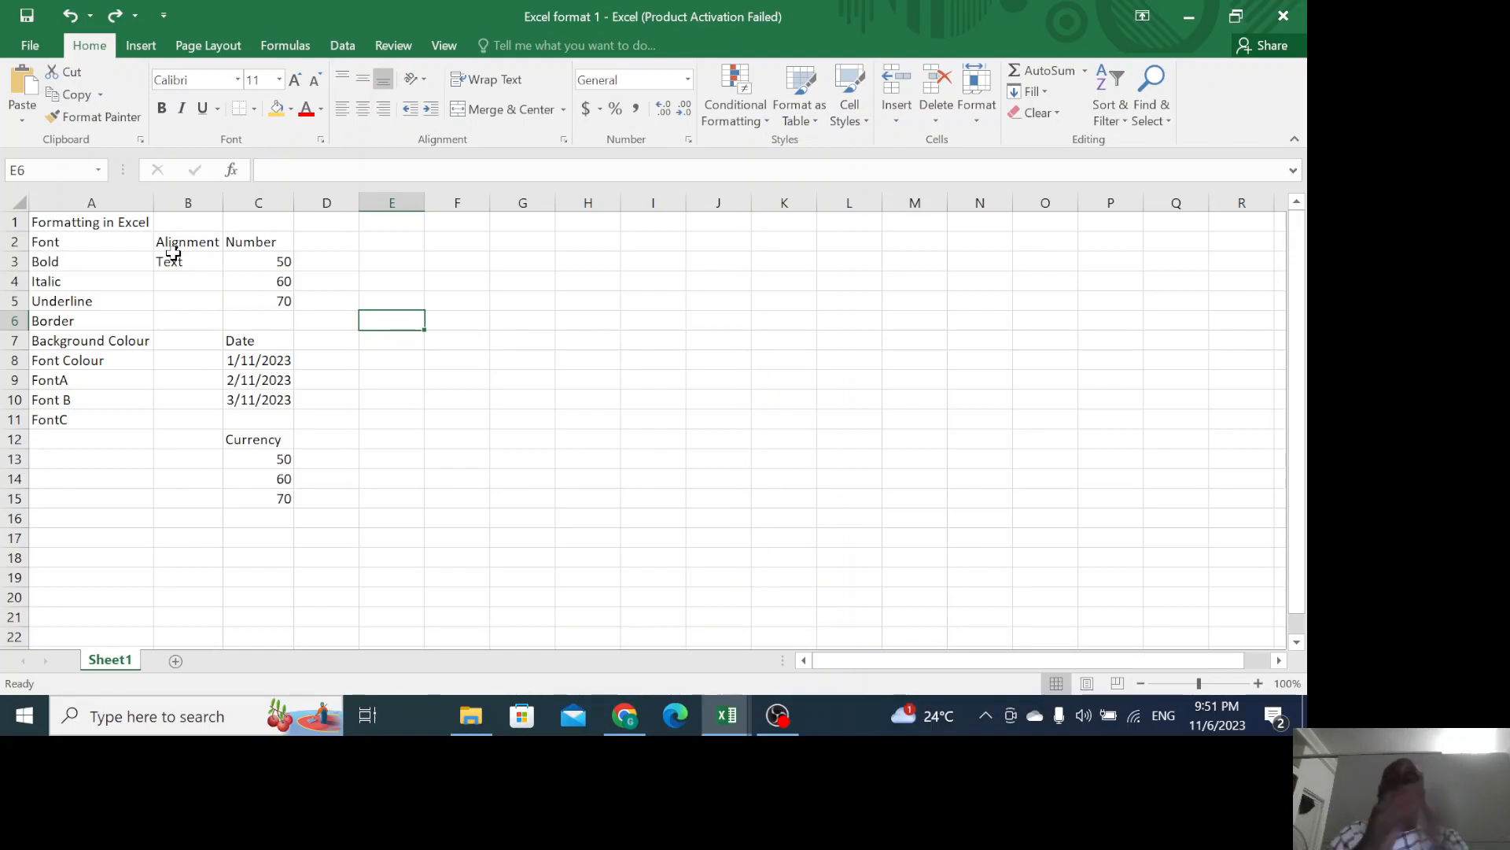
left_click_drag(61, 238, 88, 418)
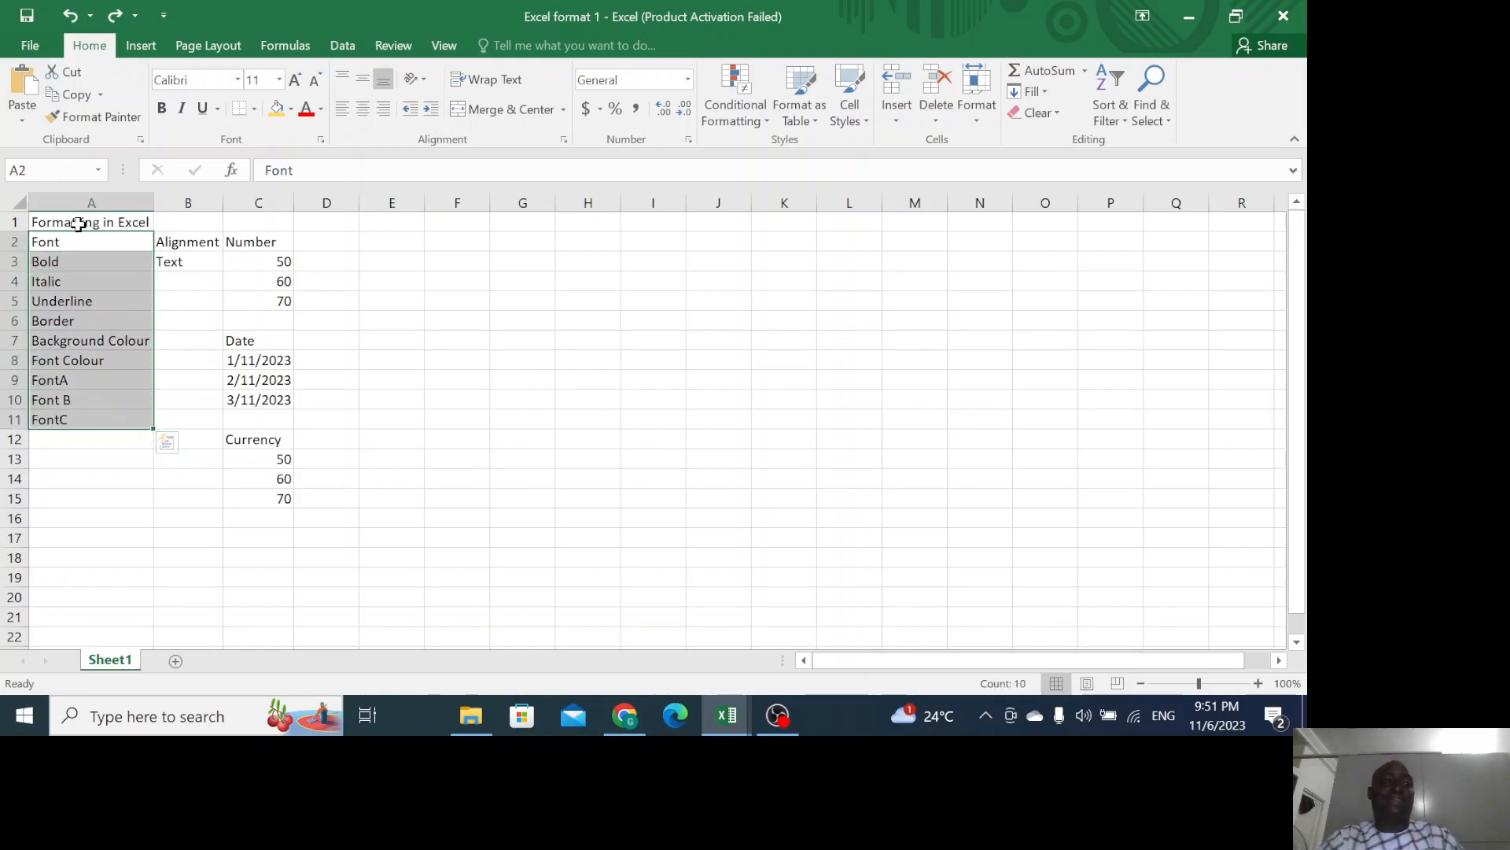
left_click(71, 242)
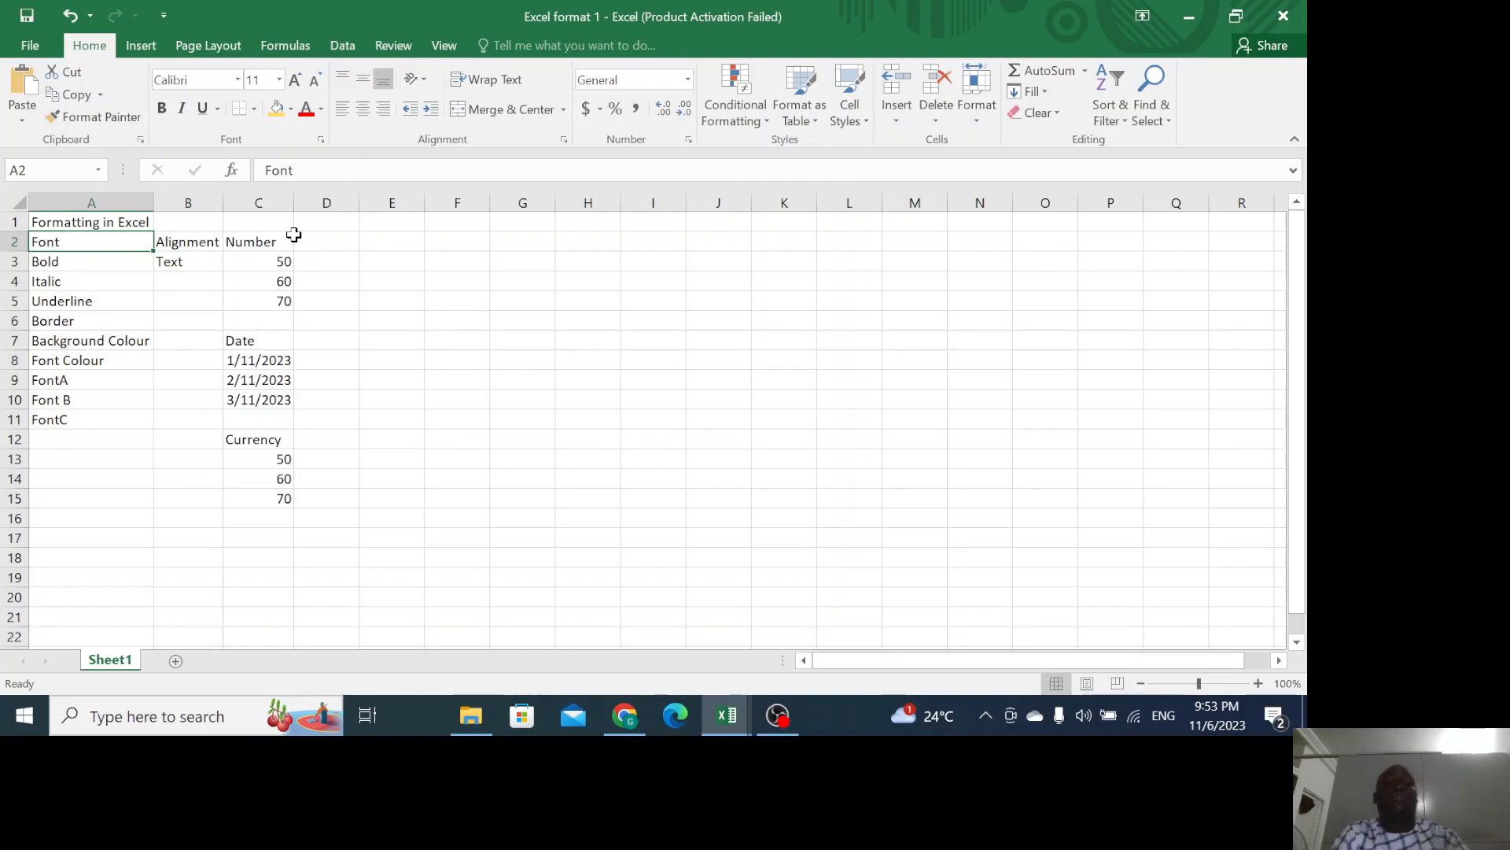
left_click_drag(236, 366, 284, 409)
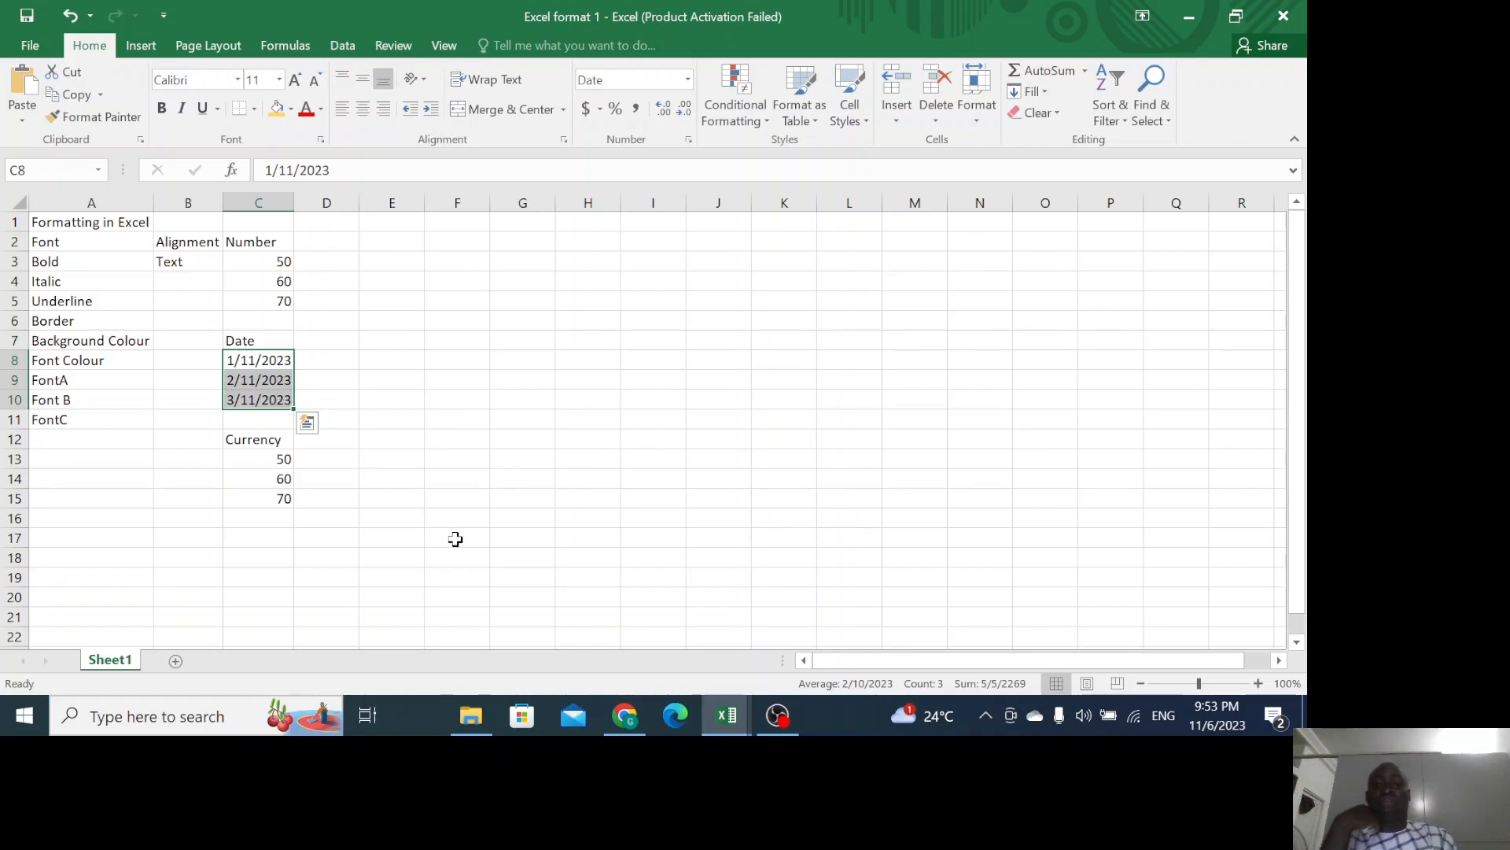
left_click(623, 713)
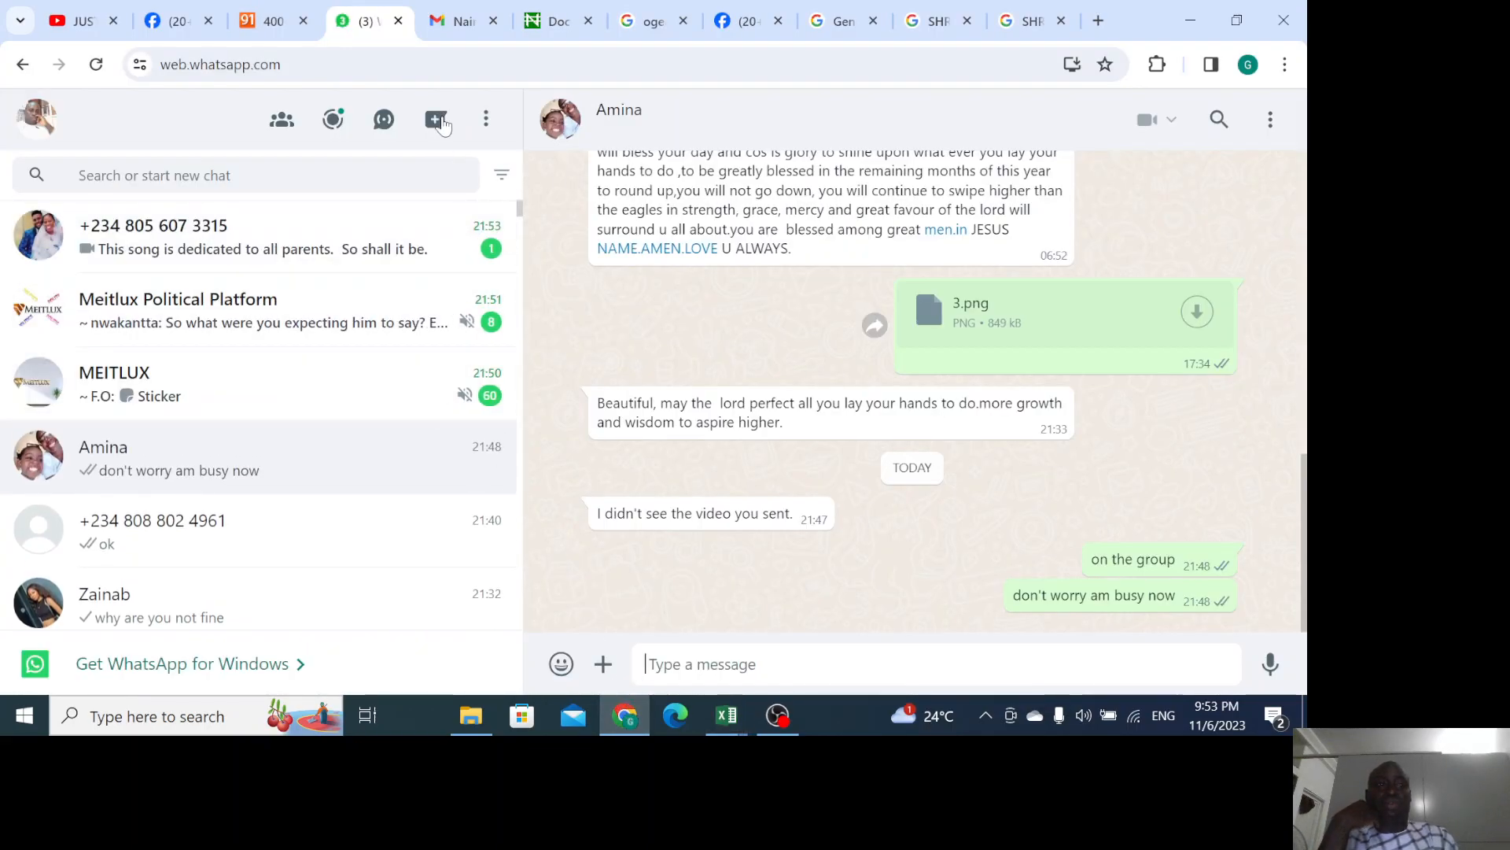
left_click(464, 21)
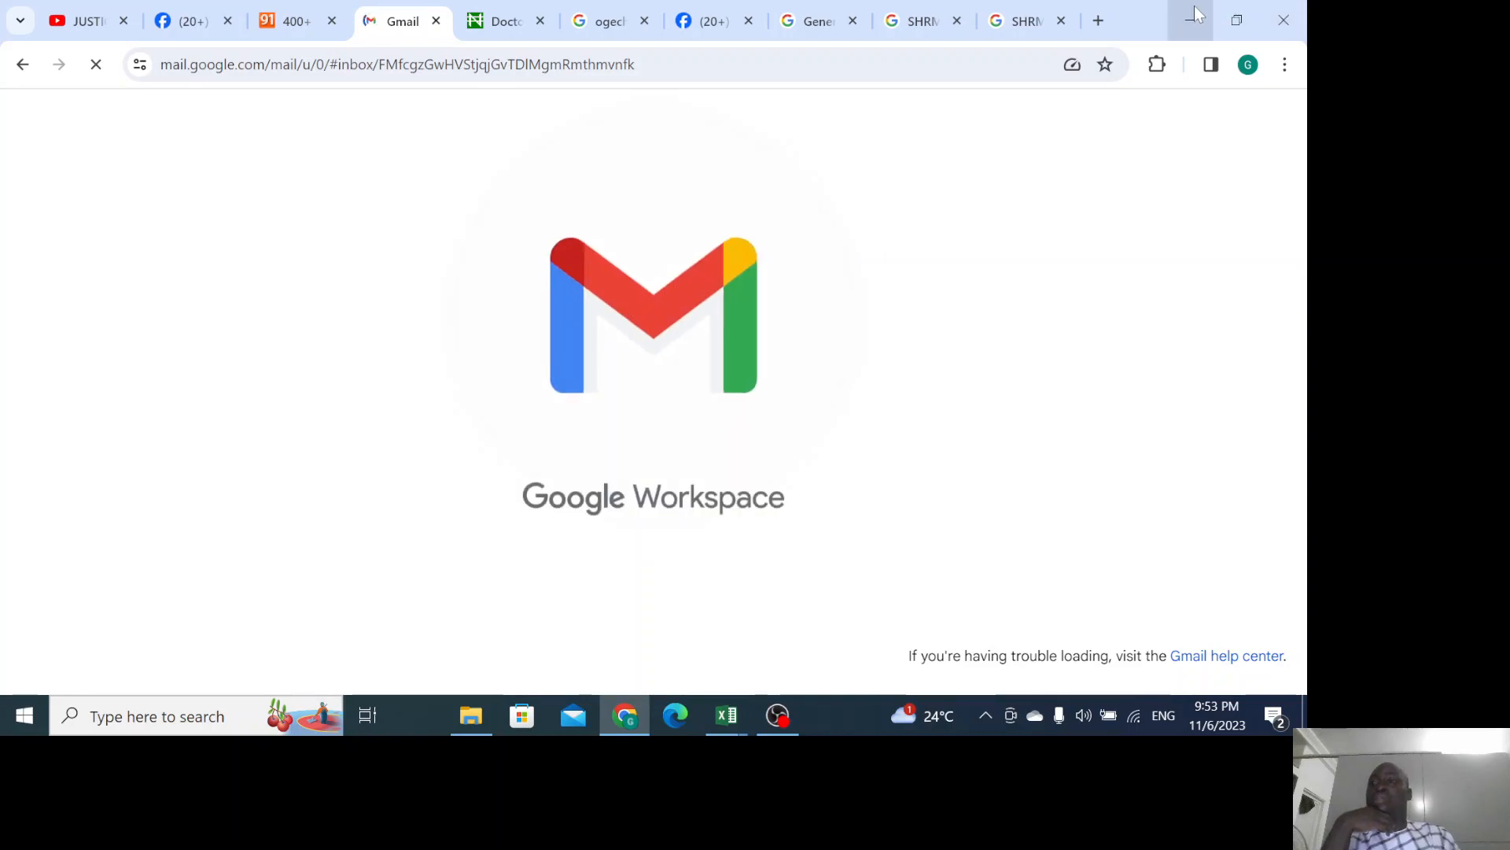
left_click(1190, 21)
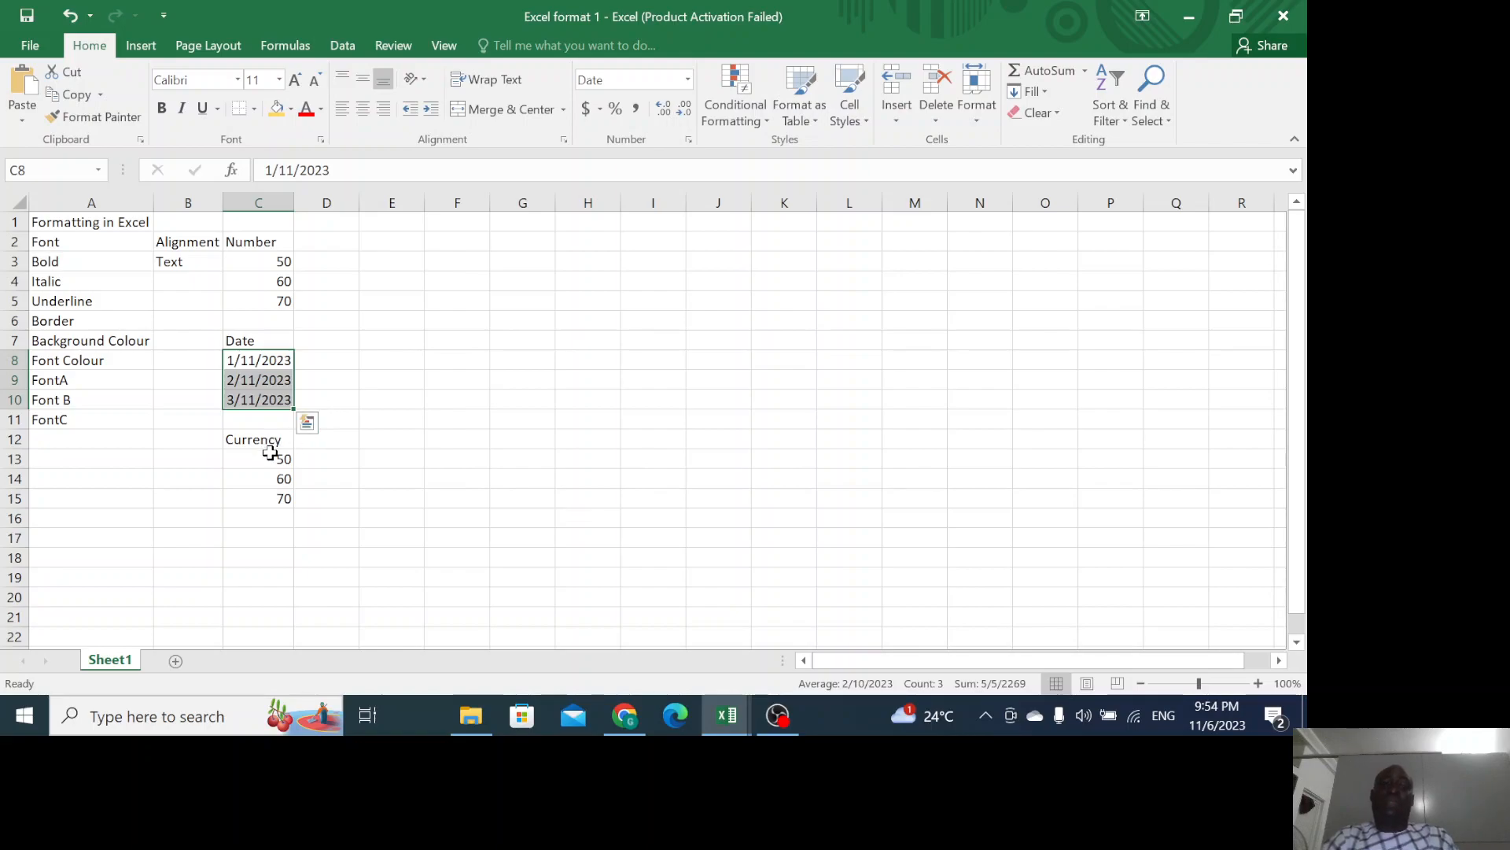
left_click(273, 455)
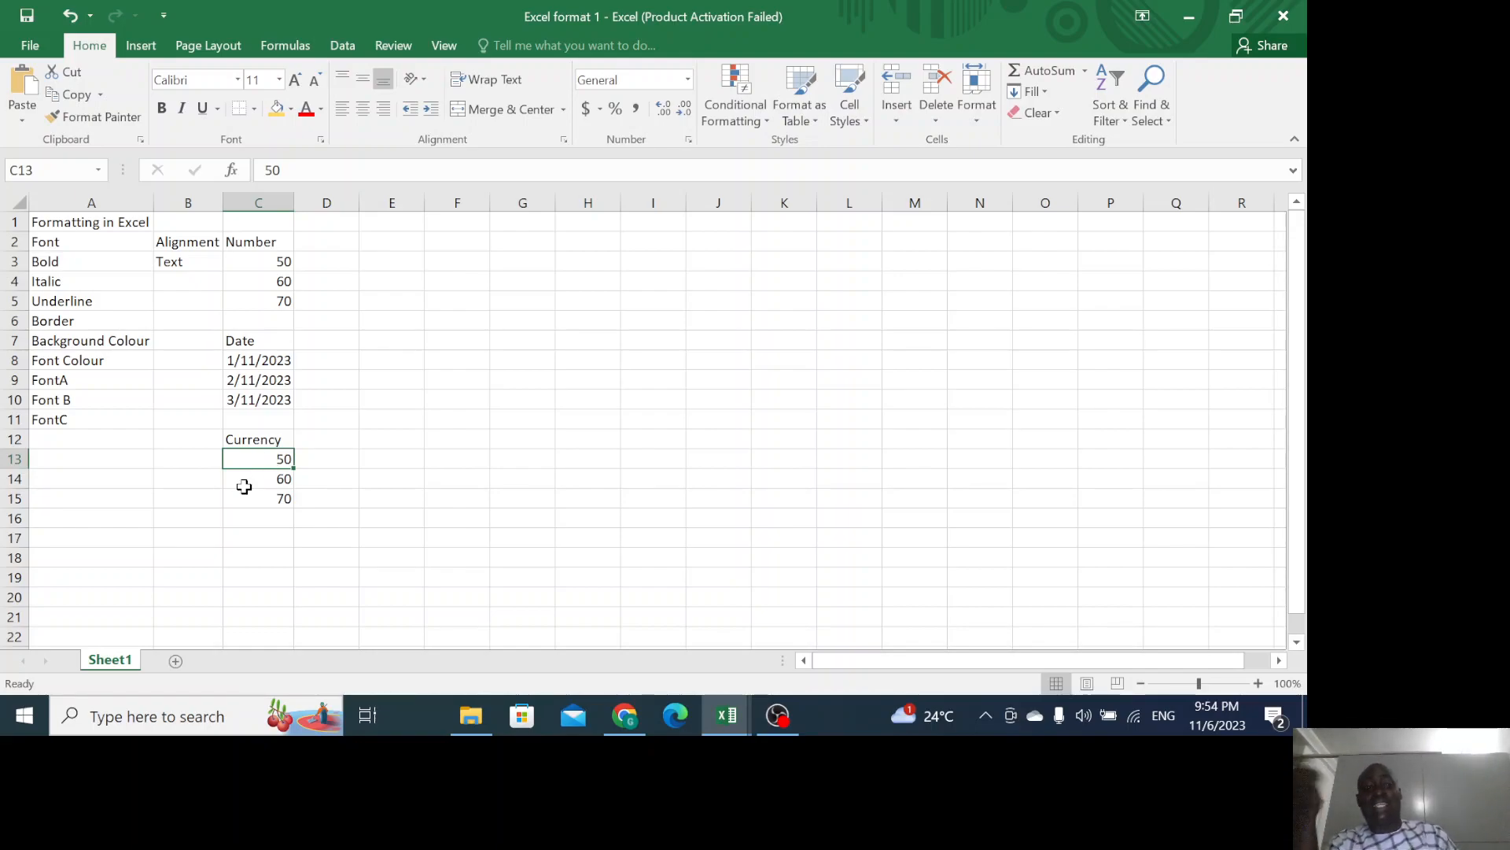
left_click(260, 496)
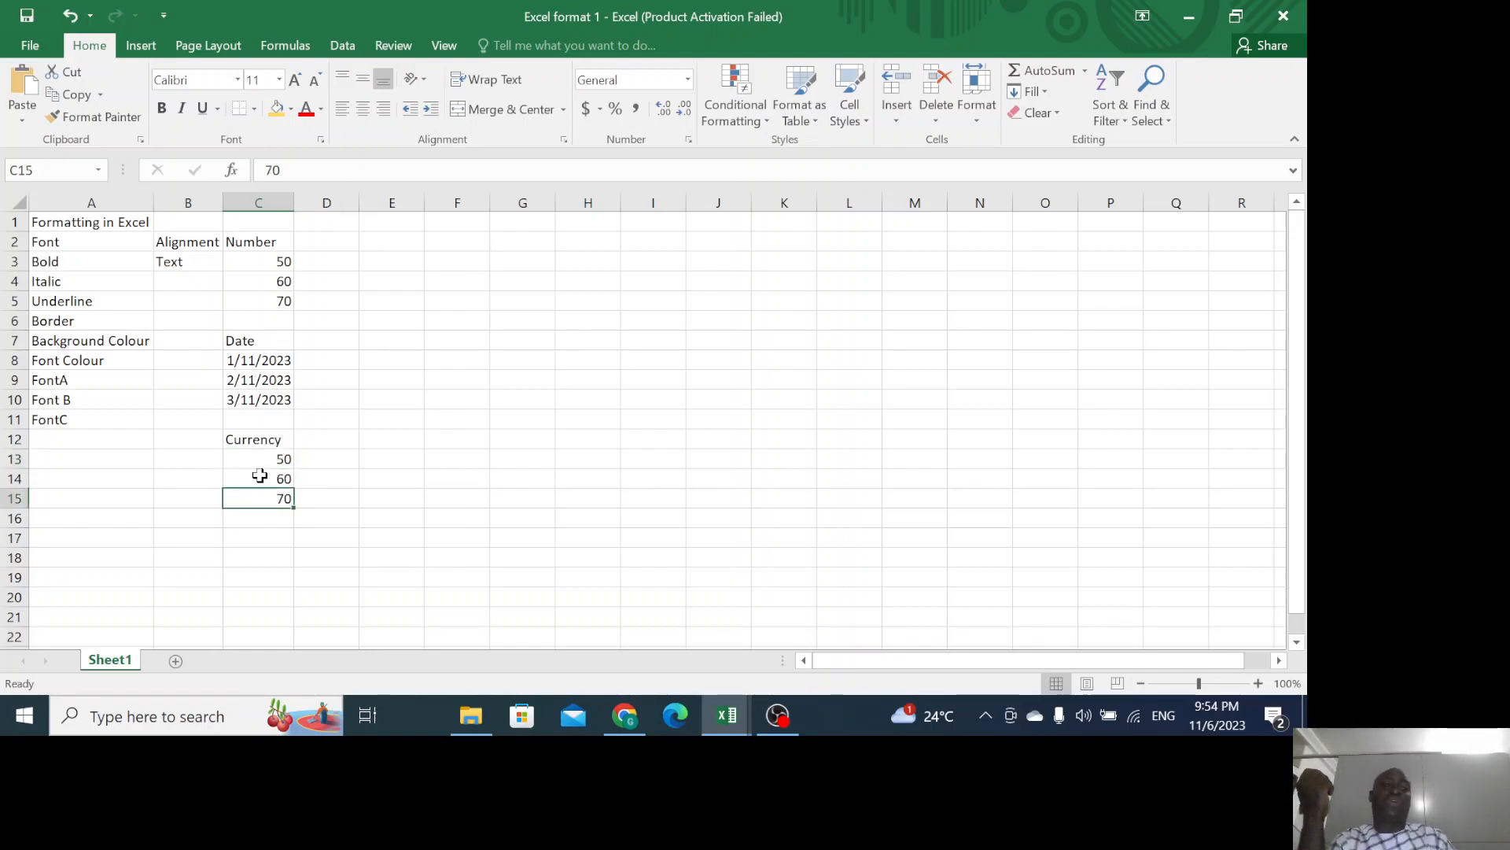
left_click_drag(253, 456, 275, 497)
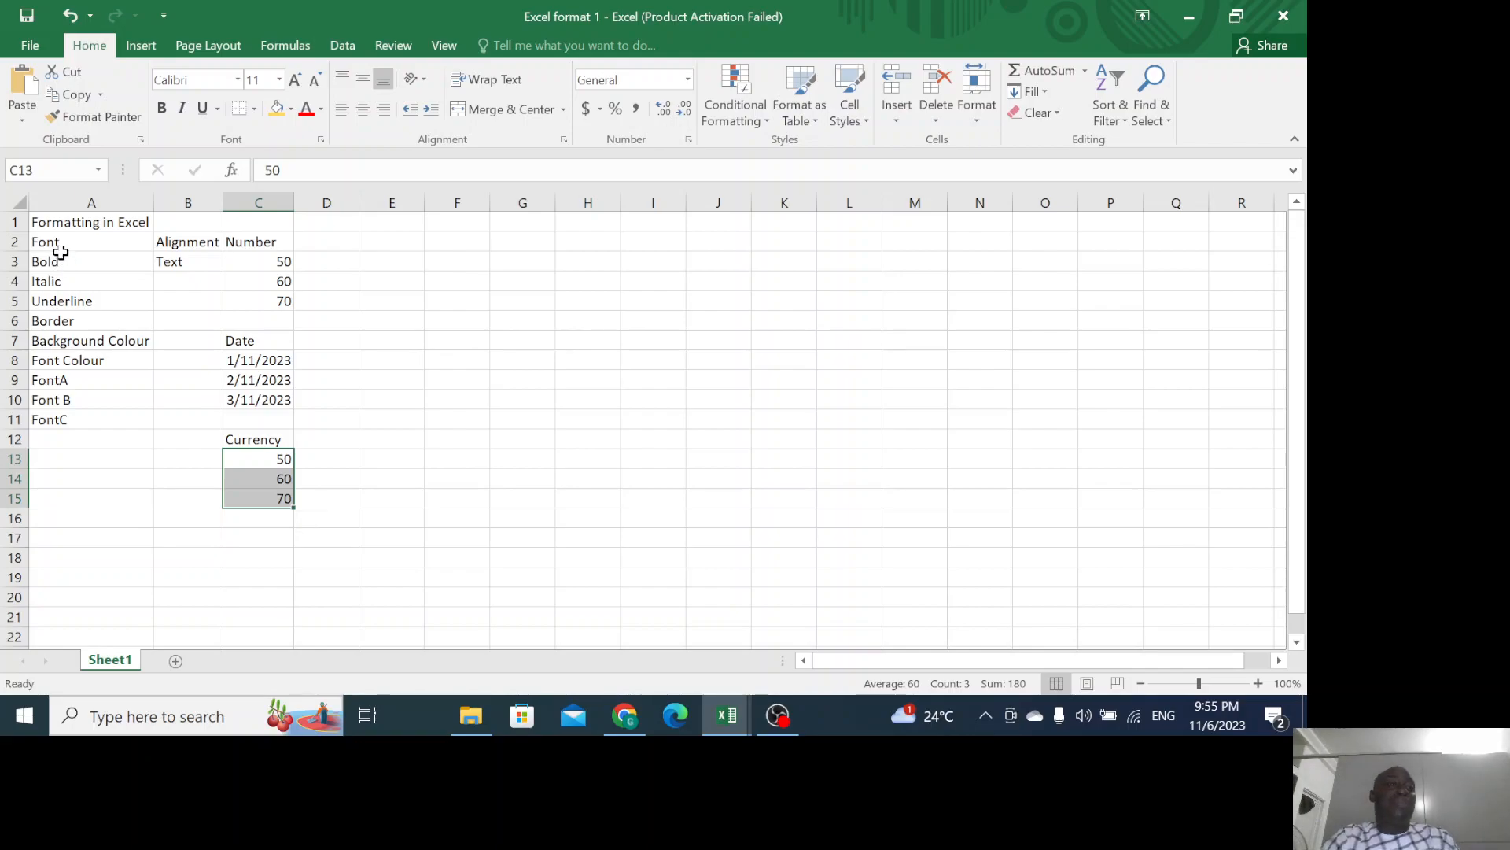
Make the text "Bold" in cell A3 bold.
left_click(60, 244)
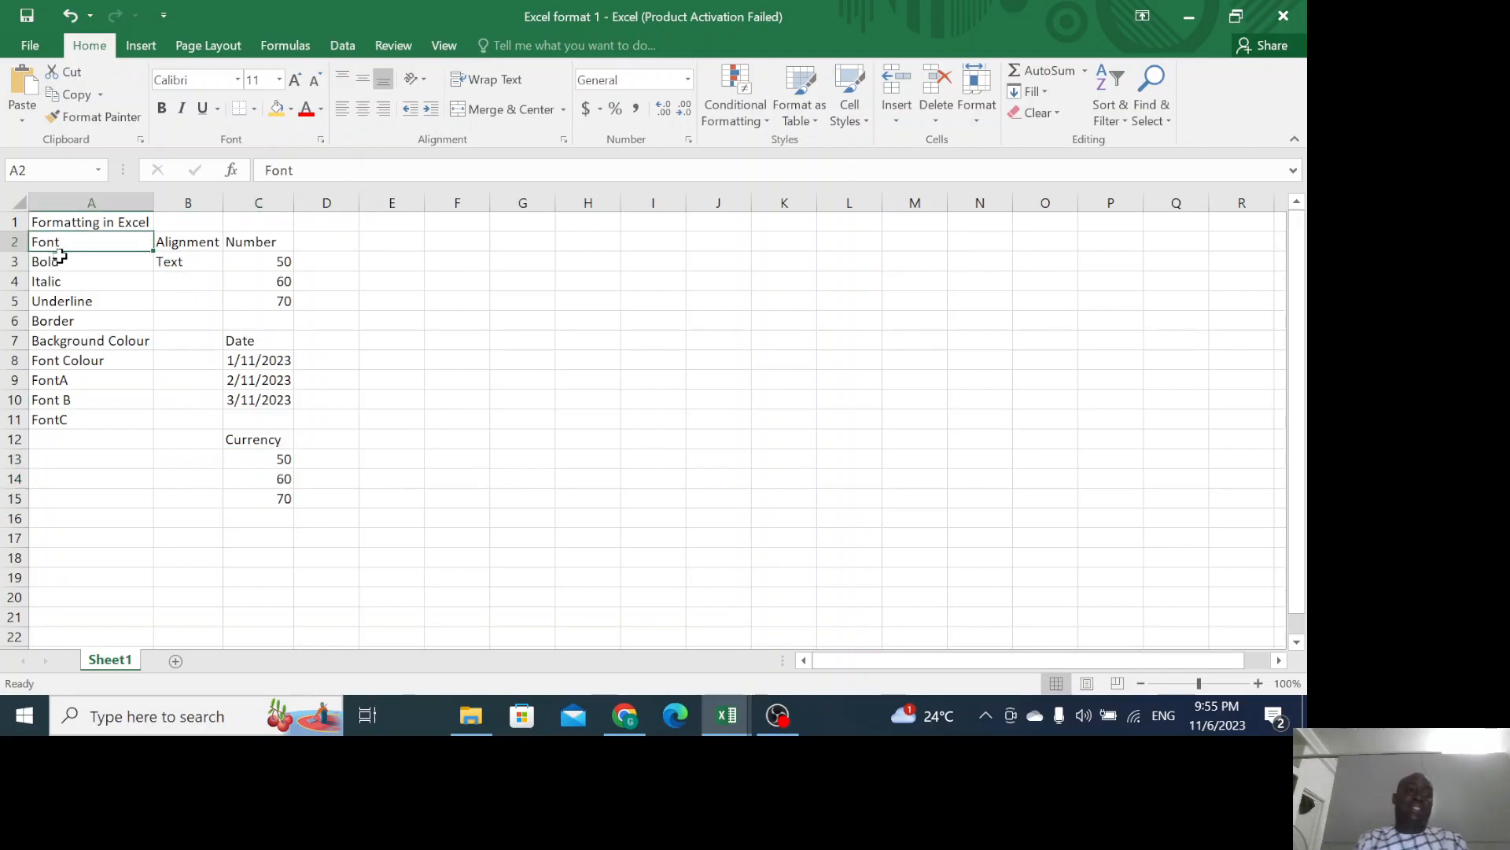
left_click(59, 261)
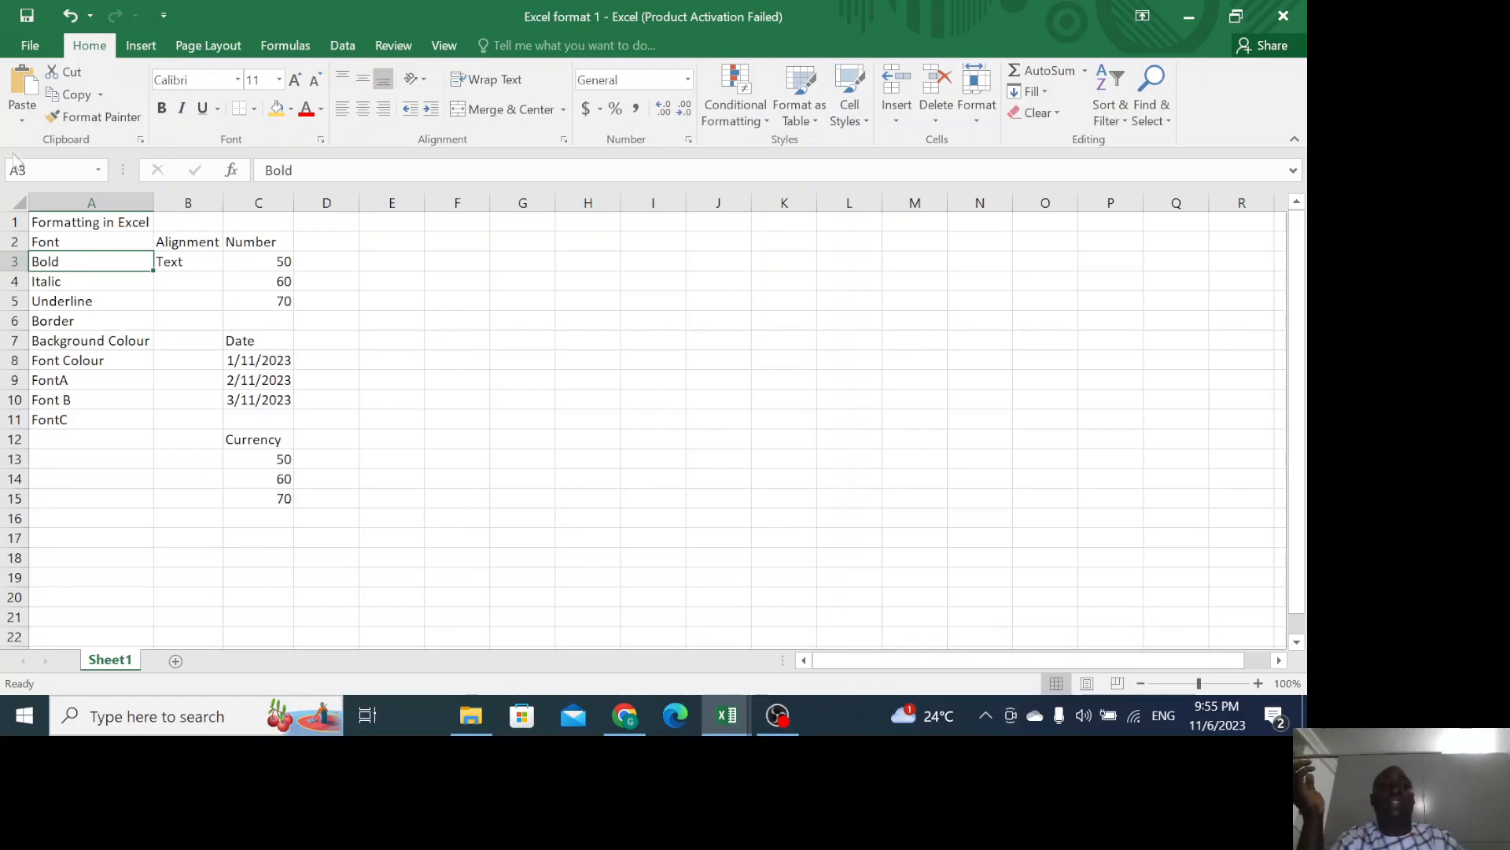
left_click(161, 108)
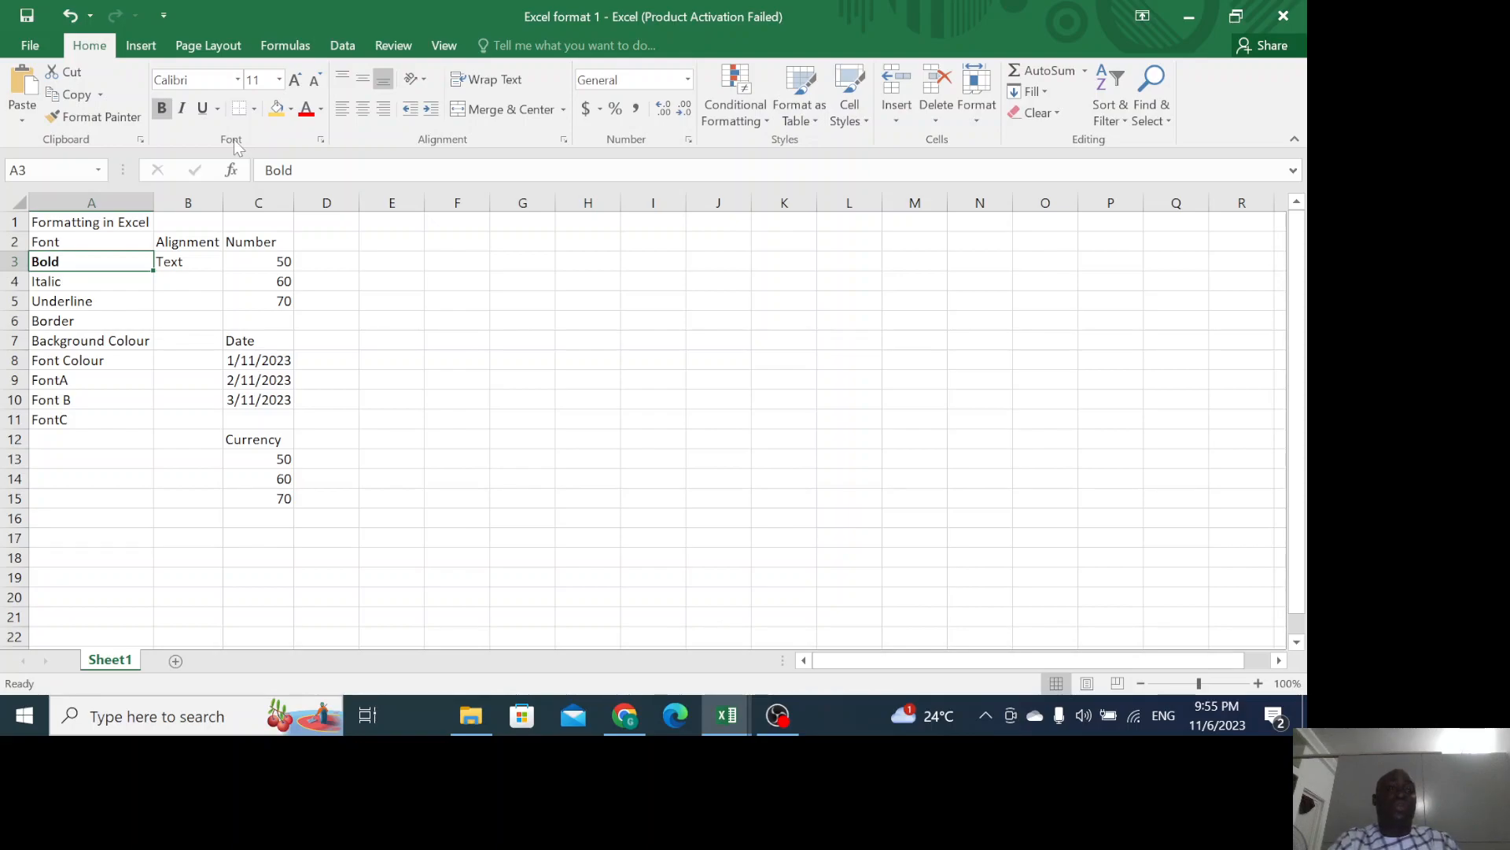
Try font size 20 on cell A3 and undo it, and switch the cell's bold formatting off and on again.
left_click(321, 140)
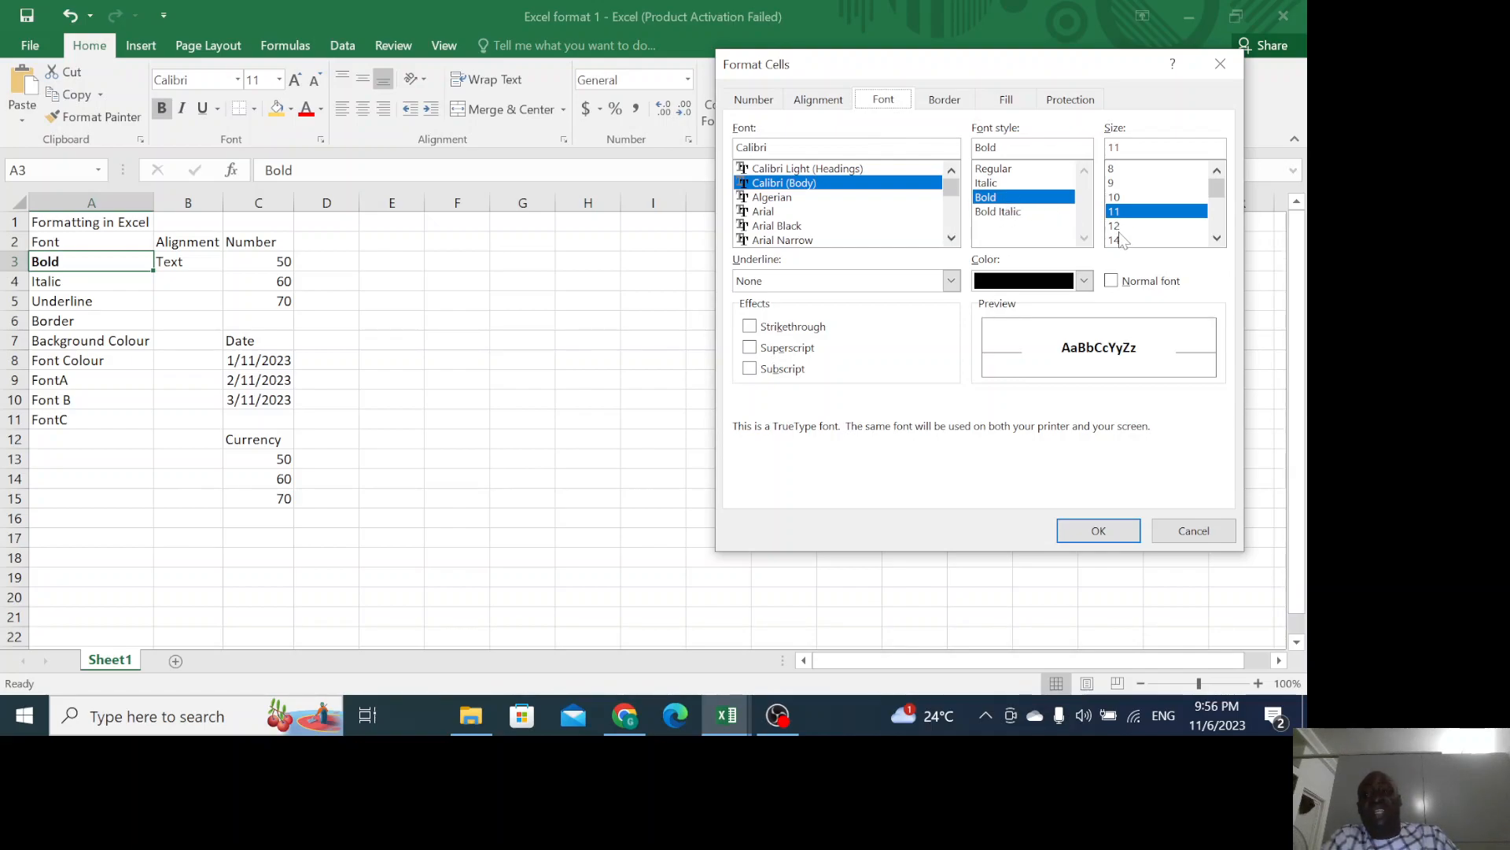
left_click(1117, 240)
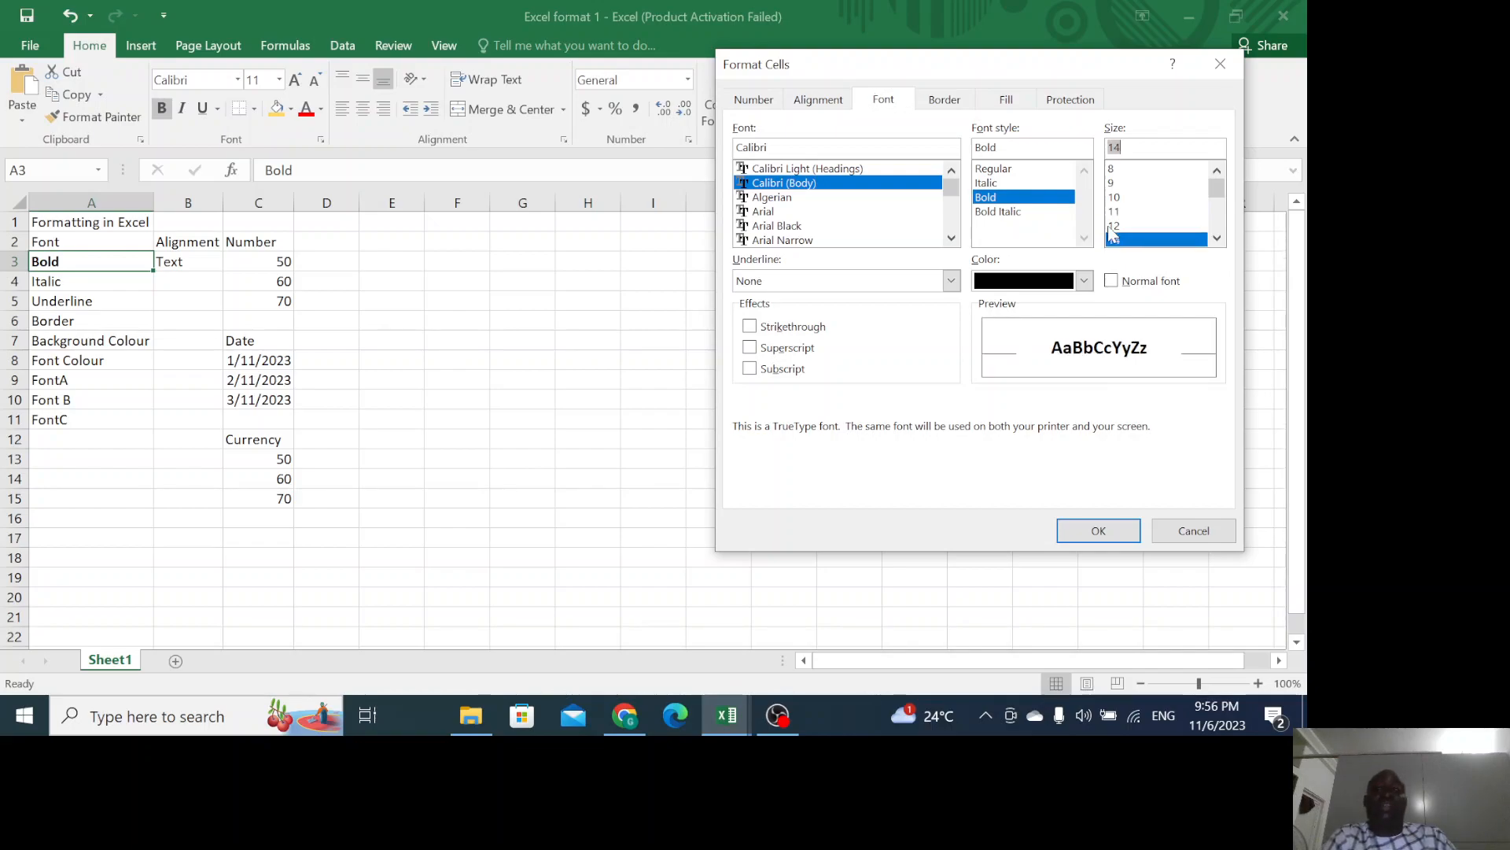
scroll(1129, 216, "down", 1)
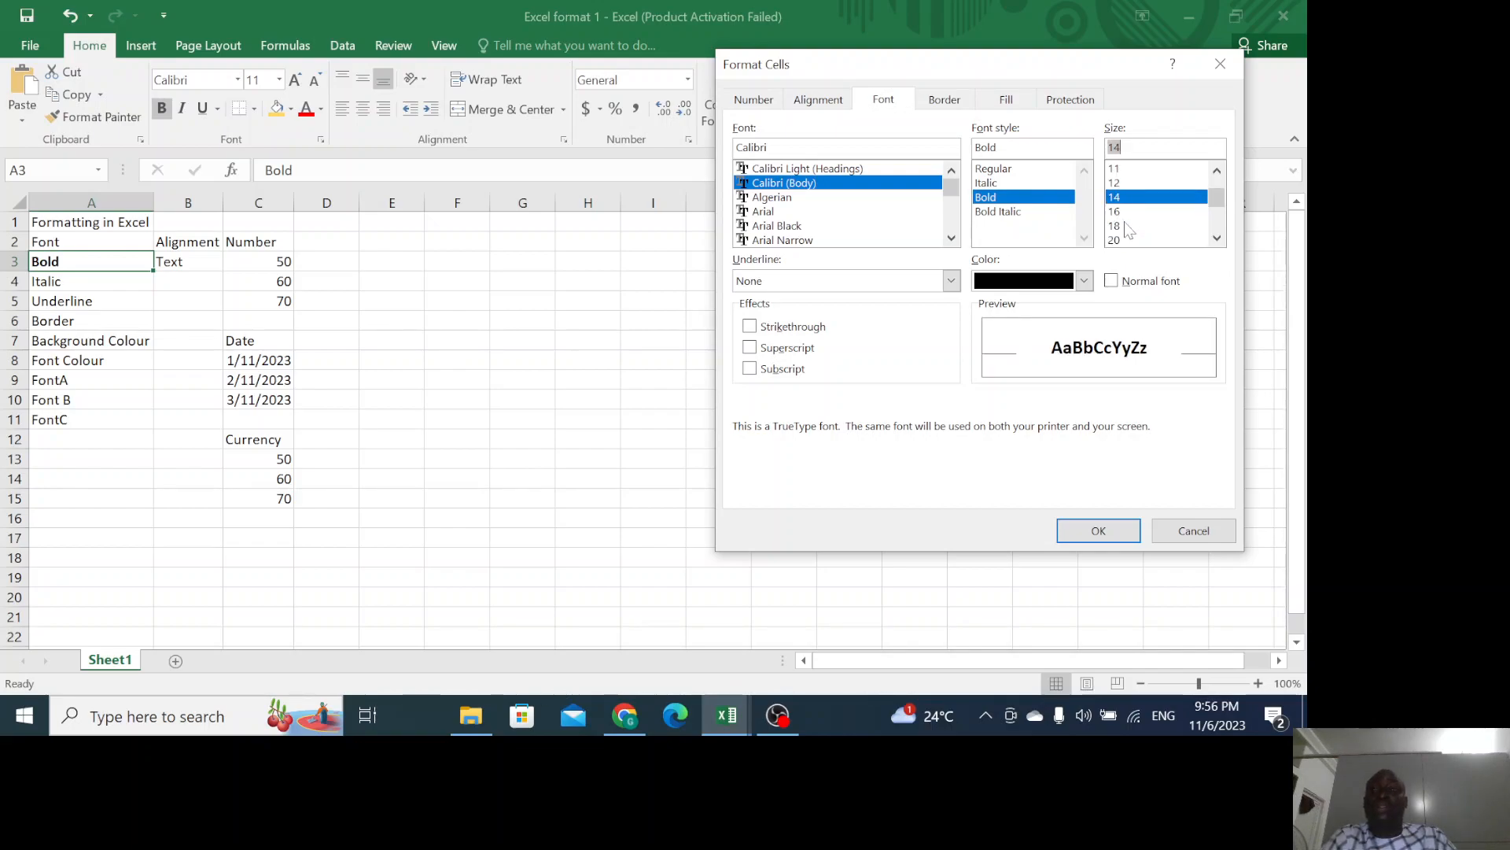
left_click(1116, 226)
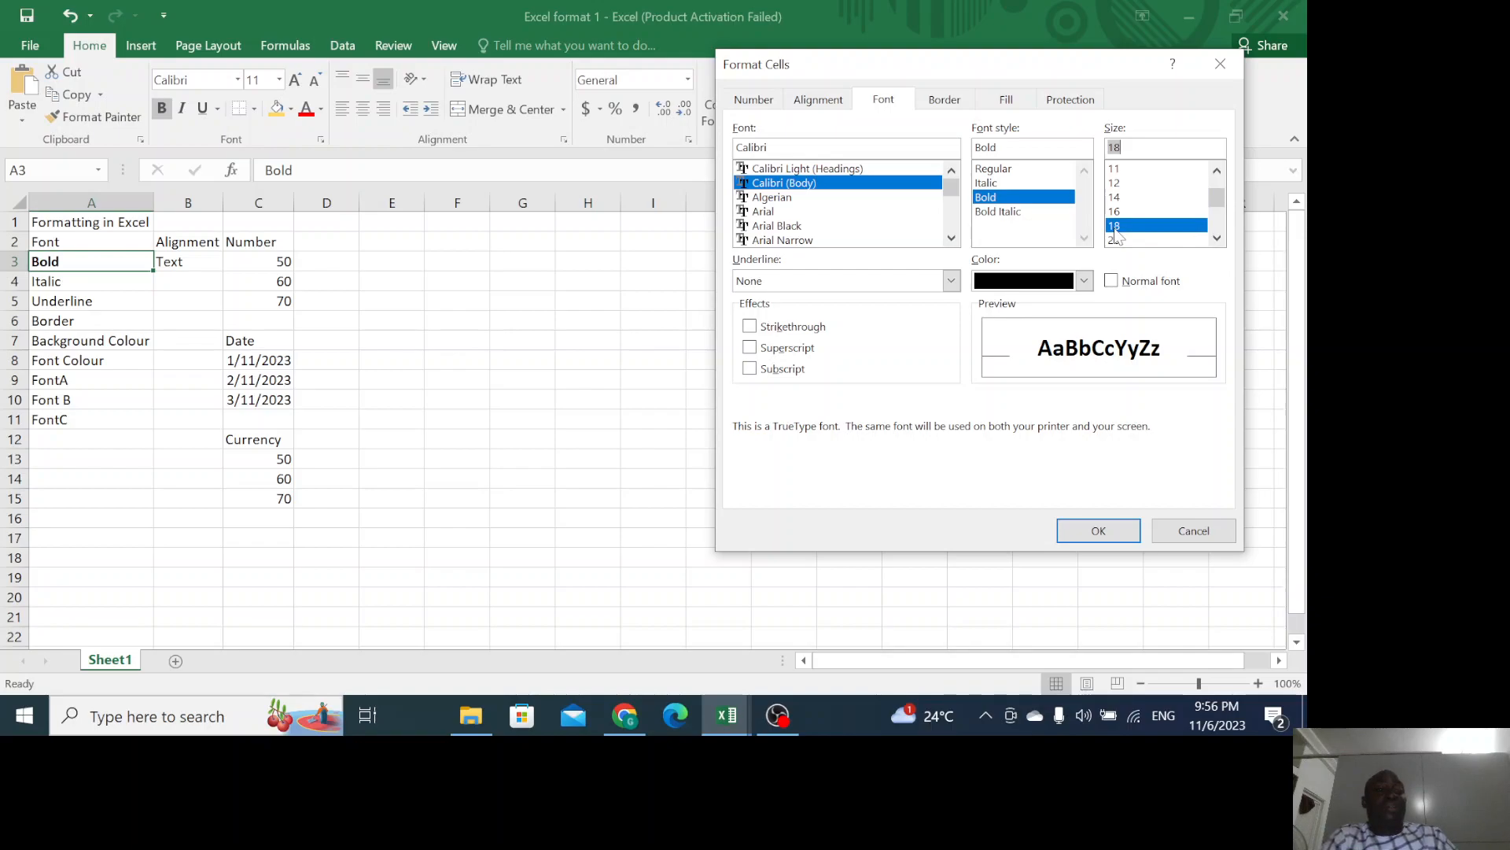
left_click(1116, 239)
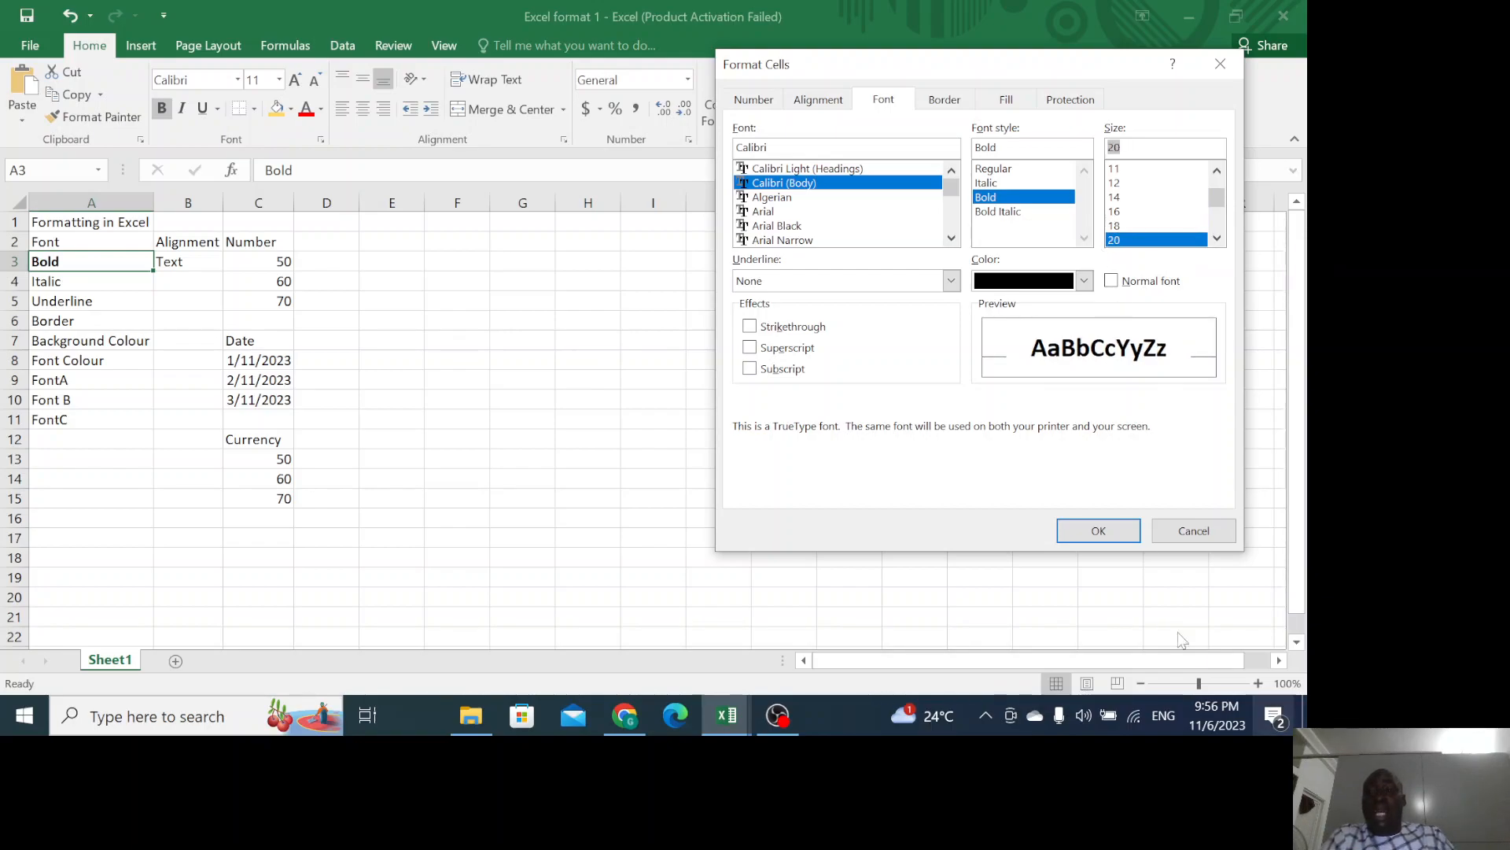
left_click(1076, 533)
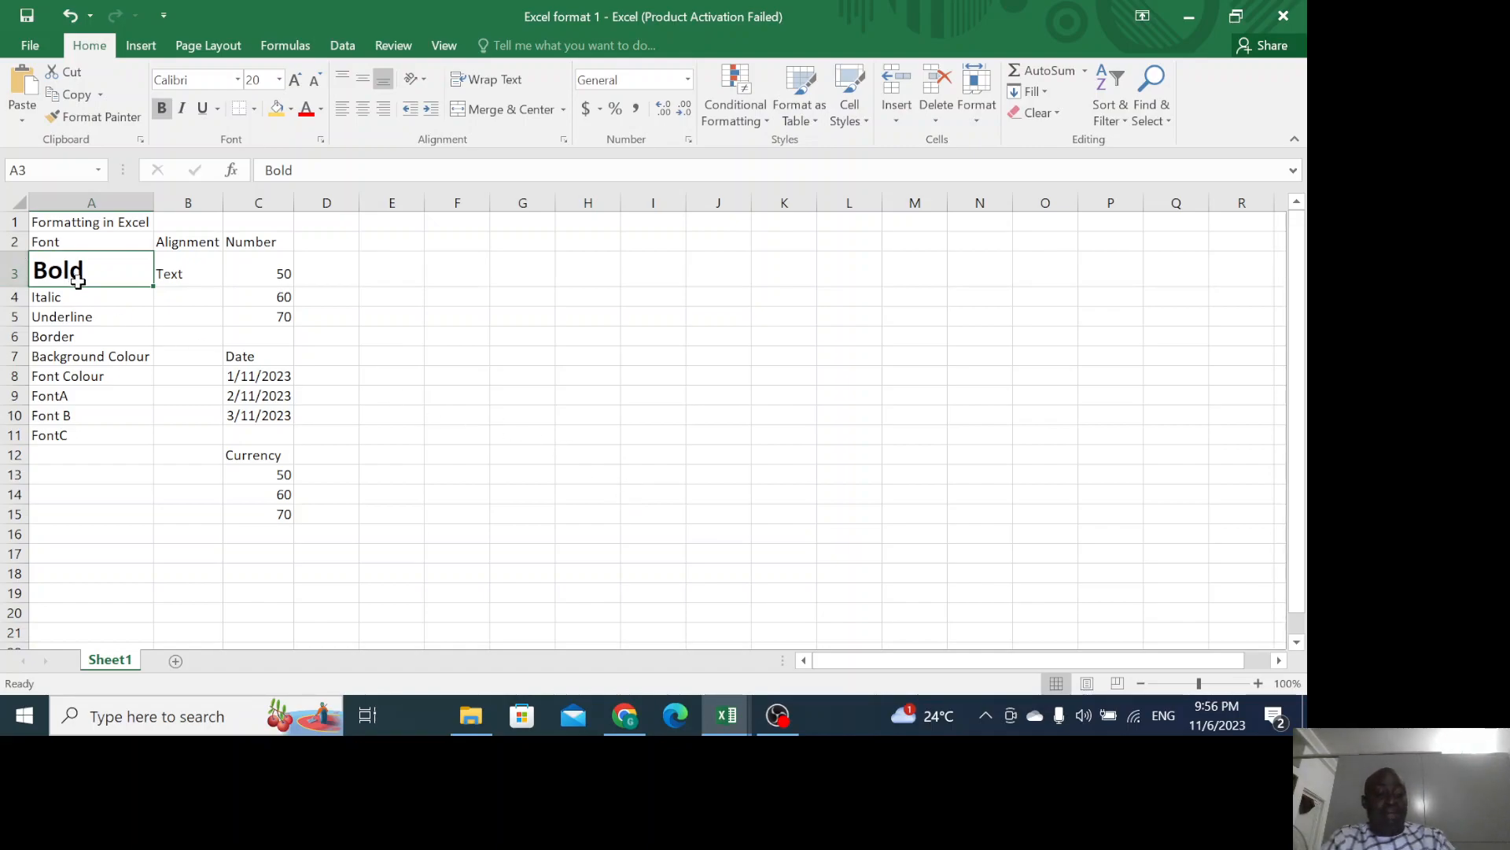
key("ctrl+z")
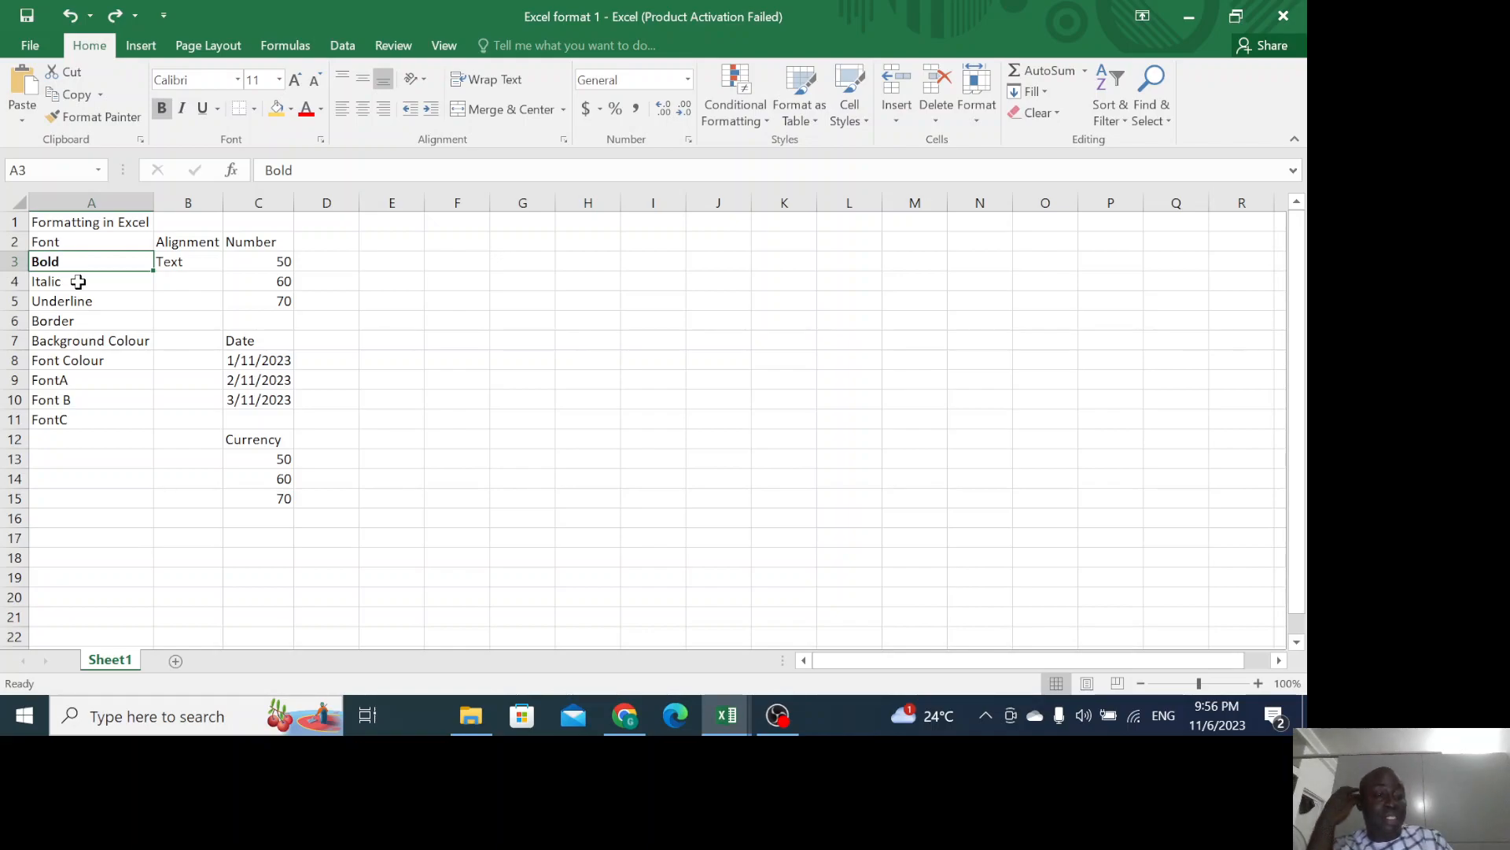
left_click(161, 108)
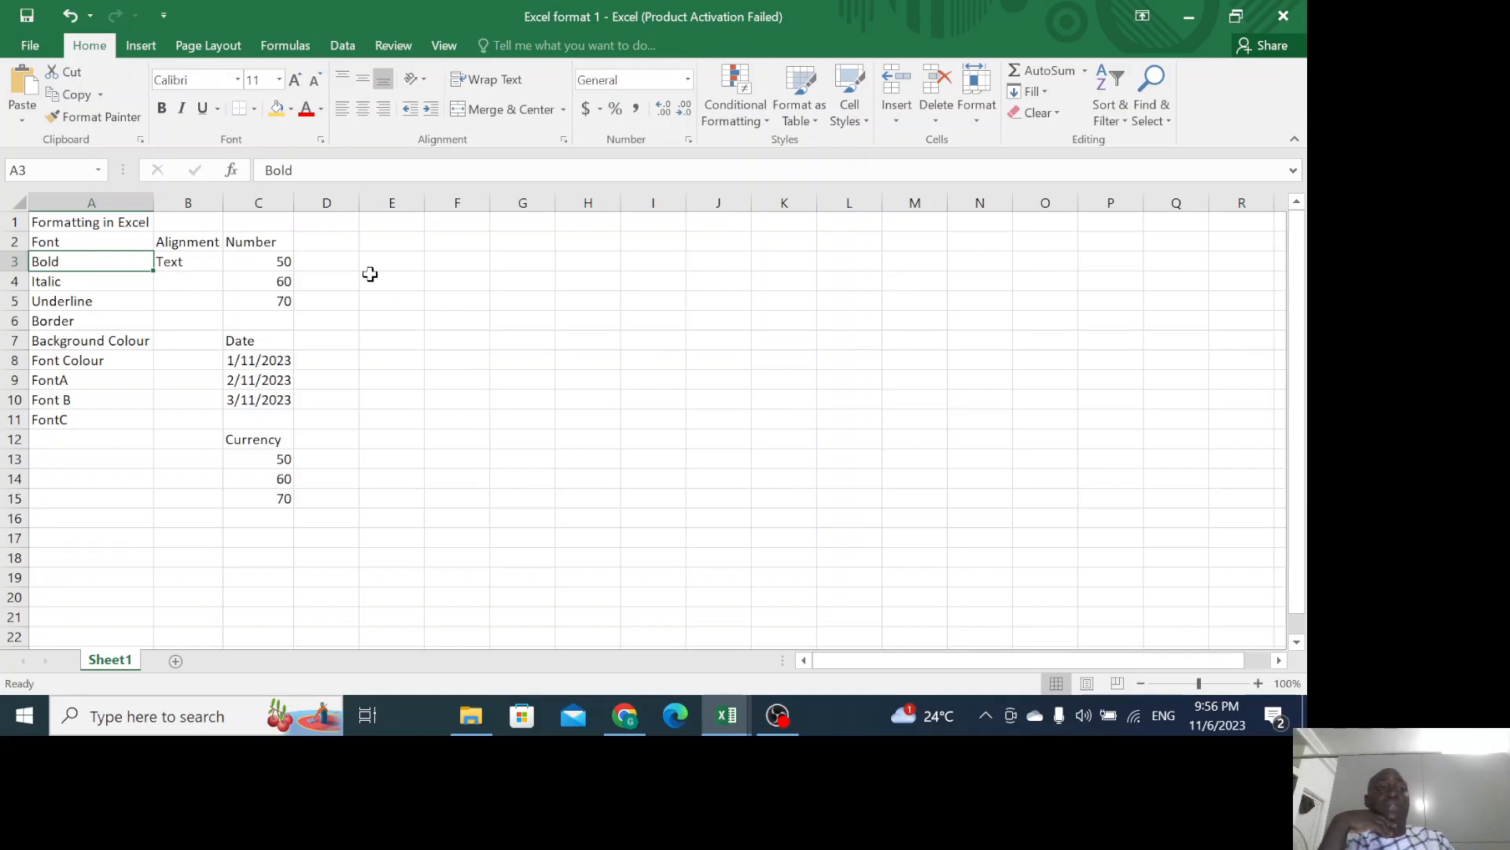
left_click(161, 108)
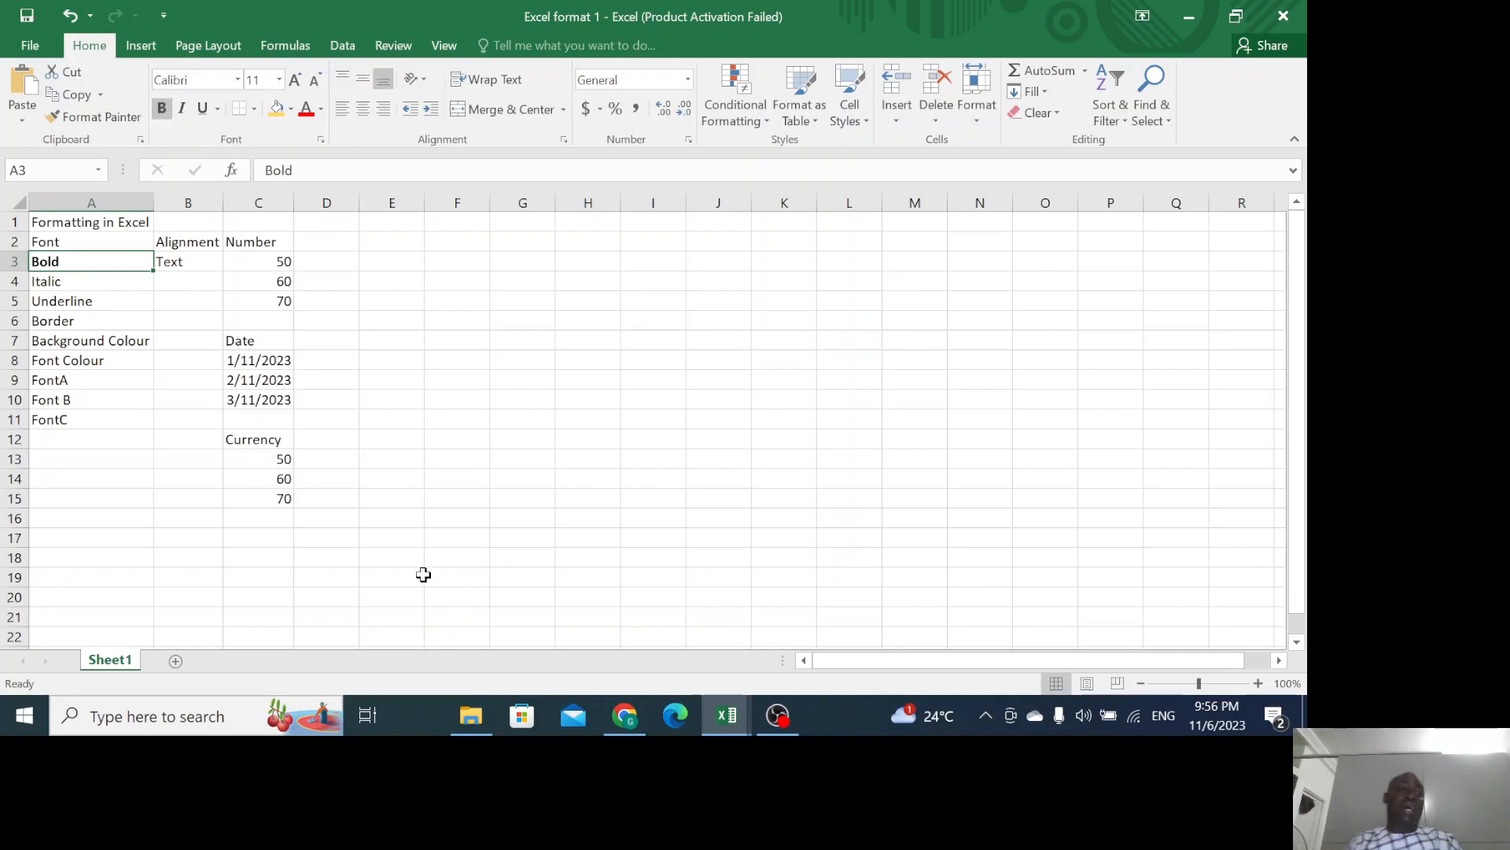
Italicize the text "Italic" in cell A4, switching the italic formatting off and on again once.
left_click(50, 281)
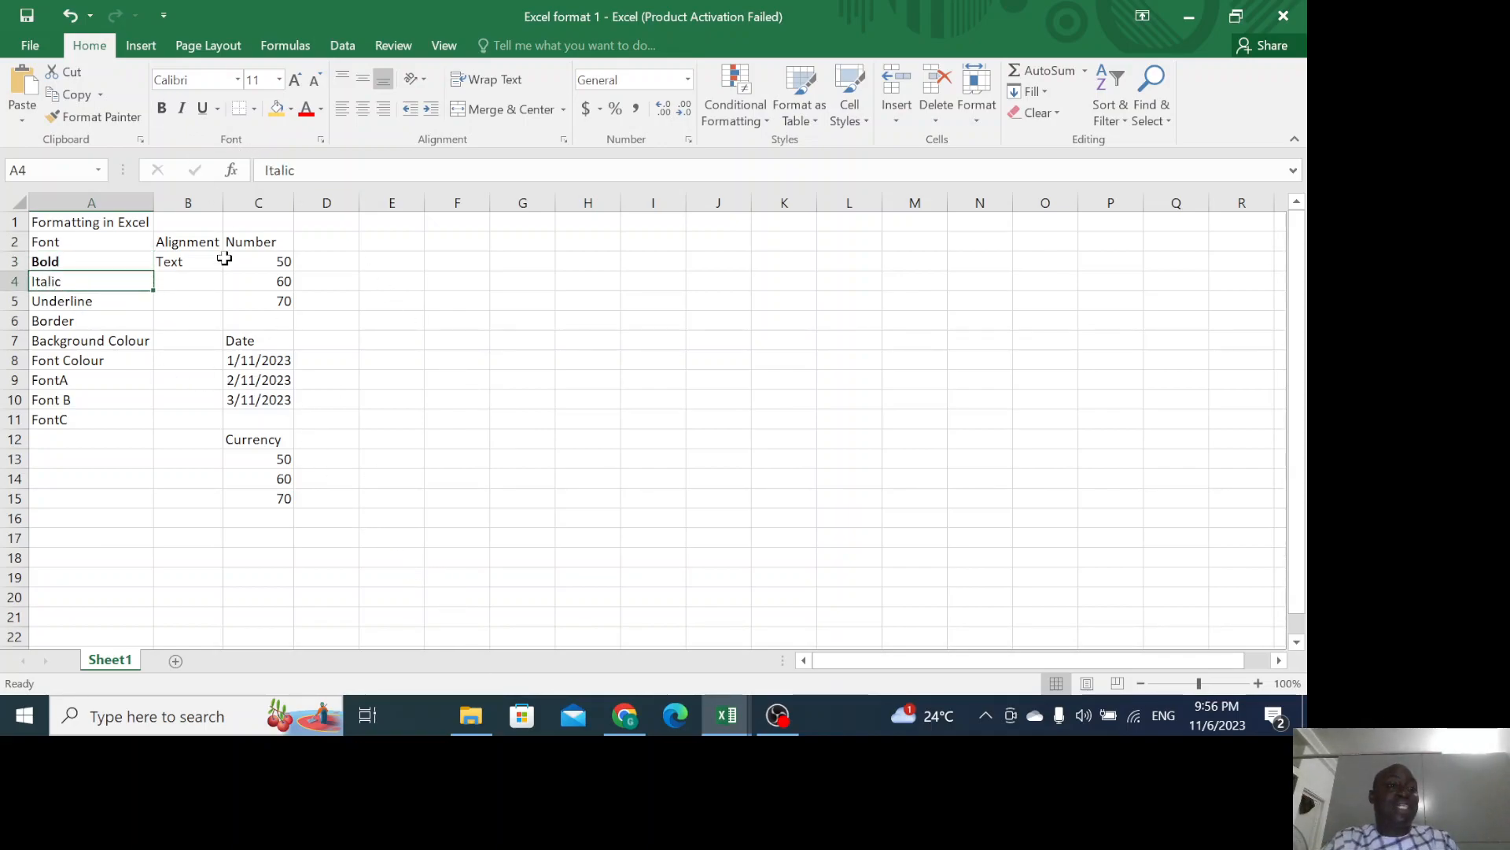
left_click(184, 109)
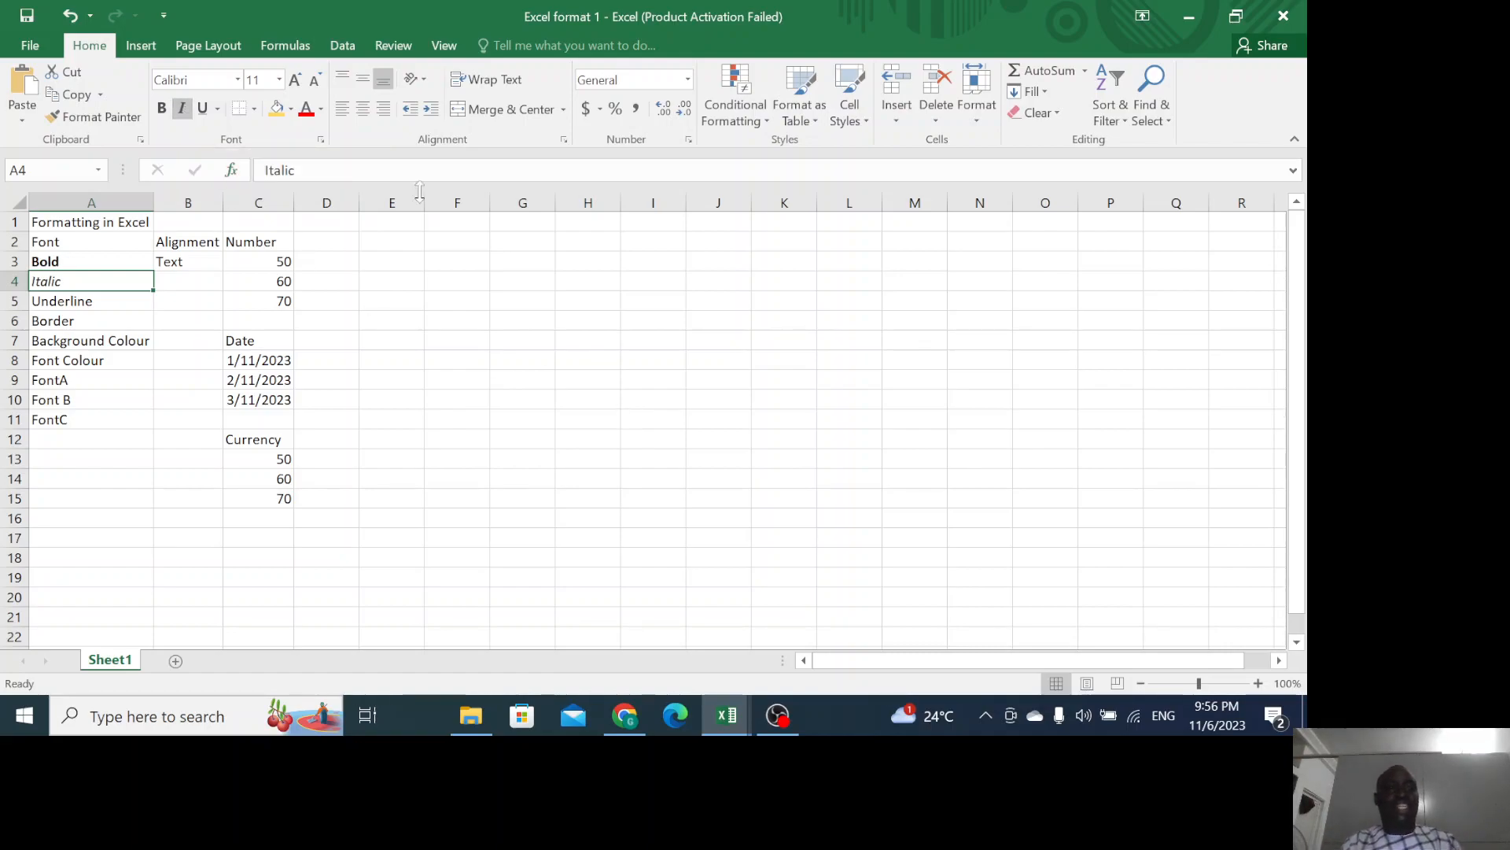
left_click(184, 108)
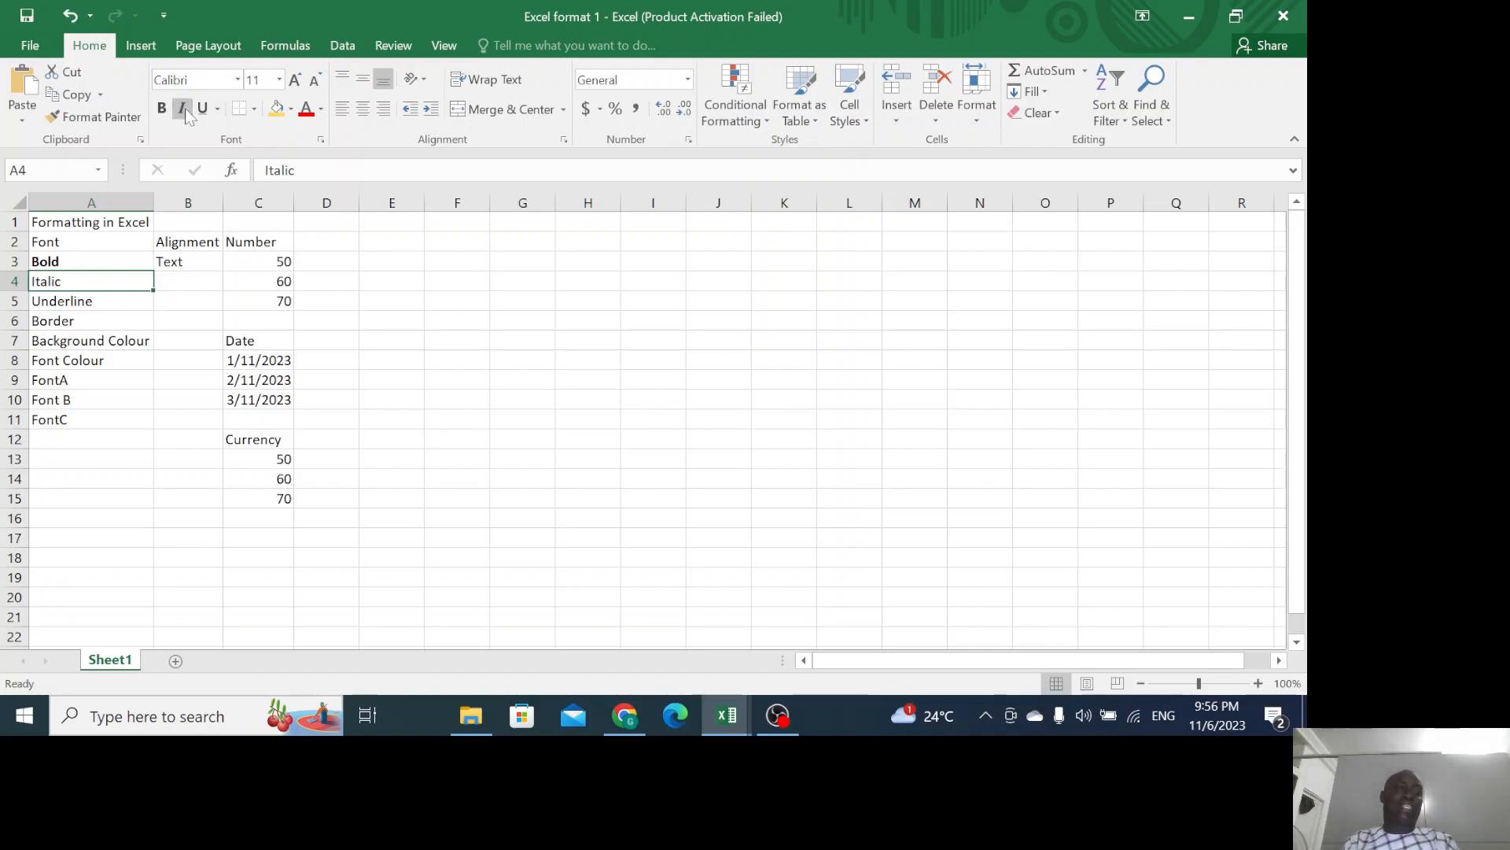
left_click(186, 107)
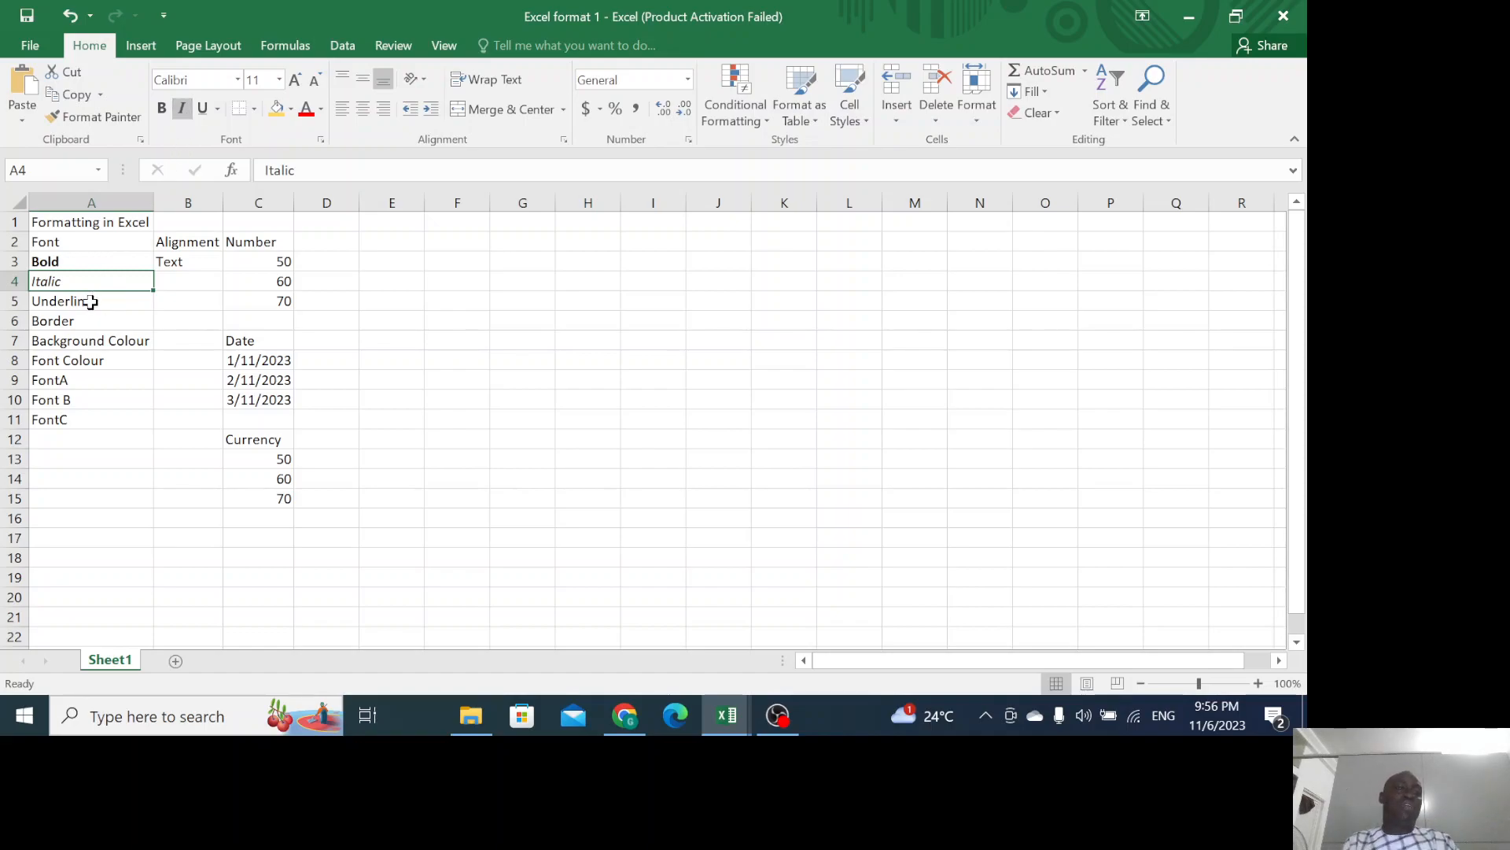
Underline the text "Underline" in cell A5 and change the style to Double Underline.
left_click(91, 303)
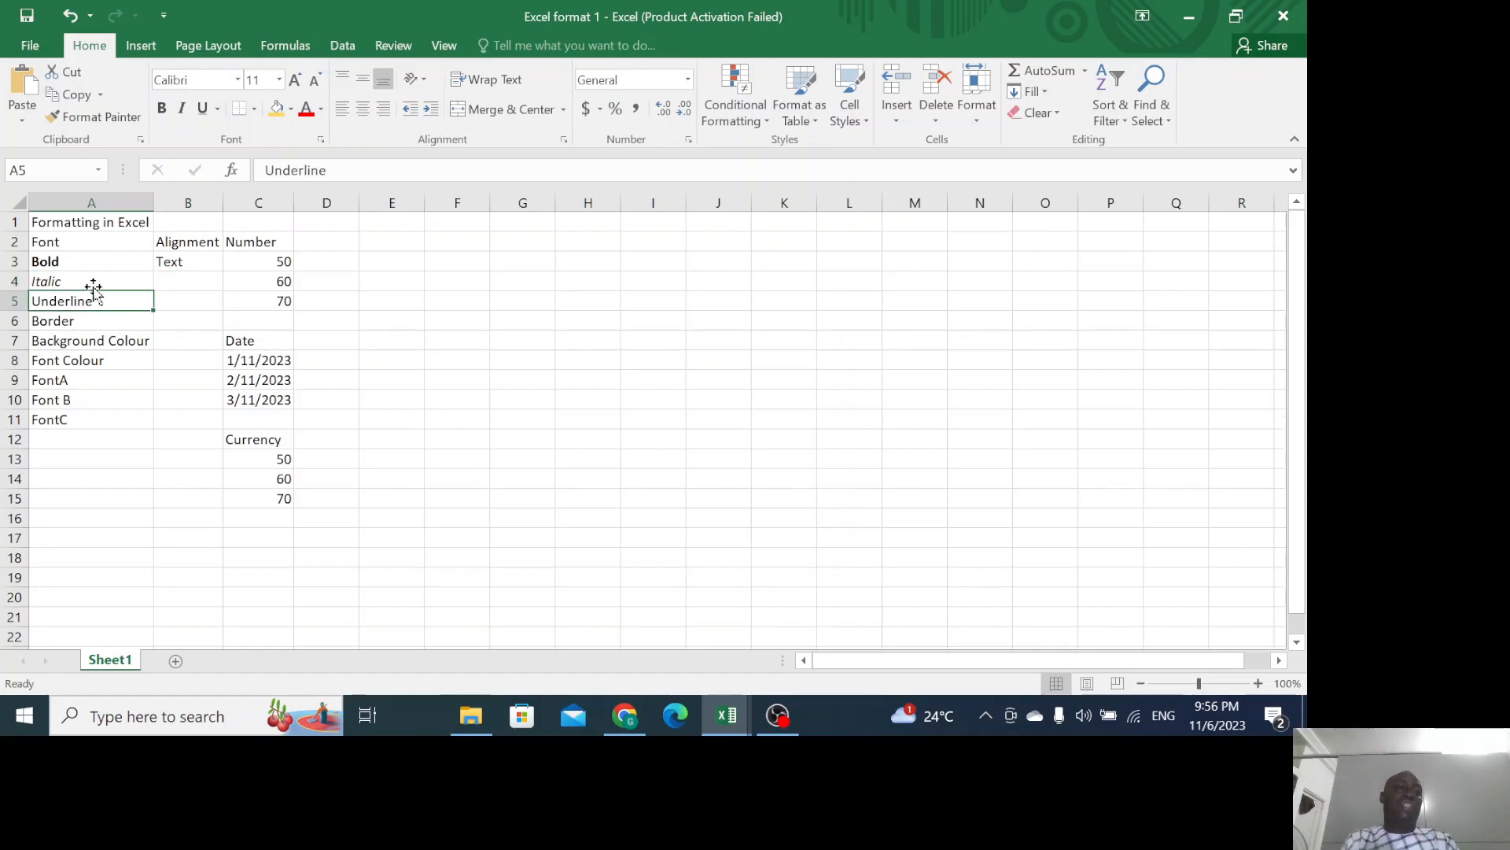
left_click(205, 113)
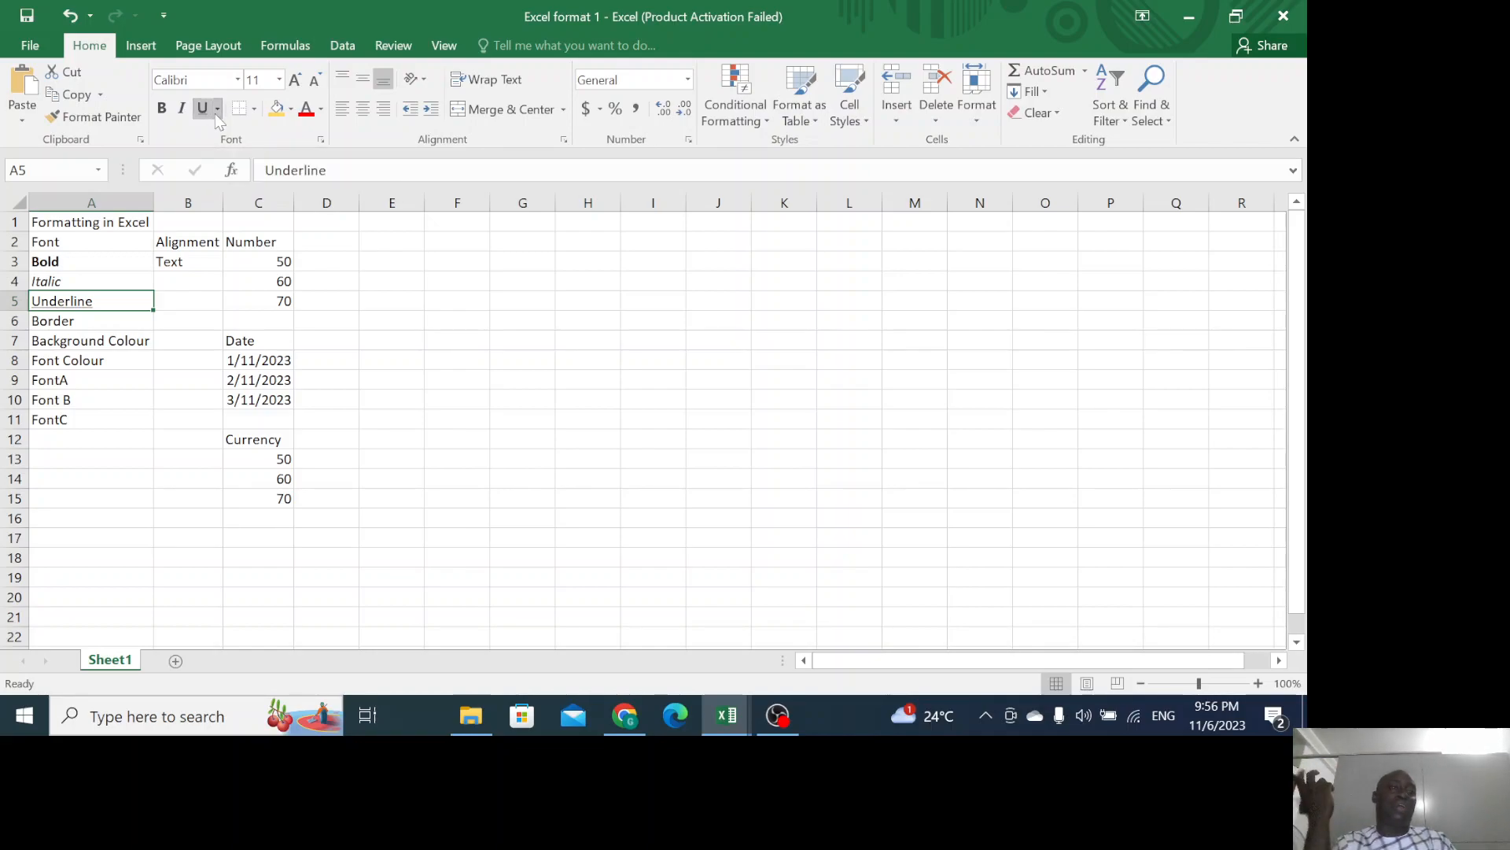
left_click(218, 110)
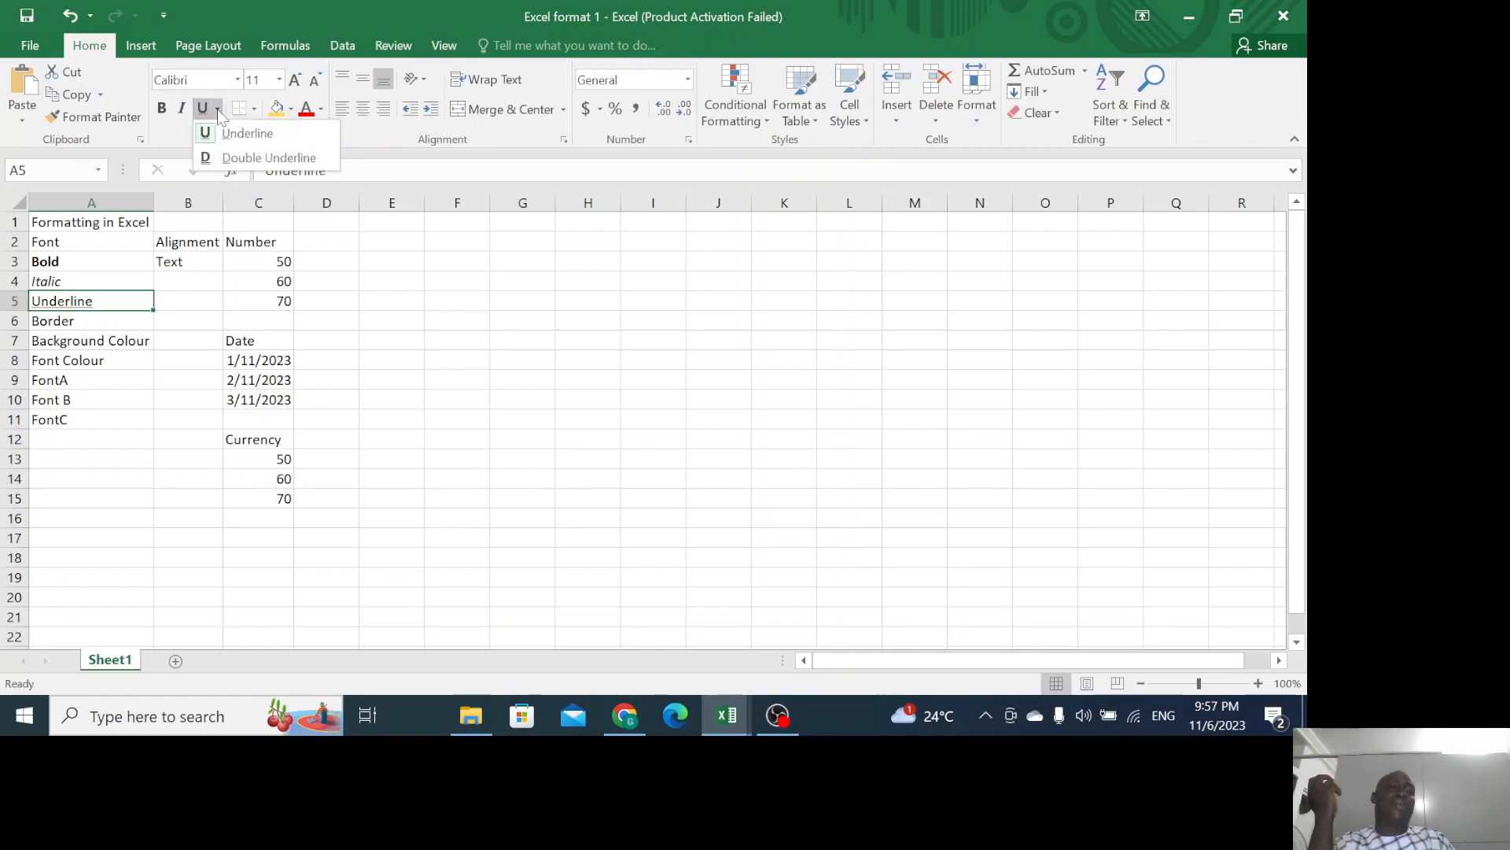
left_click(242, 164)
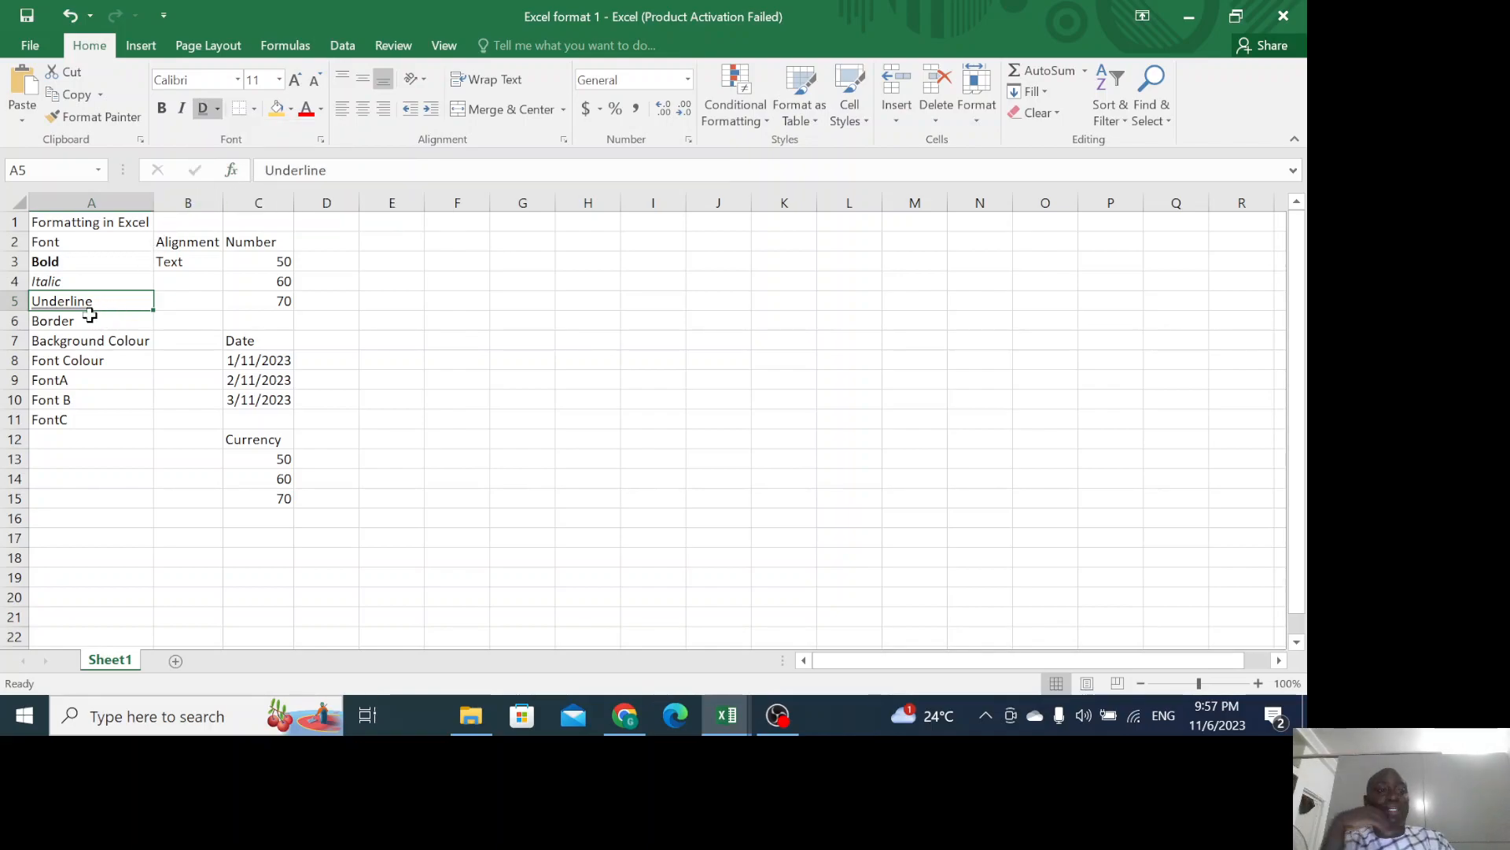
left_click(93, 321)
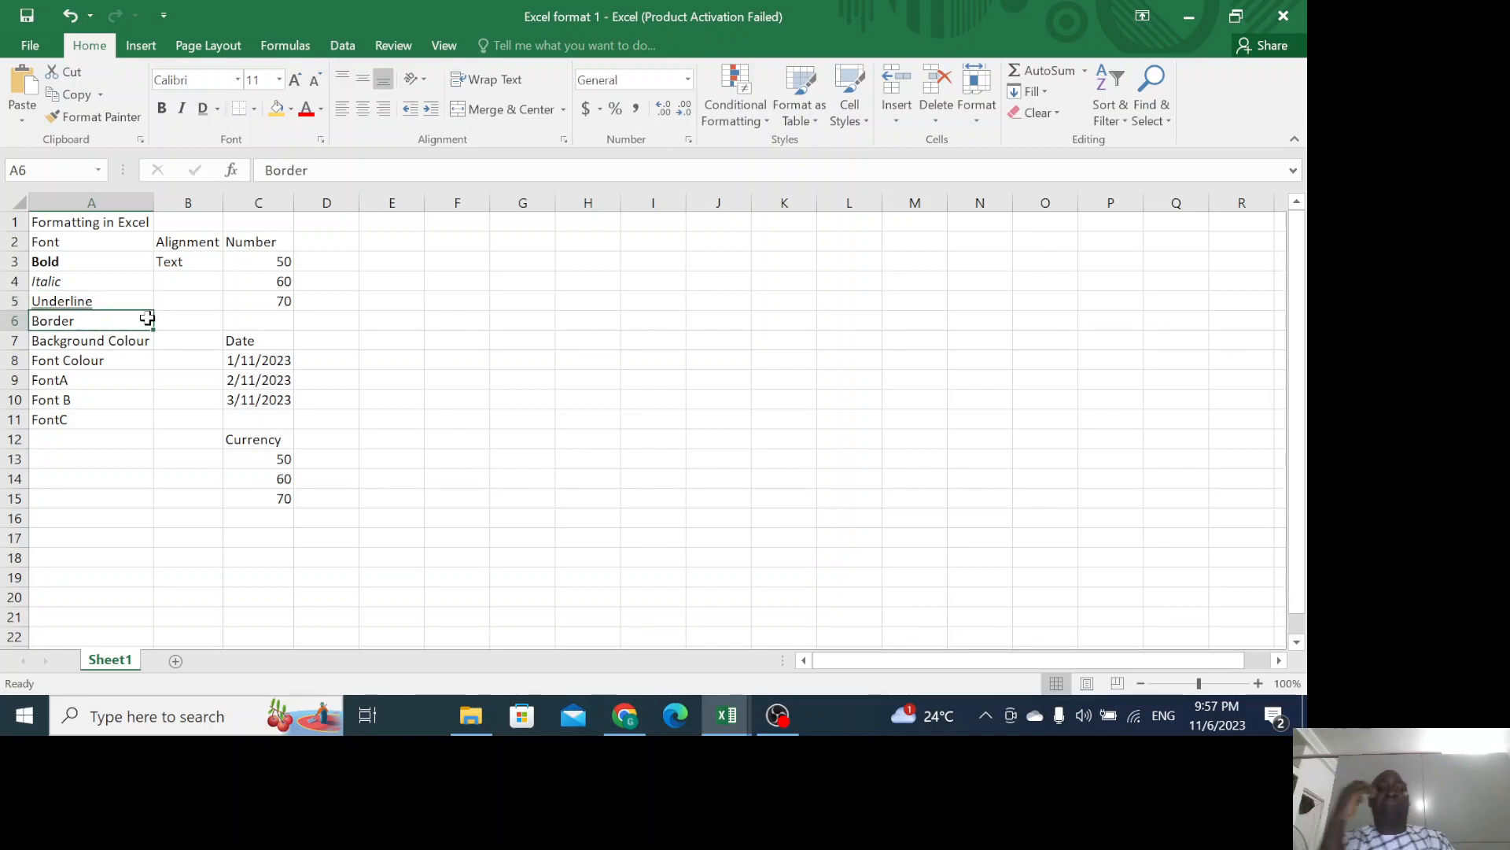
left_click(662, 281)
left_click(805, 278)
left_click(694, 354)
left_click(877, 361)
left_click(655, 399)
left_click(885, 497)
left_click(837, 280)
left_click(707, 286)
left_click(655, 355)
left_click(566, 459)
left_click(543, 381)
left_click(492, 320)
left_click(600, 274)
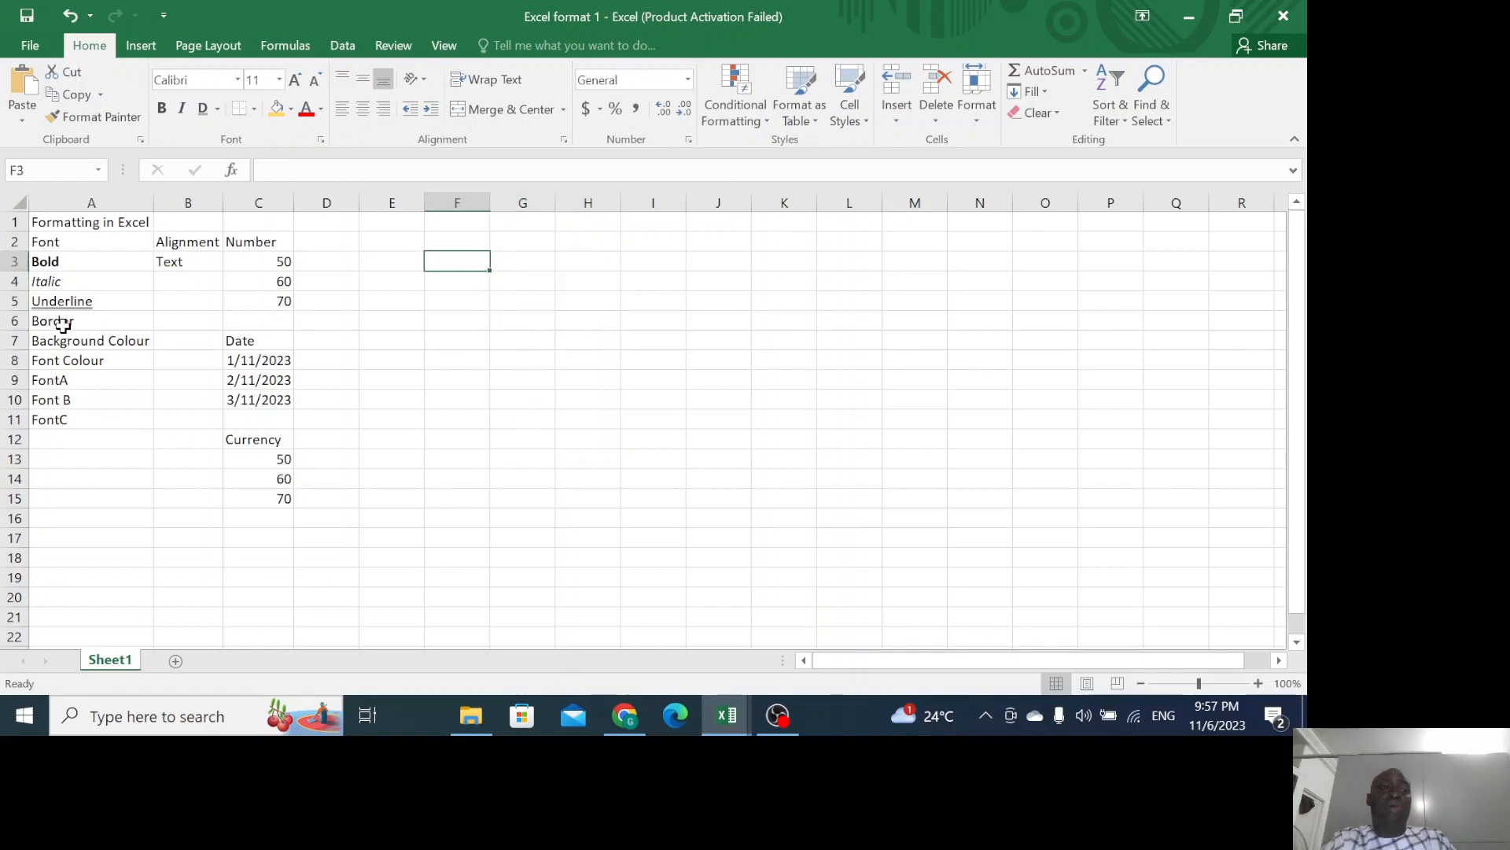
Apply Thick Outside Borders to the "Border" cell A6 and move the selection off it.
left_click(60, 323)
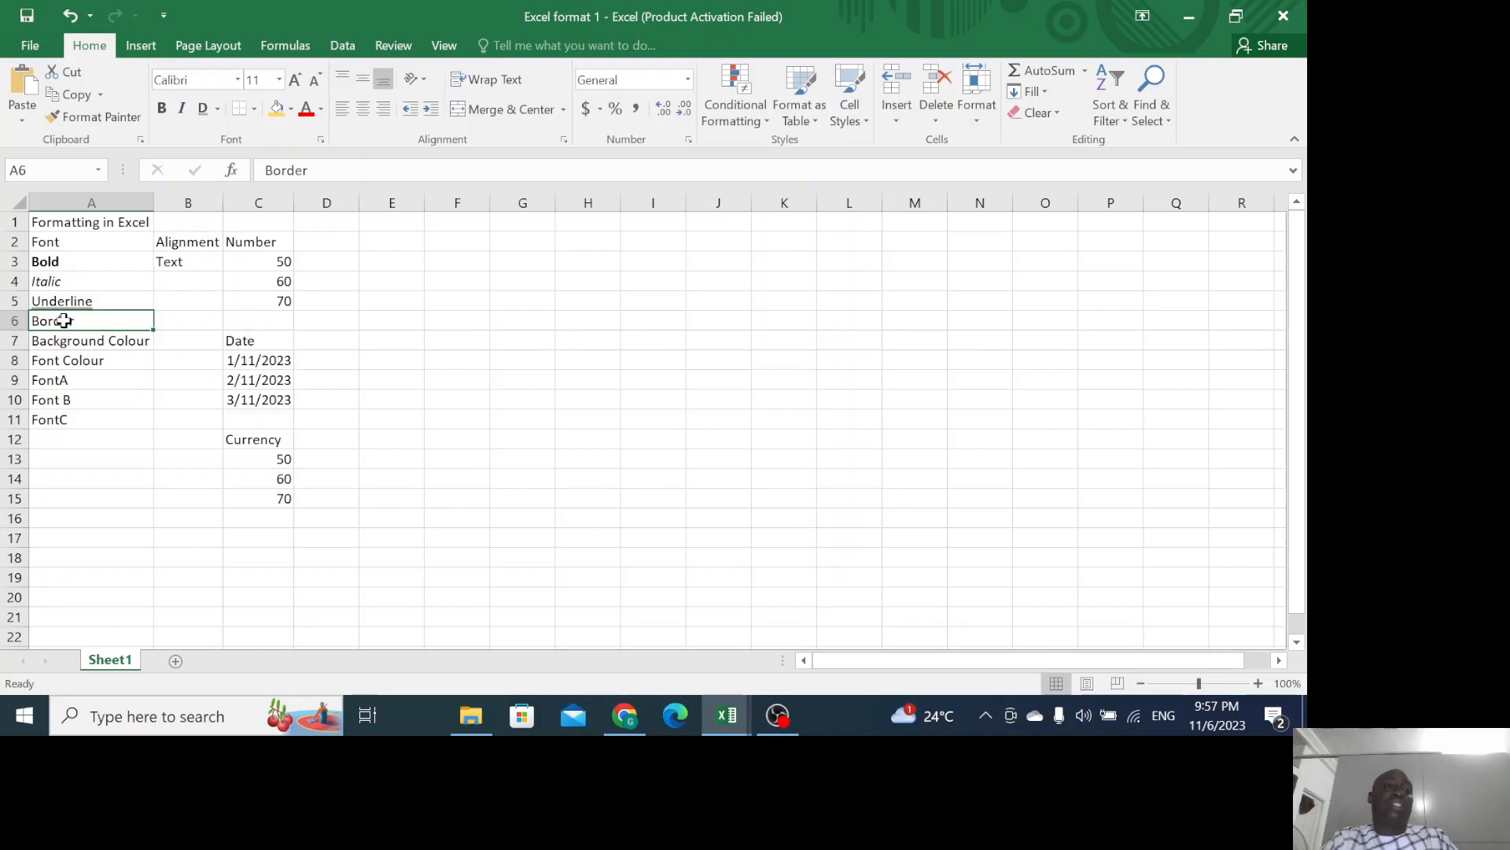
left_click(255, 111)
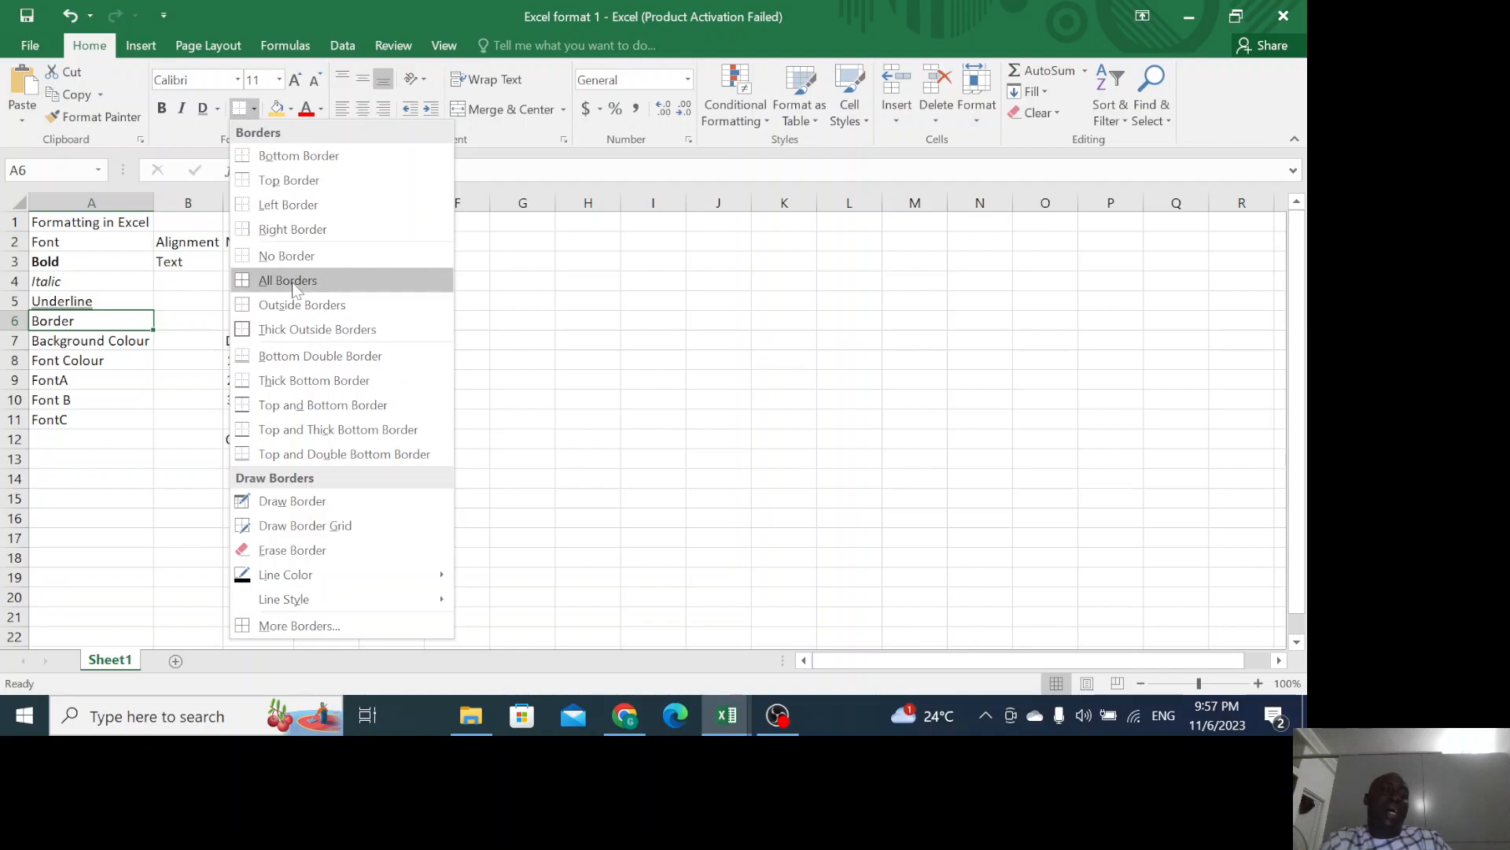
left_click(294, 338)
left_click(140, 362)
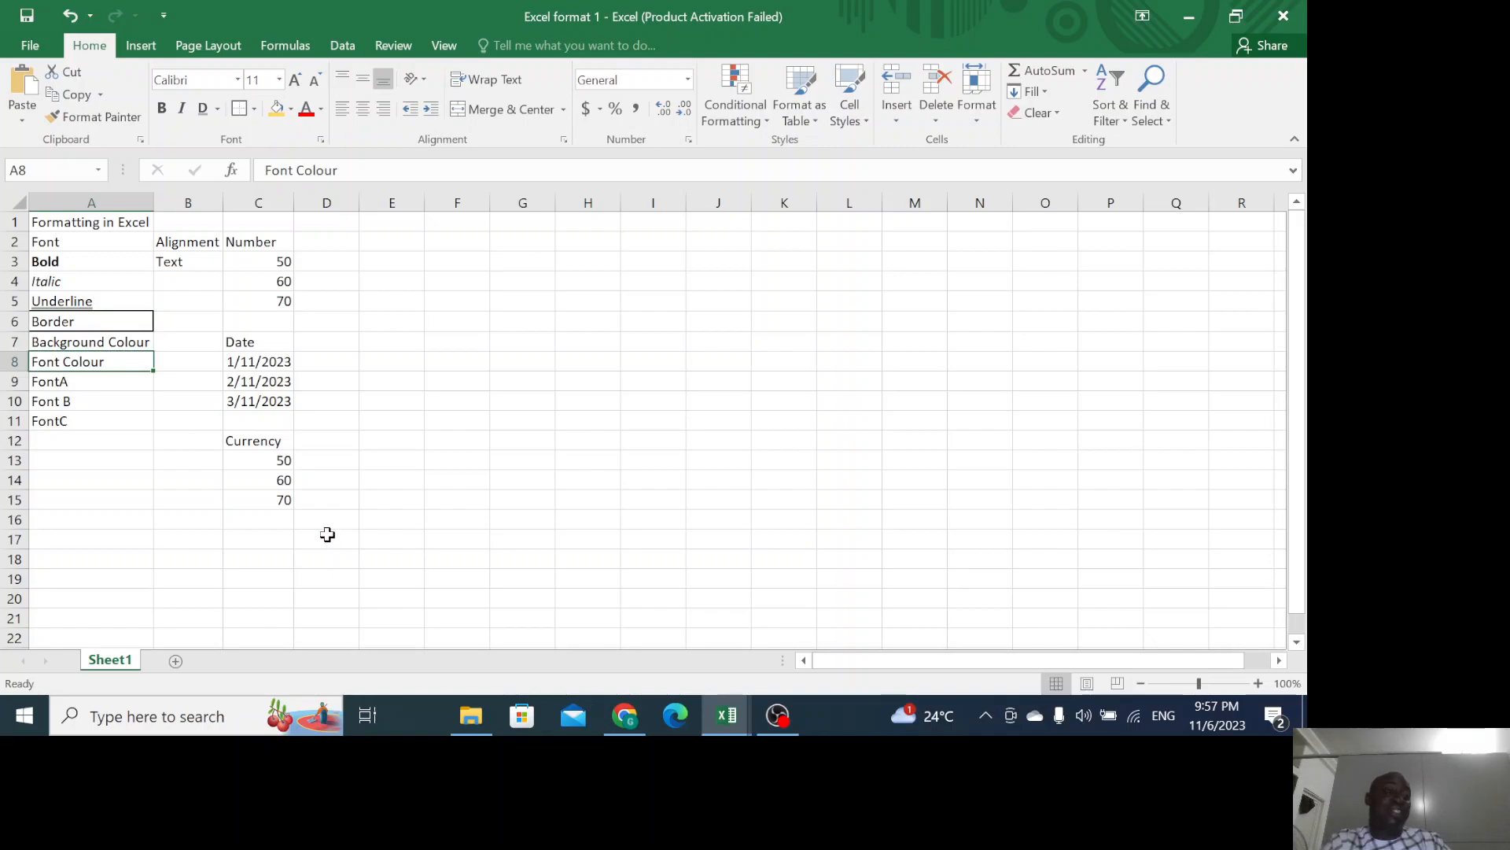
left_click(119, 415)
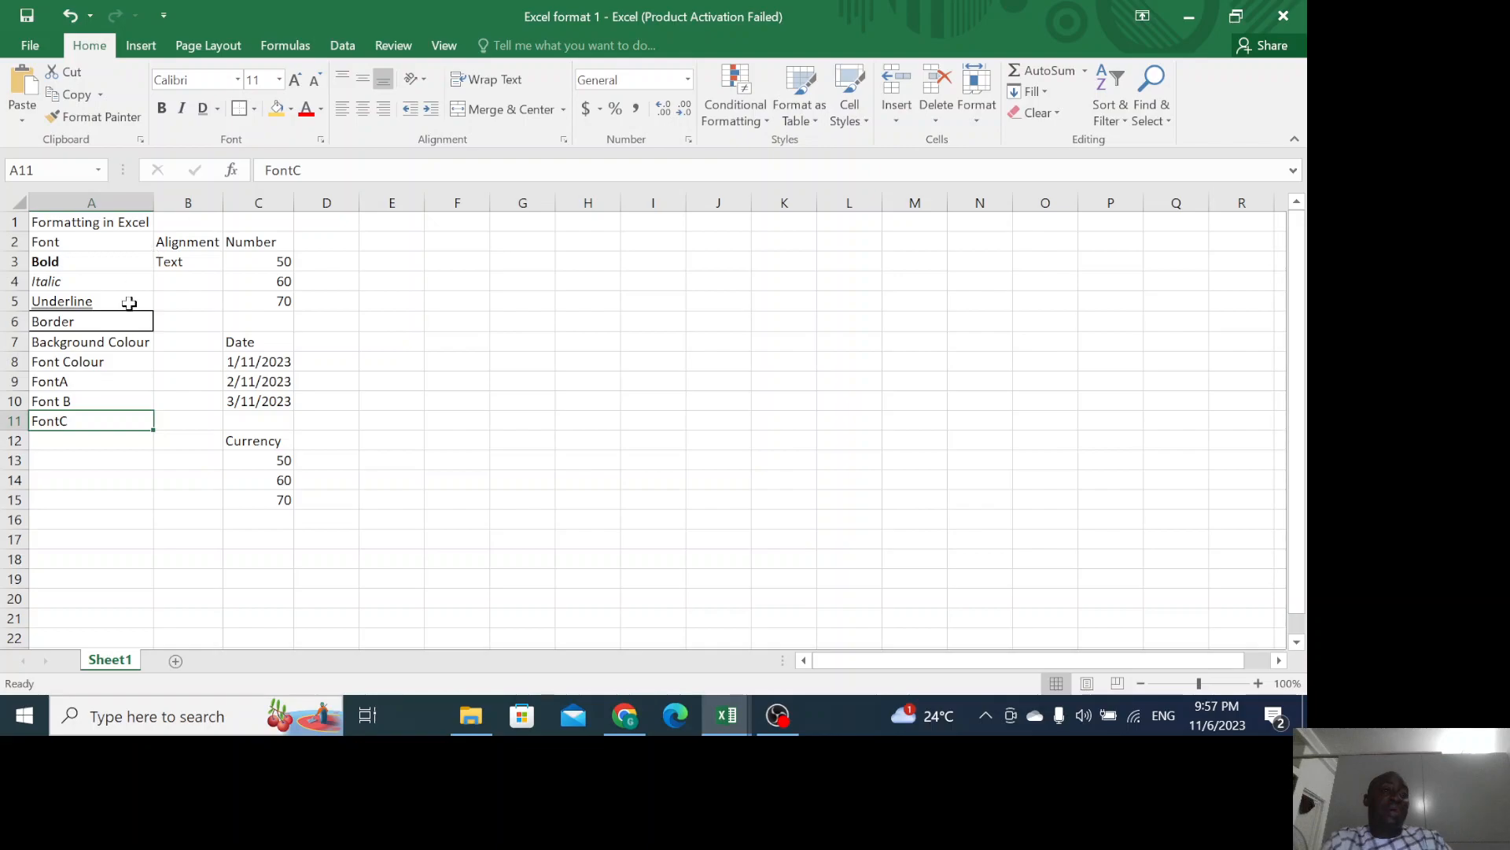
Apply a Top Border to the "Border" cell A6.
left_click(130, 324)
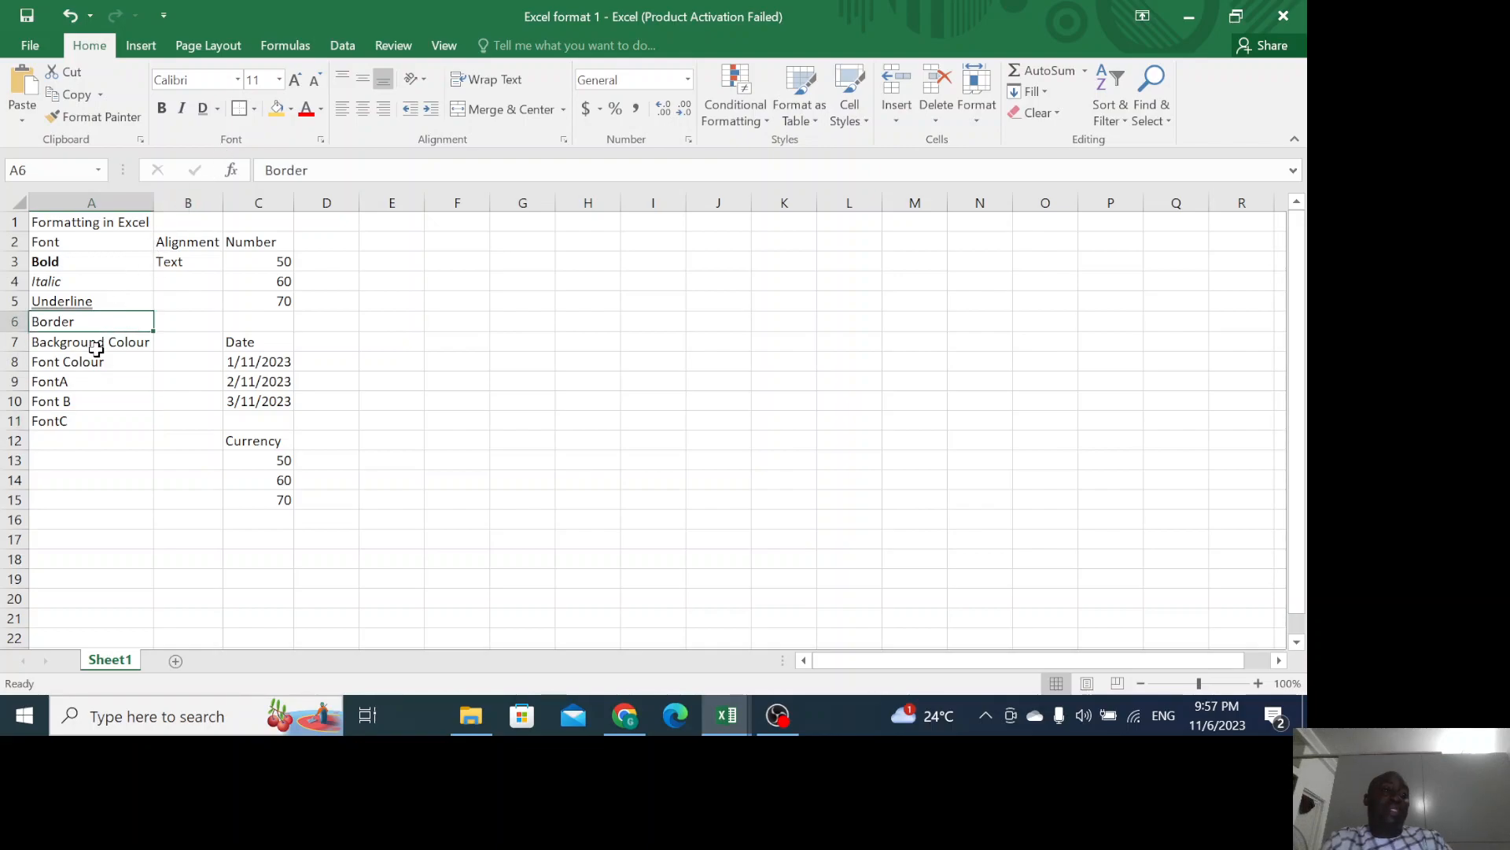
left_click(254, 111)
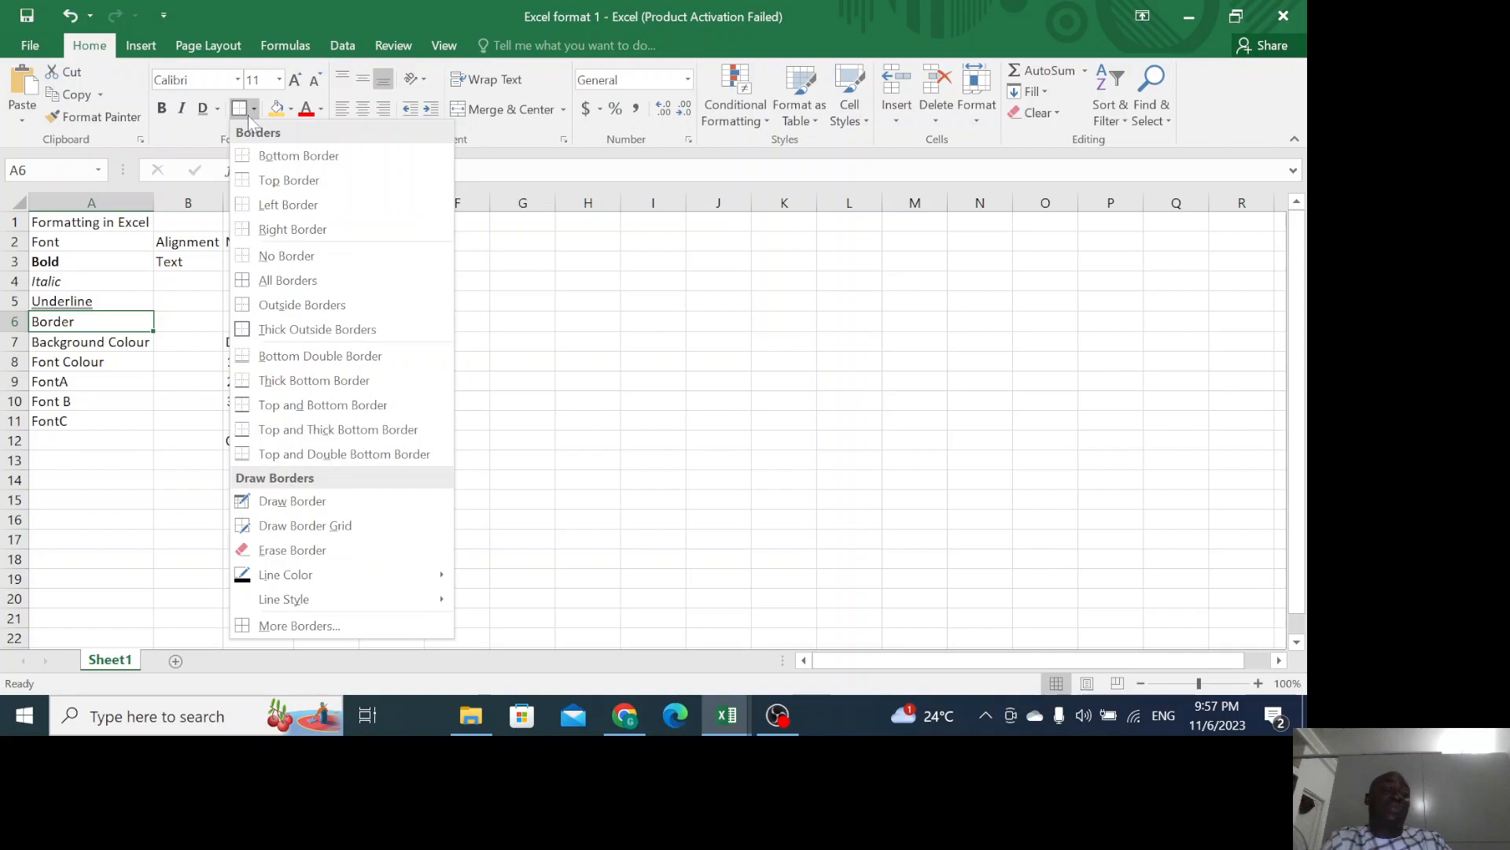
left_click(283, 180)
Apply Thick Outside Borders to the "Font Colour" cell A8.
left_click(118, 359)
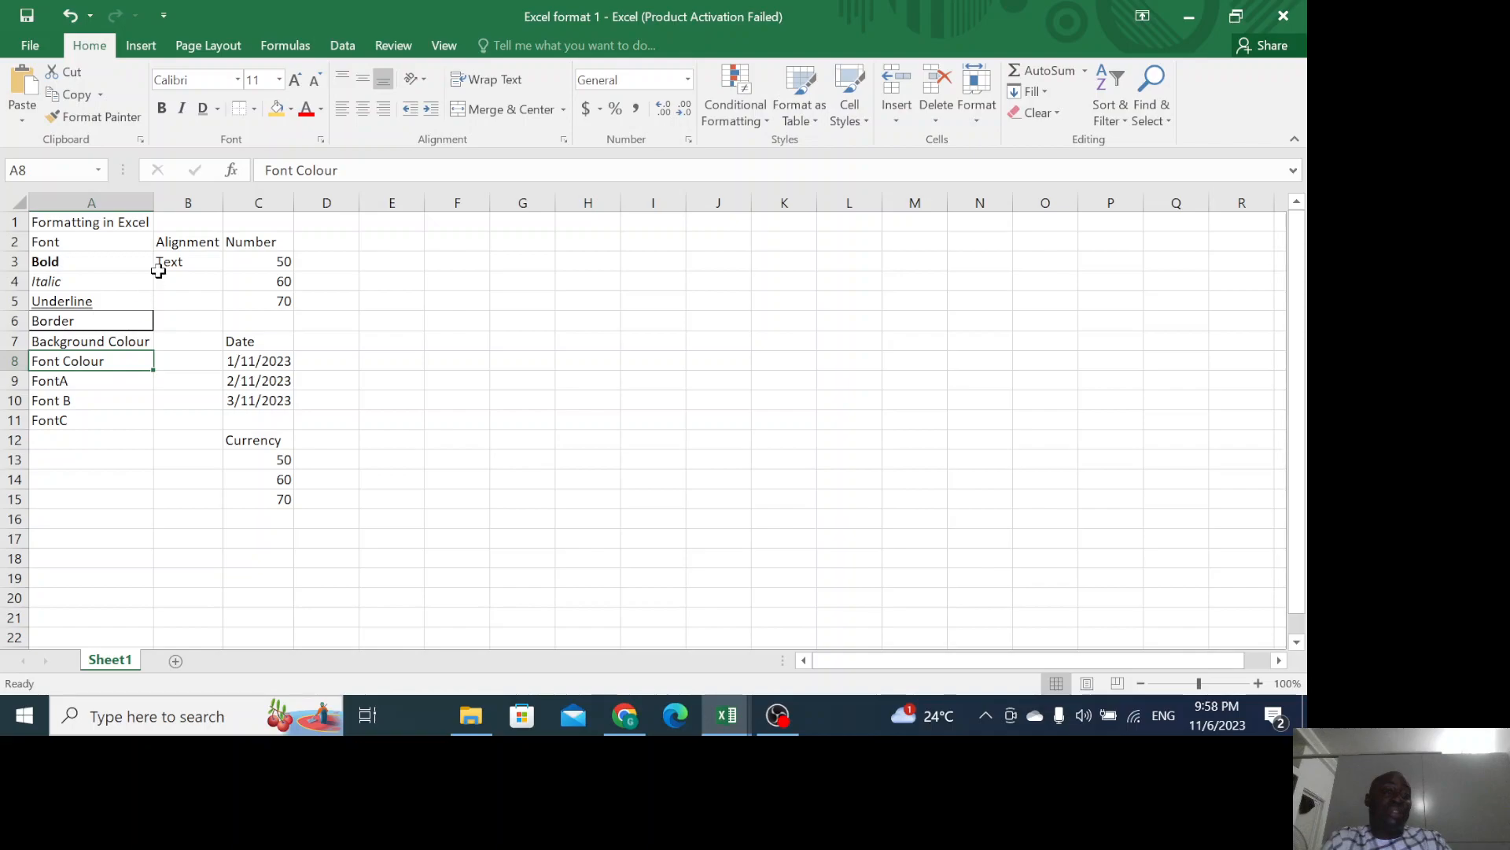
left_click(254, 110)
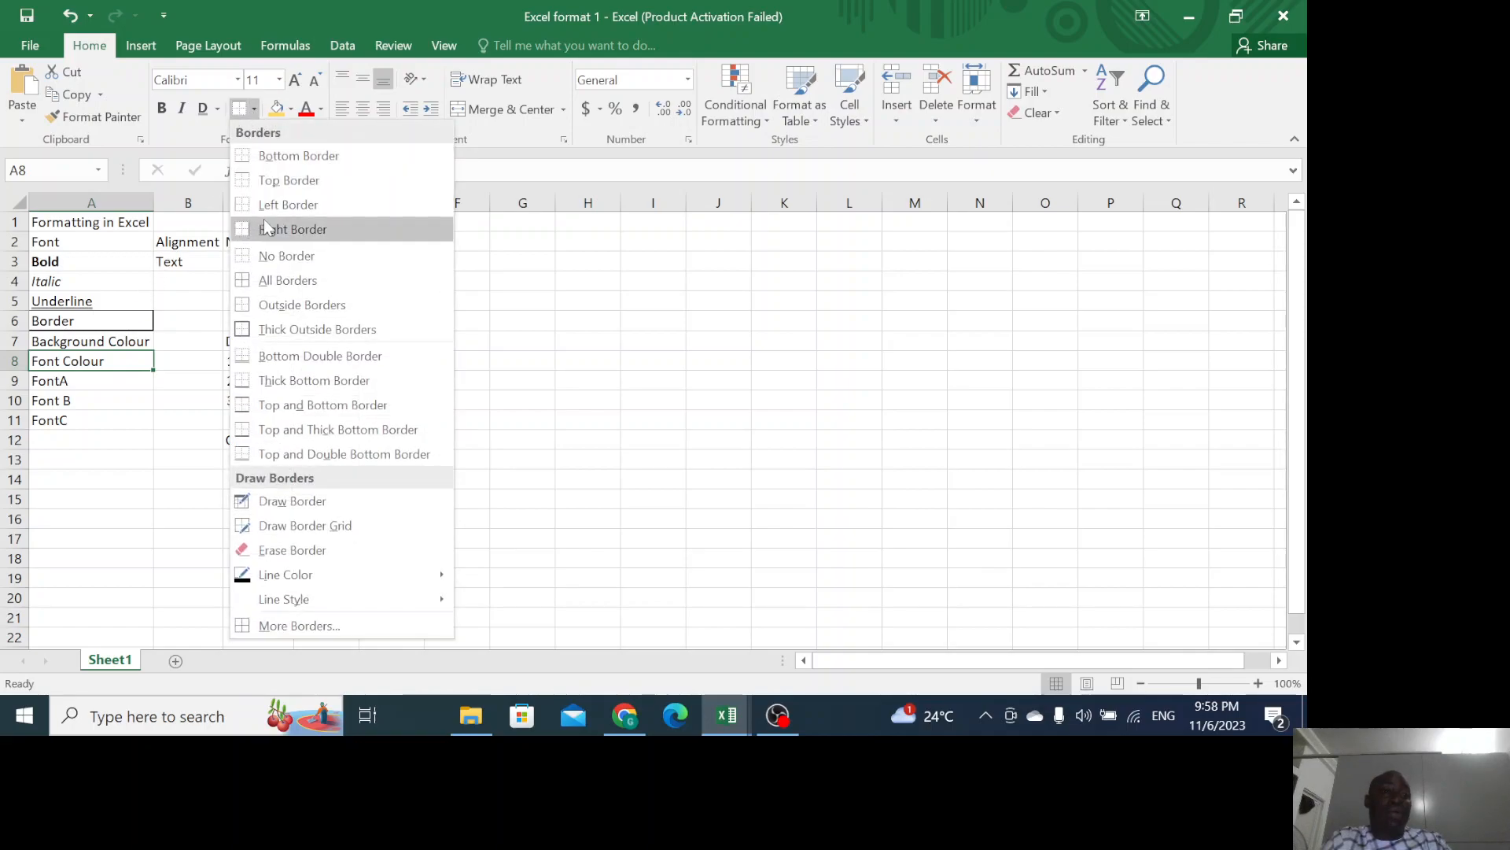
left_click(272, 329)
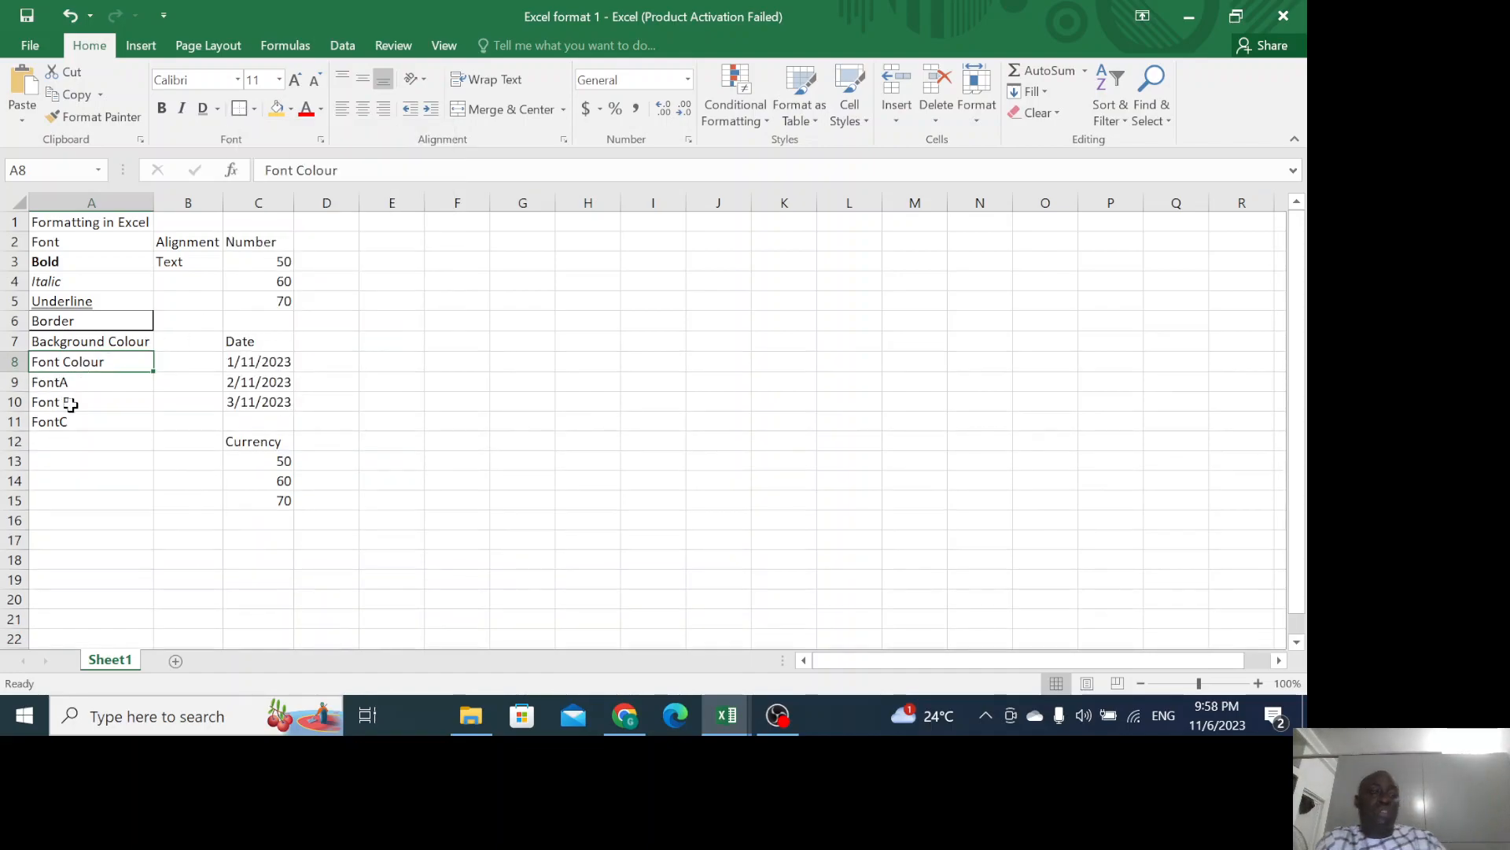
Fill the "Background Colour" cell A7 with the darkest shade of the blue theme colour and move the selection off it.
left_click(74, 341)
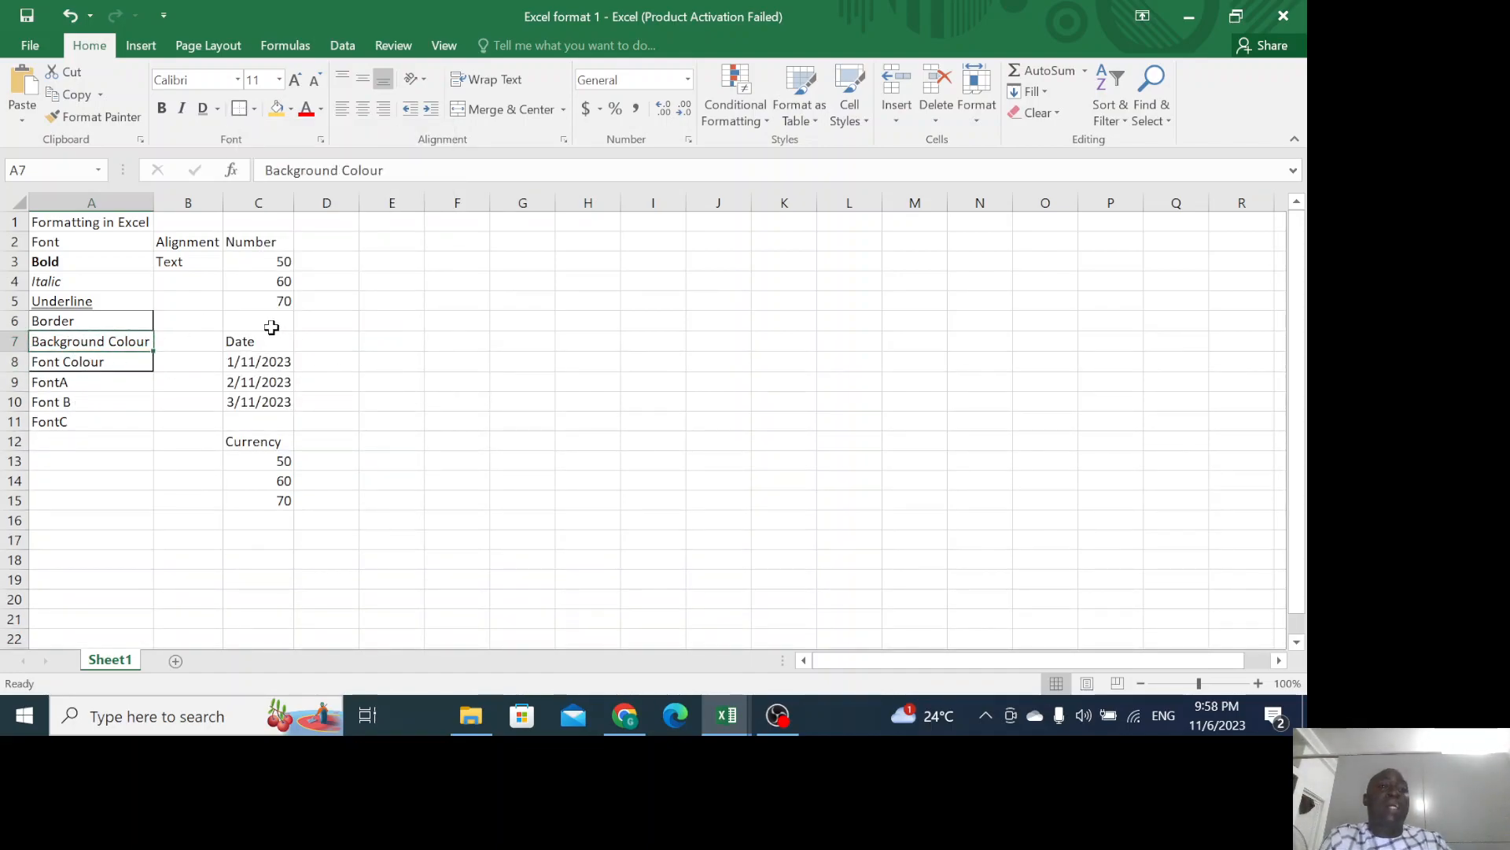
left_click(291, 110)
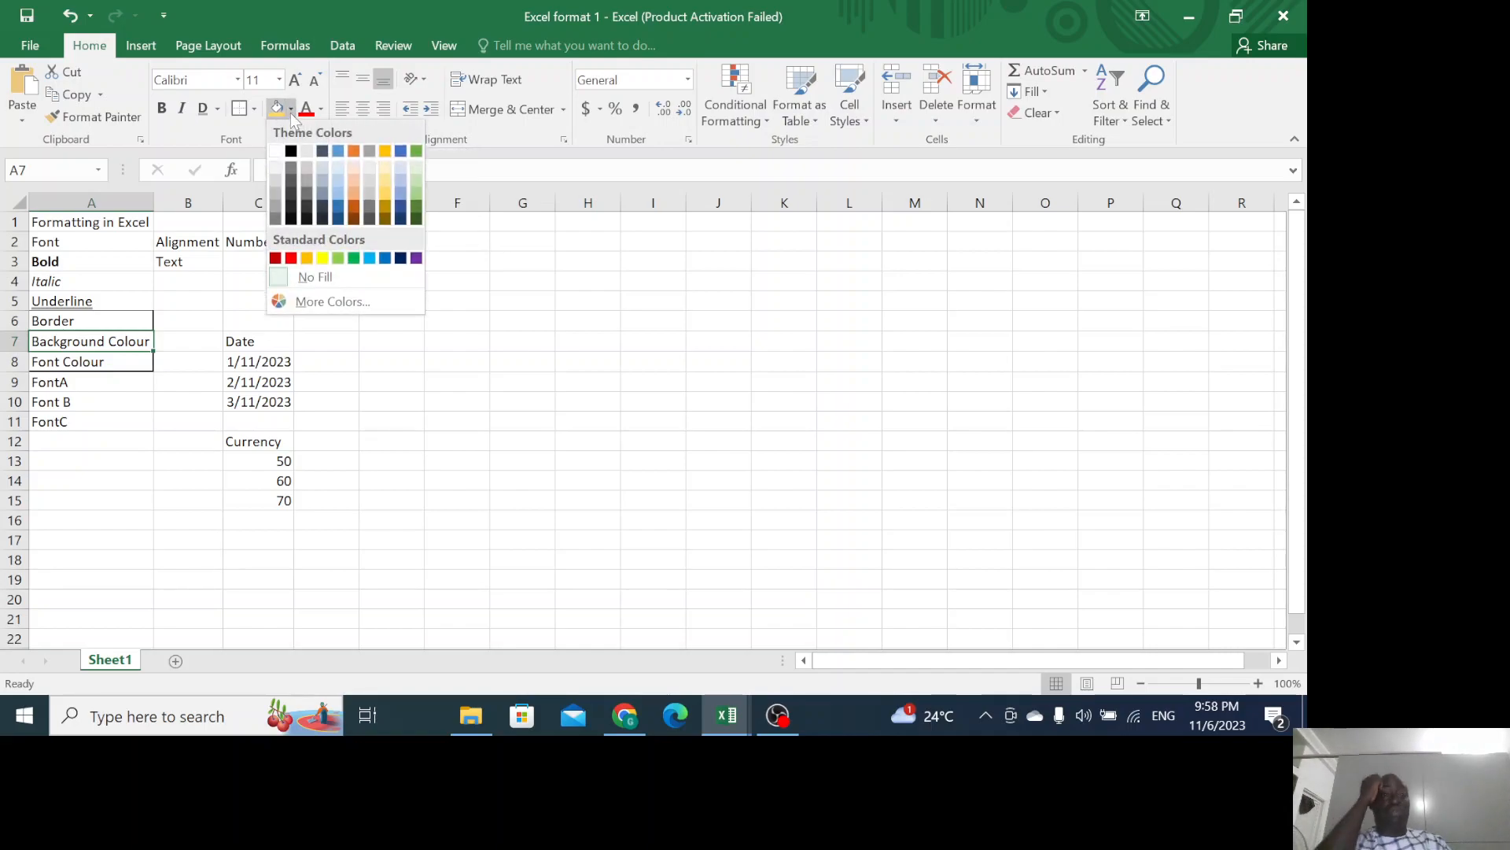
left_click(336, 221)
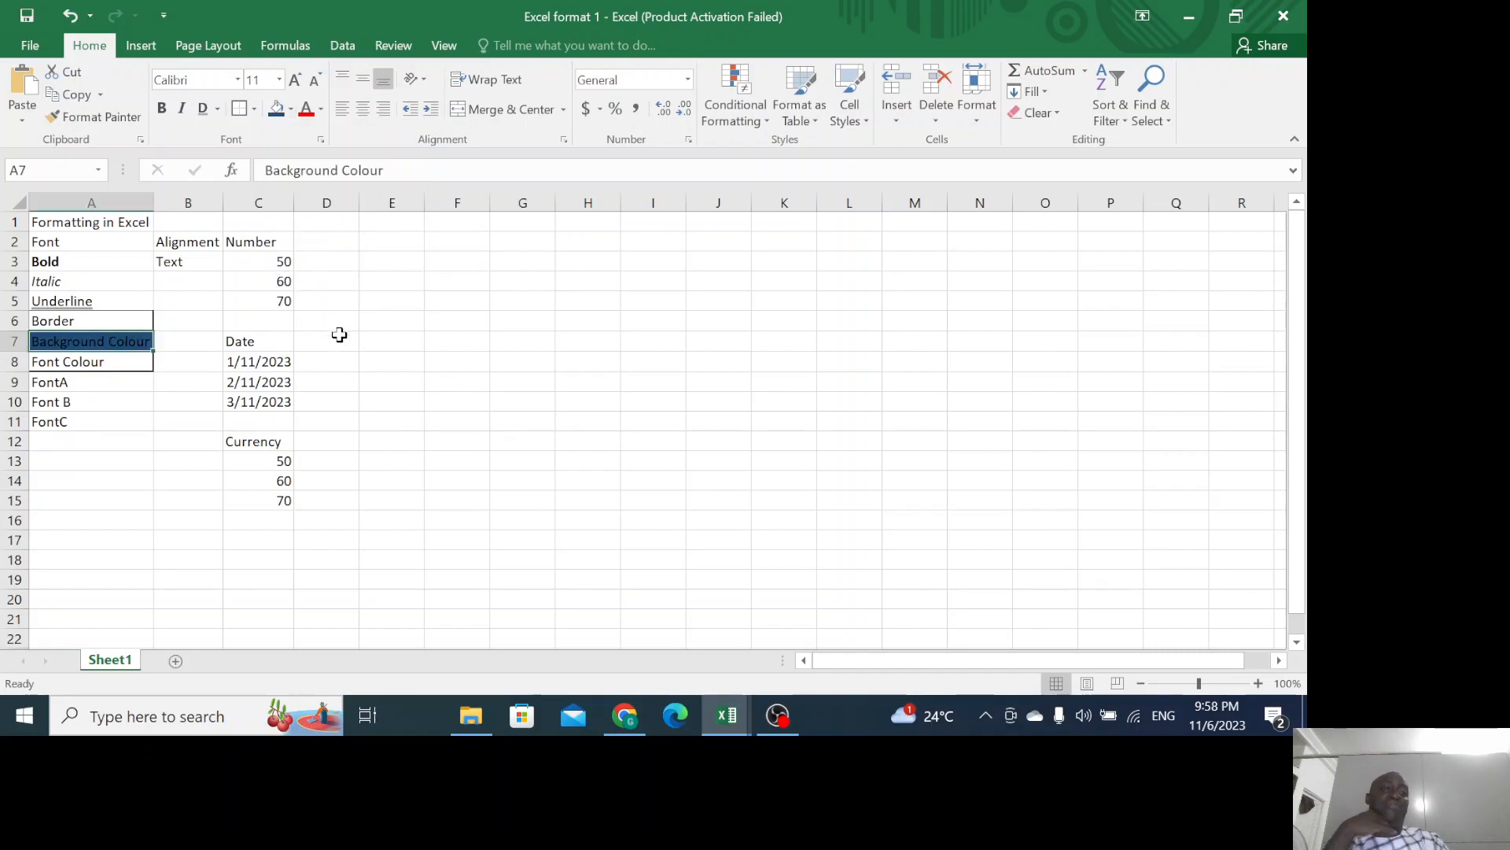
left_click(122, 369)
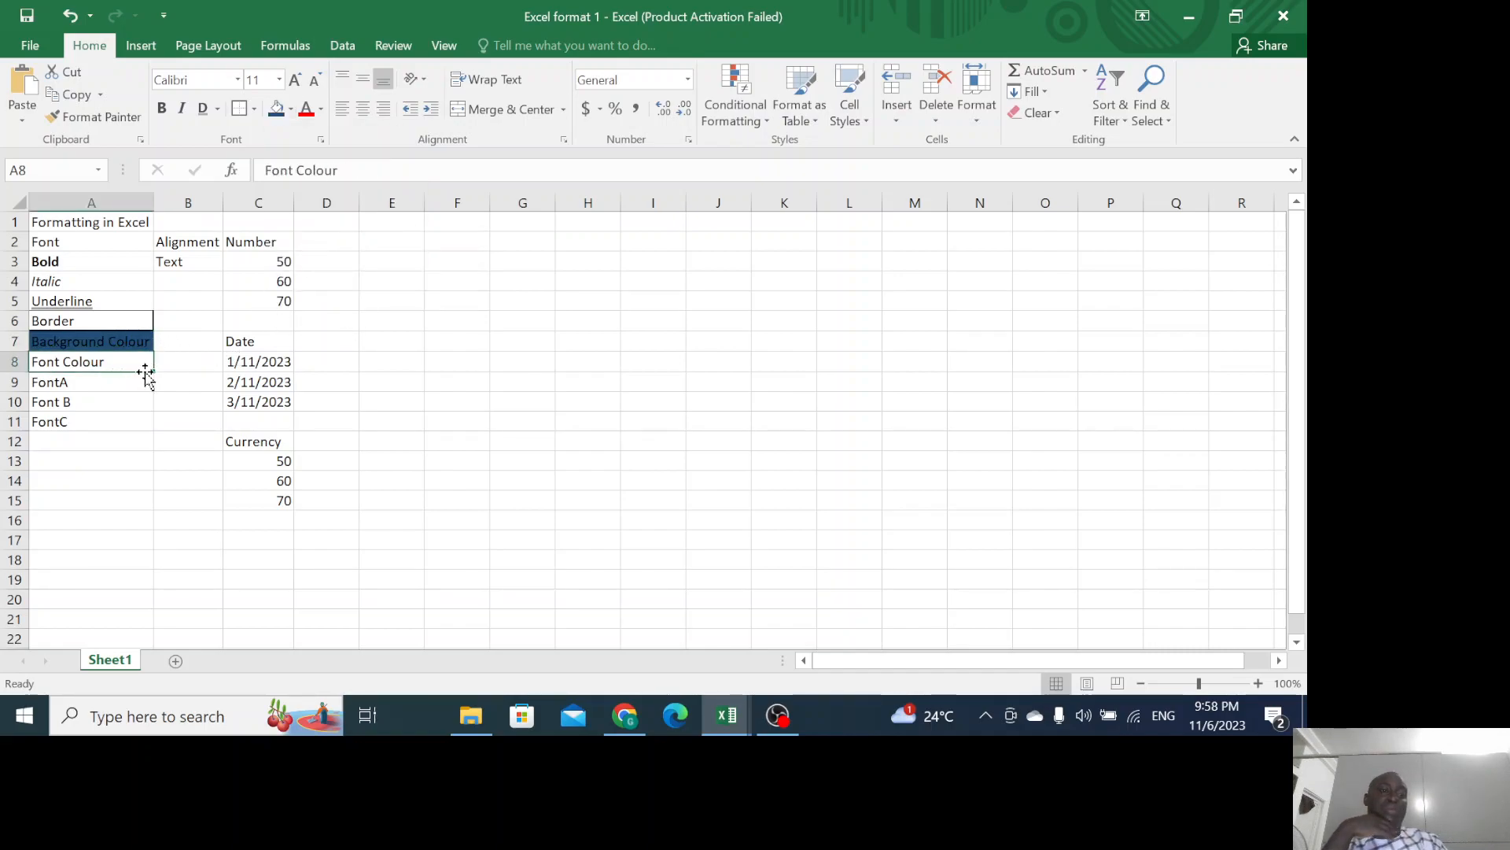
Change the font colour of the whole "Background Colour" text in cell A7 to the light grey theme colour.
double_click(140, 344)
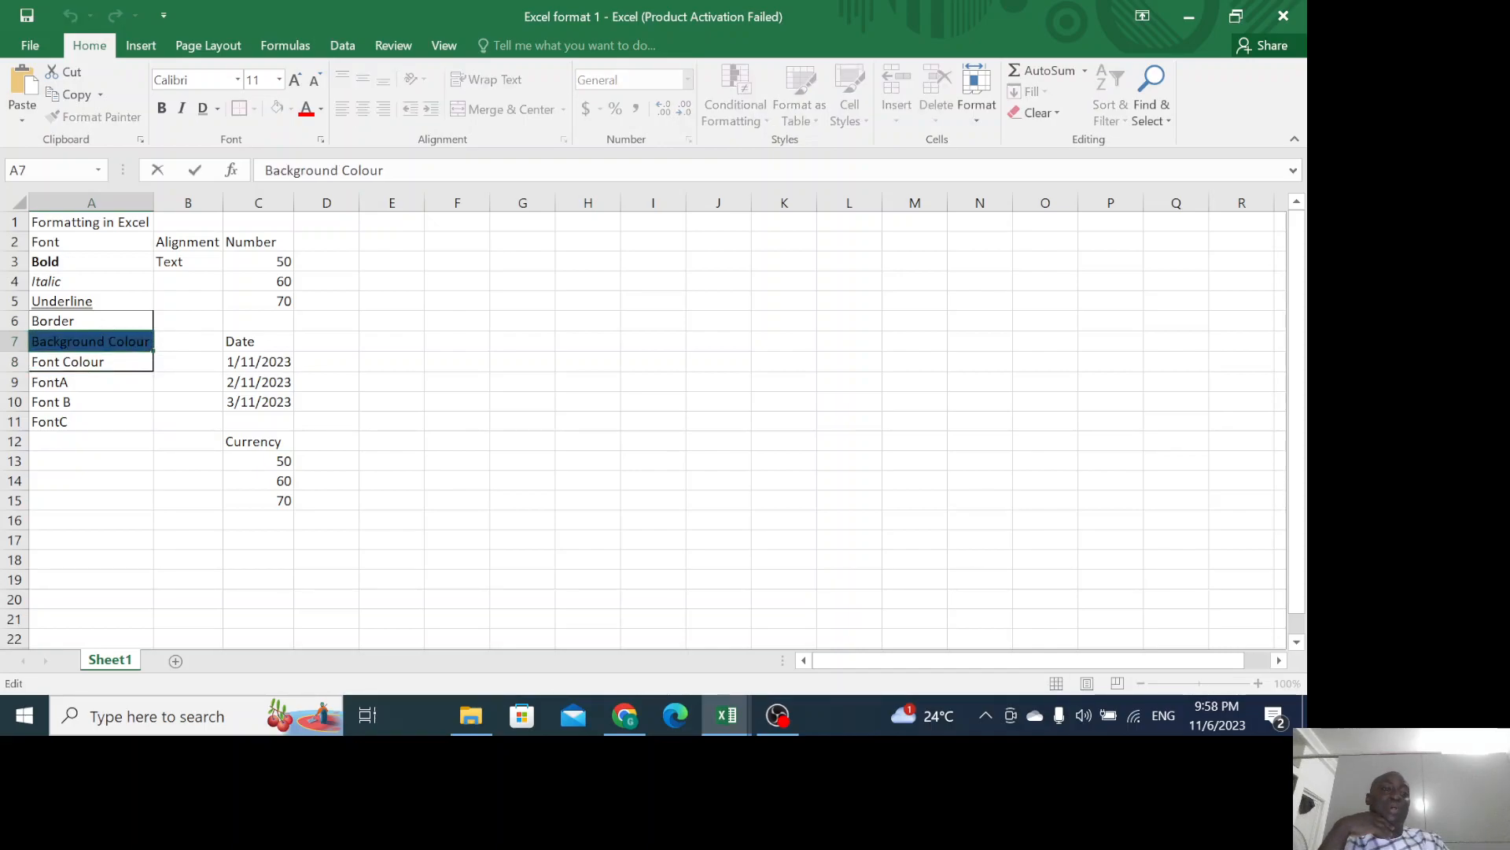
left_click_drag(149, 342, 32, 342)
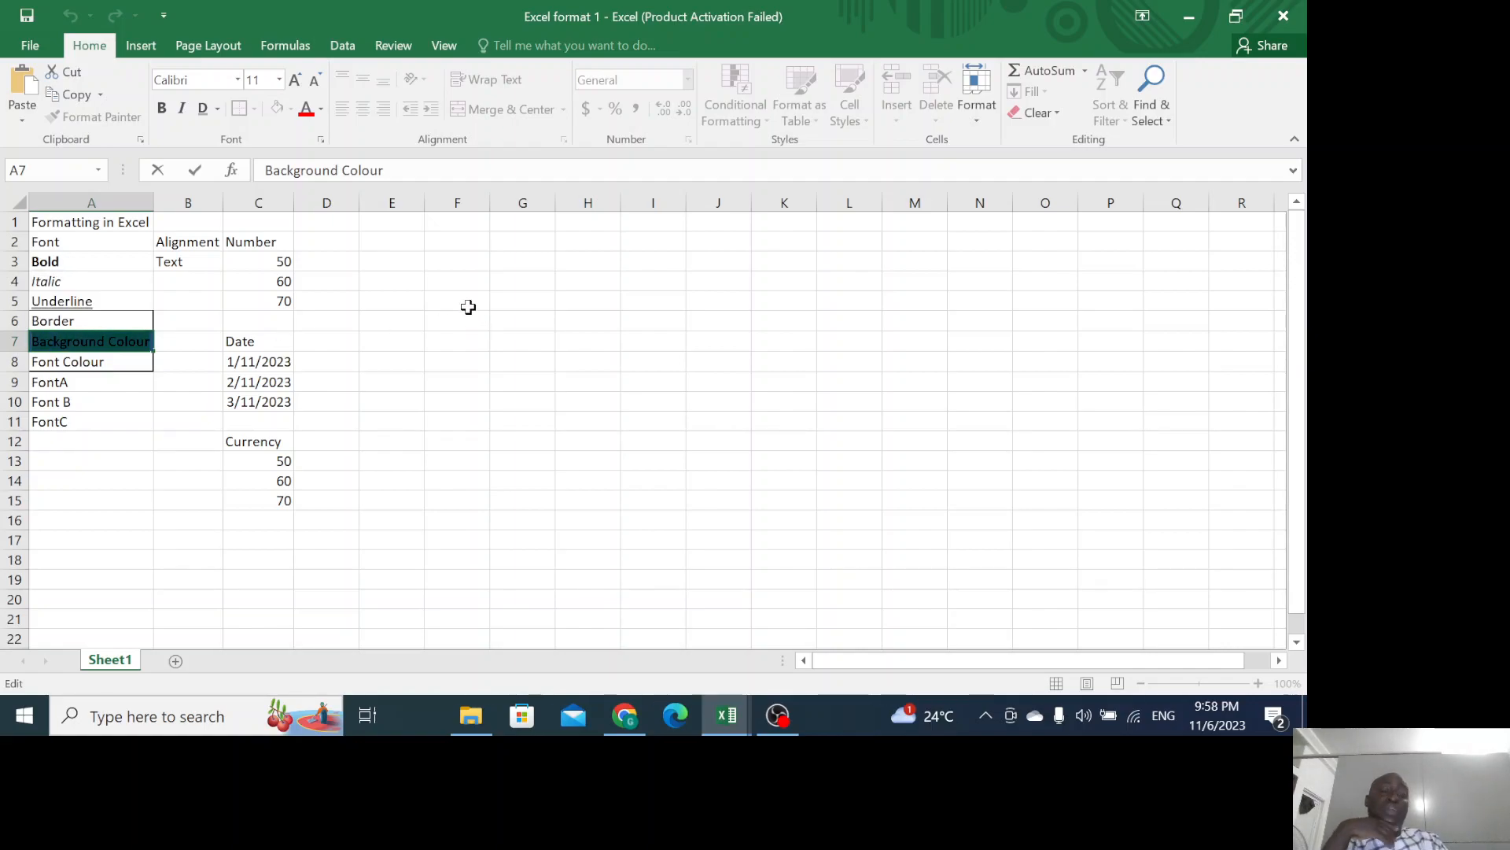
left_click(317, 112)
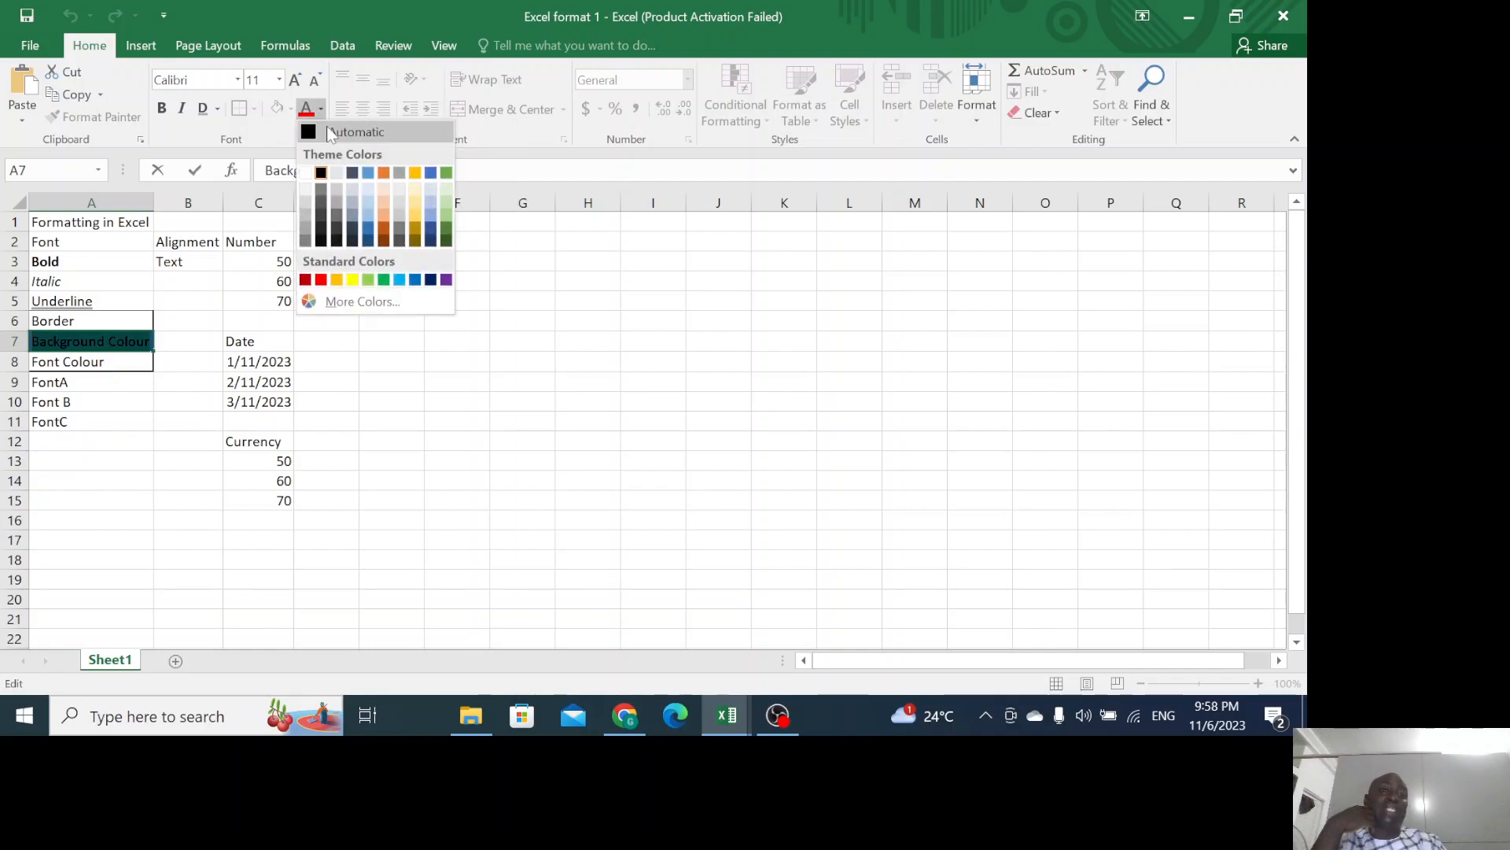
left_click(336, 173)
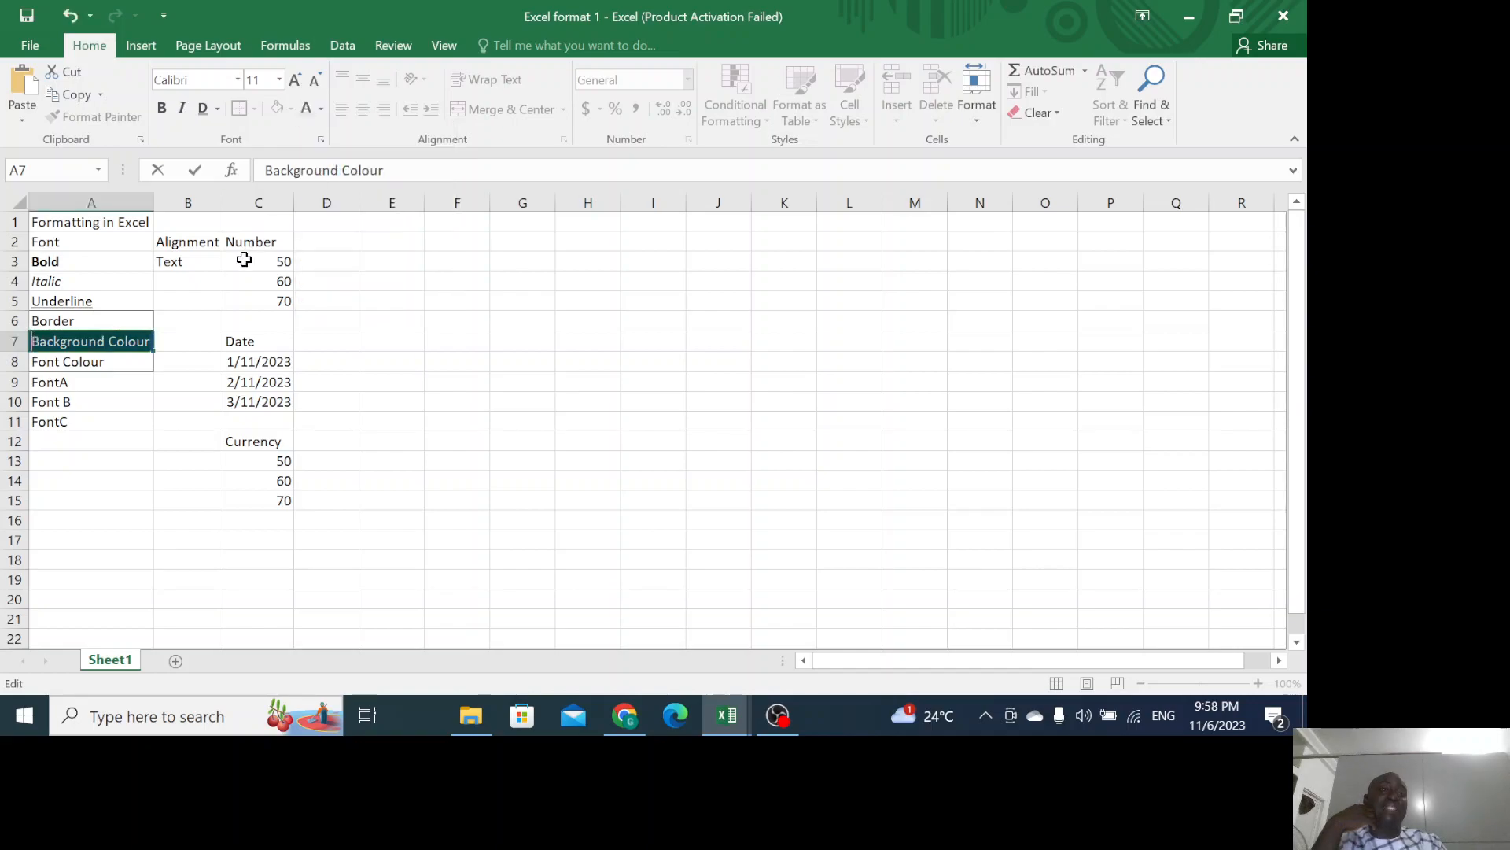
left_click(126, 365)
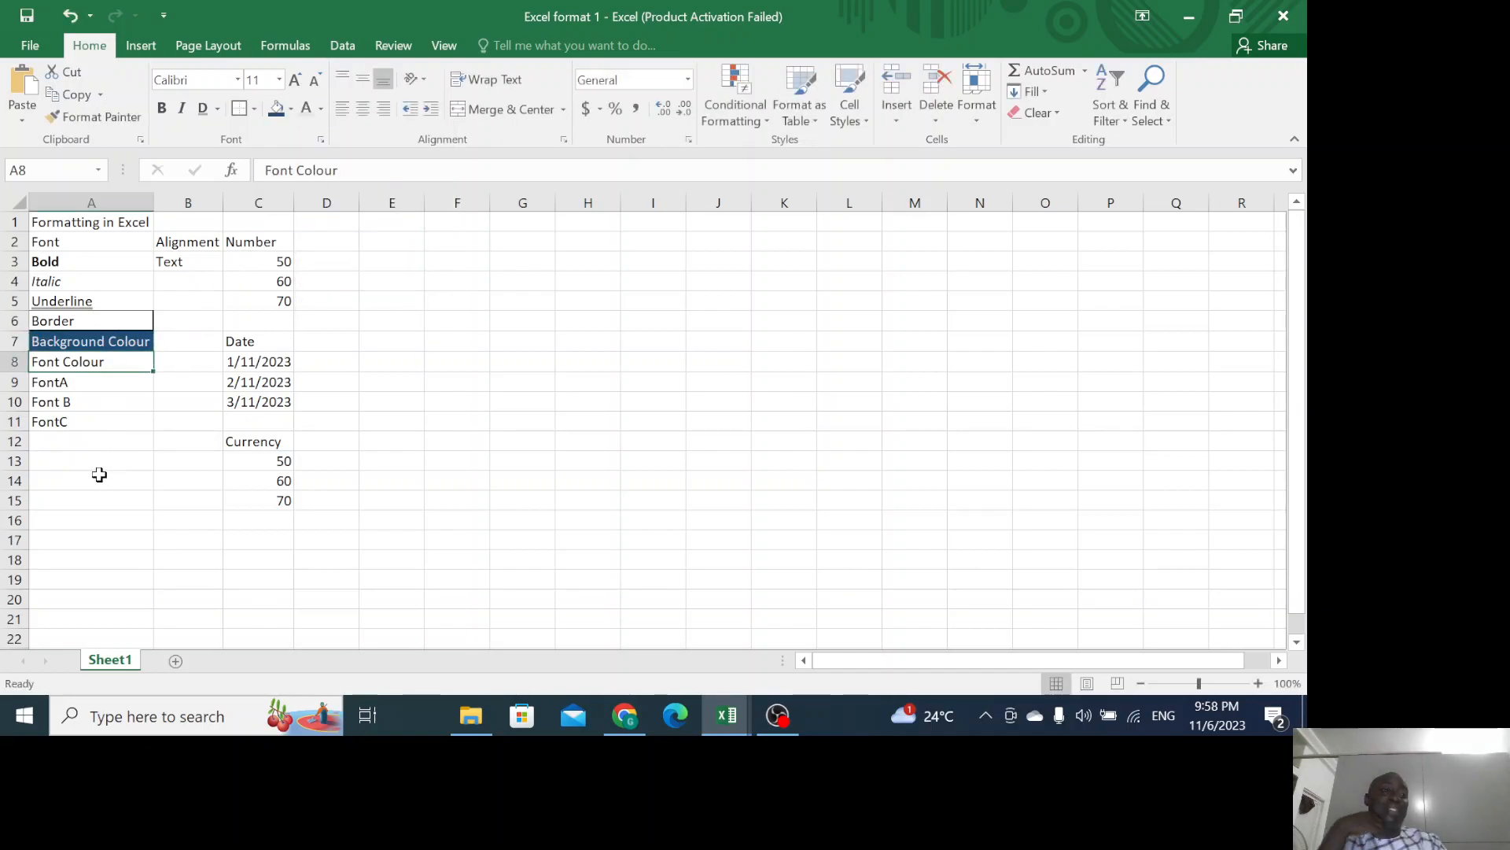
Change the font colour of the whole "Font Colour" text in cell A8 to standard red.
double_click(102, 362)
left_click_drag(103, 362, 31, 362)
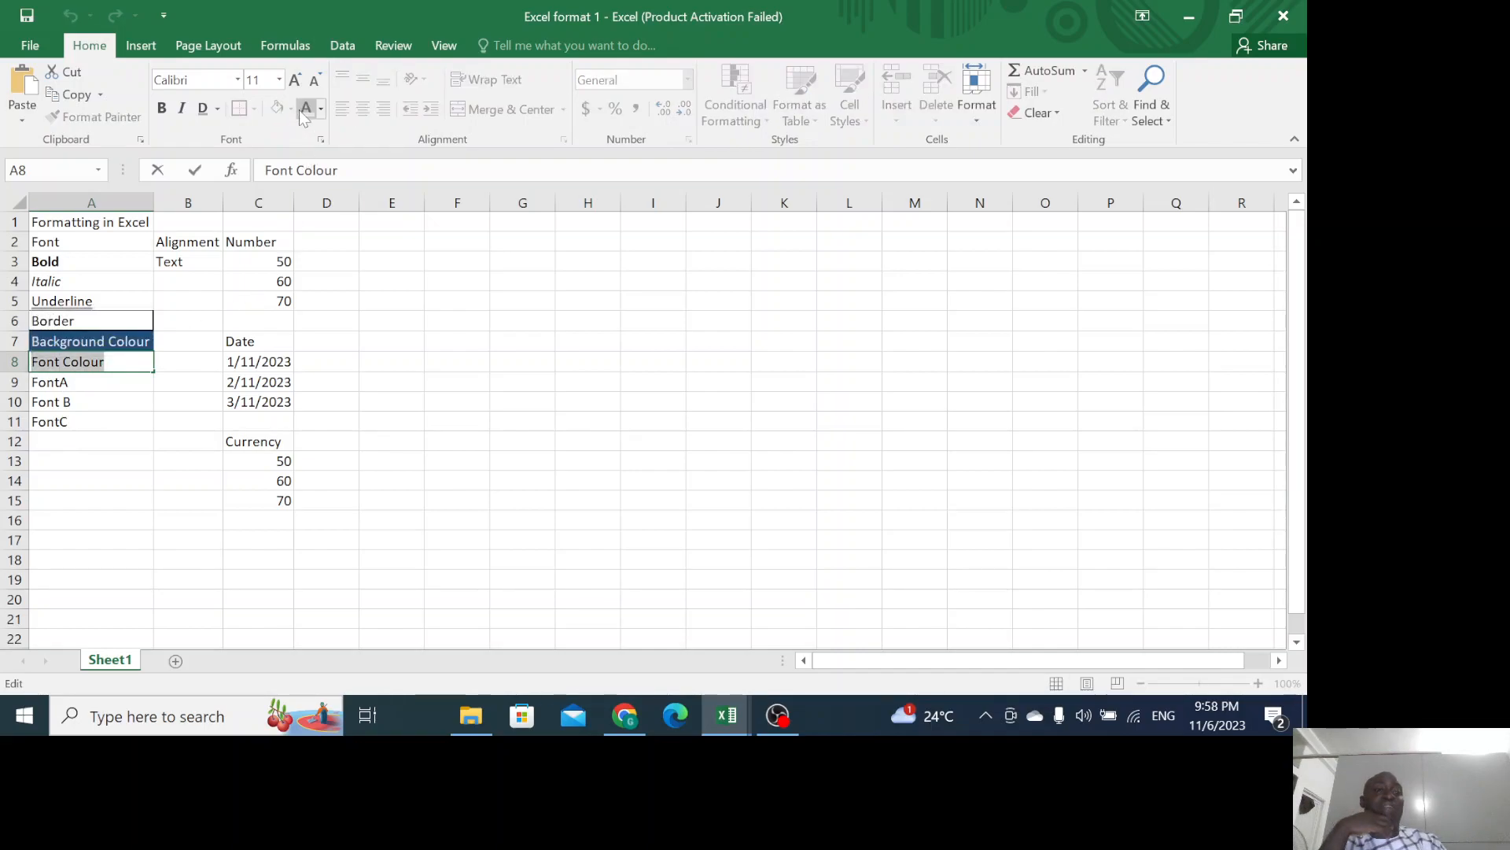
left_click(321, 113)
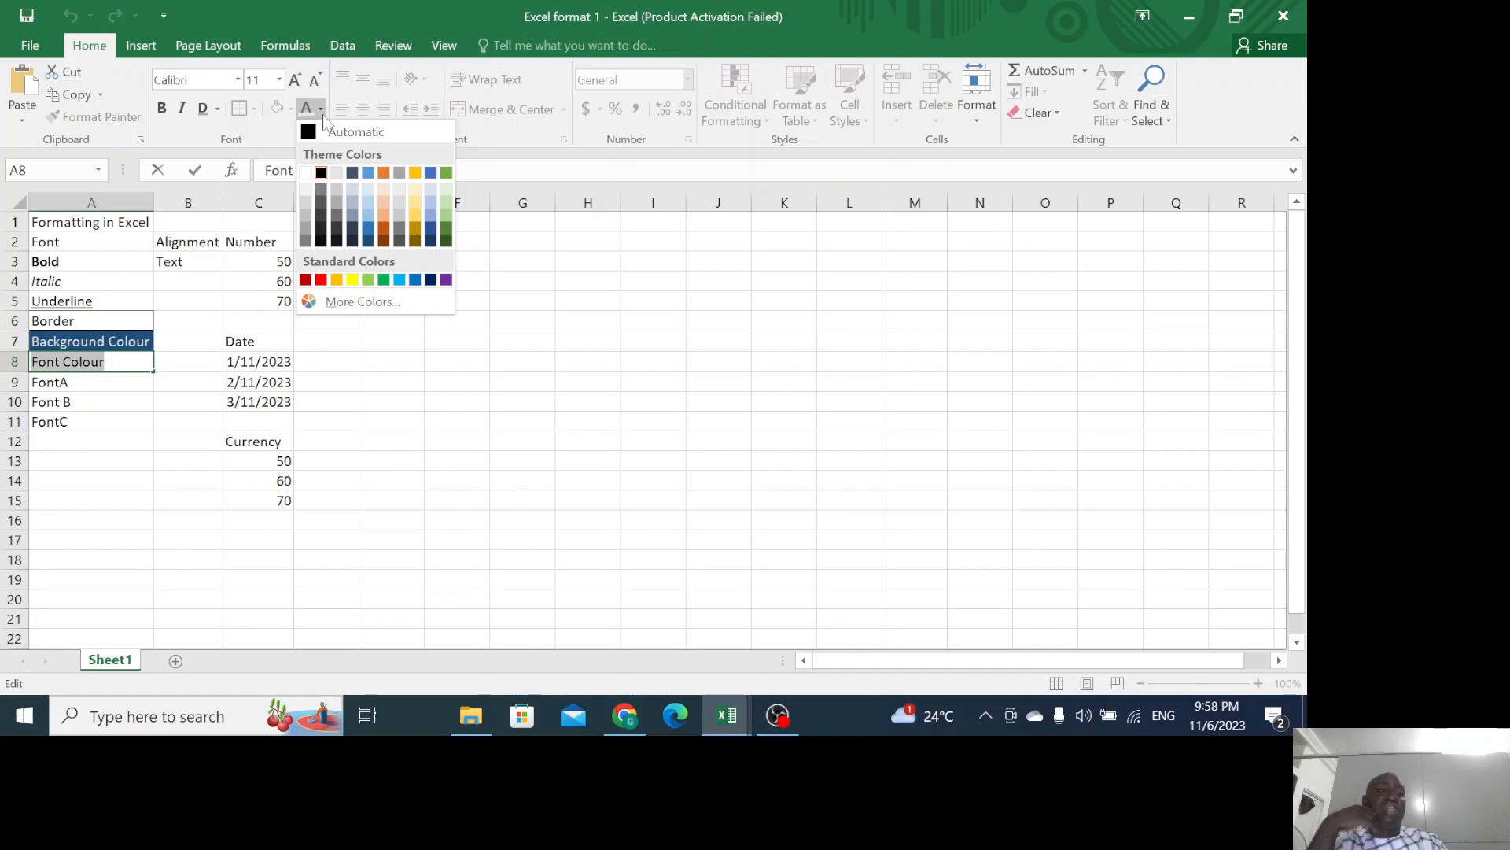
left_click(321, 280)
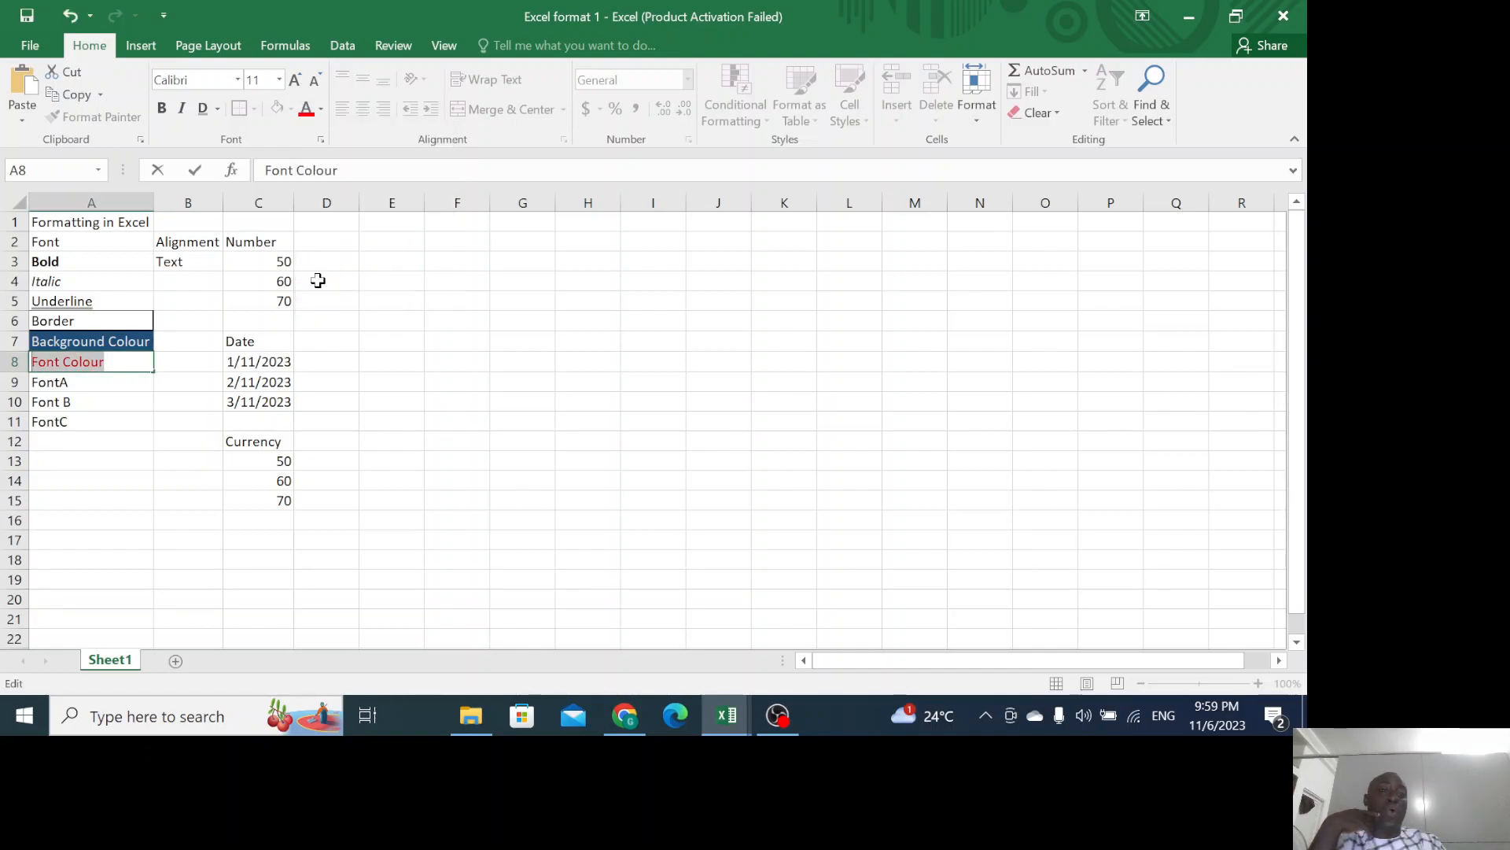
Set the "FontA" cell A9 to font size 26 and the Garamond font.
left_click(145, 383)
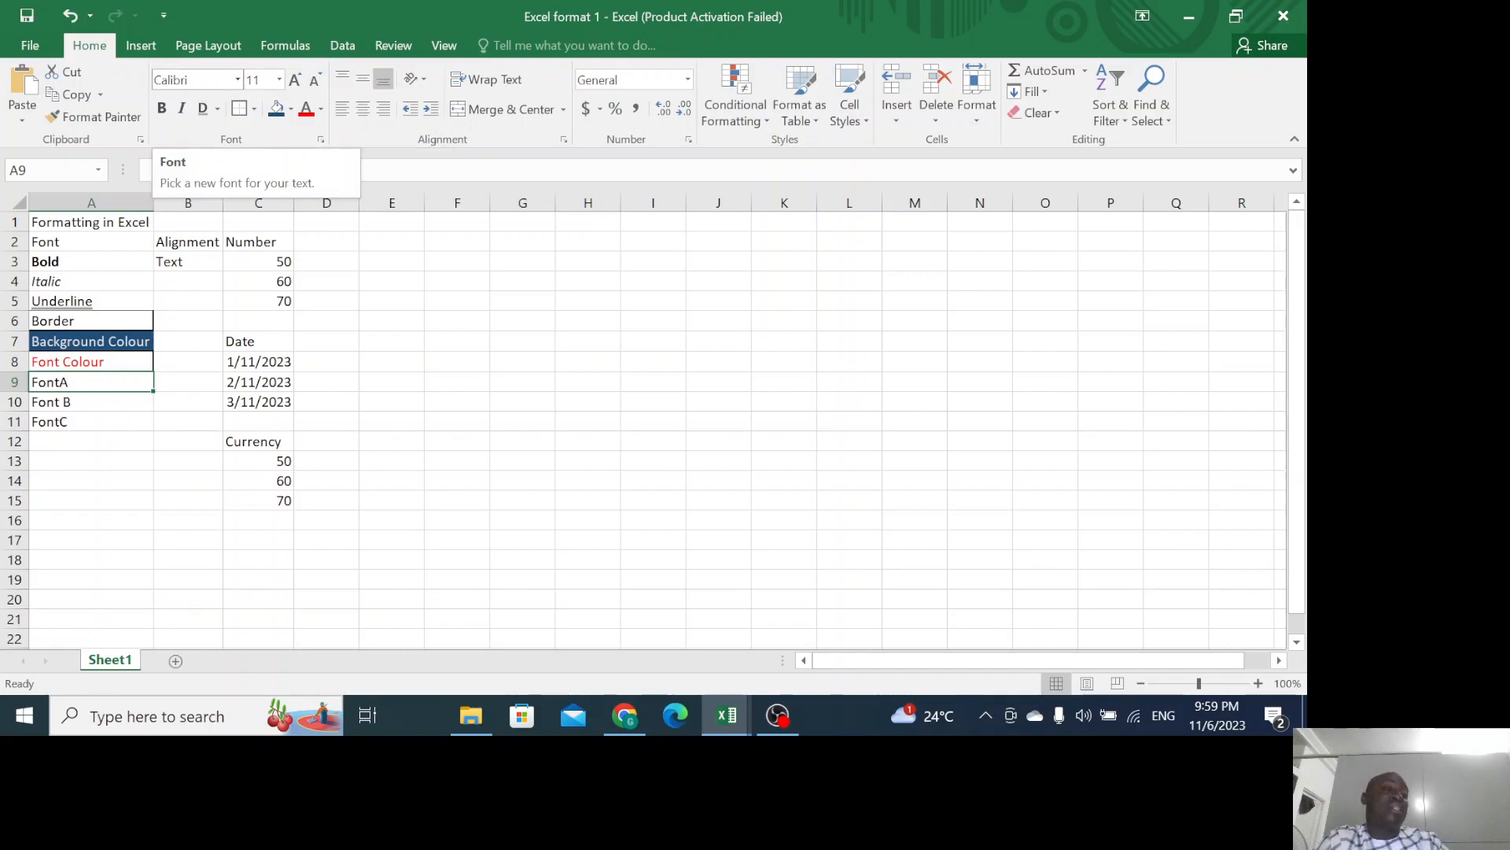
left_click(279, 79)
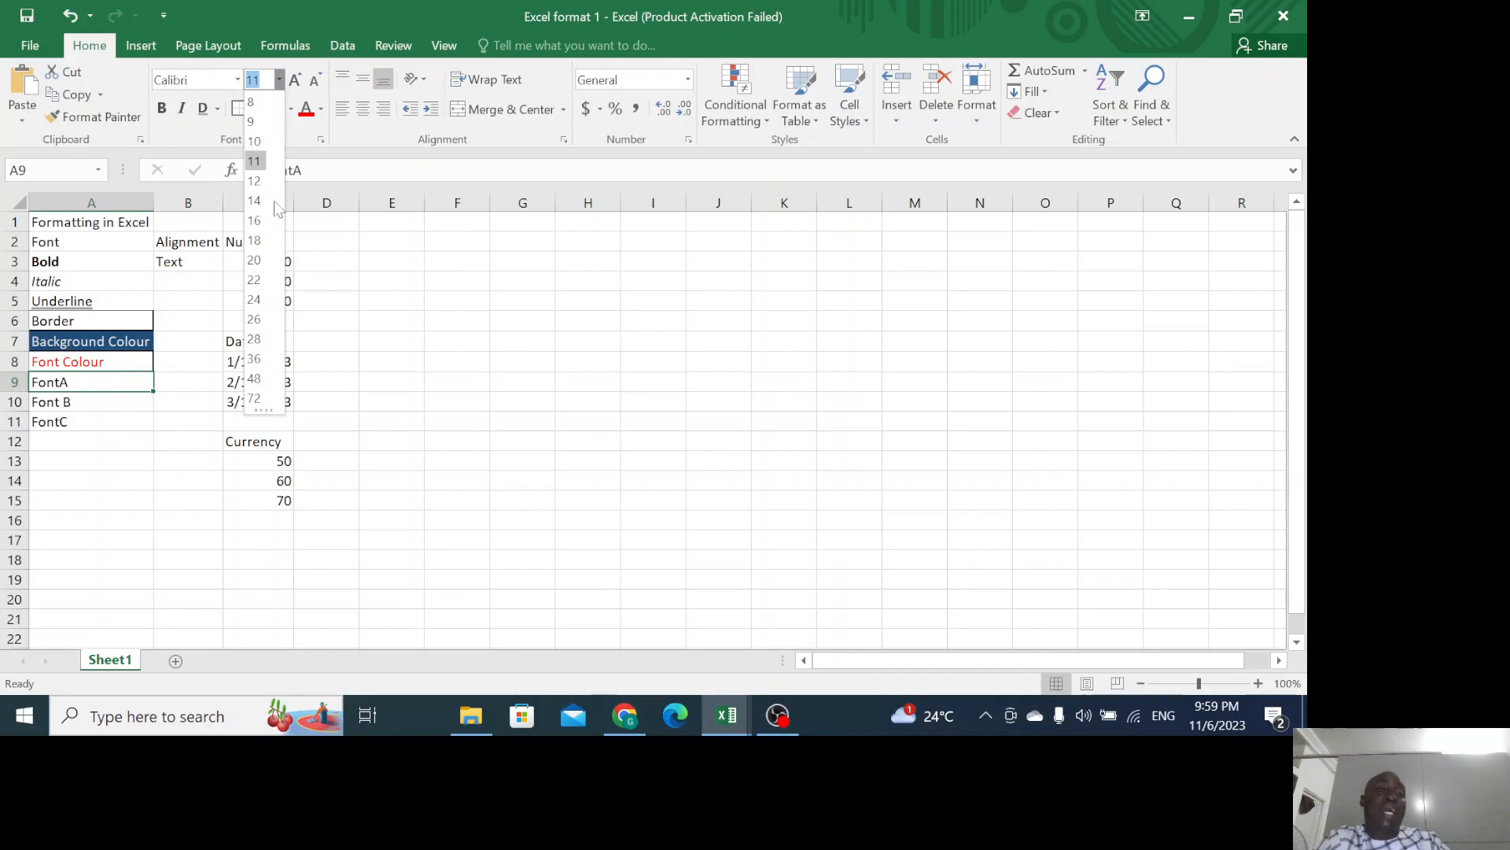
left_click(253, 319)
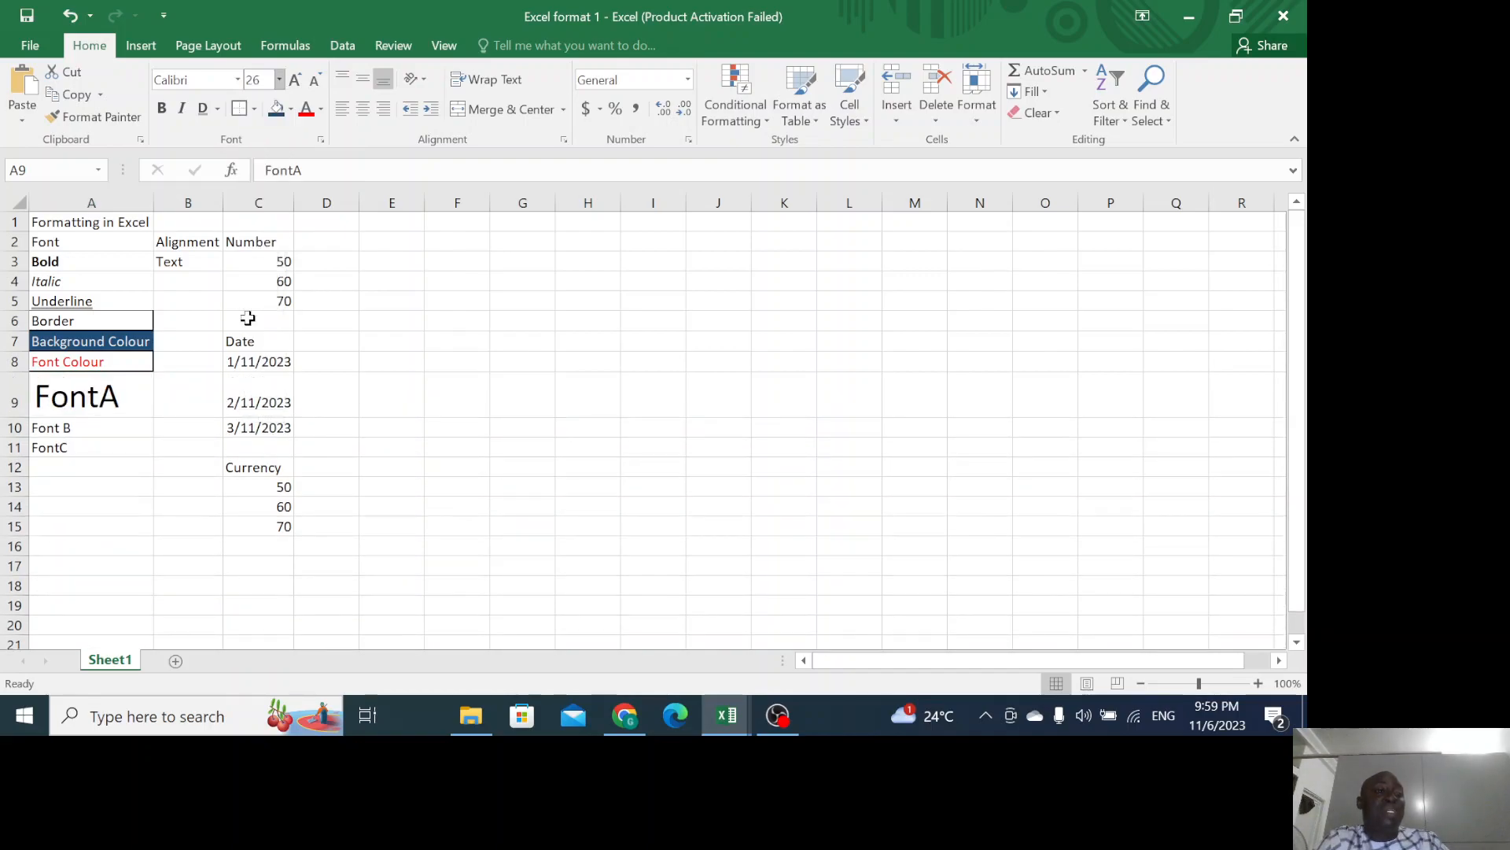
left_click(237, 80)
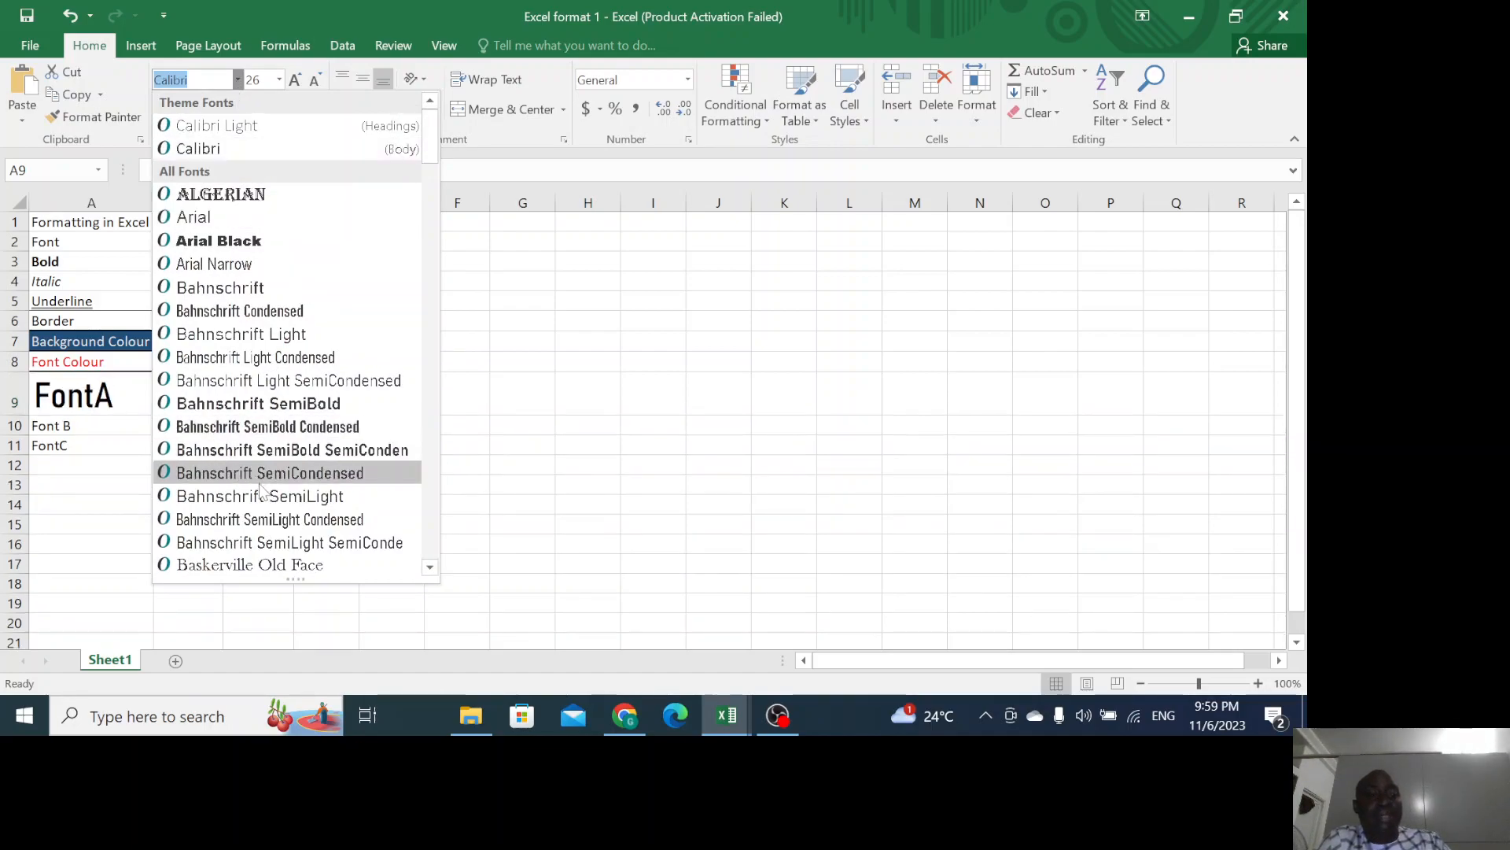
scroll(259, 488, "down", 5)
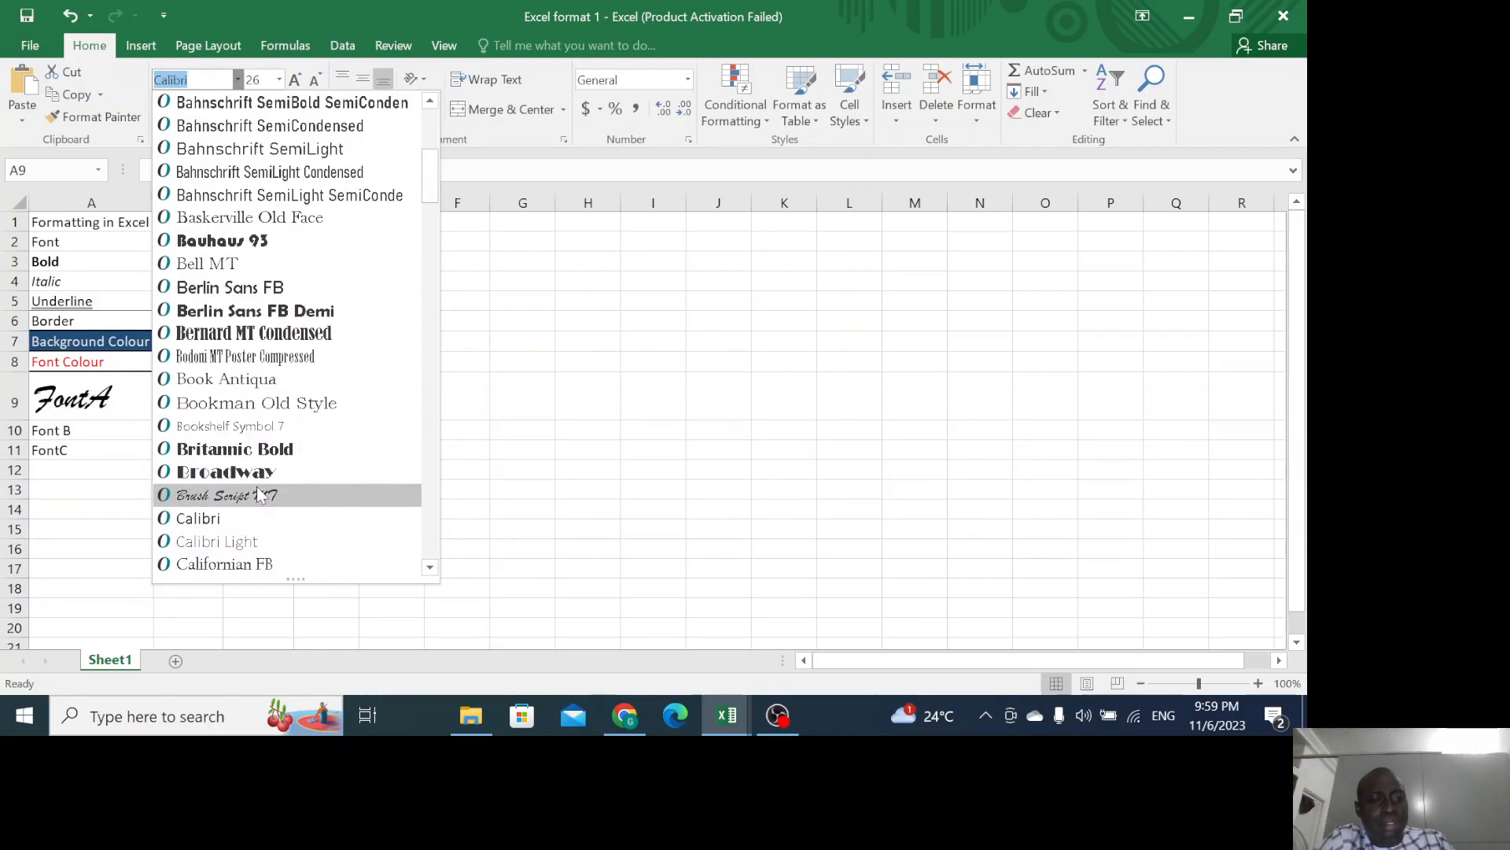
scroll(256, 486, "down", 2)
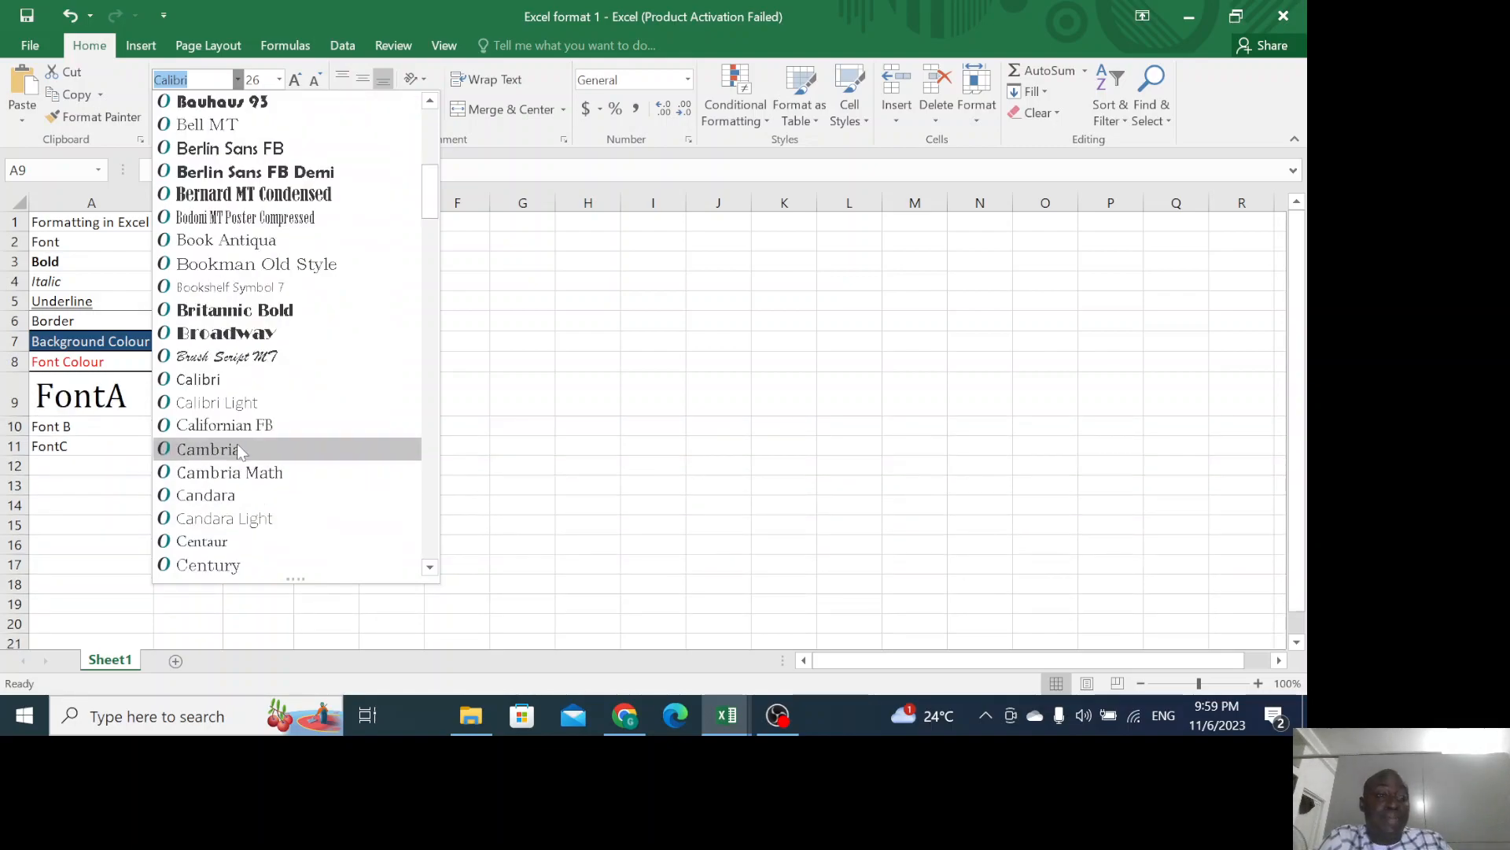
scroll(237, 445, "down", 3)
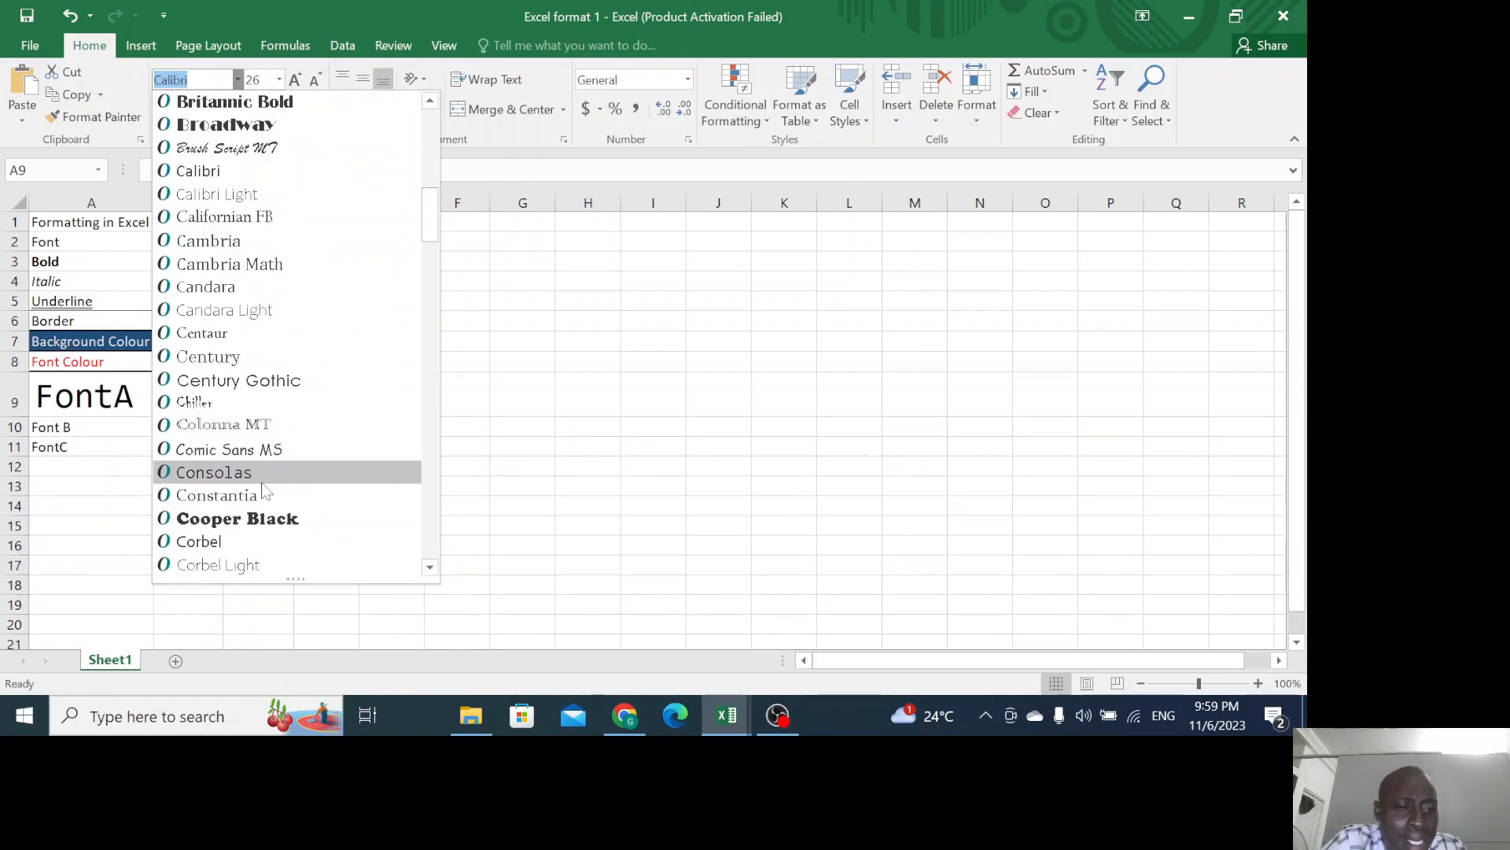
scroll(265, 487, "down", 2)
scroll(252, 440, "down", 2)
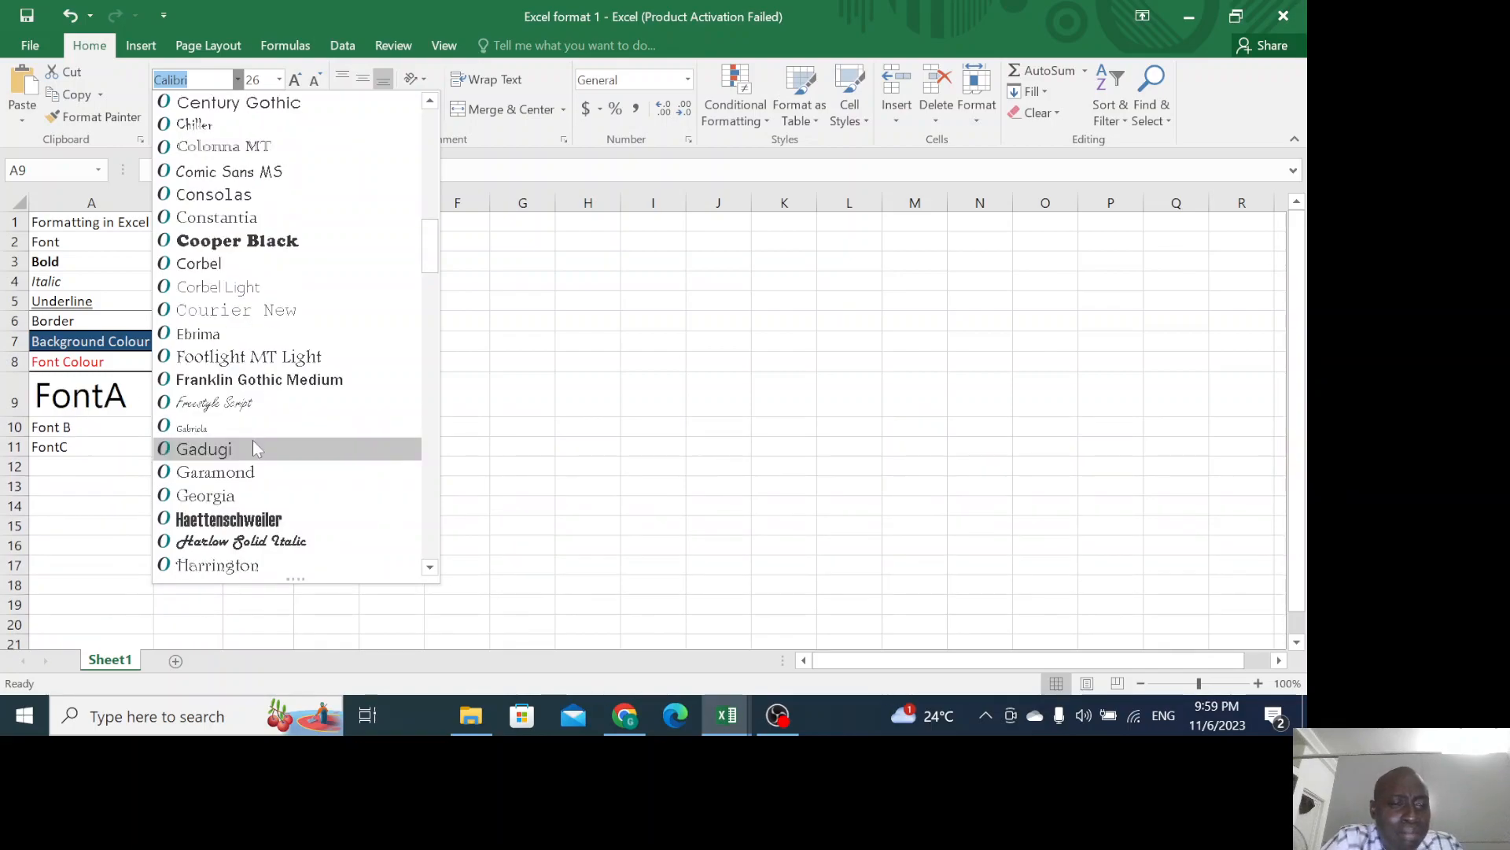
scroll(258, 449, "down", 1)
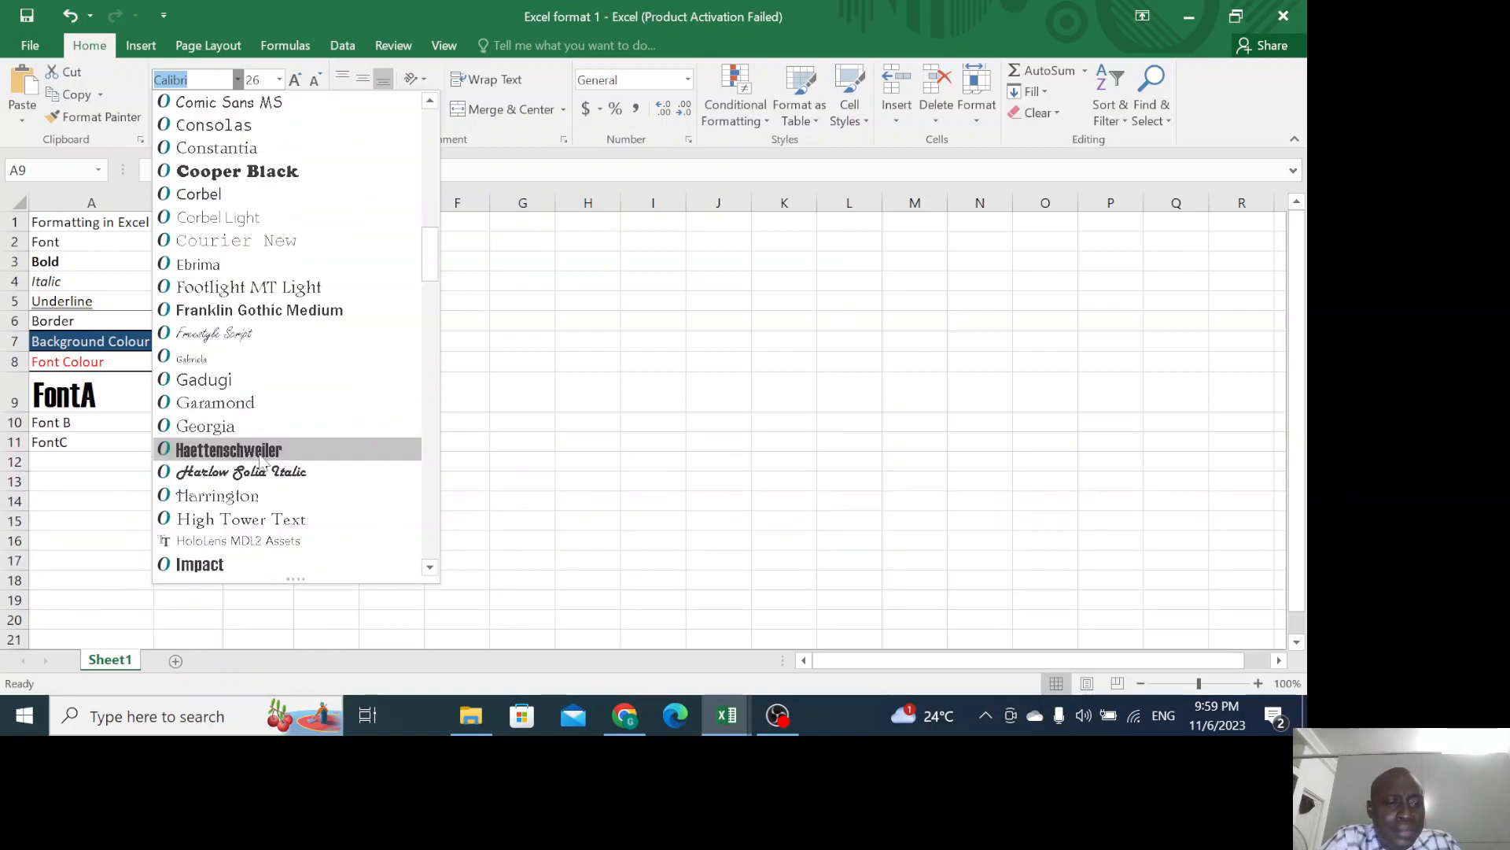
left_click(230, 406)
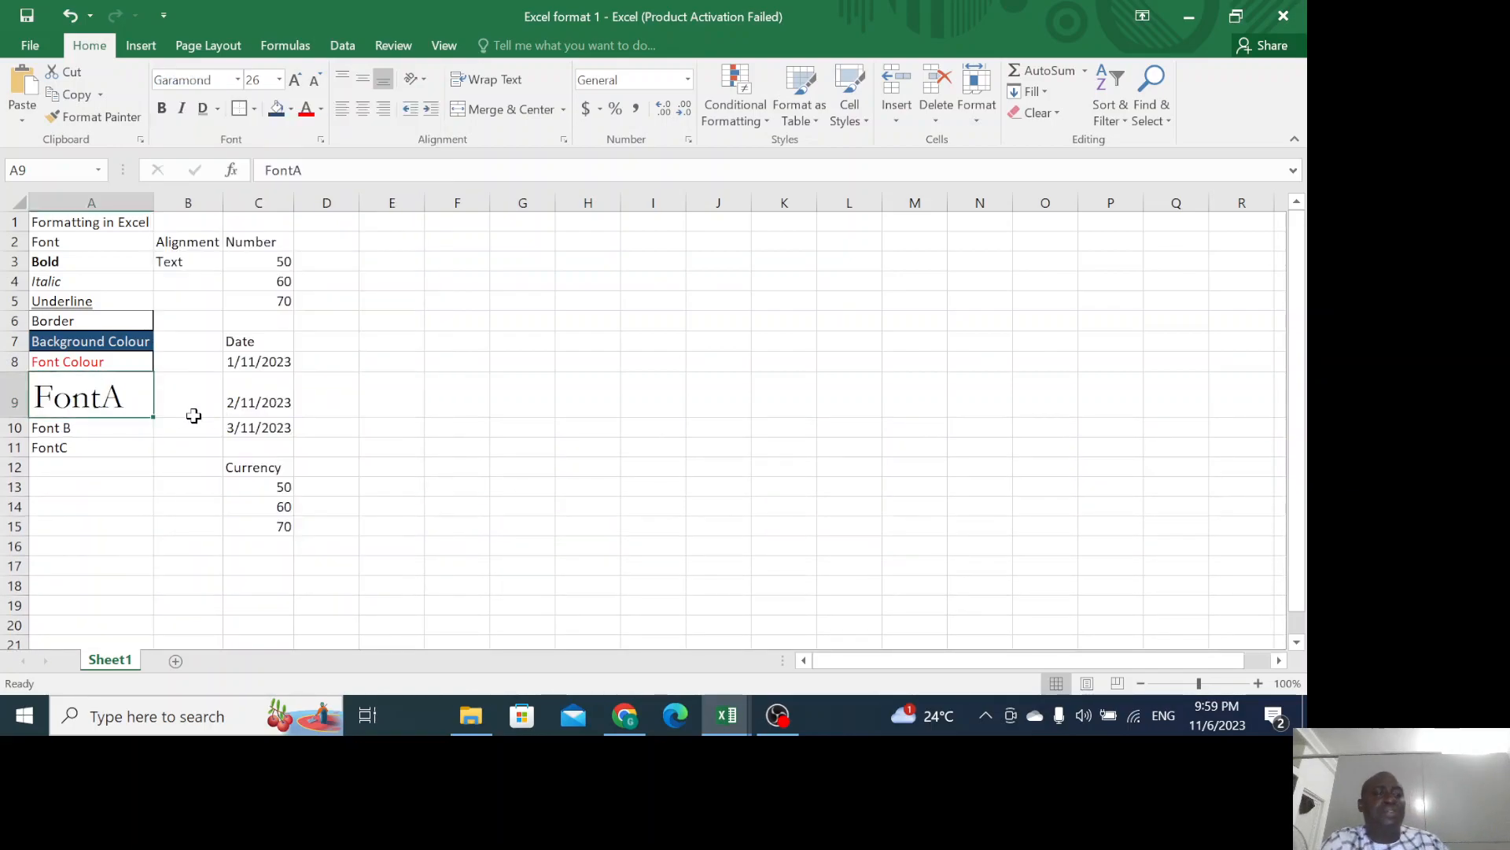
Change the font of the "Font B" cell A10 to Arial Black.
left_click(97, 430)
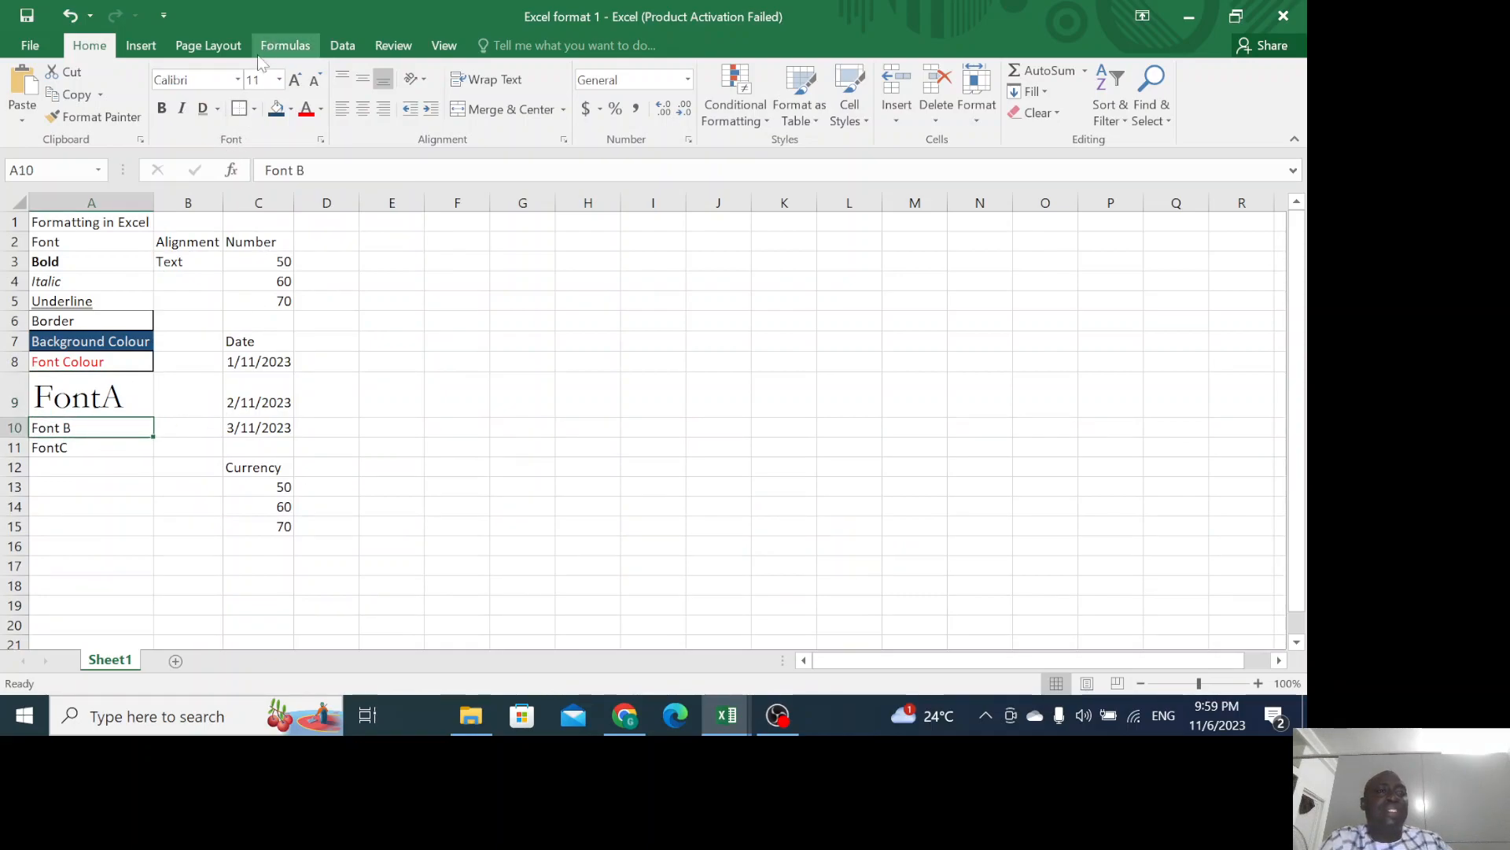
left_click(238, 79)
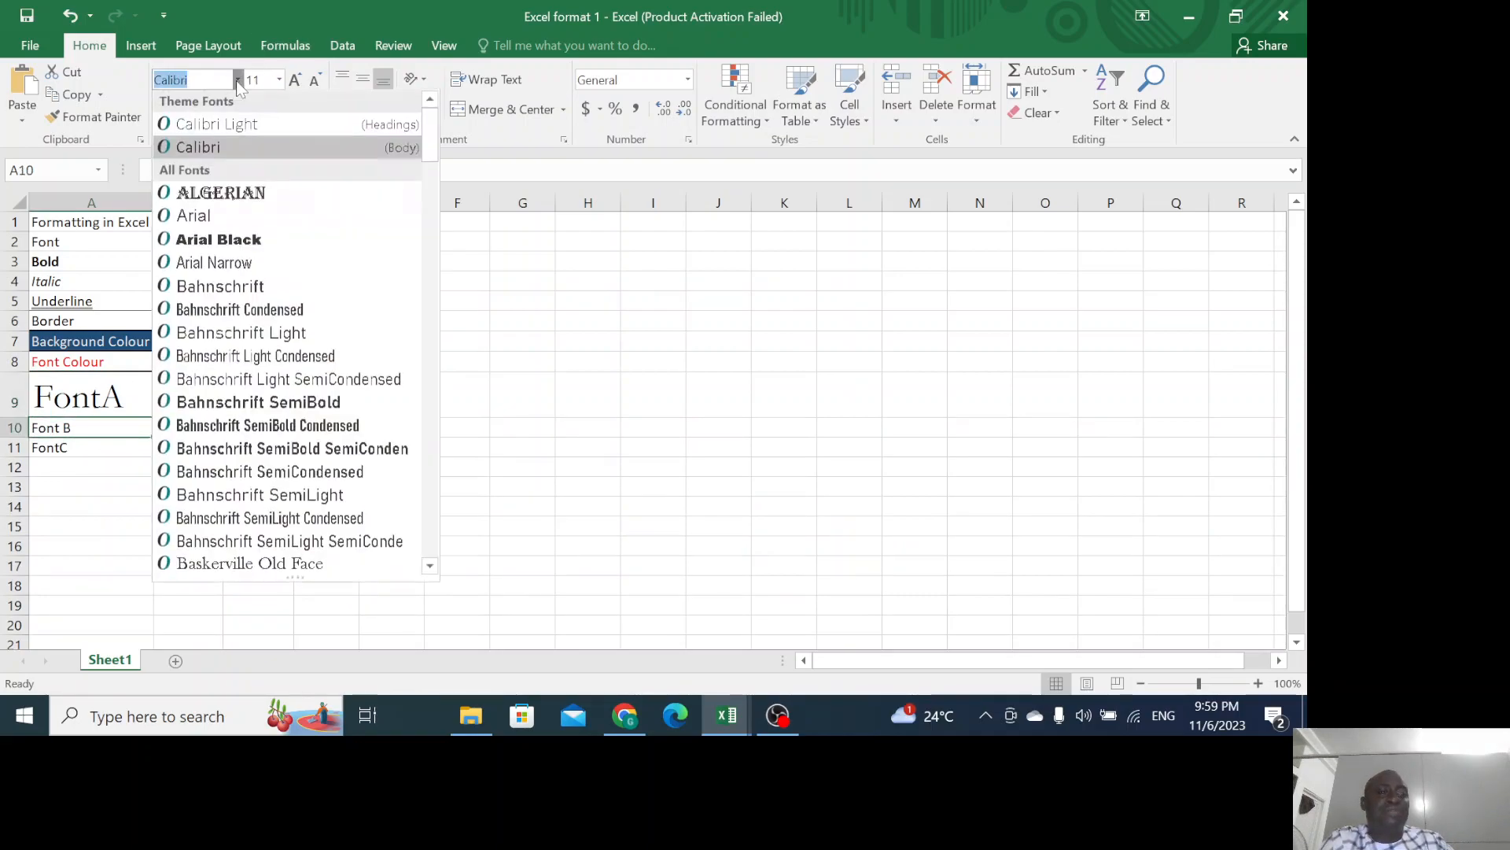
left_click(232, 243)
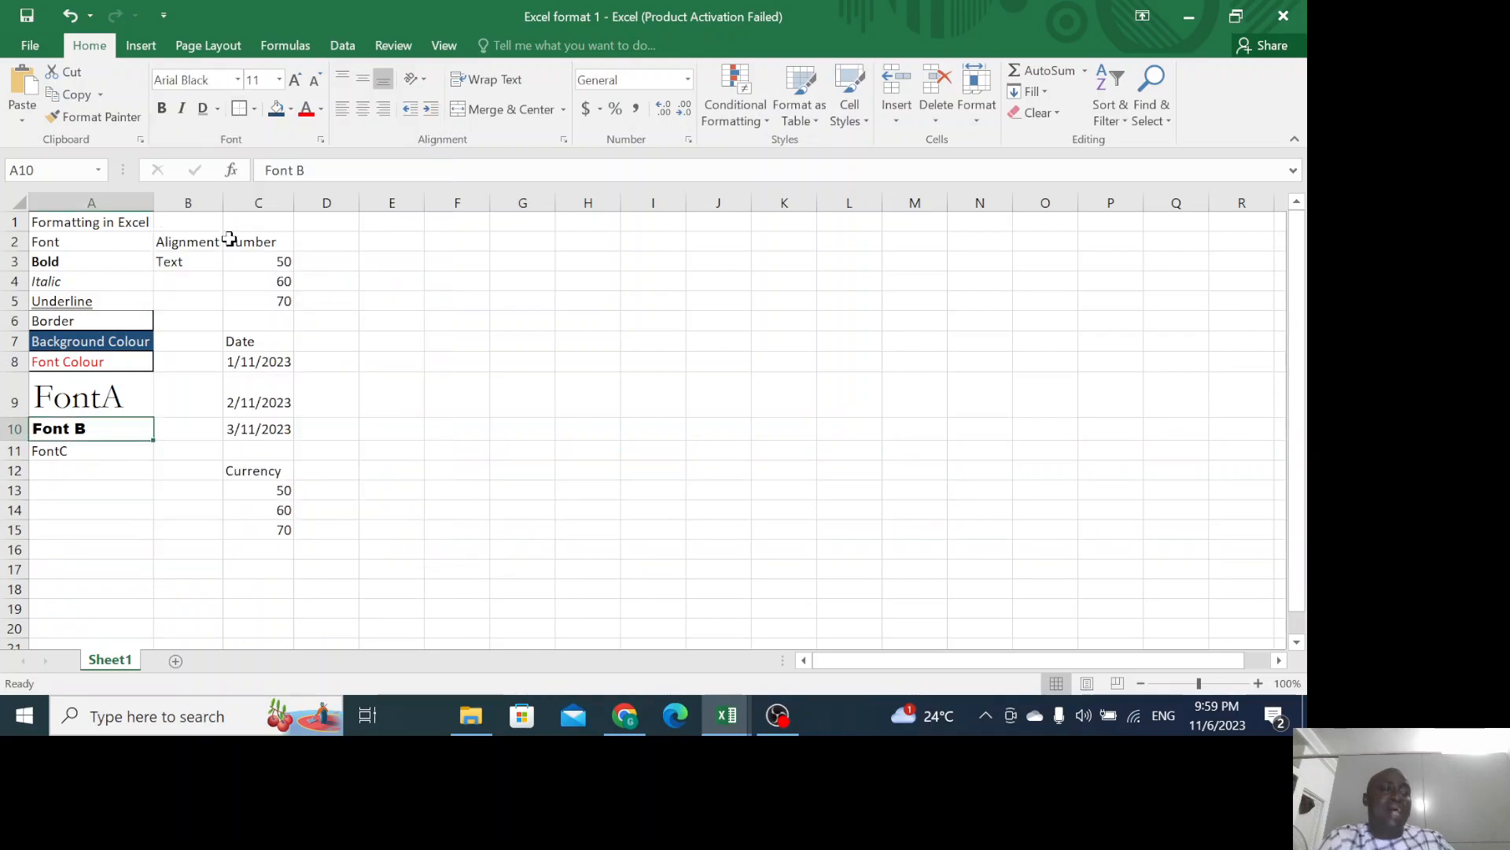
Change the font of the "FontC" cell A11 to Bookman Old Style.
left_click(100, 450)
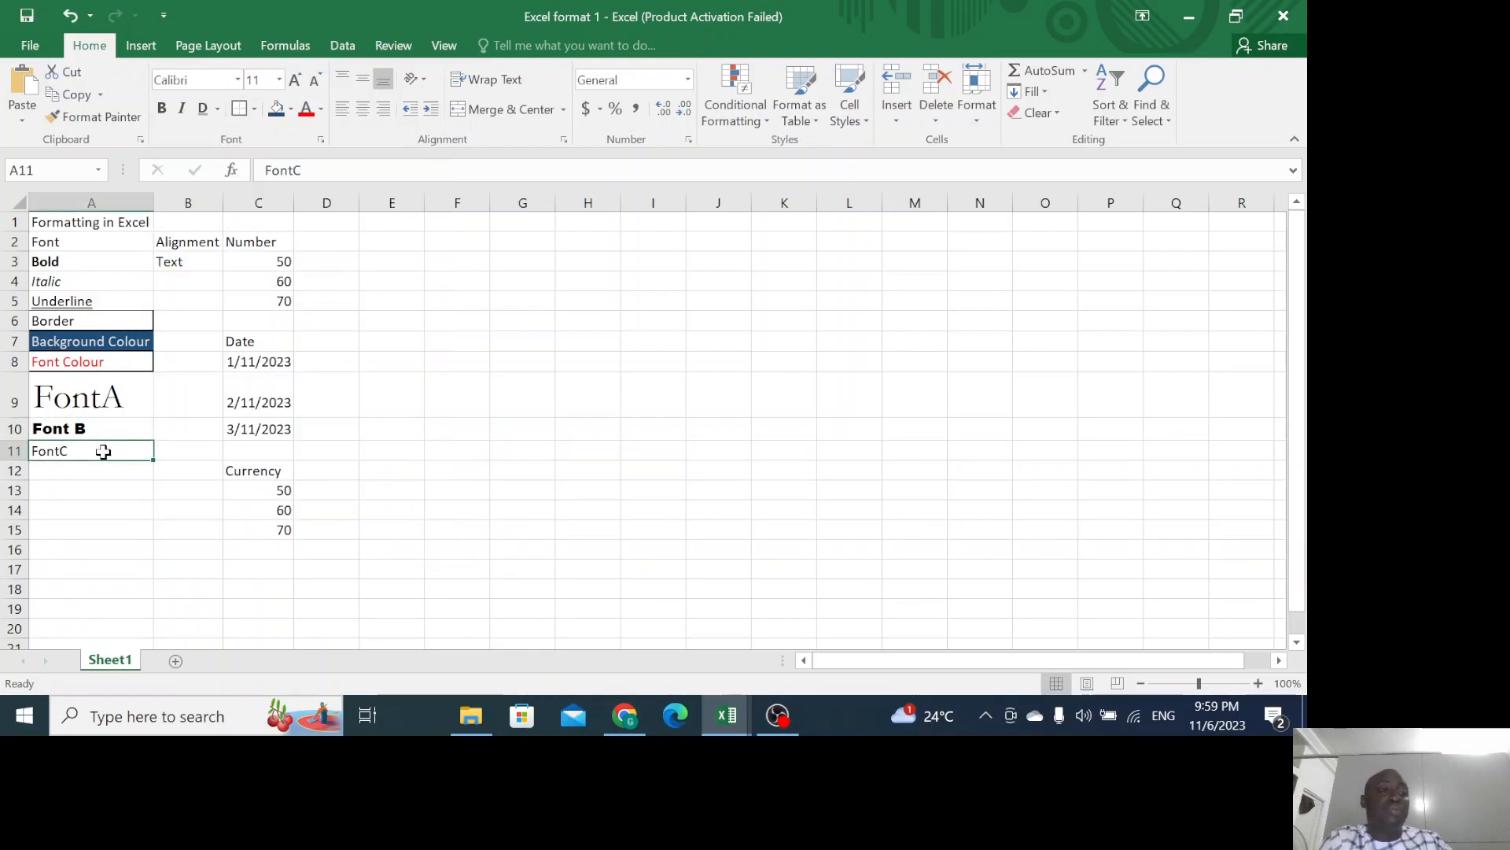
left_click(238, 80)
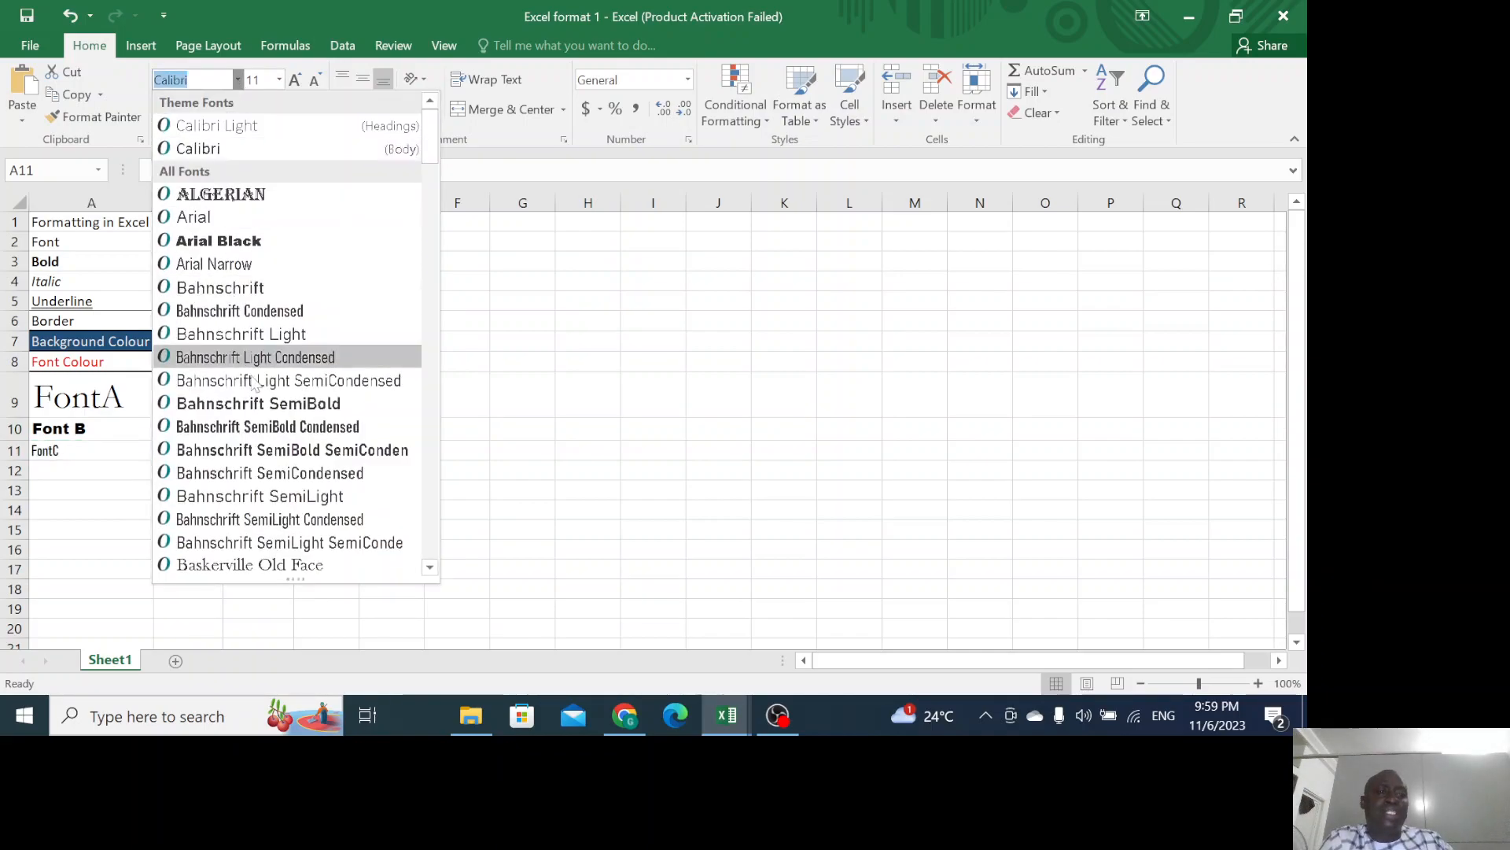
scroll(302, 537, "down", 3)
scroll(295, 513, "down", 1)
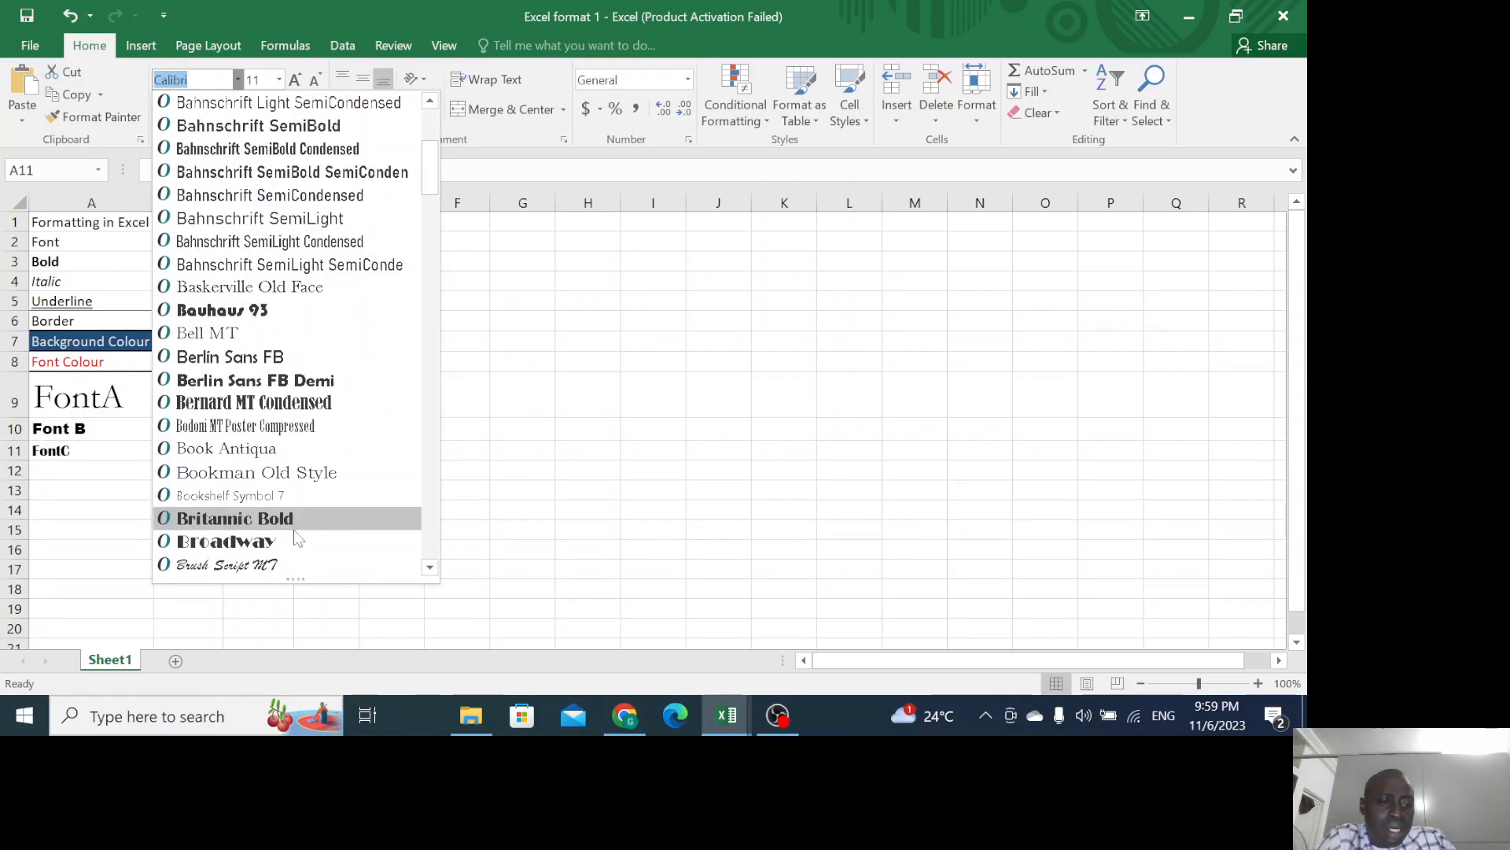
left_click(277, 472)
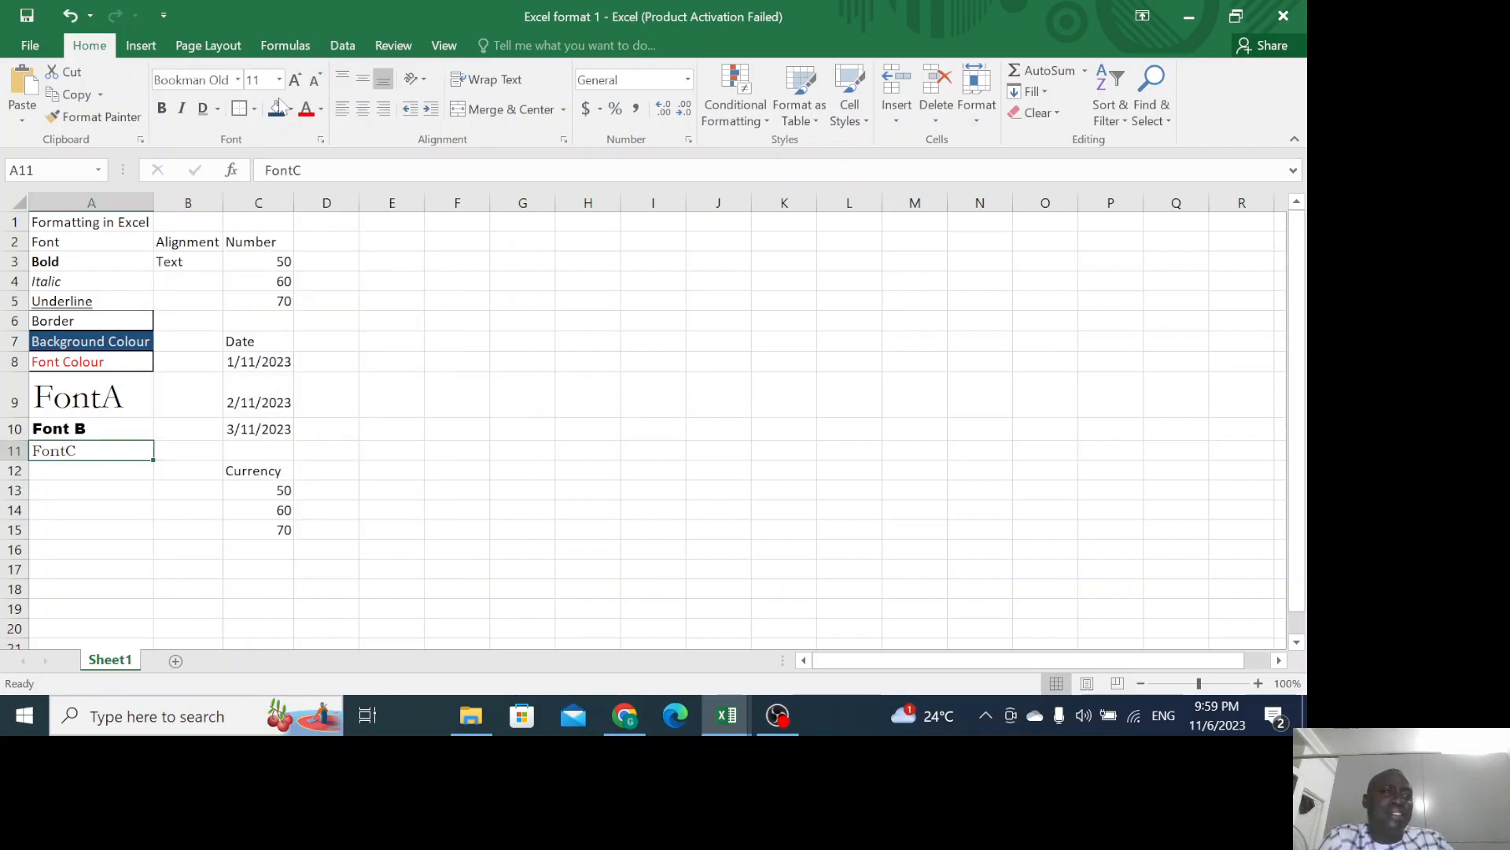
Change the "FontC" cell A11 to the Gabriola font at font size 8.
left_click(235, 79)
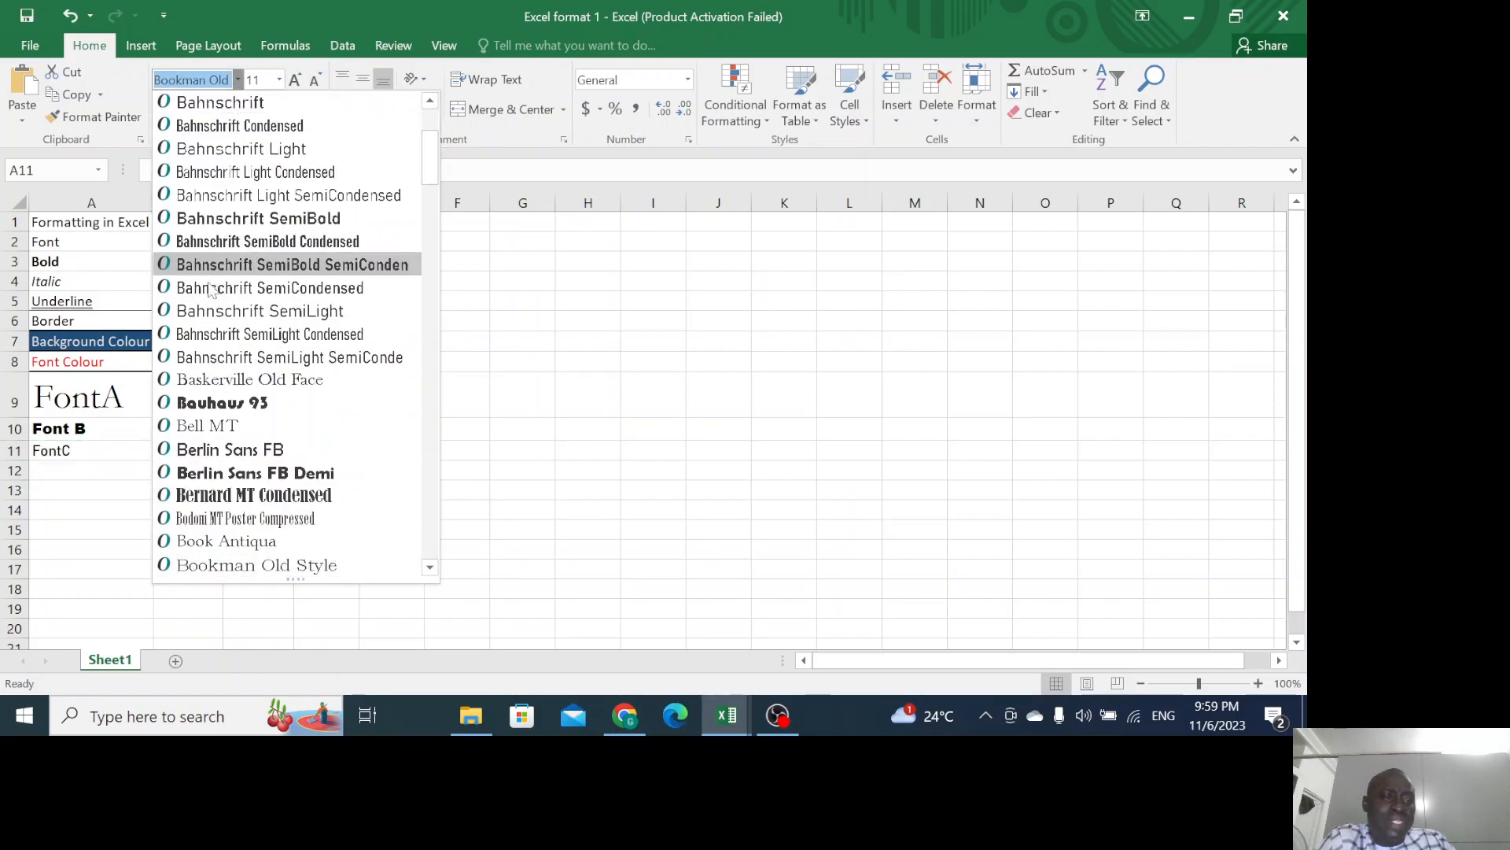
scroll(244, 457, "down", 6)
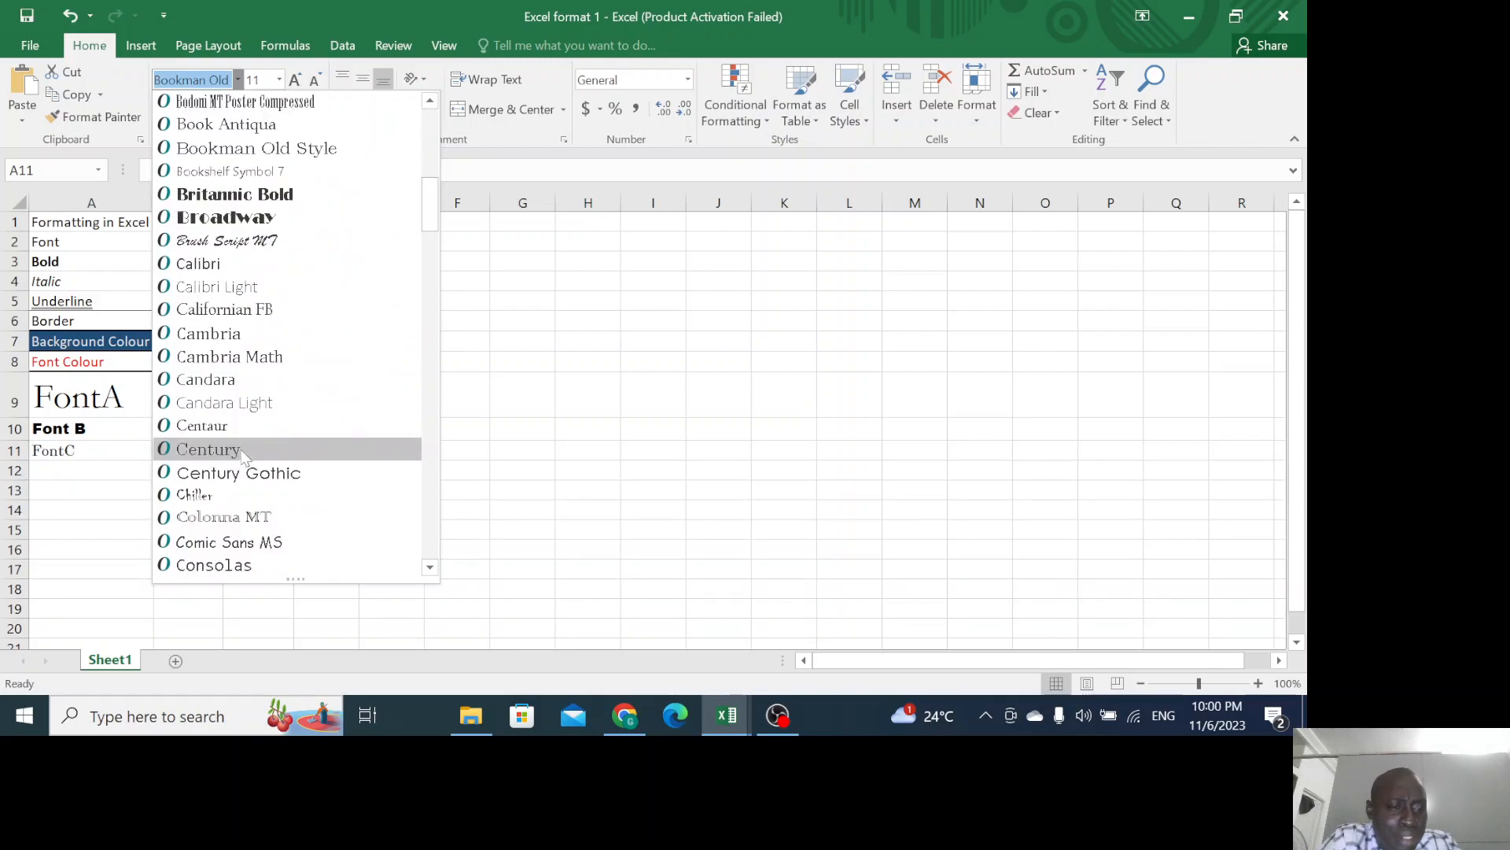
scroll(240, 464, "down", 4)
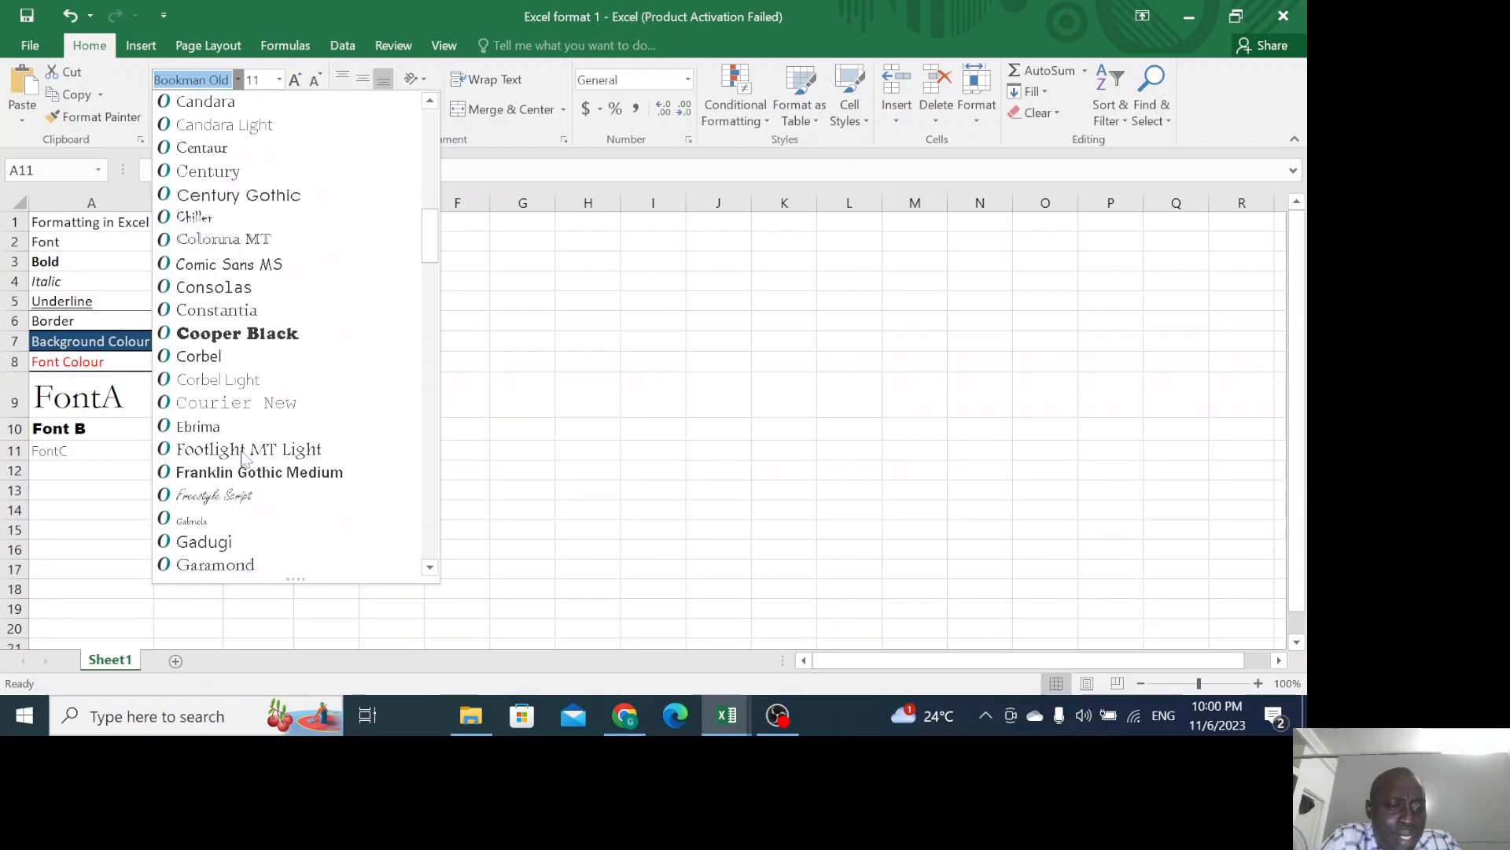
left_click(223, 523)
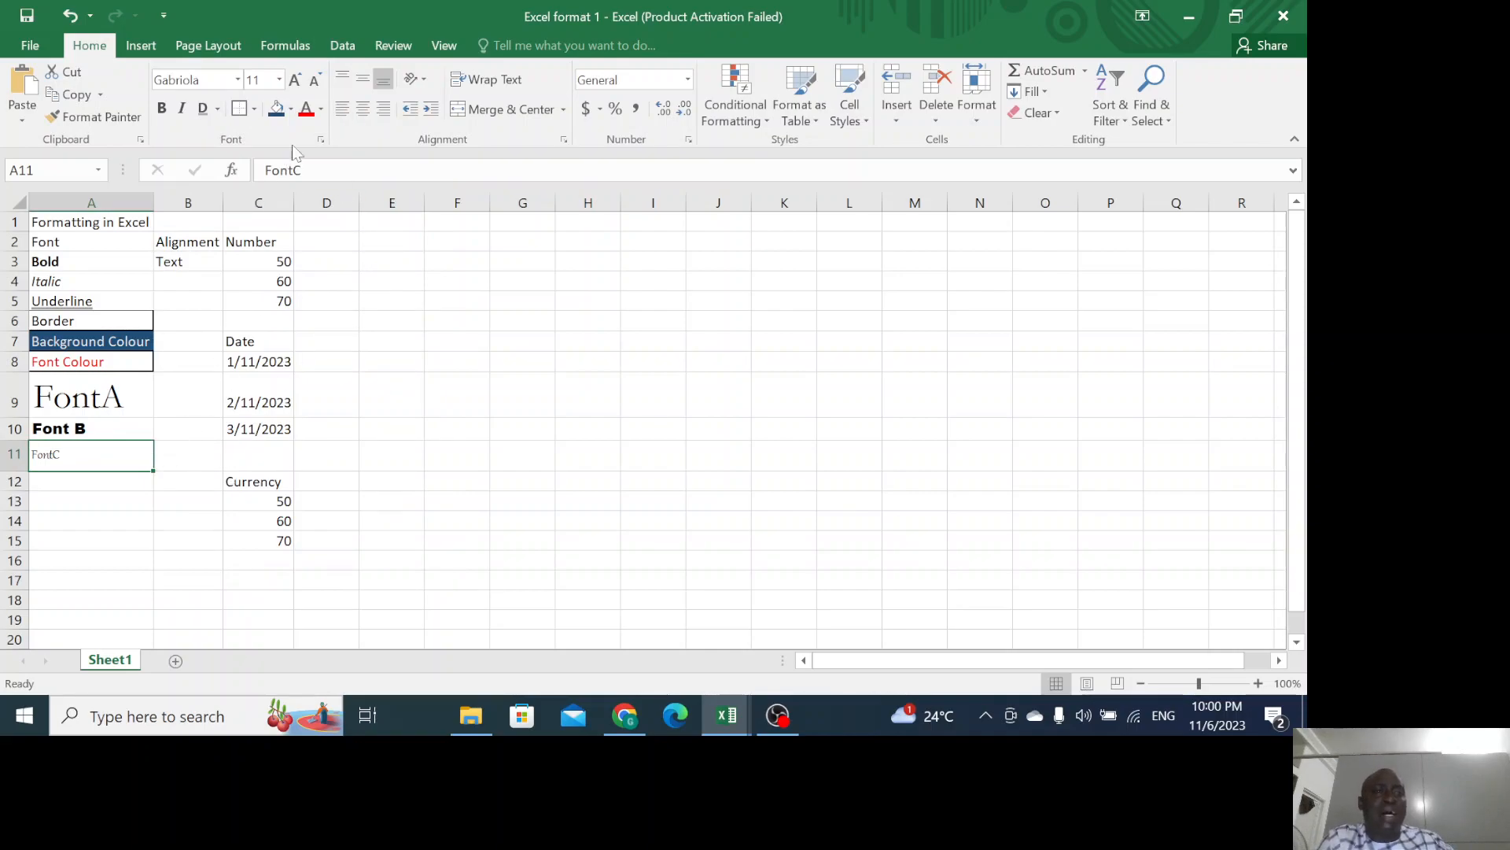
left_click(279, 79)
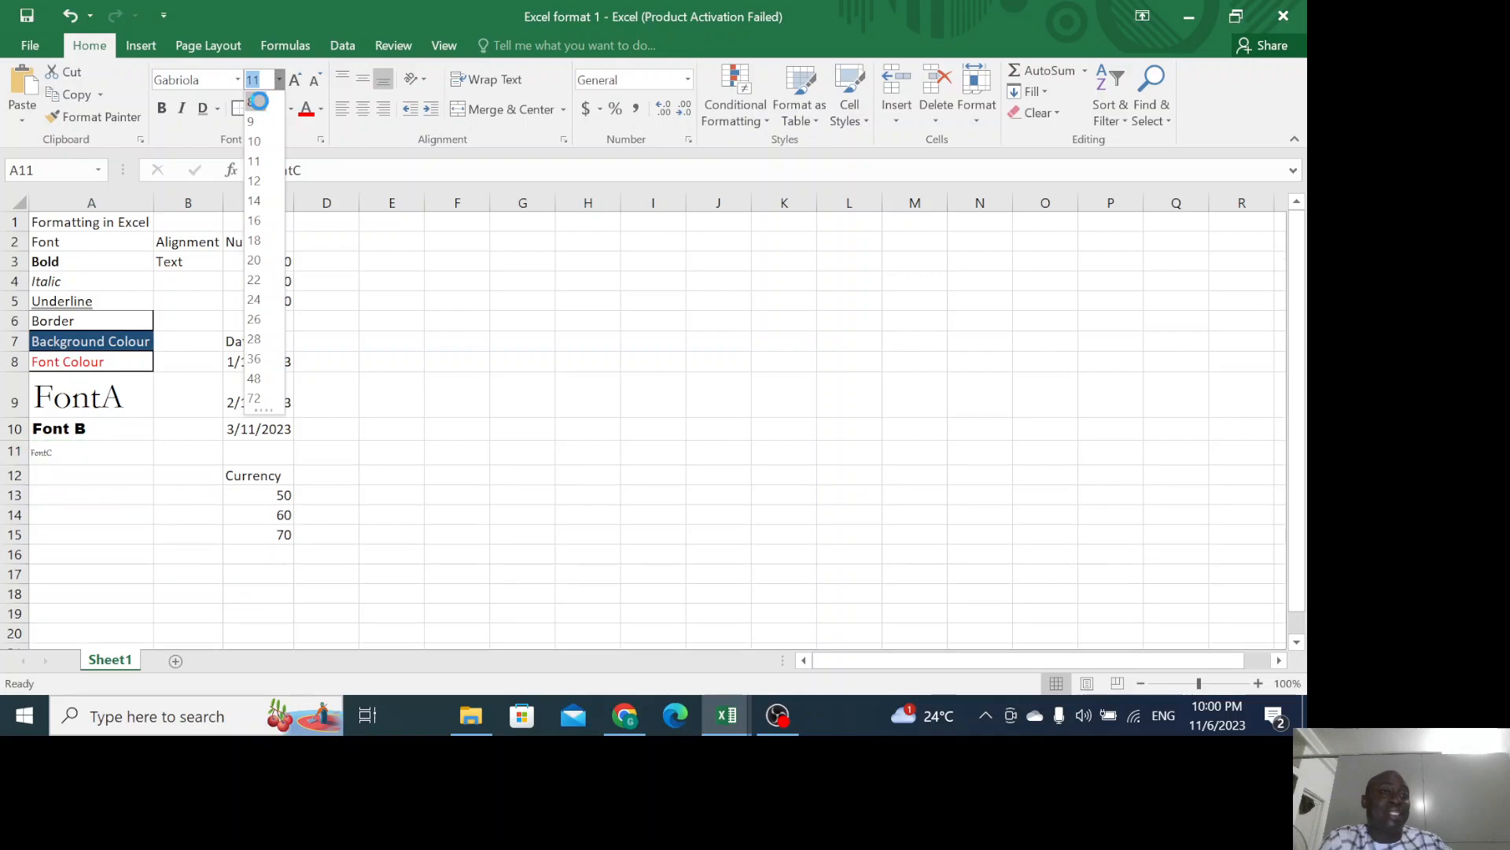
left_click(251, 102)
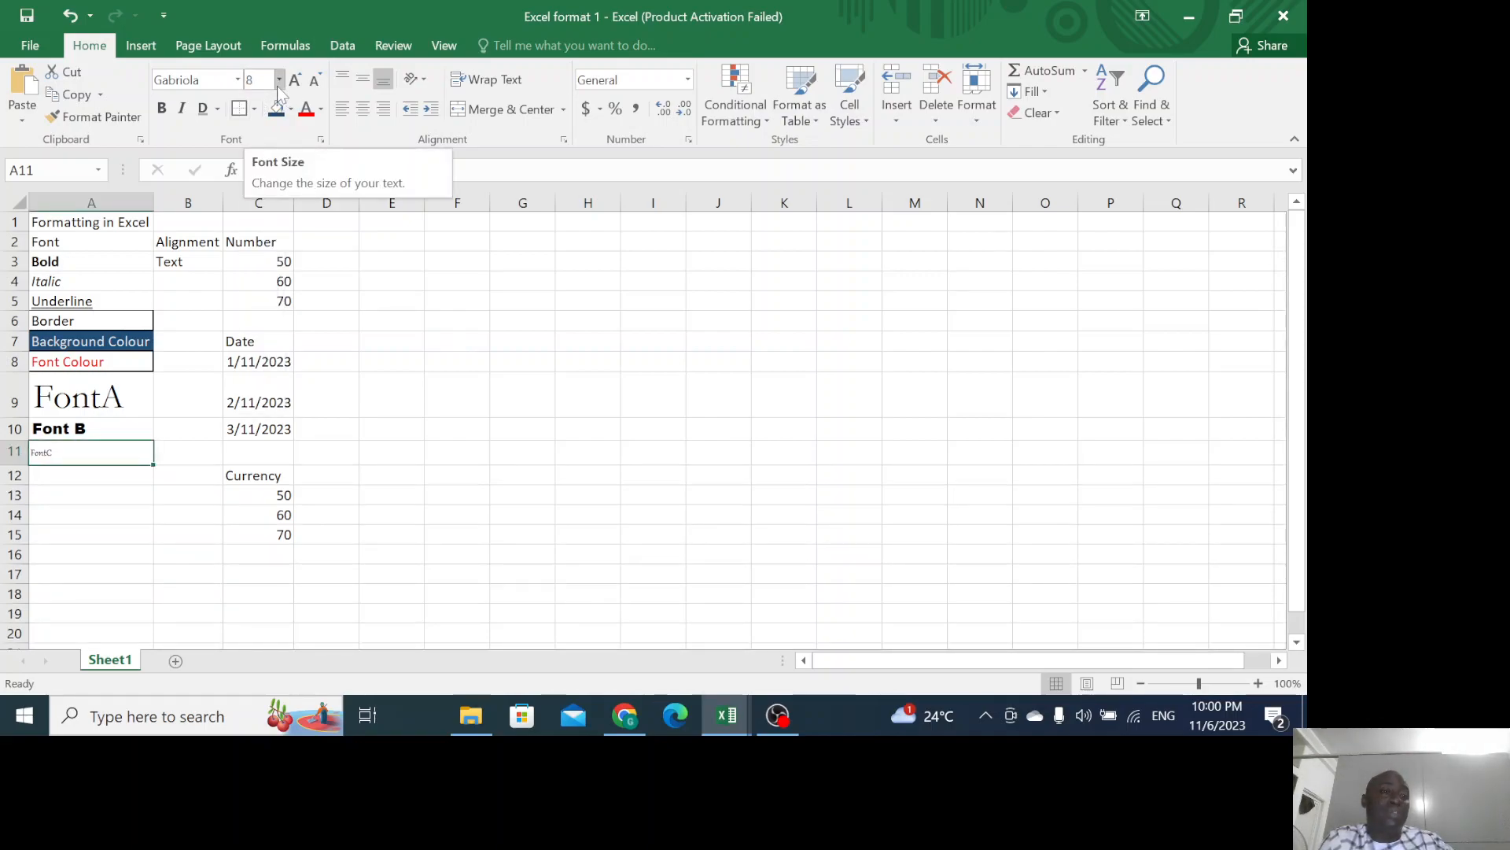
Increase the font size of the "FontC" cell A11 one increment at a time up to 72.
left_click(277, 87)
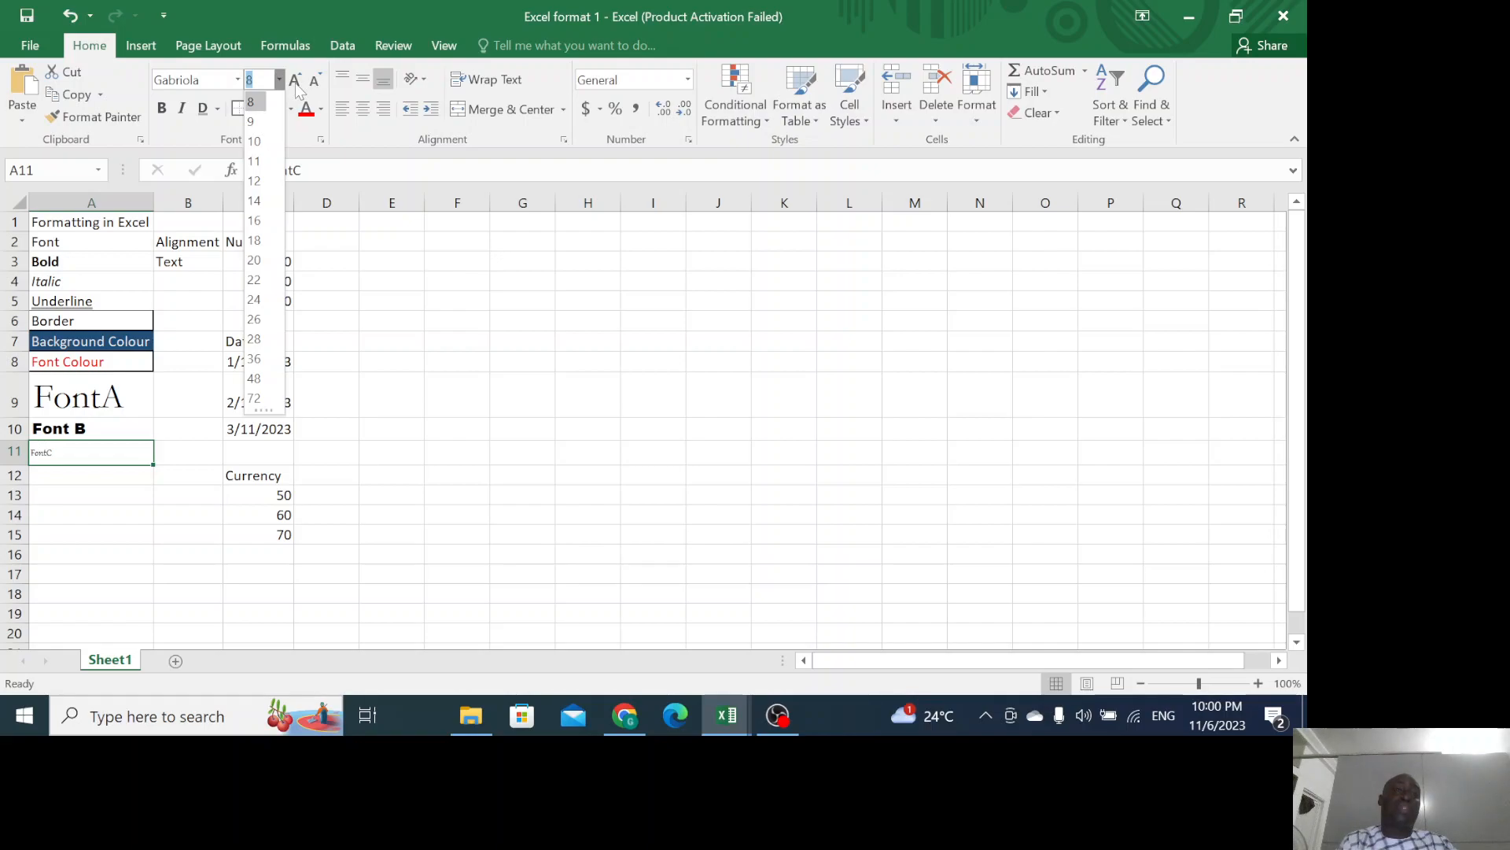
left_click(296, 82)
left_click(296, 82)
left_click(295, 81)
left_click(295, 82)
left_click(68, 516)
left_click(98, 449)
left_click(294, 82)
left_click(294, 82)
left_click(294, 82)
left_click(294, 81)
left_click(295, 82)
left_click(294, 82)
left_click(294, 83)
left_click(294, 82)
left_click(295, 82)
left_click(294, 84)
left_click(294, 83)
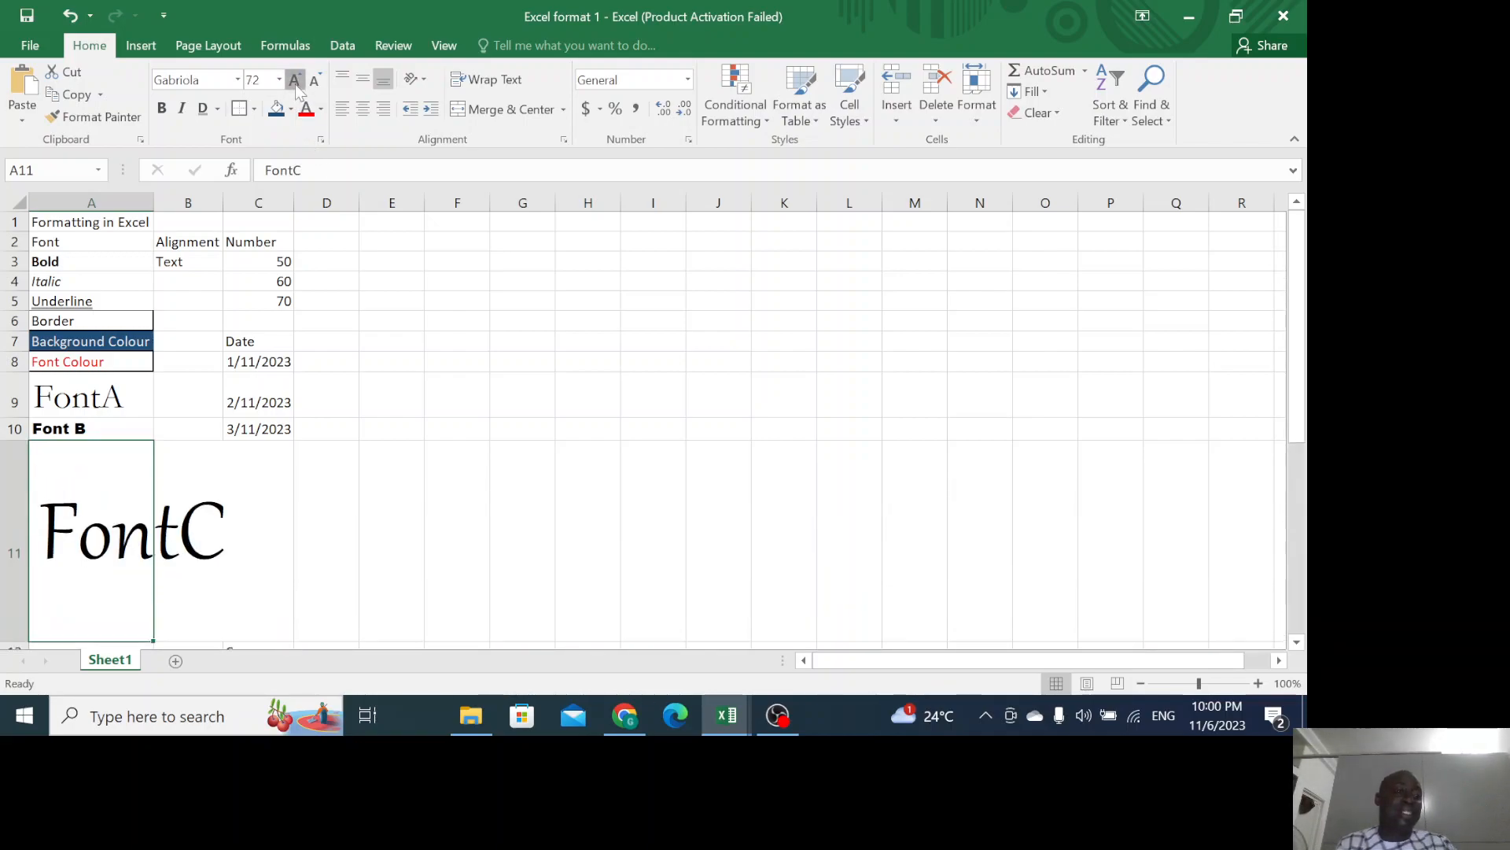
Decrease the font size of the "FontC" cell A11 one increment at a time down to 14.
left_click(316, 82)
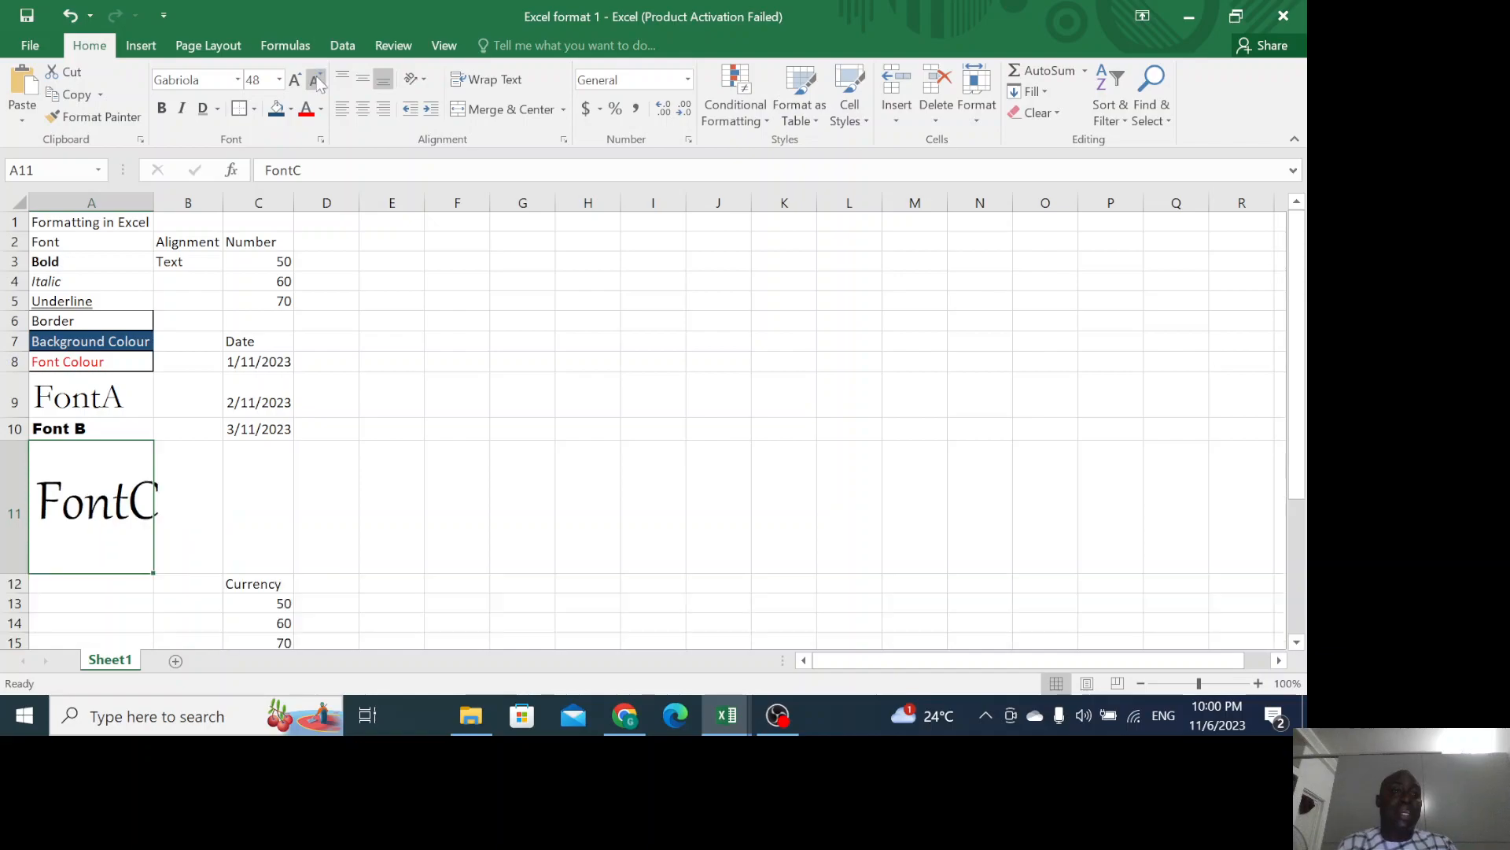
left_click(316, 82)
left_click(316, 82)
left_click(317, 82)
left_click(317, 82)
left_click(316, 82)
left_click(316, 82)
left_click(317, 82)
left_click(316, 82)
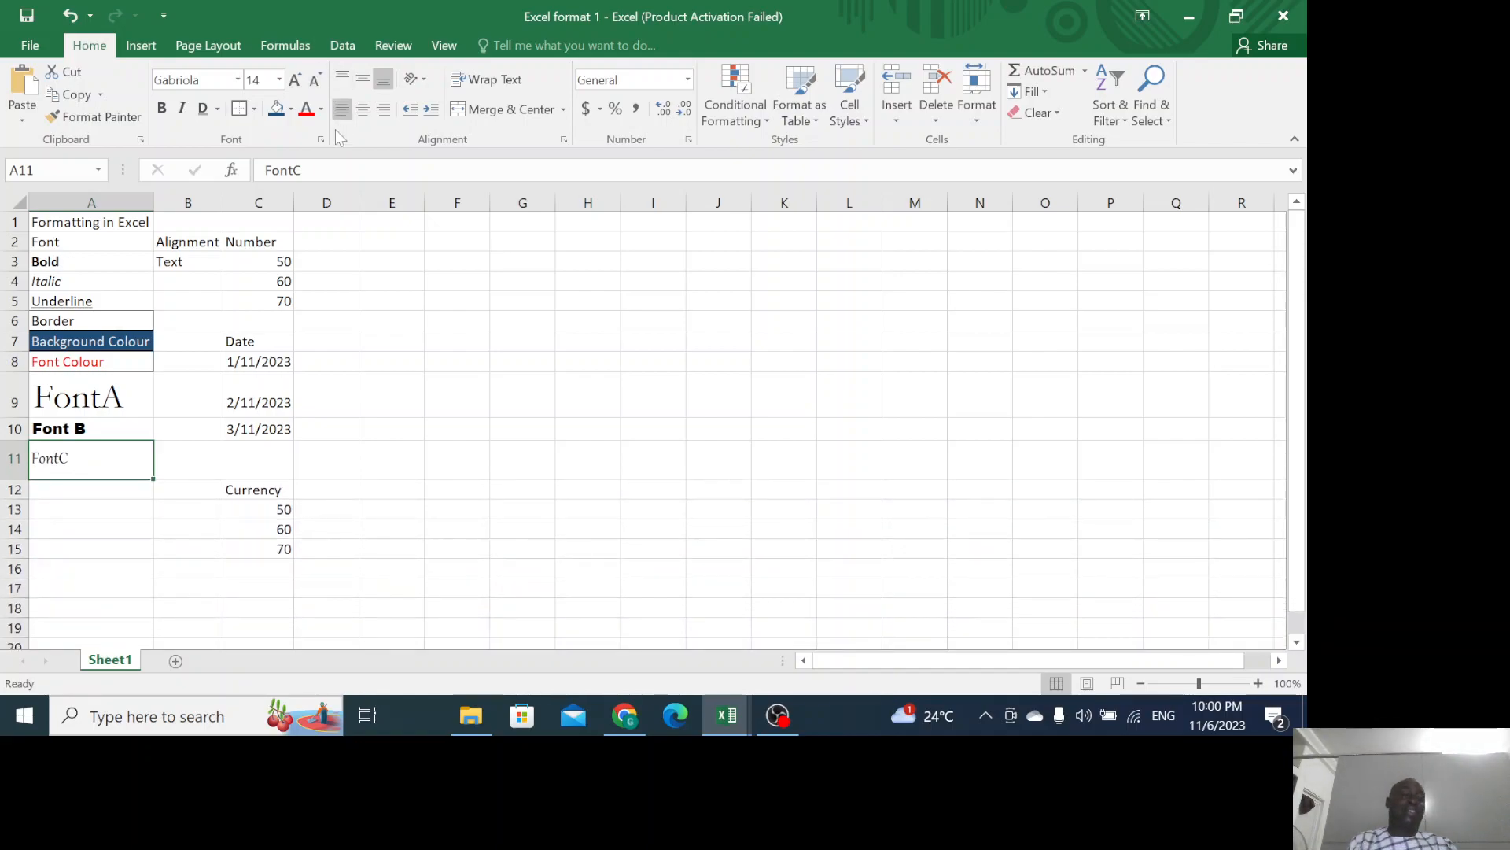
Step the font size of the "FontC" cell A11 up a few increments and back down to 12.
left_click(296, 81)
left_click(295, 81)
left_click(295, 81)
left_click(316, 81)
left_click(317, 82)
left_click(317, 82)
left_click(316, 82)
Set the font size of the "FontC" cell A11 to 24.
left_click(280, 80)
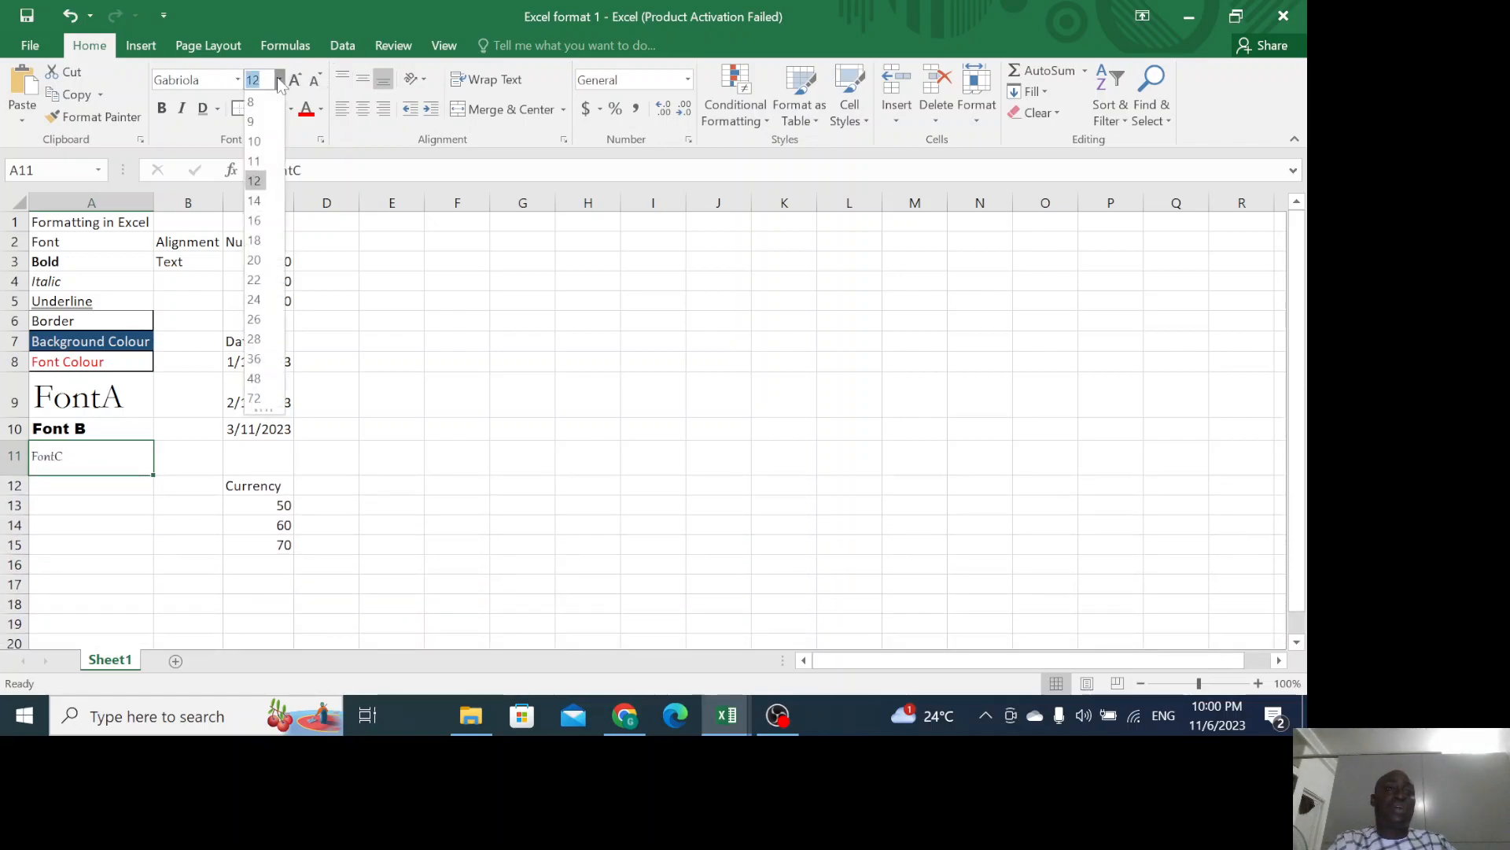
left_click(255, 299)
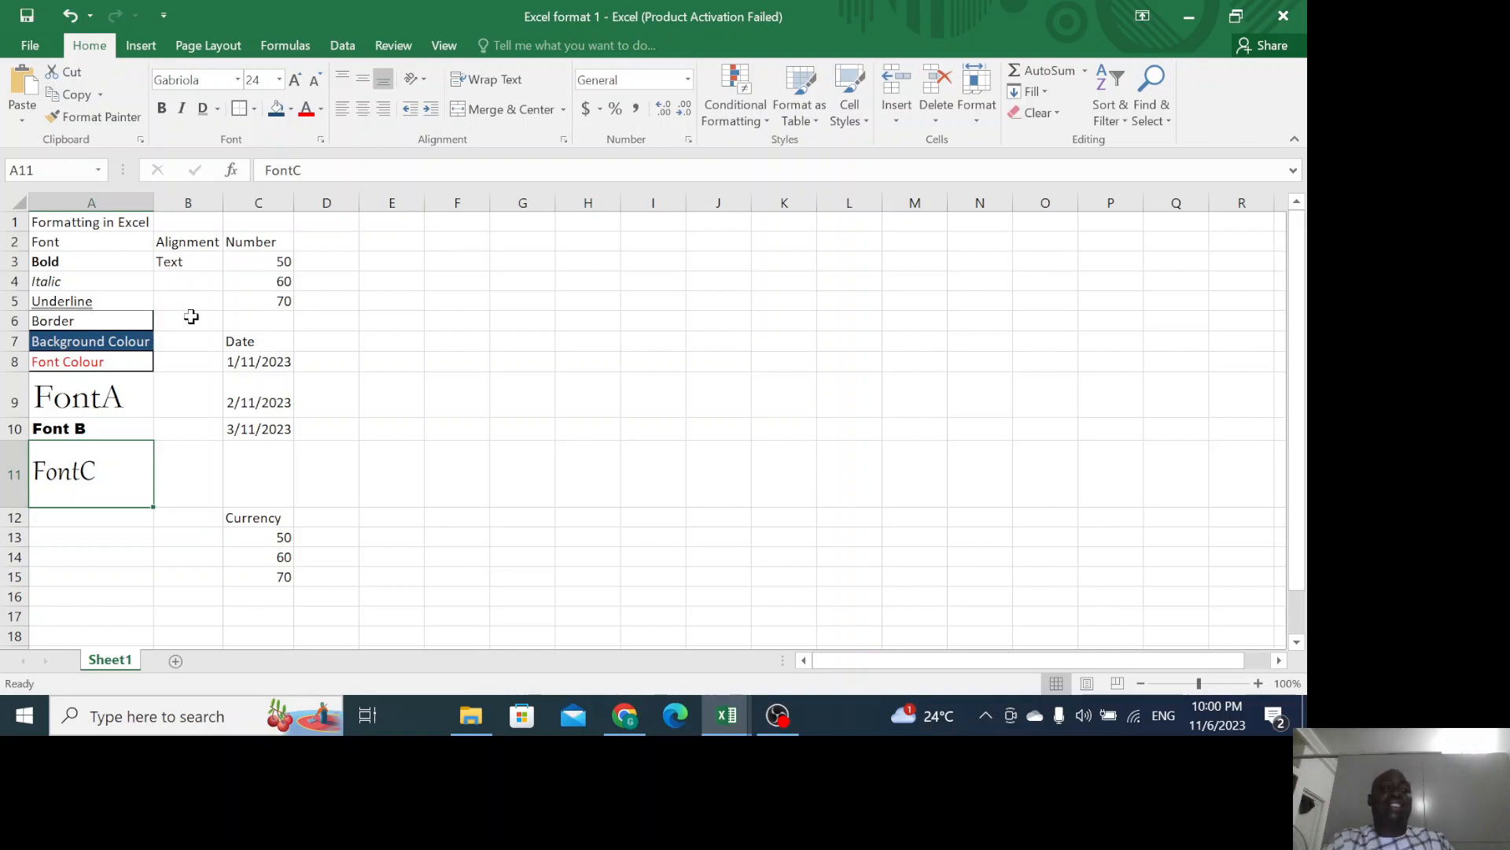
Try right and centre alignment on the "Font" heading in A2, finishing with left alignment.
left_click(193, 258)
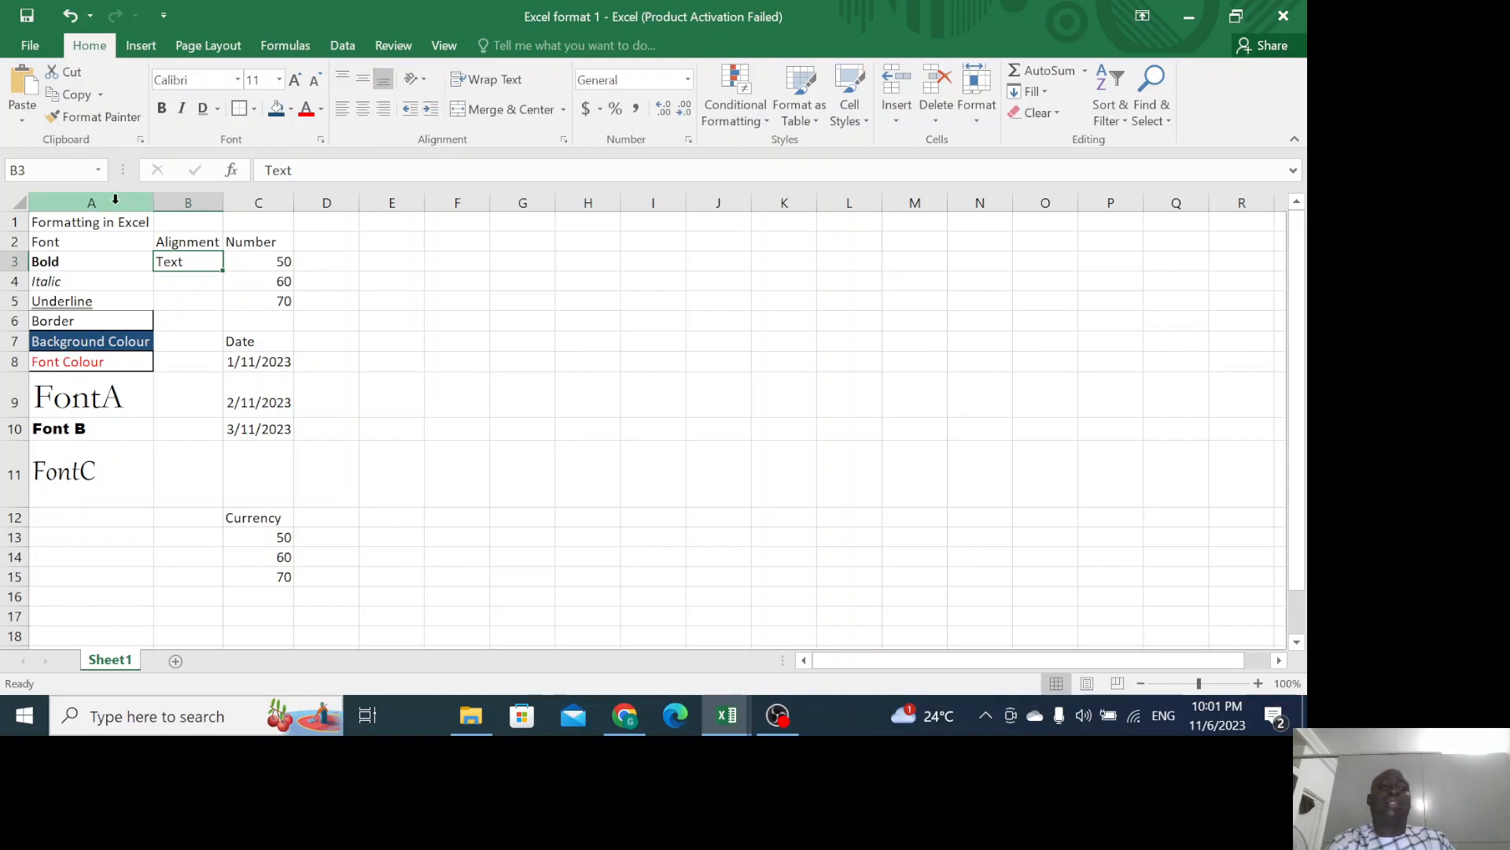
left_click(62, 242)
left_click(381, 110)
left_click(363, 107)
left_click(341, 110)
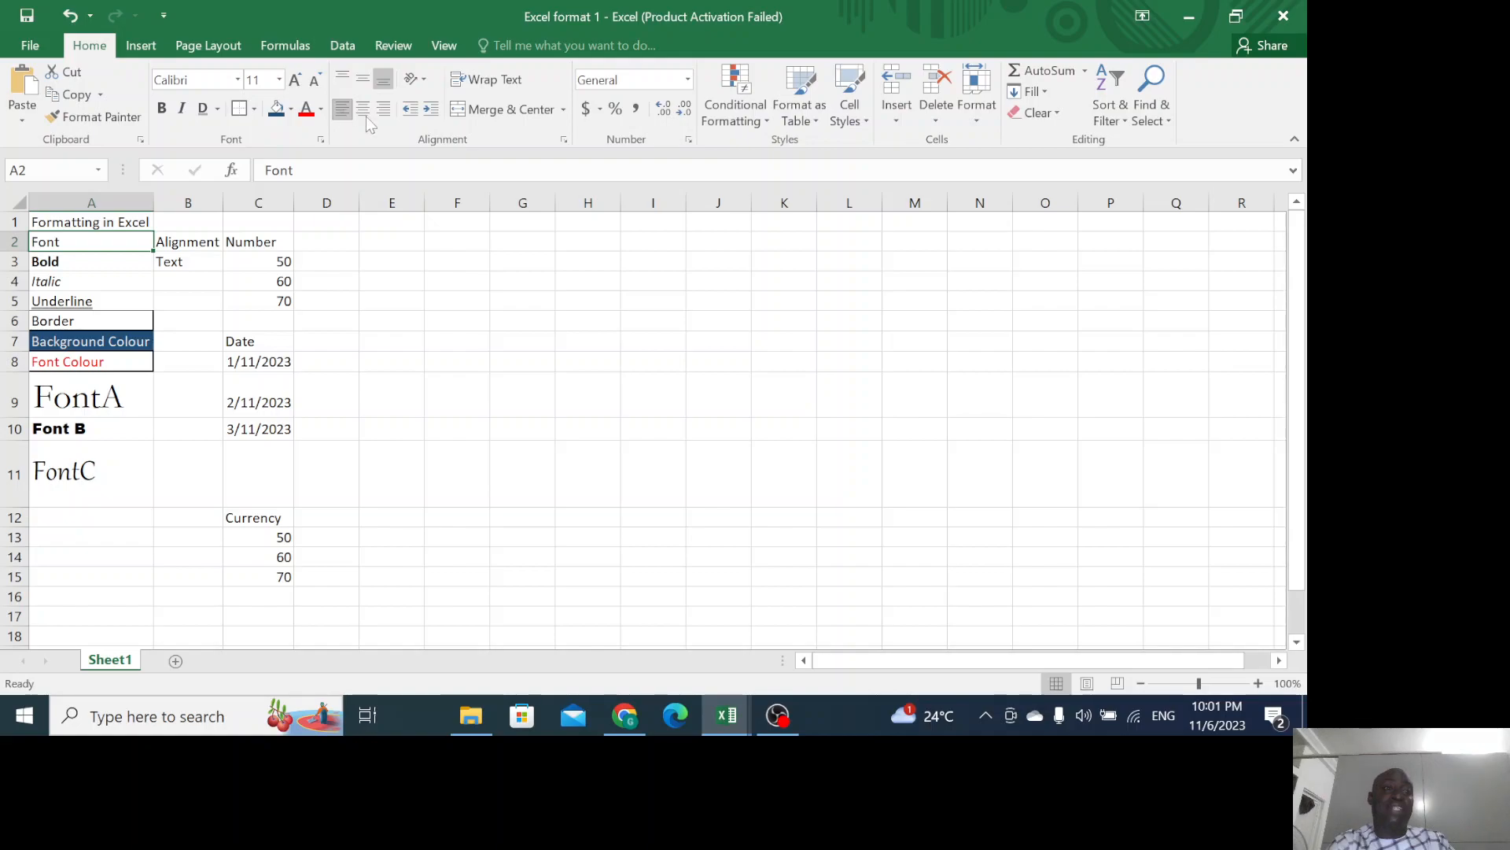
Try top and bottom vertical alignment, plus centre and right horizontal alignment, on the "Text" cell B3.
left_click(199, 262)
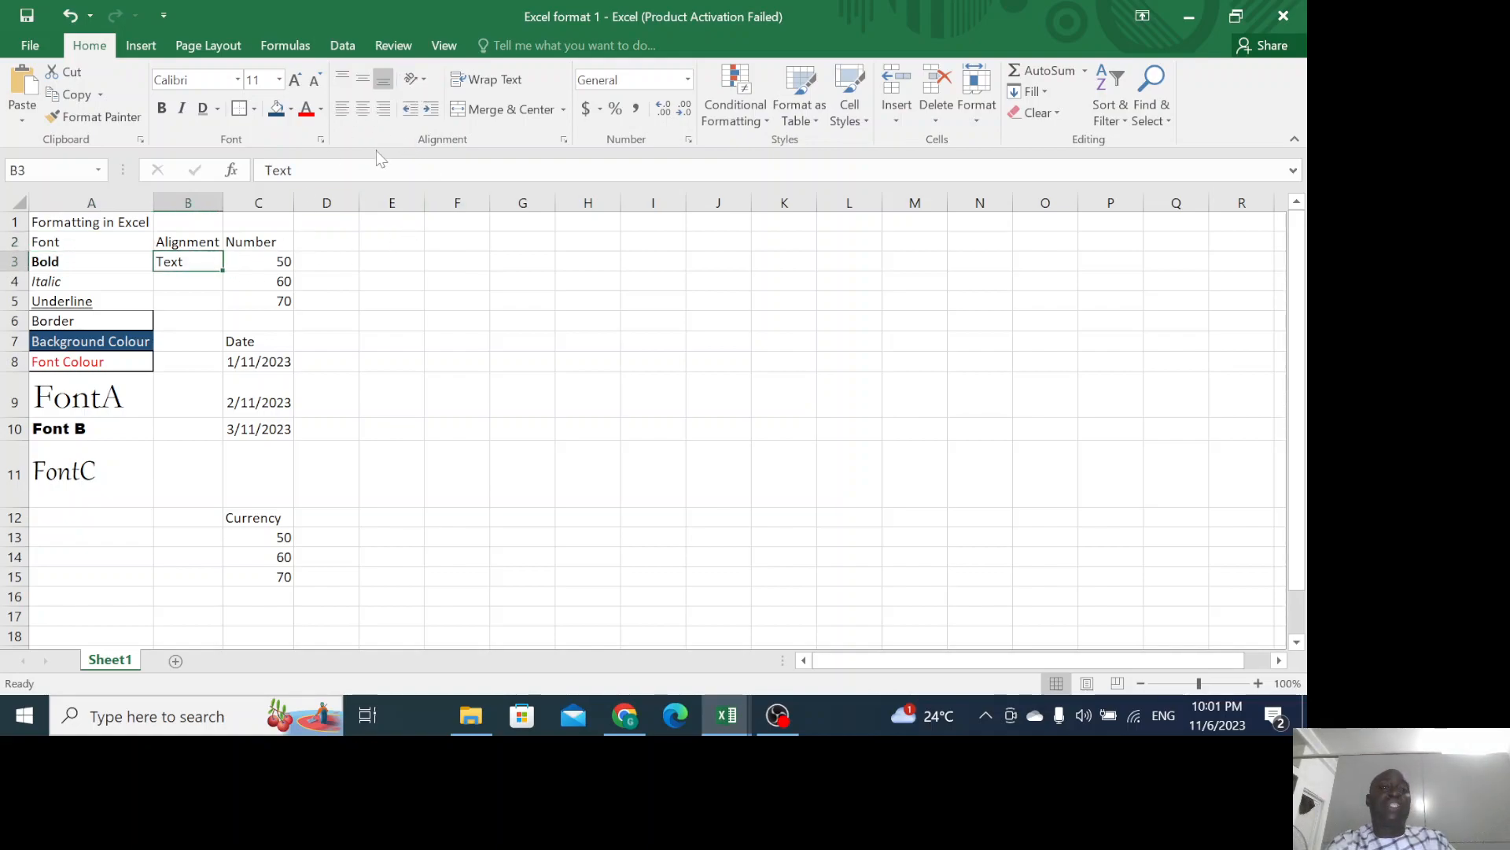
left_click(342, 79)
left_click(384, 82)
left_click(362, 110)
left_click(383, 109)
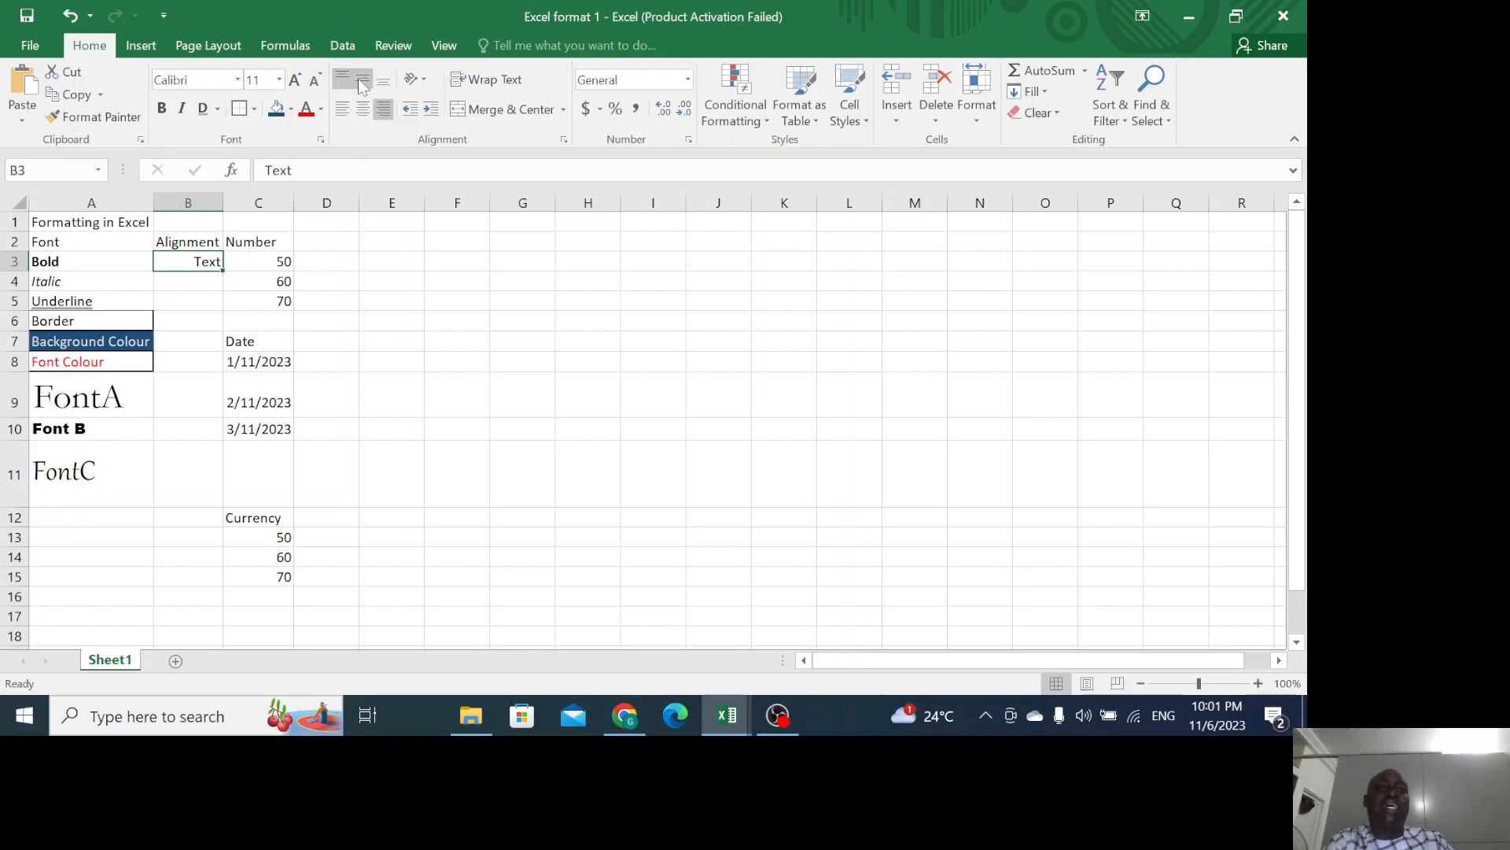
Cycle the "Text" cell B3 through left, centre and right alignment, finishing with it centred.
left_click(342, 110)
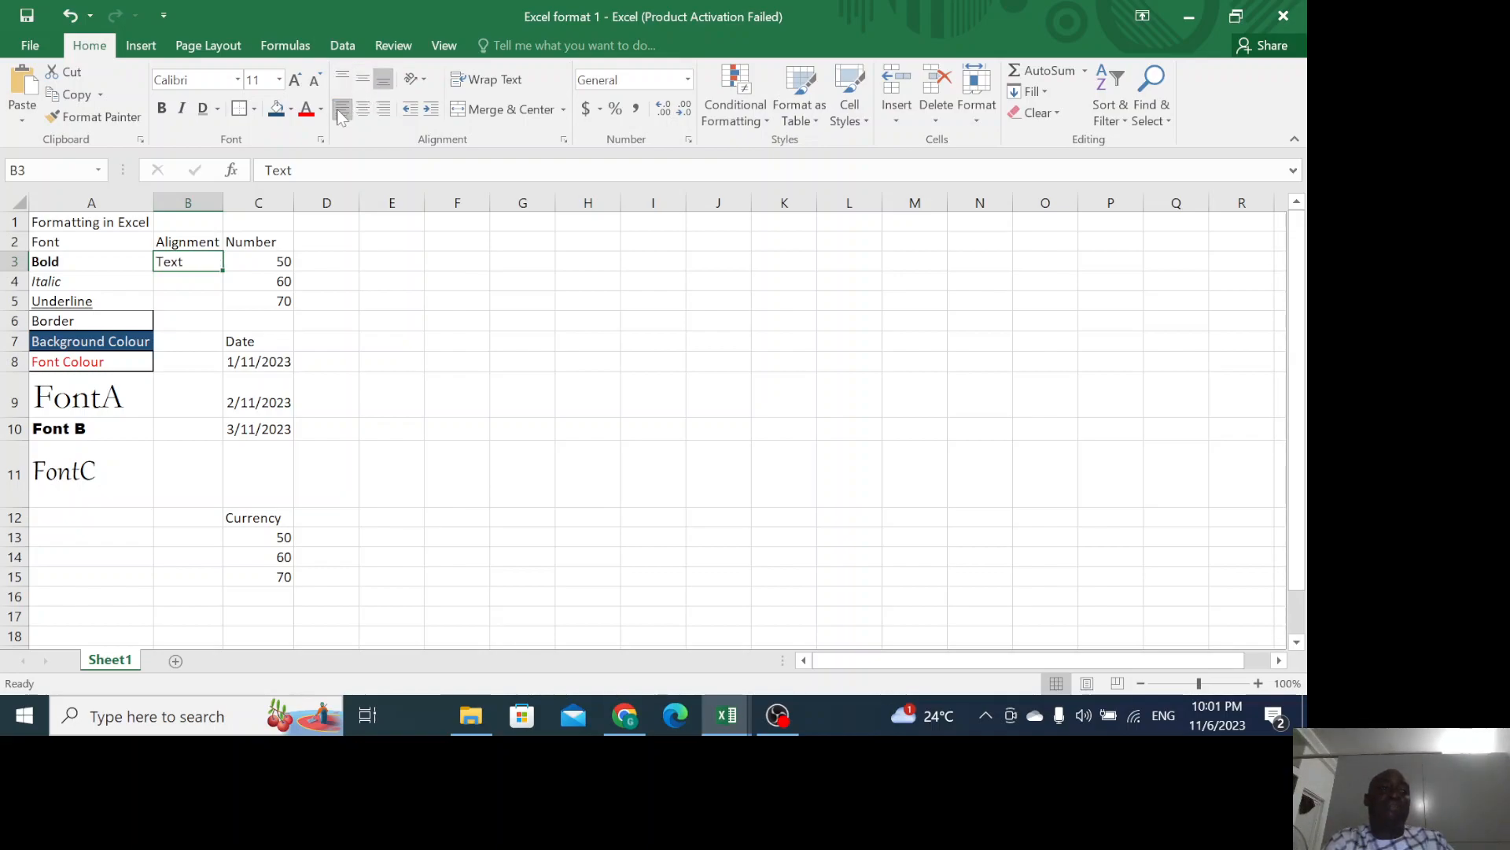
left_click(358, 111)
left_click(382, 112)
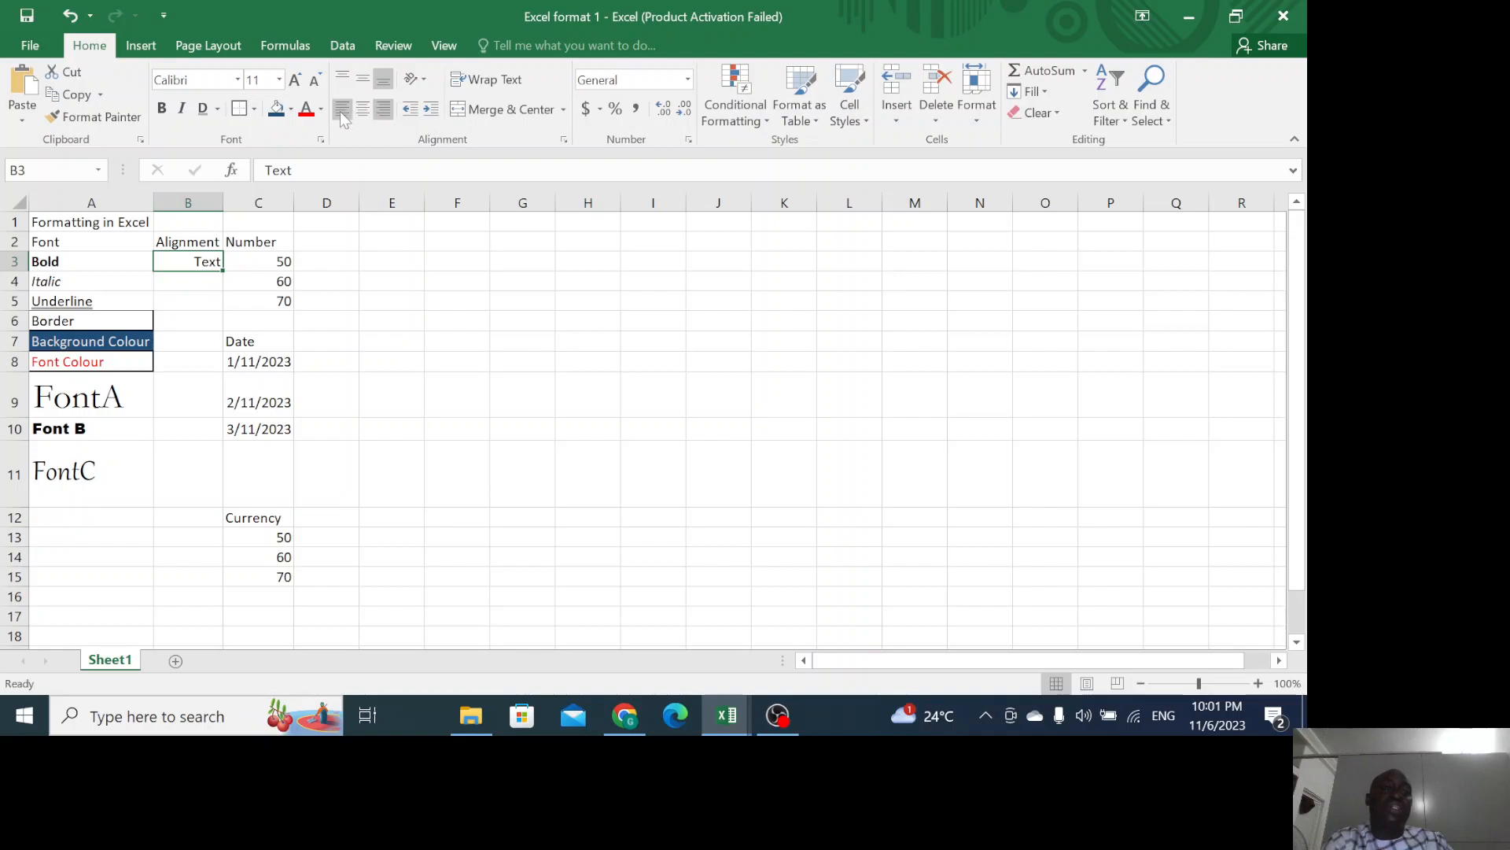
left_click(342, 111)
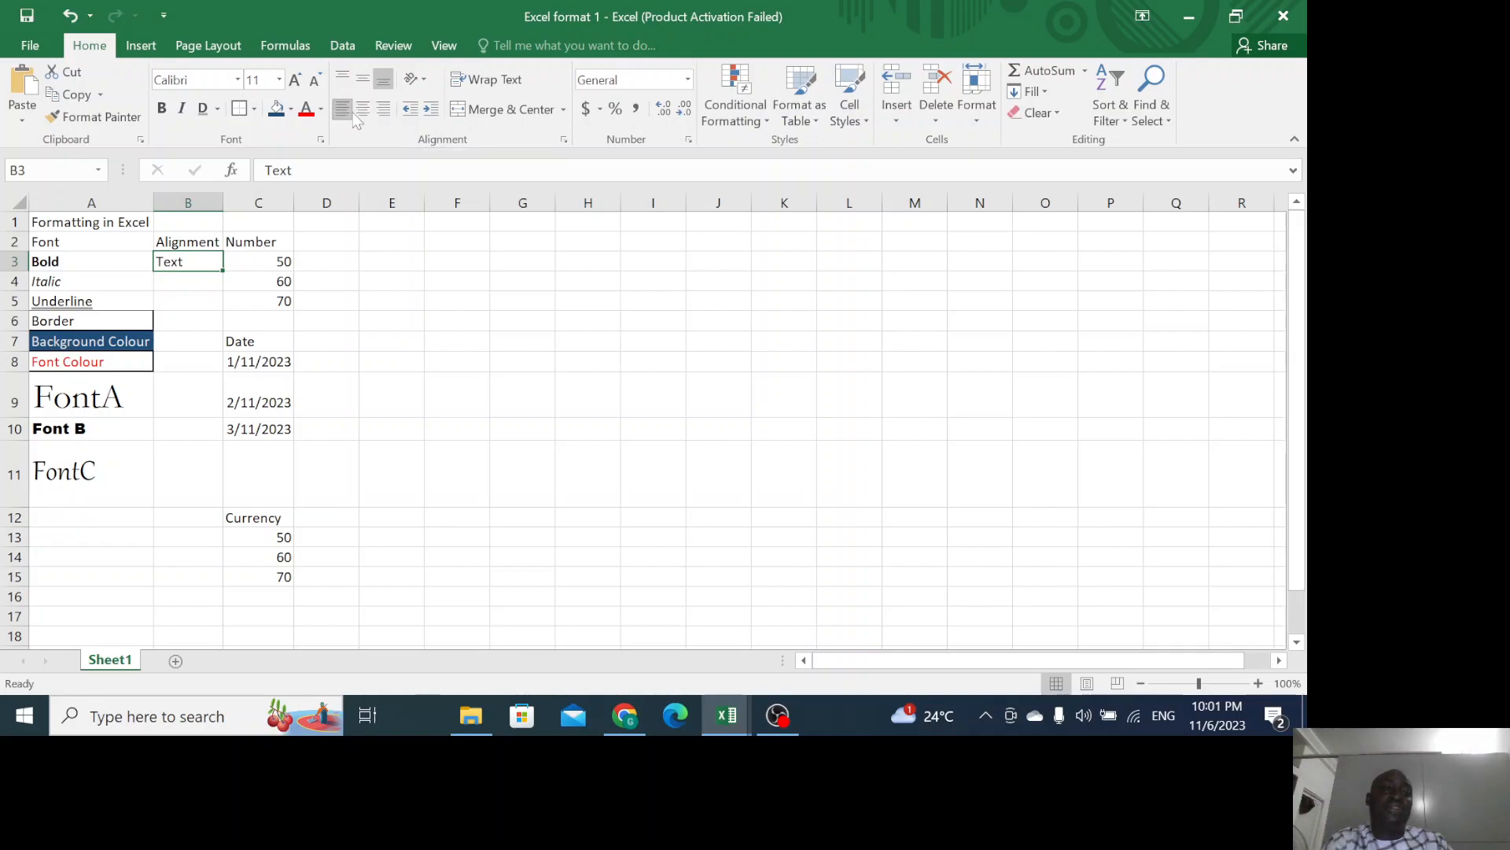
left_click(358, 115)
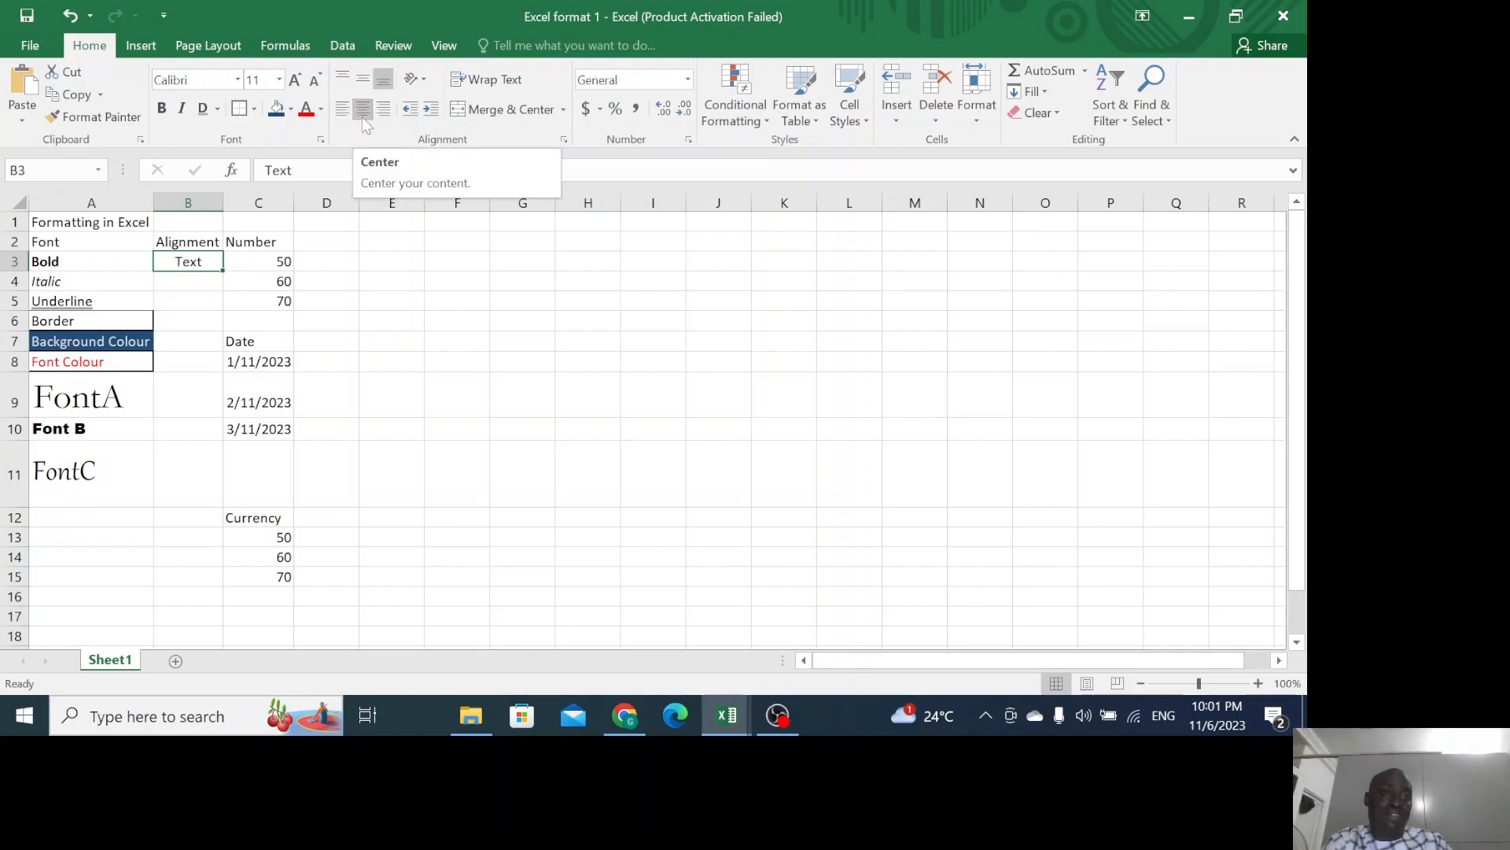
left_click(383, 111)
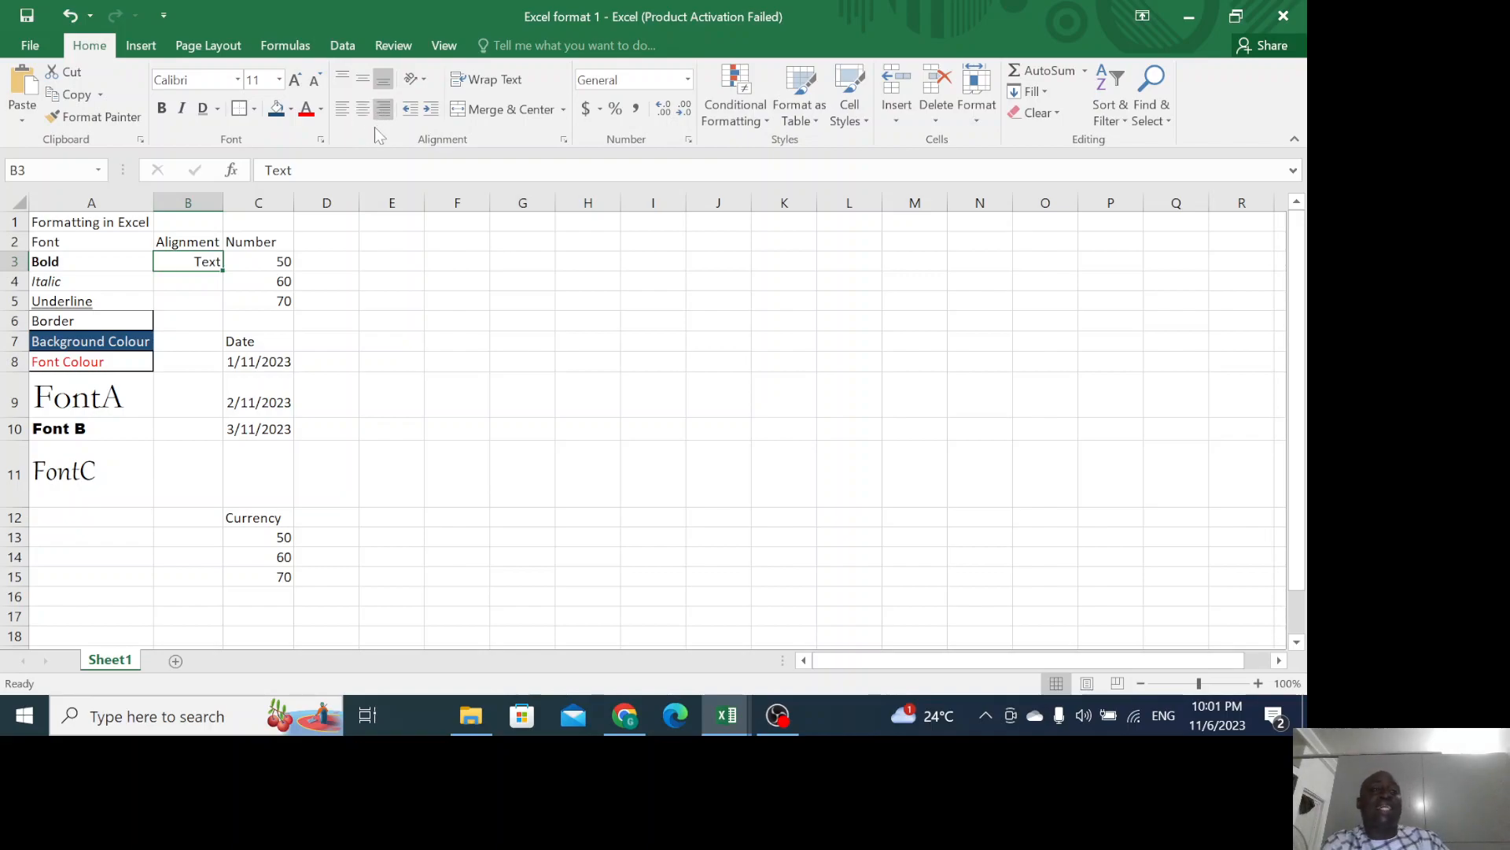
left_click(362, 111)
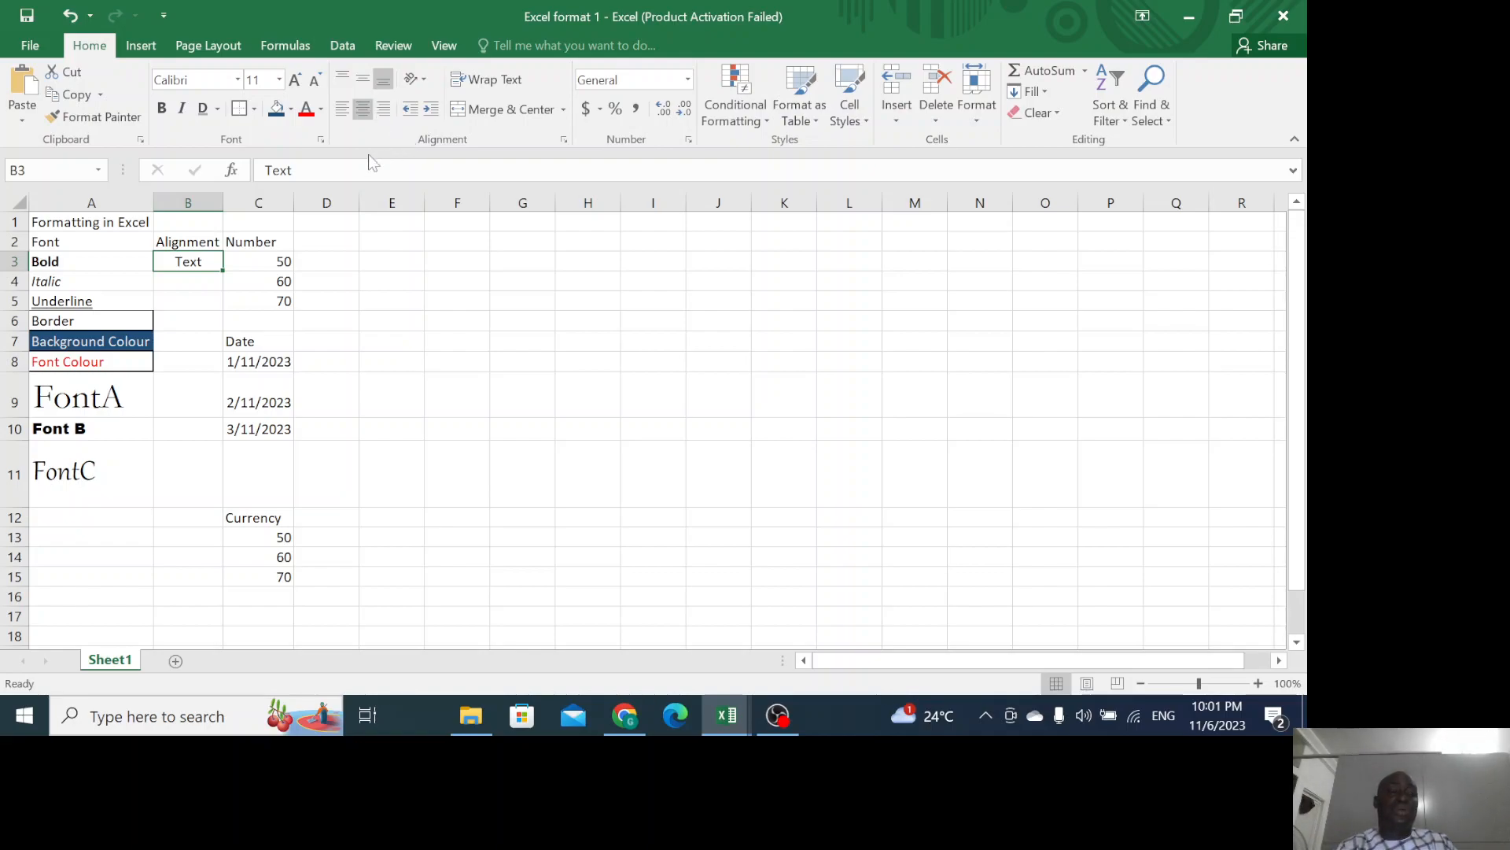
Fill the "Text" entry from B3 down to B8 and undo the fill.
left_click_drag(225, 270, 217, 372)
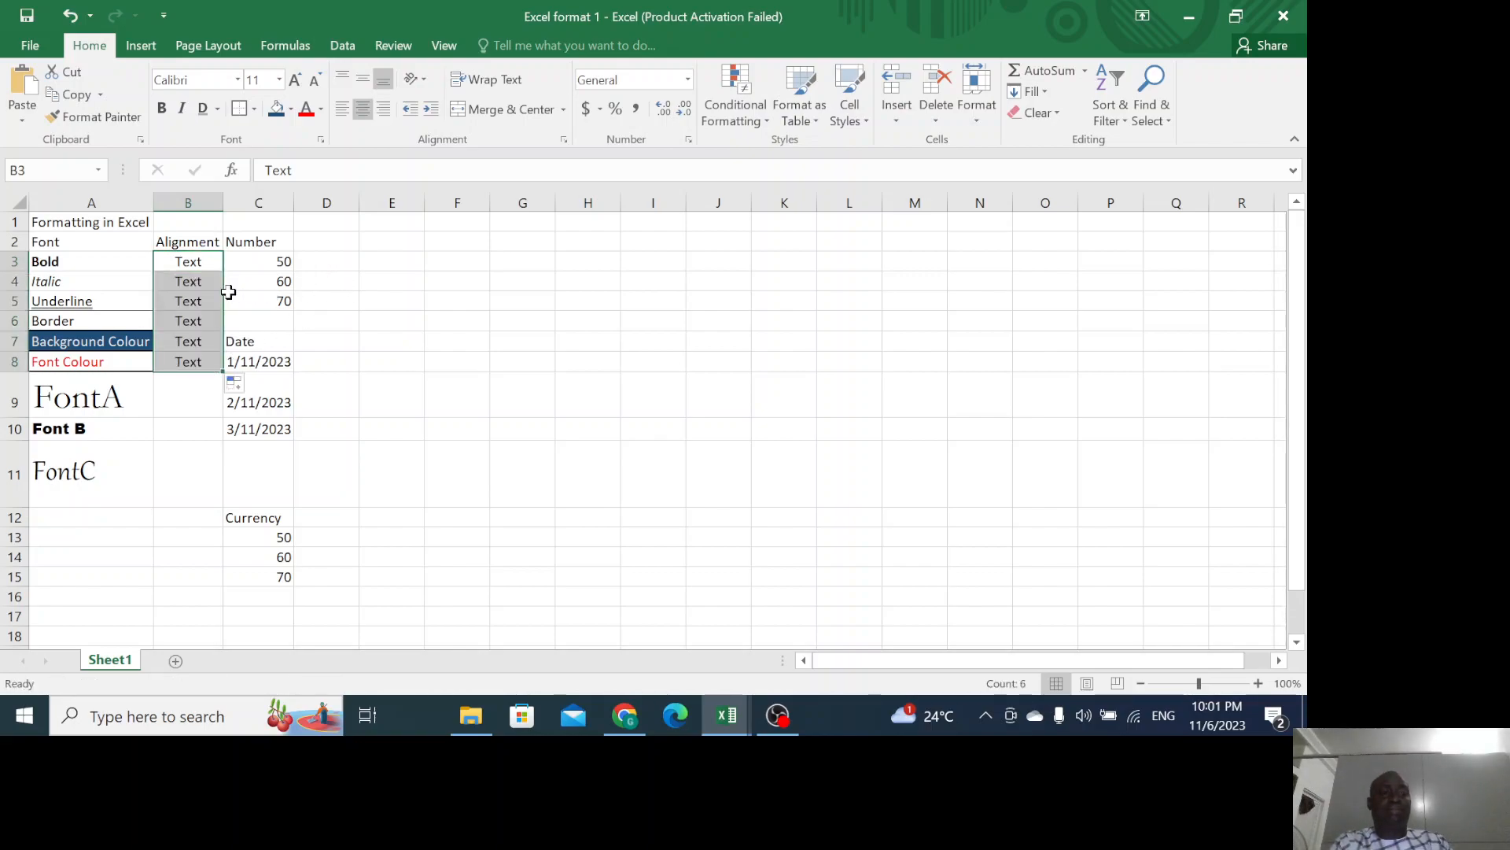
left_click(195, 264)
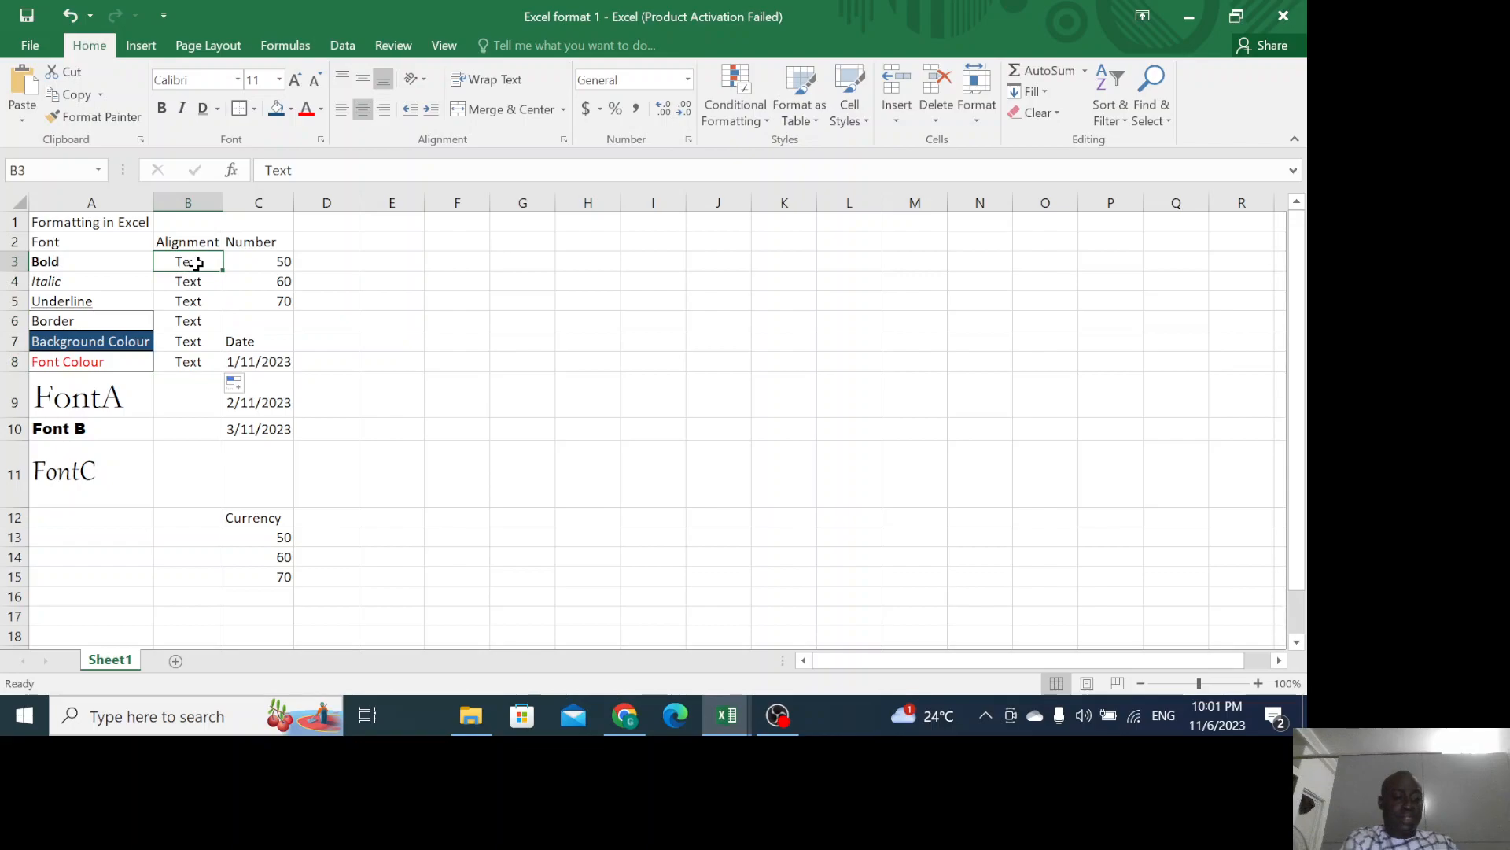
key("ctrl+z")
left_click_drag(195, 264, 189, 346)
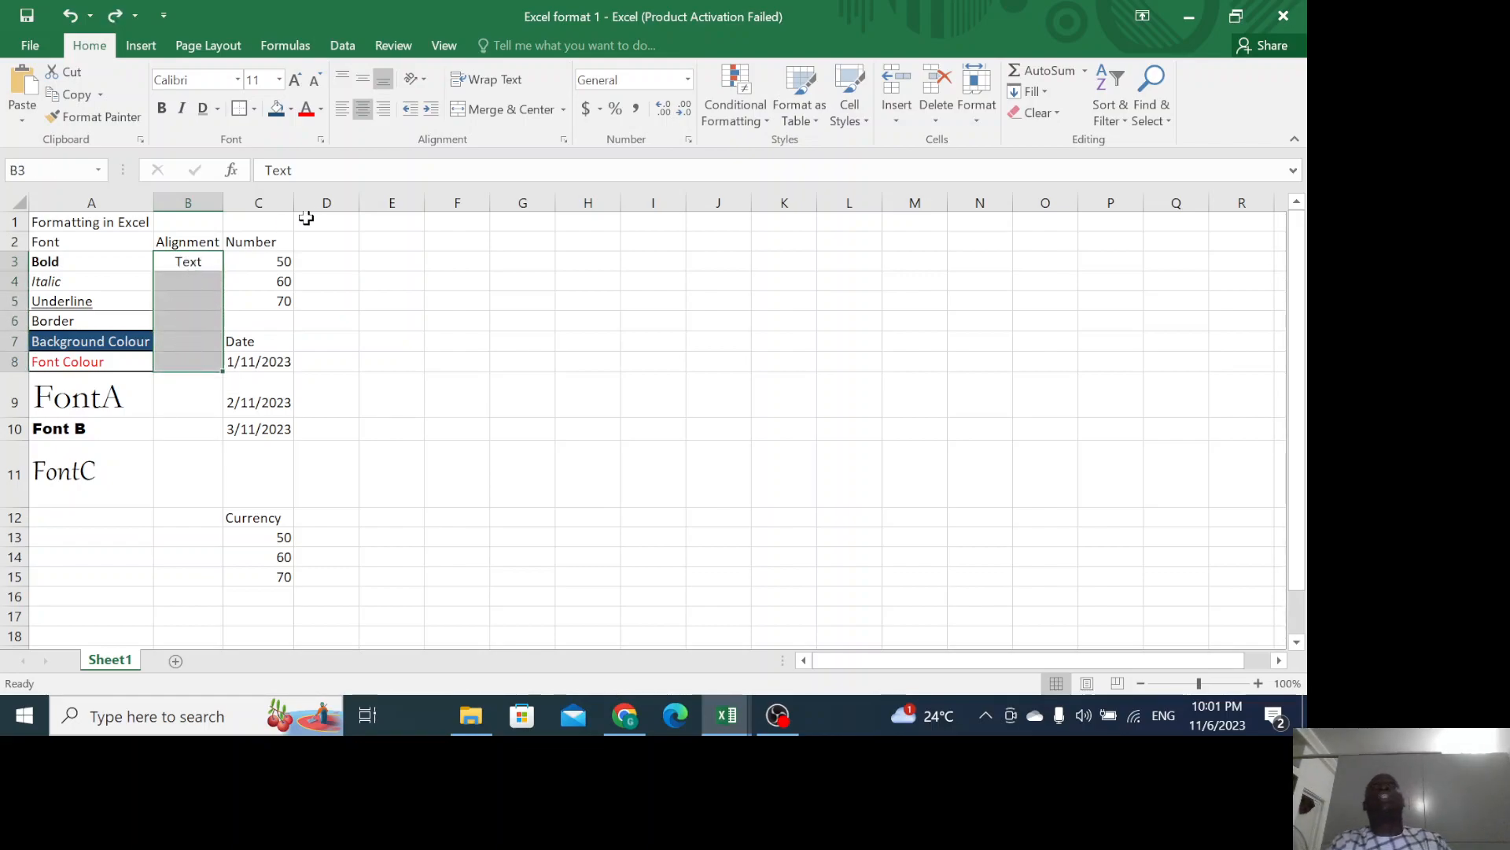
left_click(188, 389)
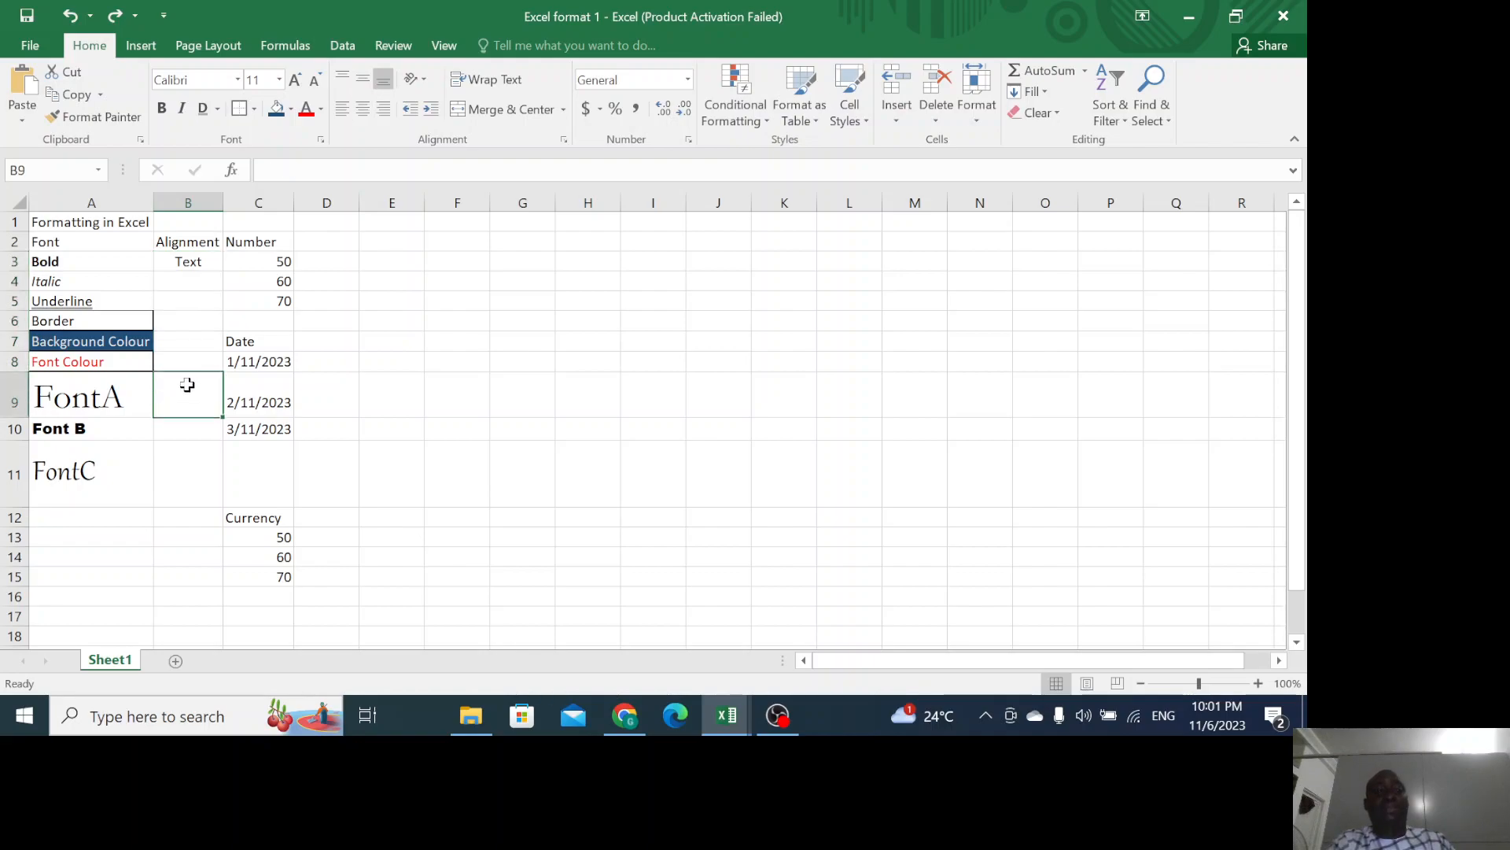
Undo the centring of B3, fill its "Text" entry down to B7 and undo that fill.
left_click(206, 265)
left_click_drag(209, 269, 209, 348)
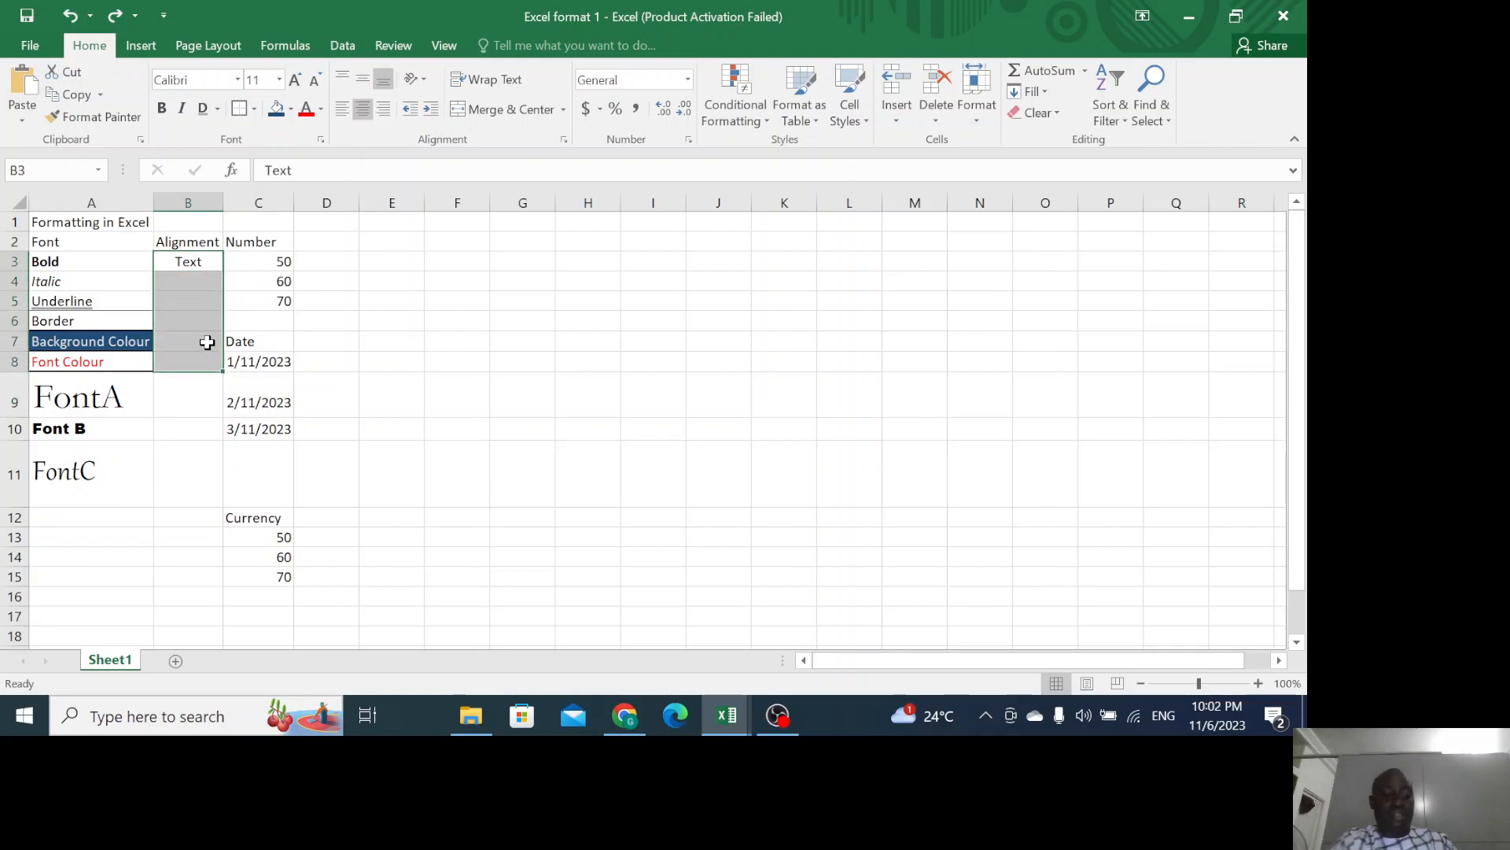
key("ctrl+z")
left_click_drag(223, 277, 231, 343)
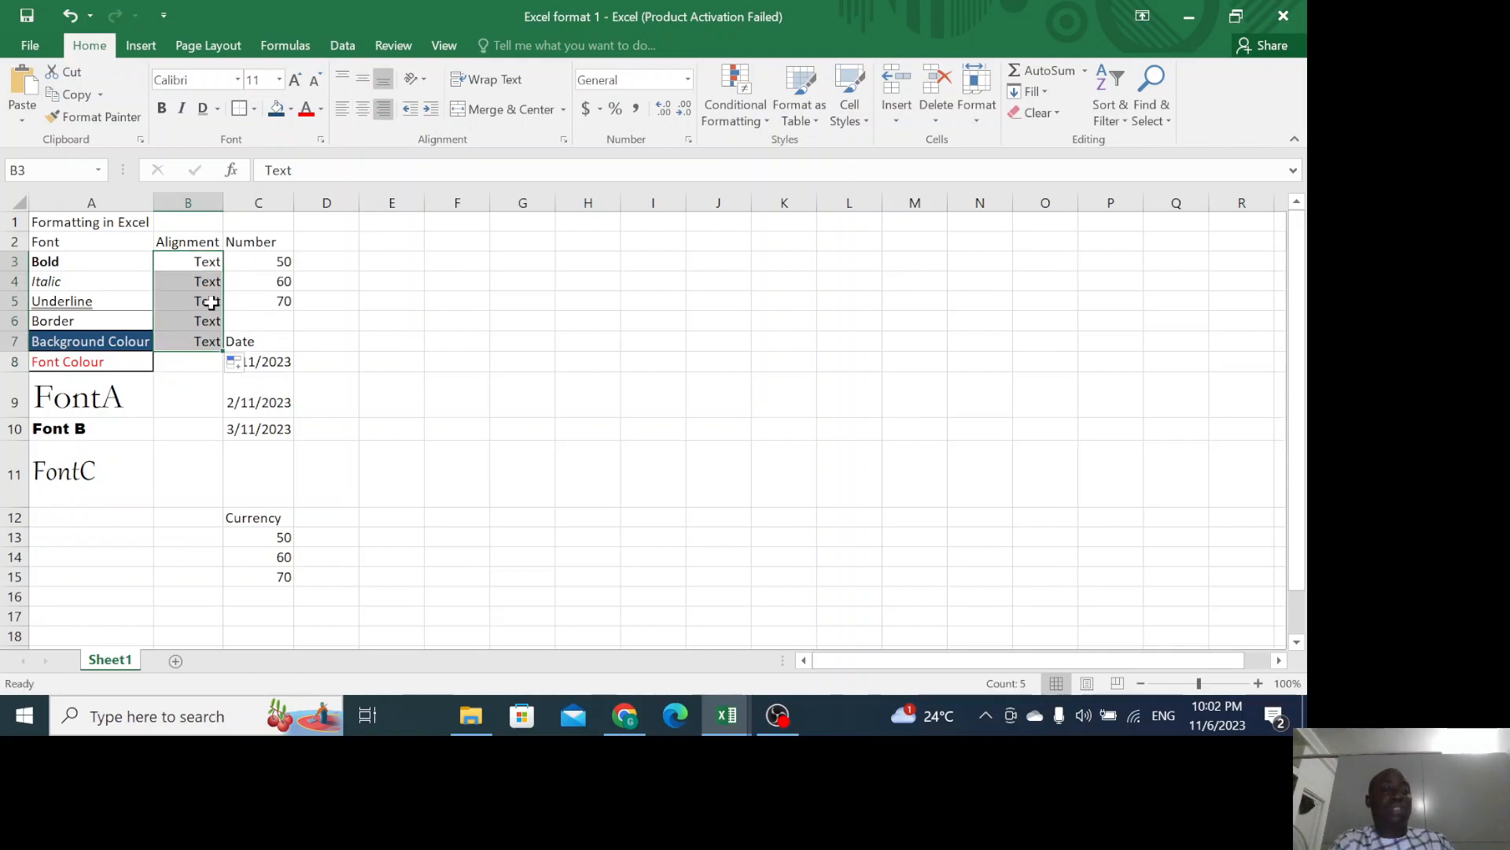
left_click(195, 263)
key("ctrl+z")
Merge and centre the range B3:B9 and middle-align its text vertically.
left_click_drag(197, 263, 196, 385)
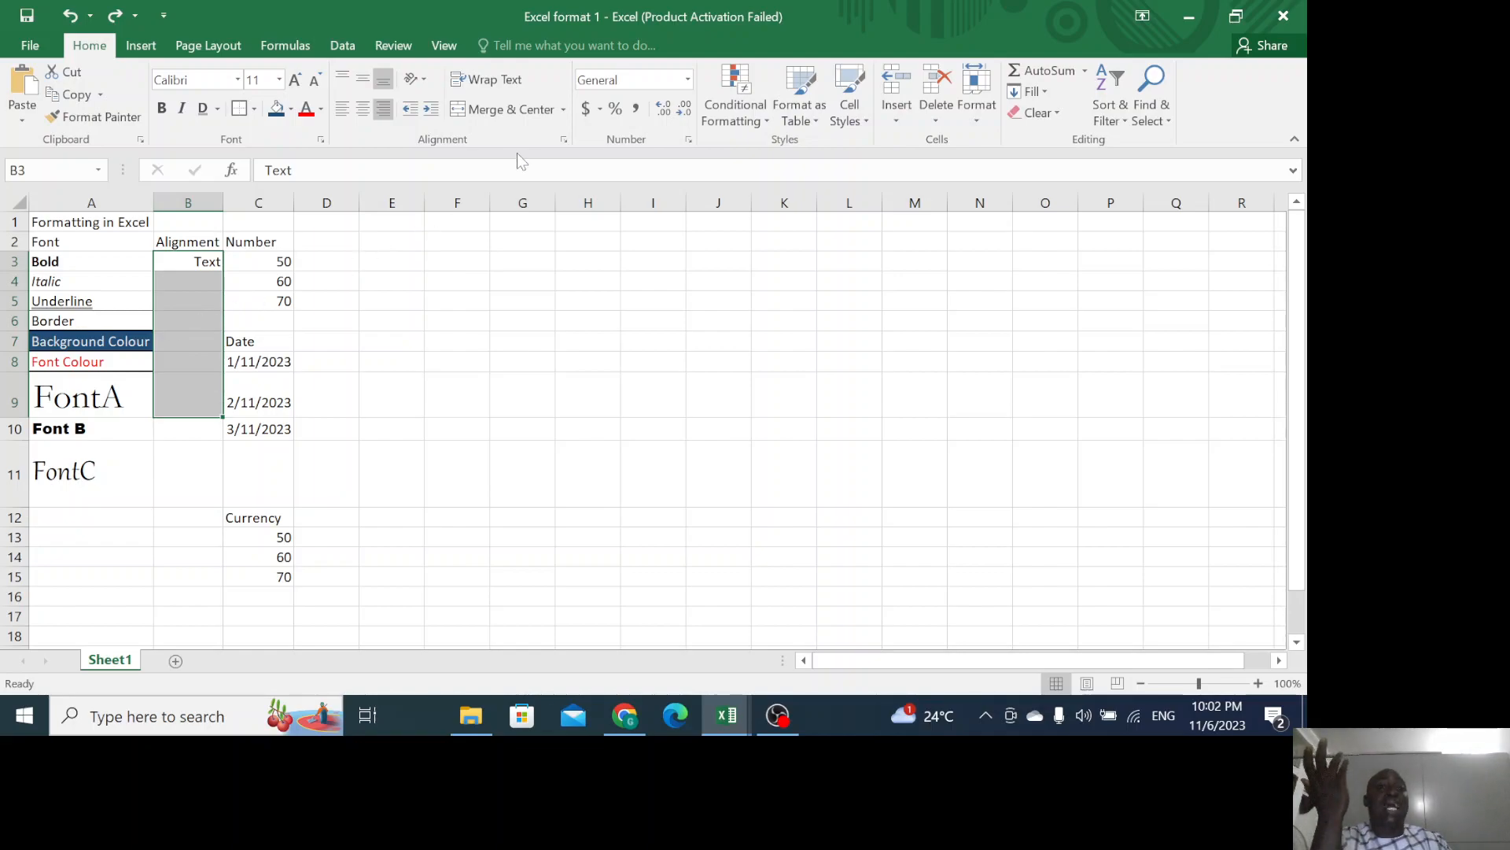
left_click(500, 114)
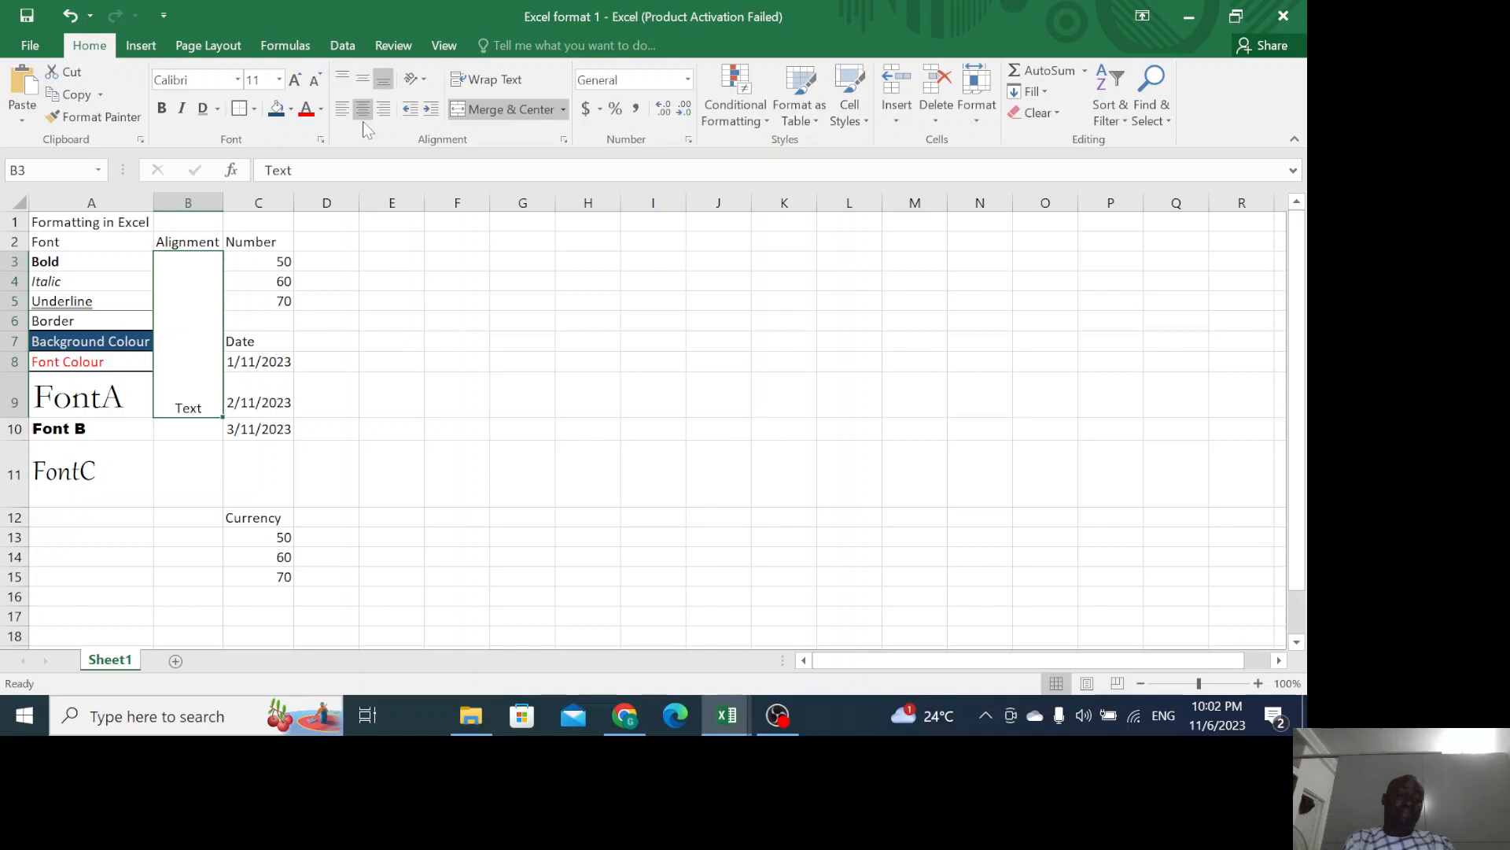
left_click(361, 82)
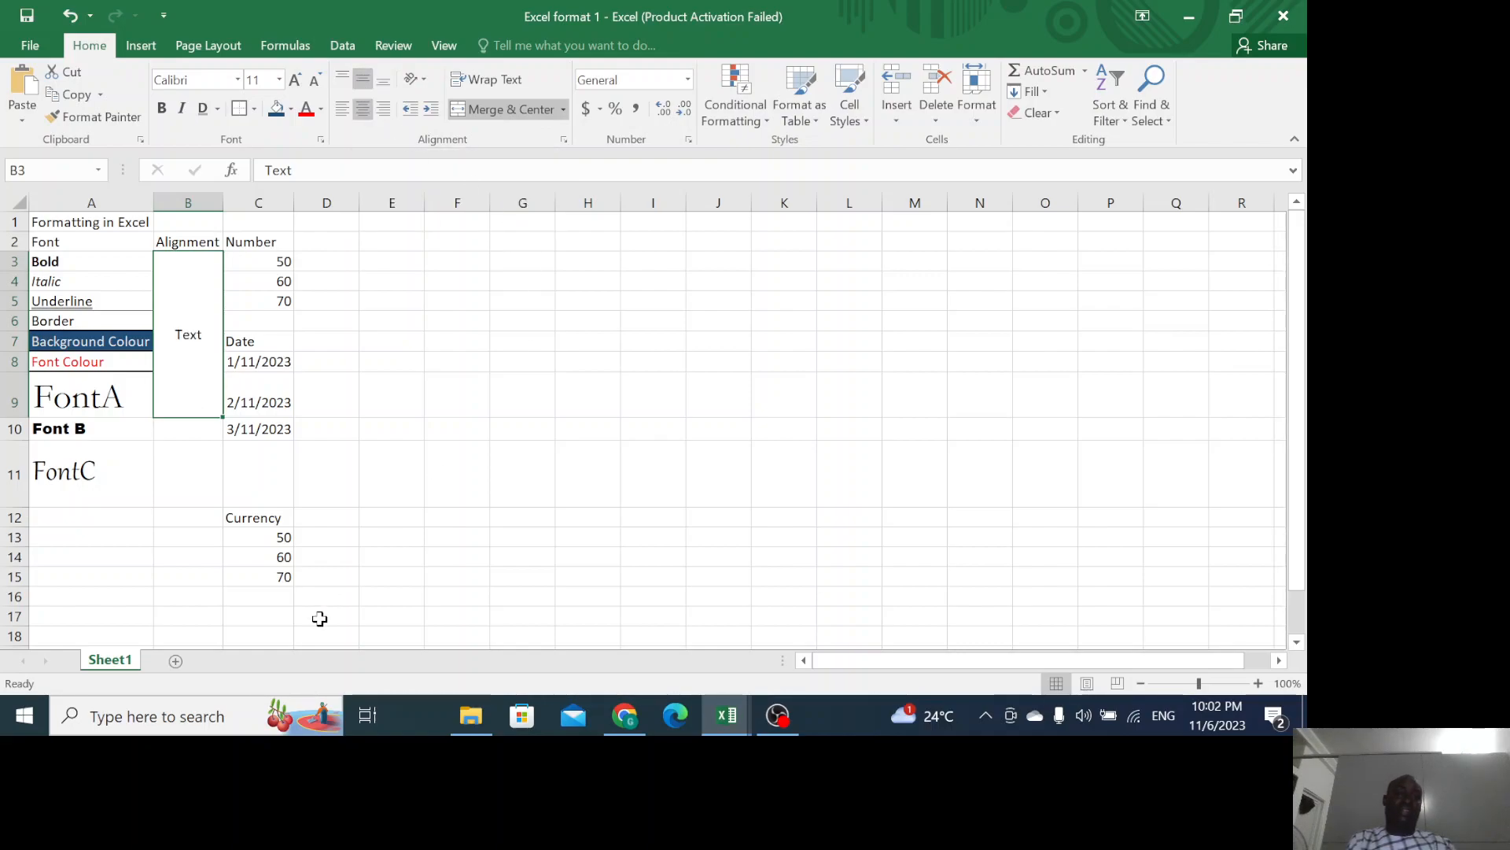
Try top and right alignment on the merged "Text" cell B3:B9, finishing with bottom and left alignment.
left_click(343, 77)
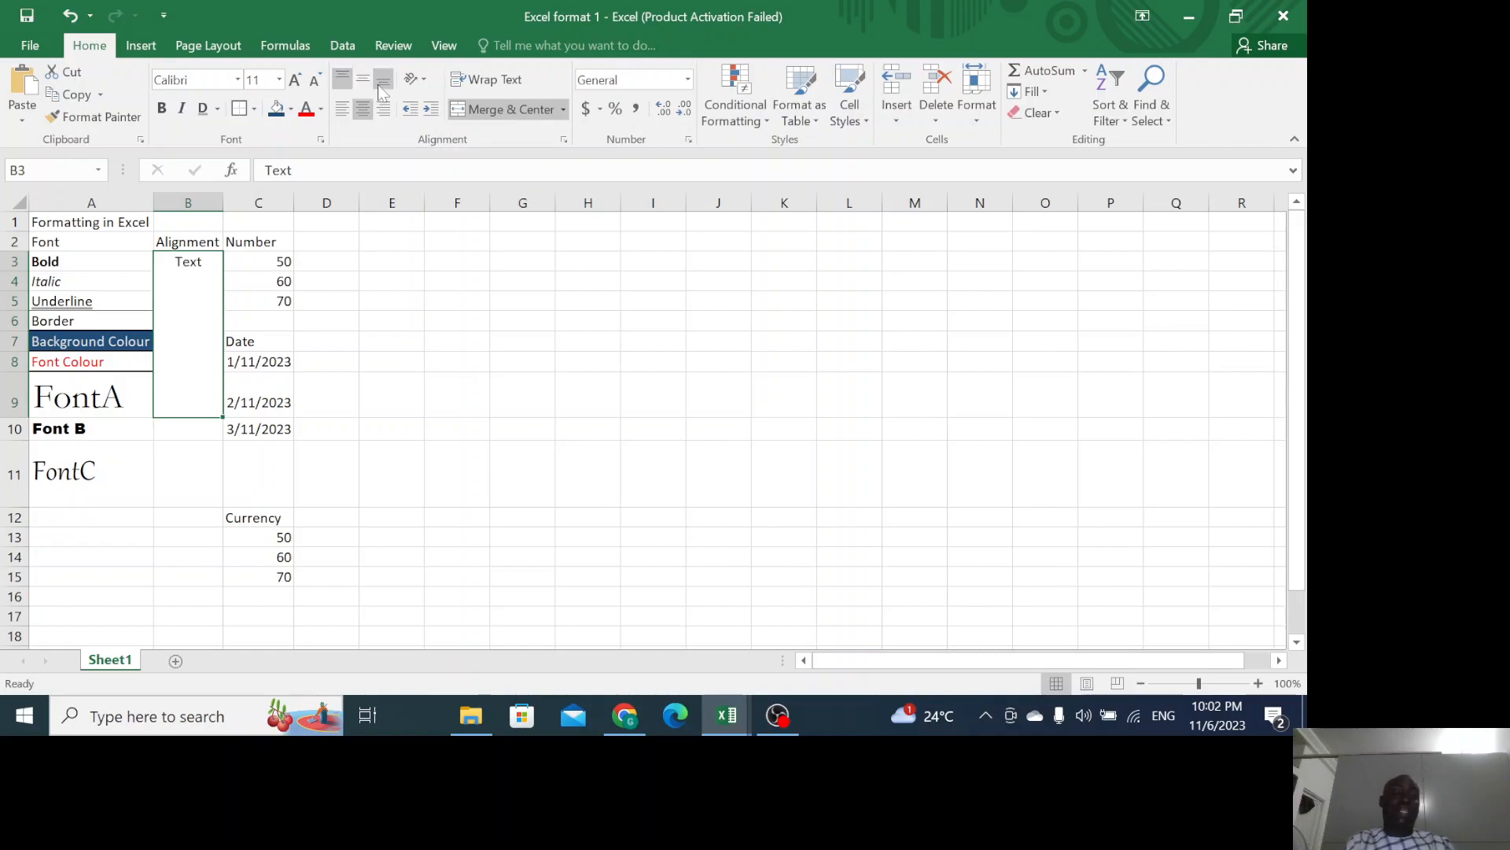
left_click(380, 83)
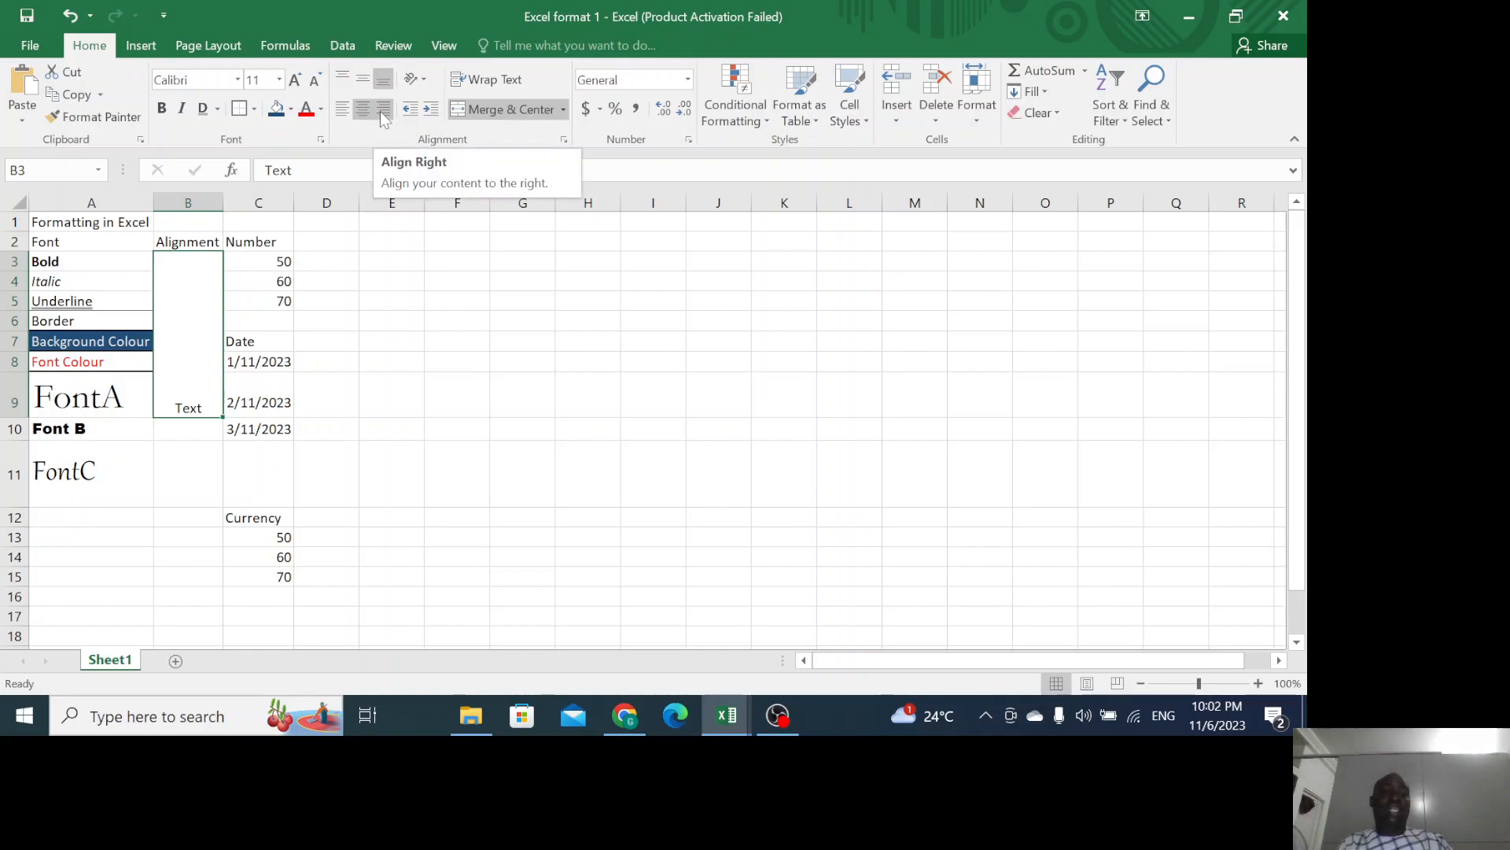
left_click(382, 111)
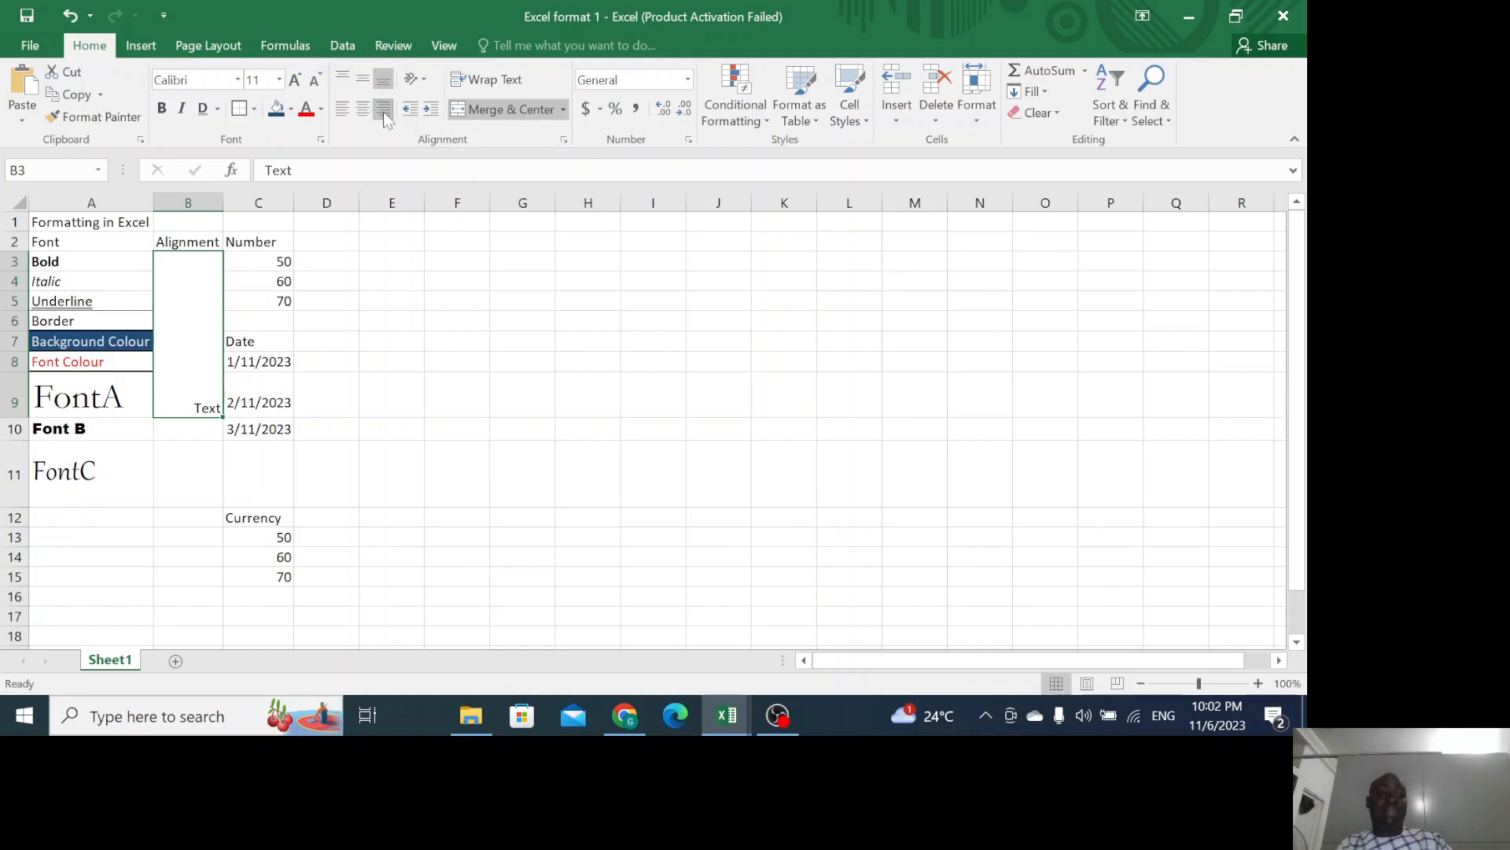
left_click(339, 111)
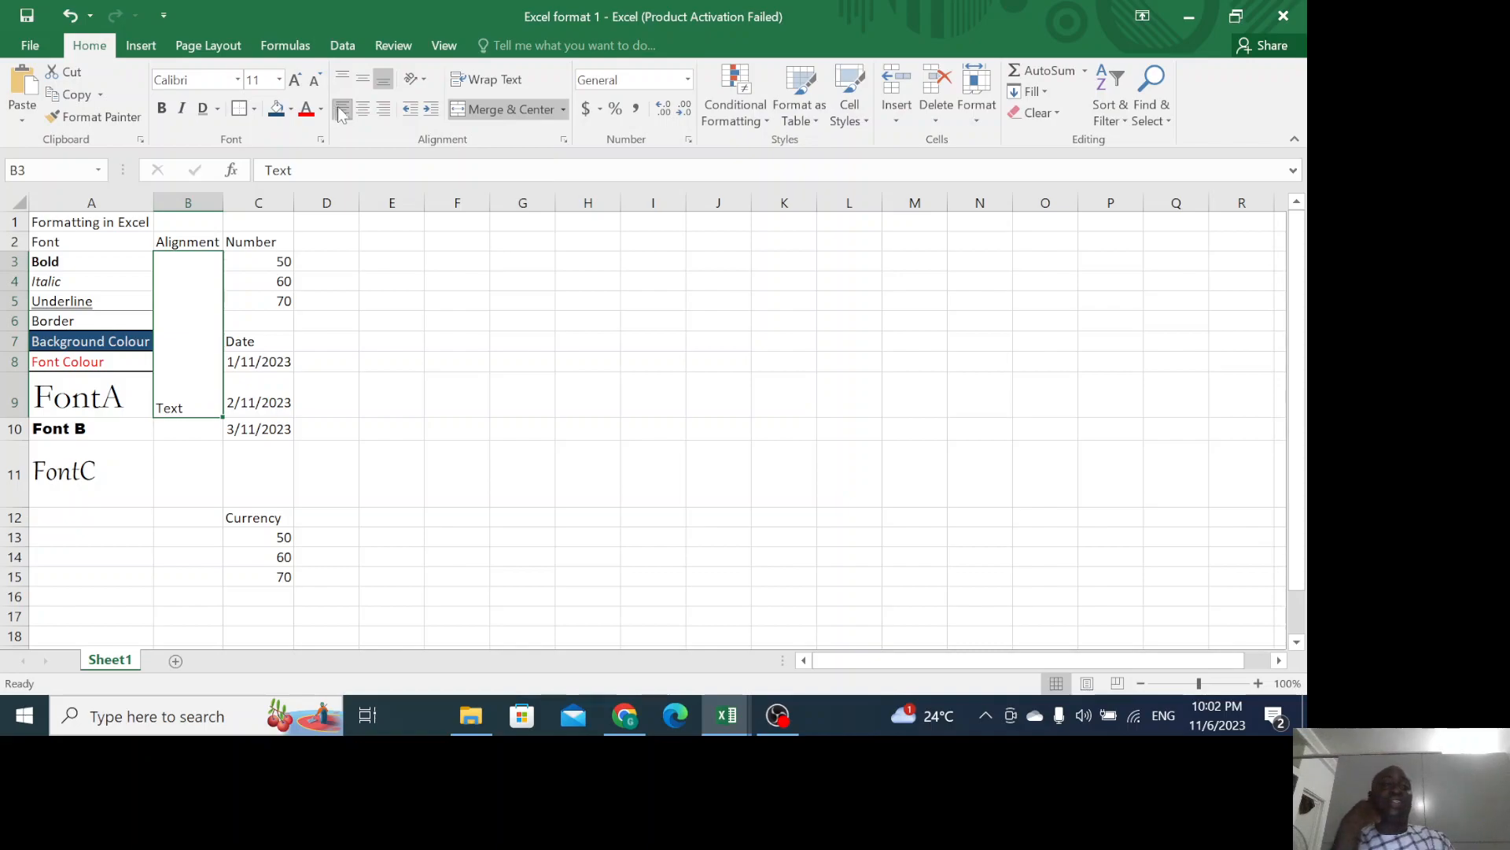
Centre the text of the merged "Text" cell B3:B9 both horizontally and vertically.
left_click(364, 110)
left_click(362, 80)
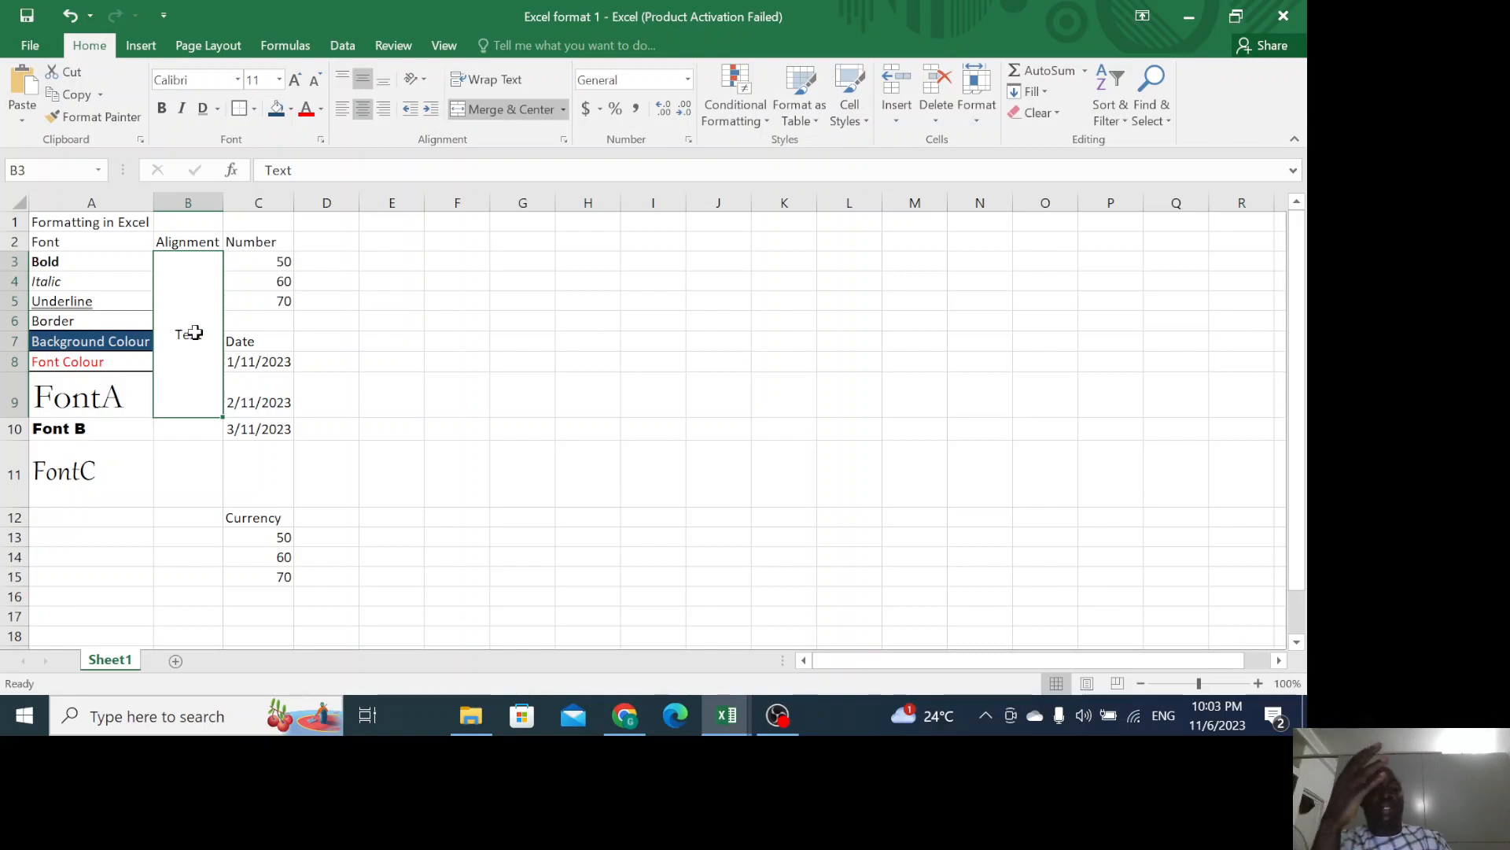
Enter "Text" in B1 and merge and centre it across the range B1:I1.
left_click(191, 218)
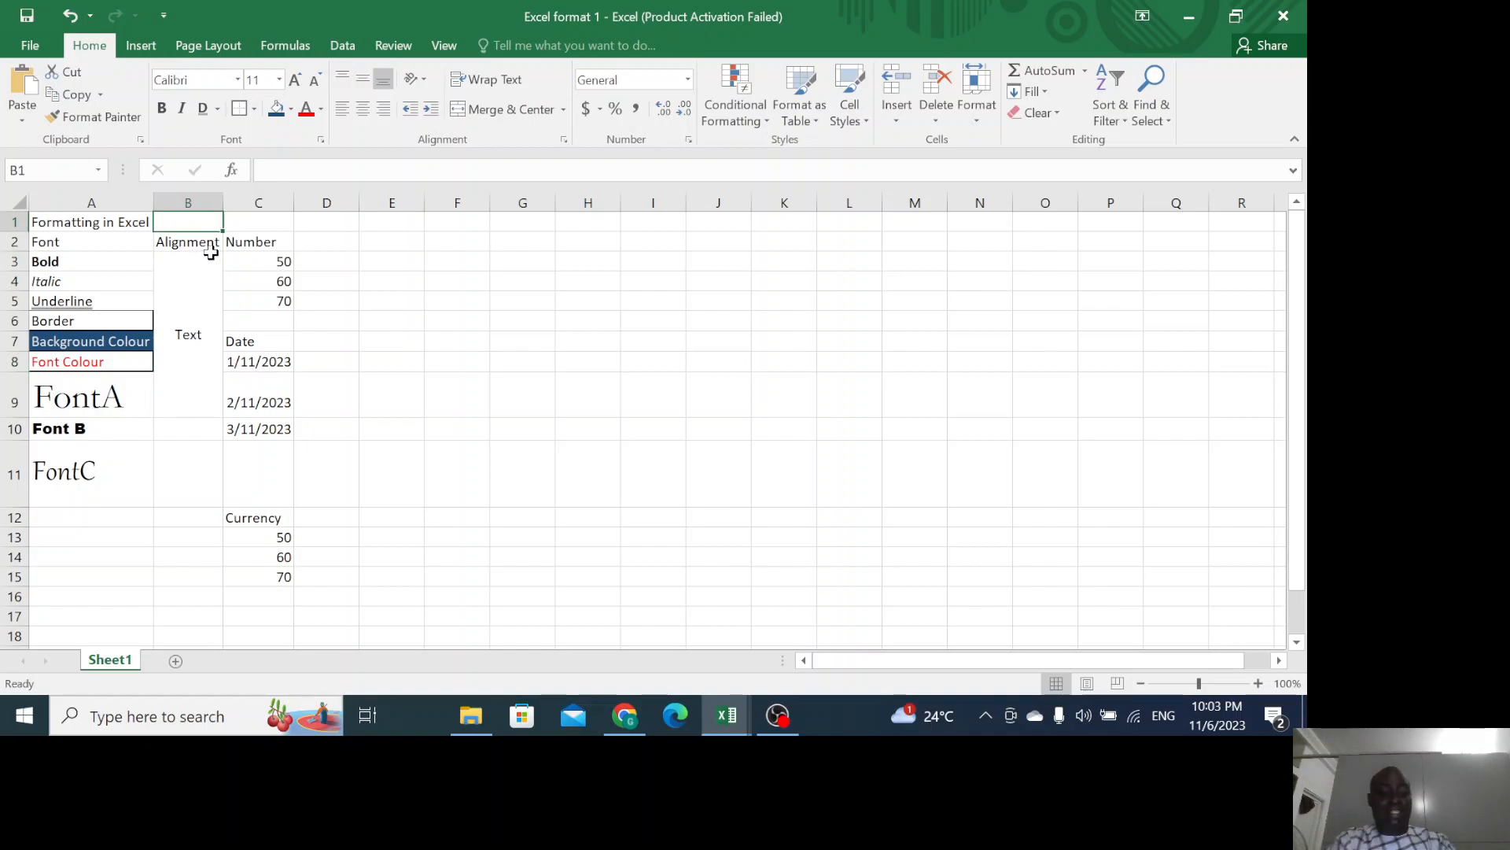
type("Text")
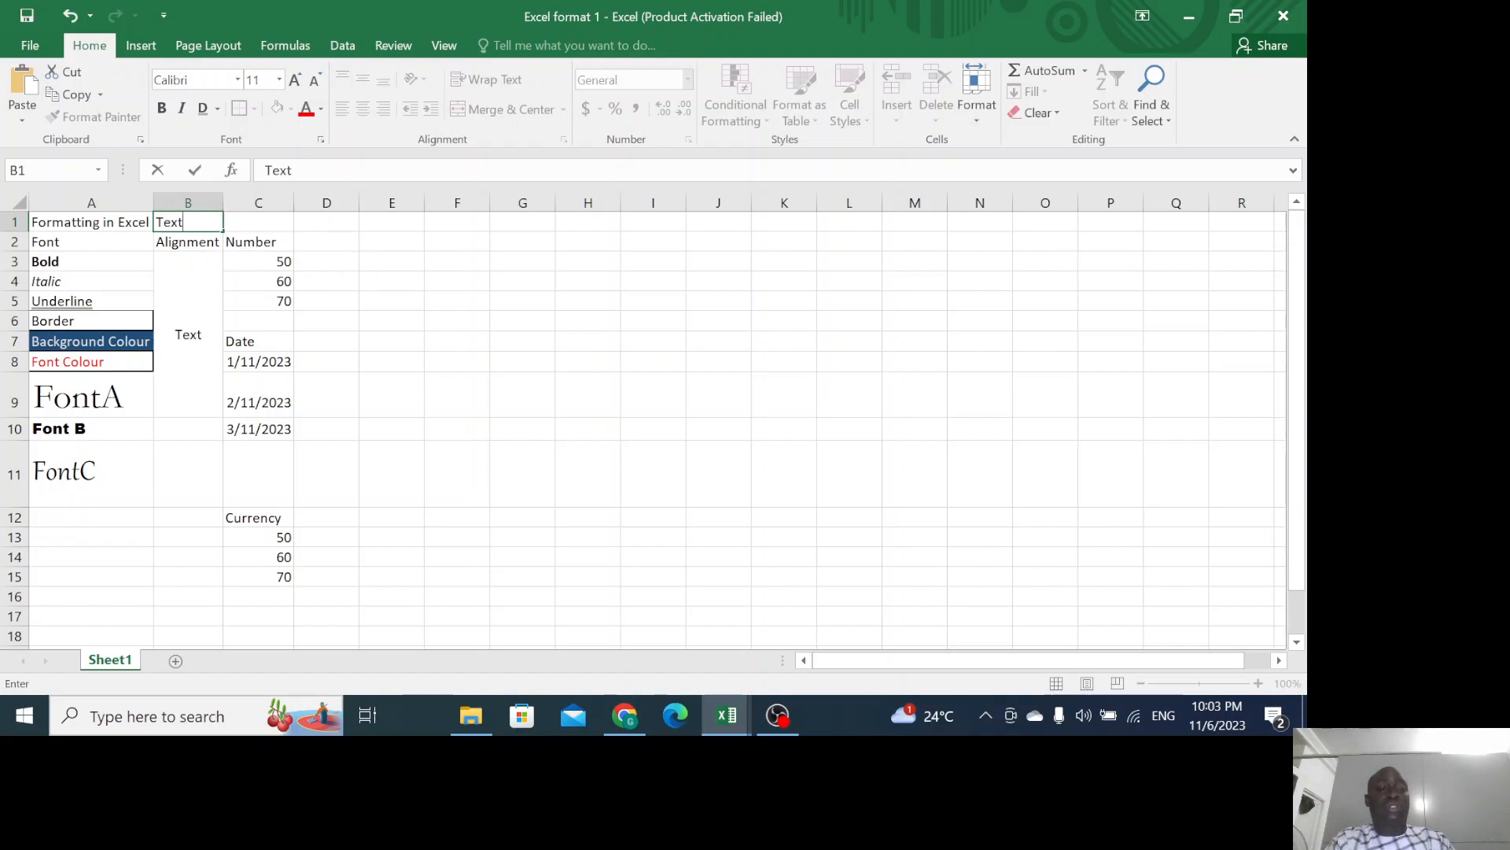
left_click(202, 281)
left_click_drag(202, 221, 633, 227)
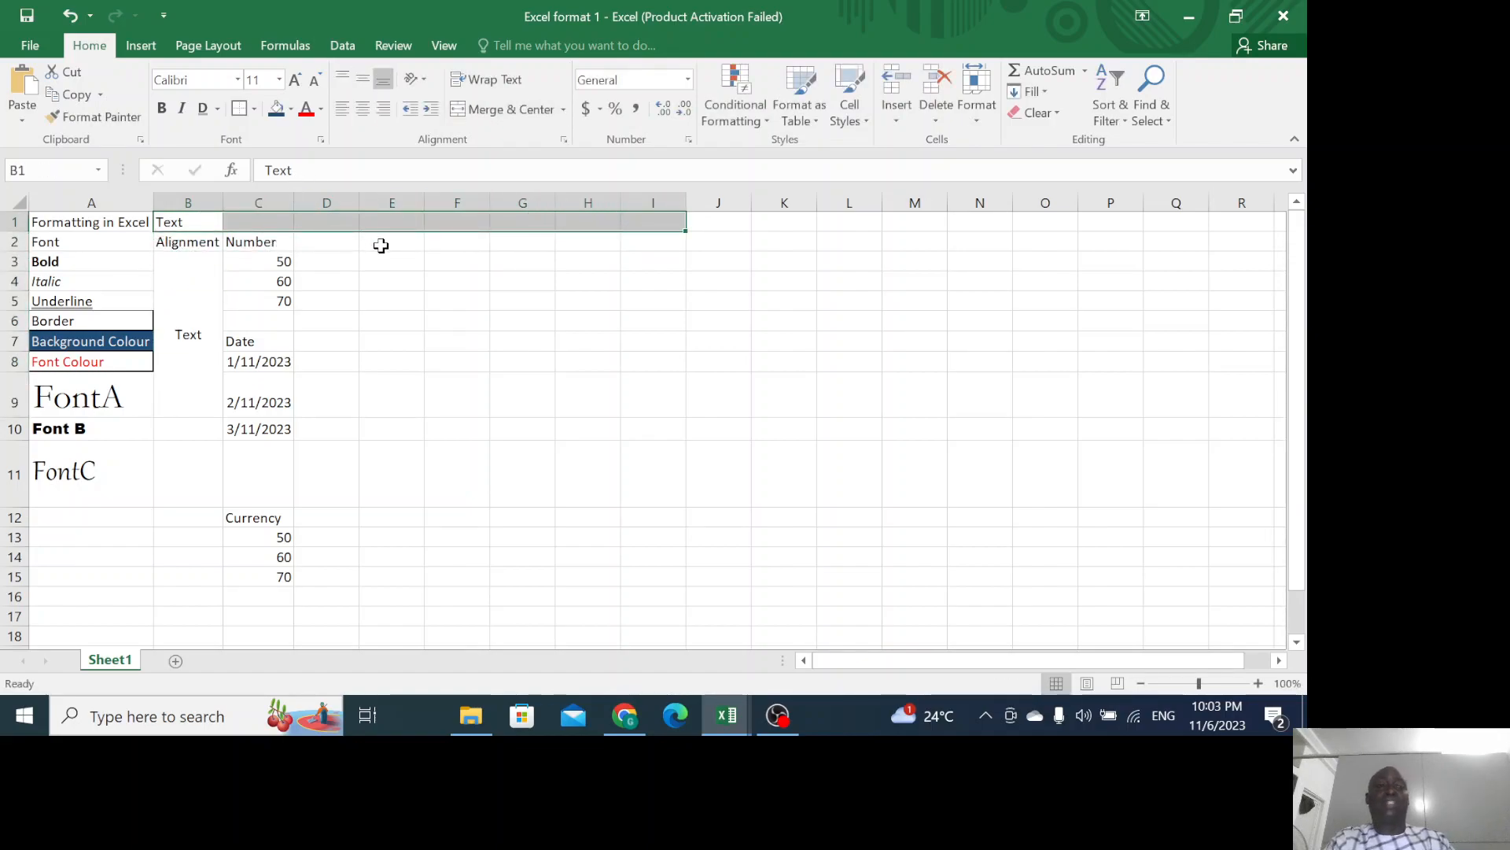
left_click(491, 110)
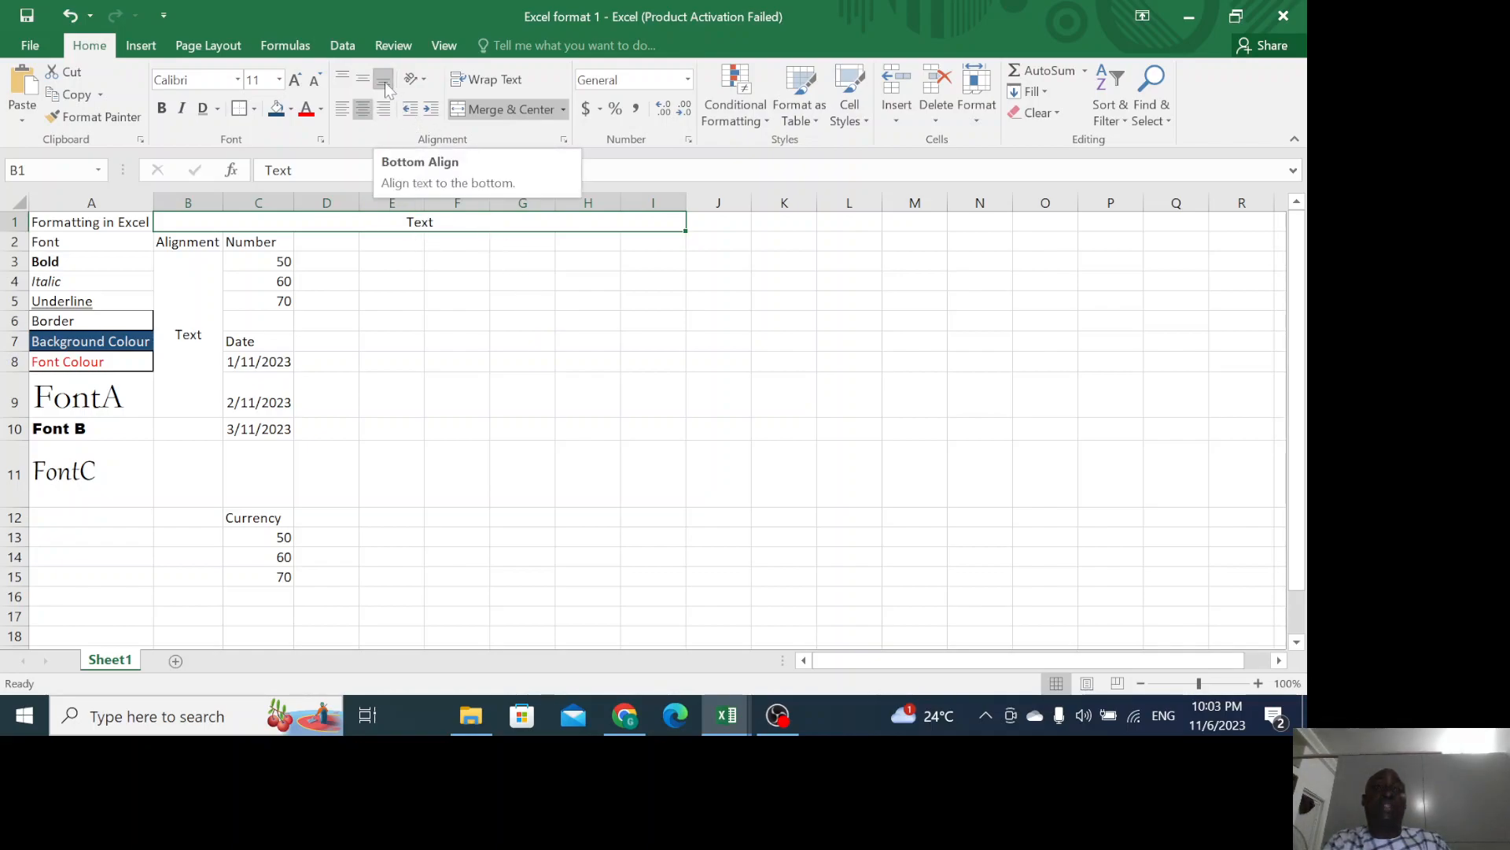
Top-align the merged cell B1:I1 and try left and right alignment on its text, finishing with it centred.
left_click(340, 78)
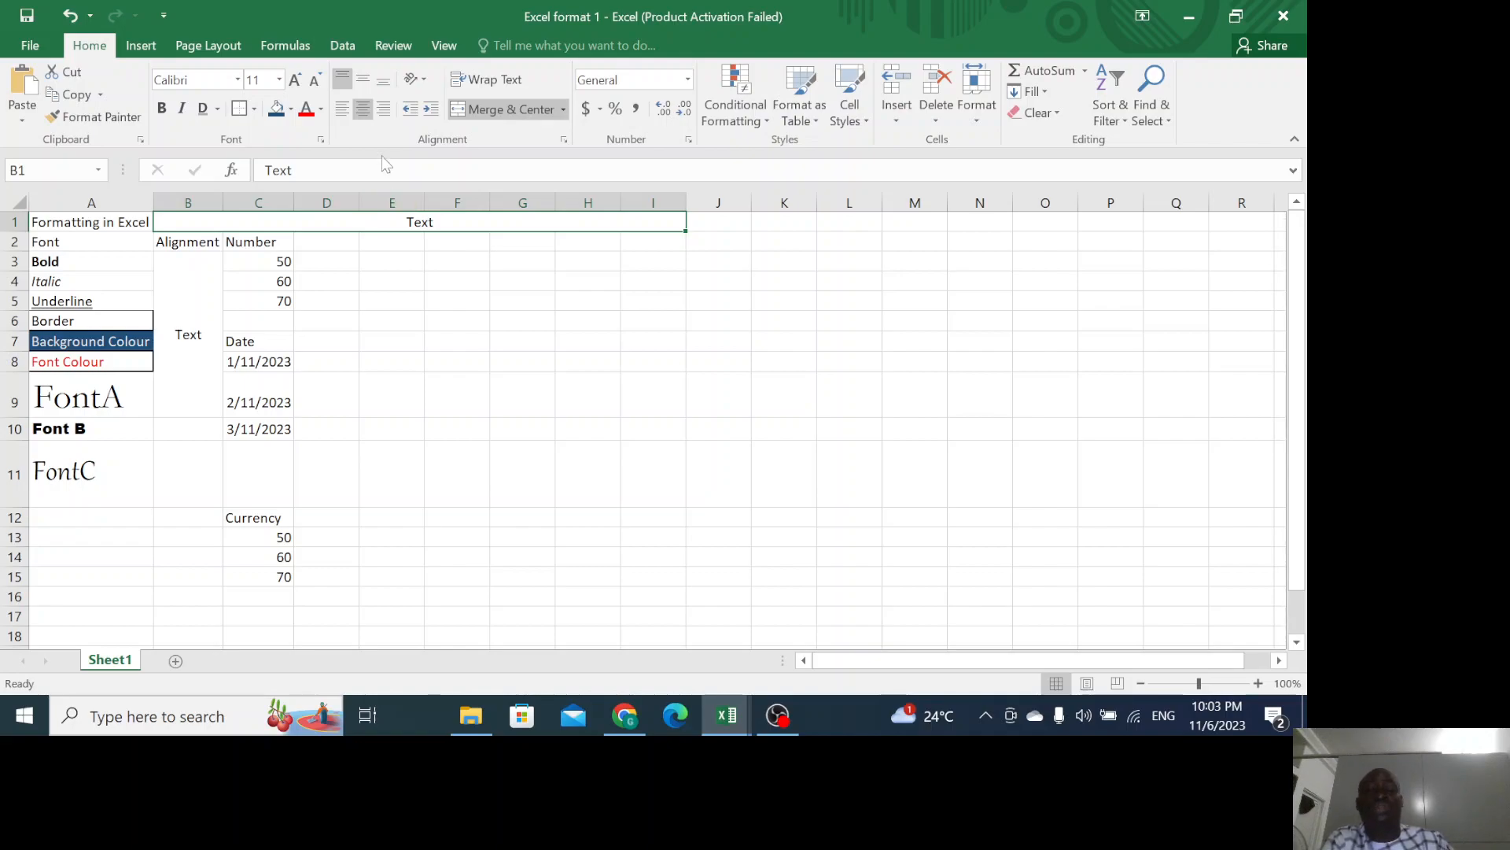
left_click(342, 114)
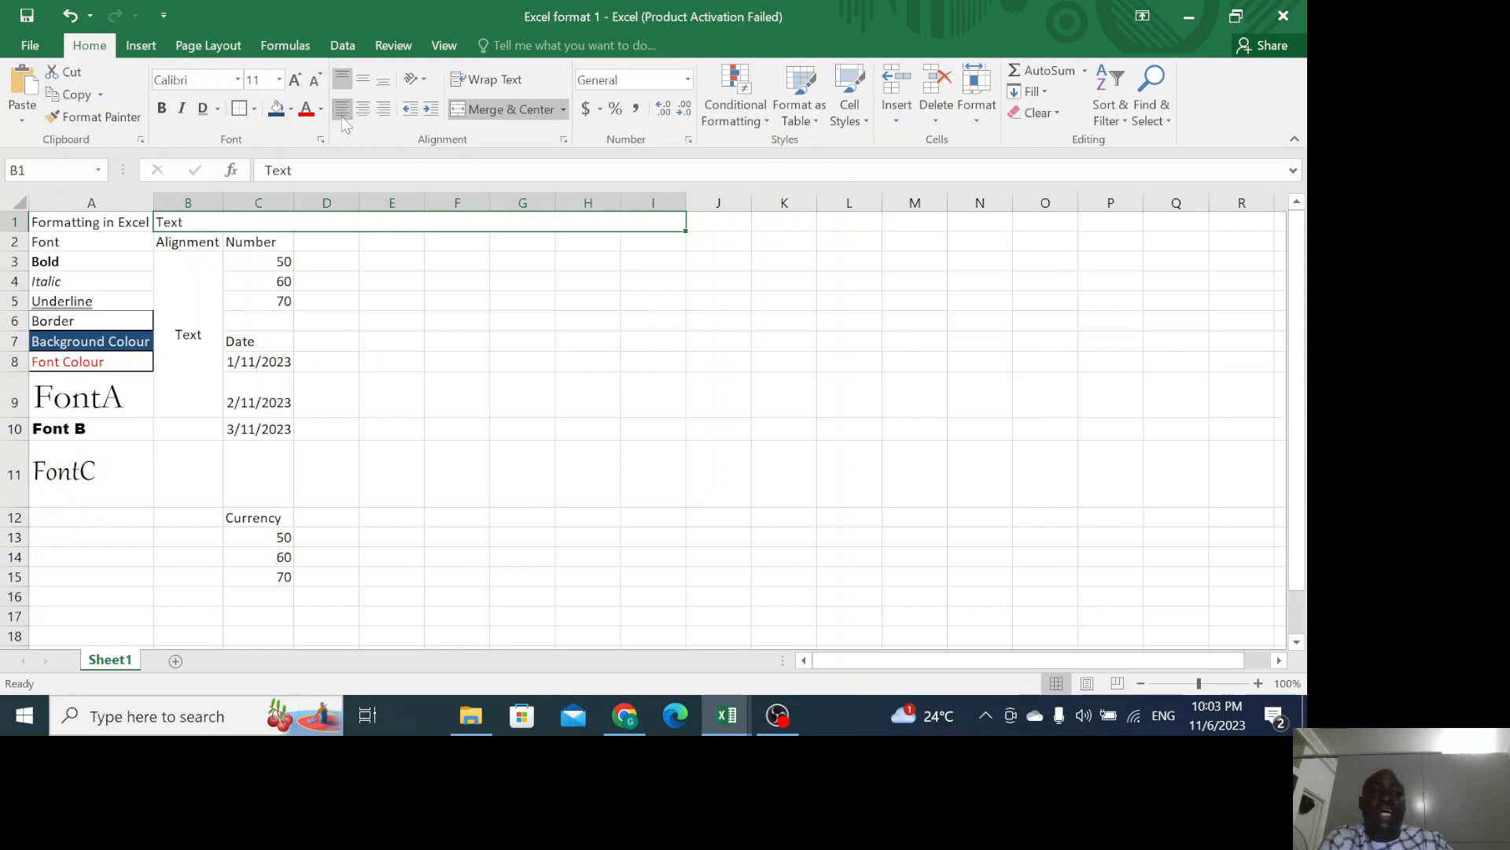
left_click(381, 110)
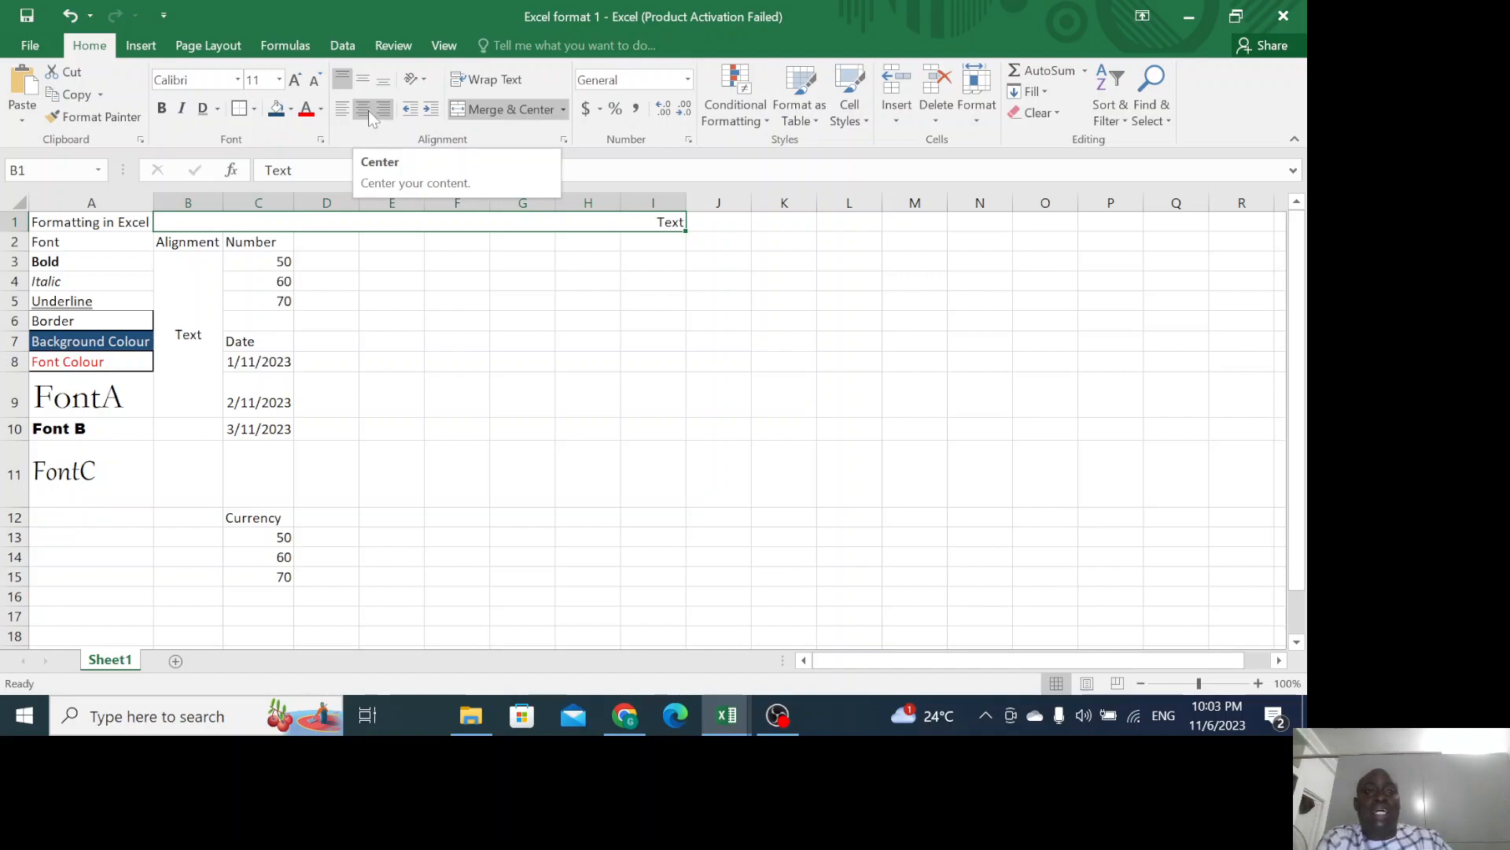
left_click(363, 114)
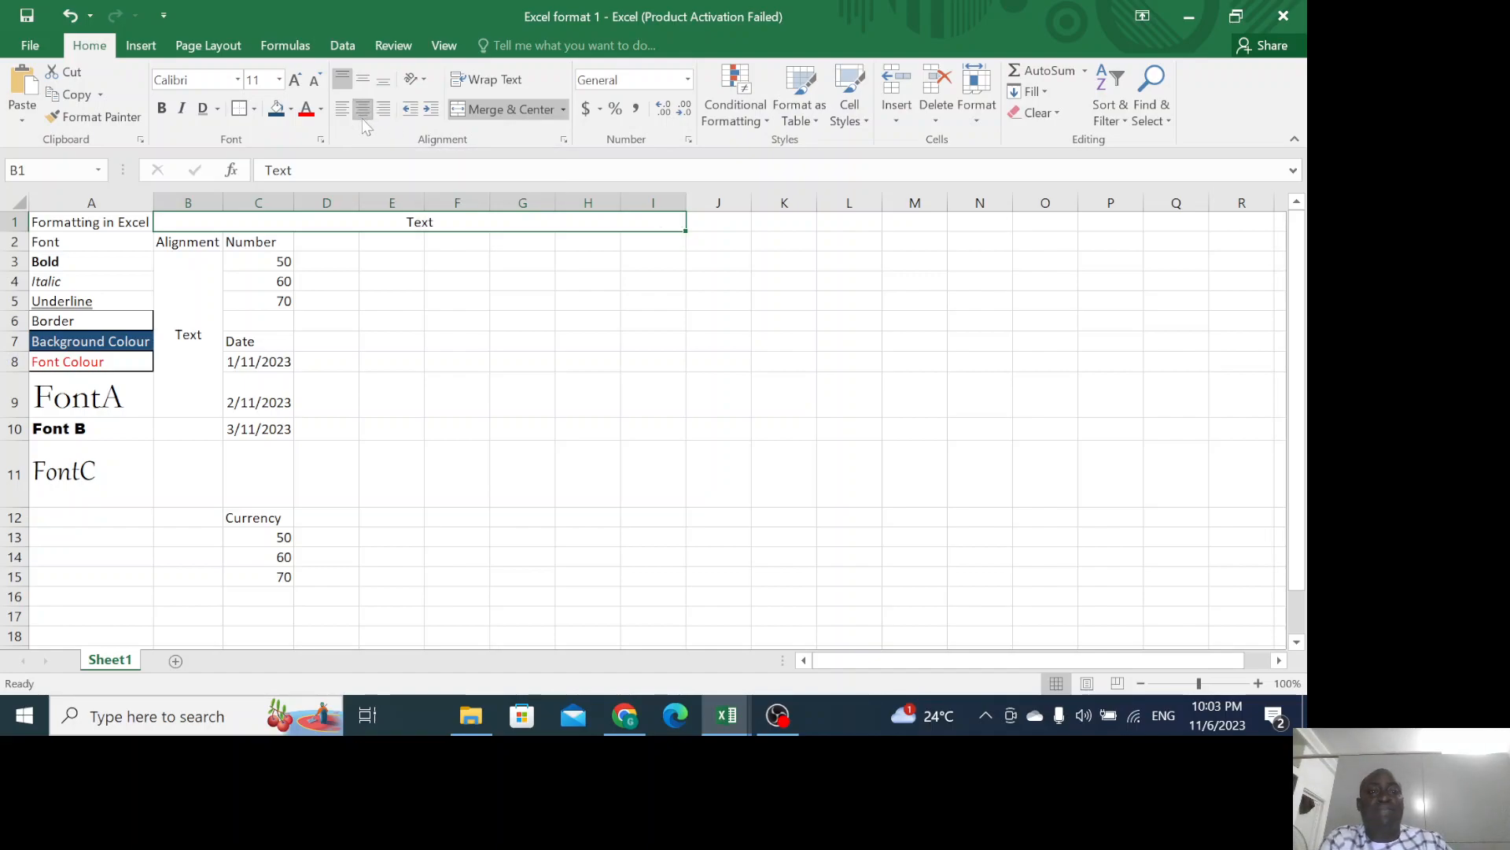
left_click(343, 110)
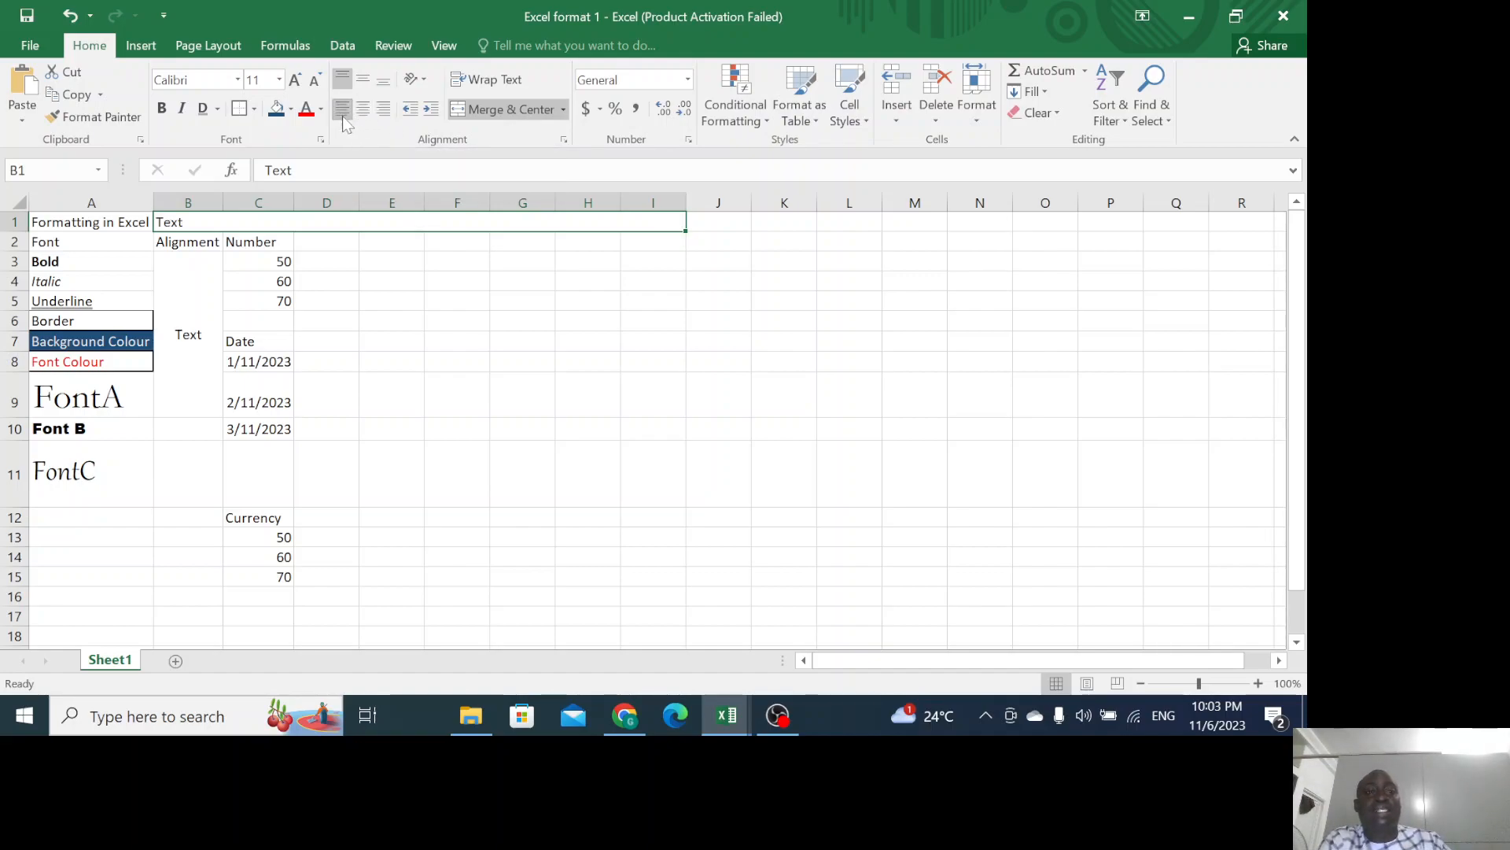
left_click(378, 109)
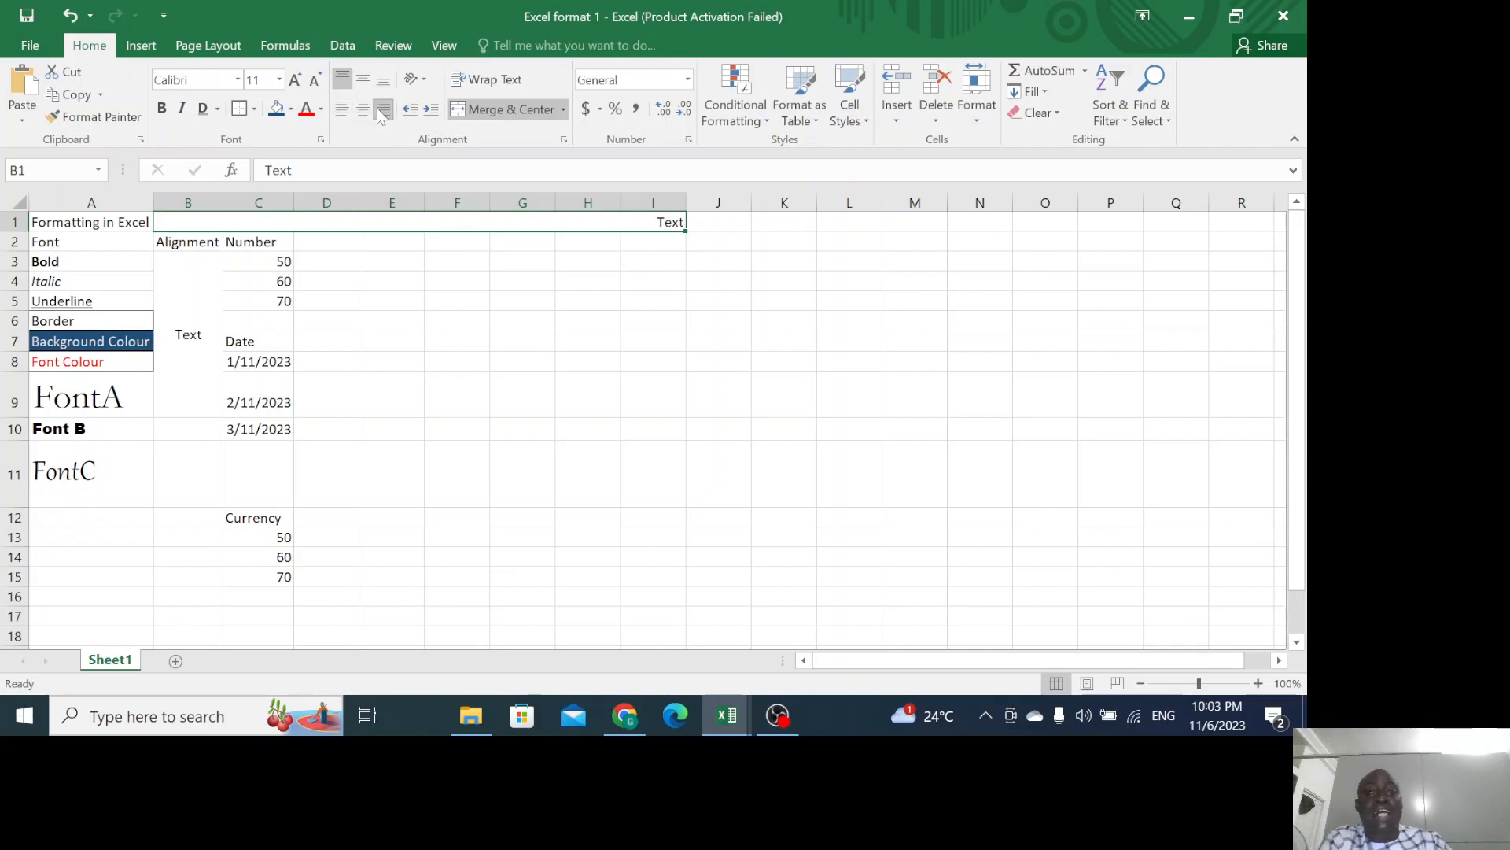
left_click(346, 110)
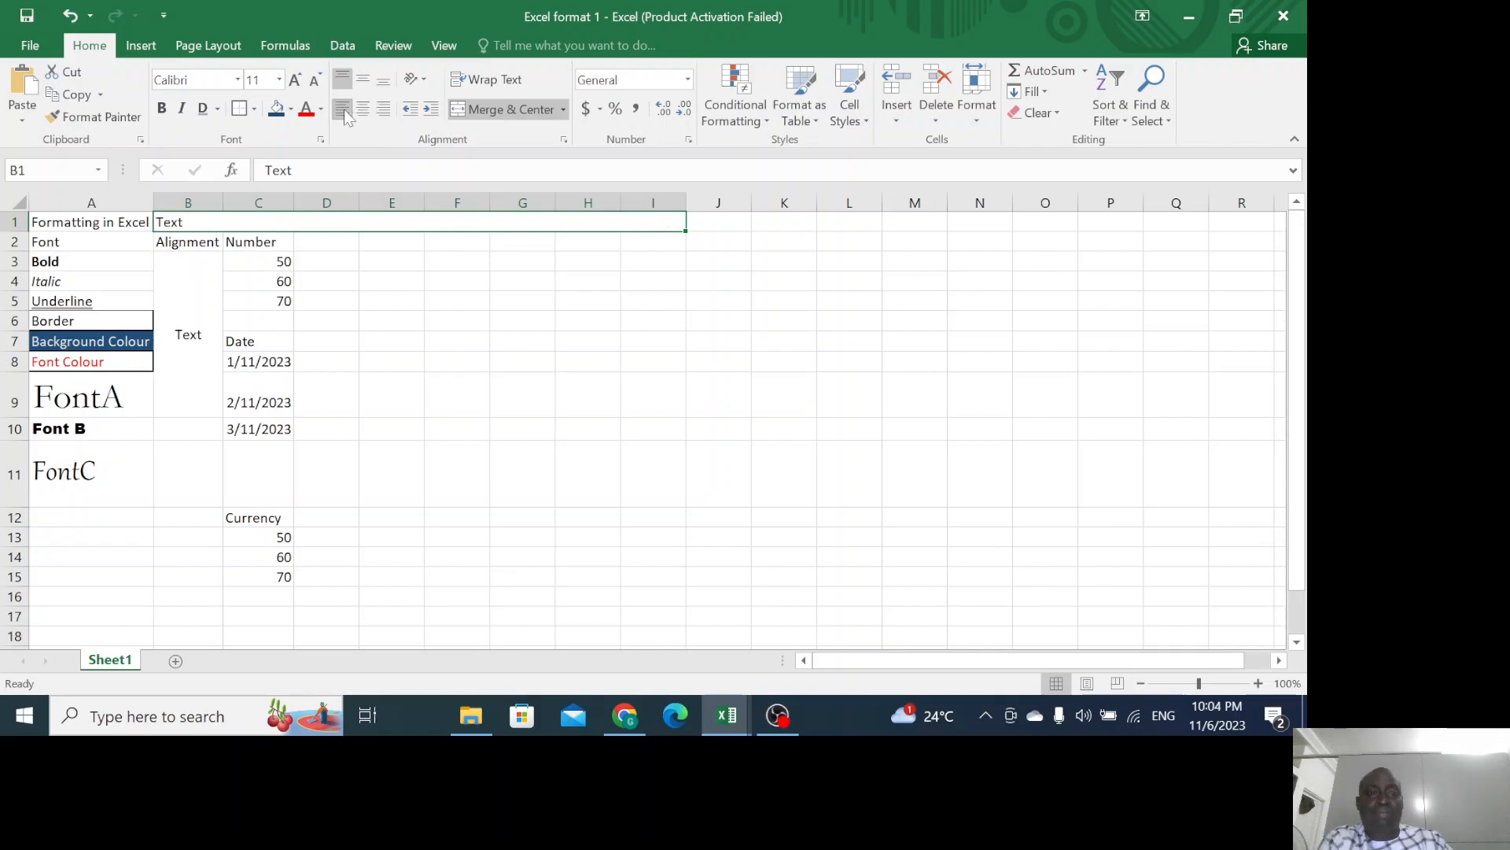
left_click(362, 112)
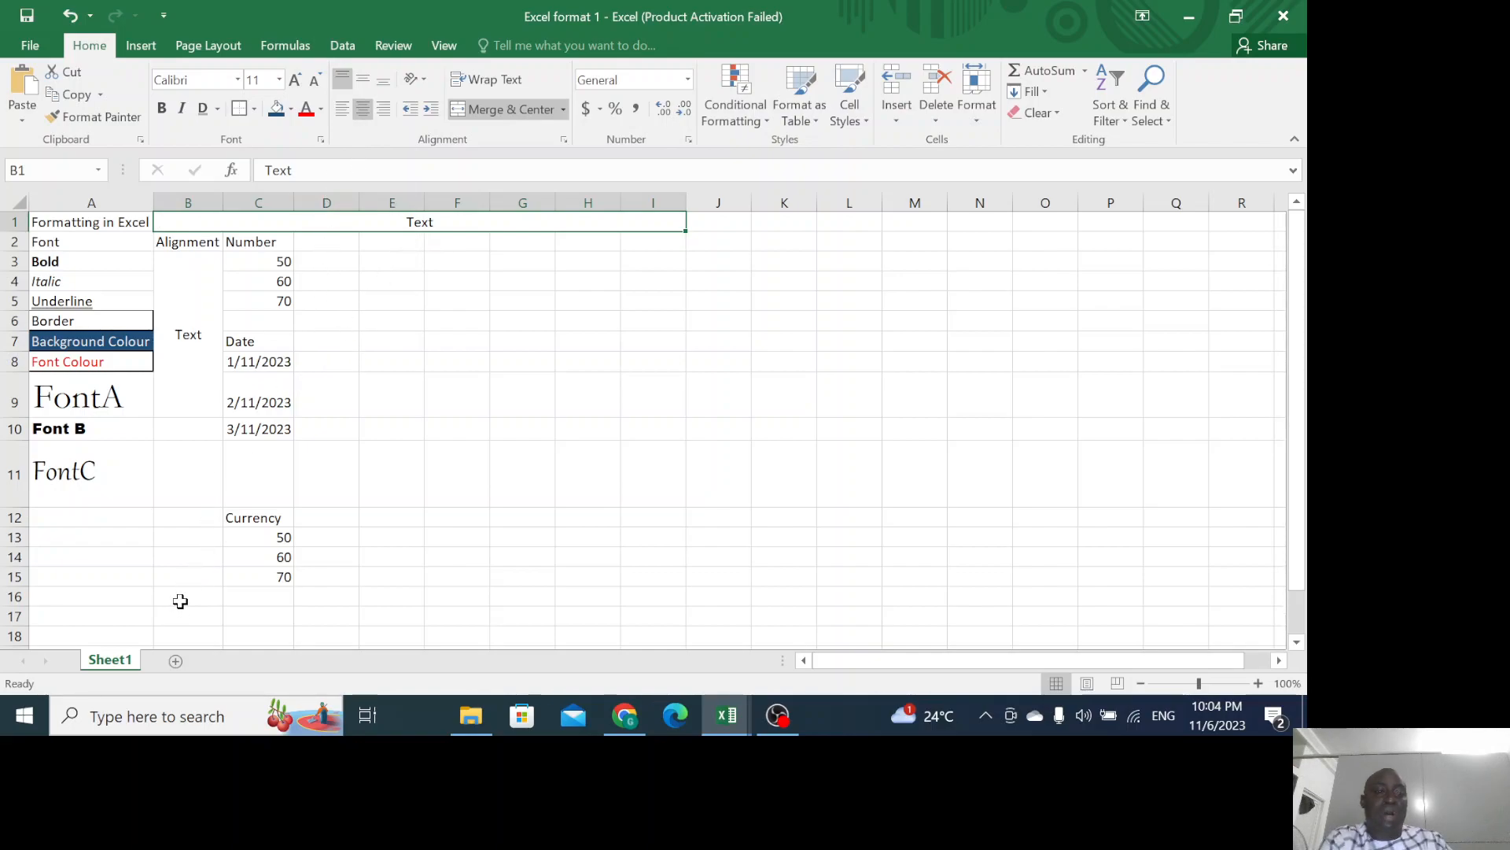
Enter "Text Text Text Text" in B18 and wrap the text within the cell.
scroll(178, 603, "down", 2)
left_click(186, 484)
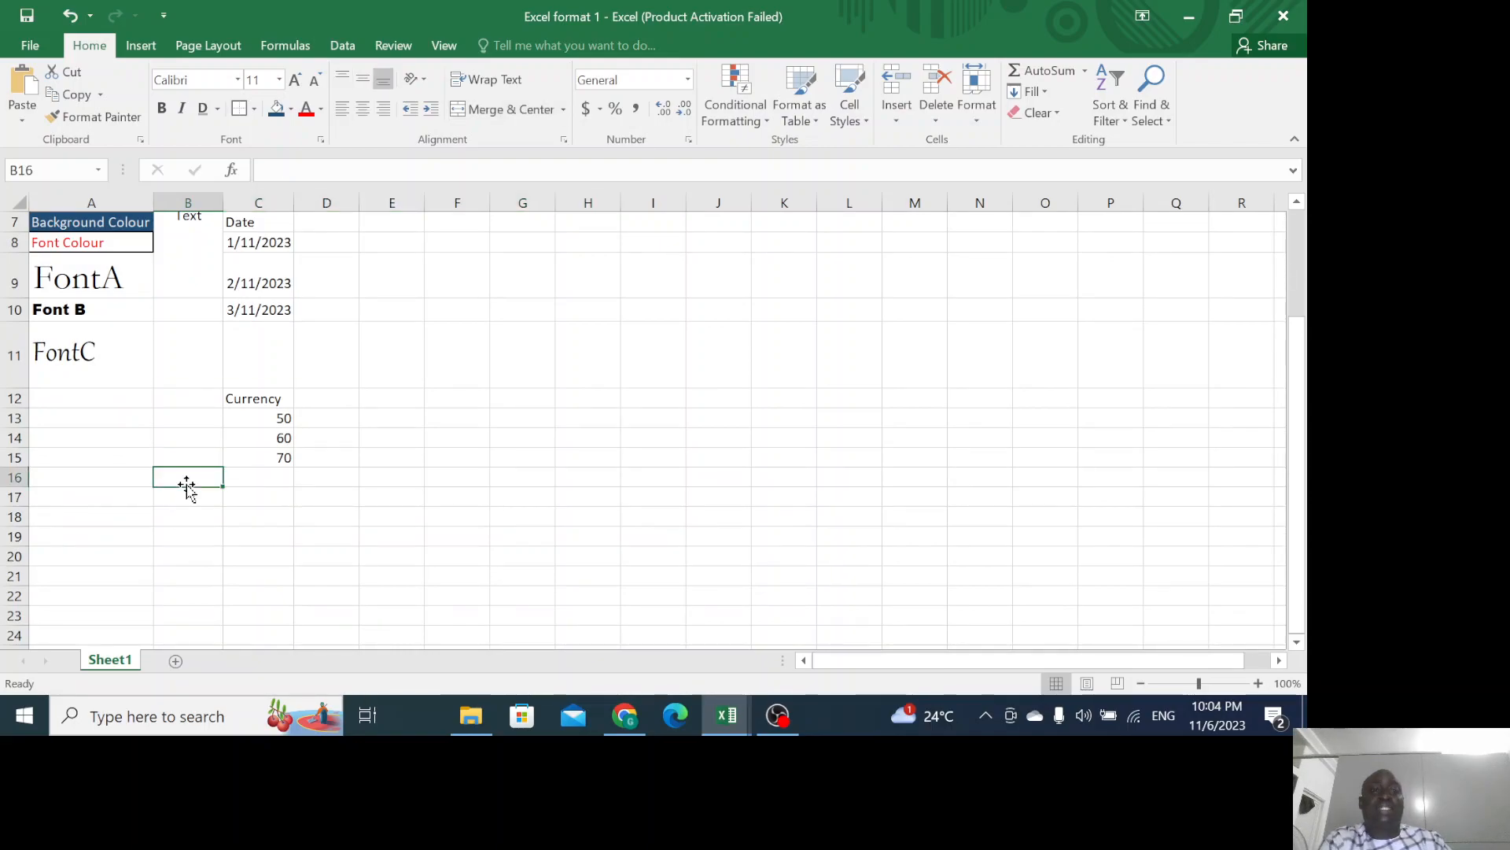
left_click(172, 516)
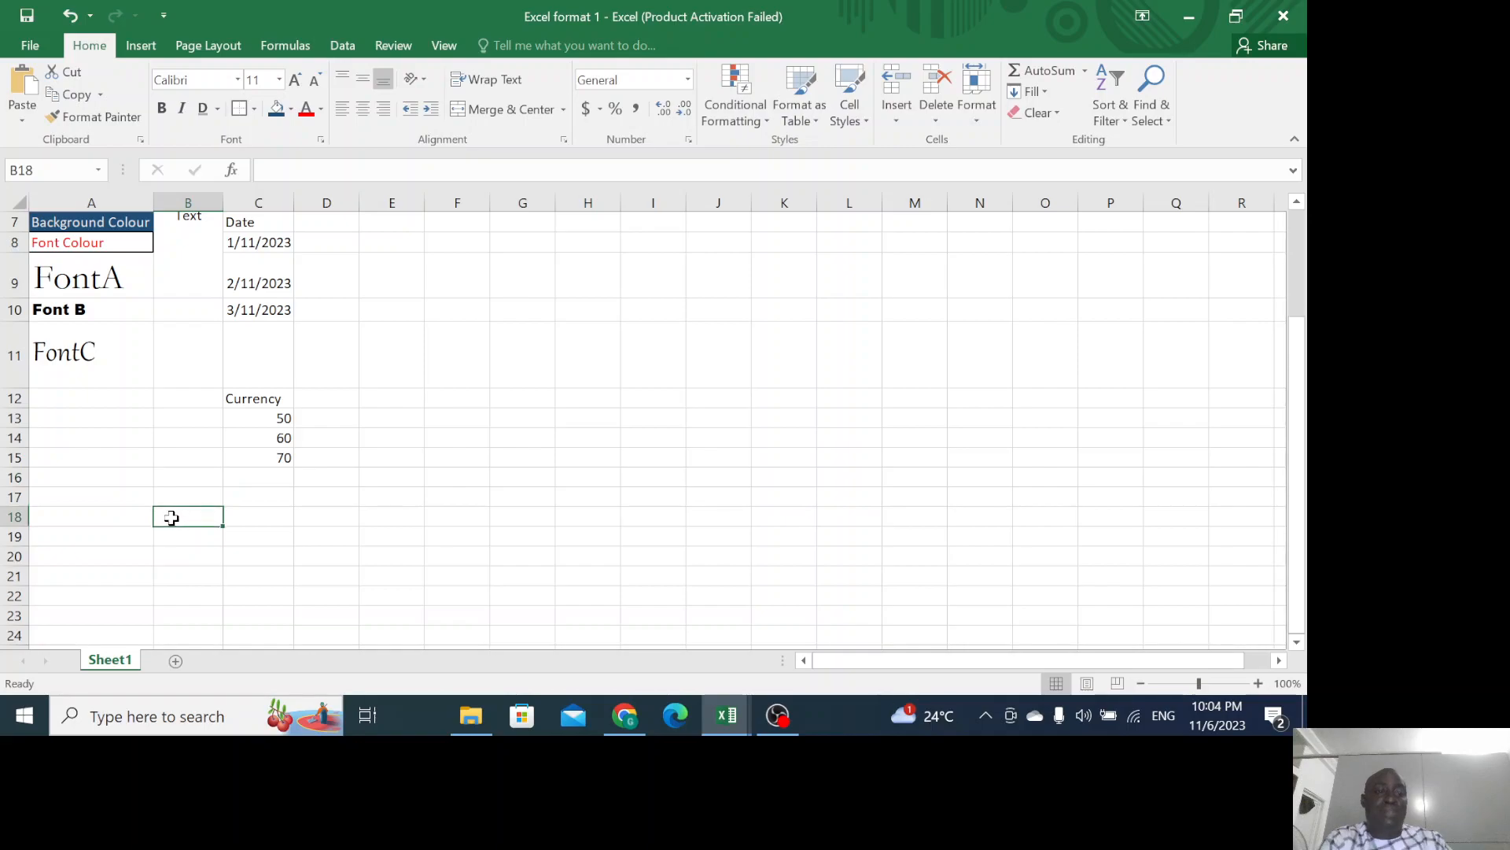
type("T")
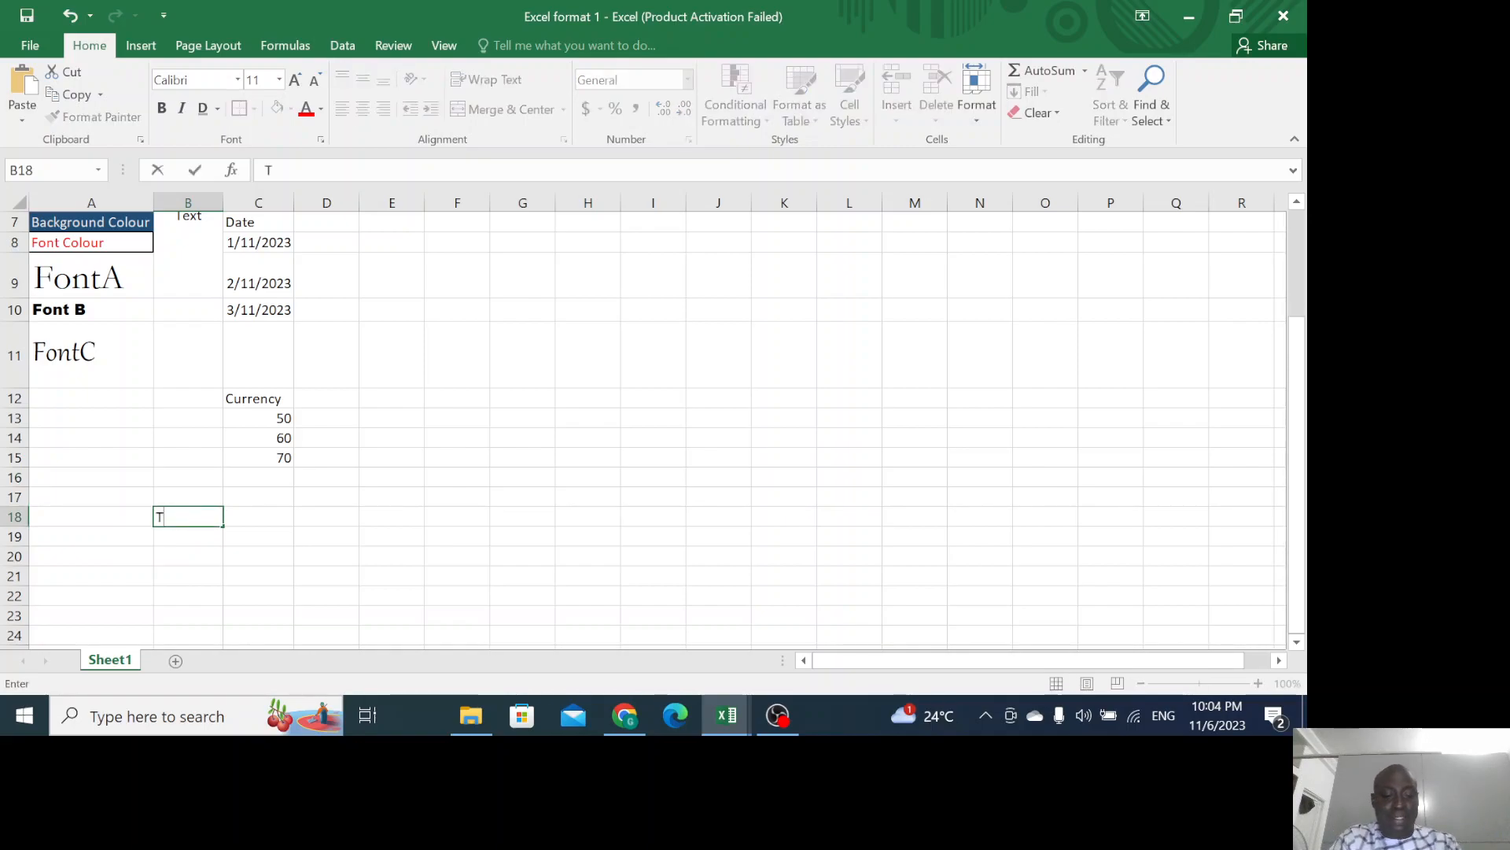
type("ext T")
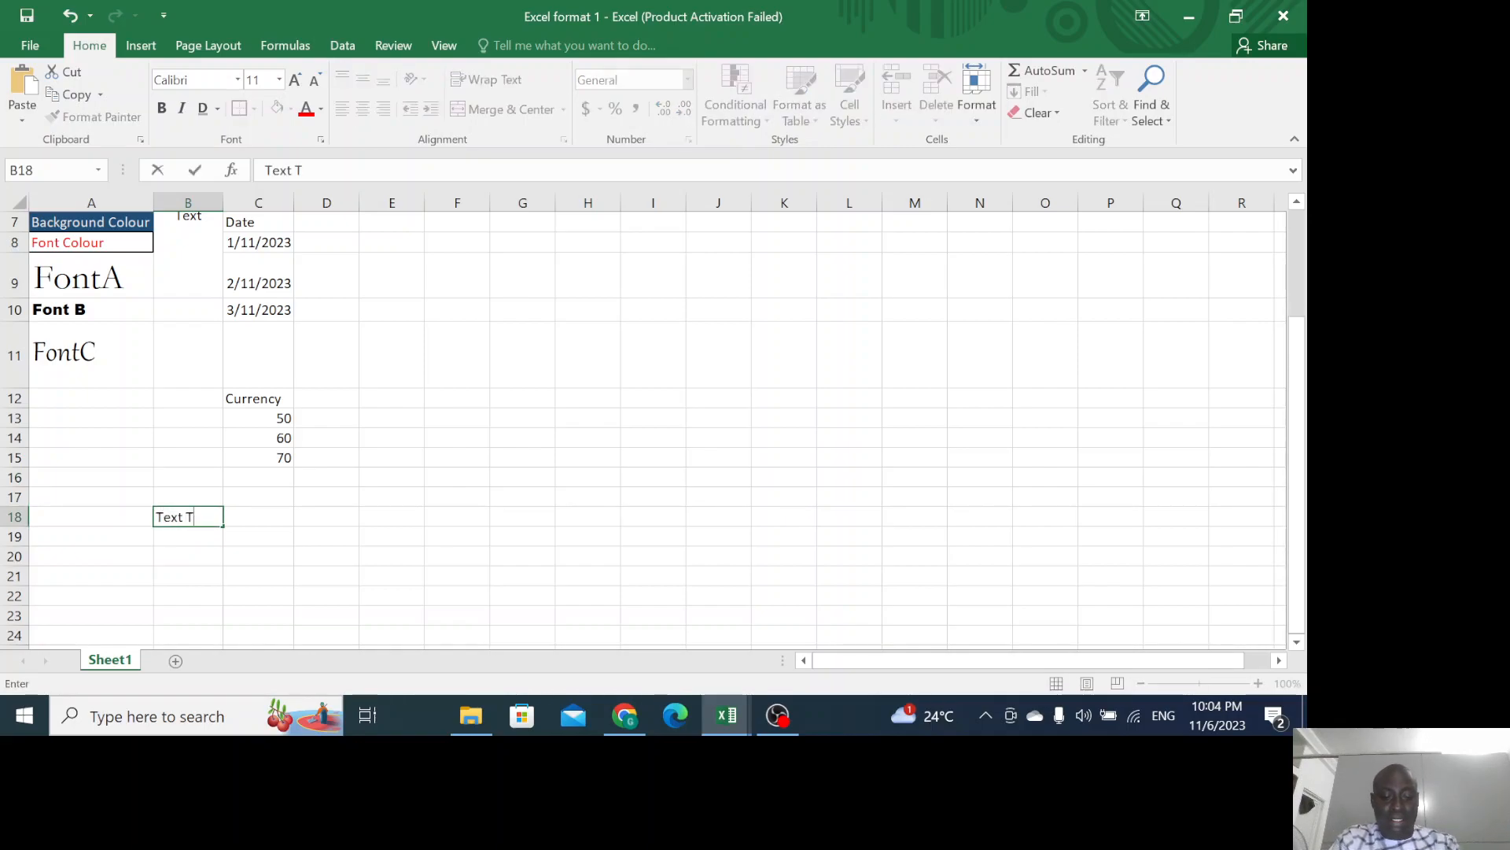
type("ext Text Text")
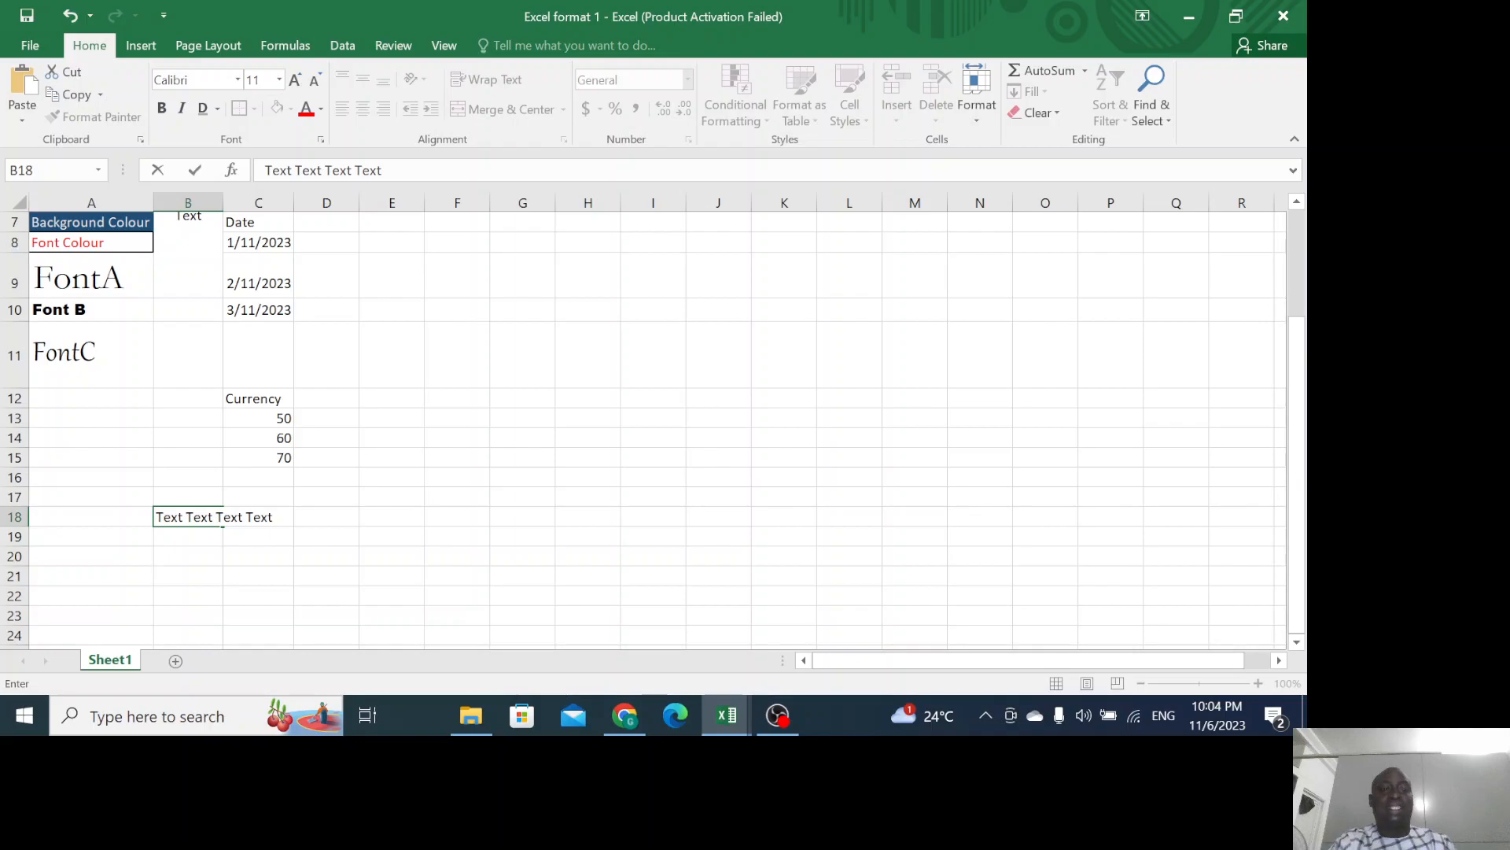
left_click(124, 515)
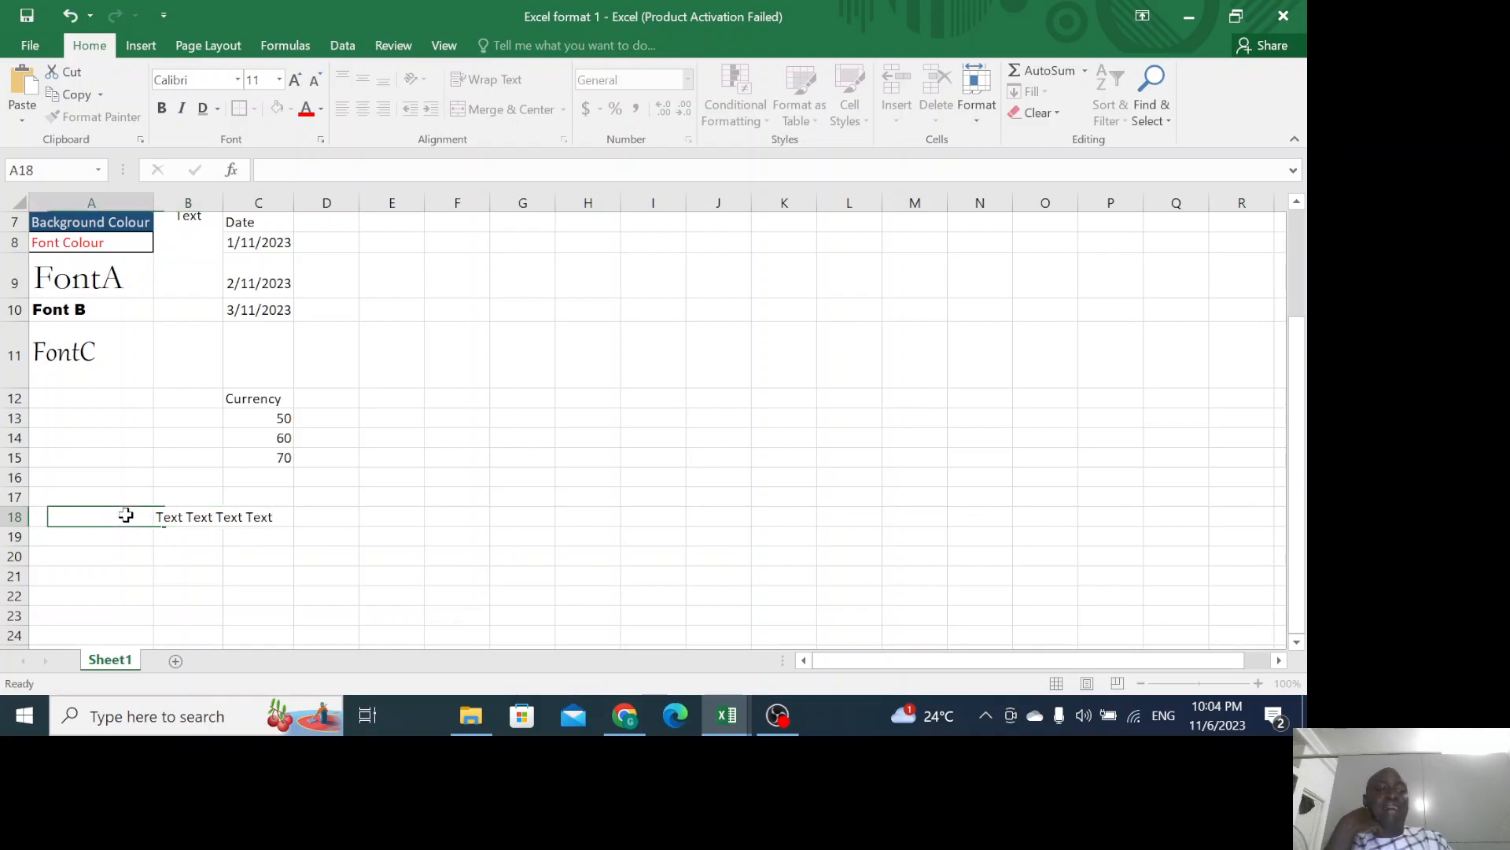
left_click(185, 517)
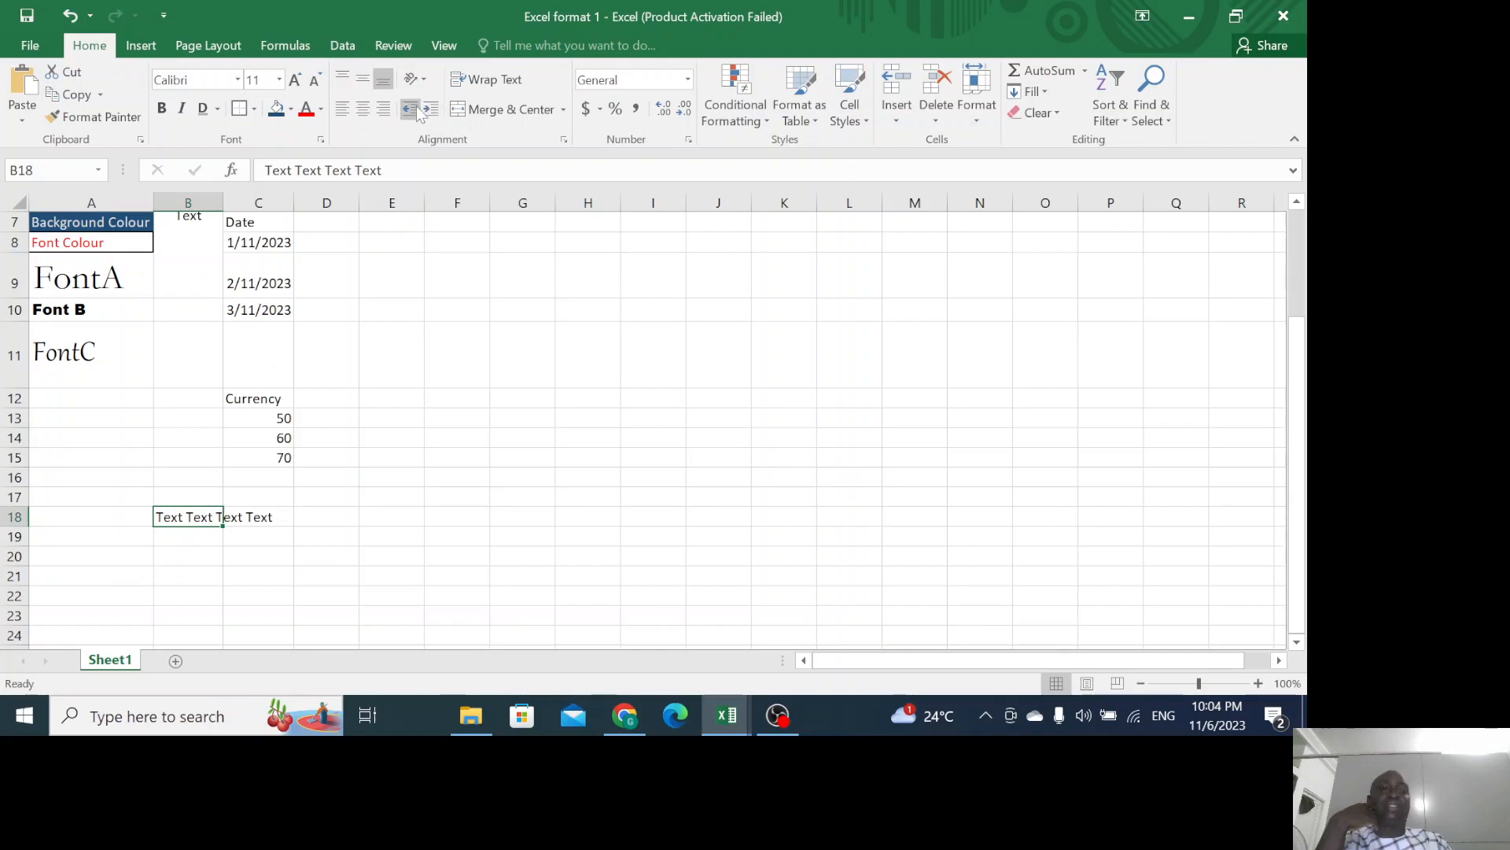
left_click(483, 80)
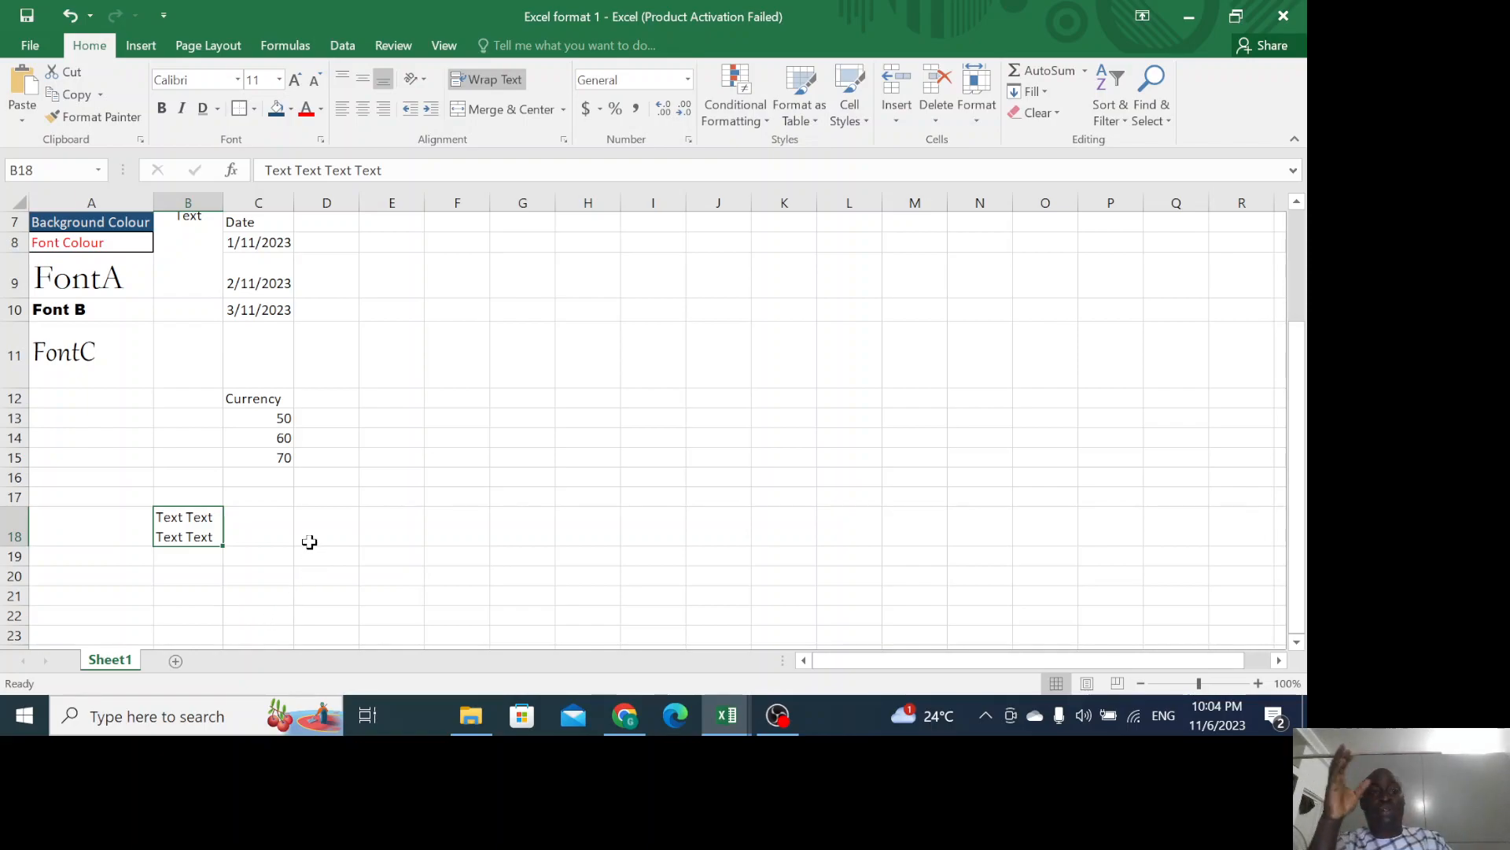
Select the numbers in C3:C5 and view the available number format categories without applying one.
scroll(308, 551, "up", 2)
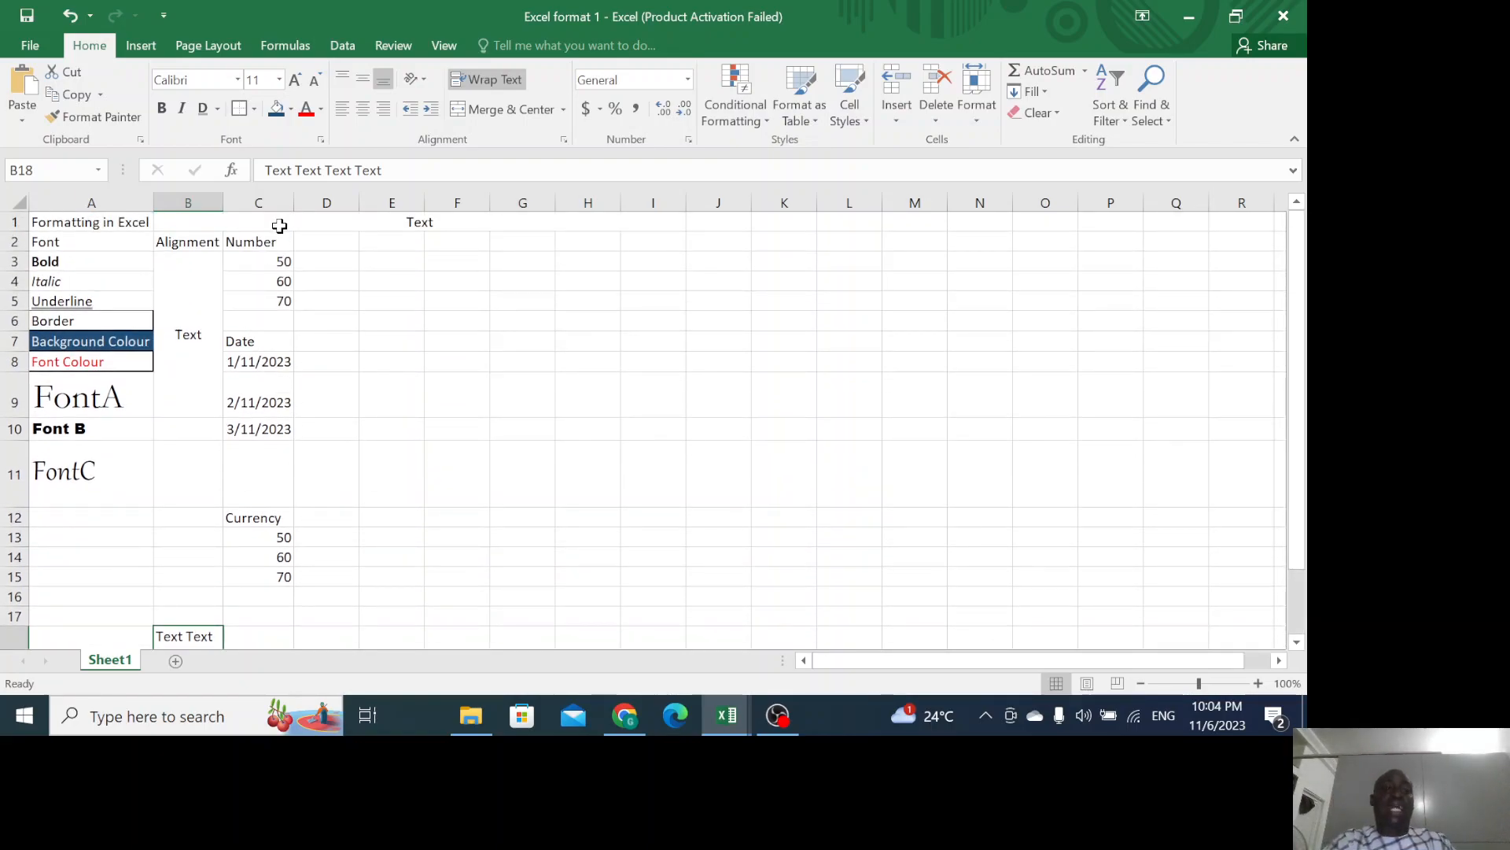
left_click(247, 257)
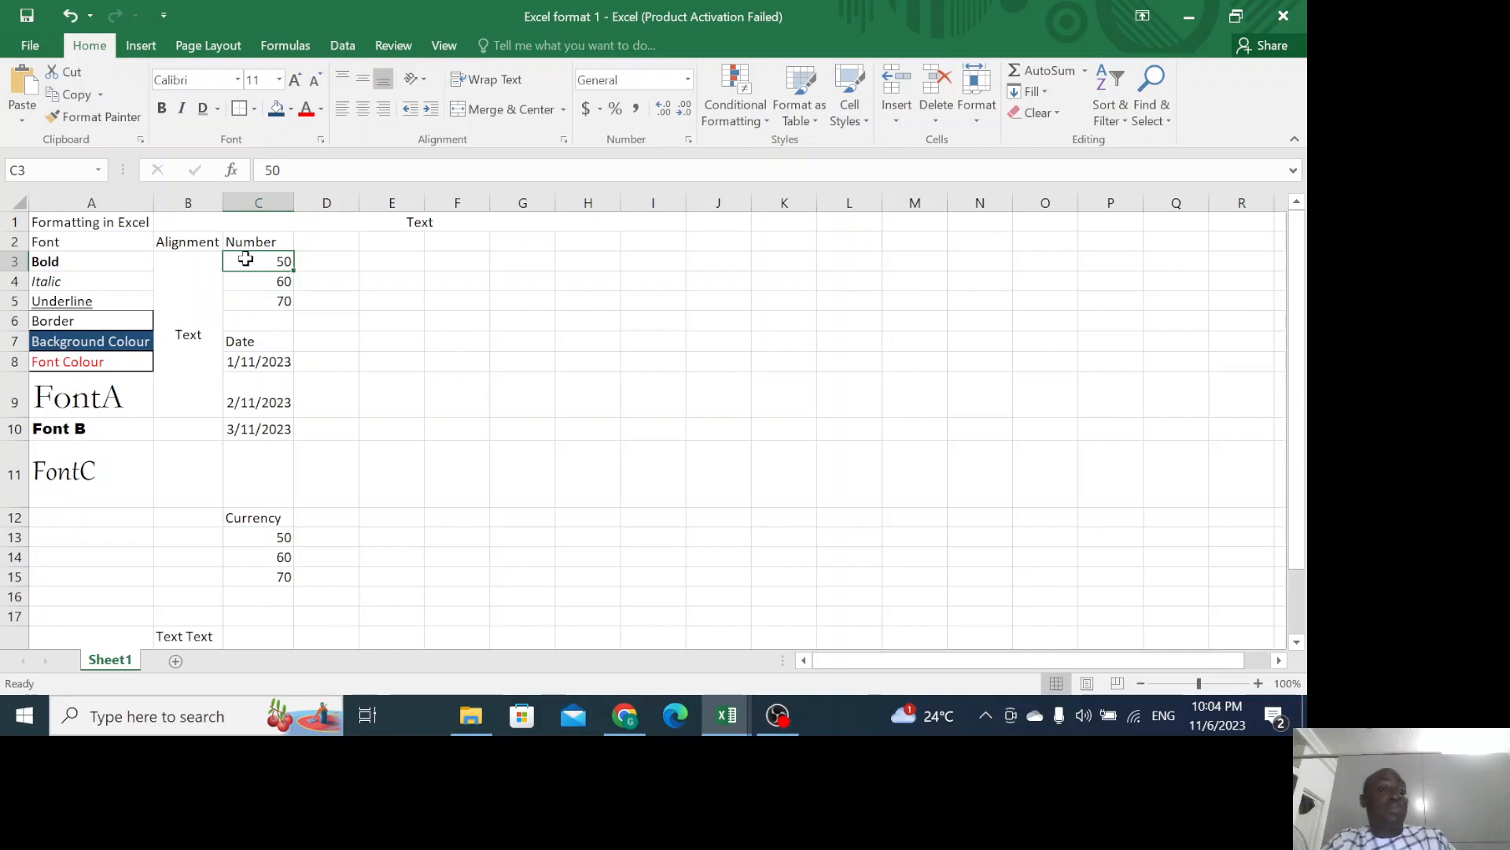
left_click_drag(246, 258, 238, 299)
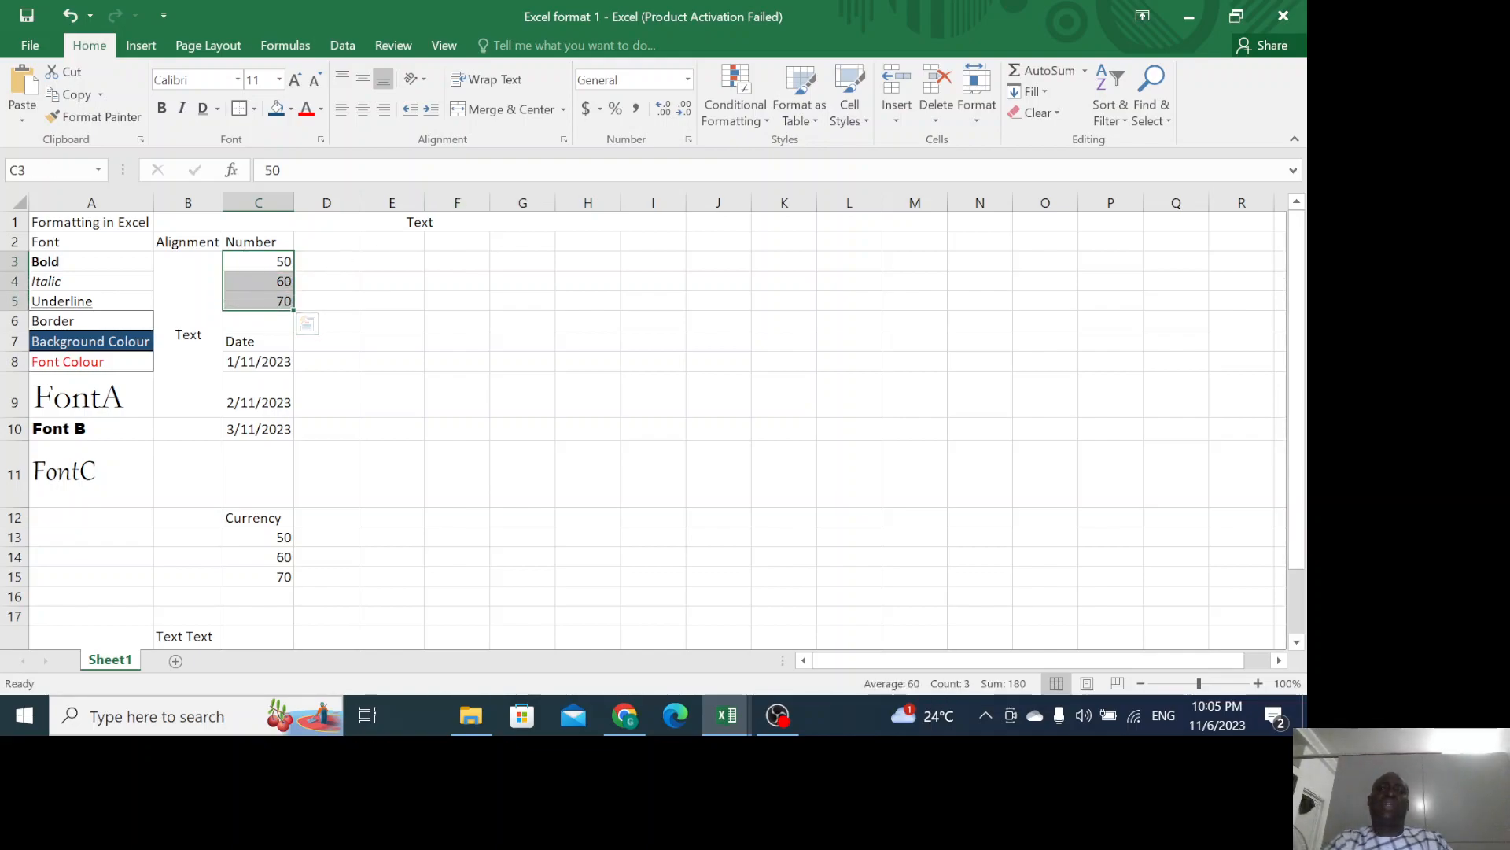
left_click(563, 140)
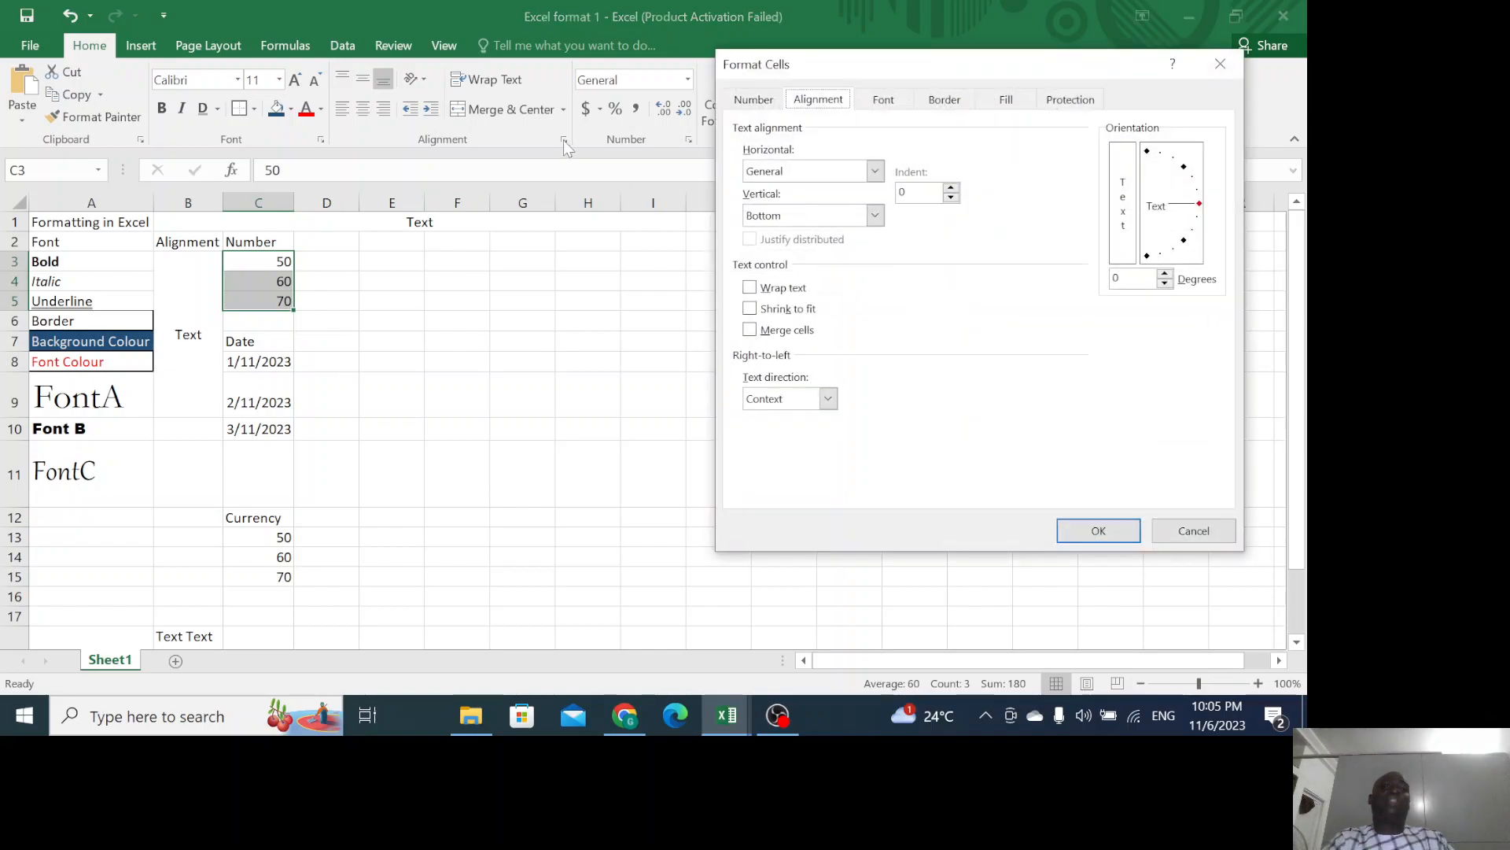
left_click(753, 101)
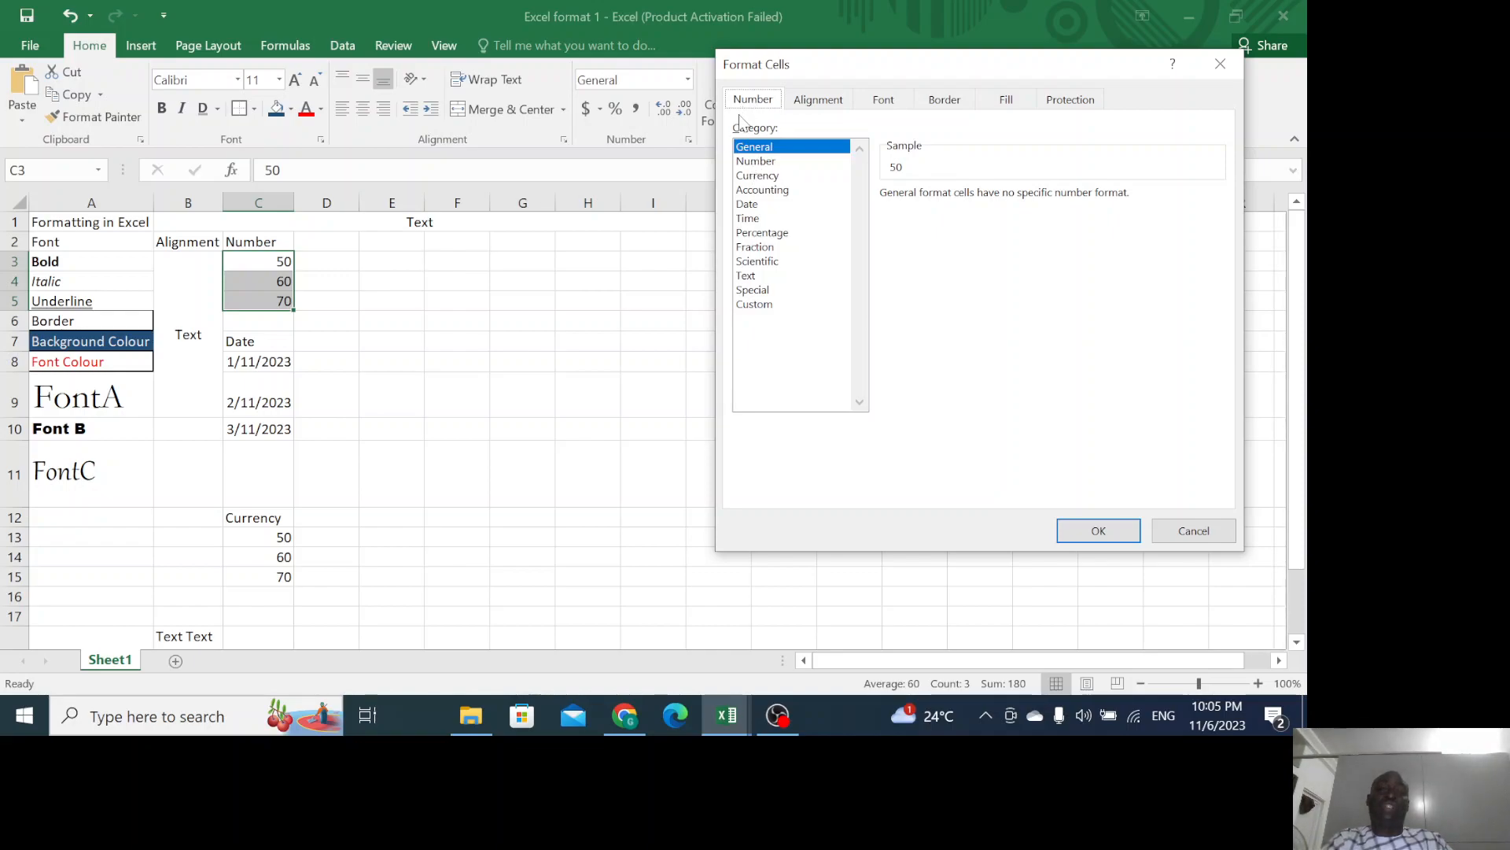
left_click(1221, 64)
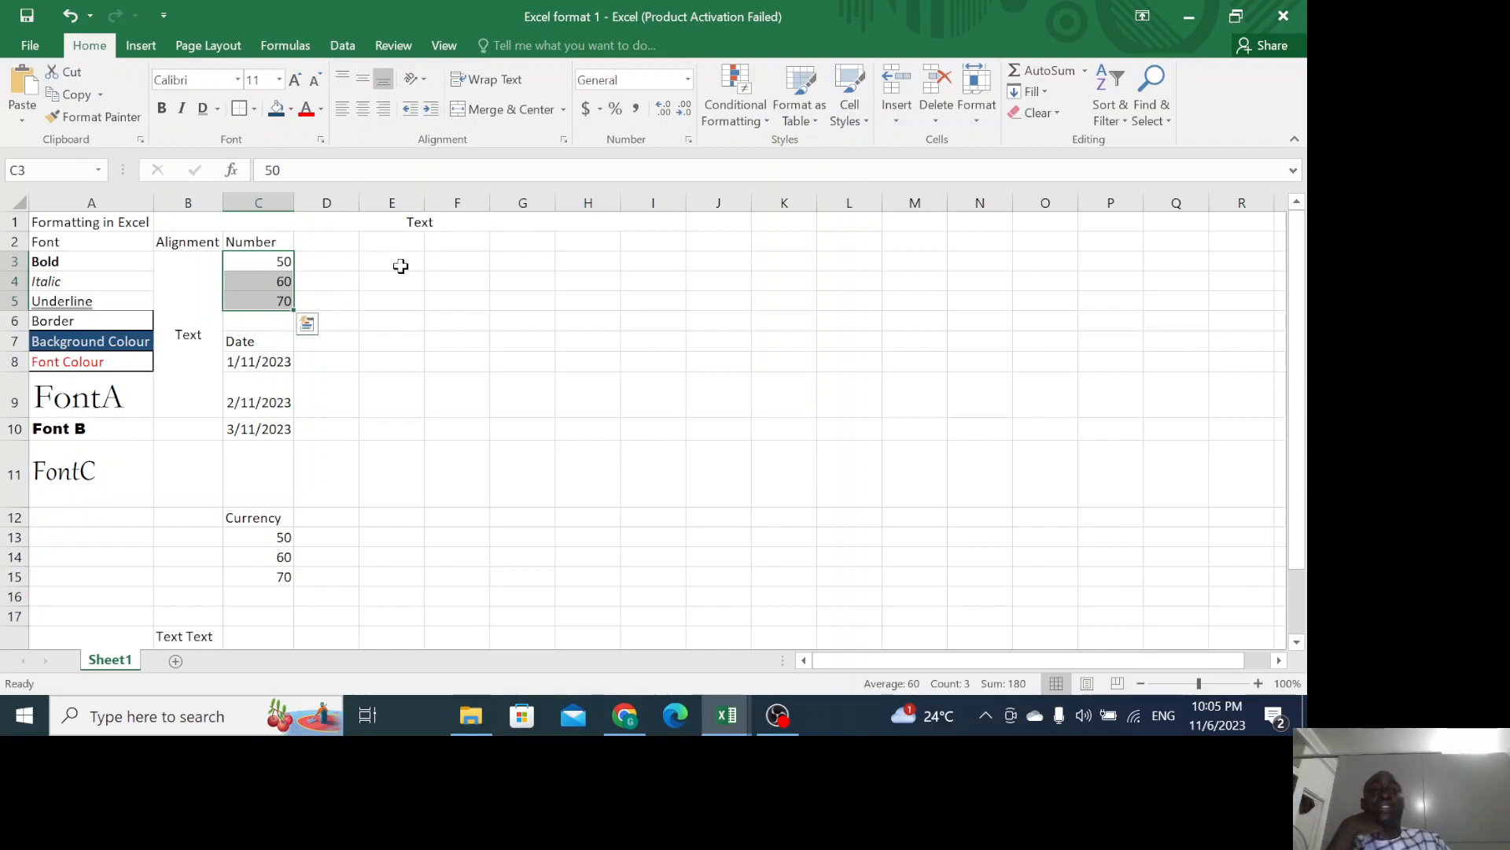
Format the values in C3:C5 as Number with 2 decimal places.
left_click(564, 140)
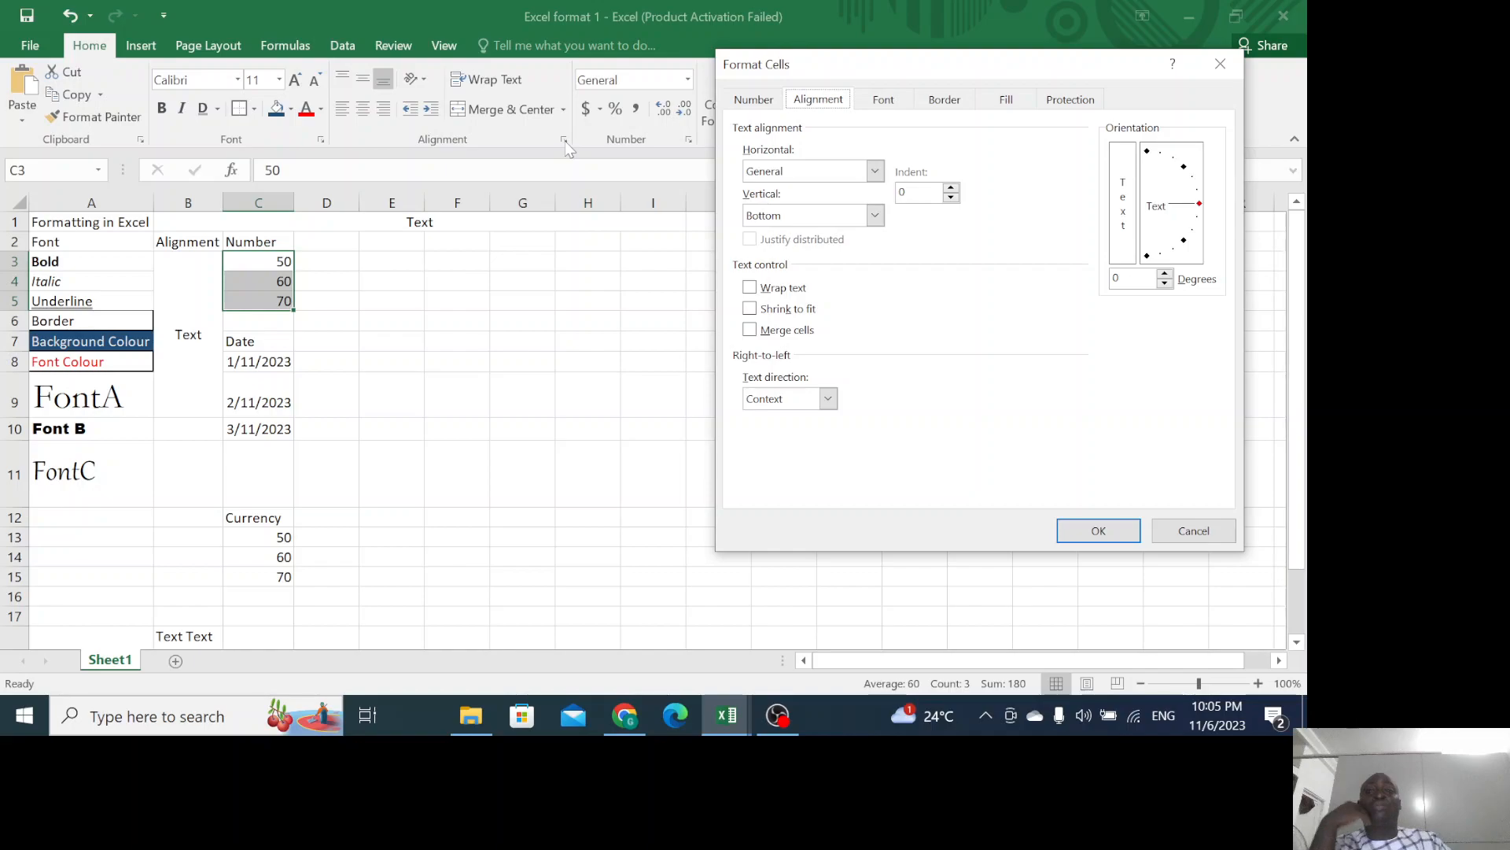
left_click(758, 99)
left_click(761, 161)
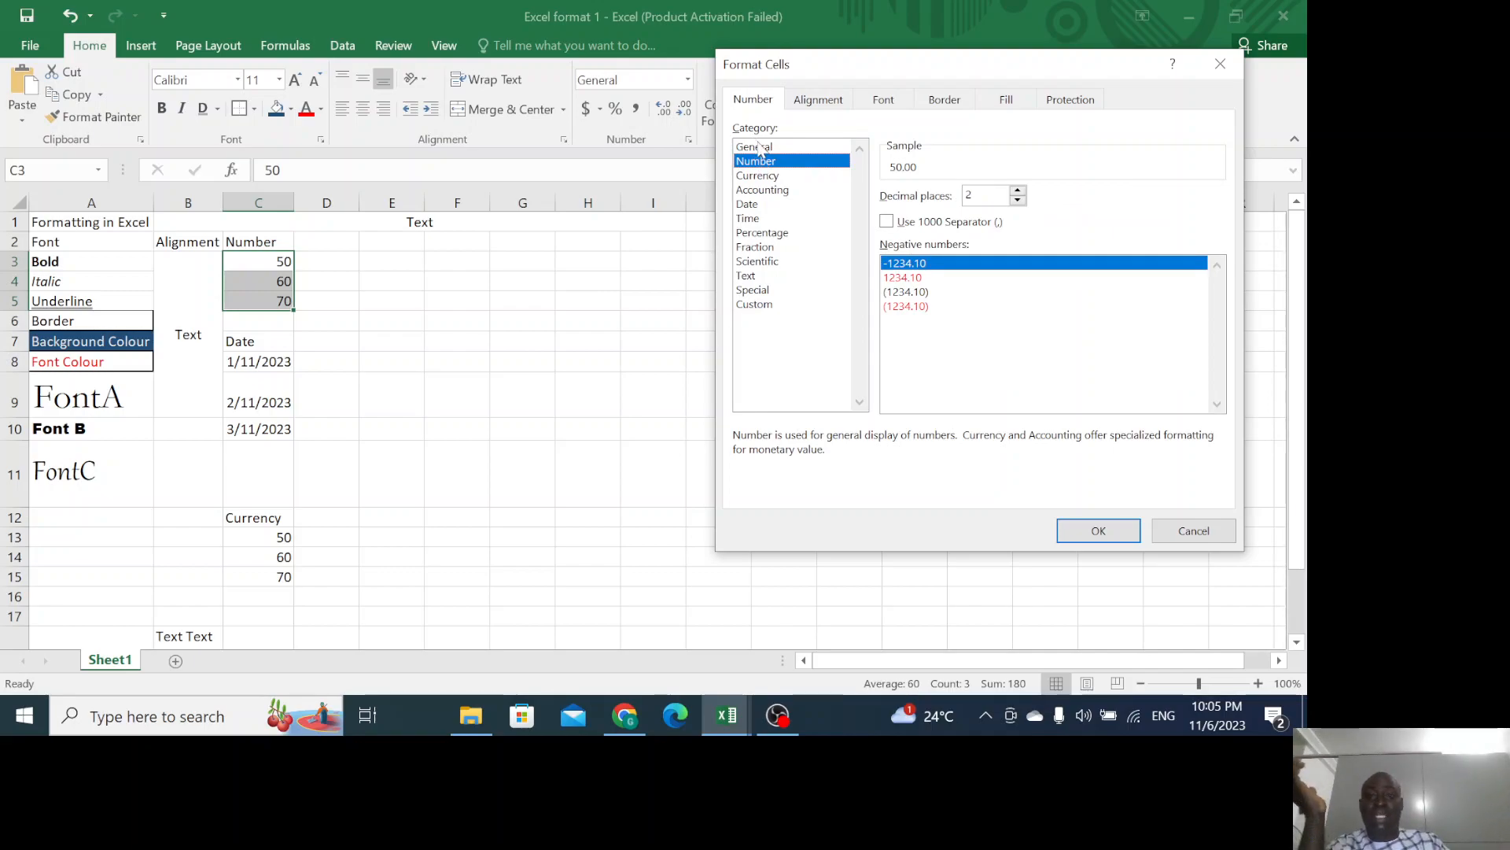
left_click(761, 148)
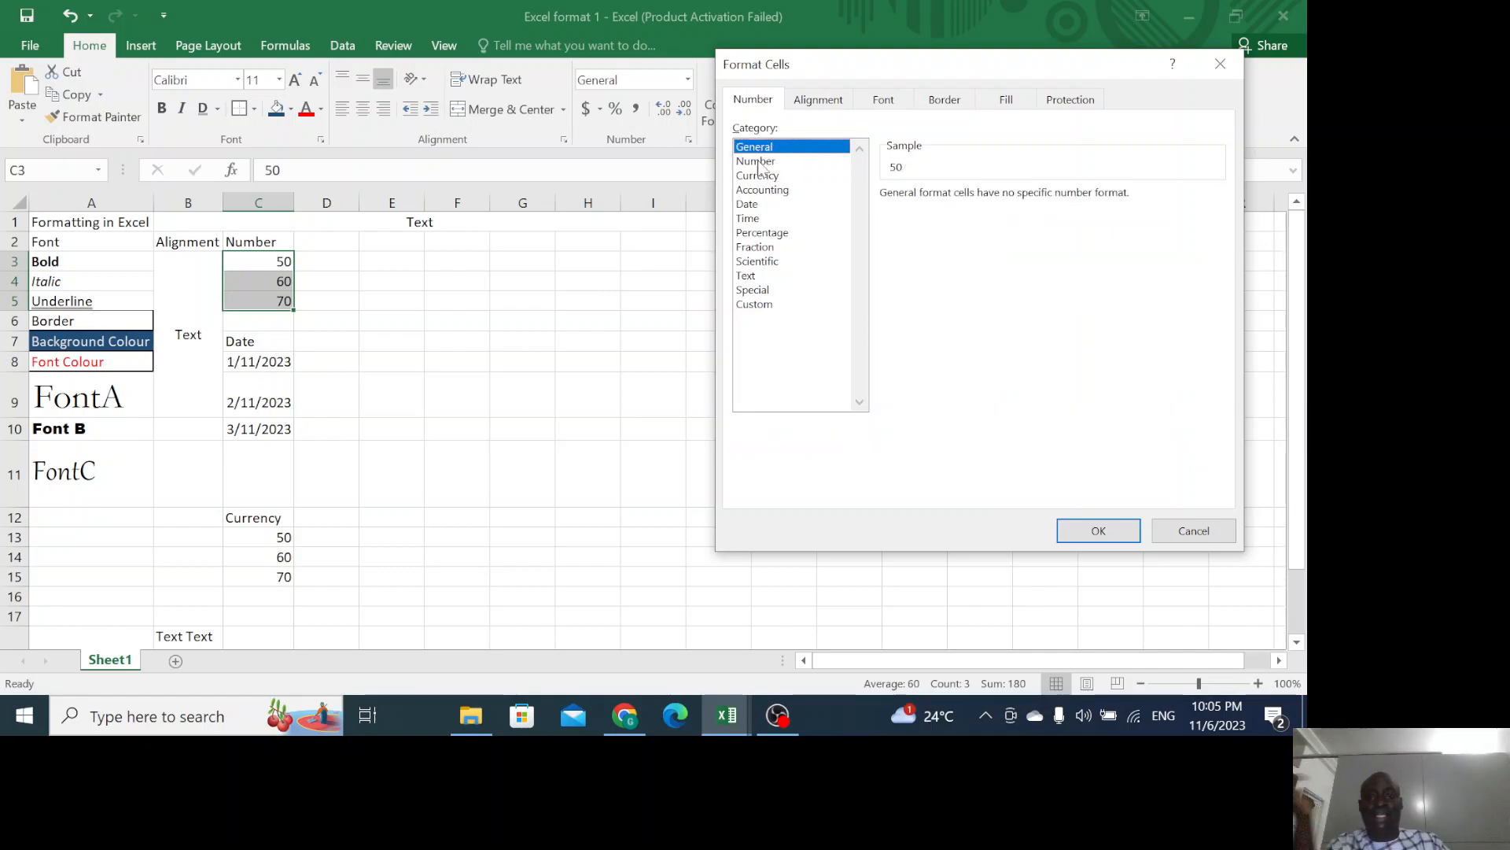
left_click(758, 161)
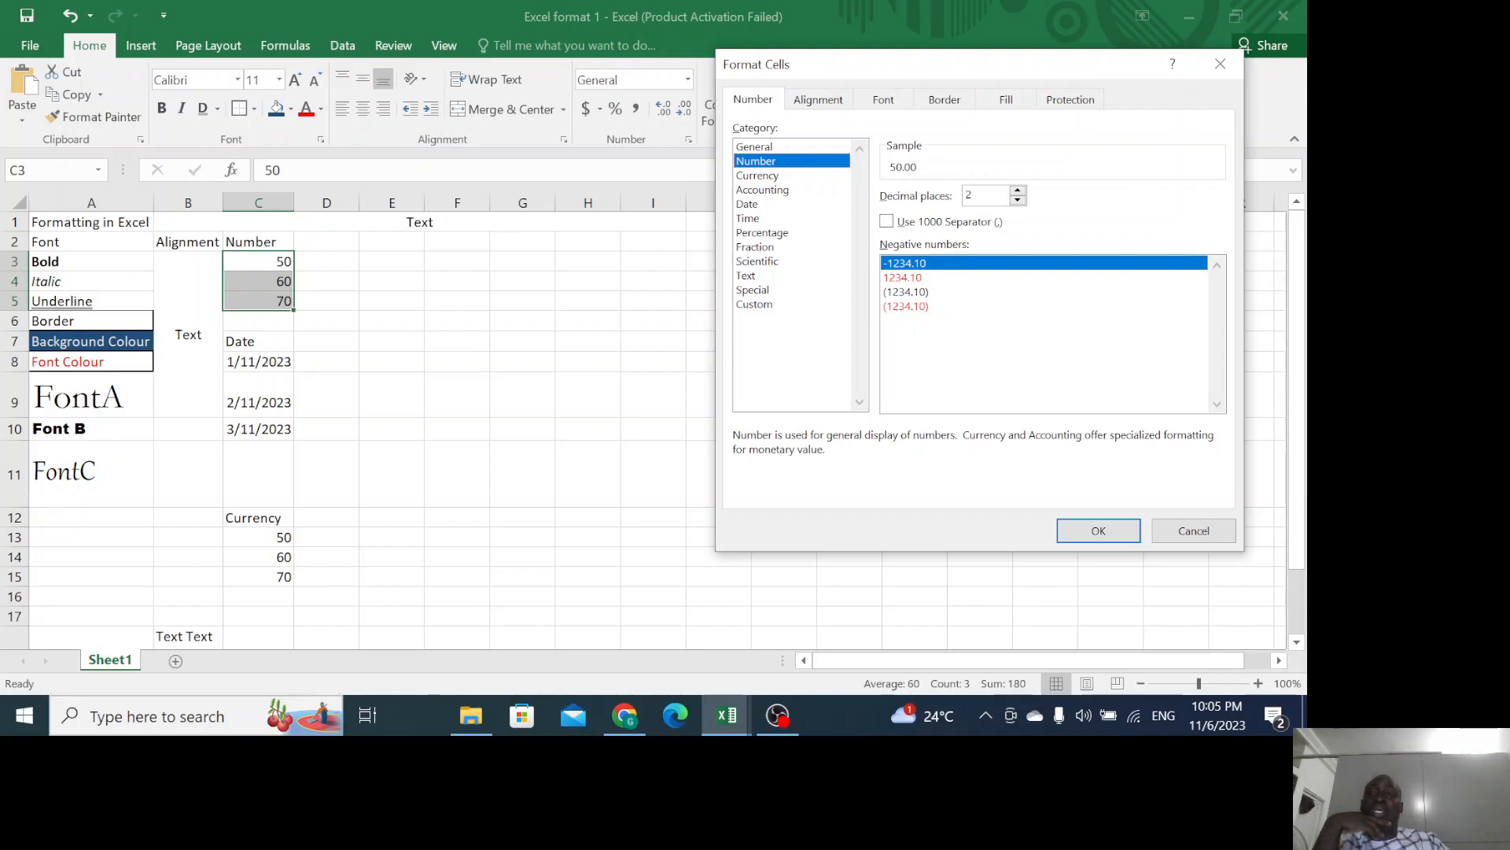
left_click(1018, 190)
left_click(1017, 191)
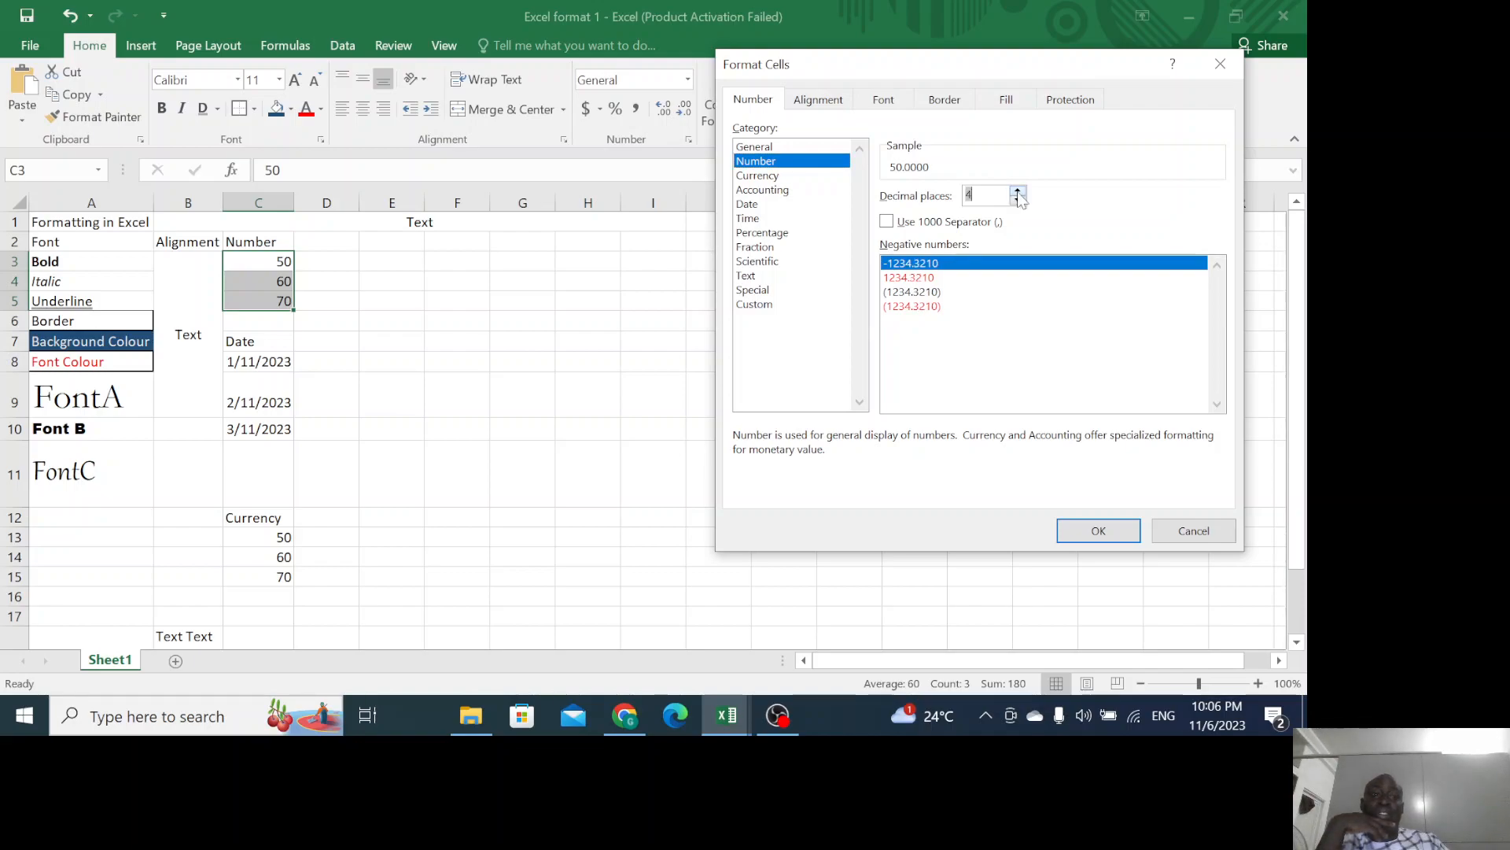
left_click(1018, 198)
left_click(1017, 198)
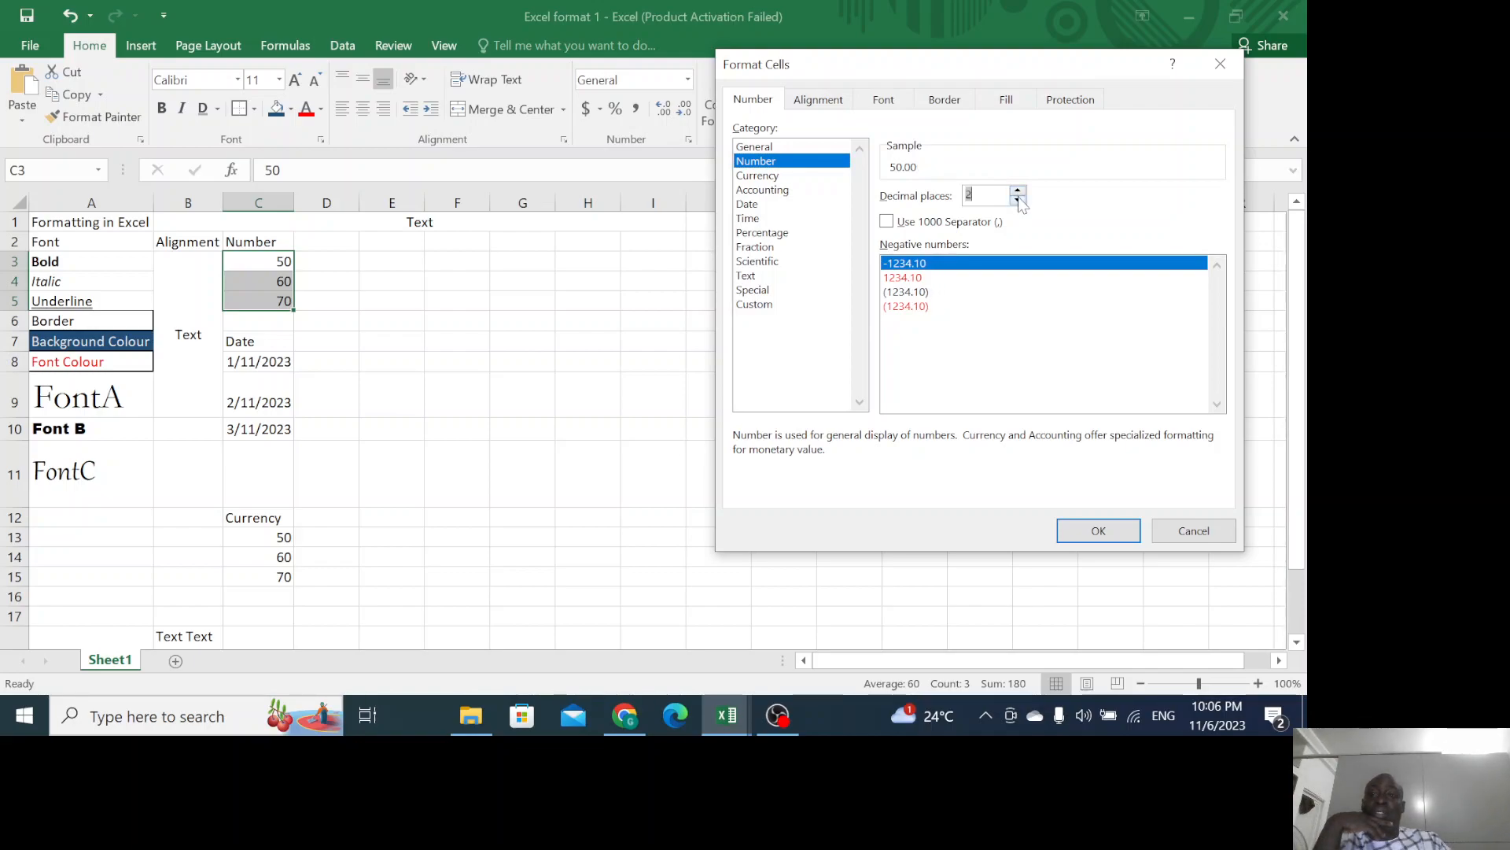
left_click(1080, 534)
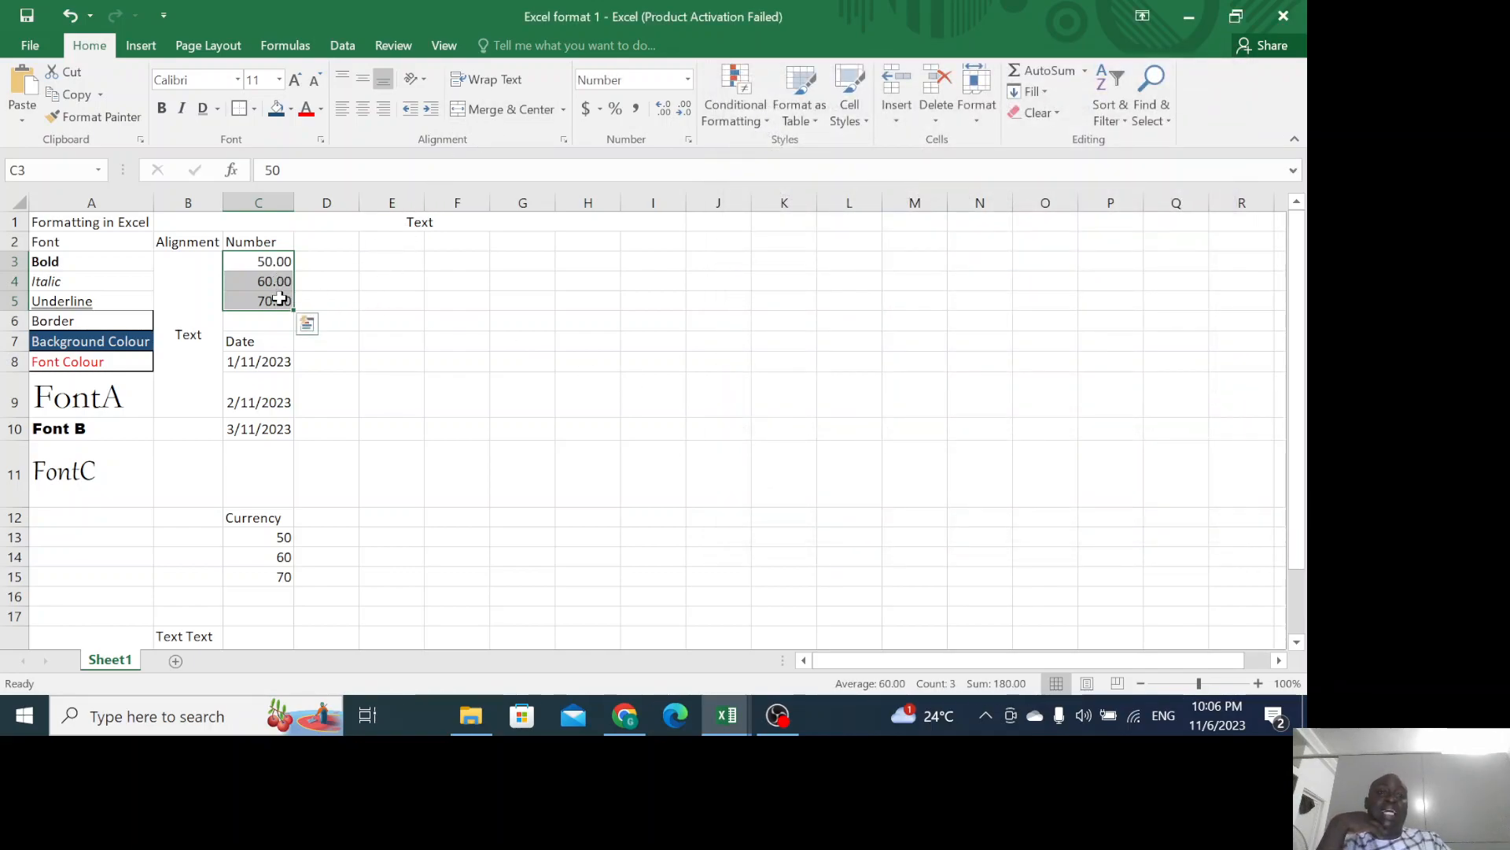
Set the values in C3:C5 to the Number format with 4 decimal places.
left_click(686, 140)
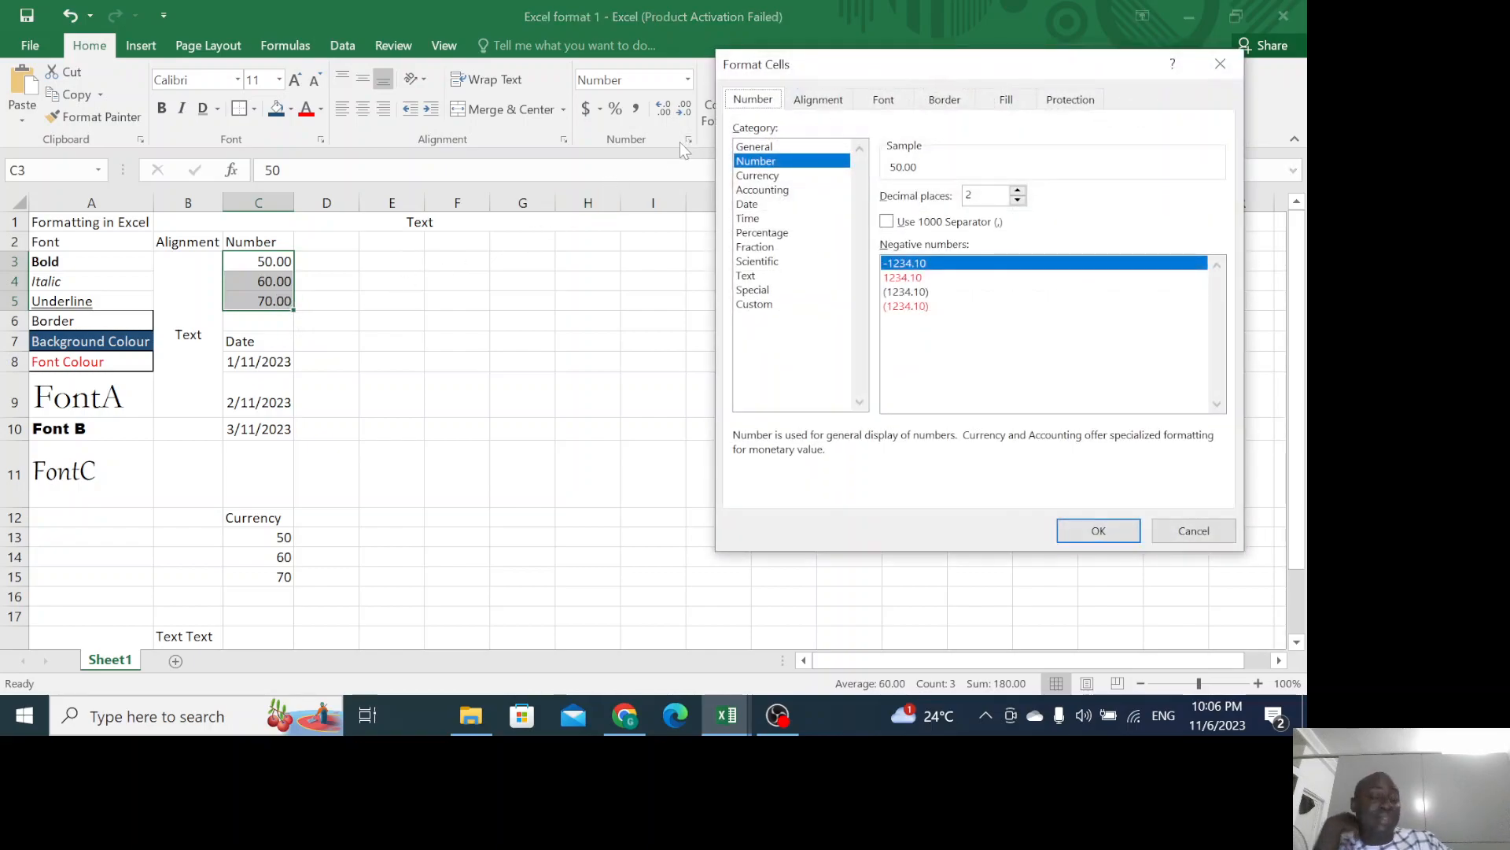
left_click(1018, 190)
left_click(1018, 190)
left_click(1078, 530)
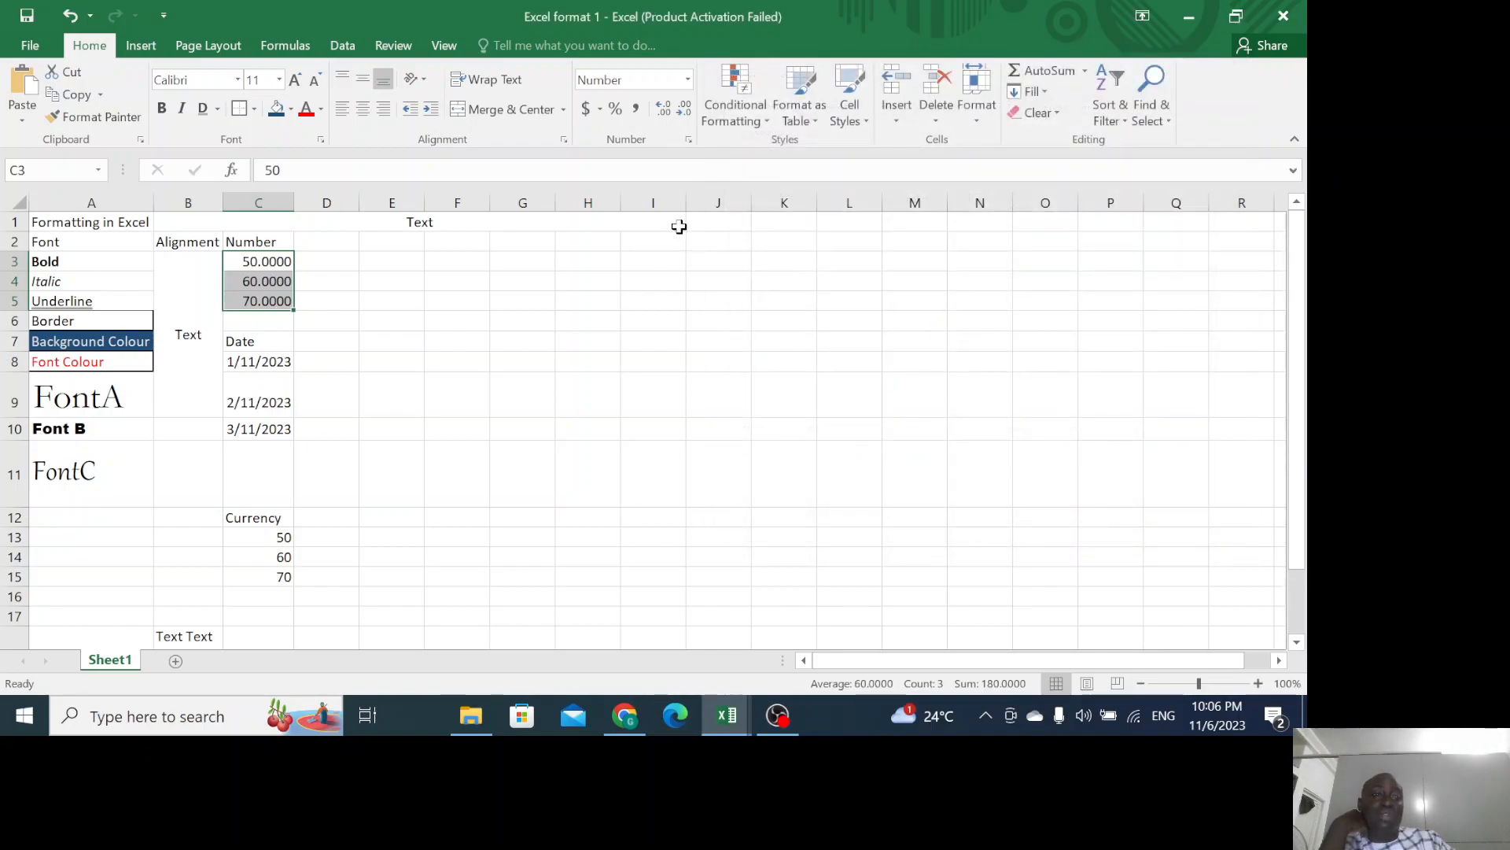
Increase the decimals of C3:C5 to six places, reduce them to none, and finish with one decimal place.
left_click(663, 110)
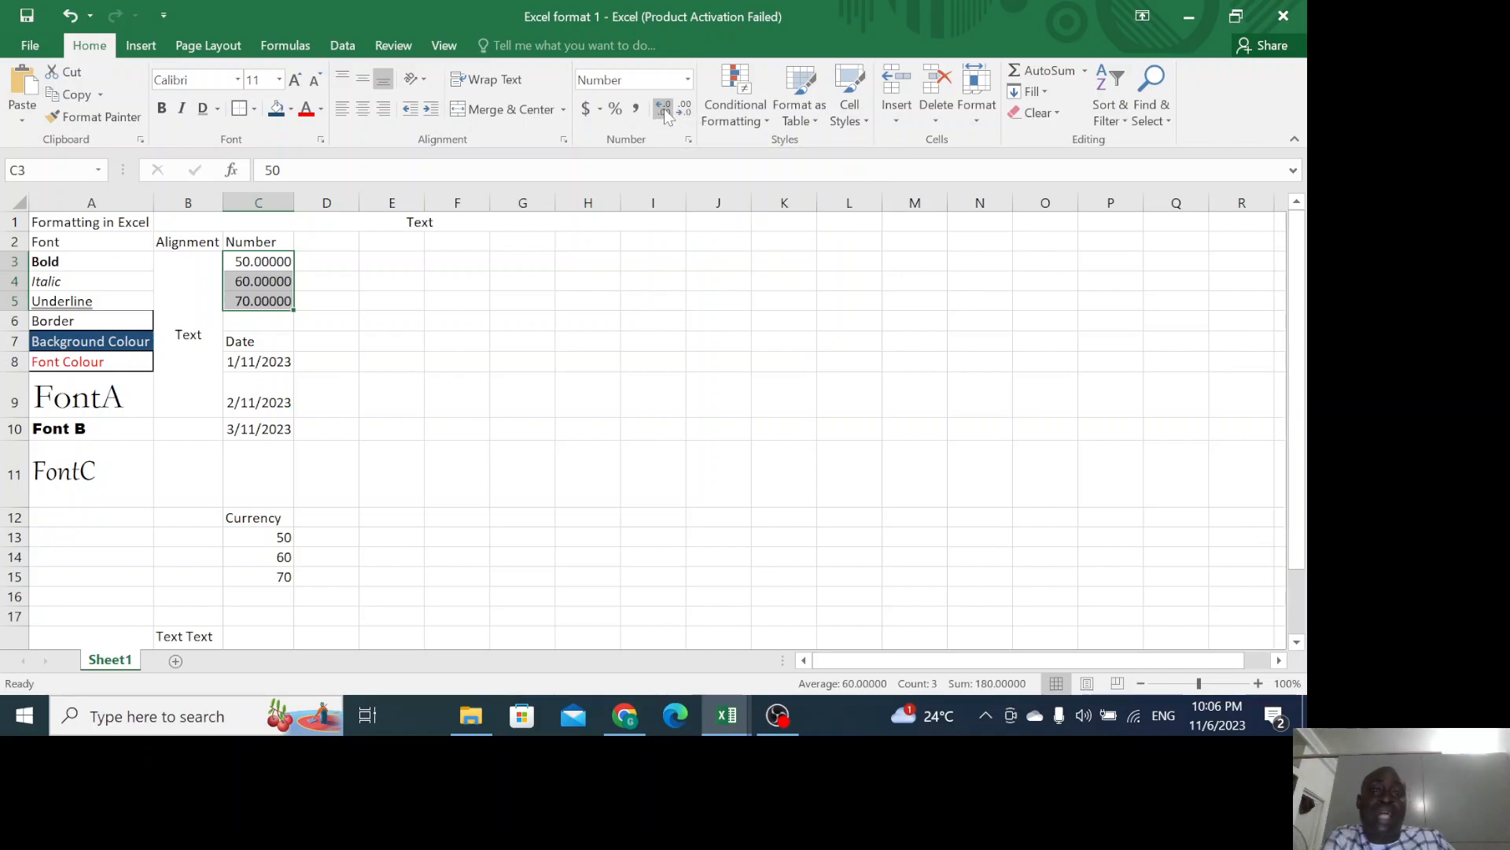
left_click(664, 108)
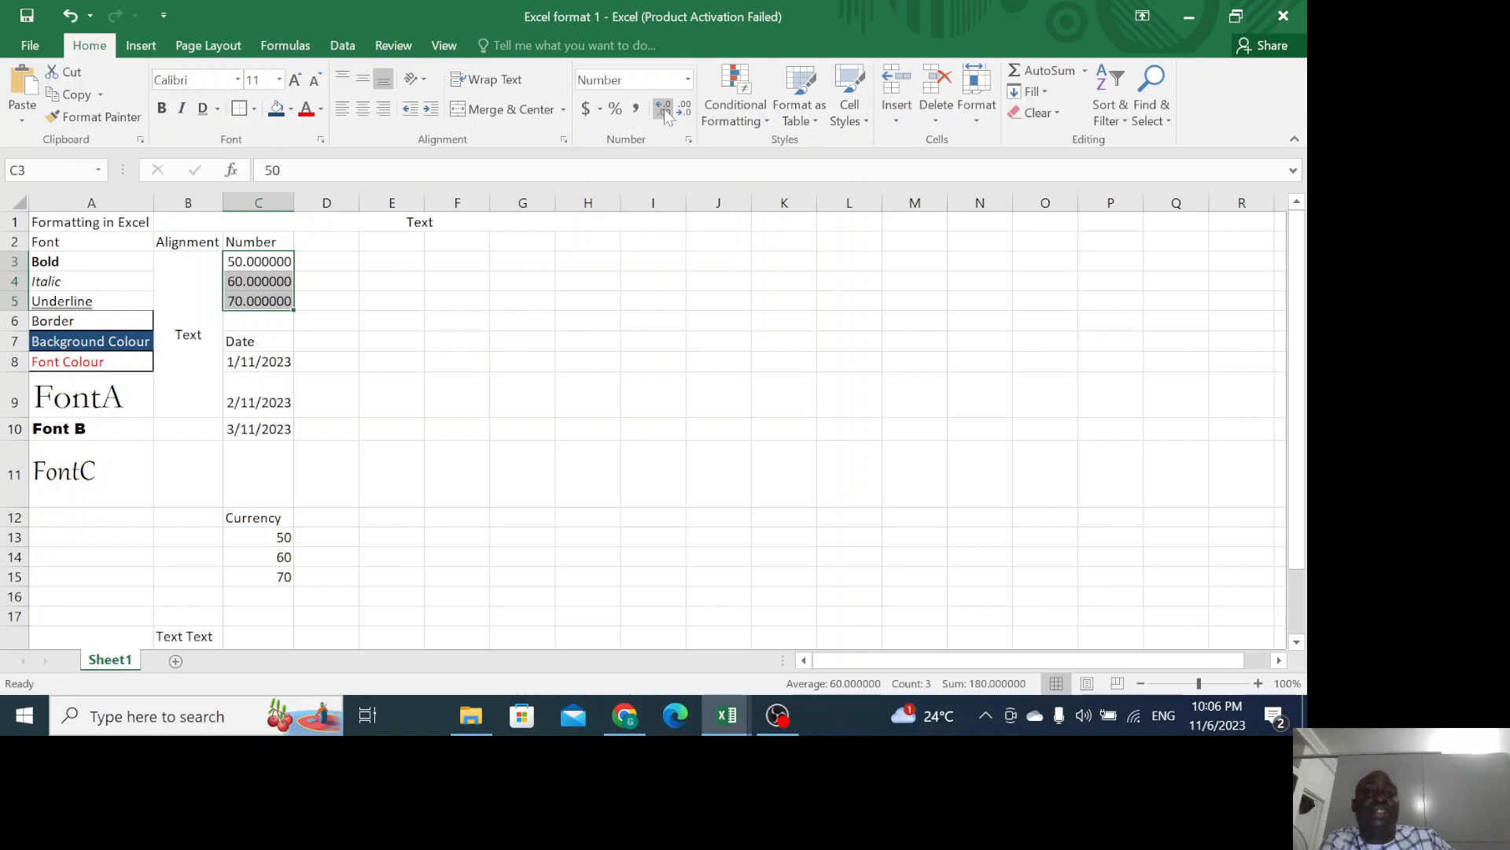
left_click(684, 113)
left_click(683, 113)
left_click(684, 113)
left_click(684, 113)
left_click(683, 112)
left_click(682, 110)
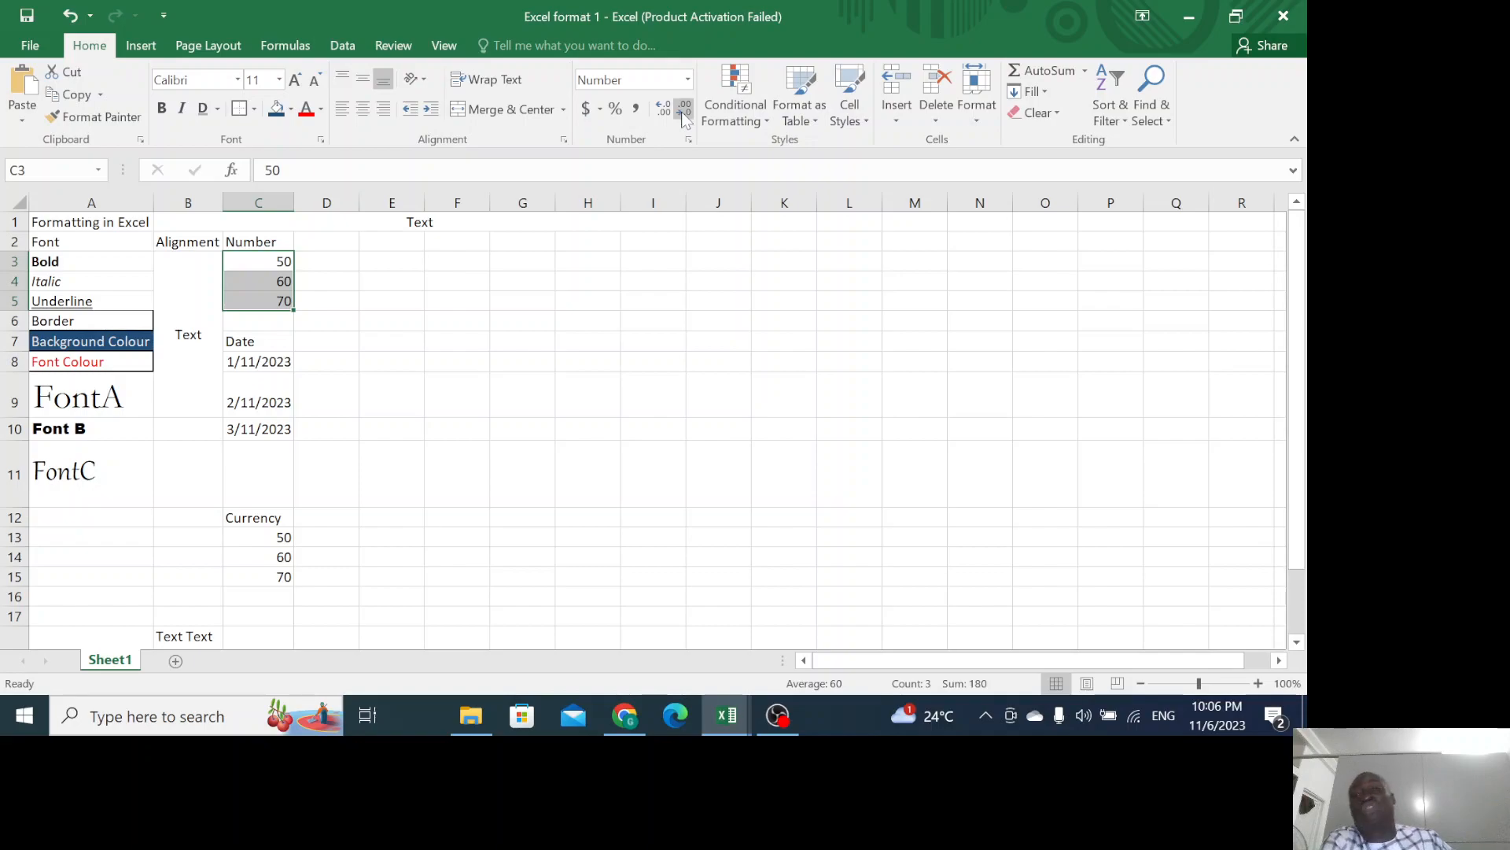
left_click(668, 109)
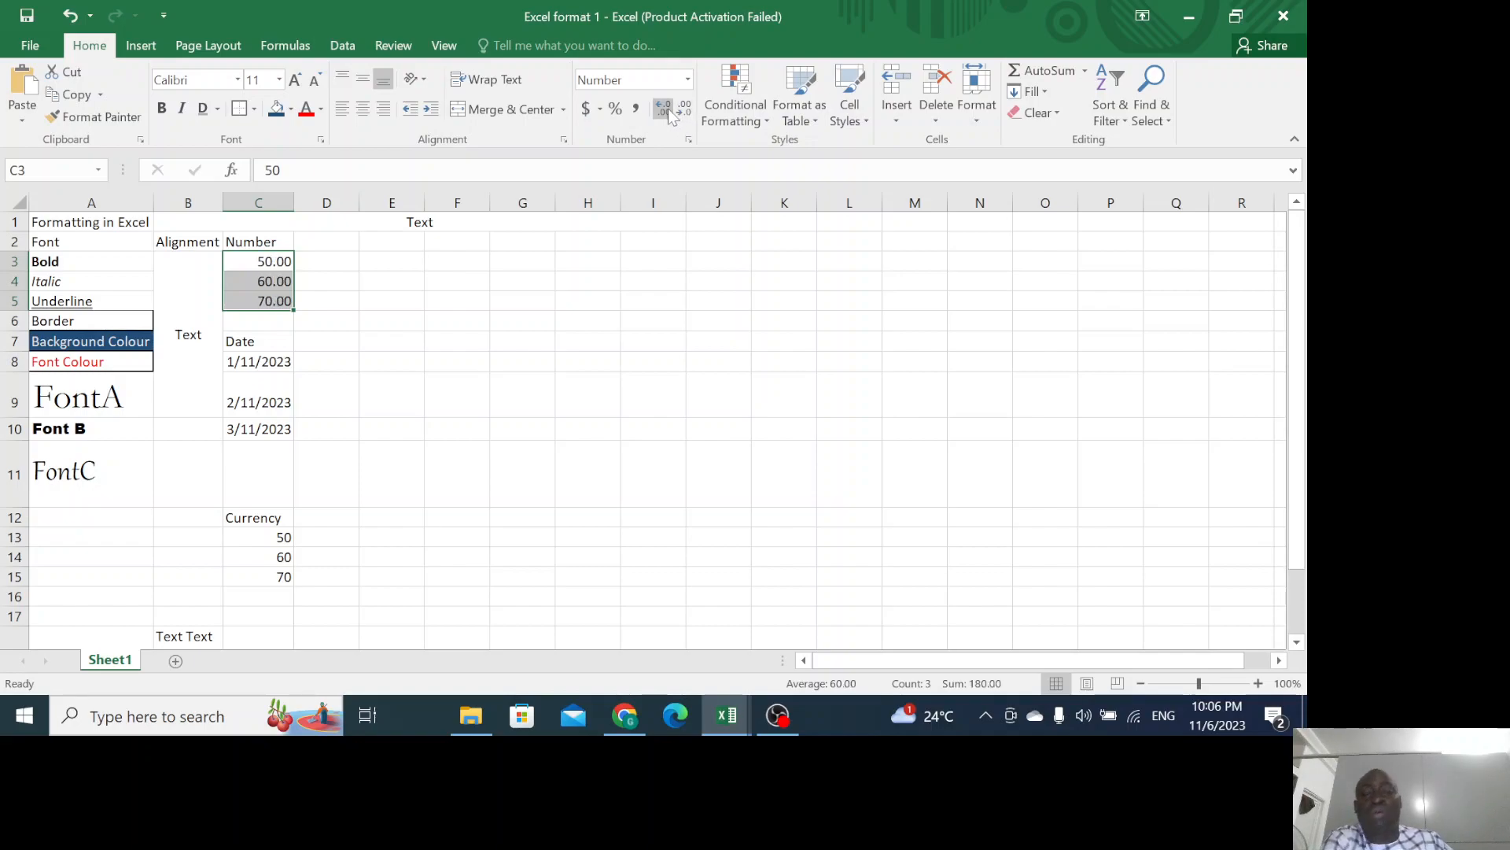
left_click(683, 110)
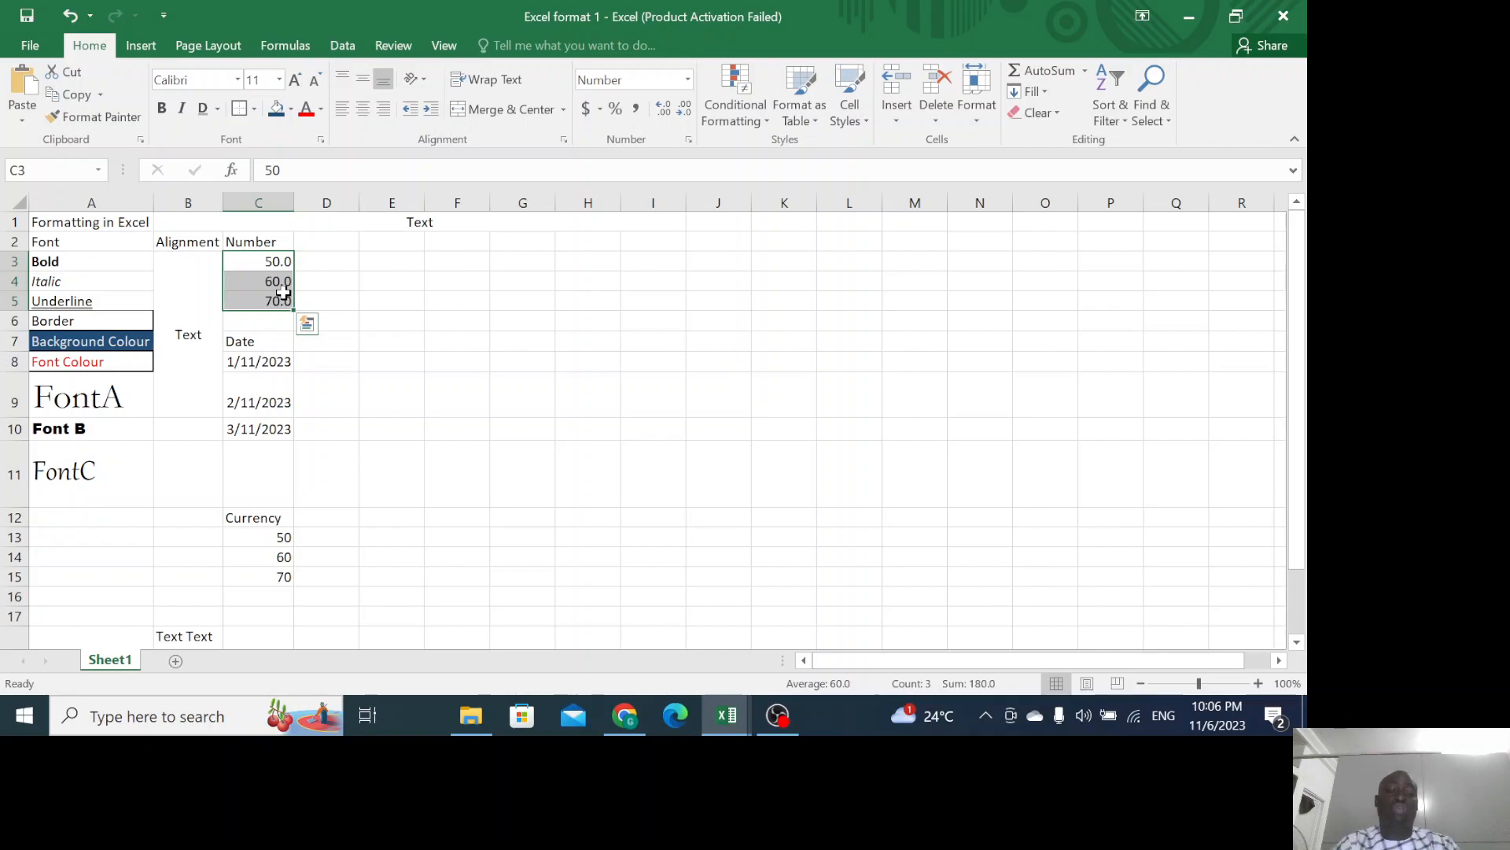
View the number and alignment settings in Format Cells for C3:C5 without changing anything.
key("ctrl+1")
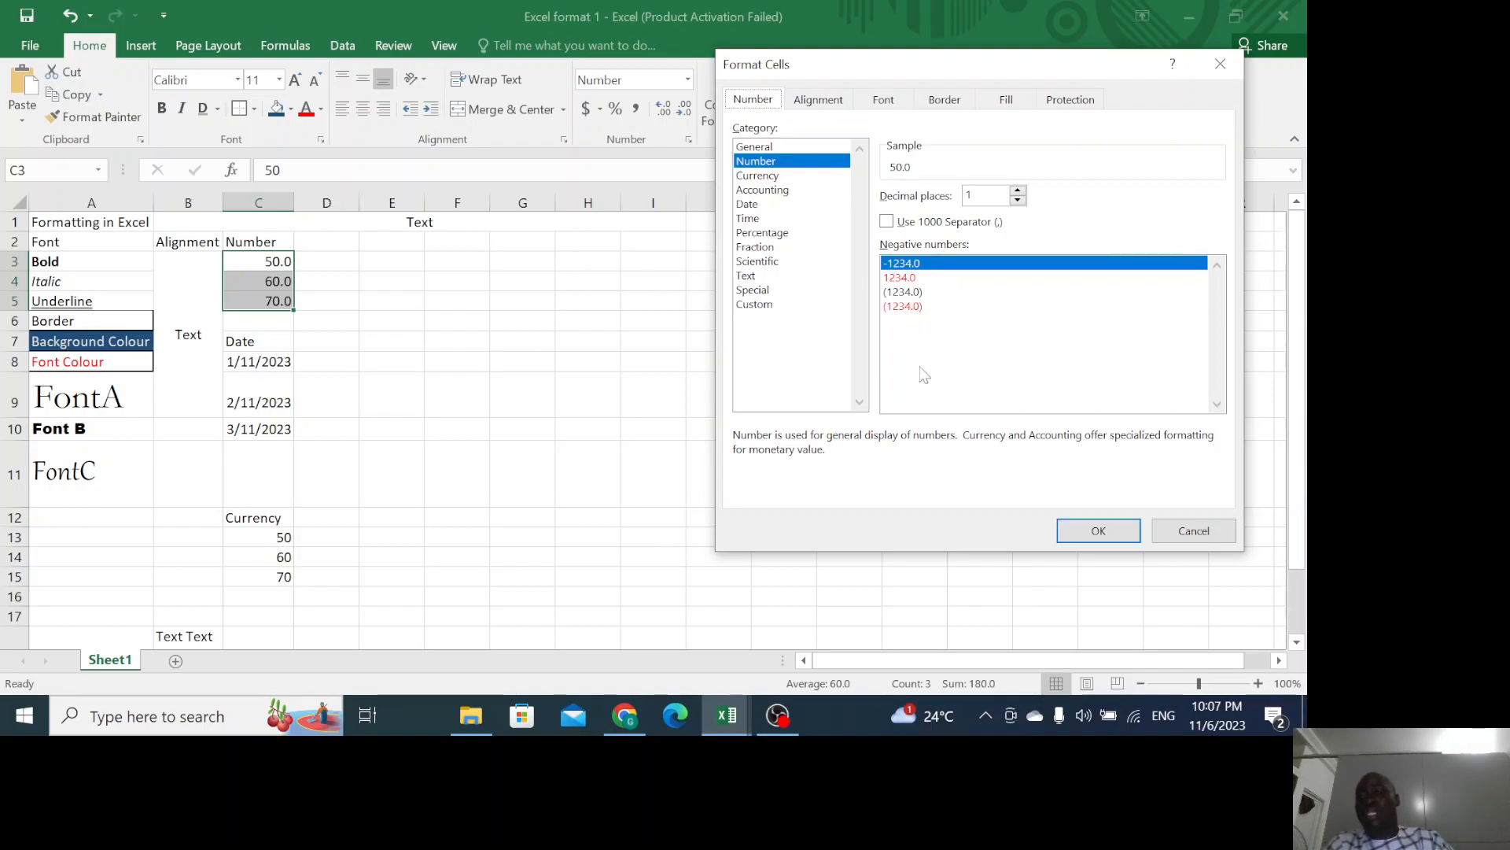
left_click(1193, 533)
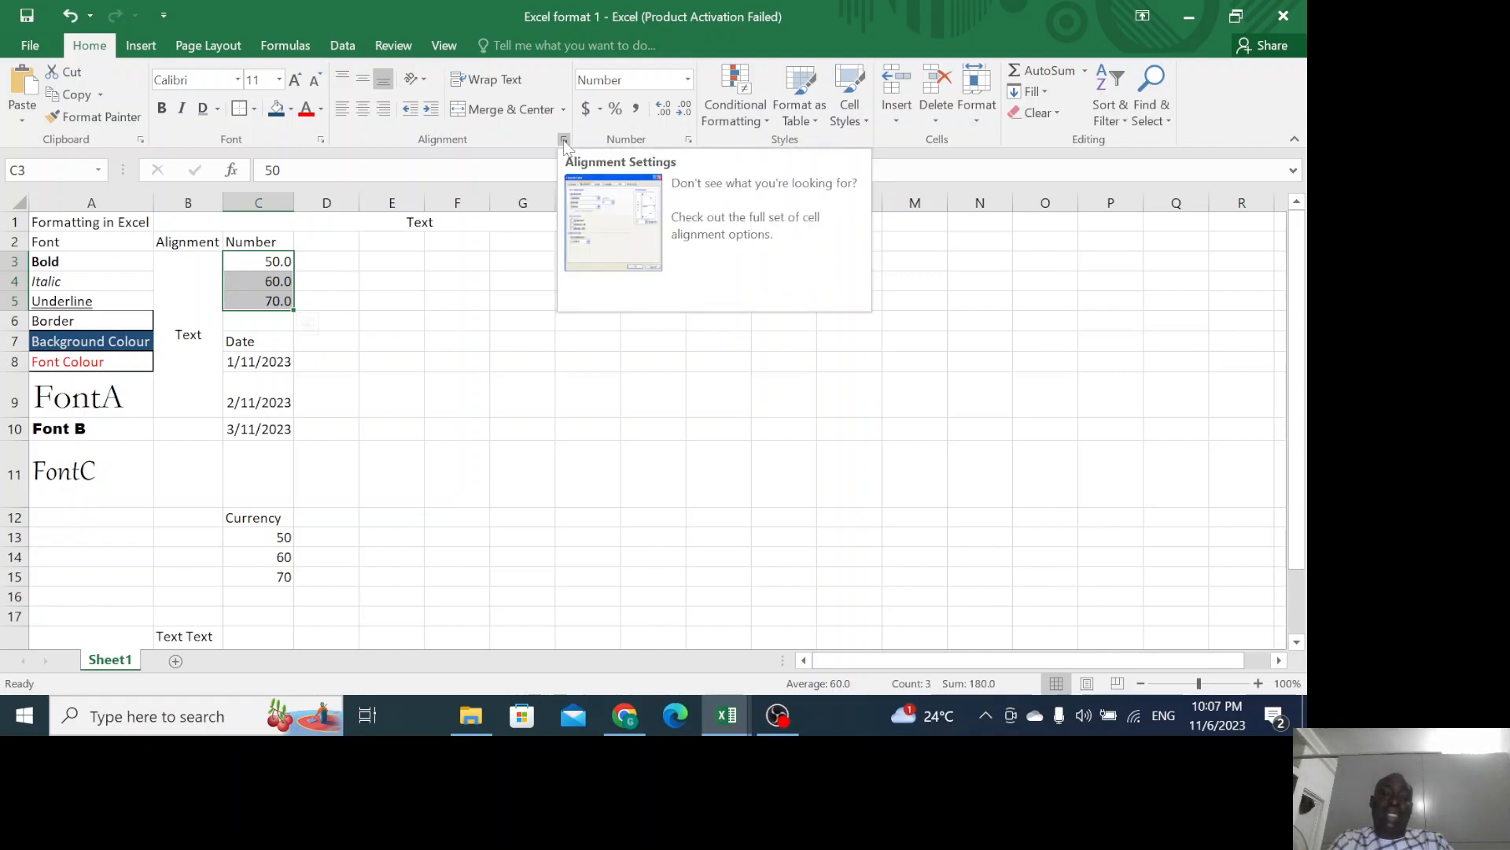
left_click(564, 140)
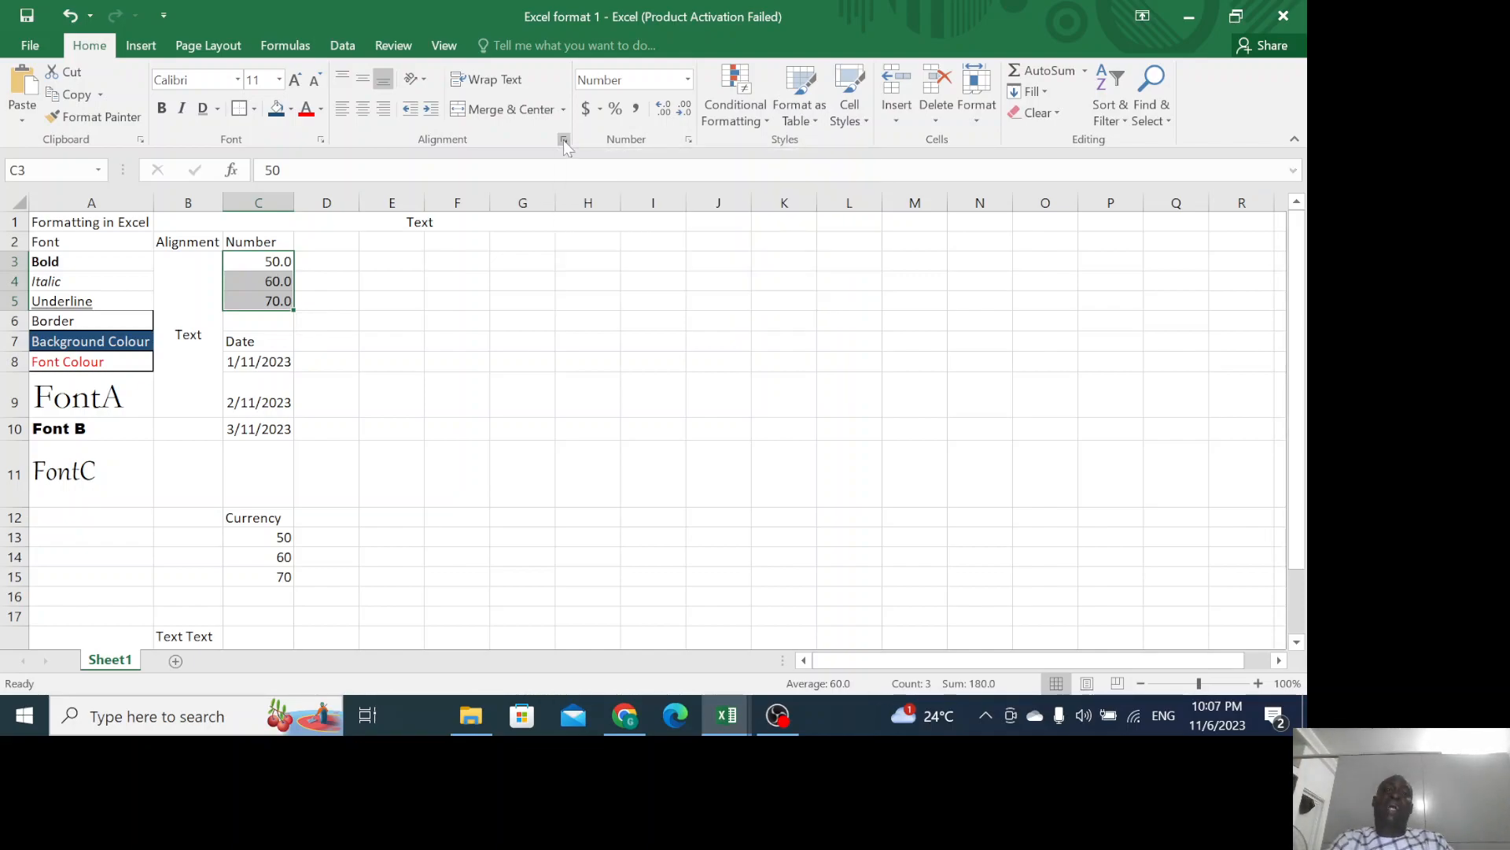
left_click(1219, 66)
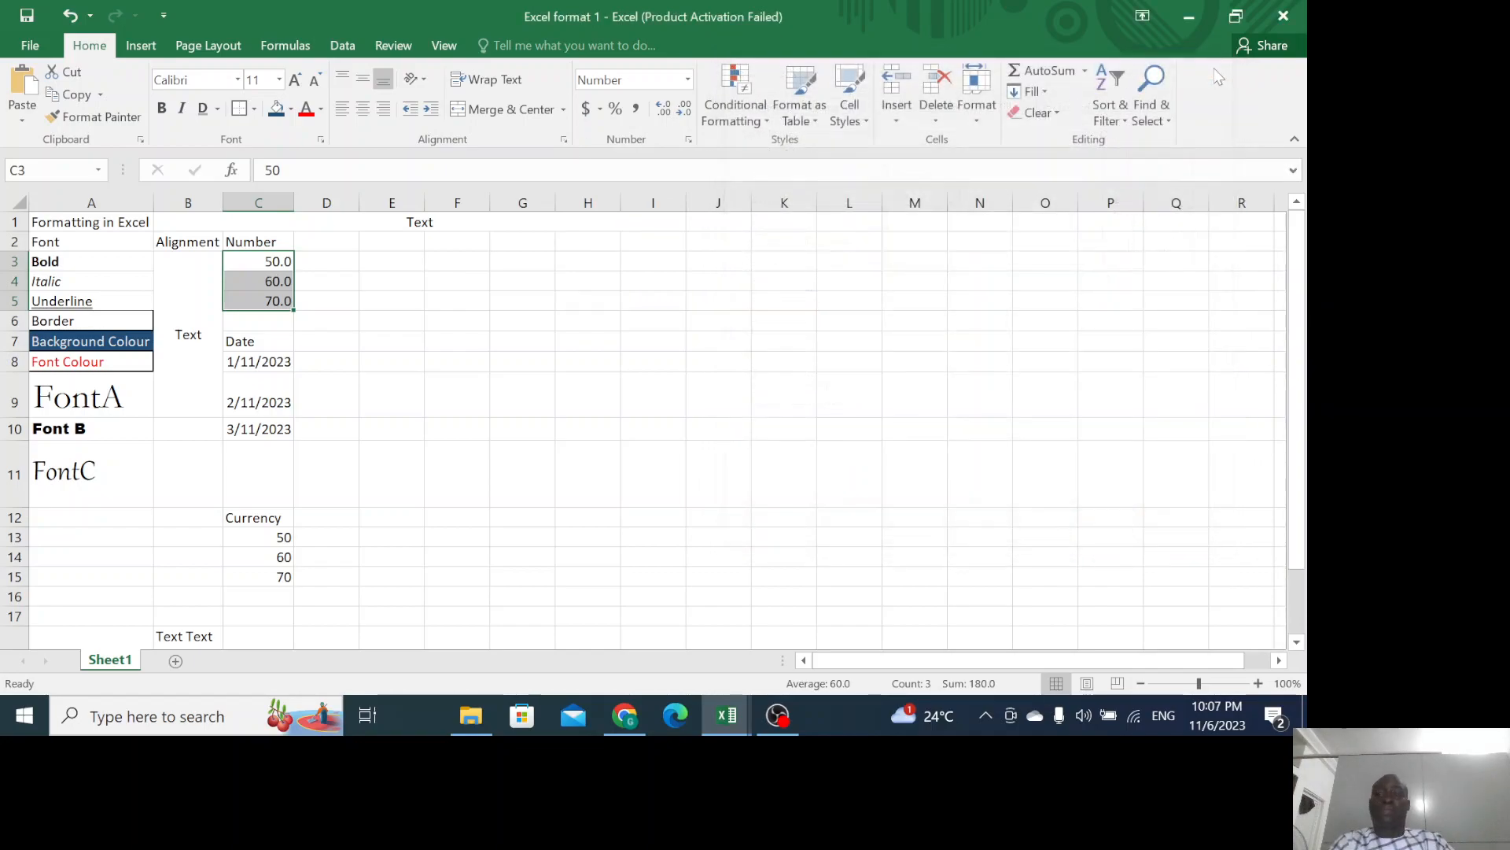
key("ctrl+1")
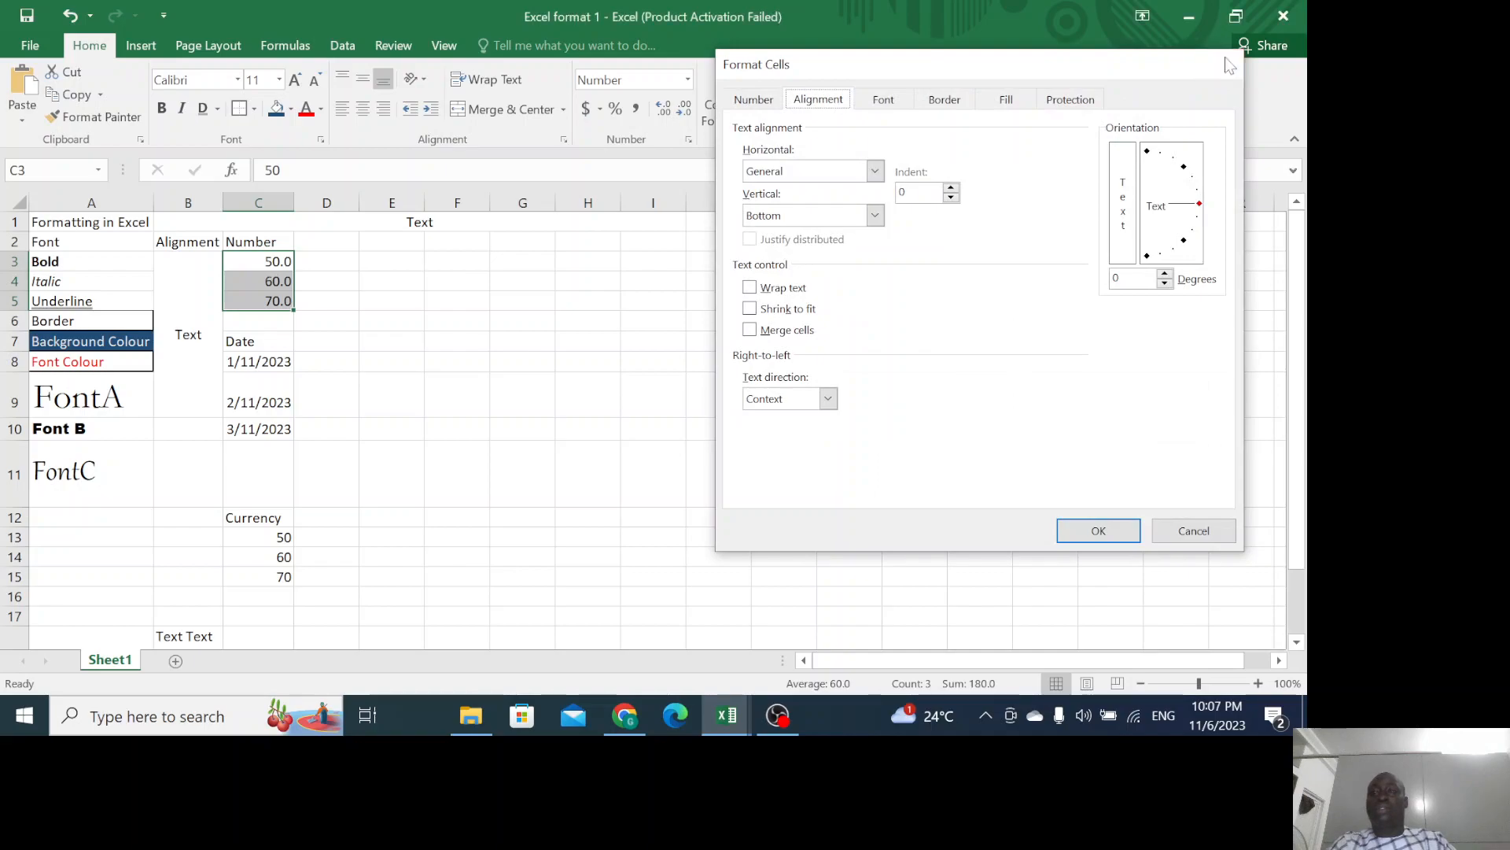
key("Escape")
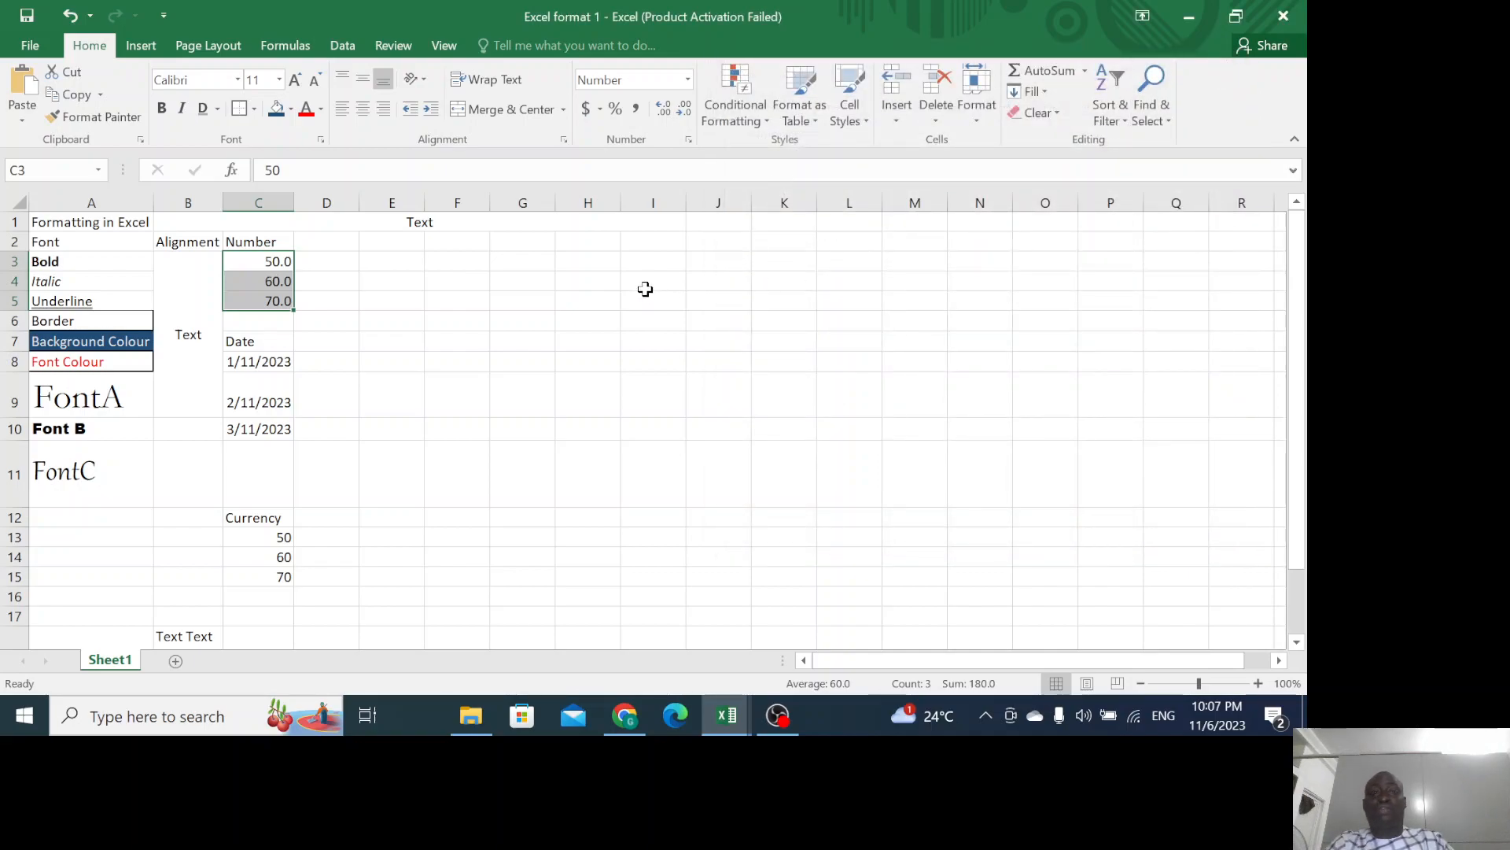
Look through the Number, Alignment, Font, Border, Fill and Protection settings in Format Cells for C3:C5 without changing anything.
right_click(271, 302)
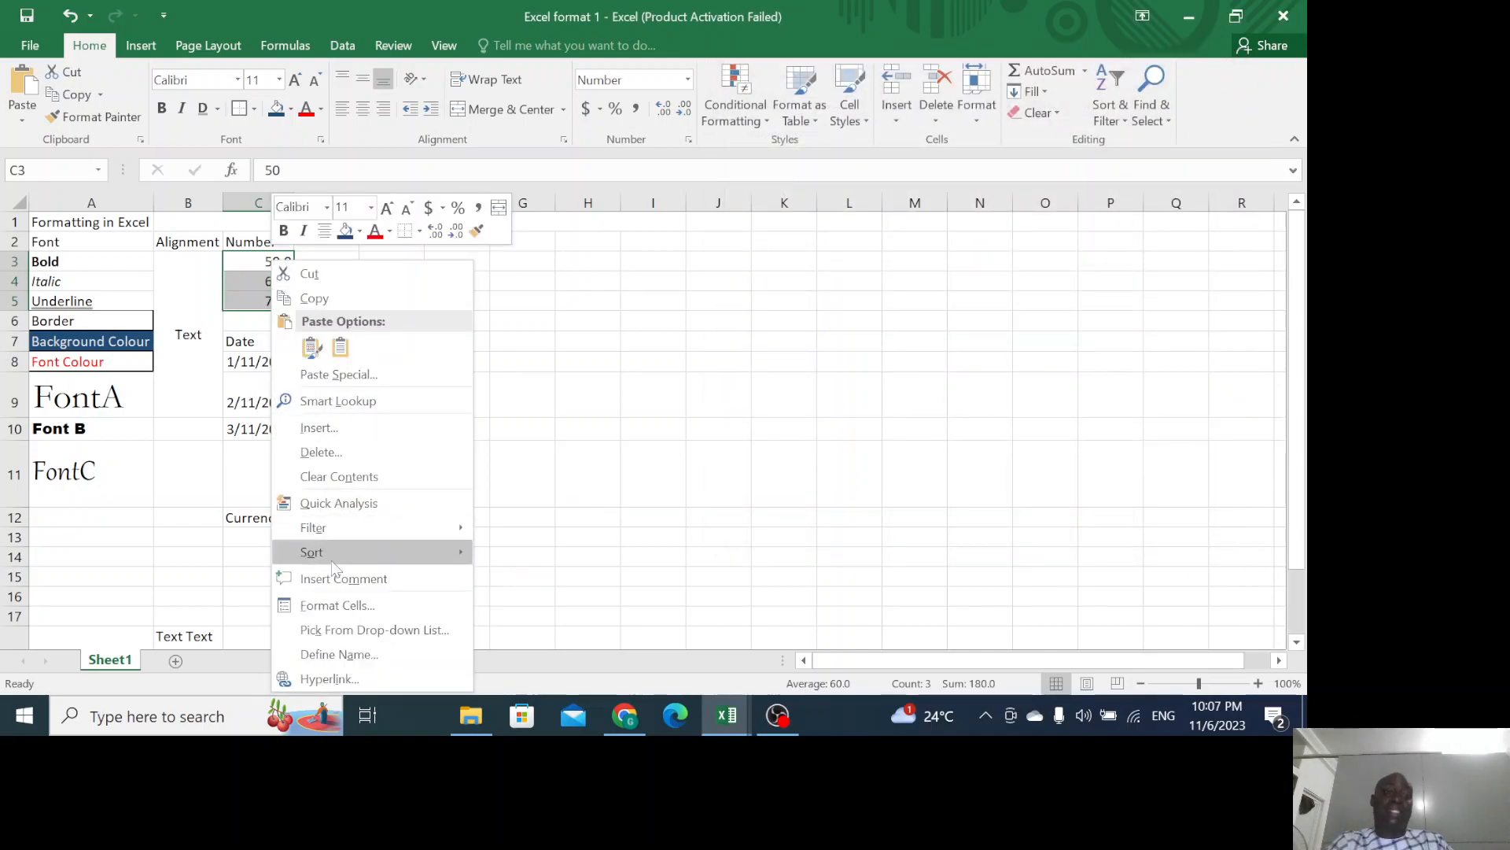
left_click(343, 611)
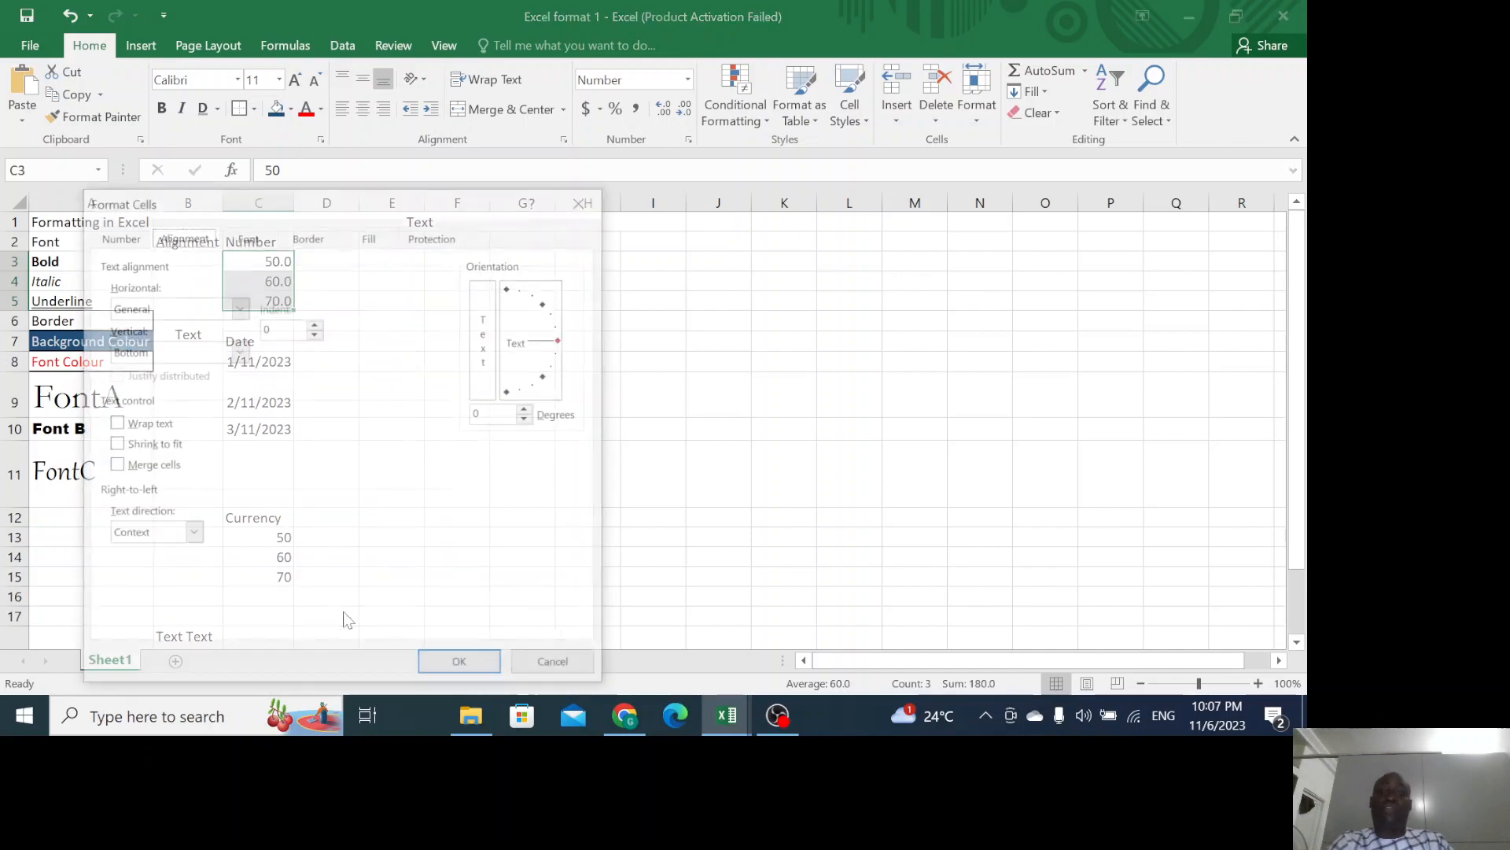
left_click_drag(329, 206, 416, 168)
left_click(203, 198)
left_click(248, 203)
left_click(203, 198)
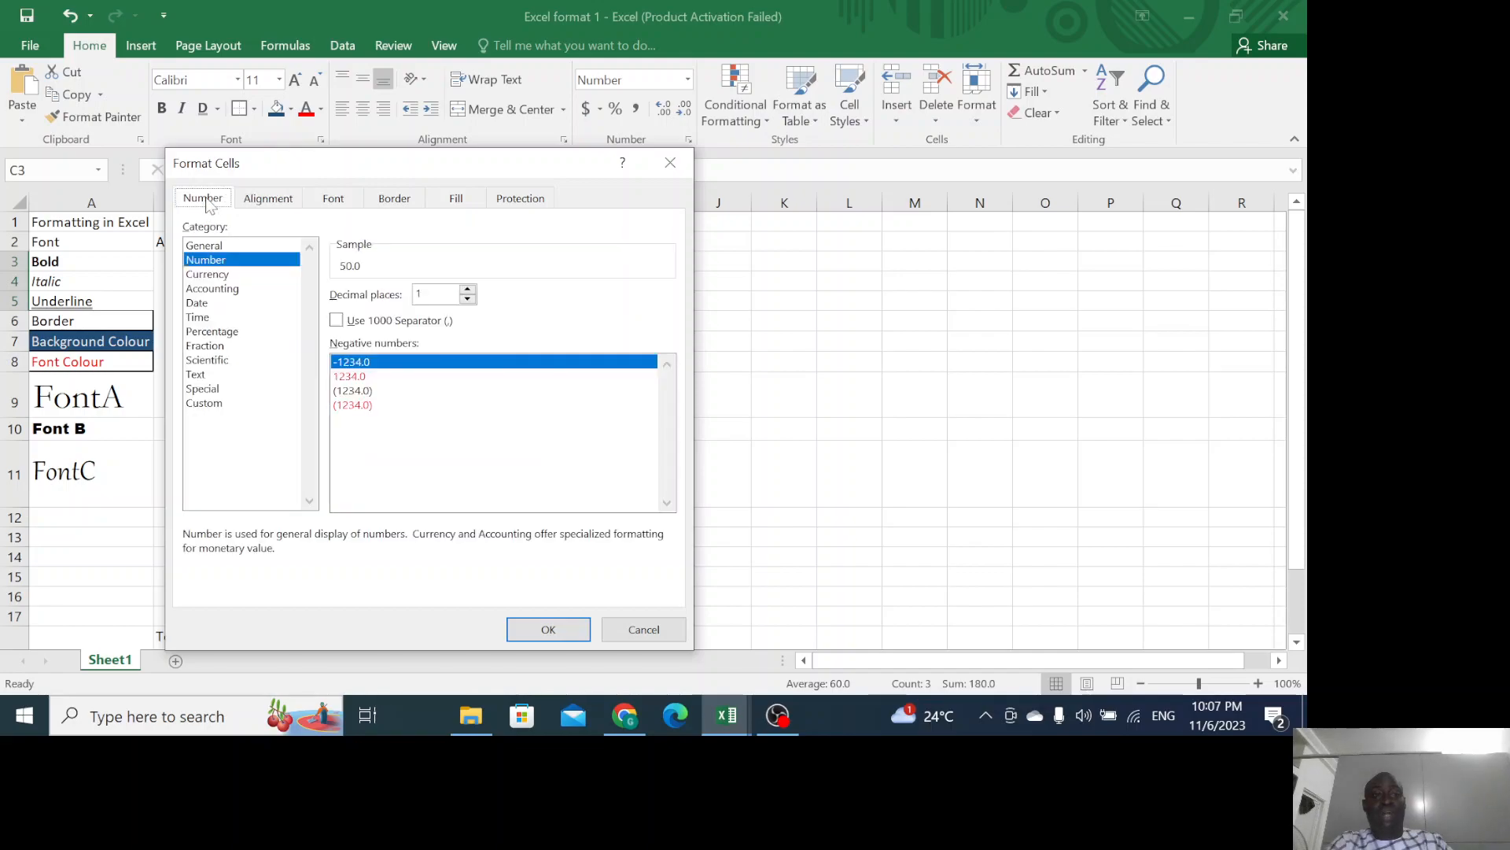
left_click(256, 203)
left_click(337, 204)
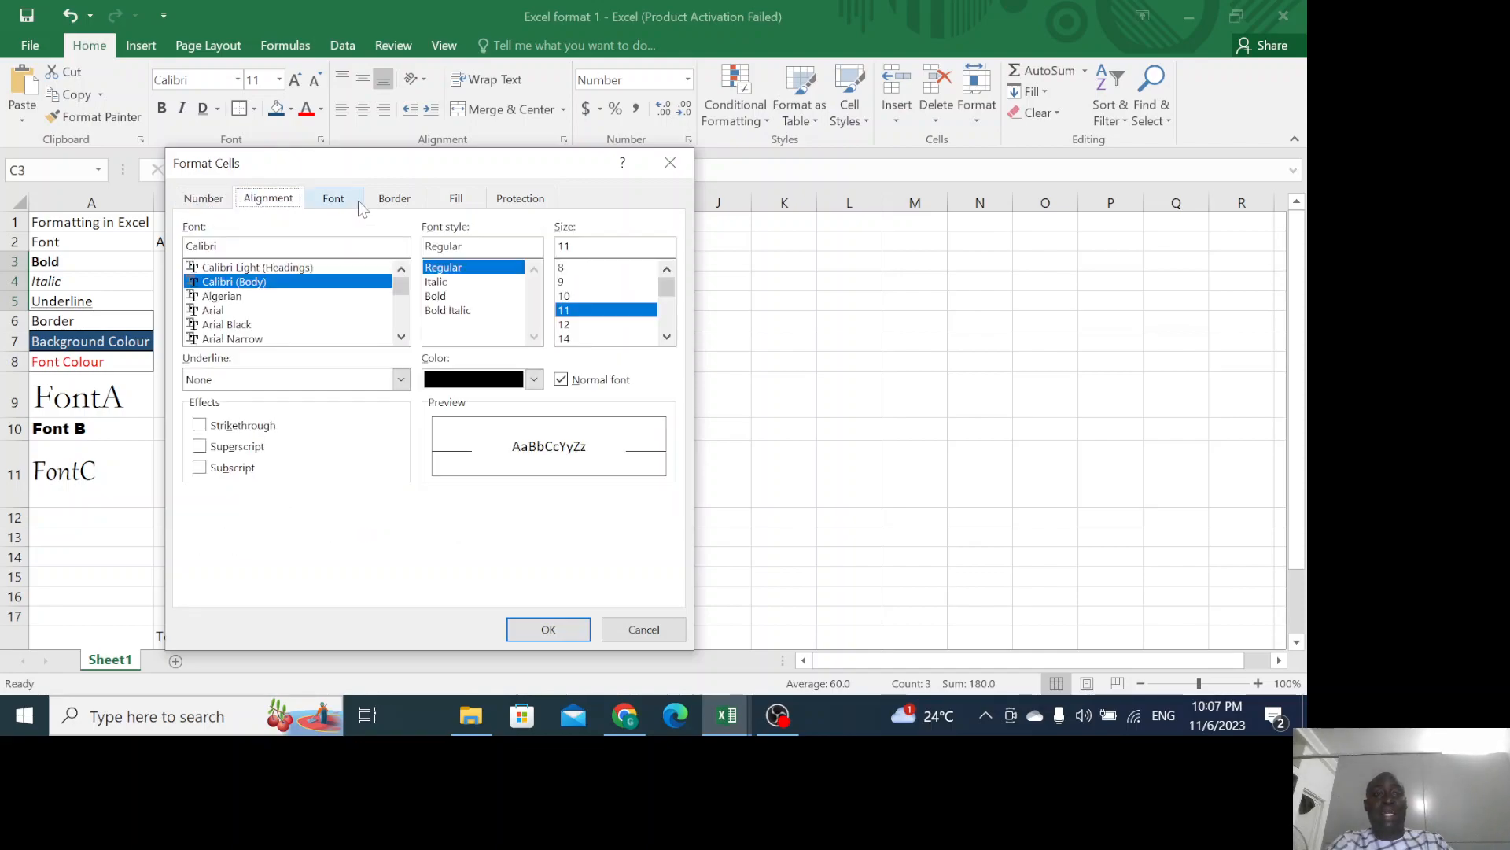
left_click(398, 201)
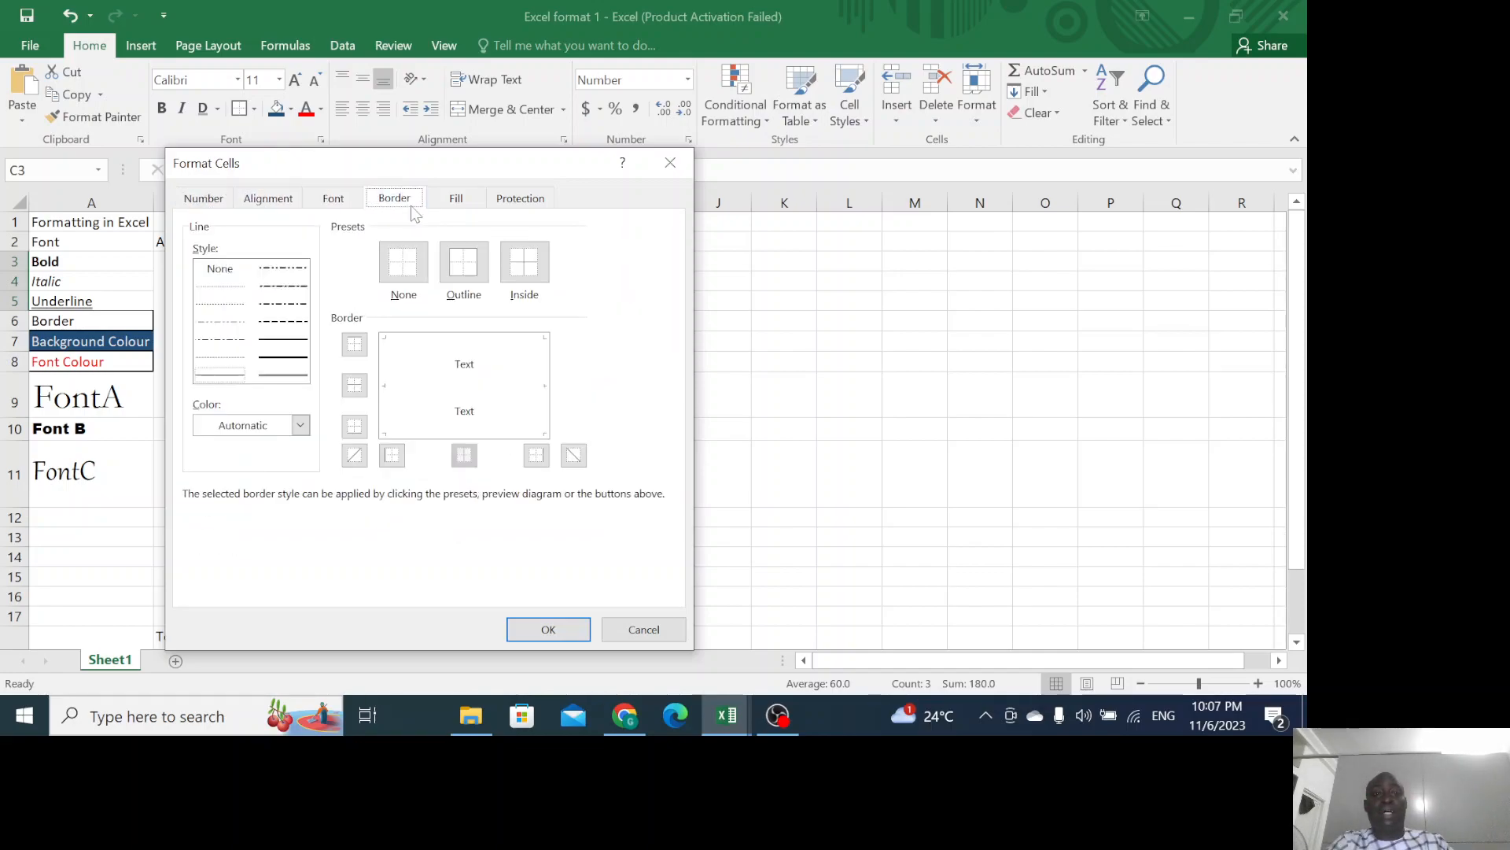
left_click(456, 201)
left_click(508, 205)
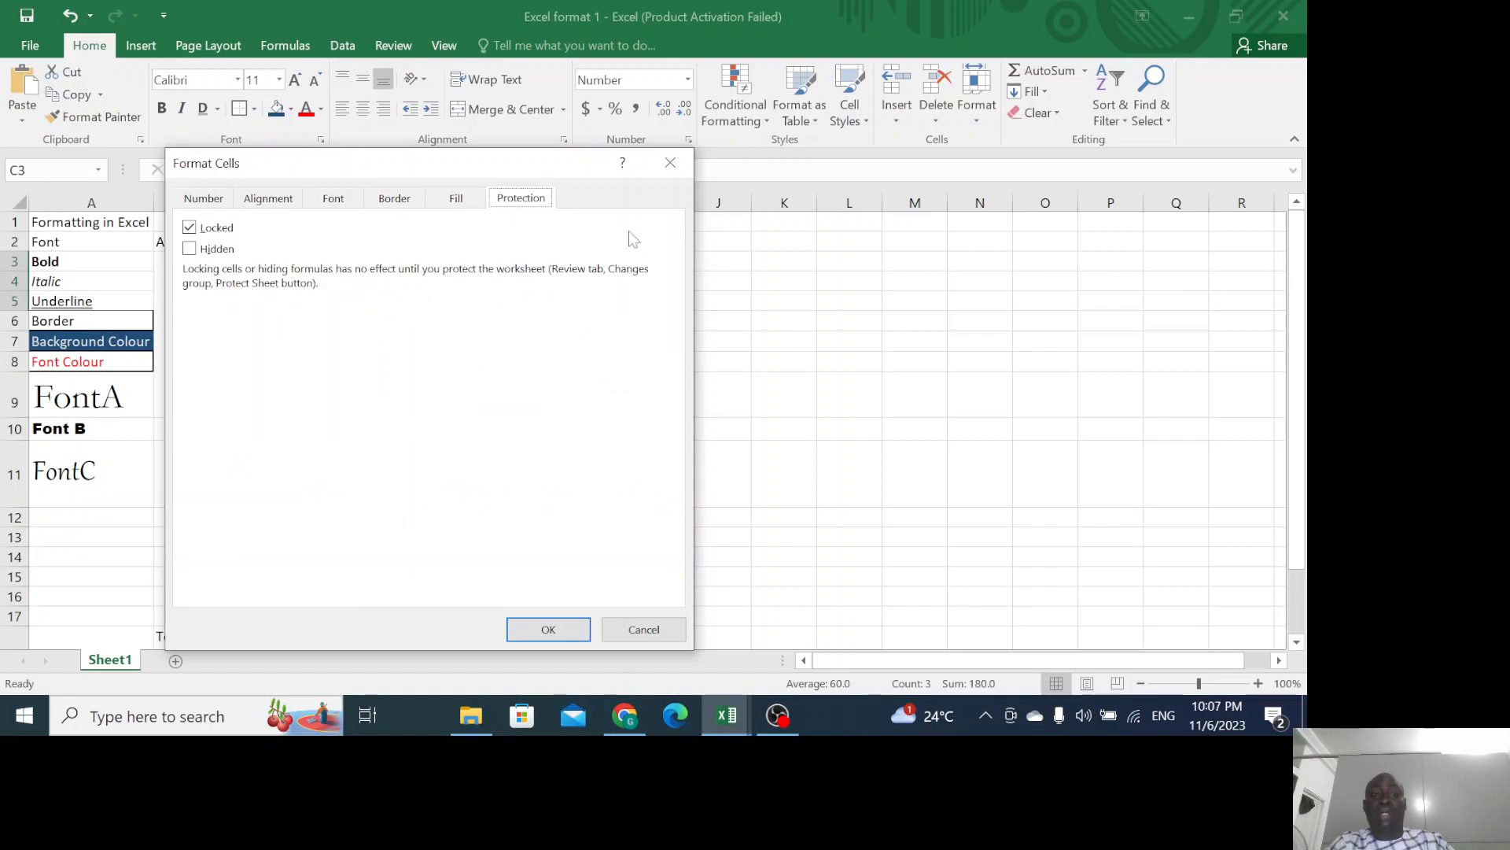
left_click(679, 163)
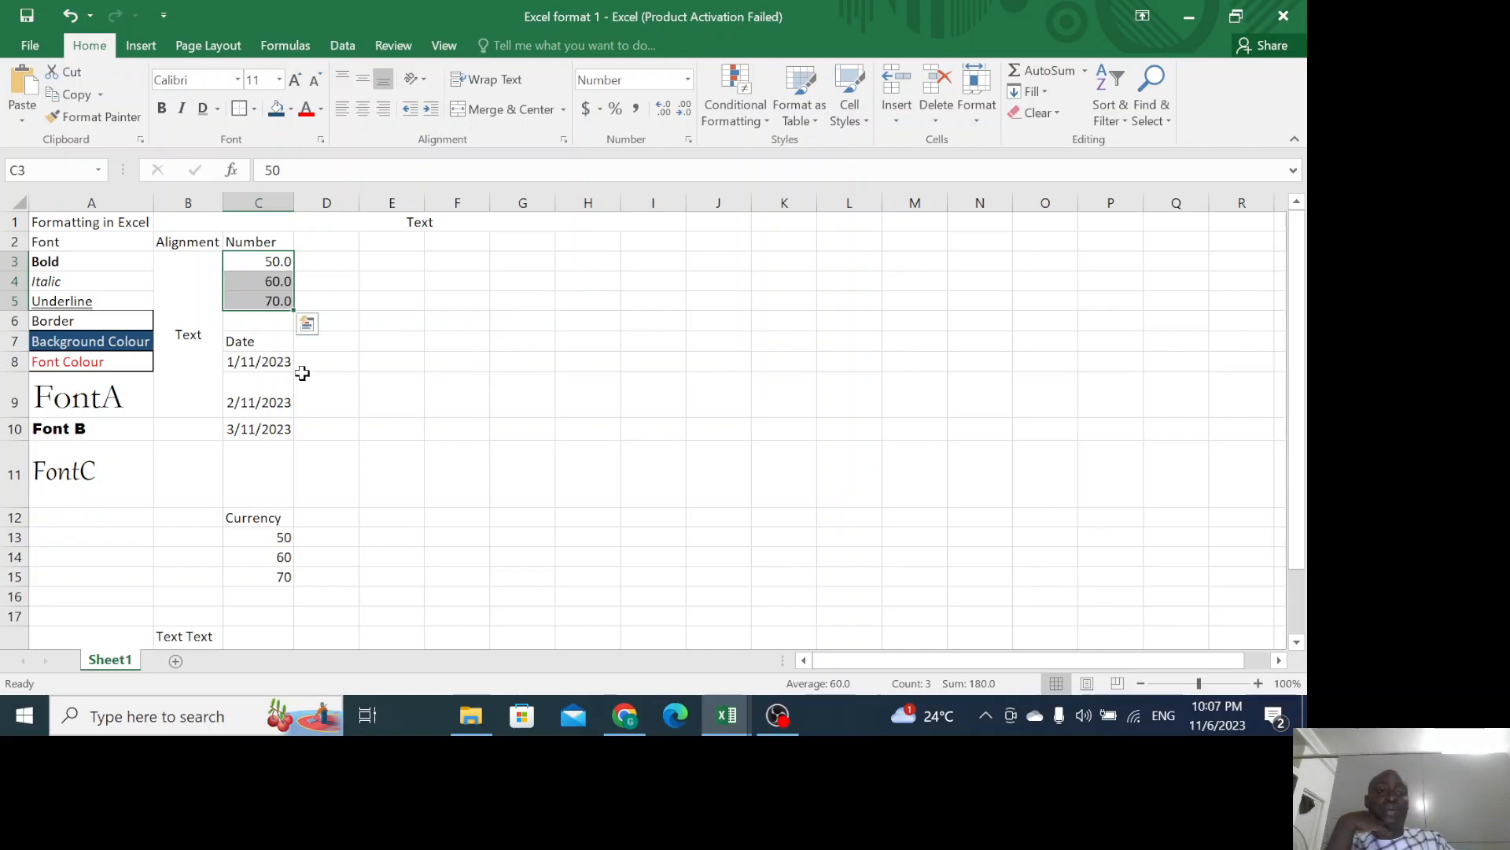
Format the dates in C8:C10 with the long date type "March 14, 2012".
left_click_drag(258, 361, 274, 425)
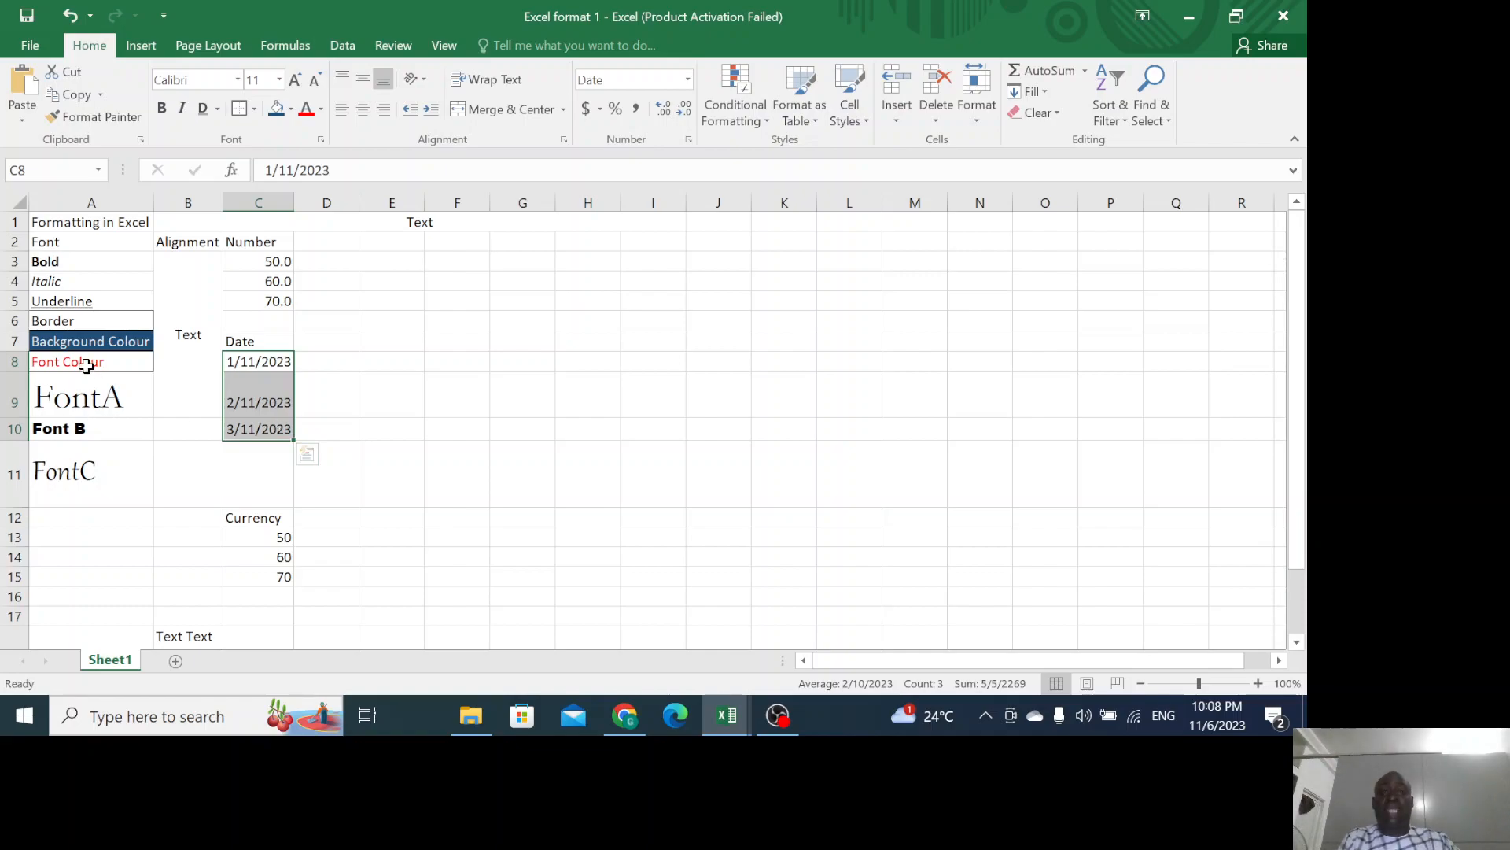
left_click(563, 142)
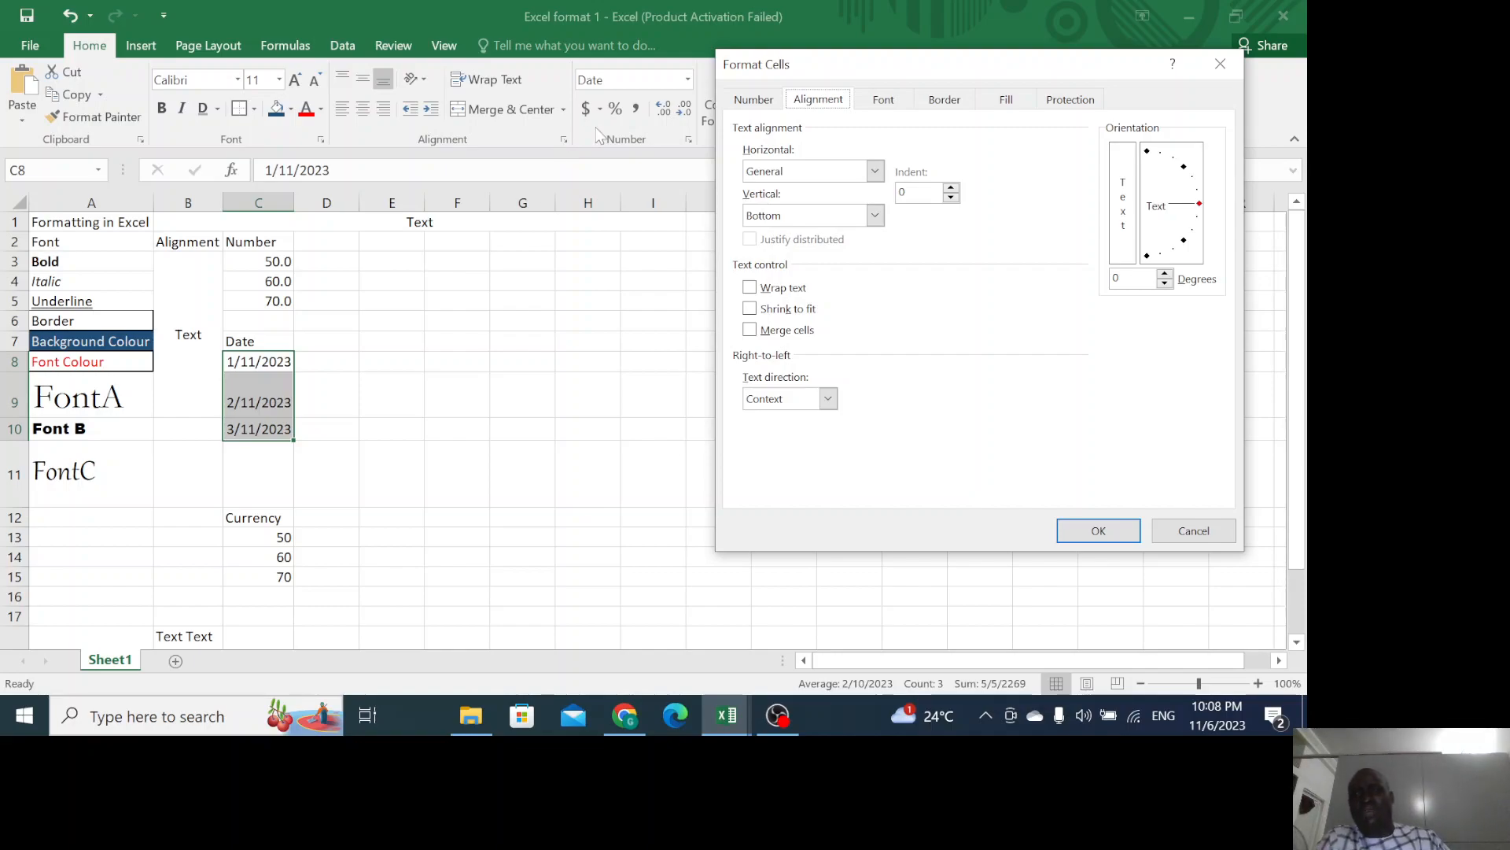
left_click(753, 100)
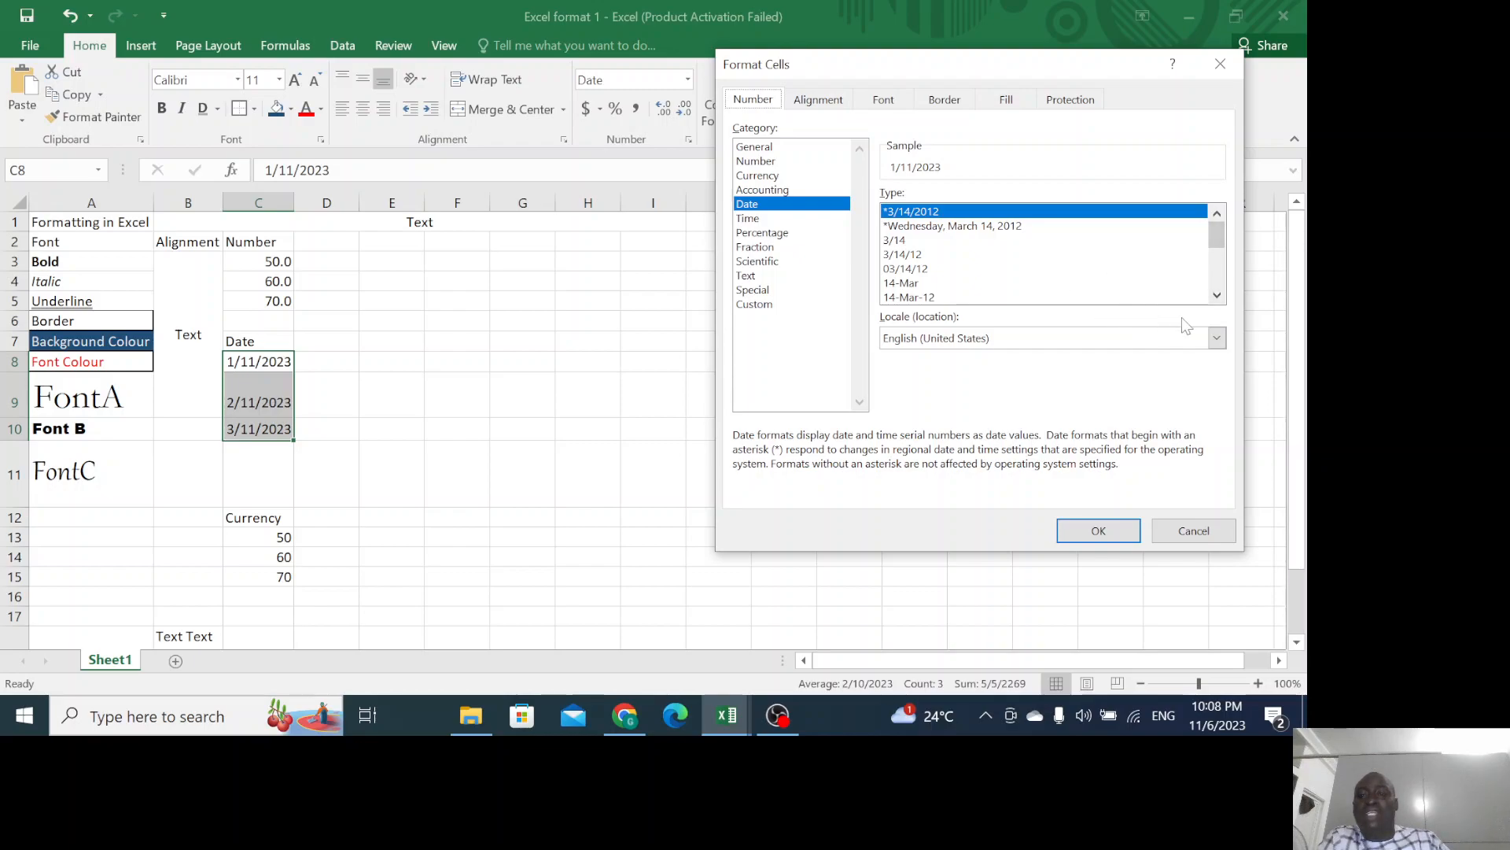
left_click(1219, 296)
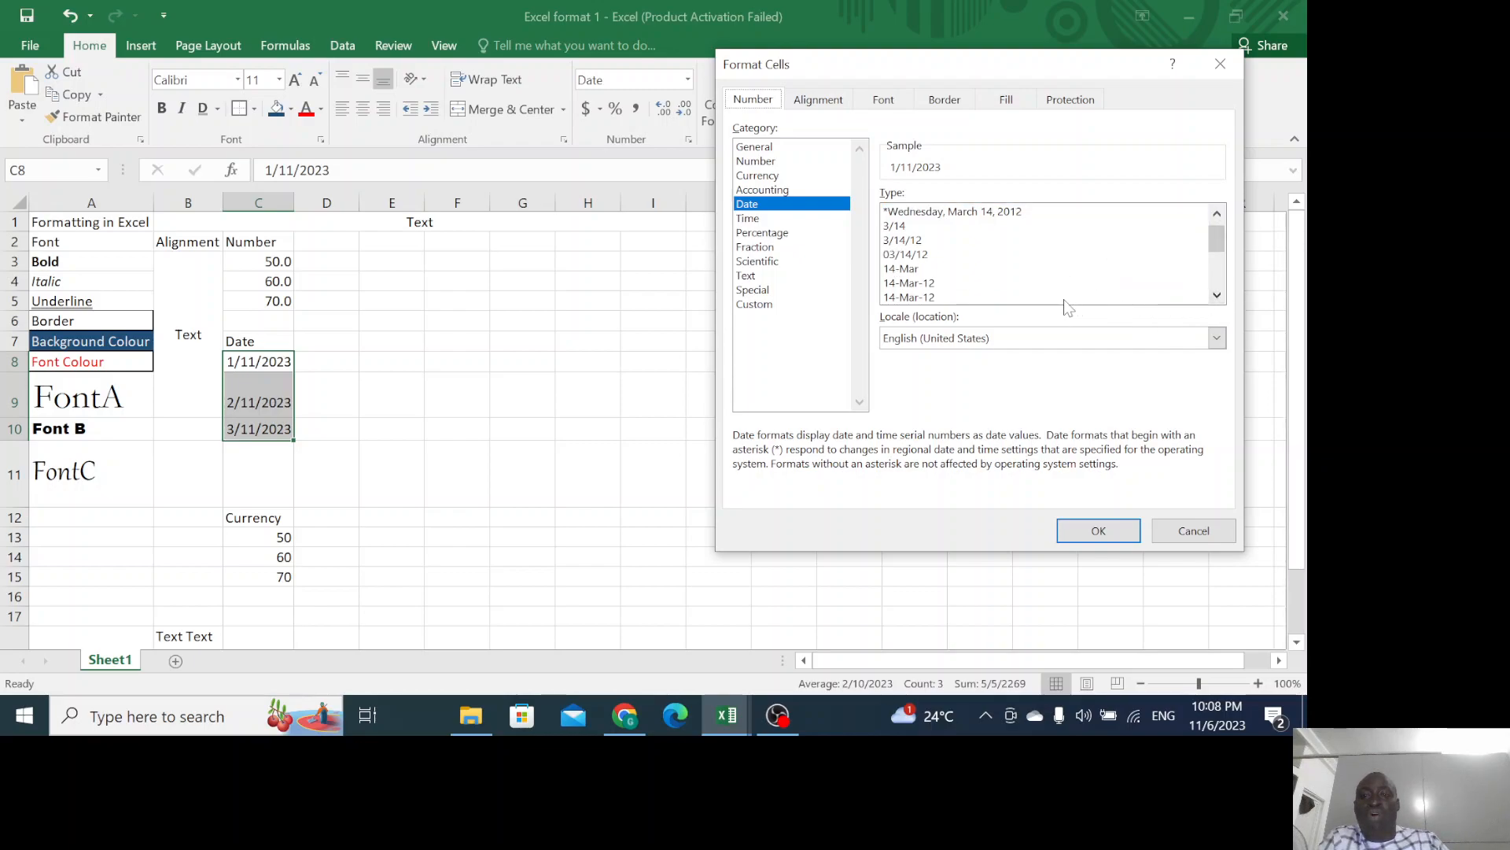
left_click(902, 285)
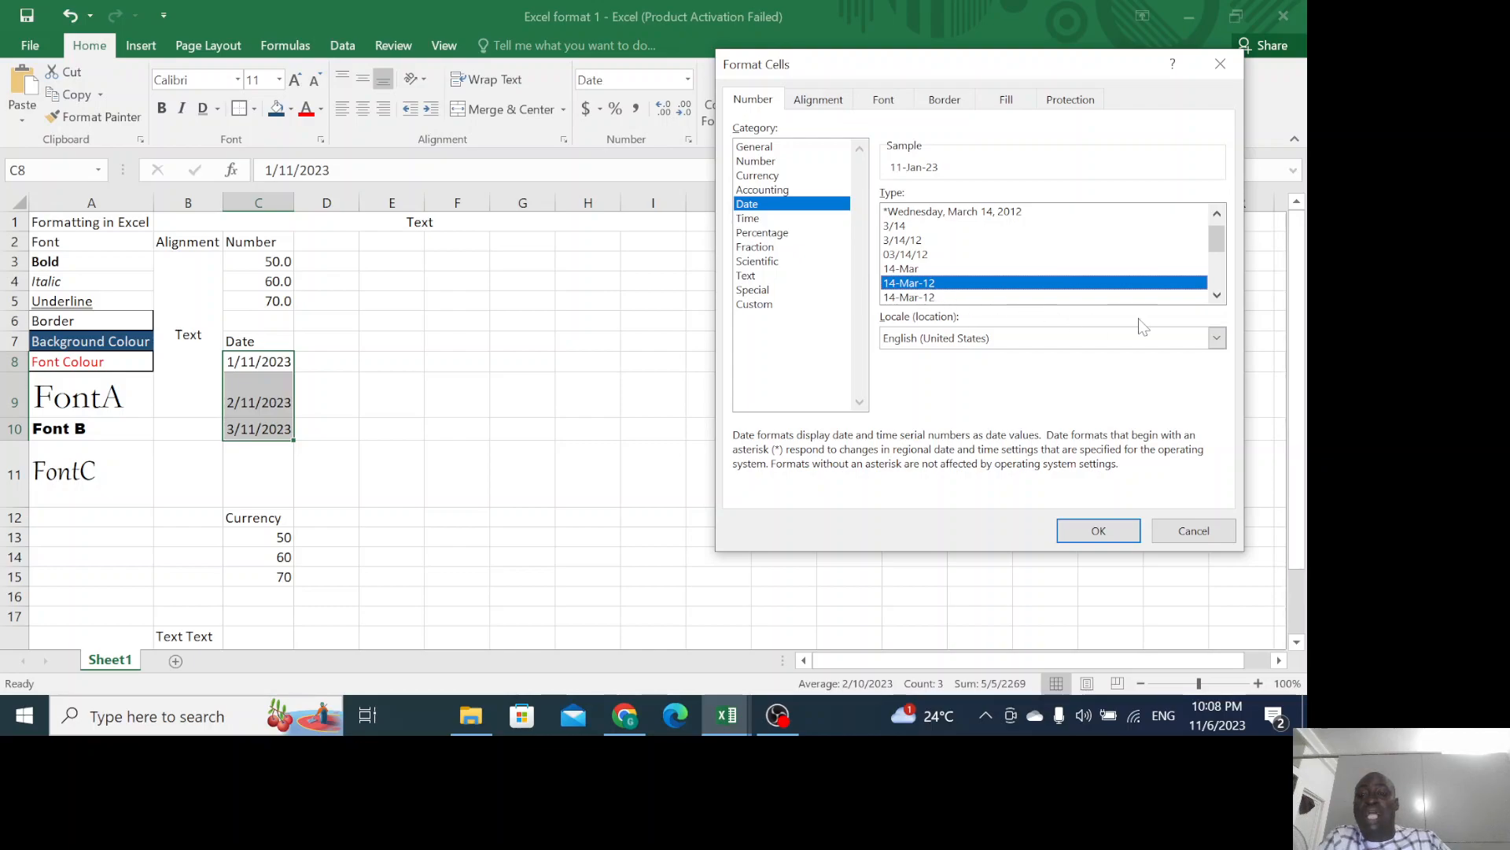
left_click(1216, 298)
left_click(1216, 297)
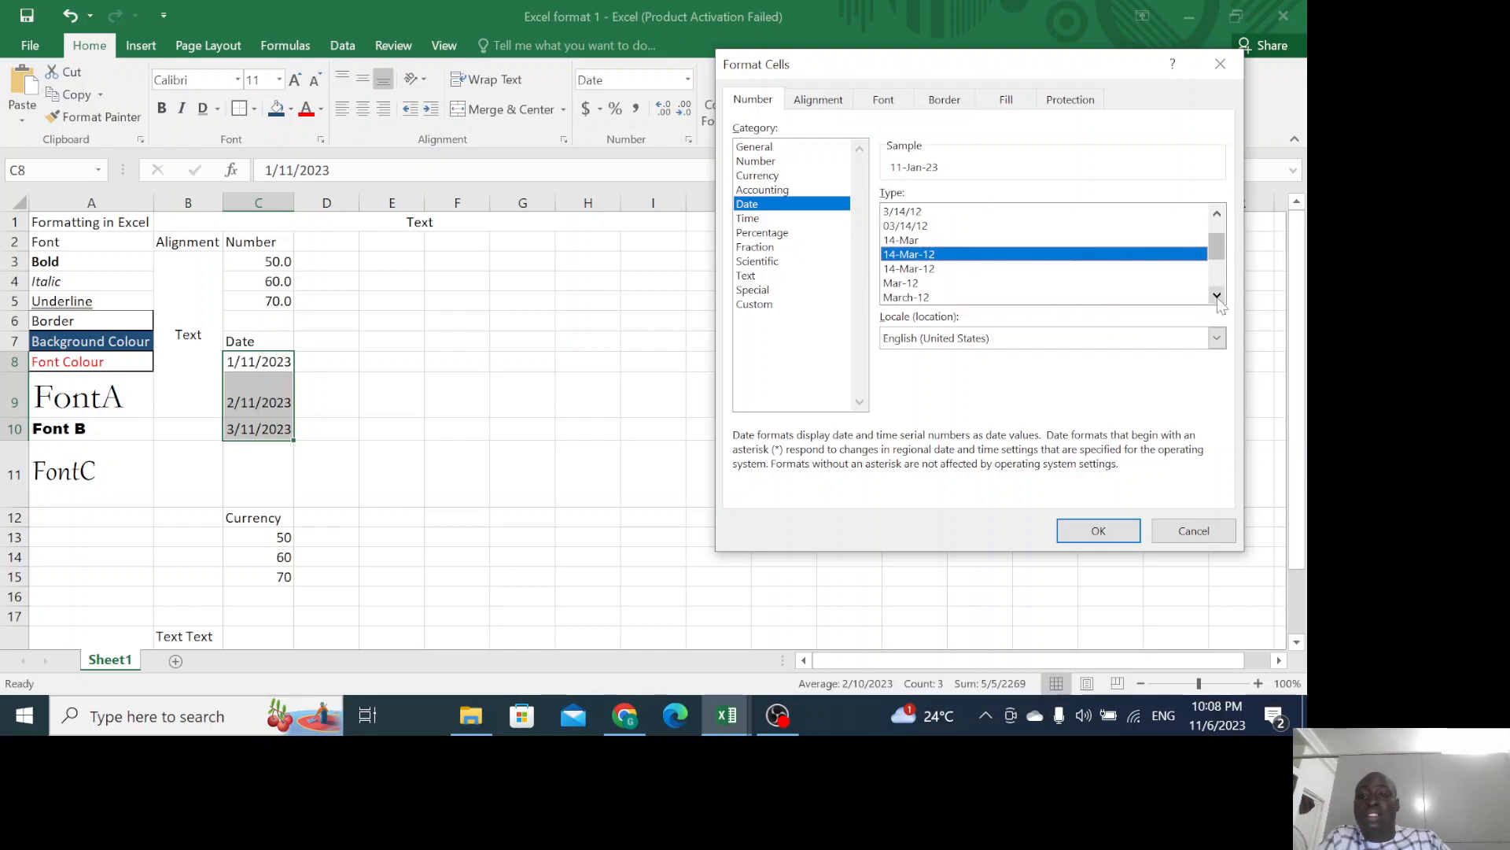
left_click(1217, 297)
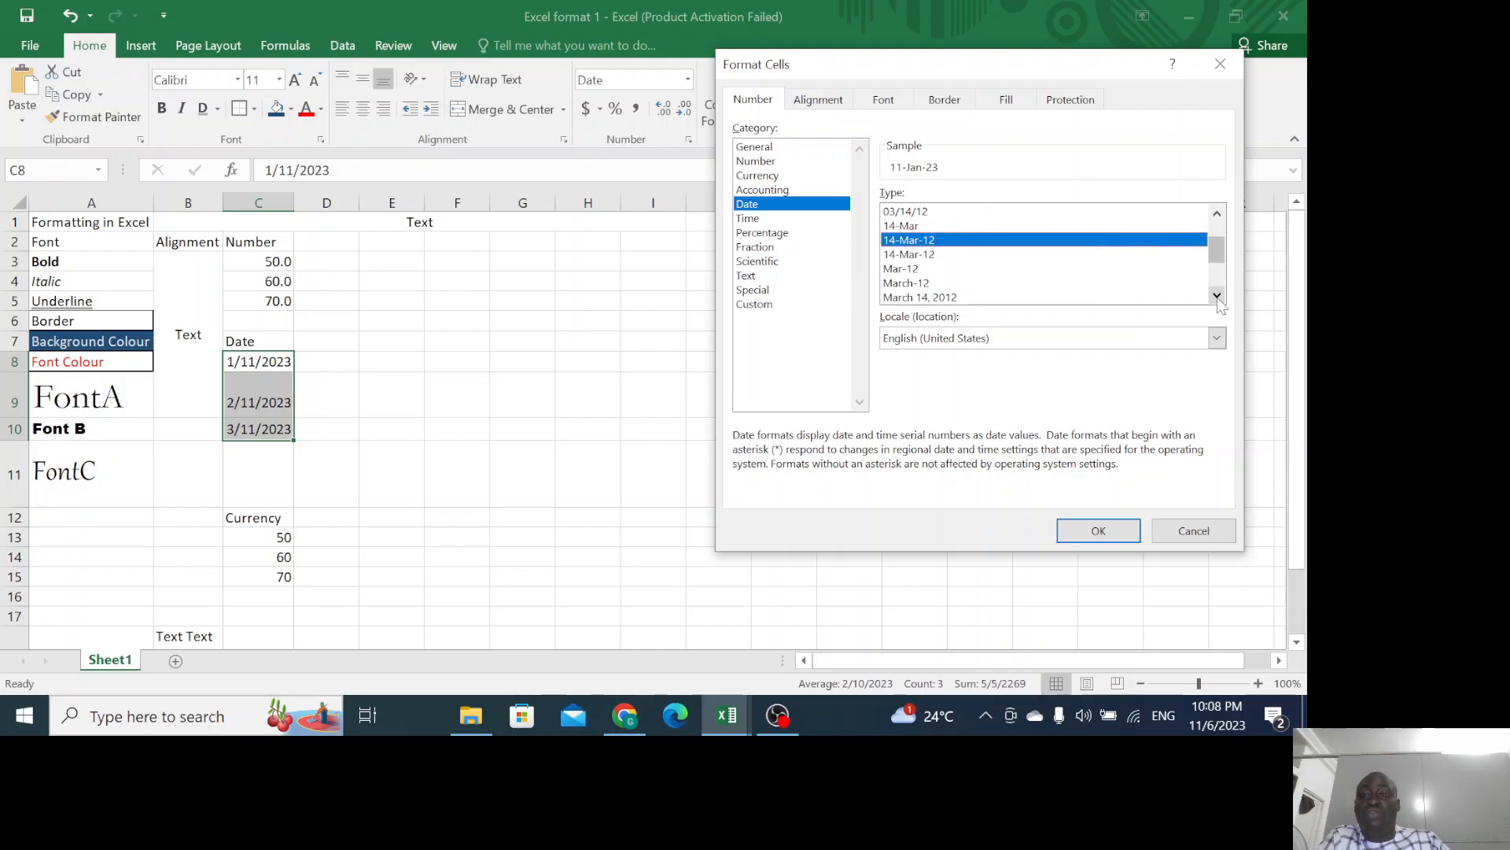
left_click(1217, 297)
left_click(931, 285)
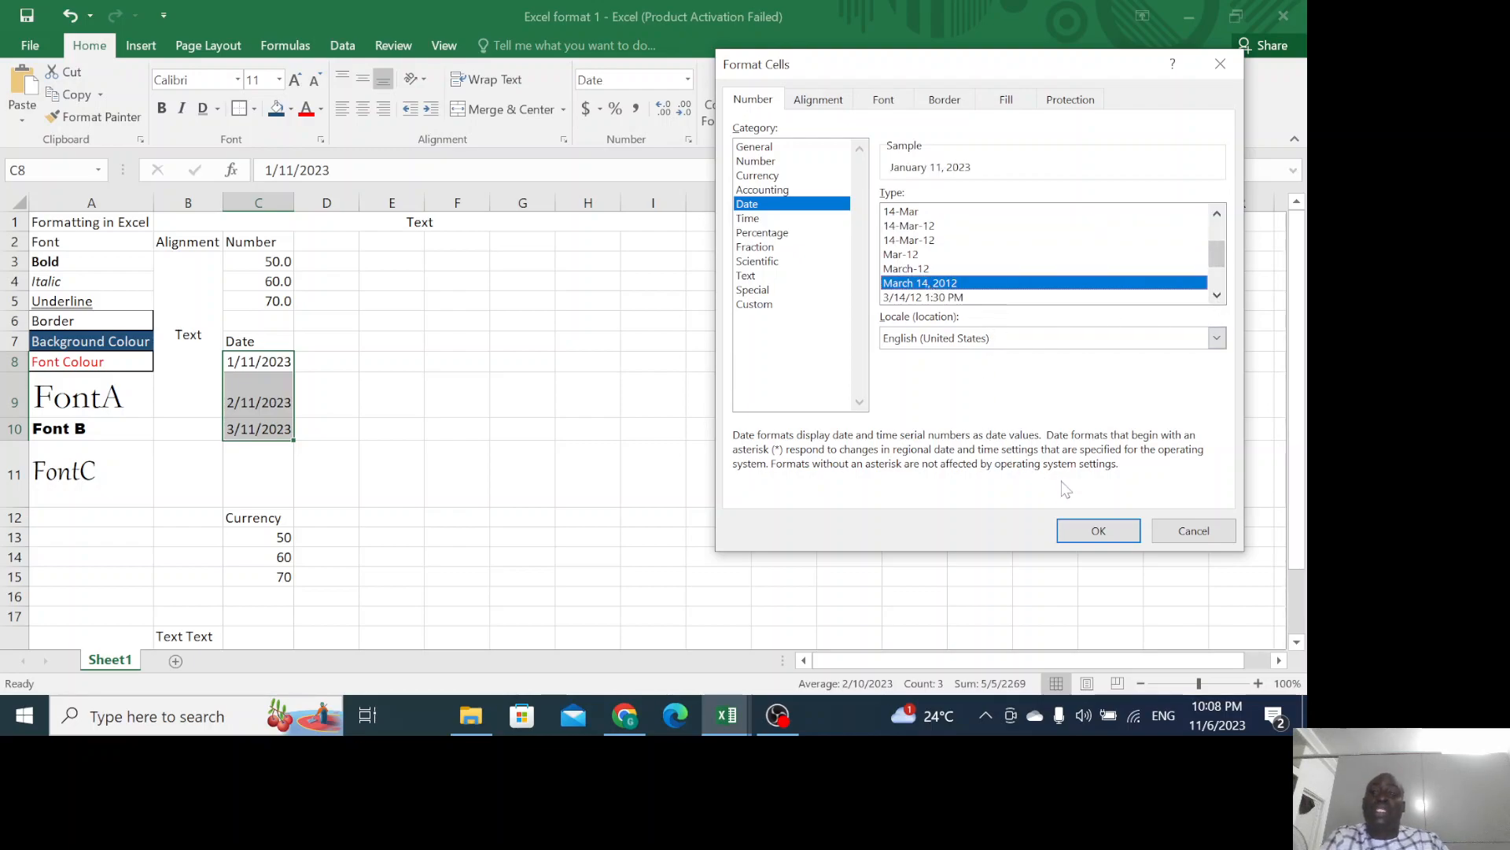
left_click(1069, 528)
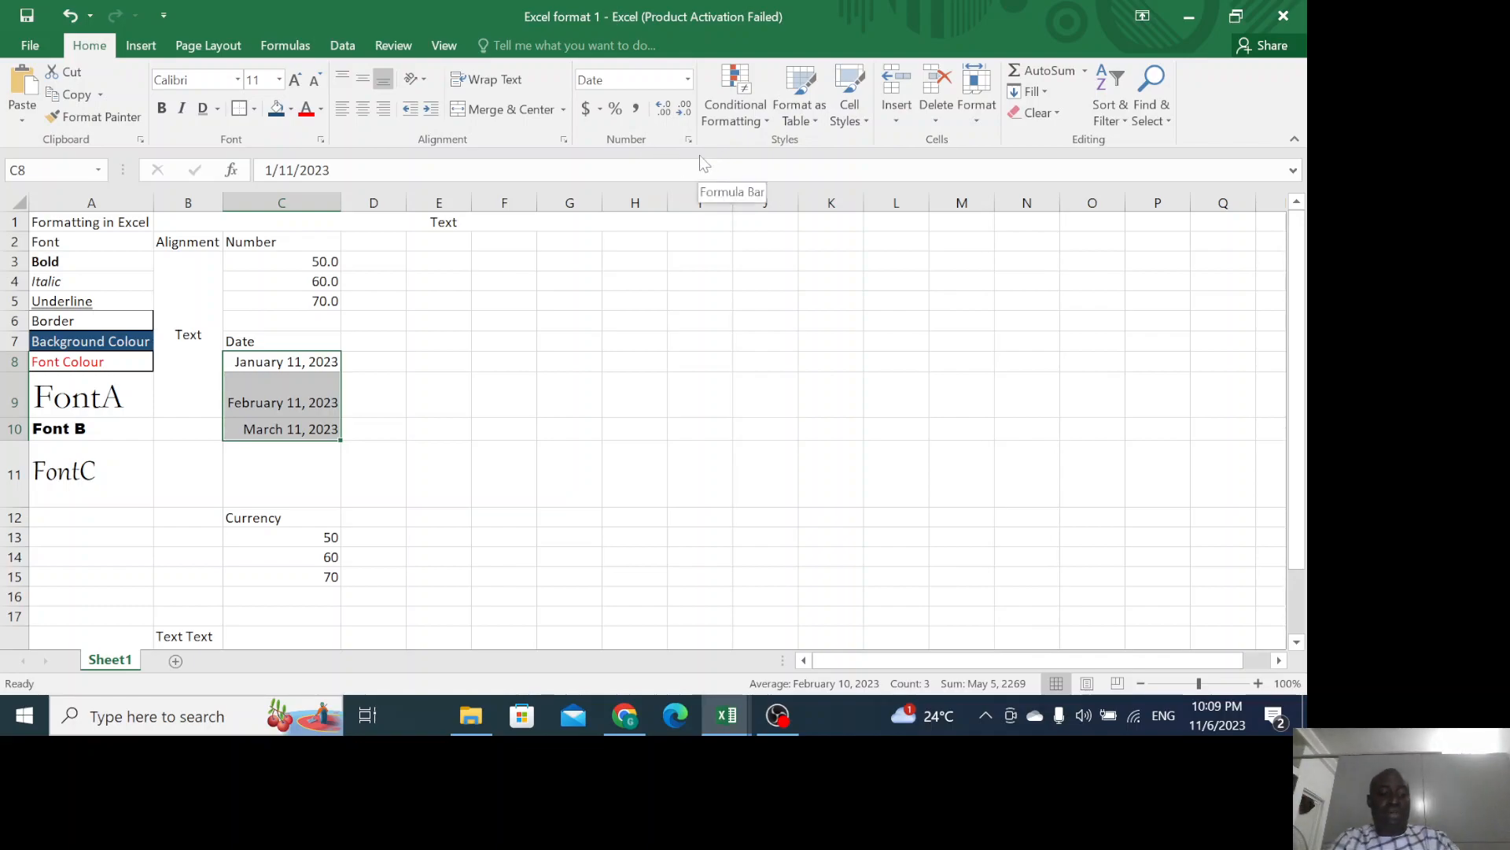
Examine the other date types available for C8:C10 without applying a different one.
key("ctrl+1")
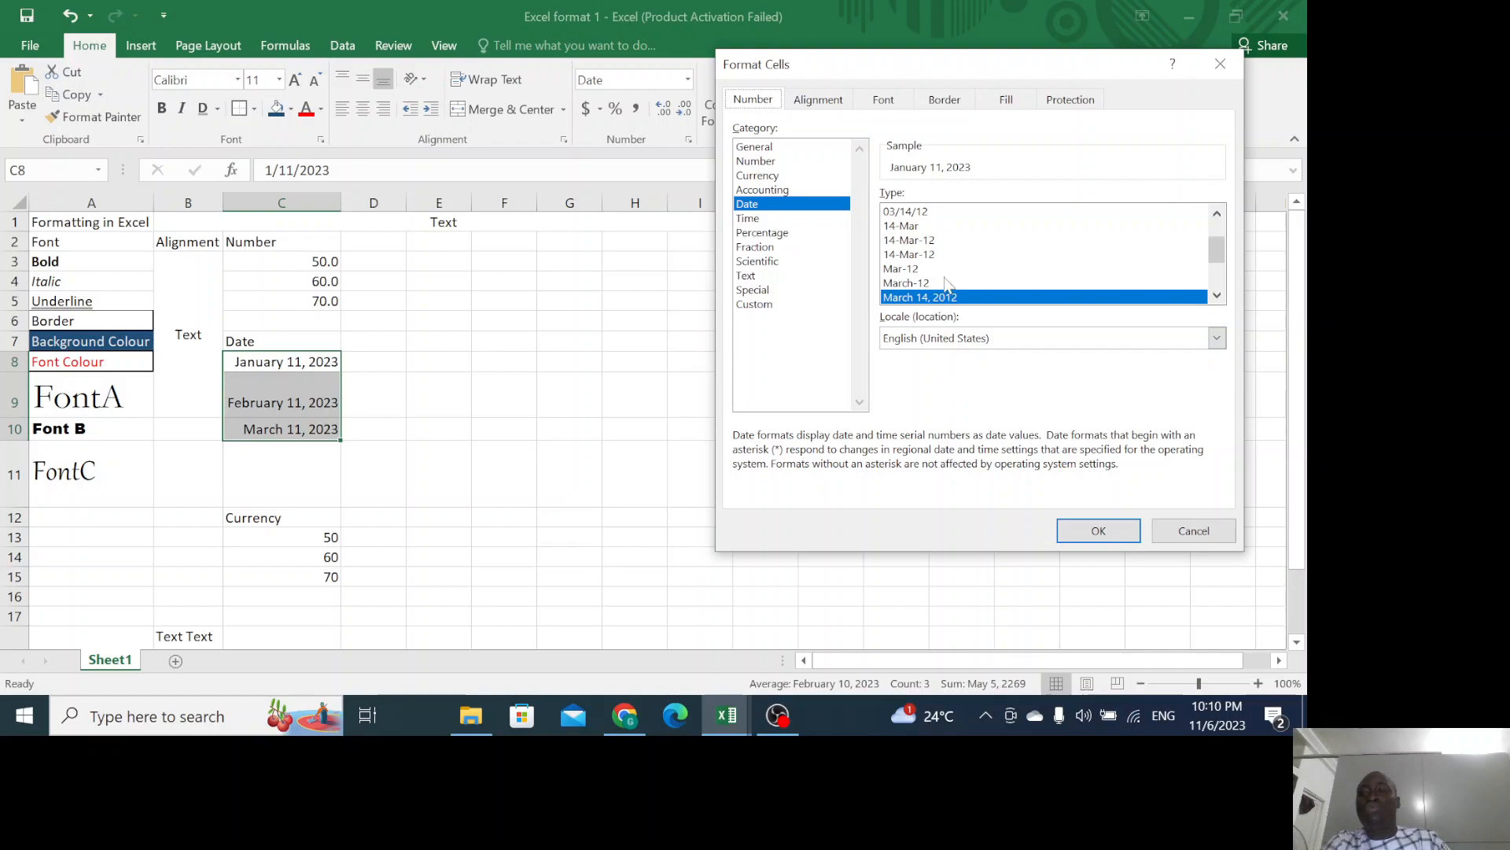
scroll(947, 262, "up", 2)
scroll(1030, 272, "down", 2)
left_click(1217, 295)
left_click(1217, 295)
left_click(1217, 295)
left_click(1217, 295)
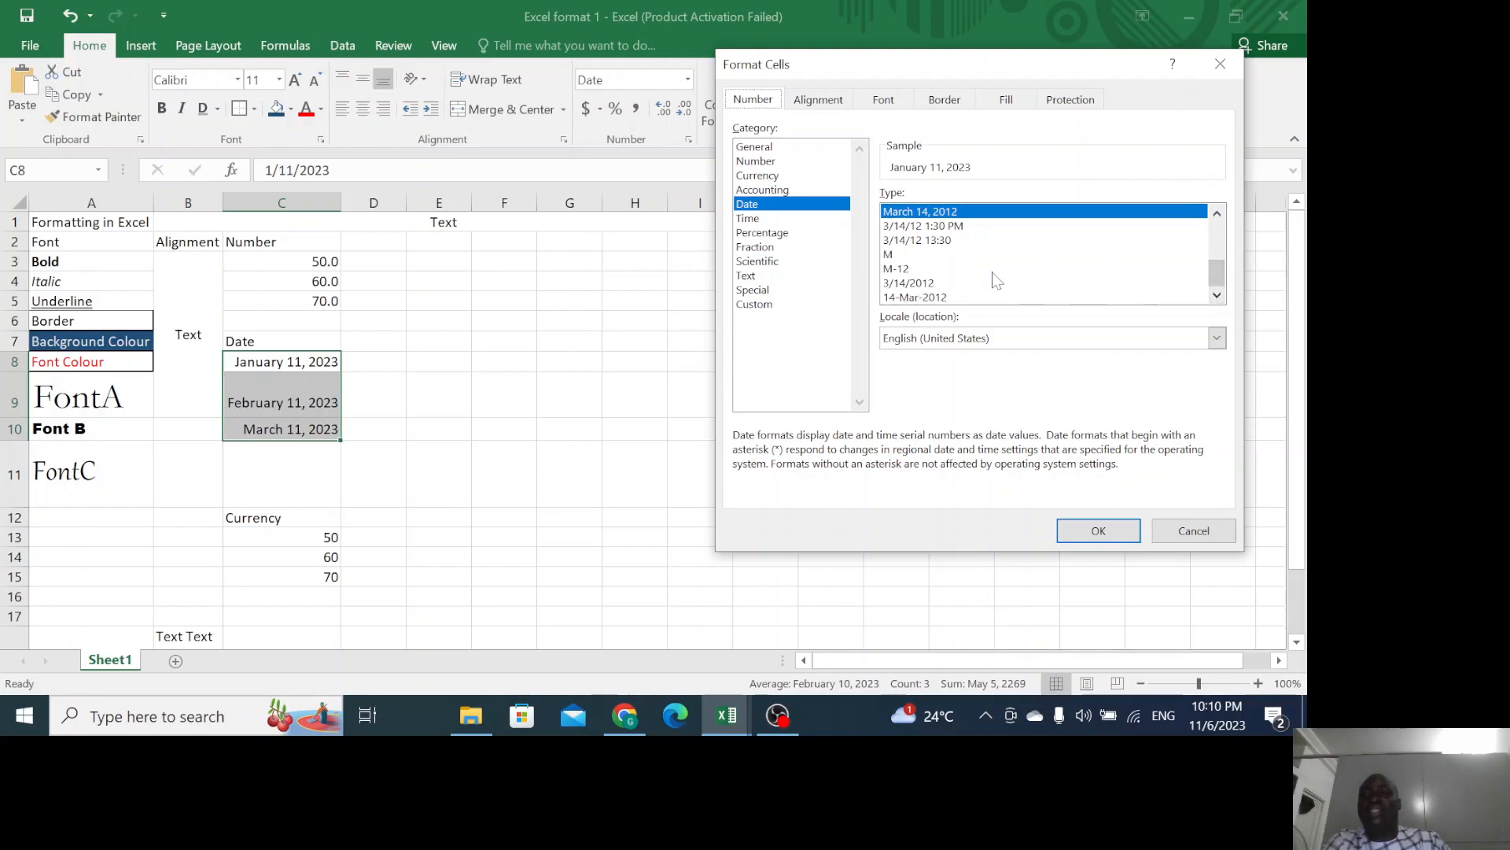
left_click(1217, 216)
left_click(1218, 216)
left_click(1218, 216)
left_click(1218, 216)
left_click(1218, 215)
left_click(1218, 215)
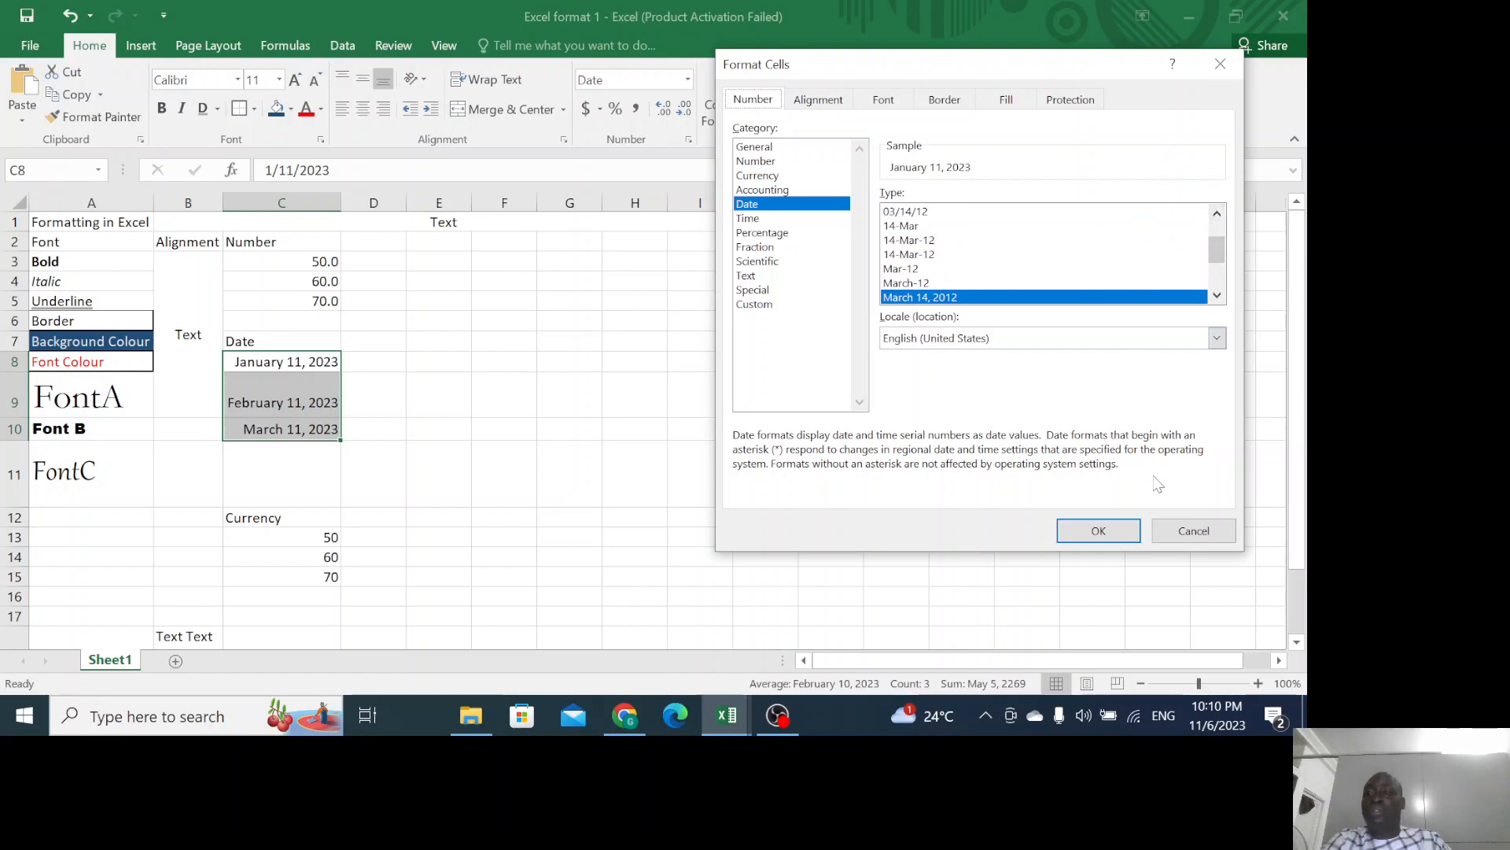
left_click(1190, 531)
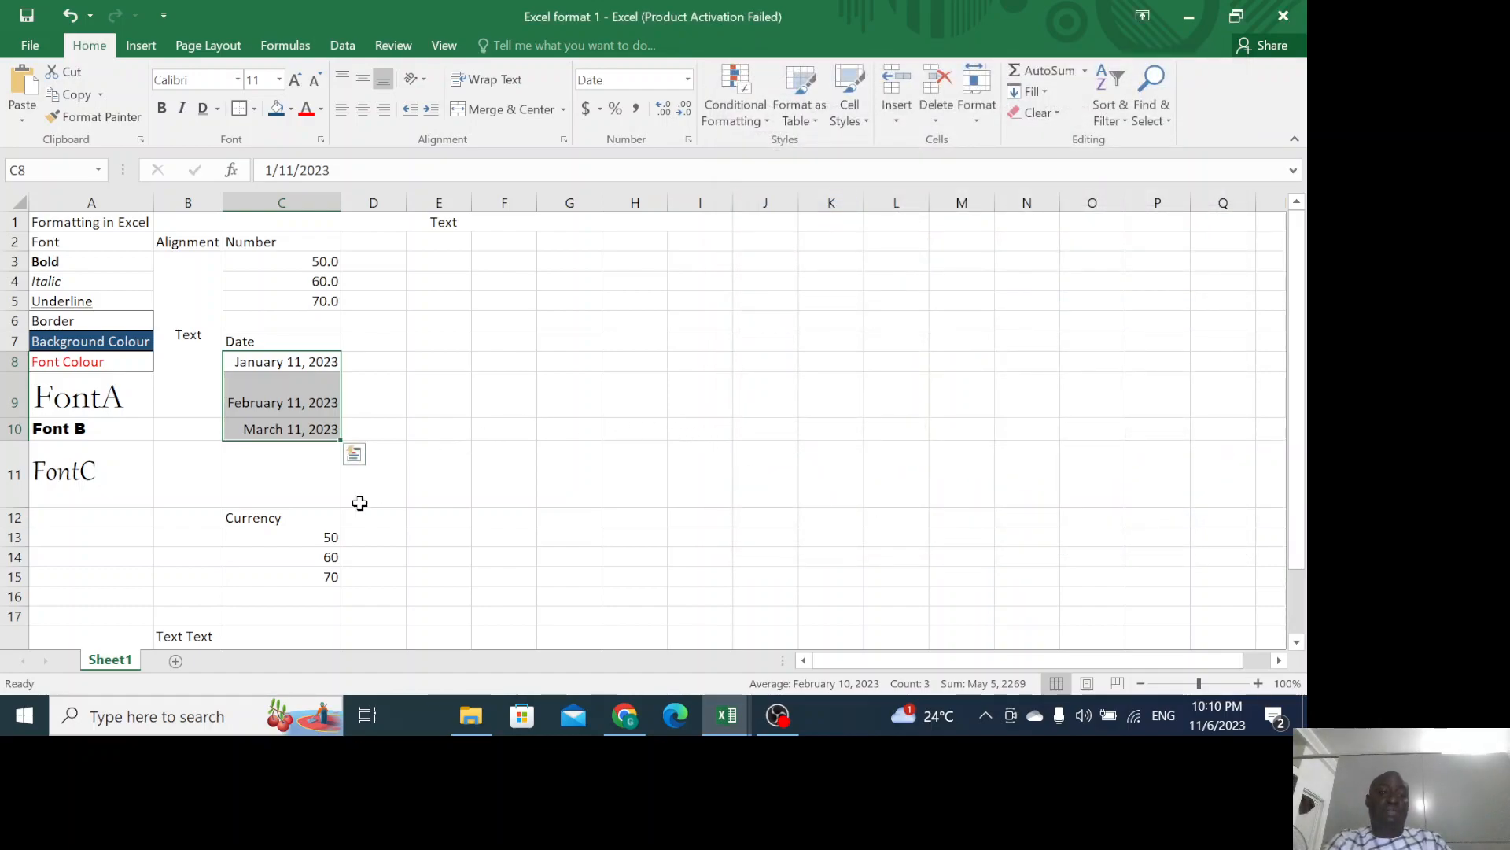
Select the amounts in C13:C15 and choose the Currency category in their number format settings.
scroll(275, 527, "down", 2)
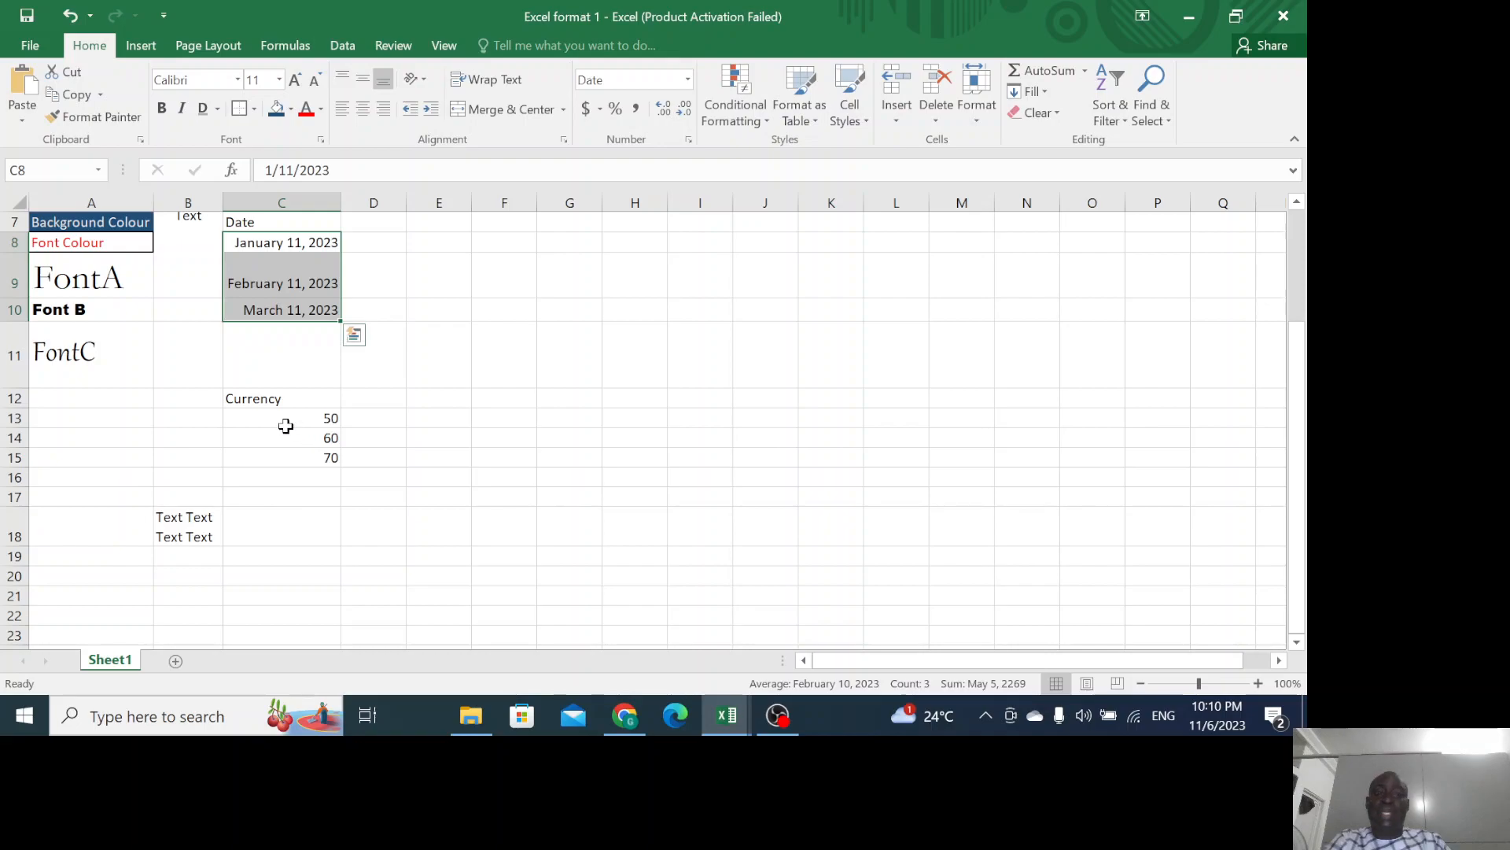
left_click_drag(280, 416, 307, 453)
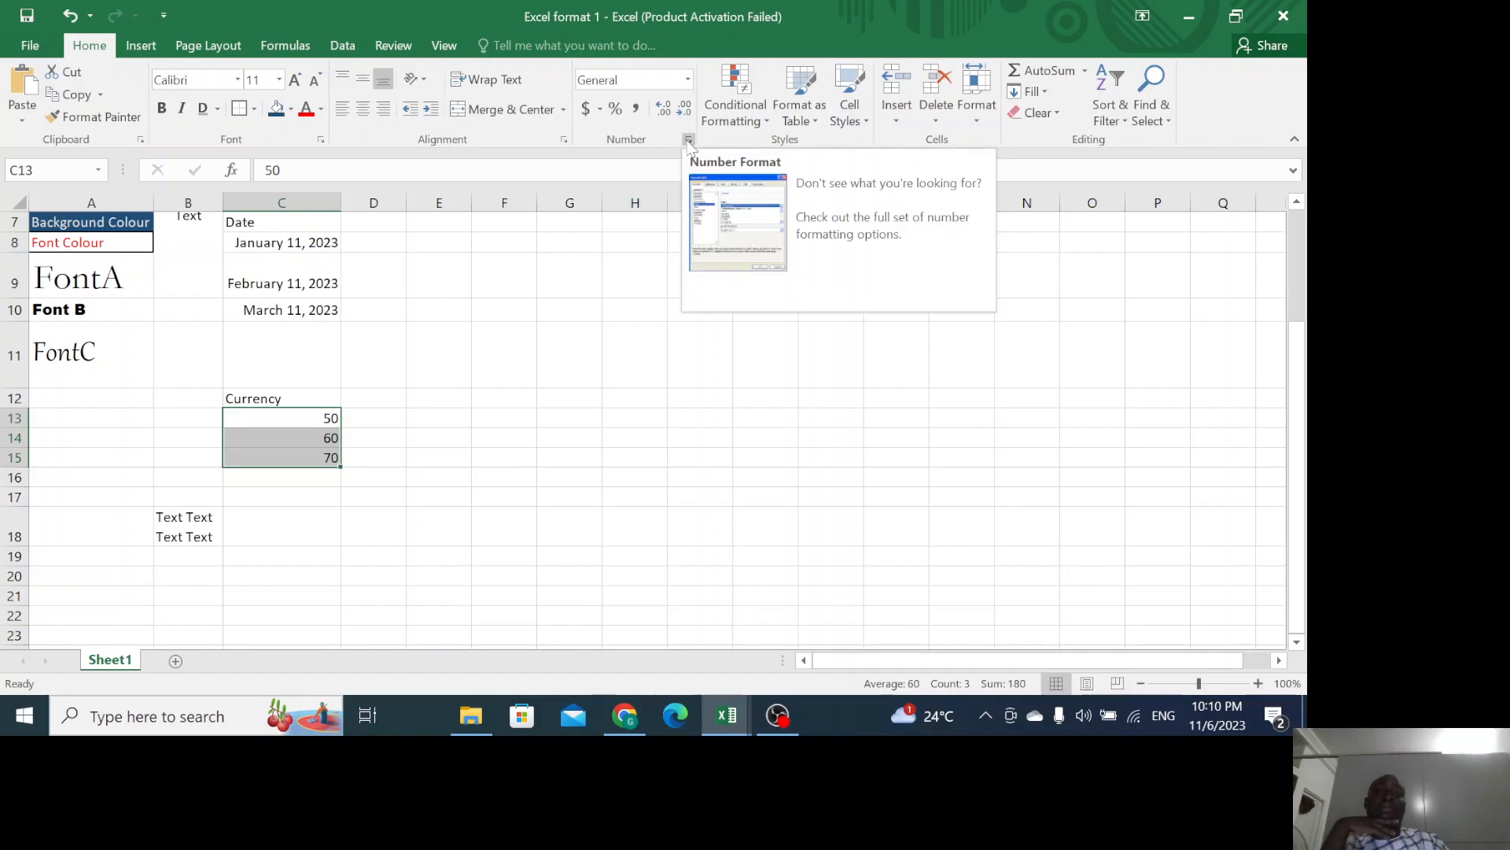
left_click(600, 110)
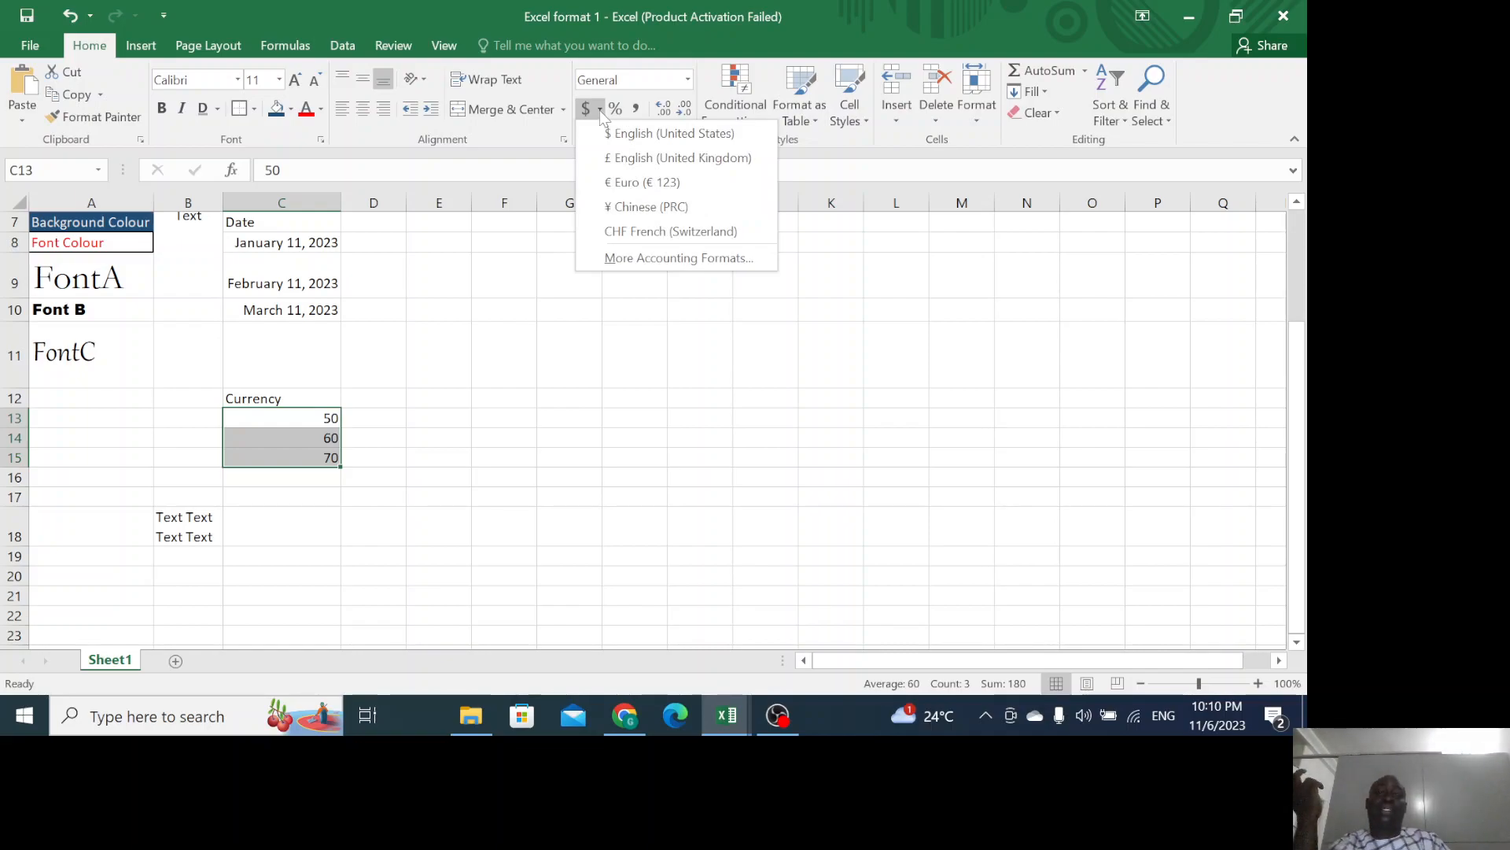
left_click(652, 258)
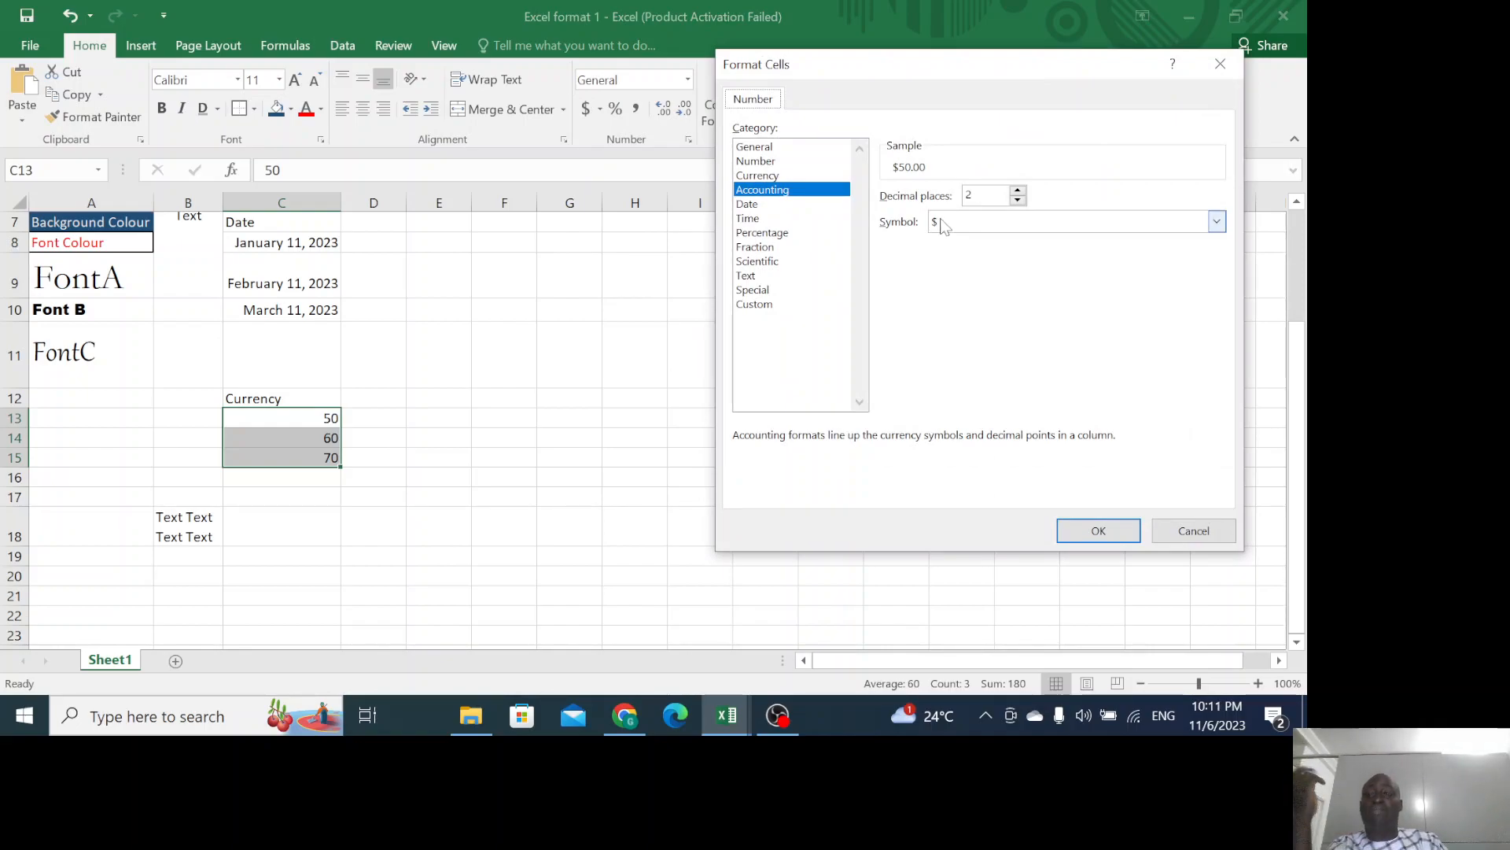
left_click(768, 176)
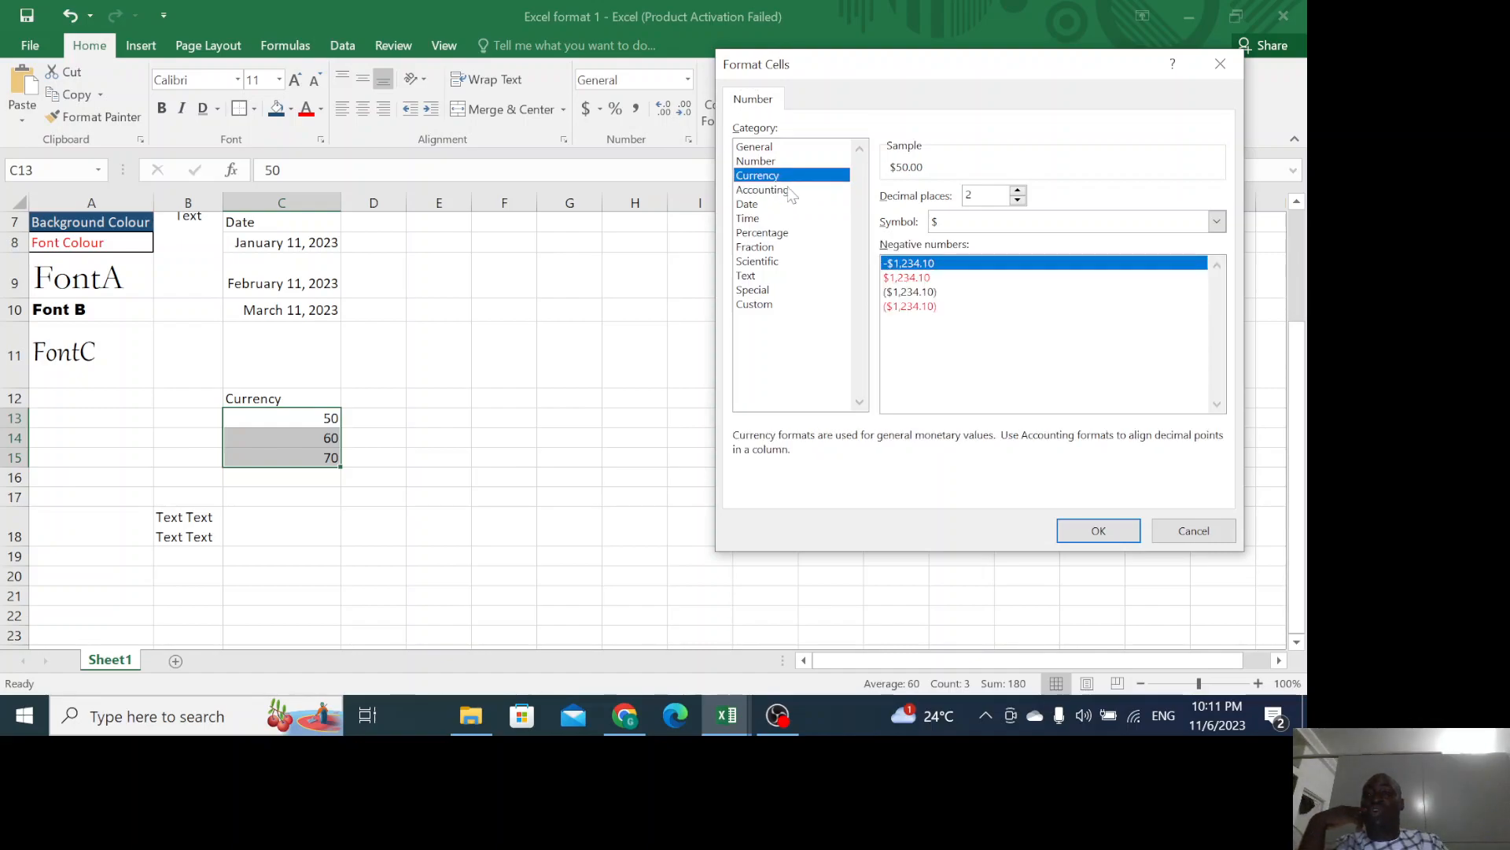
Browse the currency symbols for C13:C15, examining the three-letter codes that start with N.
left_click(960, 224)
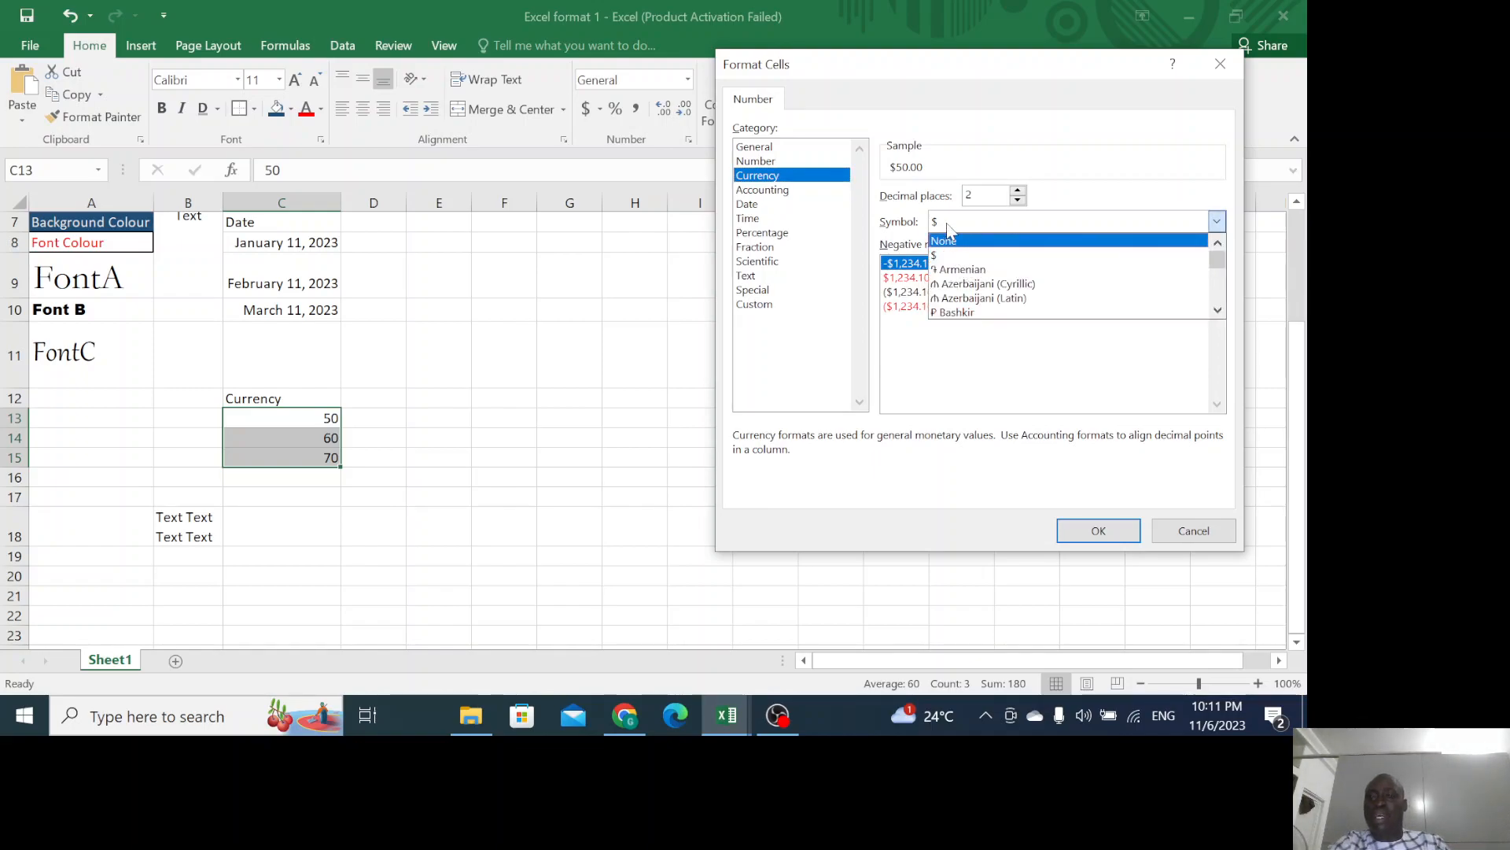
left_click(948, 225)
key("n")
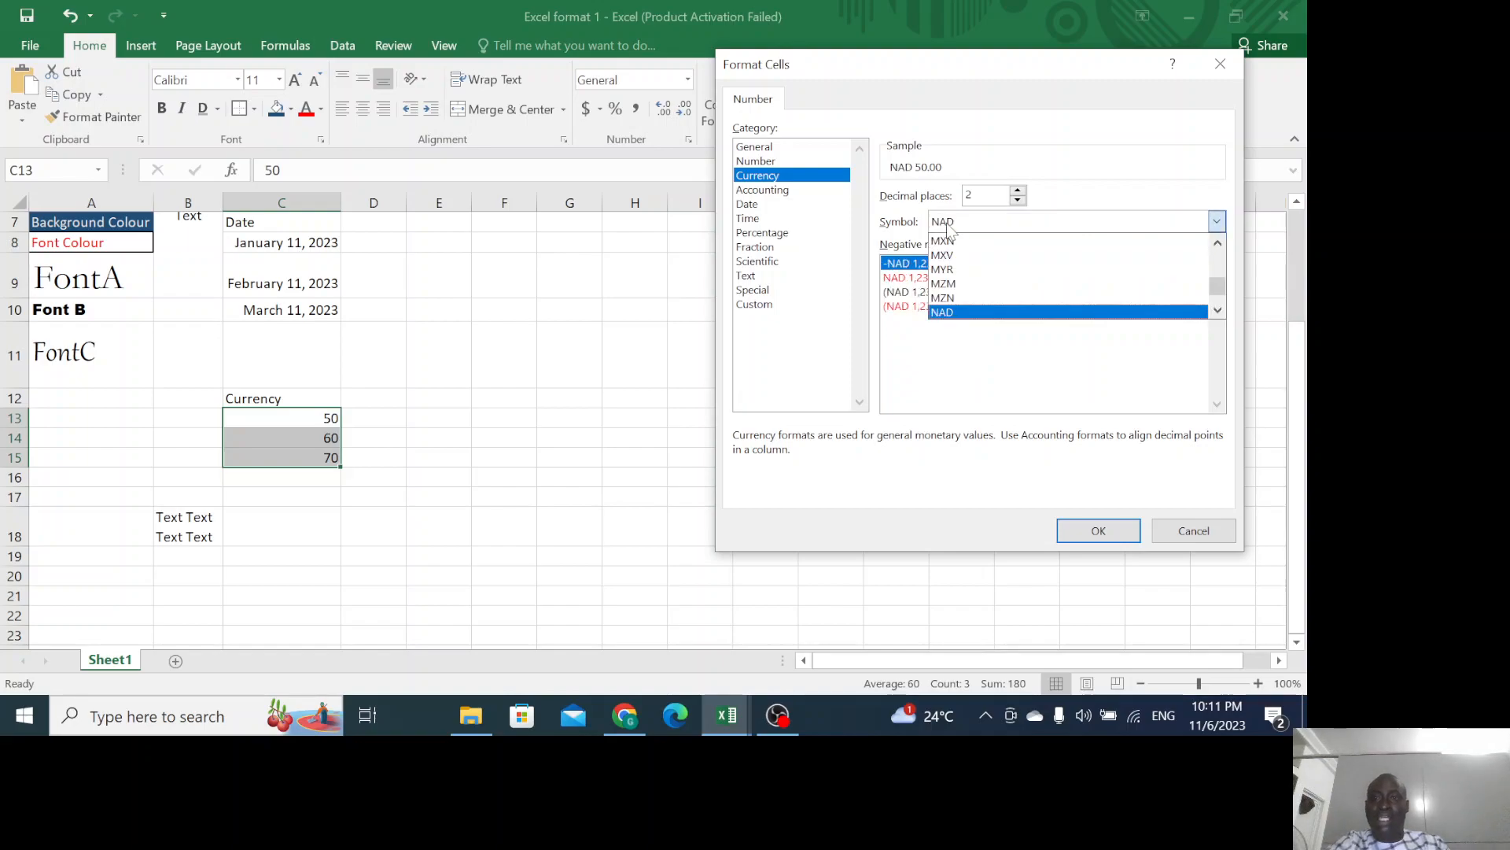
key("n")
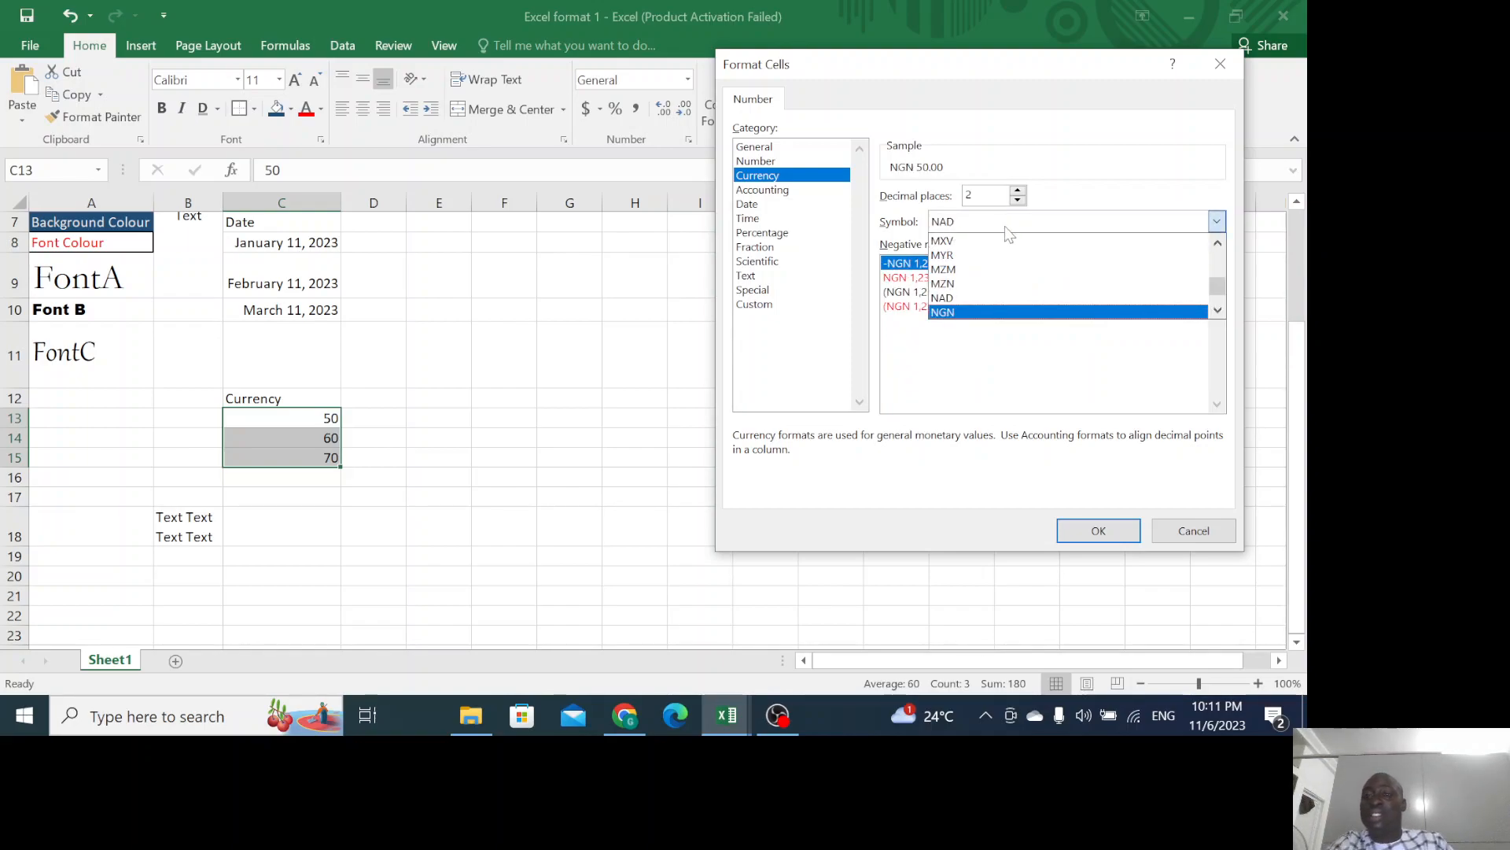
left_click(1217, 243)
left_click(1218, 243)
left_click(1217, 243)
left_click(1218, 243)
left_click(1218, 243)
left_click(1217, 311)
left_click(1218, 311)
left_click(1218, 311)
left_click(1218, 311)
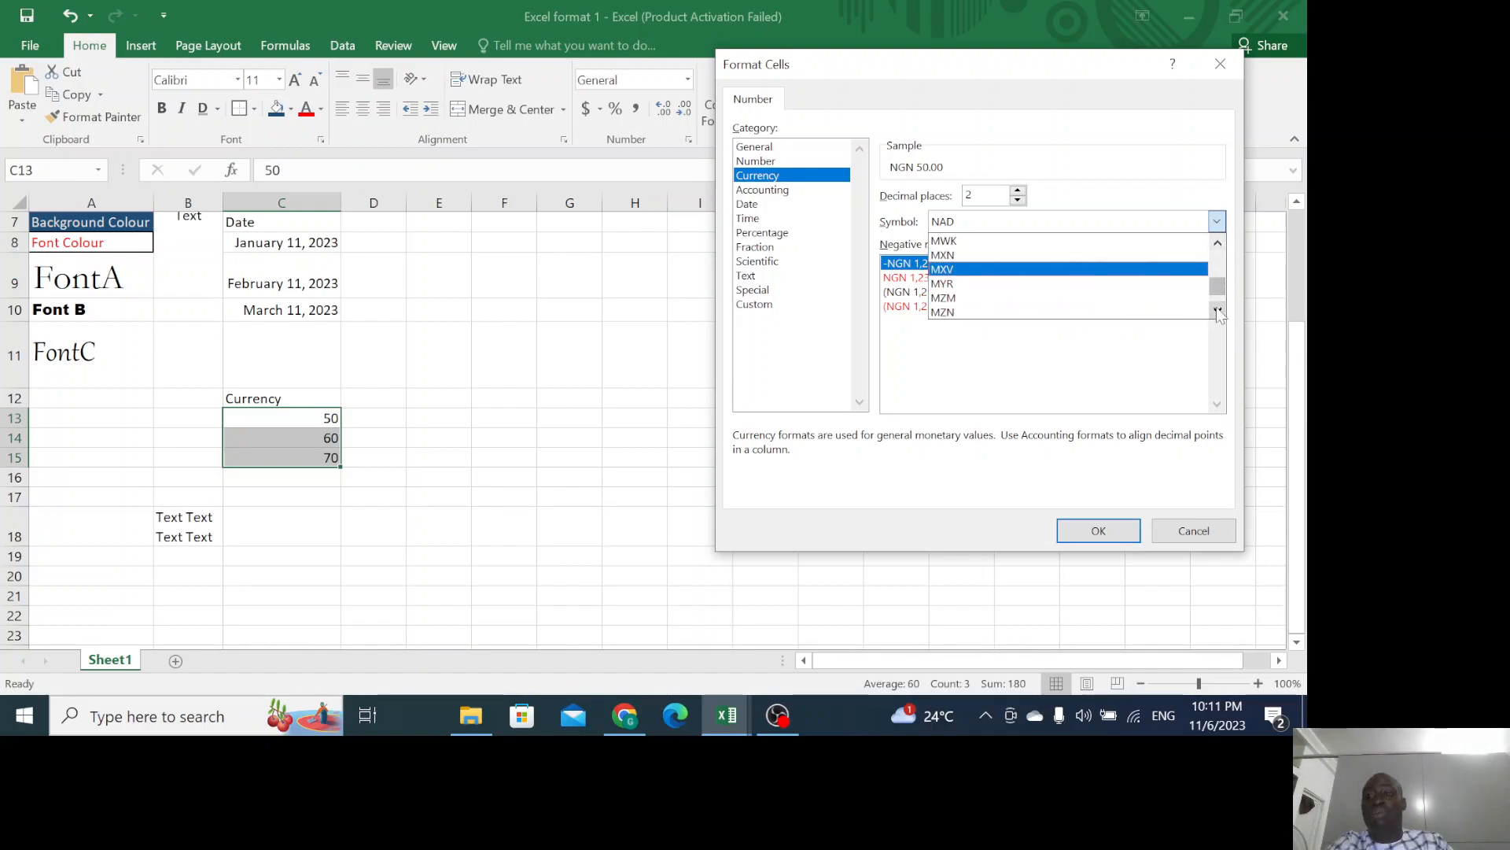
left_click(1218, 310)
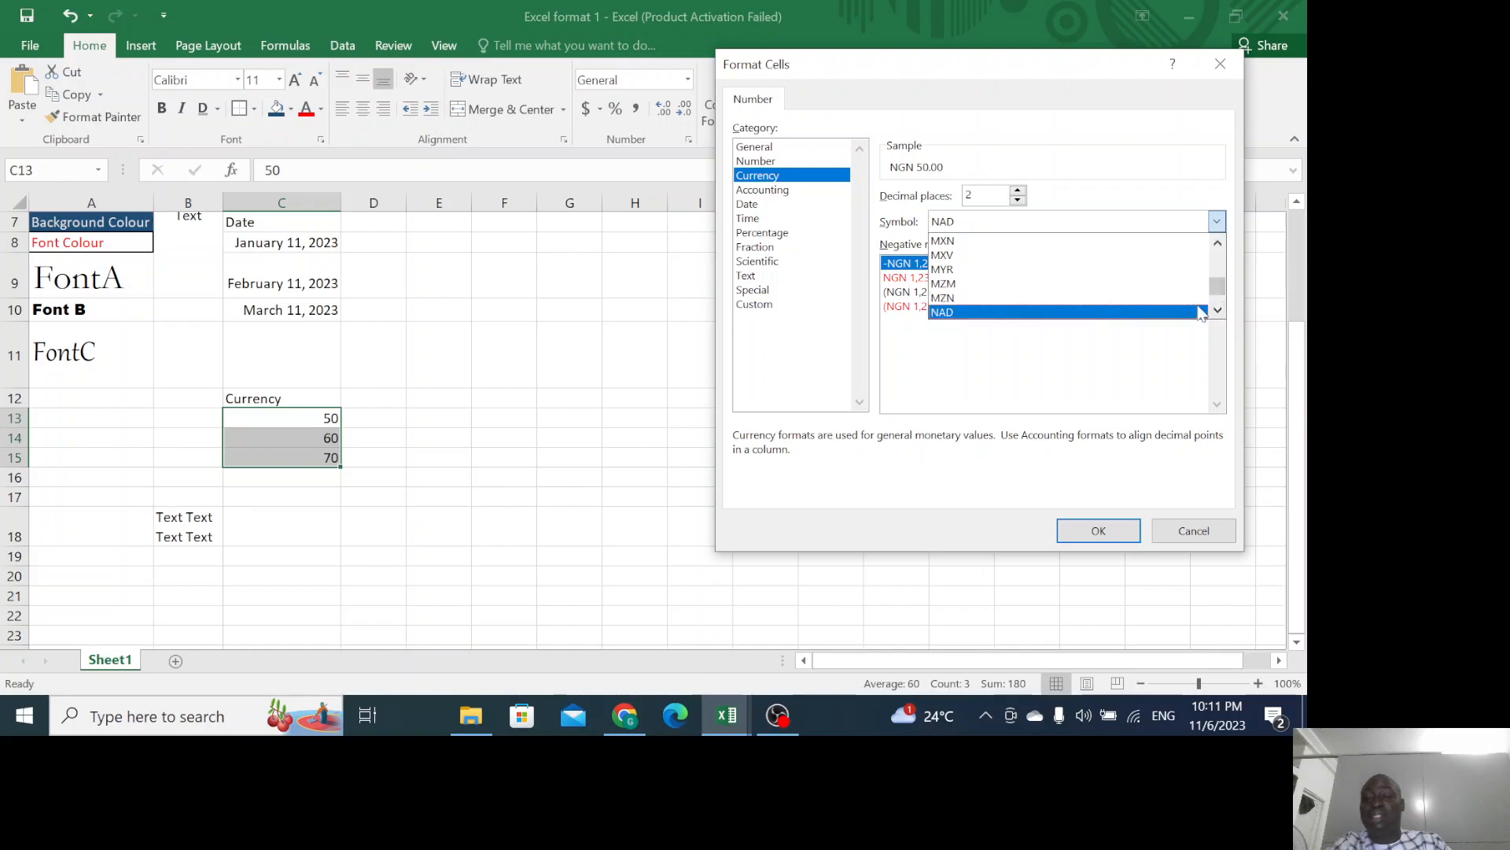
left_click(1018, 222)
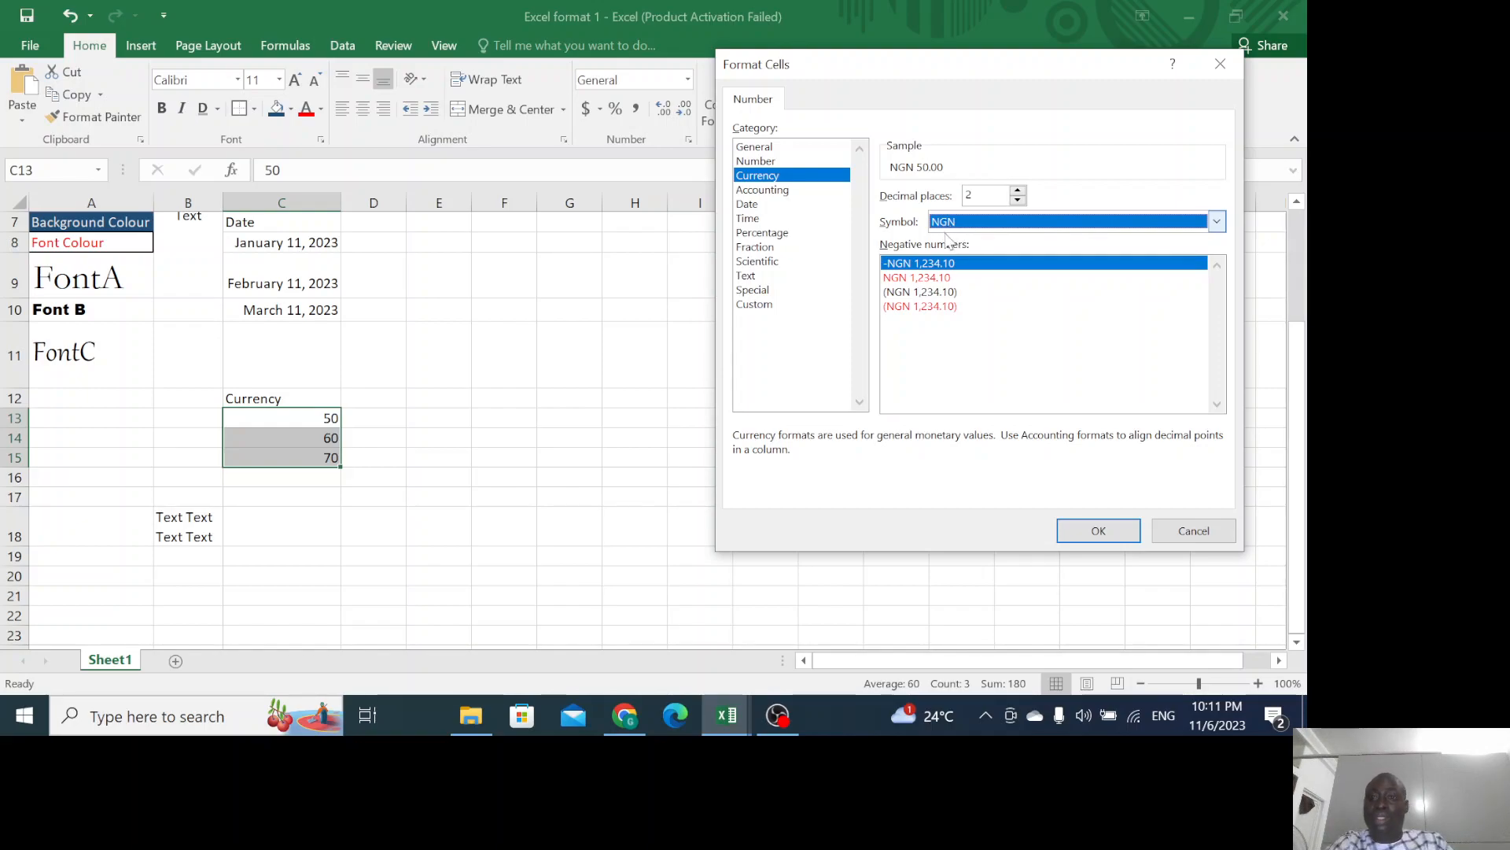
key("n")
key("Down")
key("Down")
key("Down")
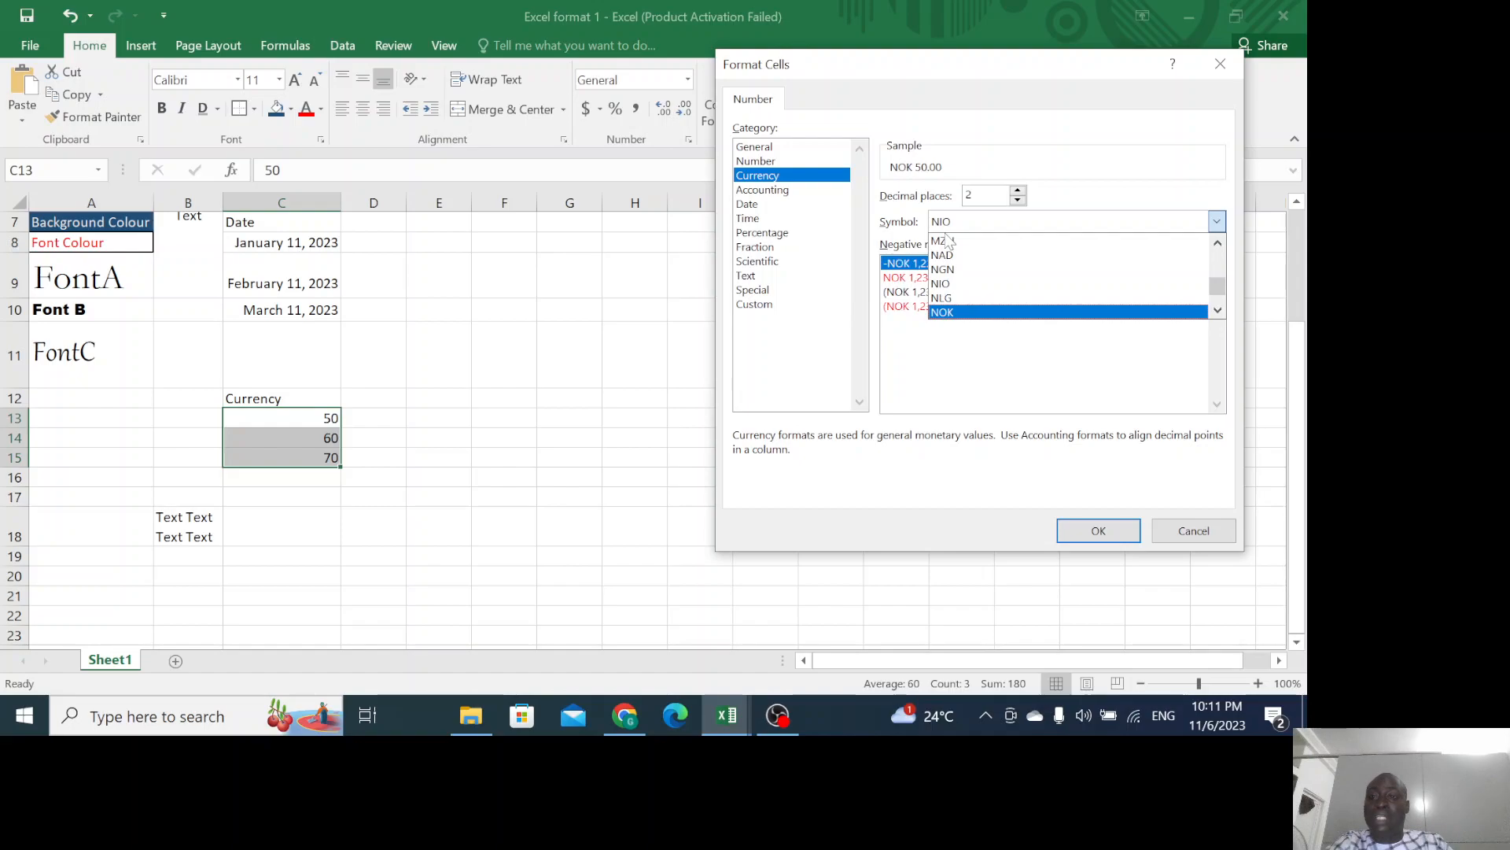
key("Home")
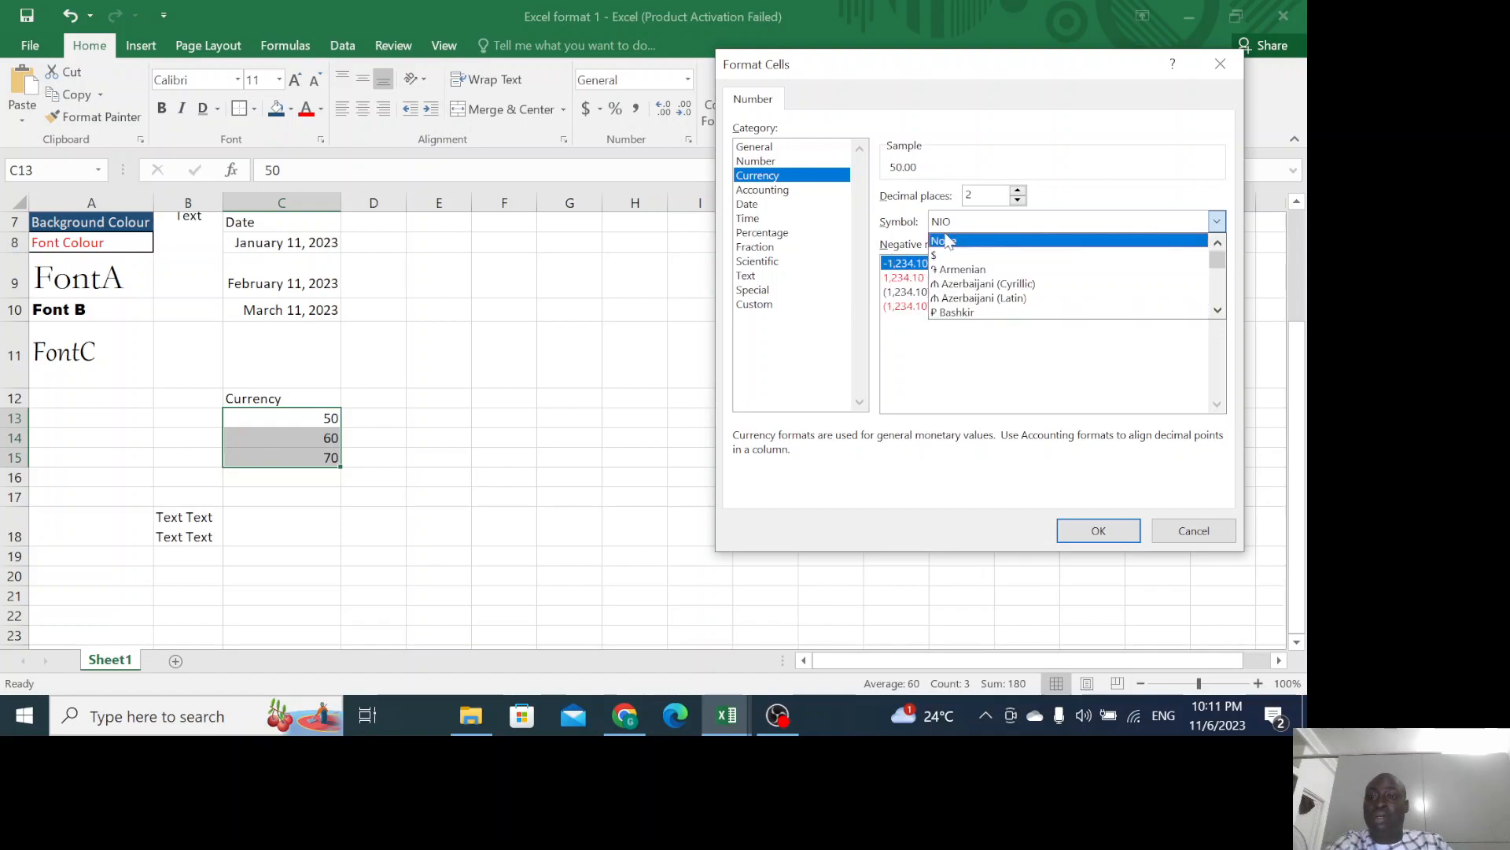
Format the amounts in C13:C15 as currency with the NGN symbol.
key("n")
key("n")
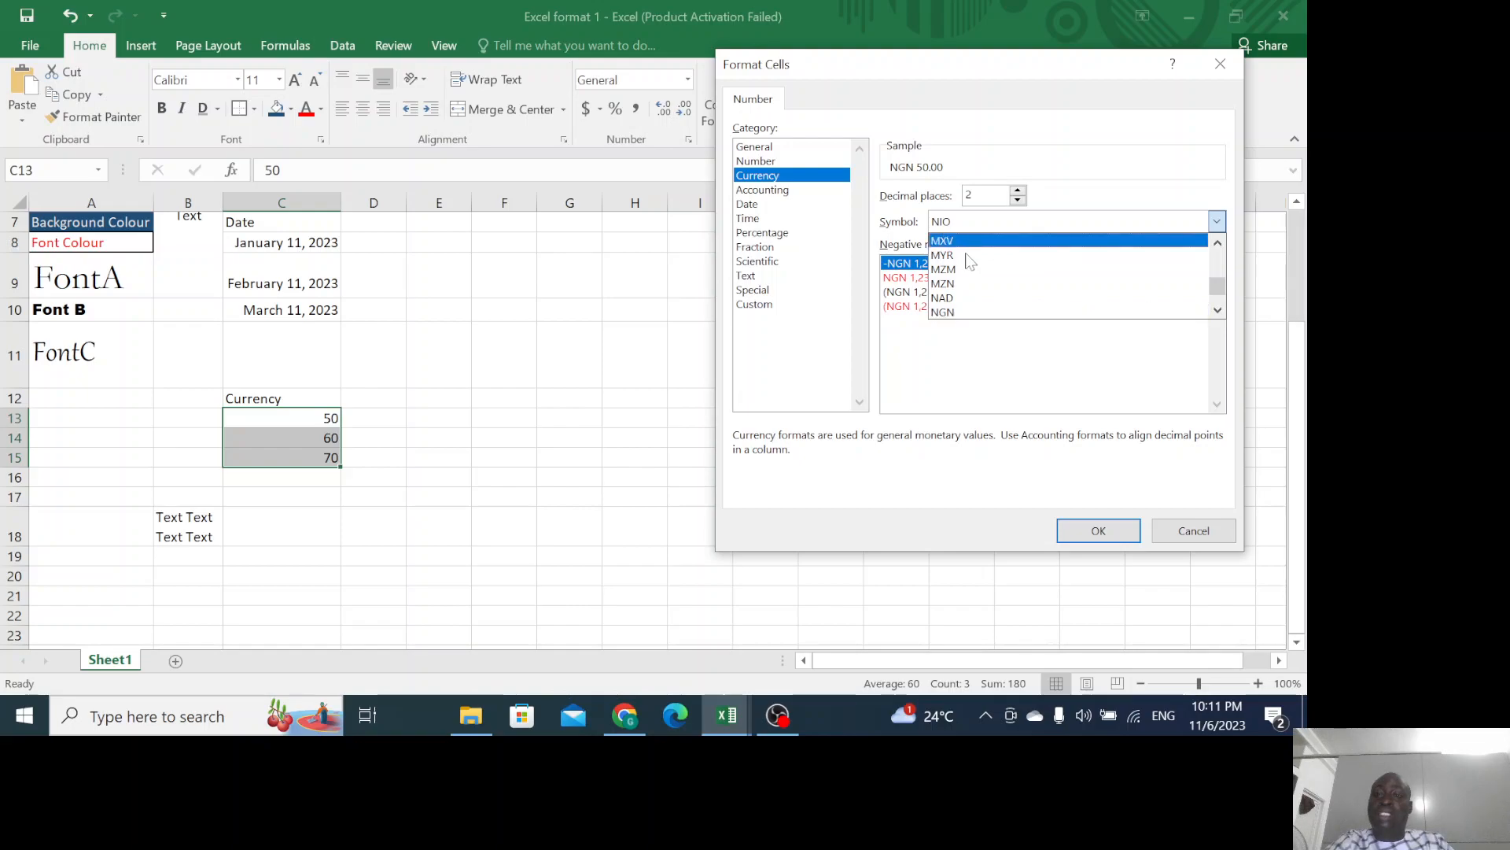
left_click(970, 313)
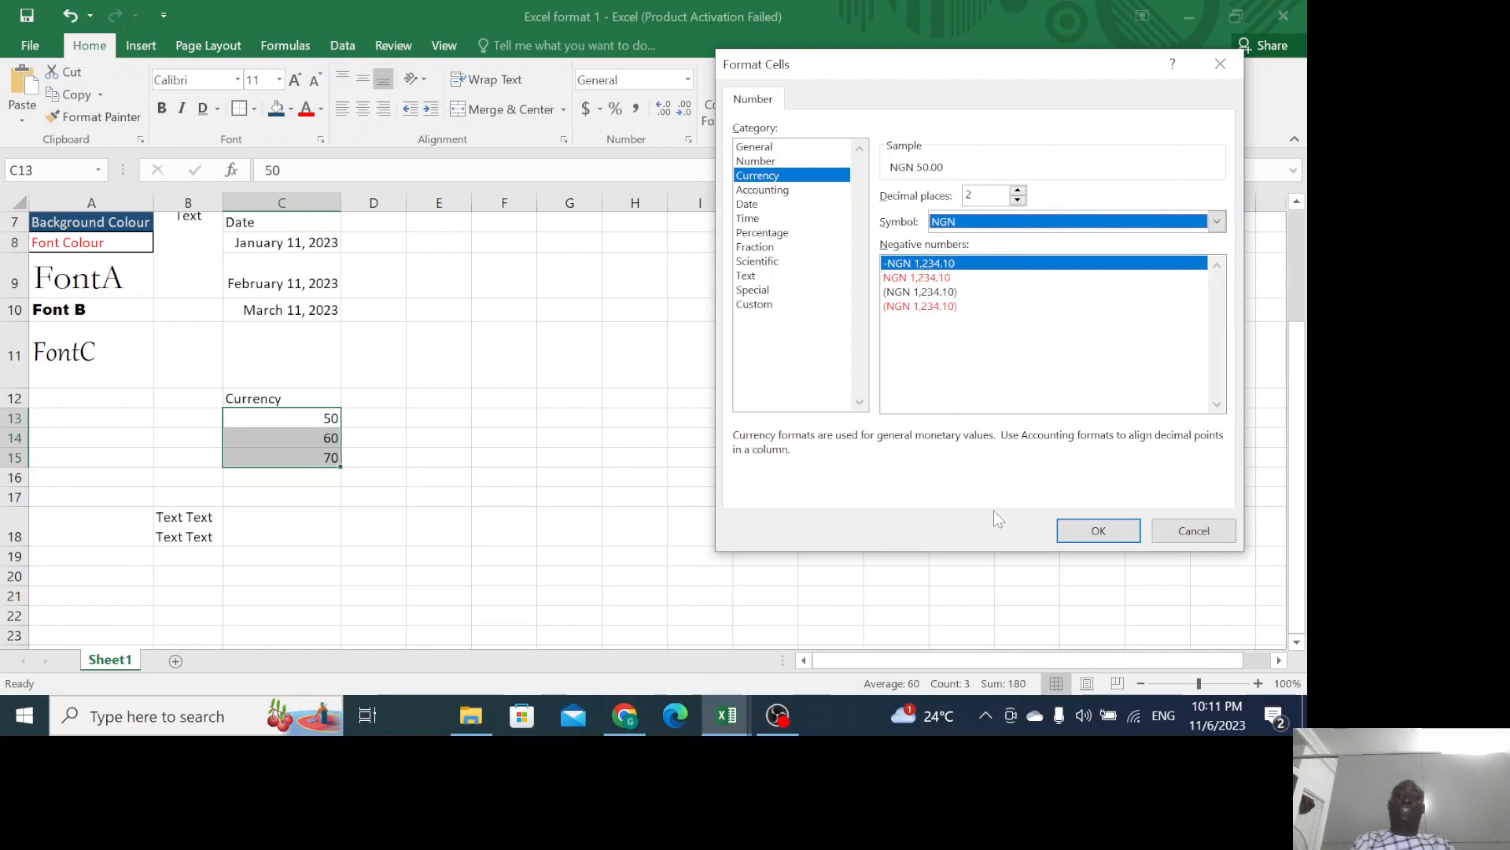
left_click(1074, 536)
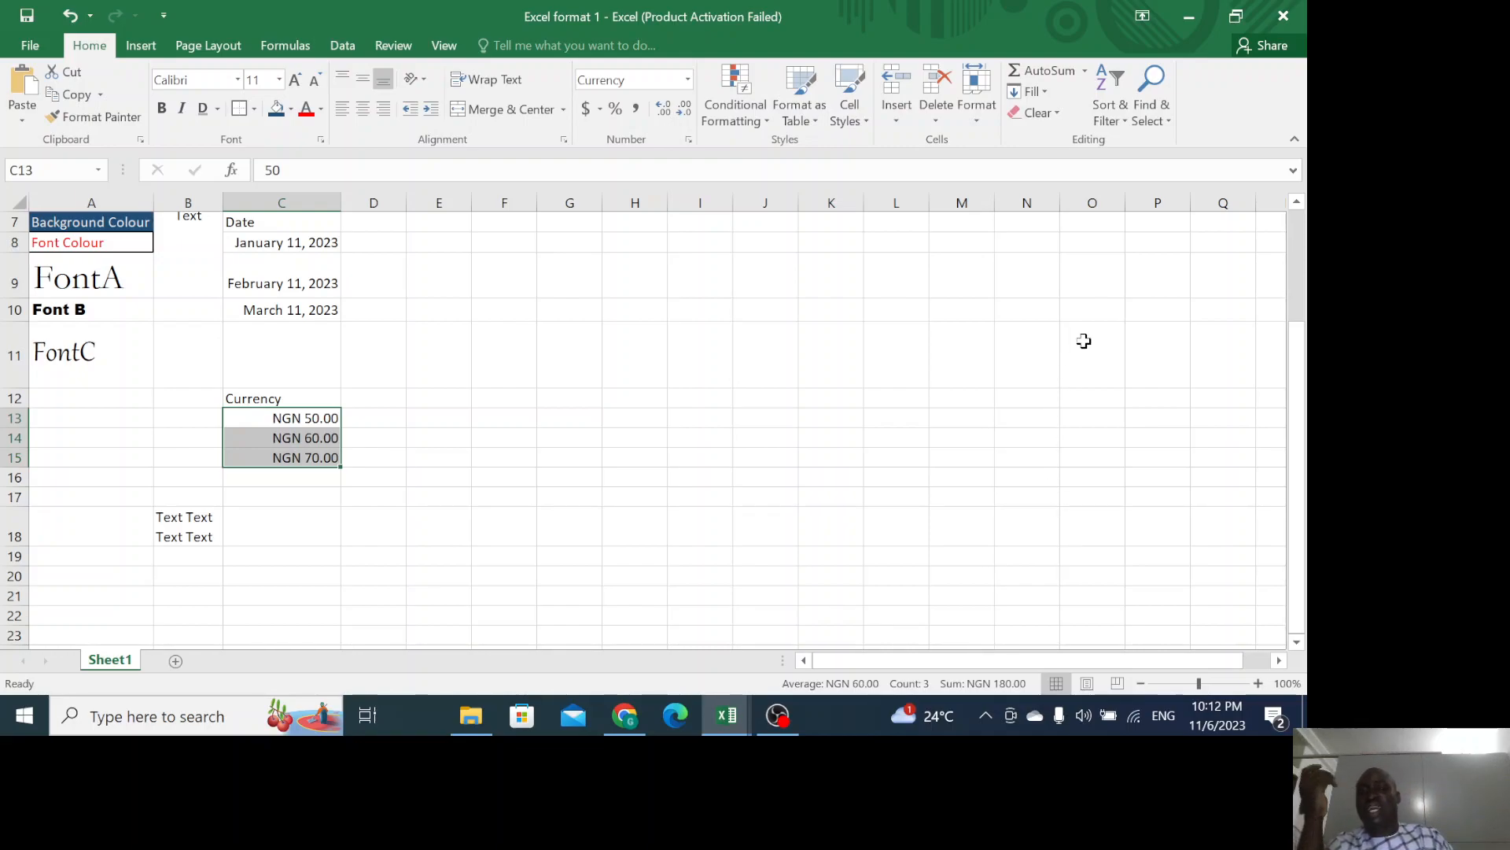
Change the currency symbol of the amounts in C13:C15 to CAD.
left_click(689, 140)
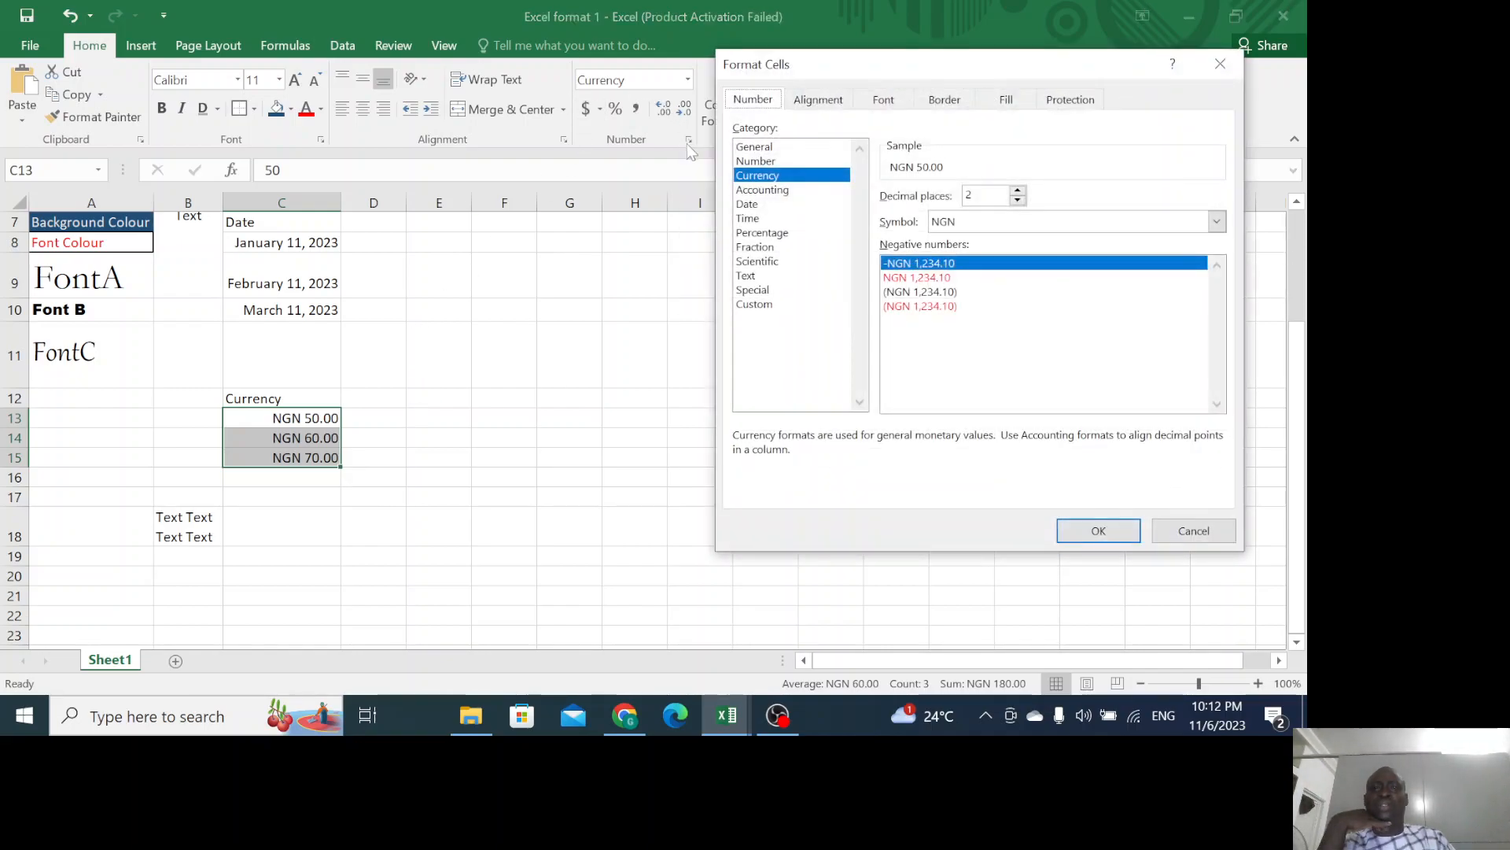
left_click(960, 224)
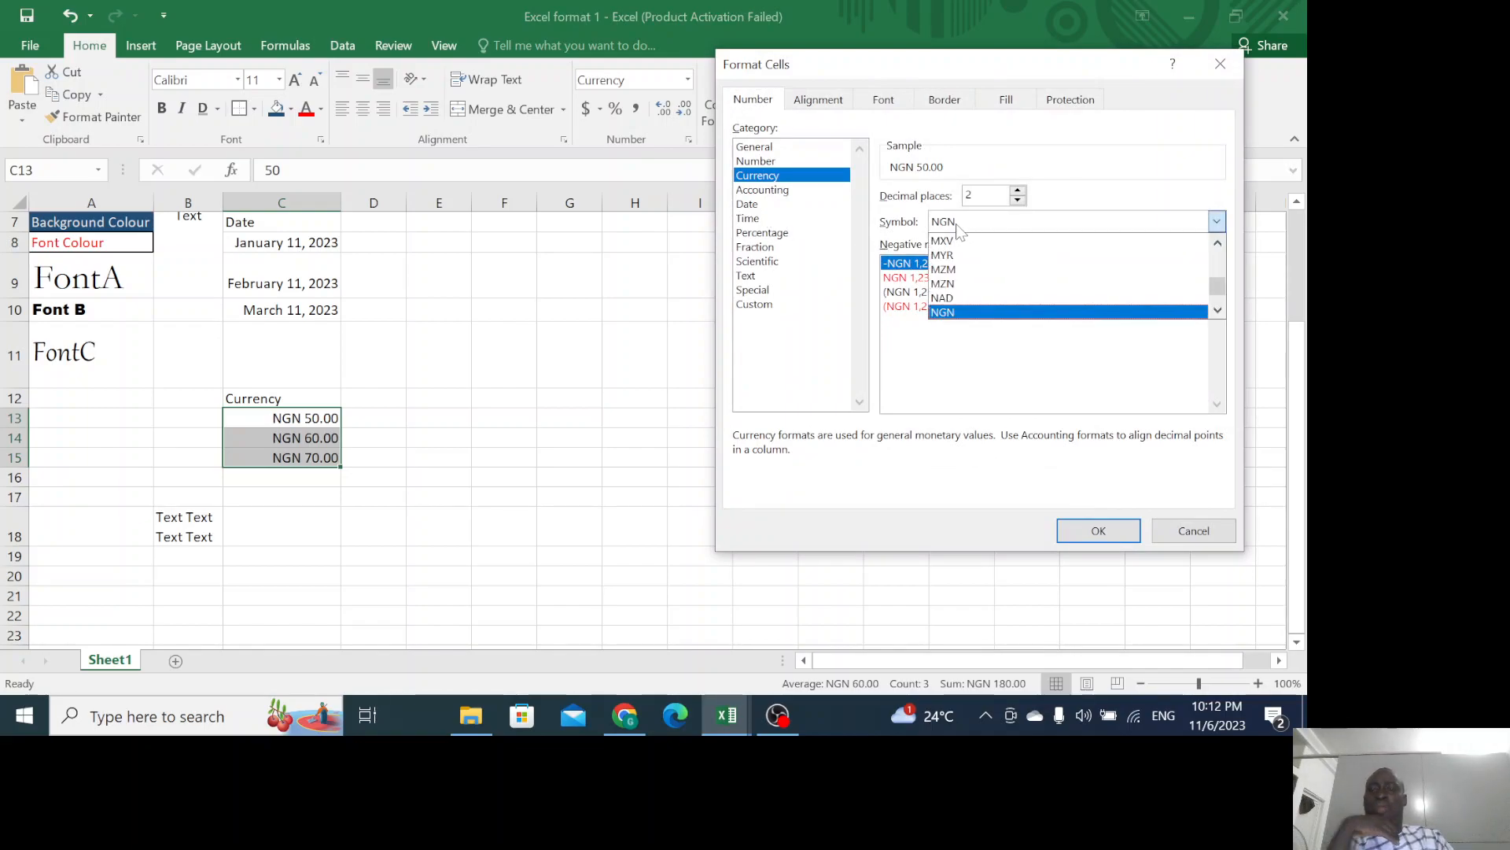
key("c")
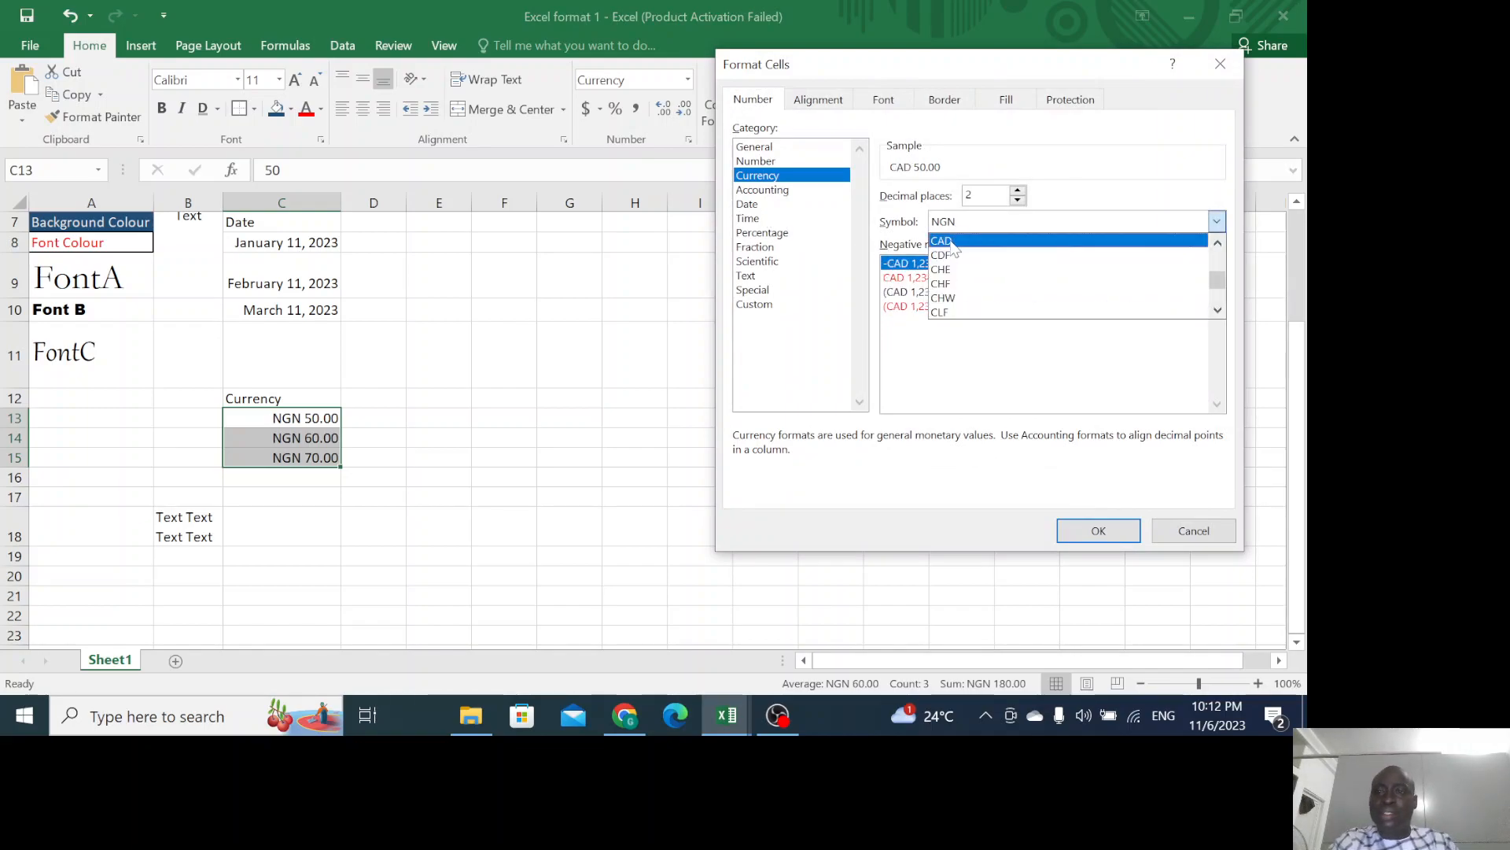
left_click(956, 242)
left_click(1084, 536)
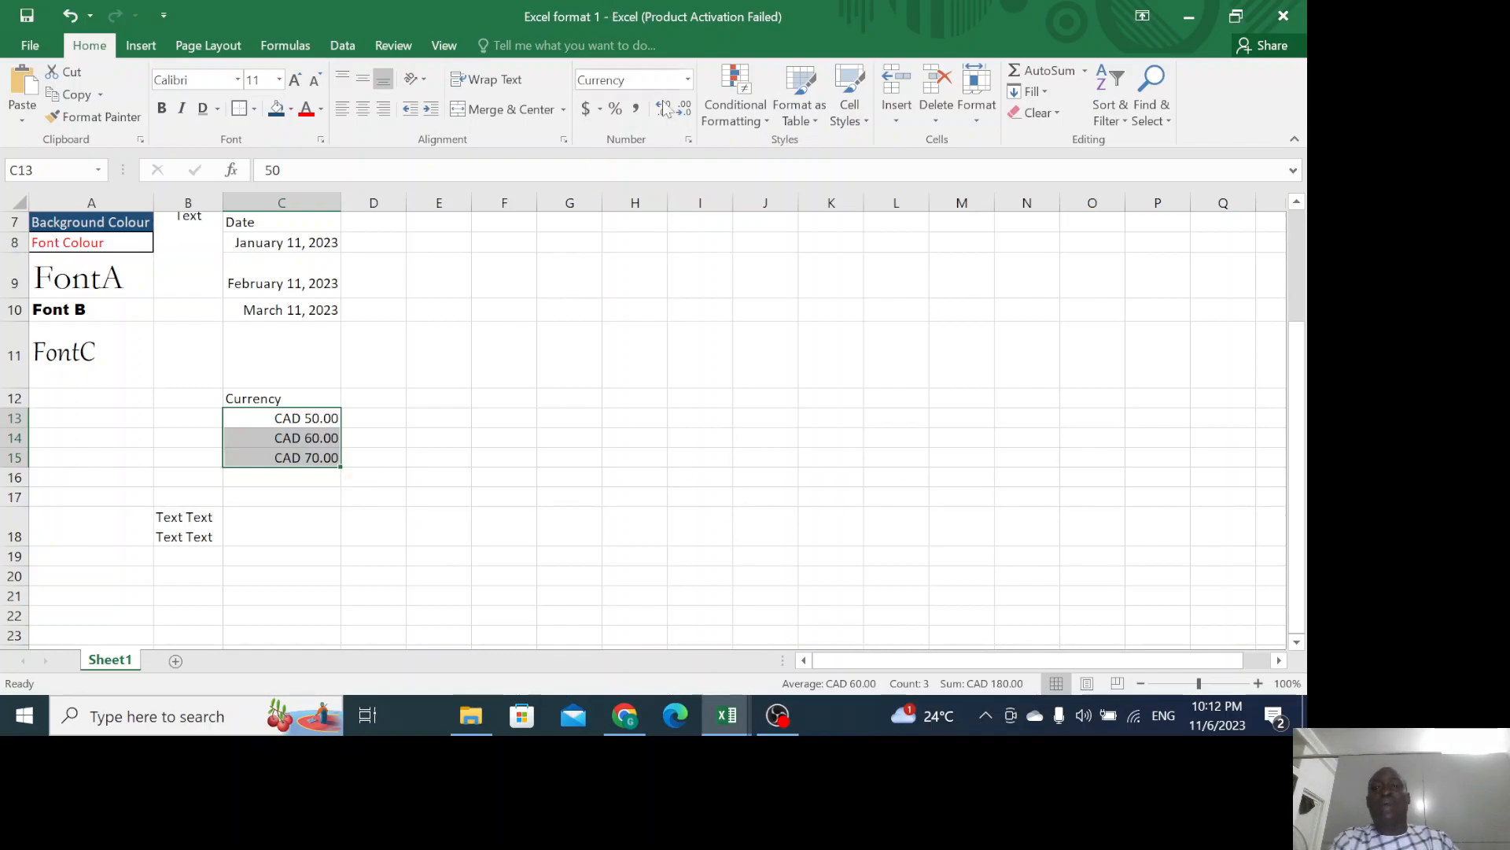
left_click(689, 140)
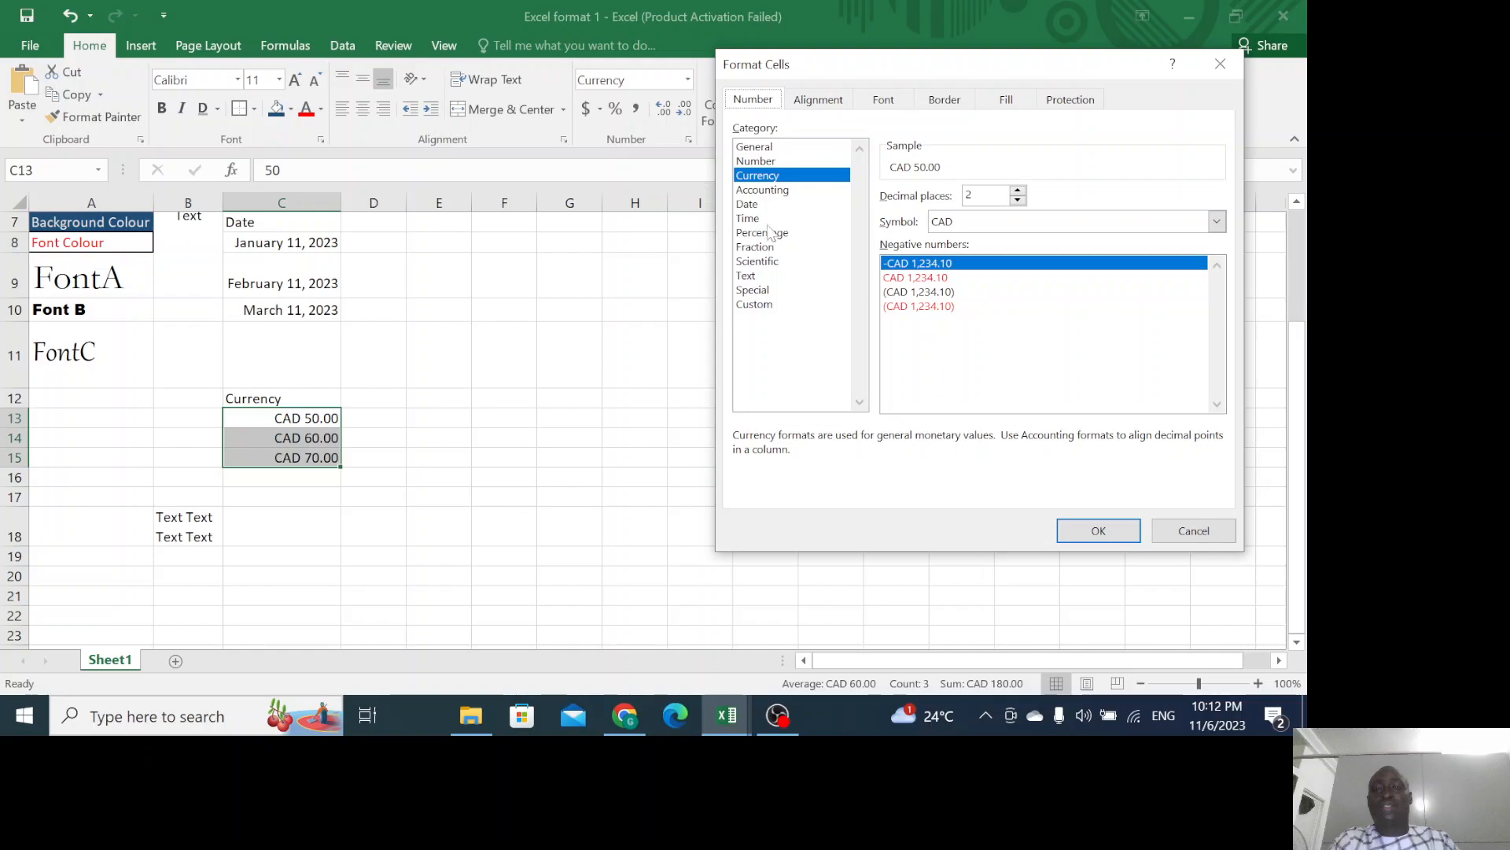
left_click(956, 225)
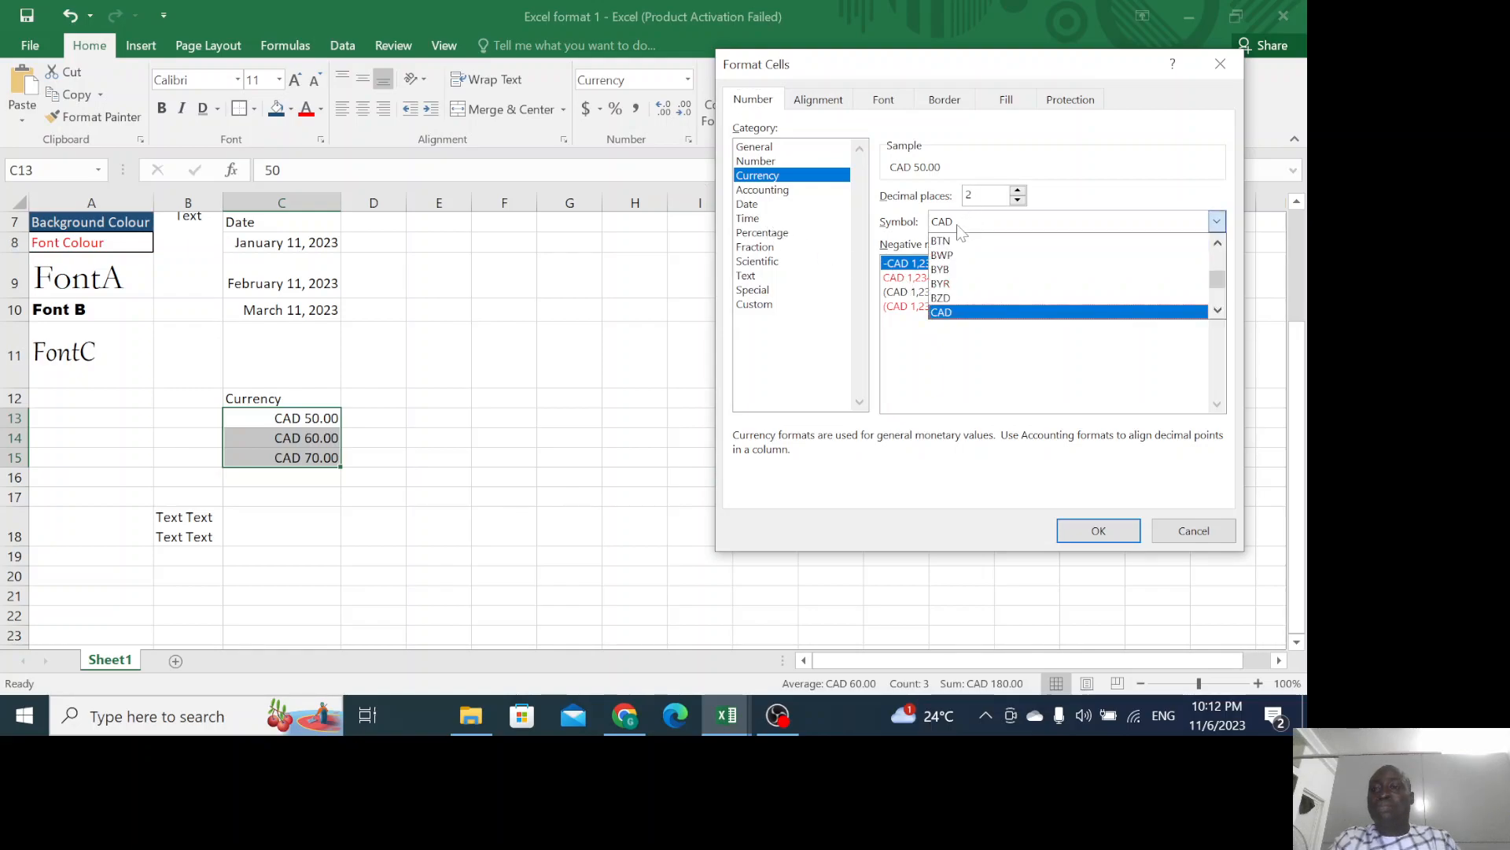
key("n")
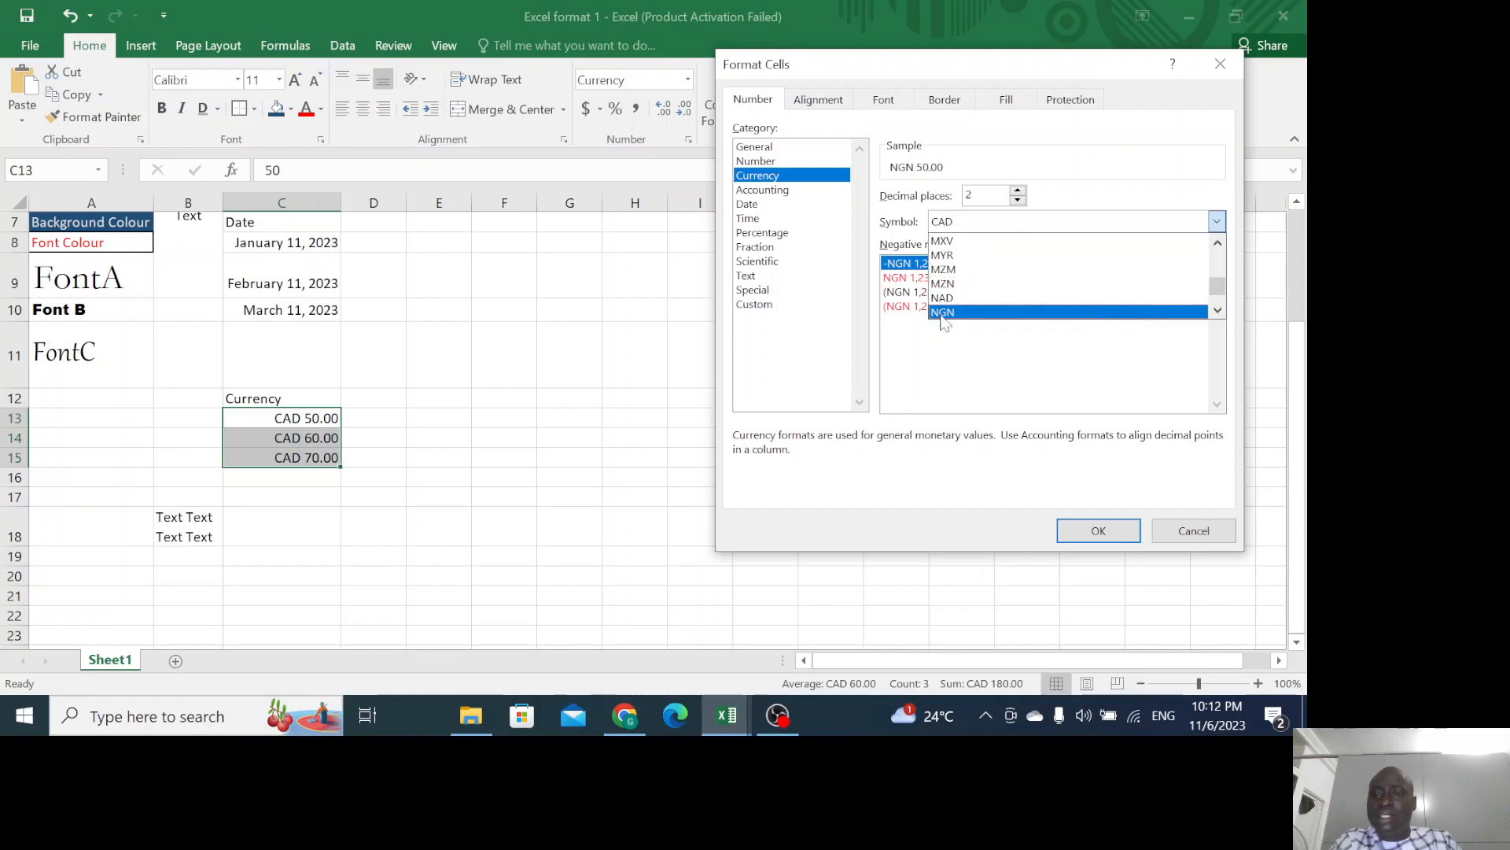
left_click(943, 313)
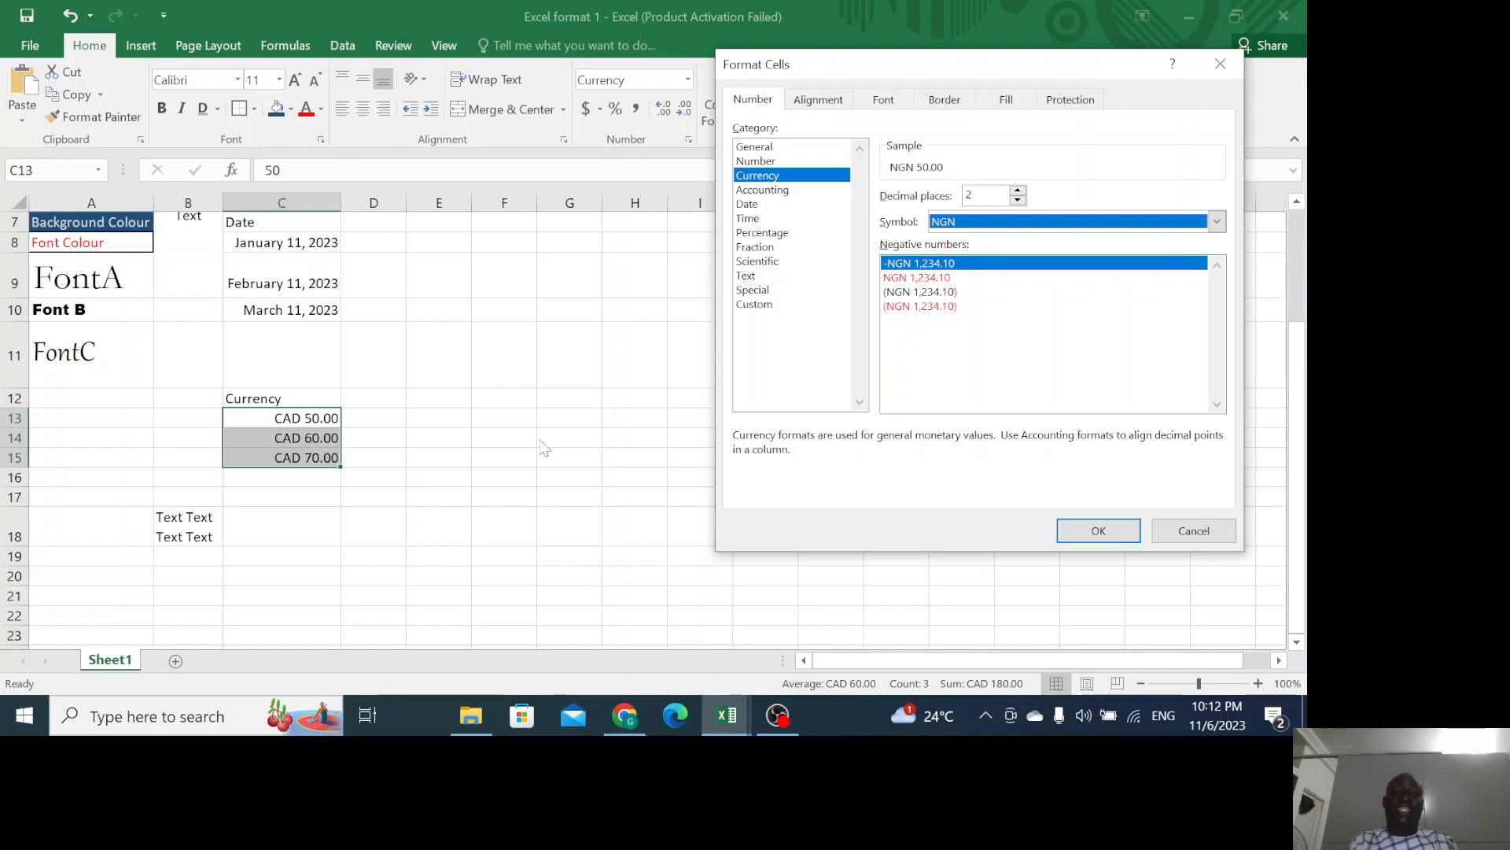
left_click(1193, 530)
Undo the last two currency format changes made to C13:C15.
left_click(305, 477)
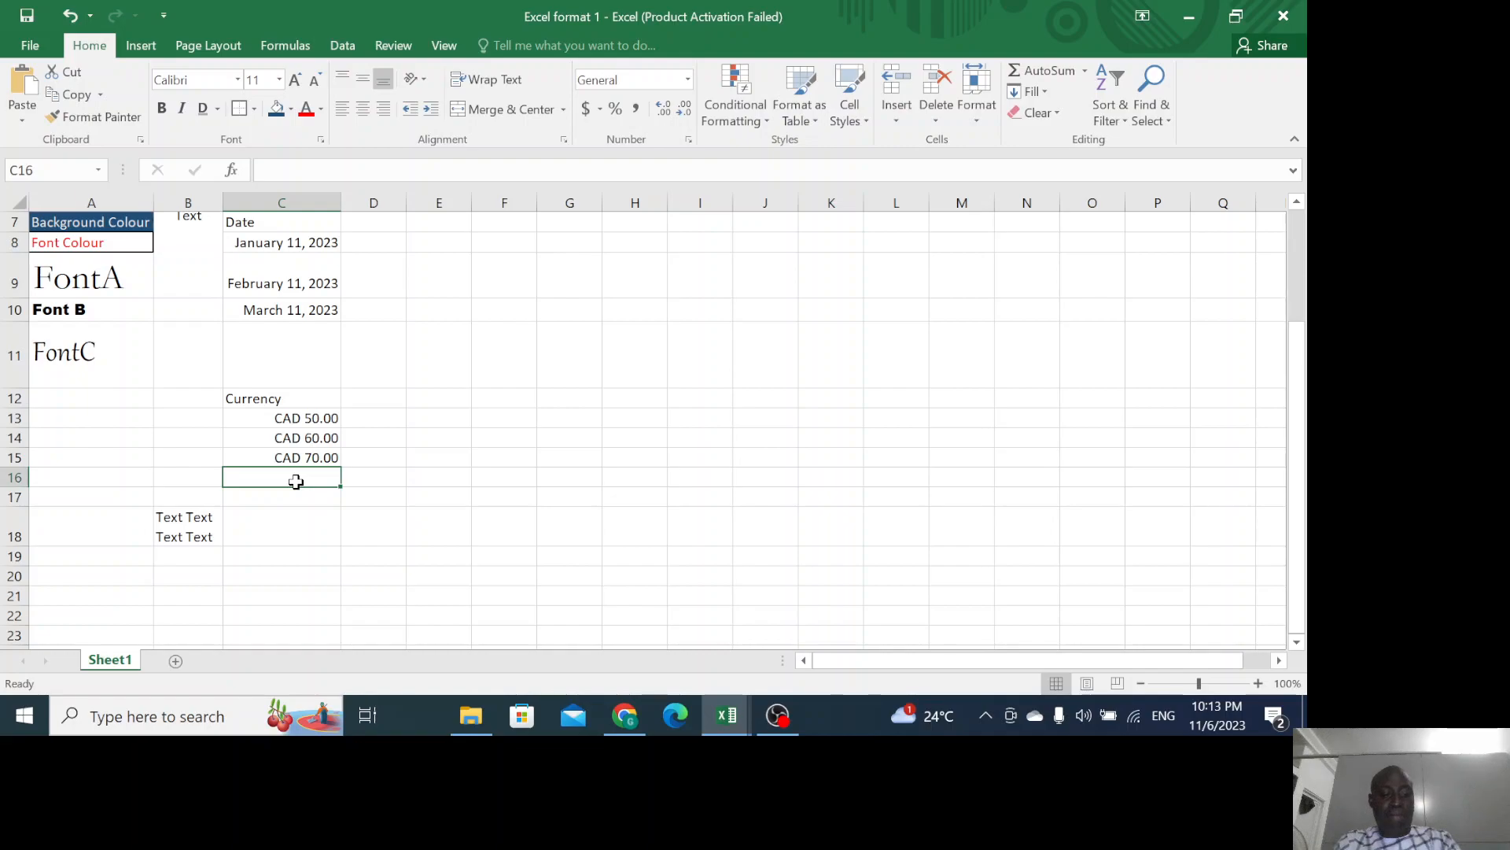
key("ctrl+z")
key("ctrl+z")
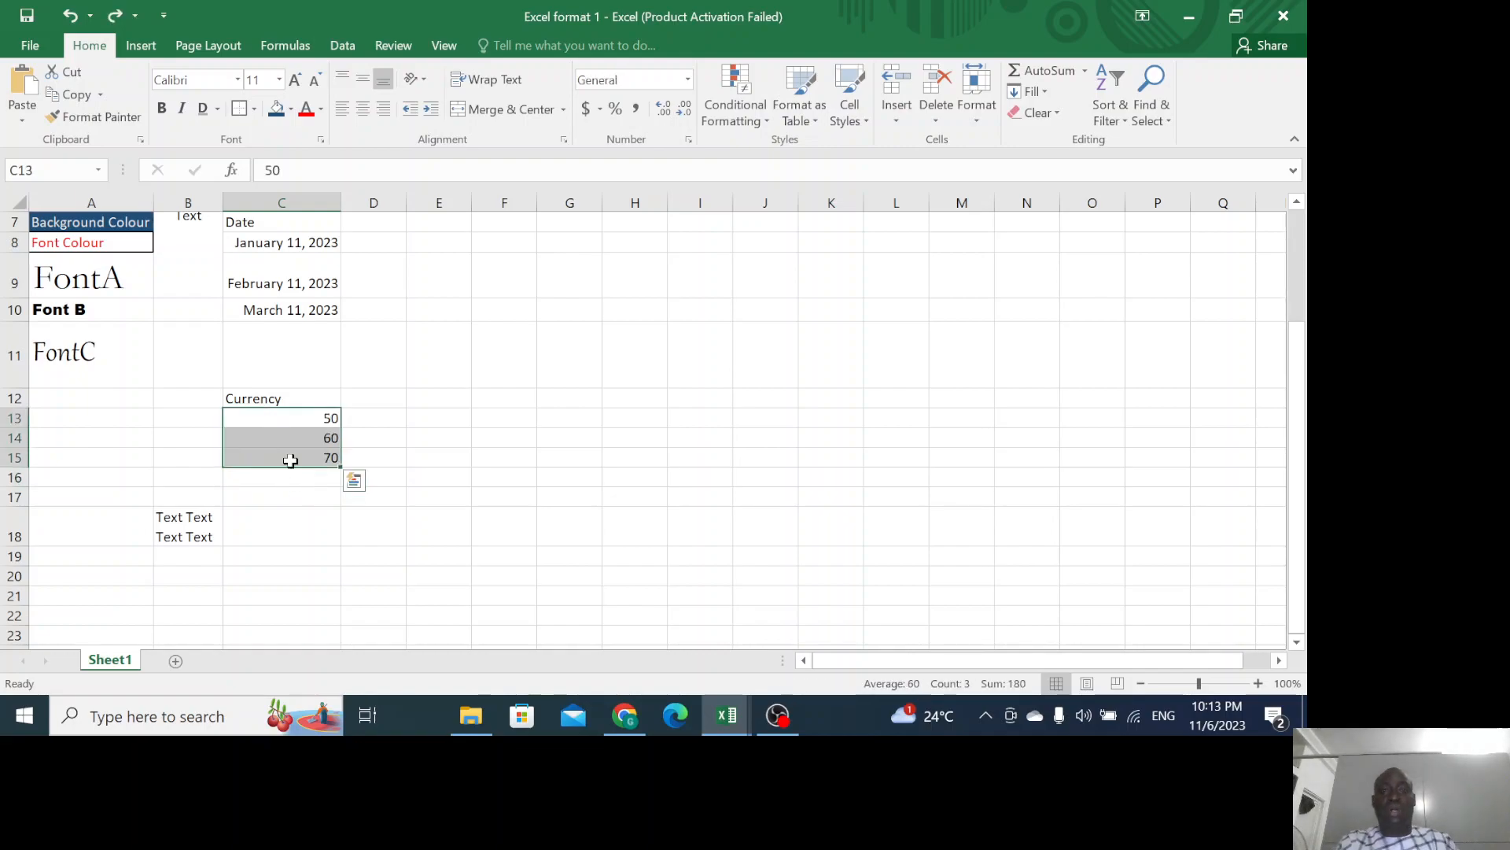
Enter the negative amount -90 in C16 below the other currency values.
left_click(297, 475)
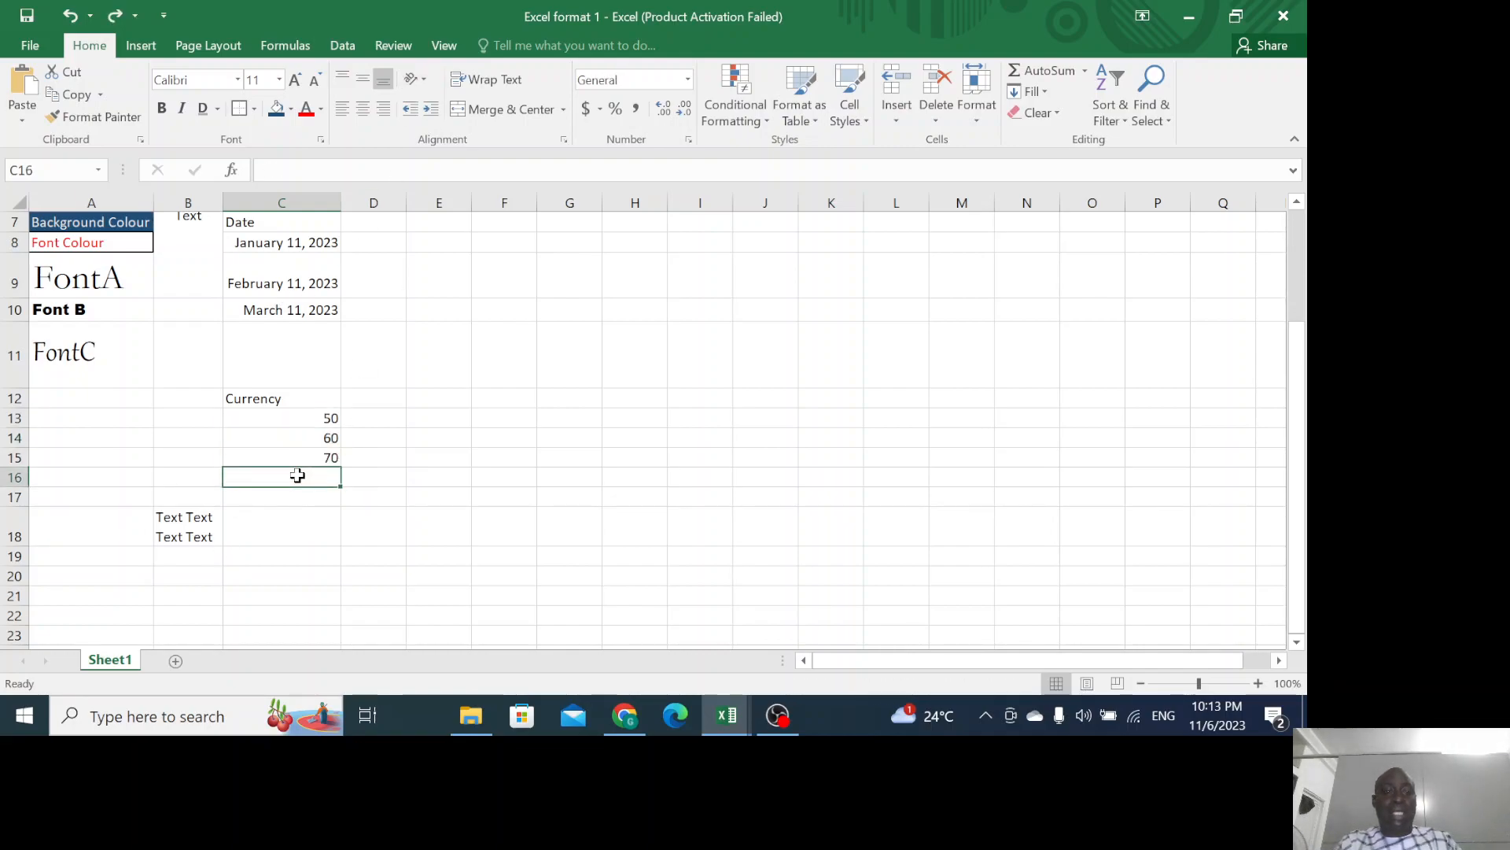
type("-")
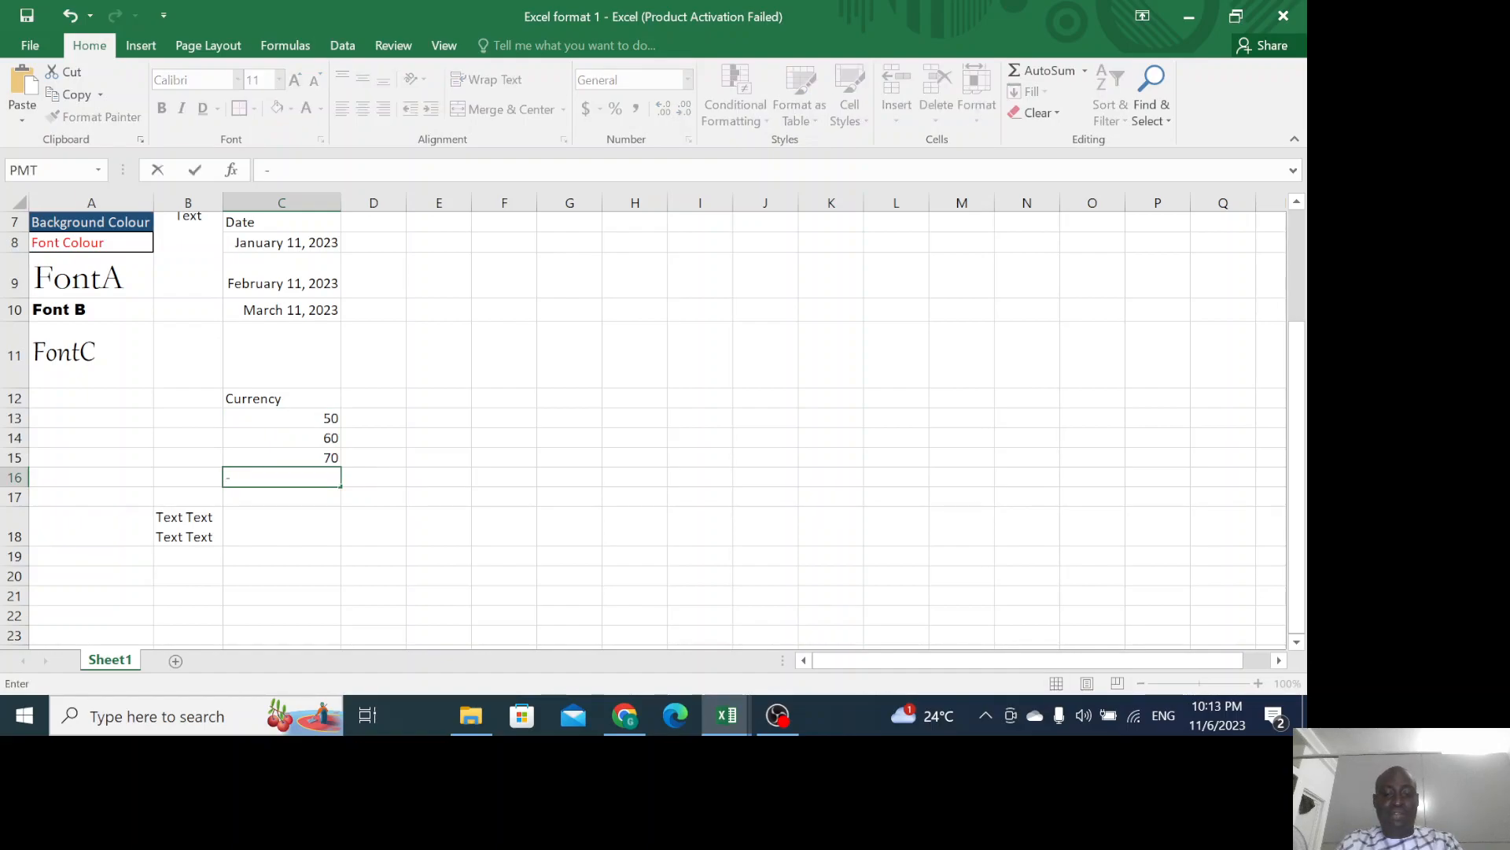
type("90")
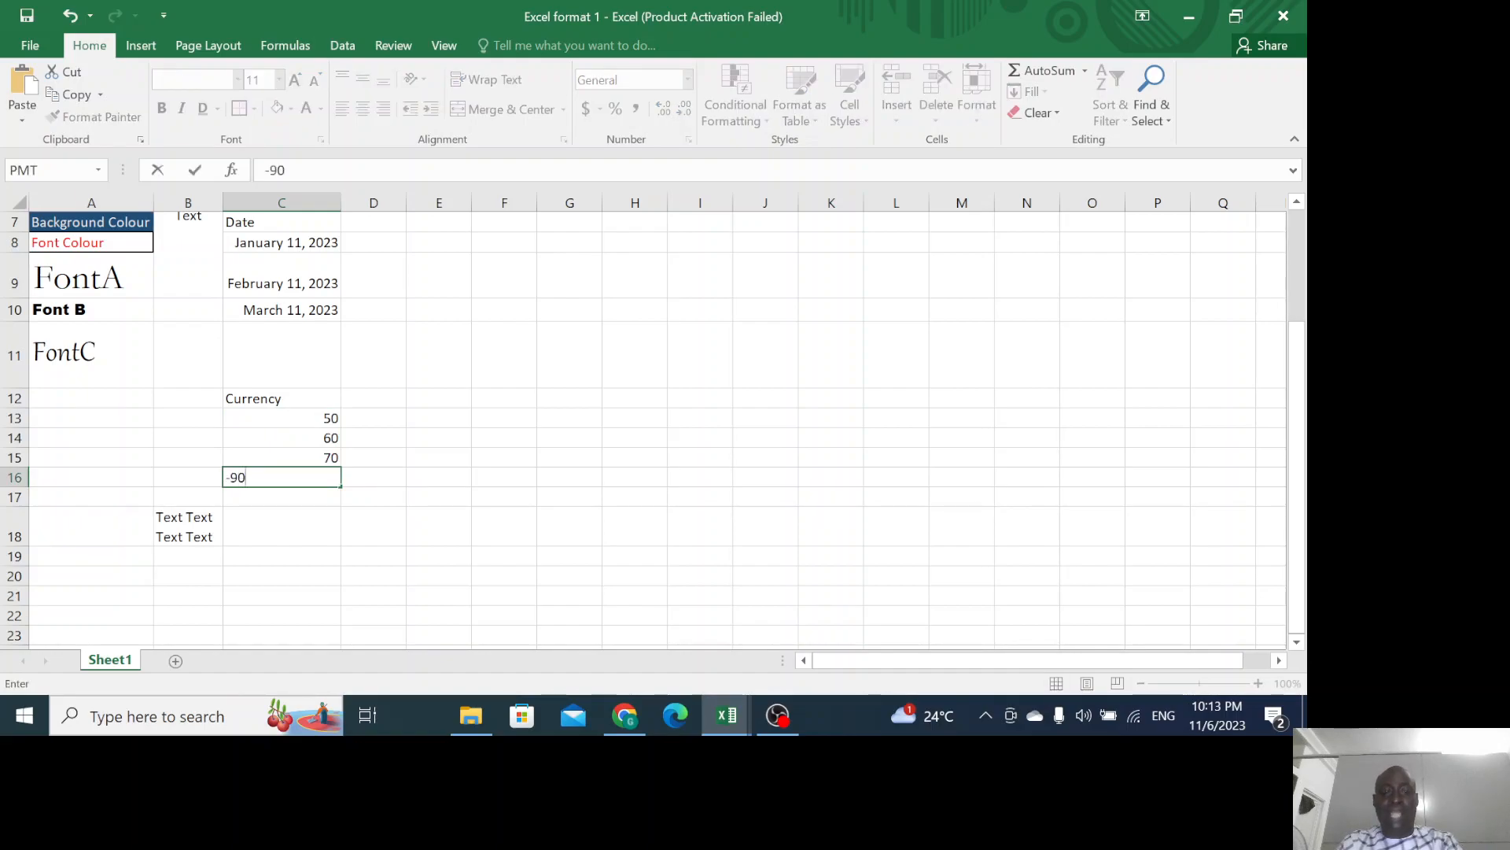
left_click(294, 499)
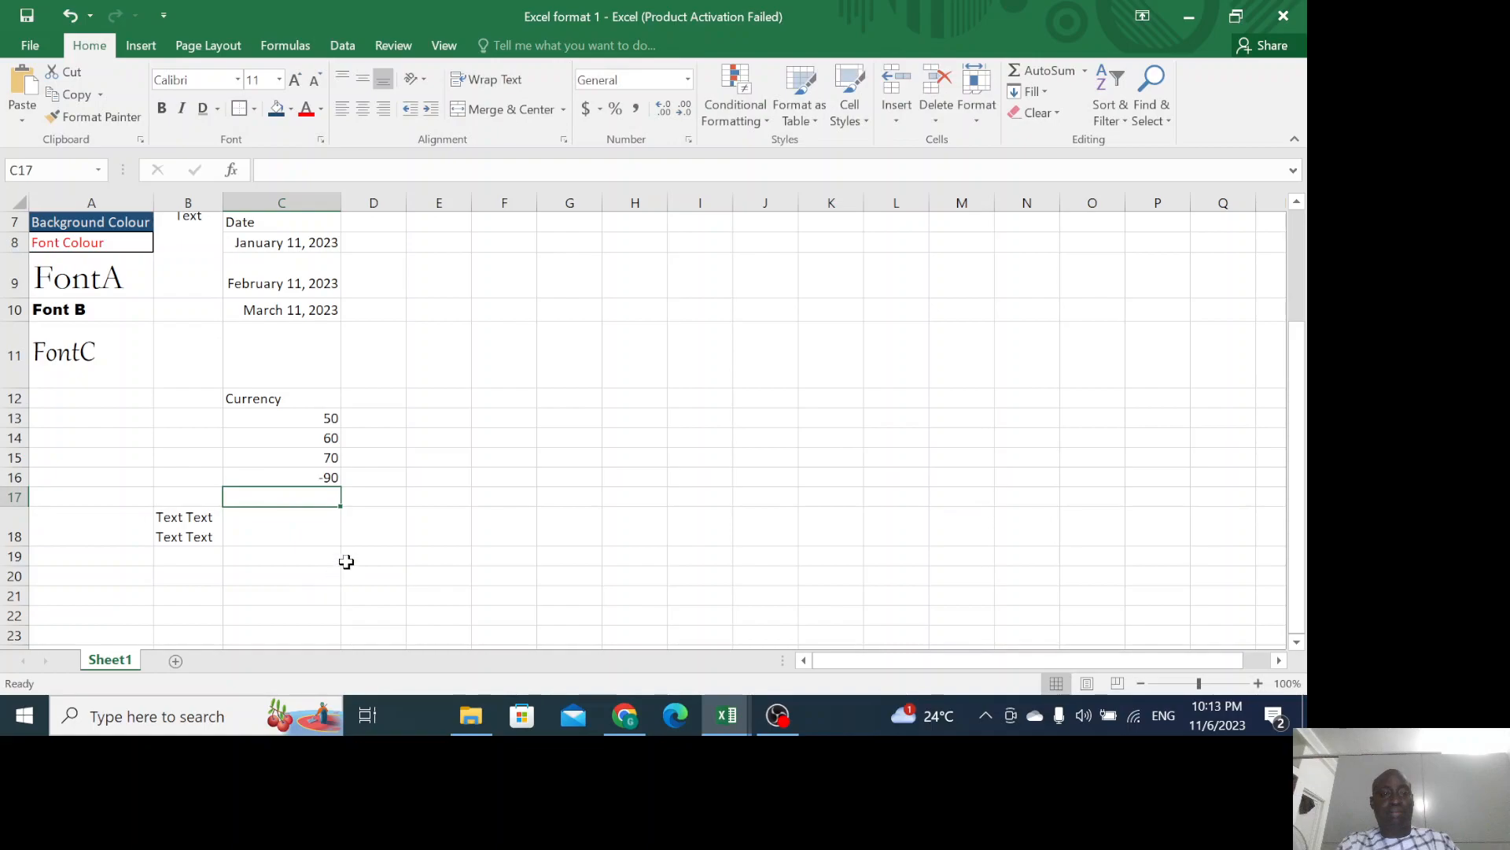
Format the amounts in C13:C16 as currency with the $ symbol, two decimal places and the -$1,234.10 negative style.
left_click(302, 423)
left_click_drag(323, 468, 322, 472)
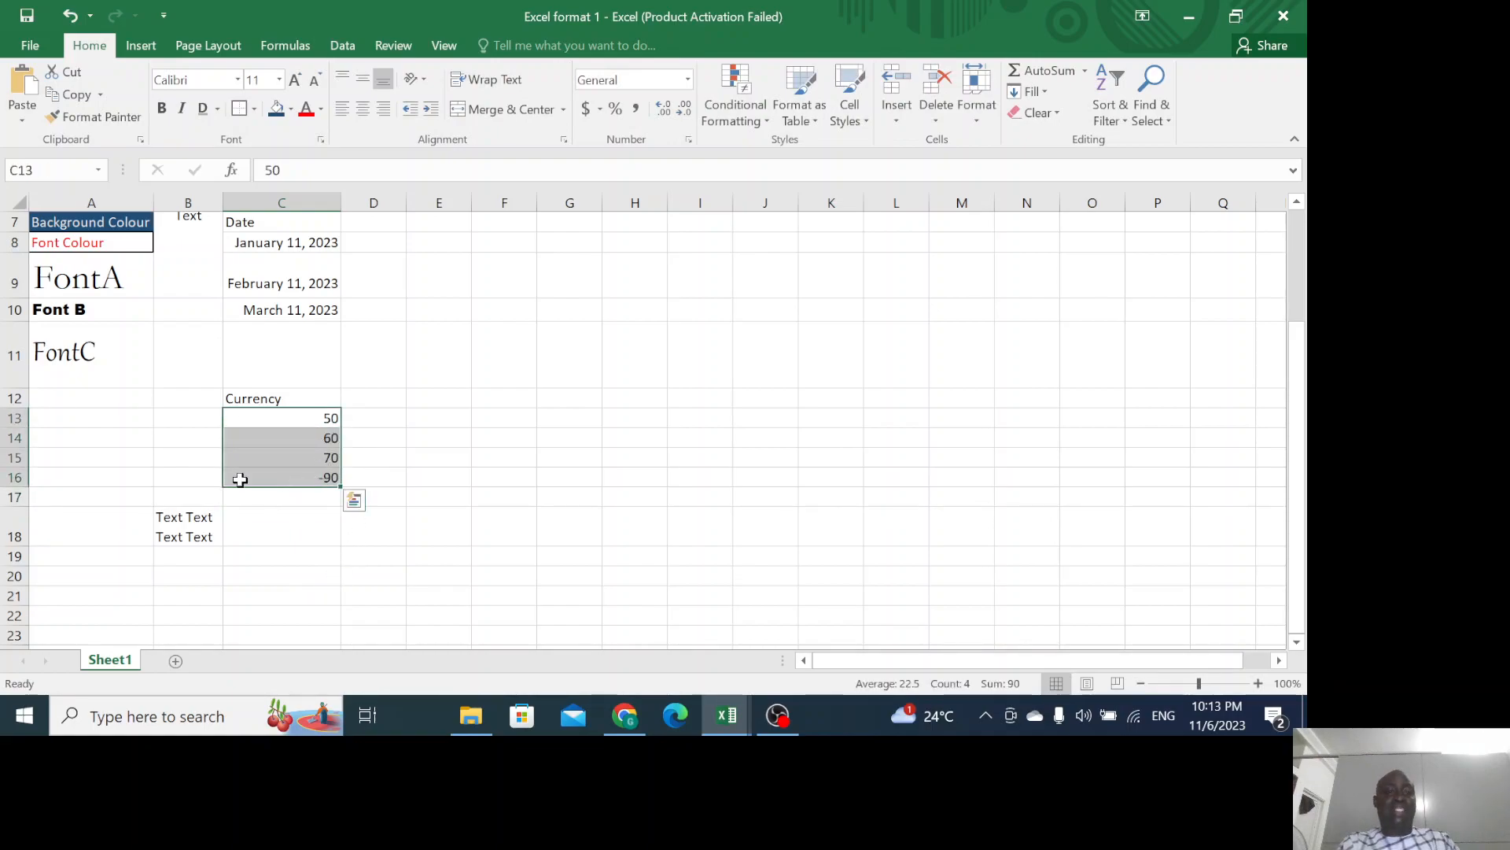
left_click(689, 139)
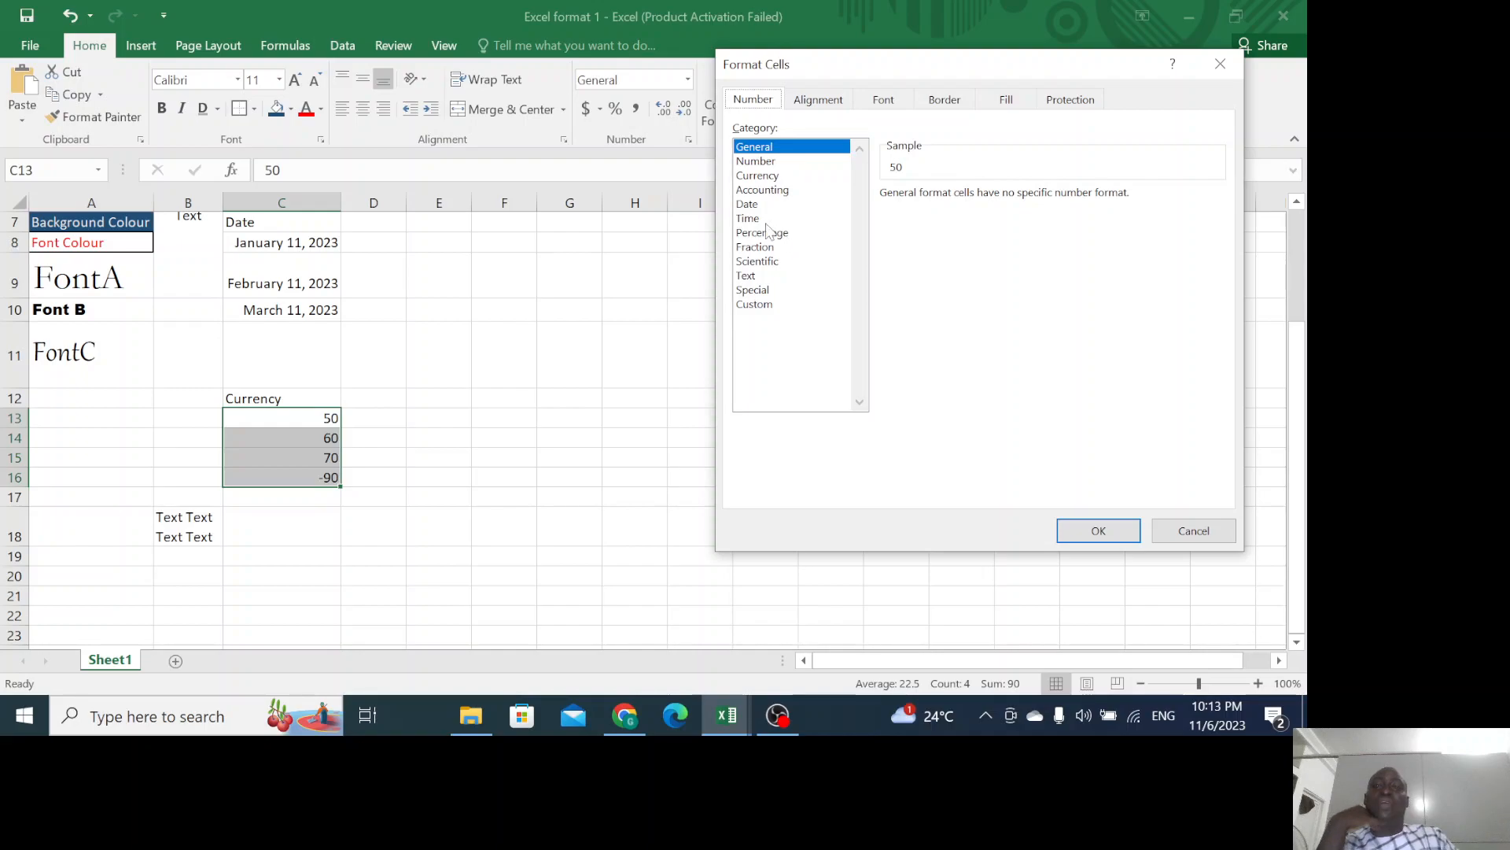
left_click(756, 175)
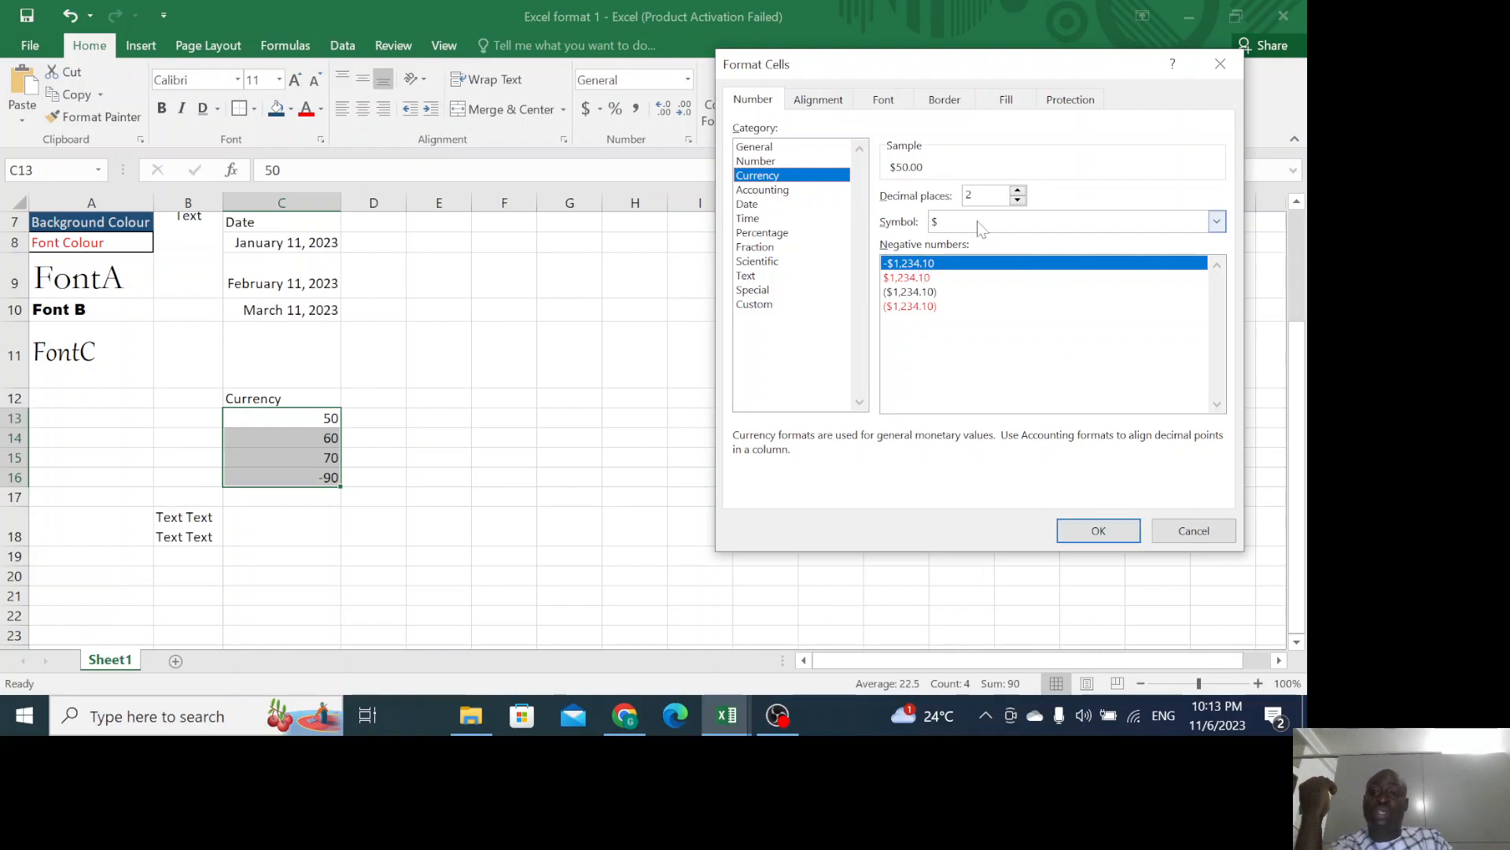
left_click(1069, 531)
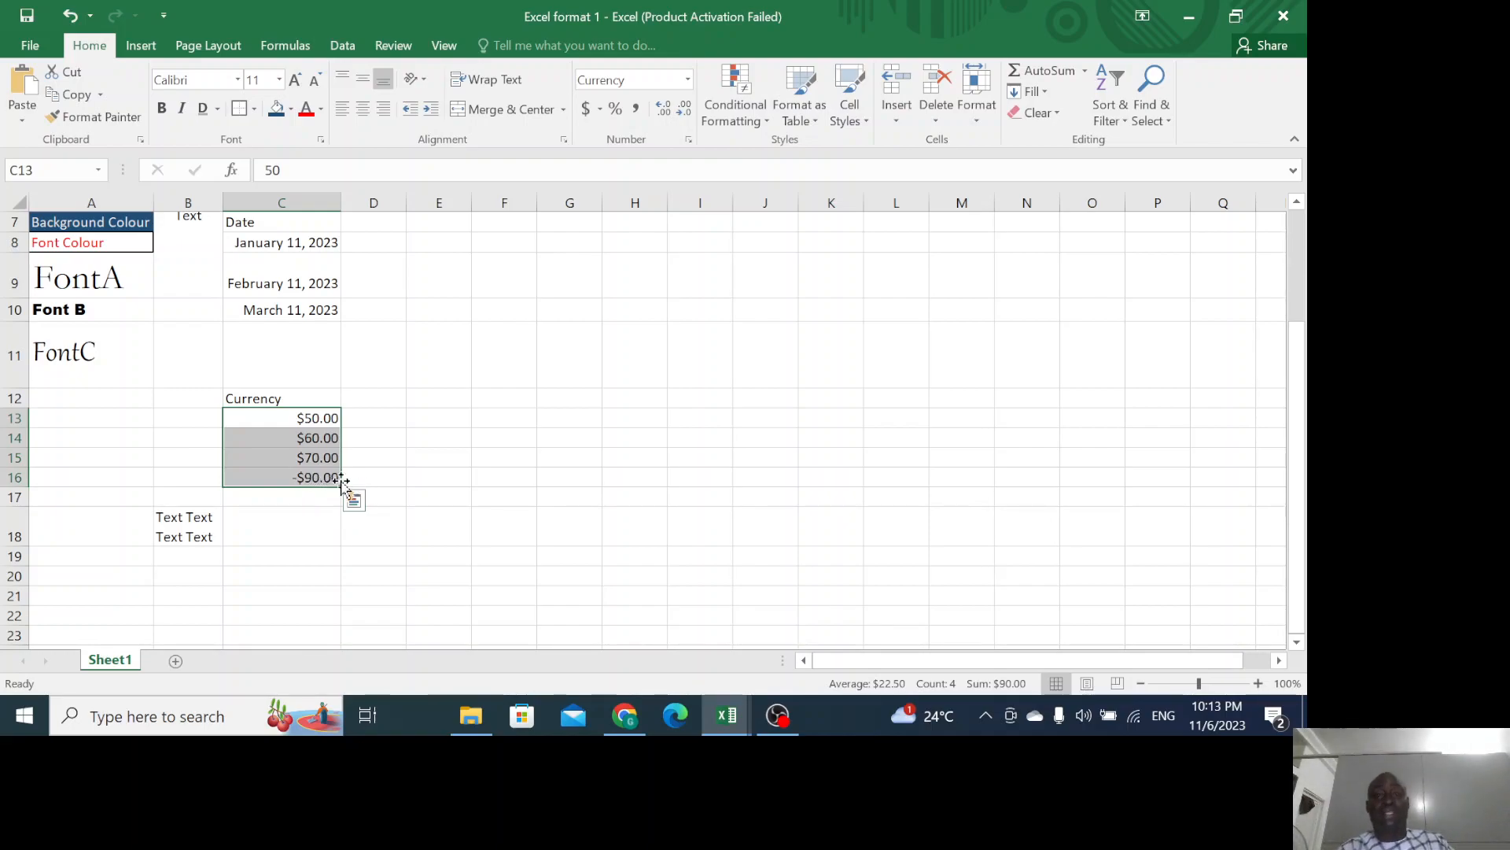
Change the currency symbol of the amounts in C13:C16 to NGN.
left_click(689, 140)
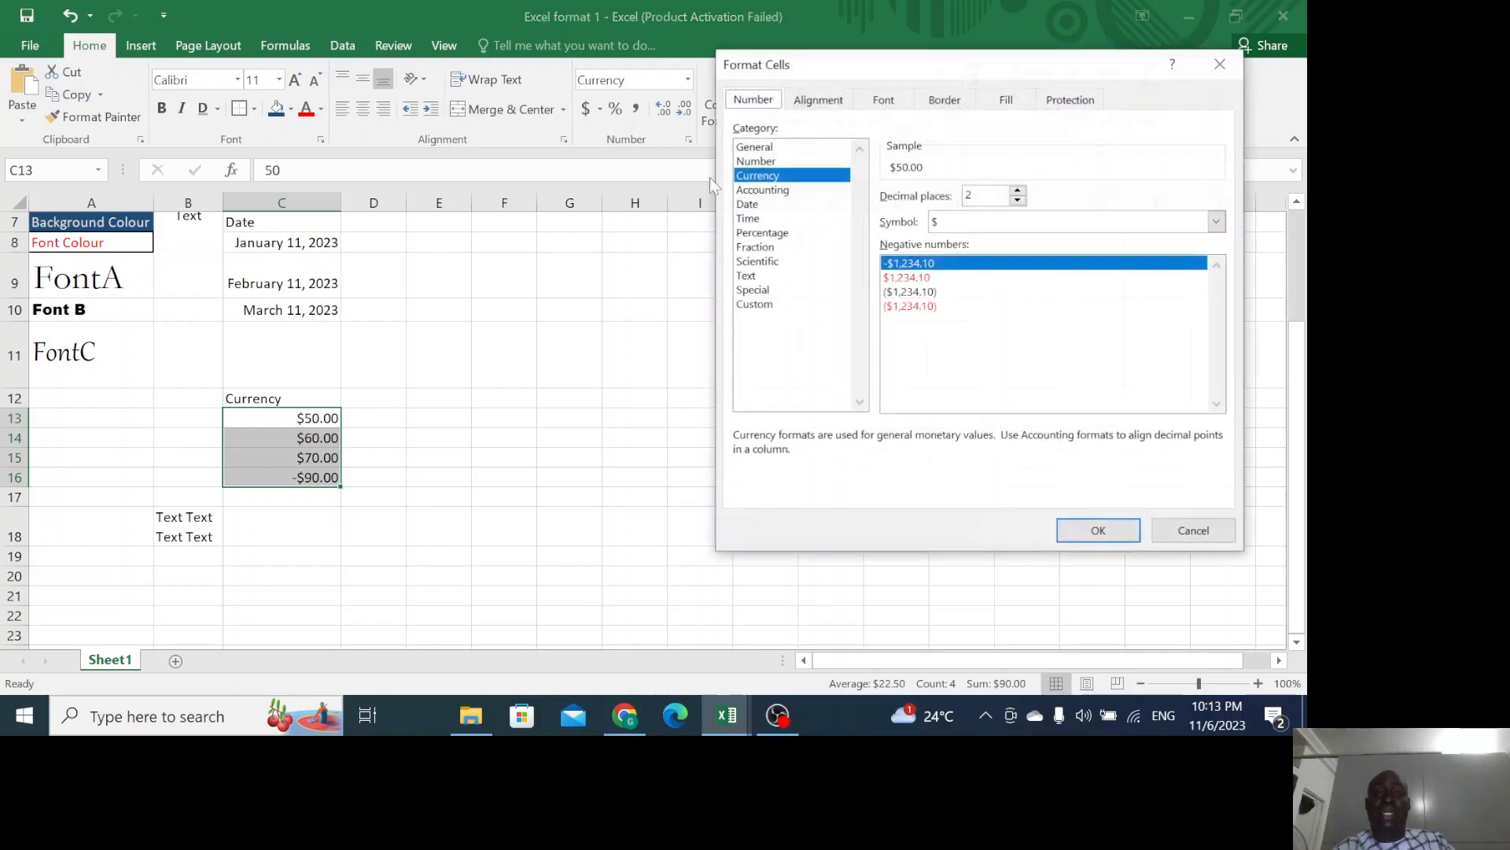
left_click(950, 224)
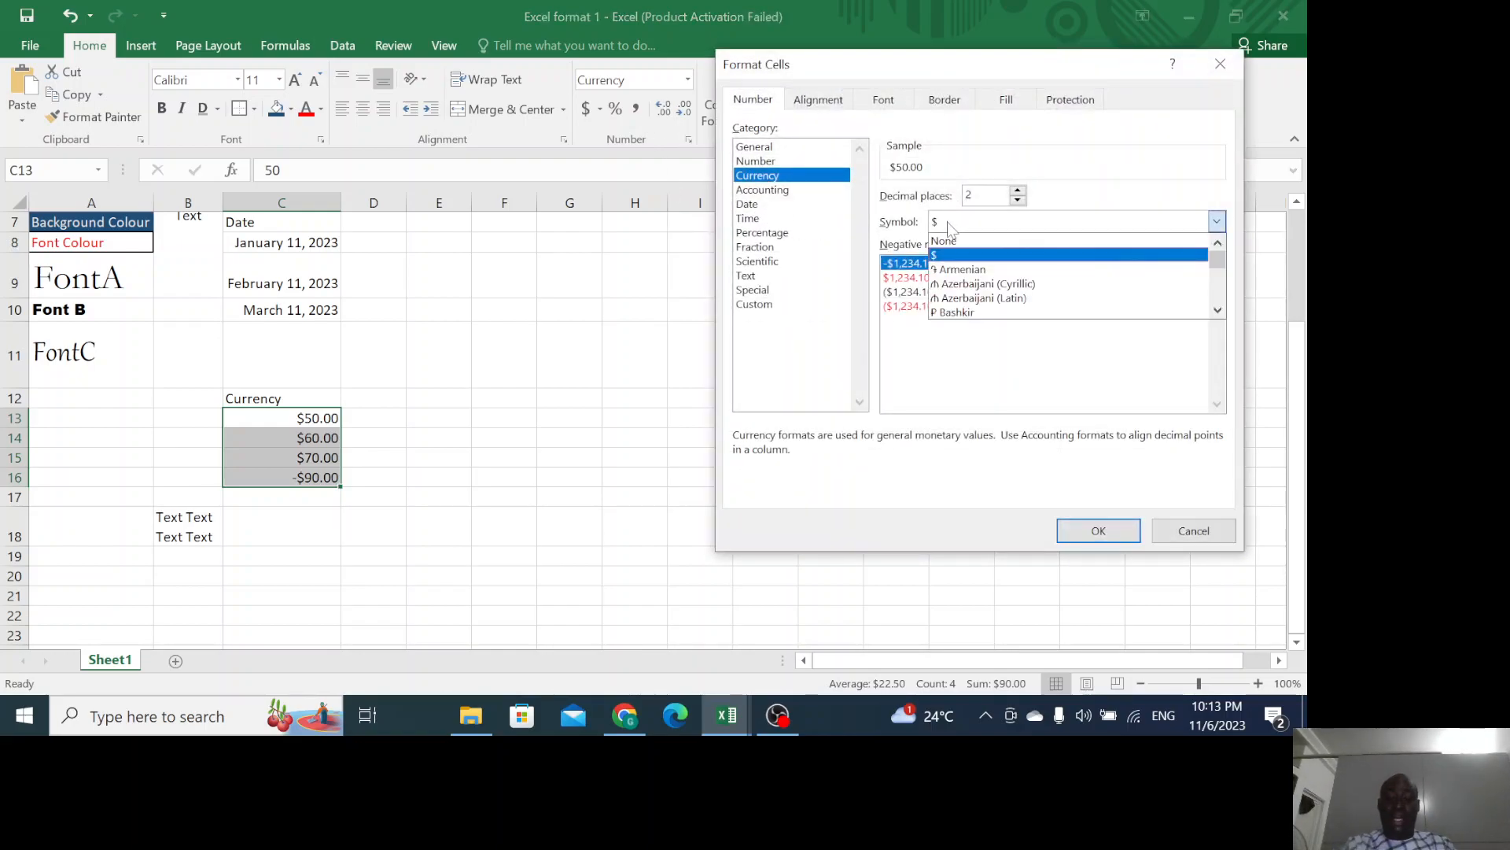
key("n")
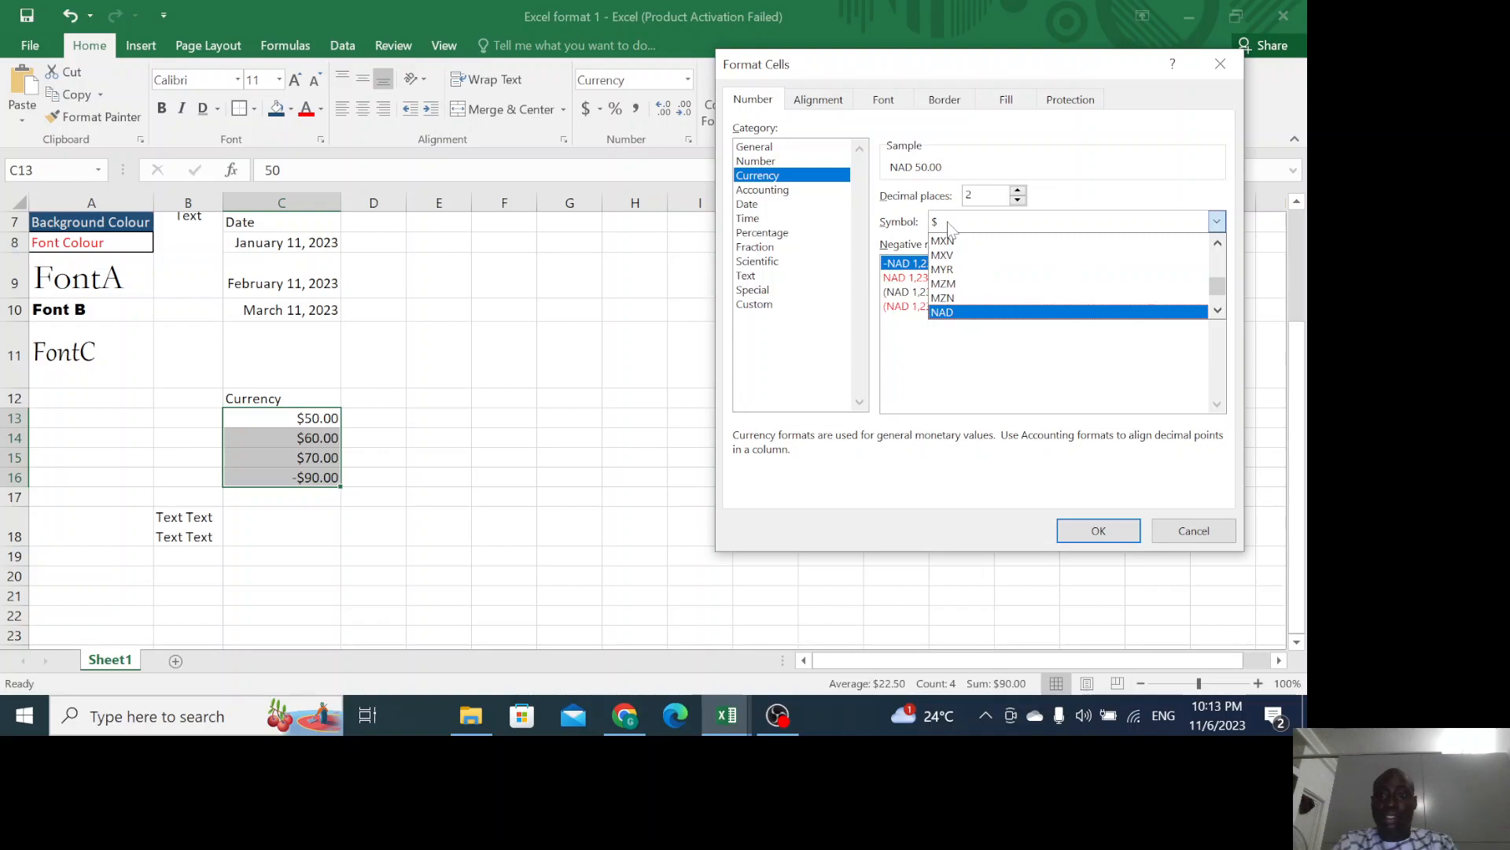
key("g")
key("n")
key("n")
key("g")
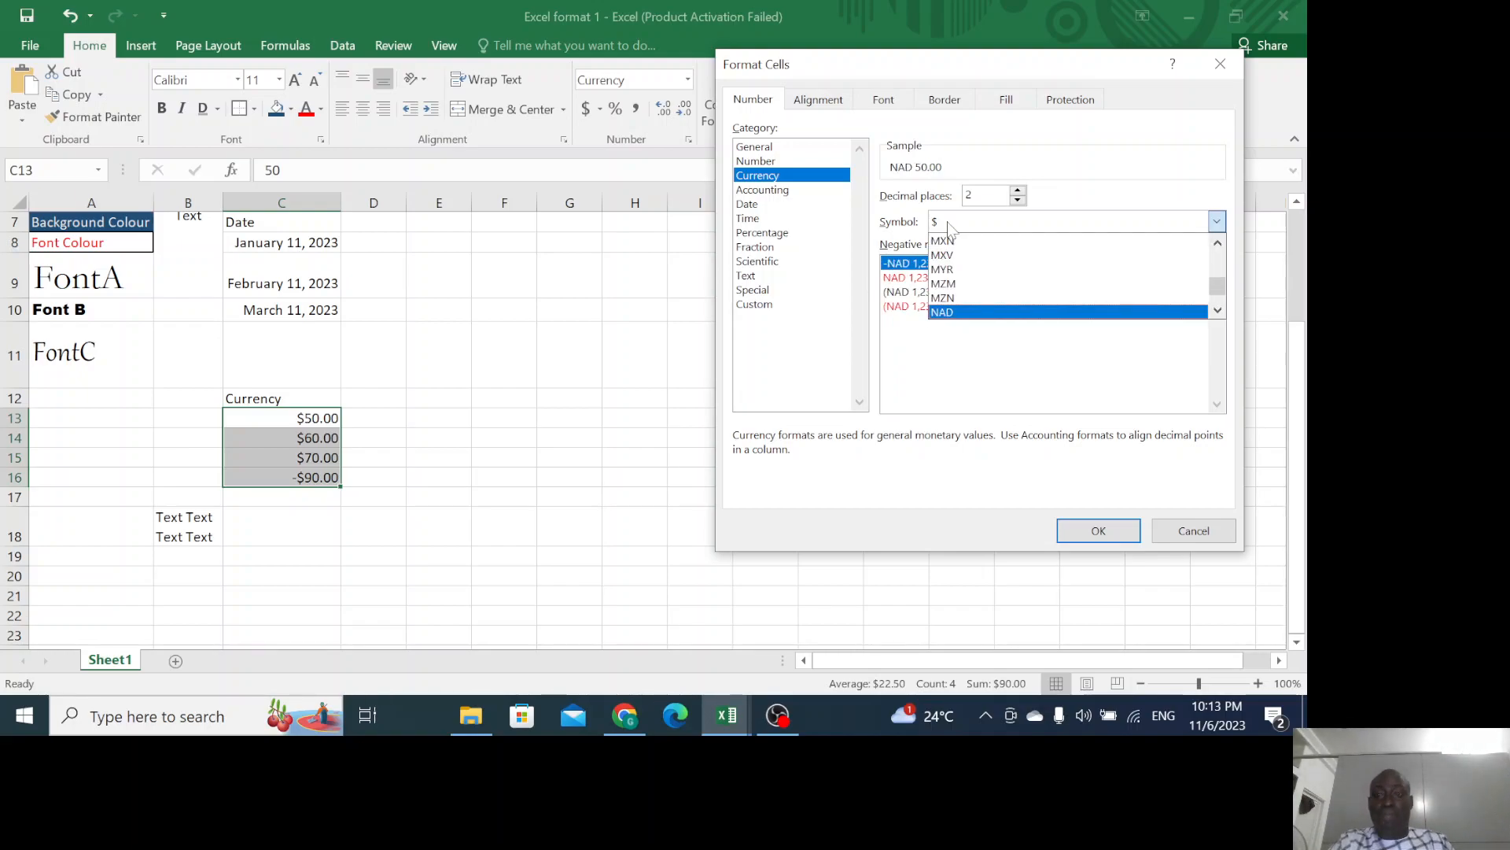
left_click(986, 313)
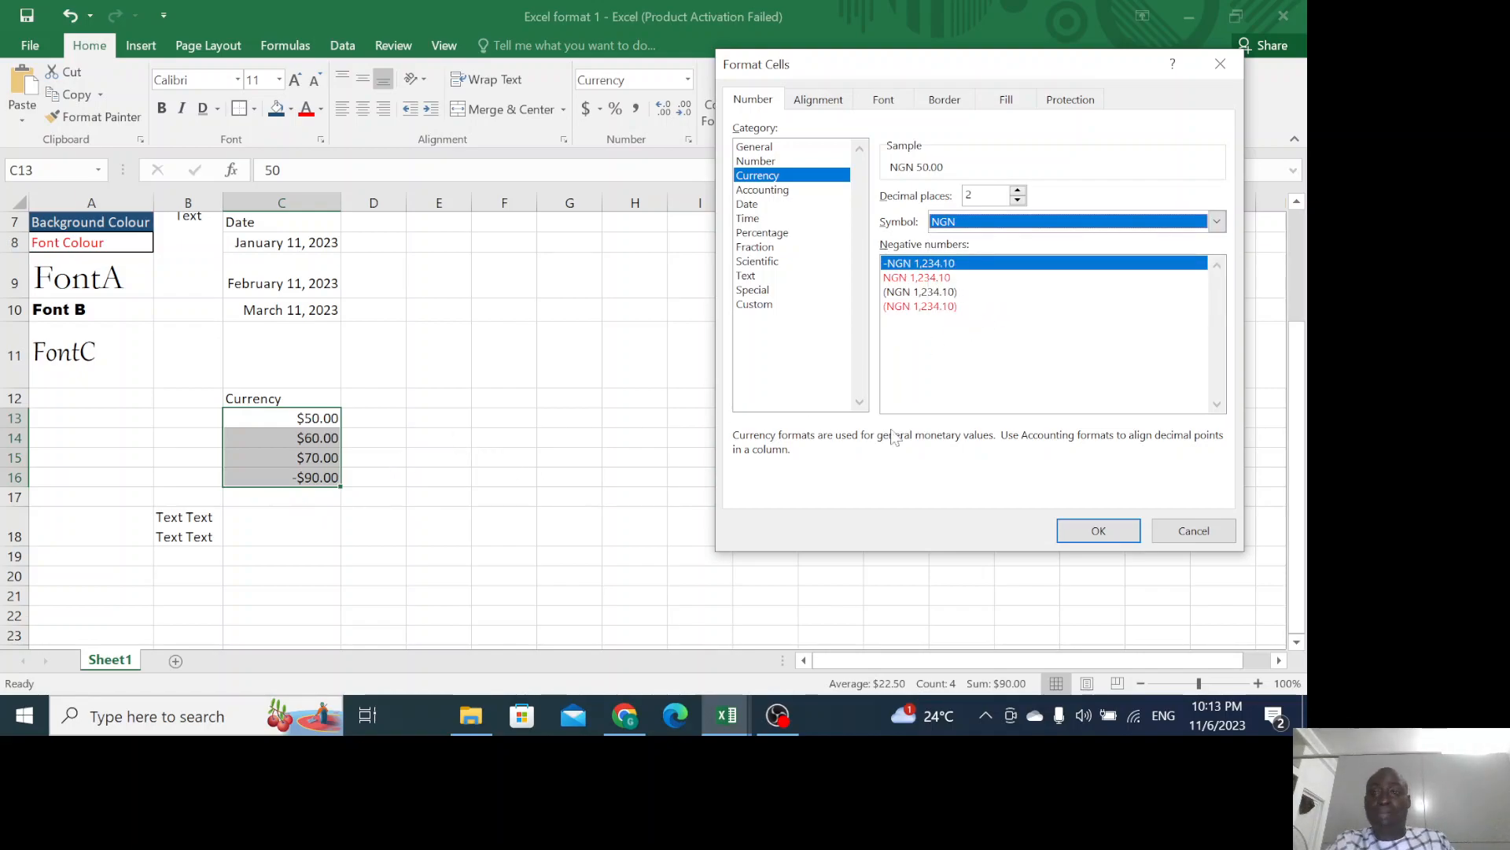
left_click(1076, 529)
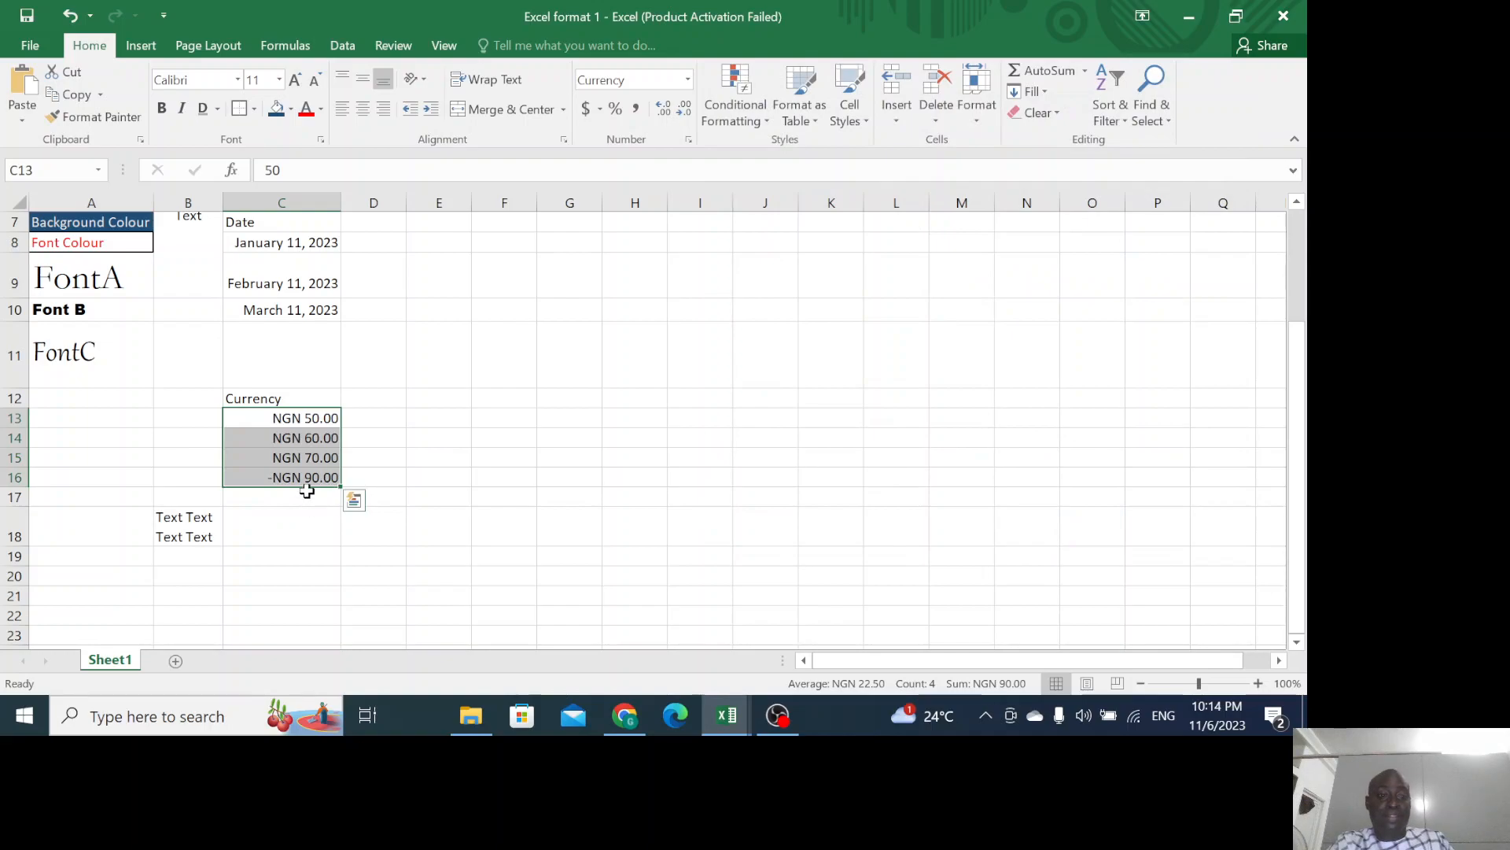
Choose the red NGN 1,234.10 style without a minus sign for negative amounts in C13:C16.
left_click(690, 140)
left_click(920, 278)
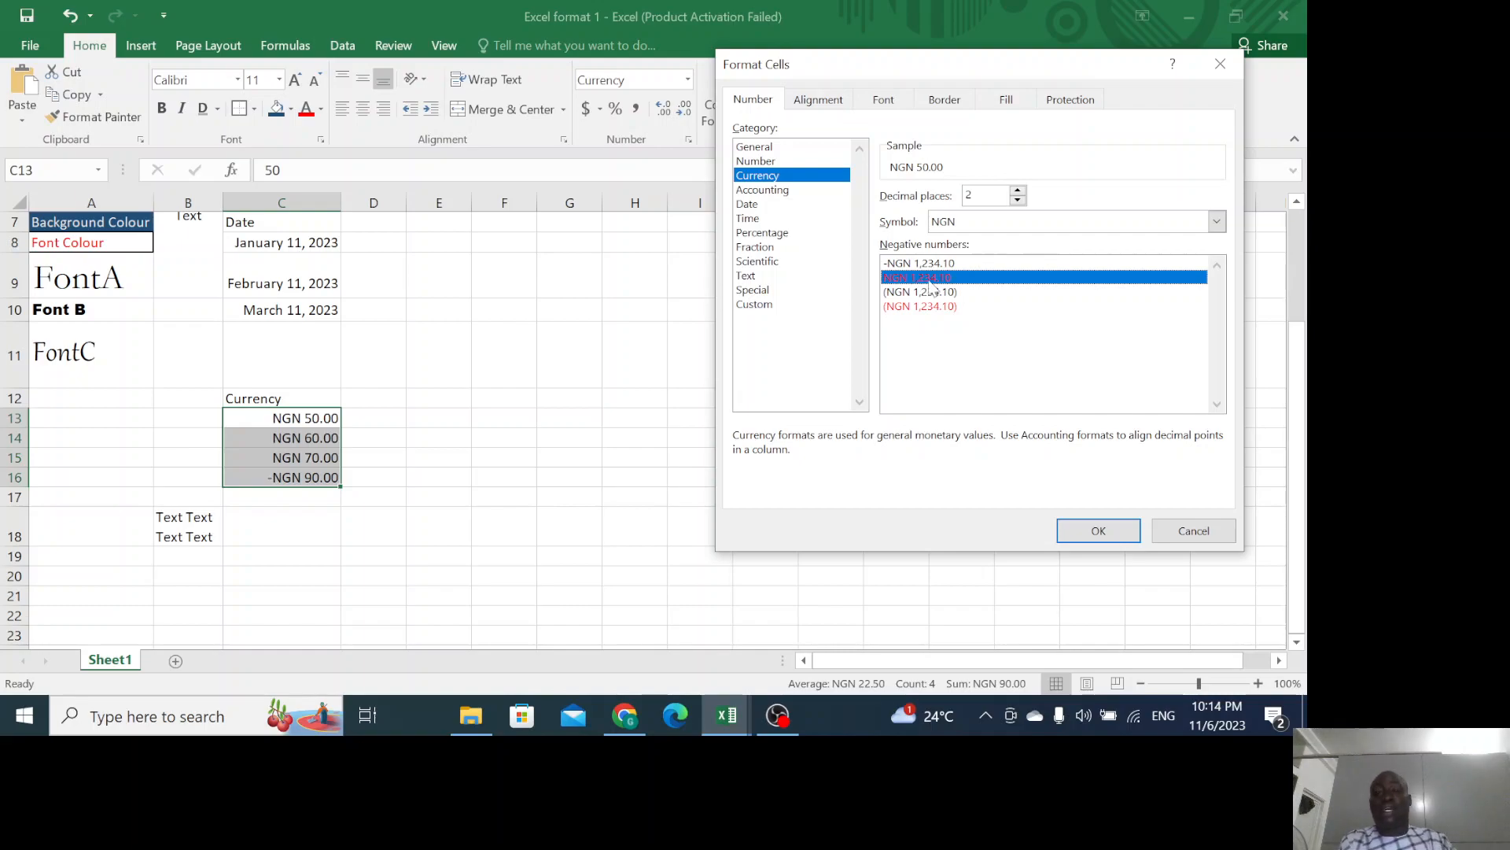
Try the red negative-number format and then the black parenthesised one on the NGN currency cells C13:C16.
left_click(1099, 532)
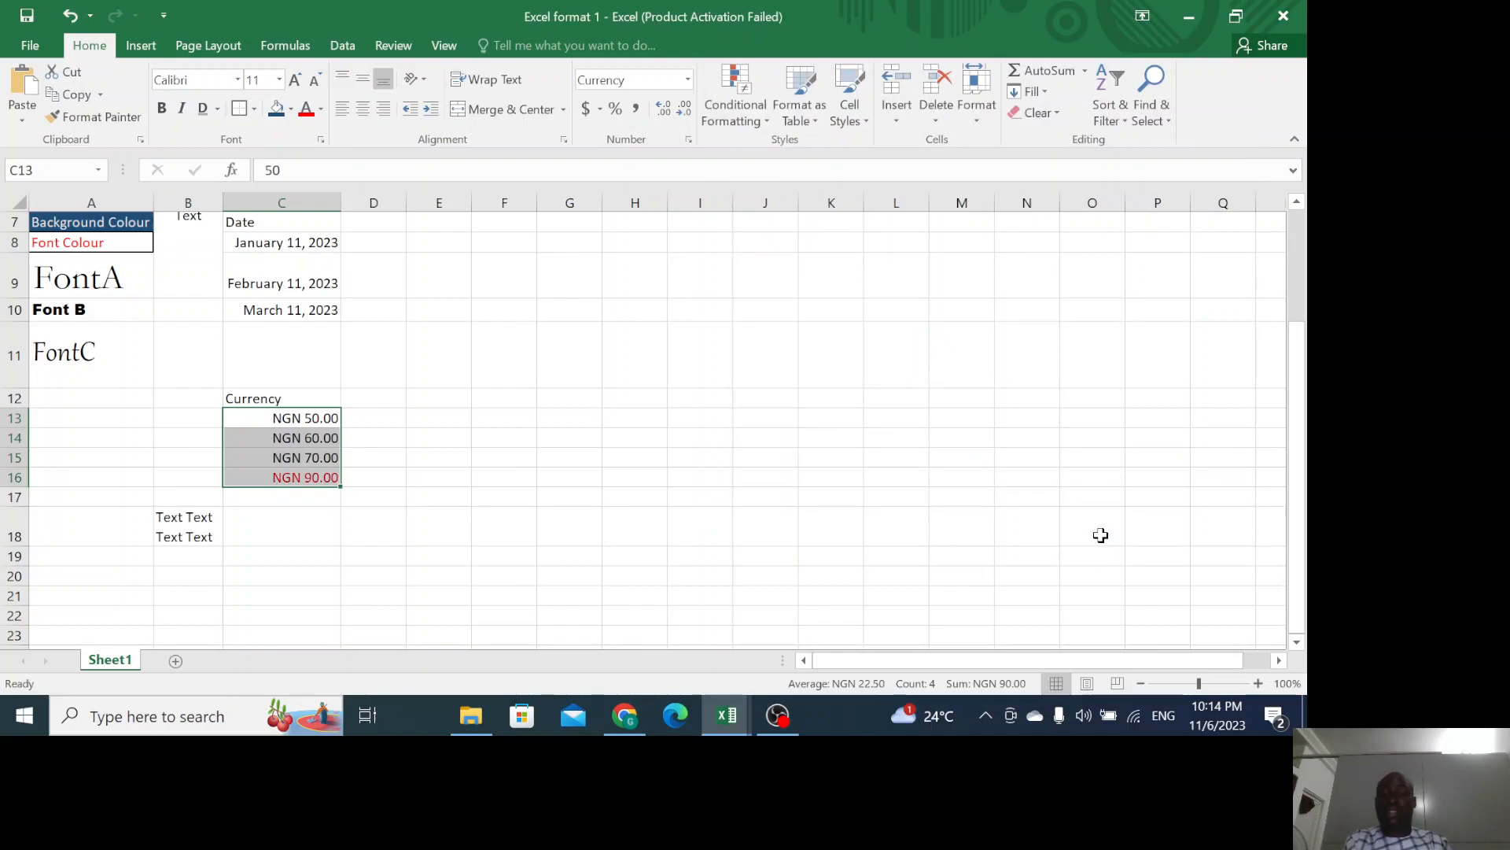
left_click(689, 140)
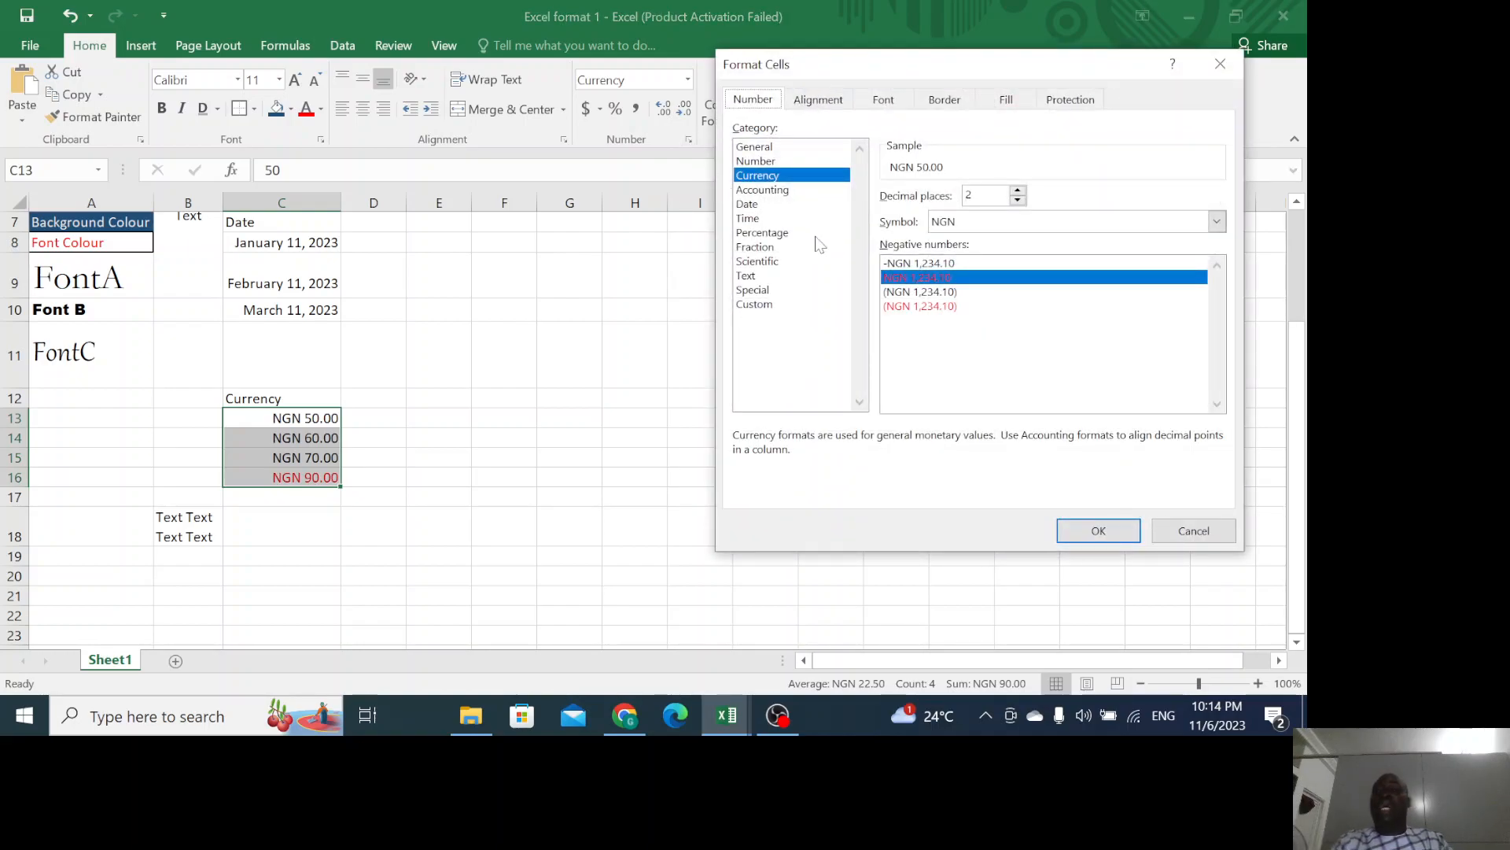
left_click(889, 293)
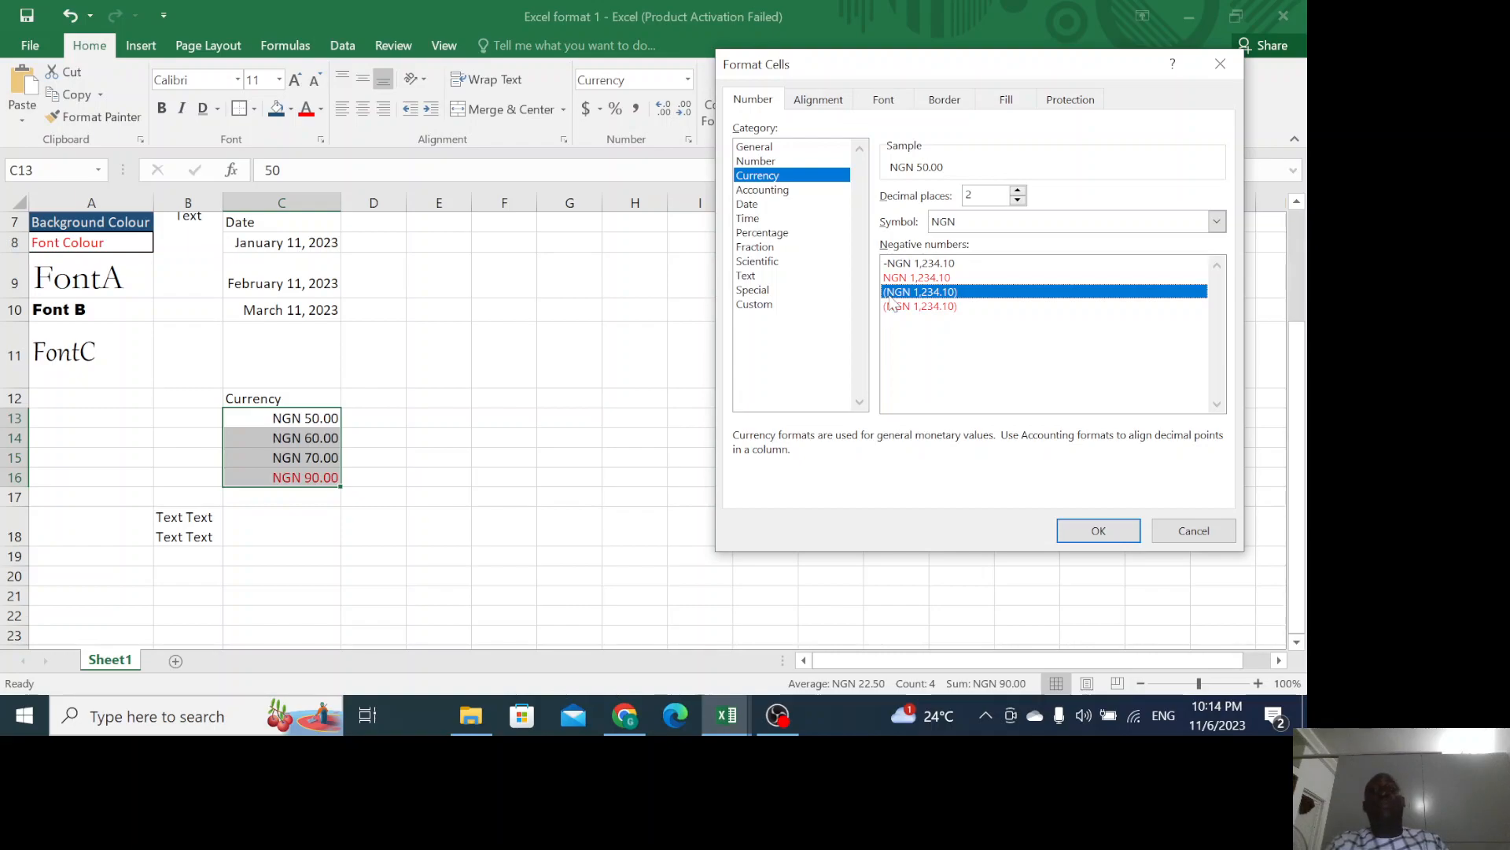
left_click(1078, 531)
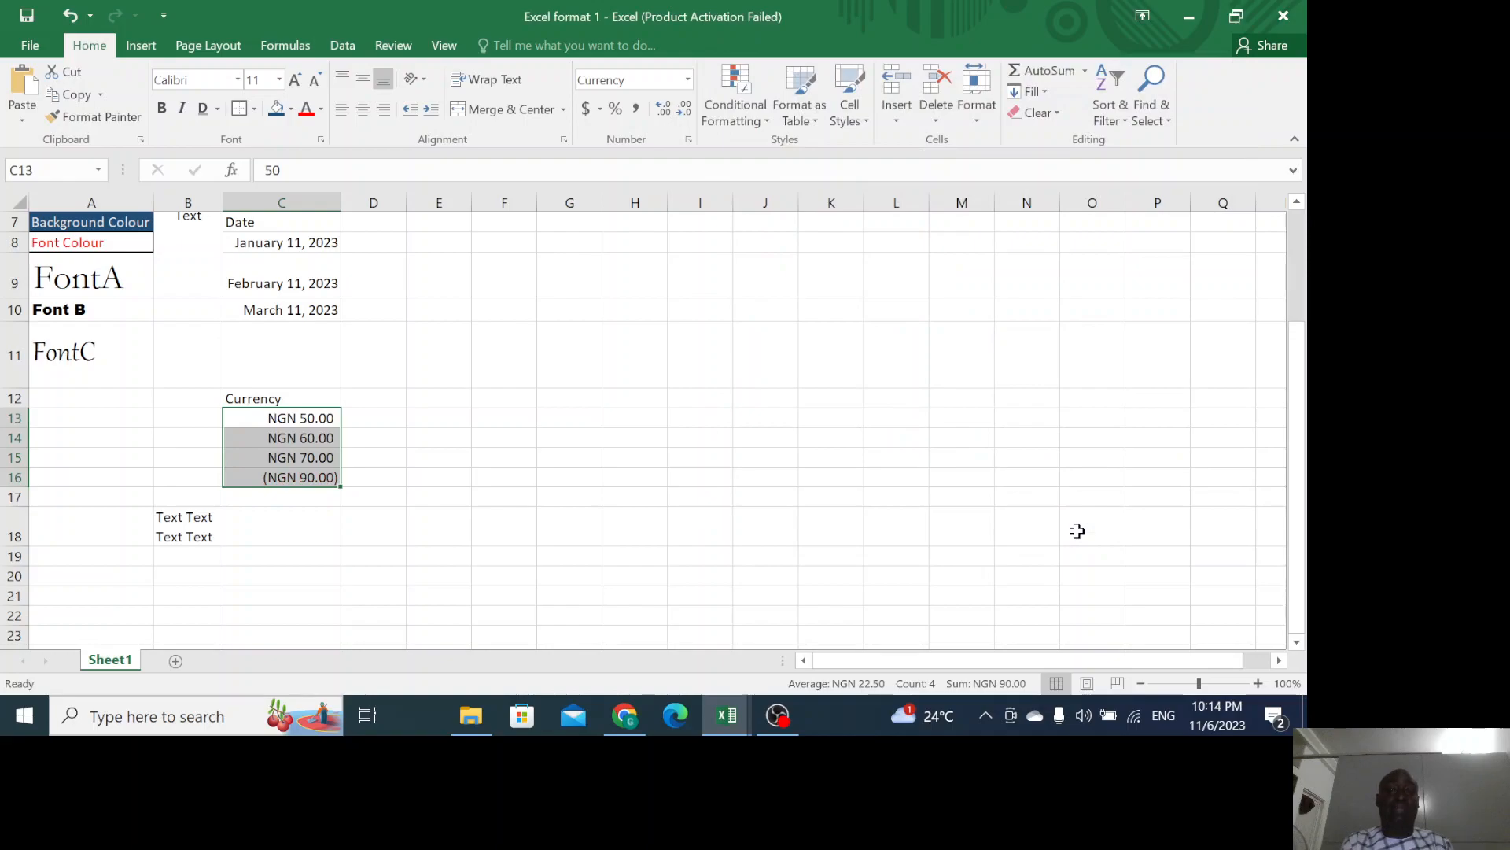
Format the currency cells C13:C16 to display negative NGN amounts in red with parentheses.
left_click(688, 140)
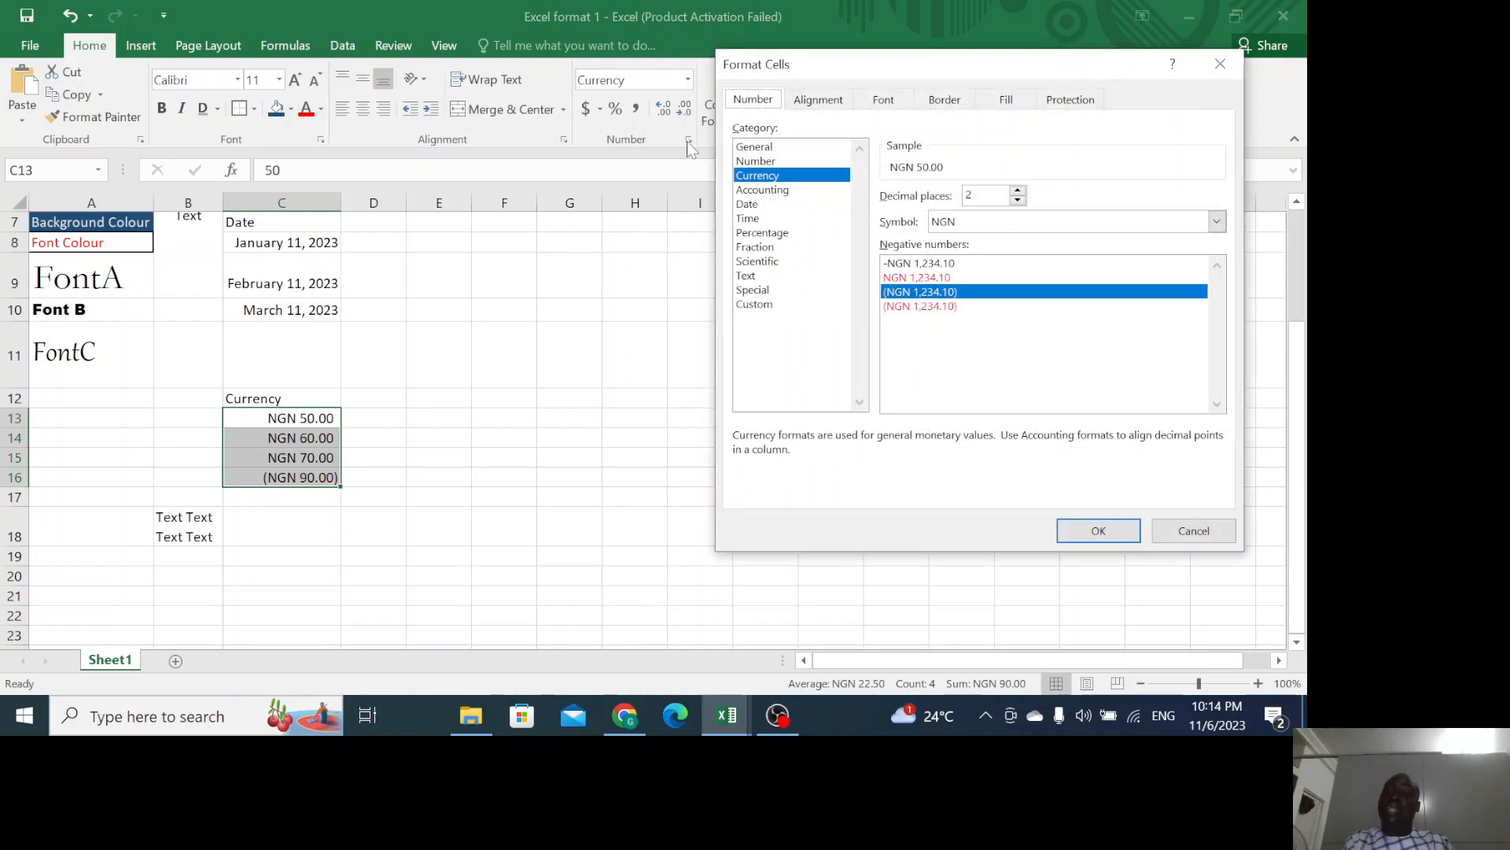
left_click(908, 307)
left_click(1086, 530)
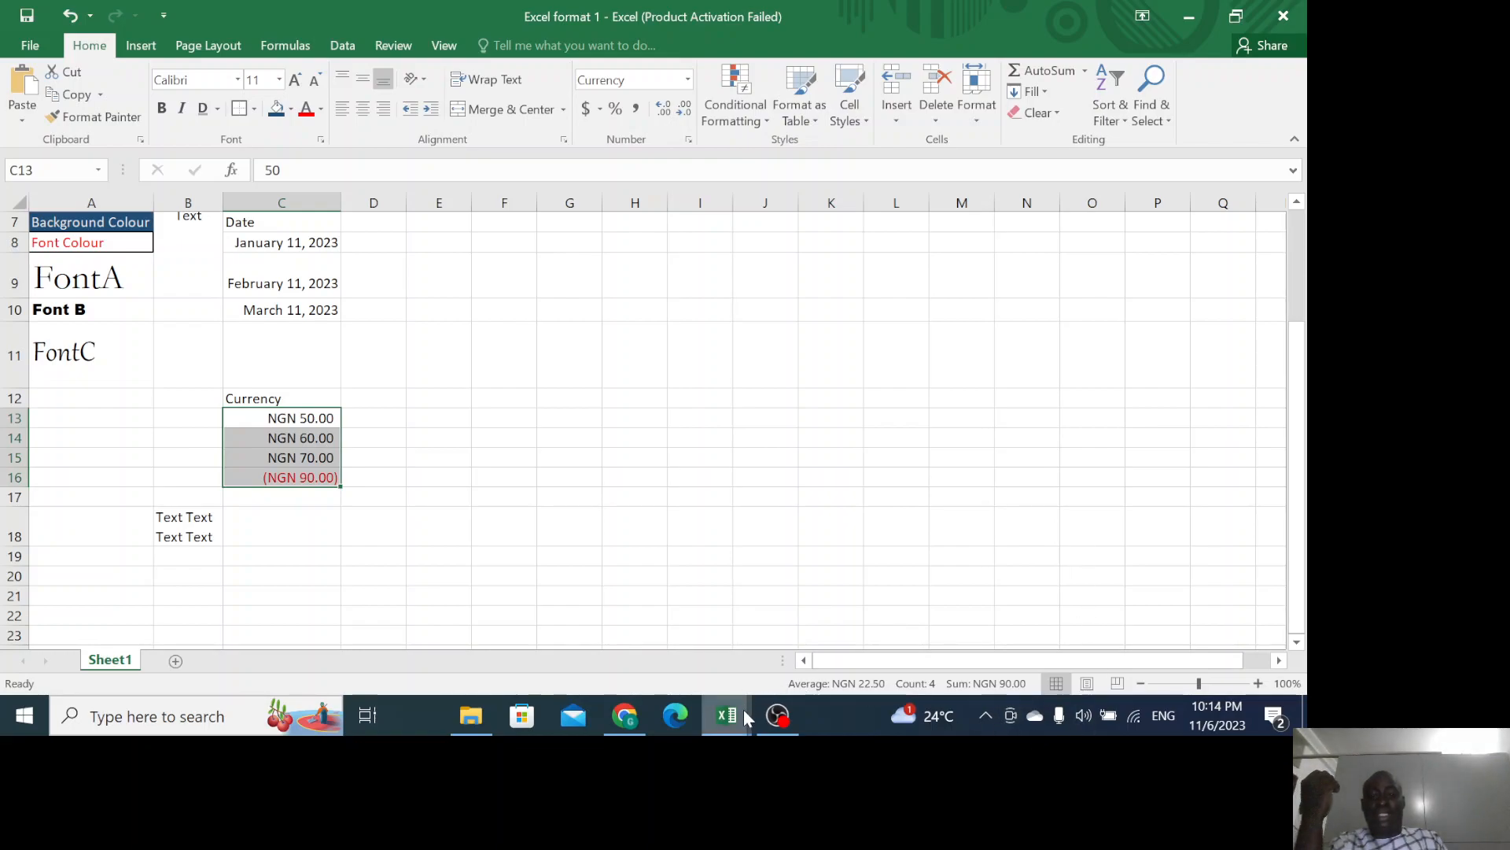
Switch to the Excel format 2 workbook.
mouse_move(745, 710)
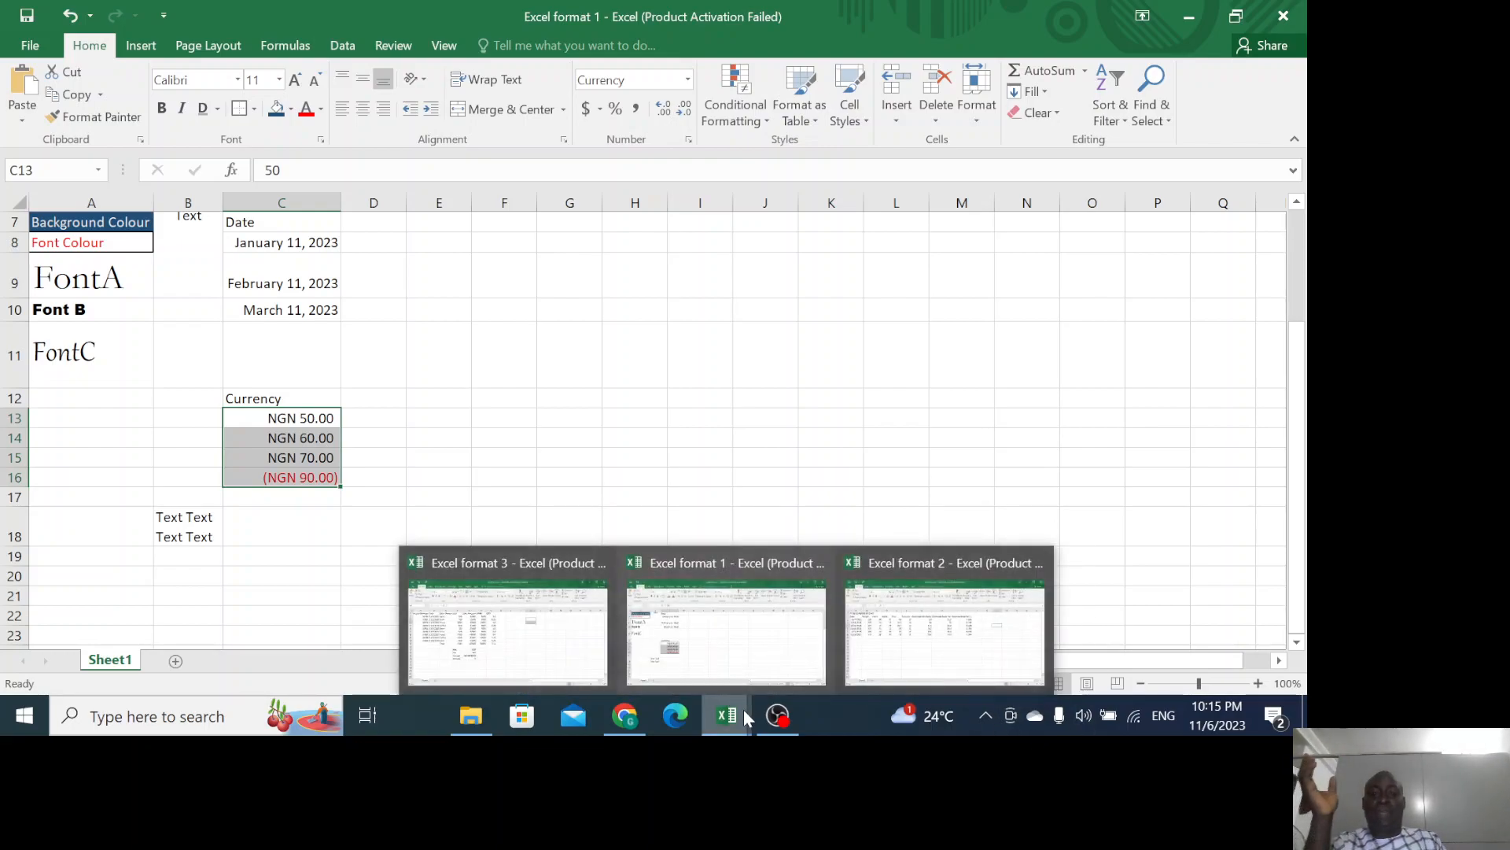
left_click(720, 633)
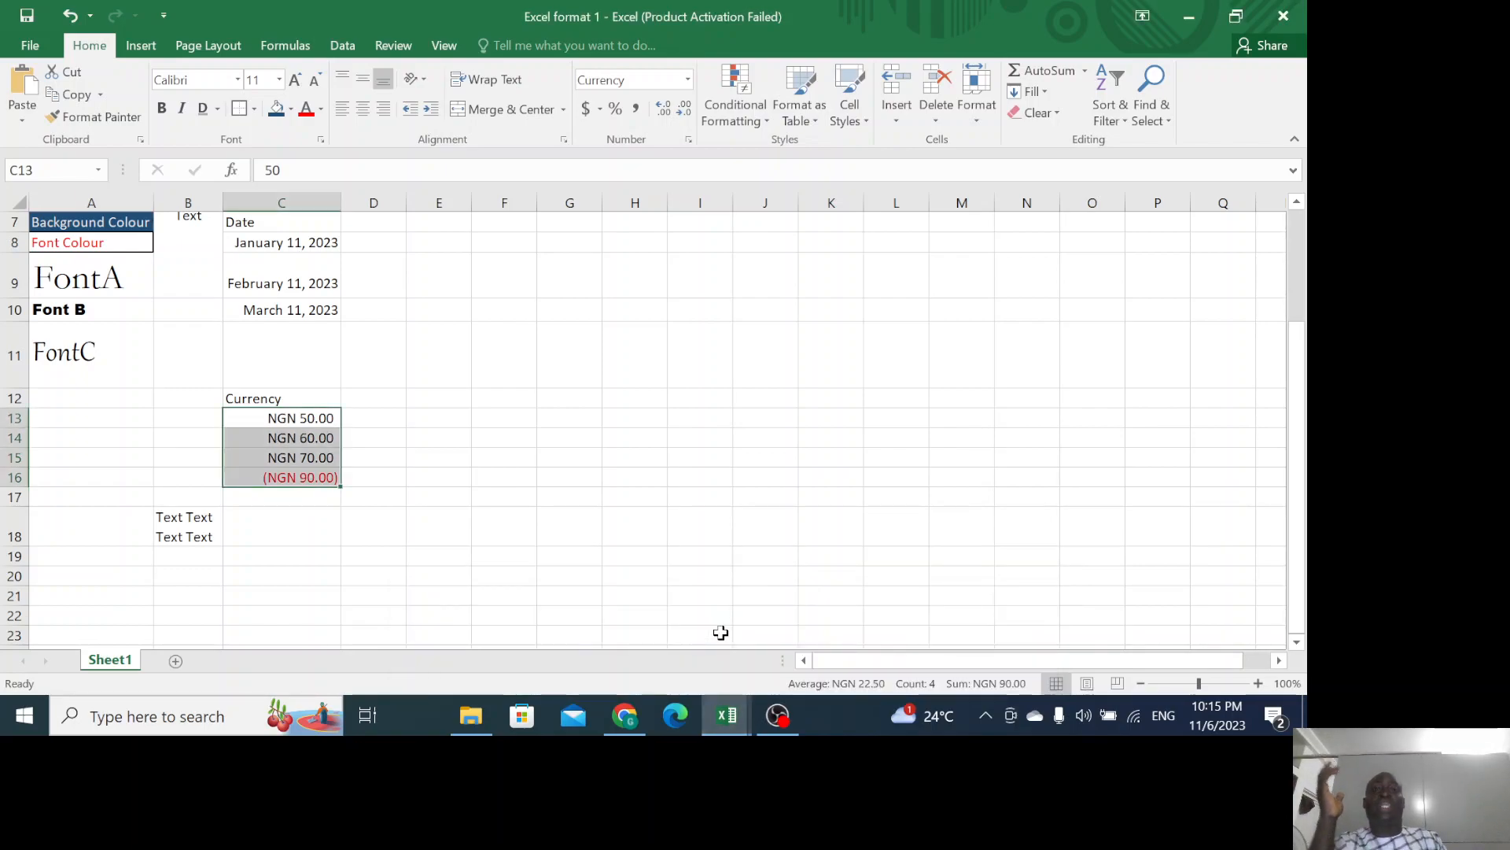
left_click(717, 714)
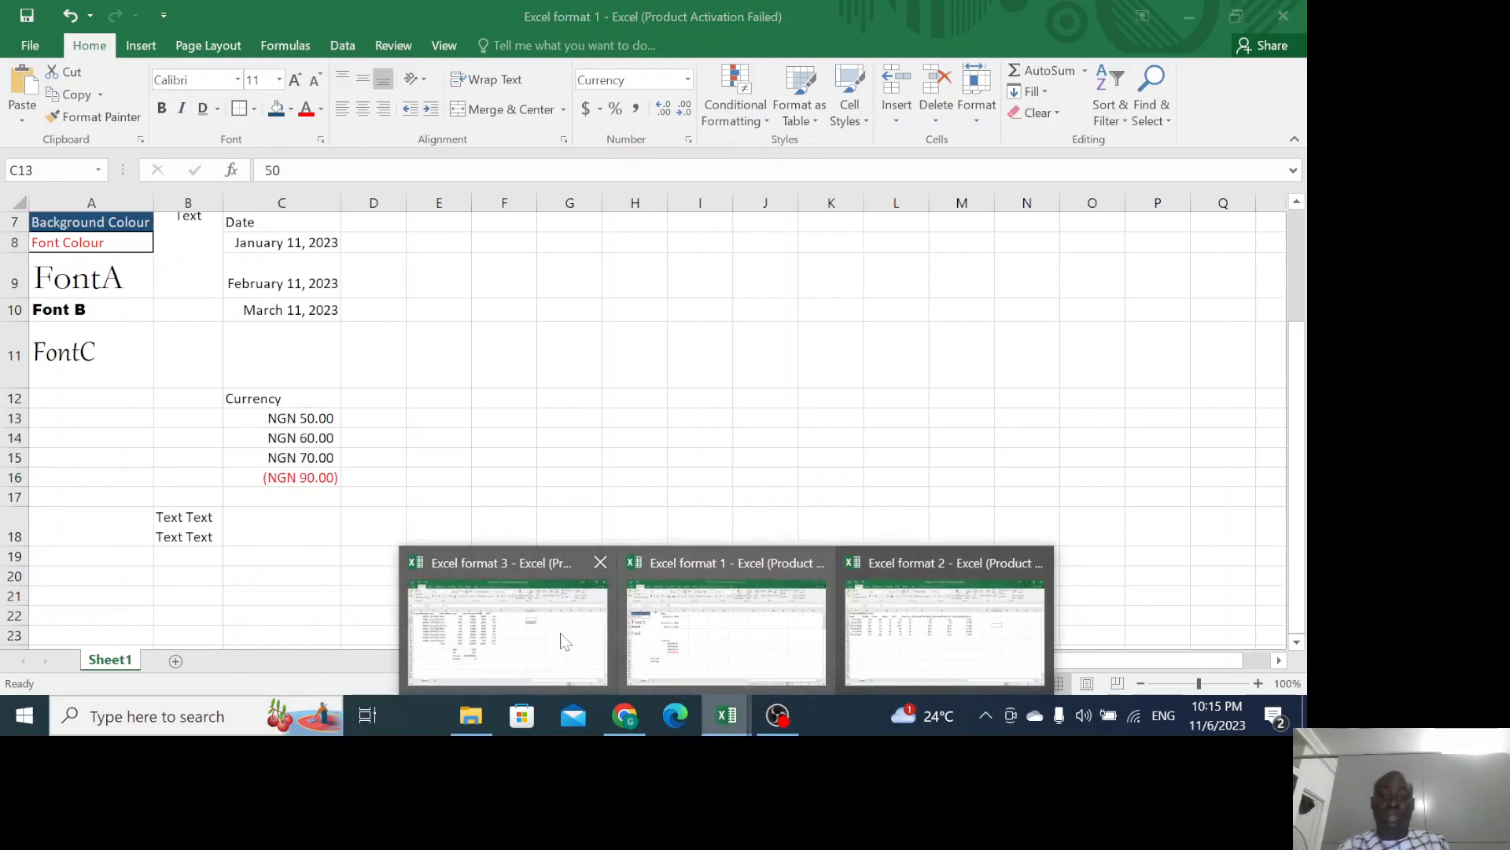
left_click(900, 625)
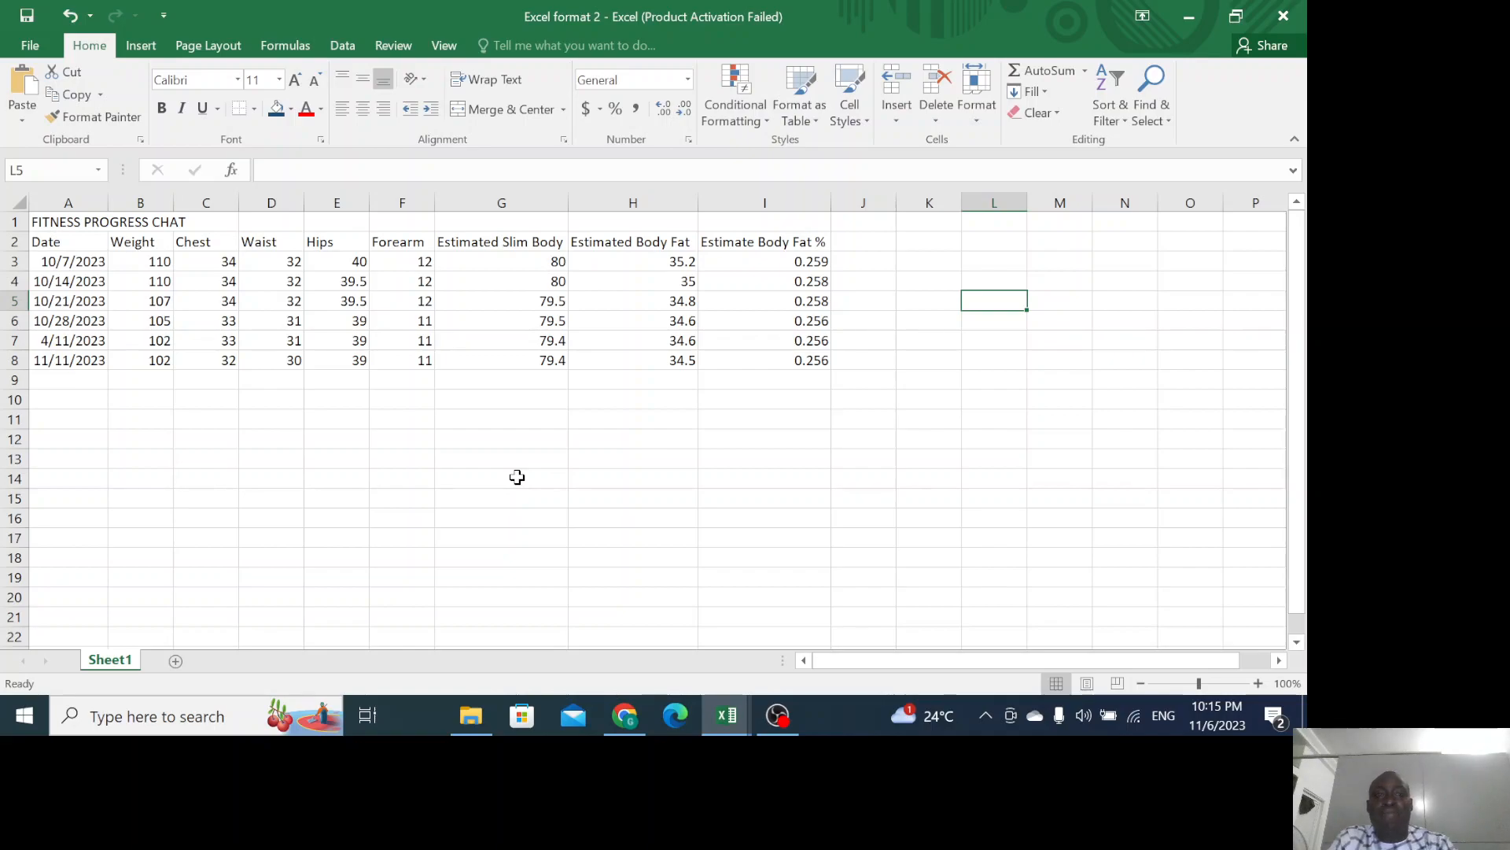
Correct the title in cell A1 to read FITNESS PROGRESS CHART.
double_click(179, 225)
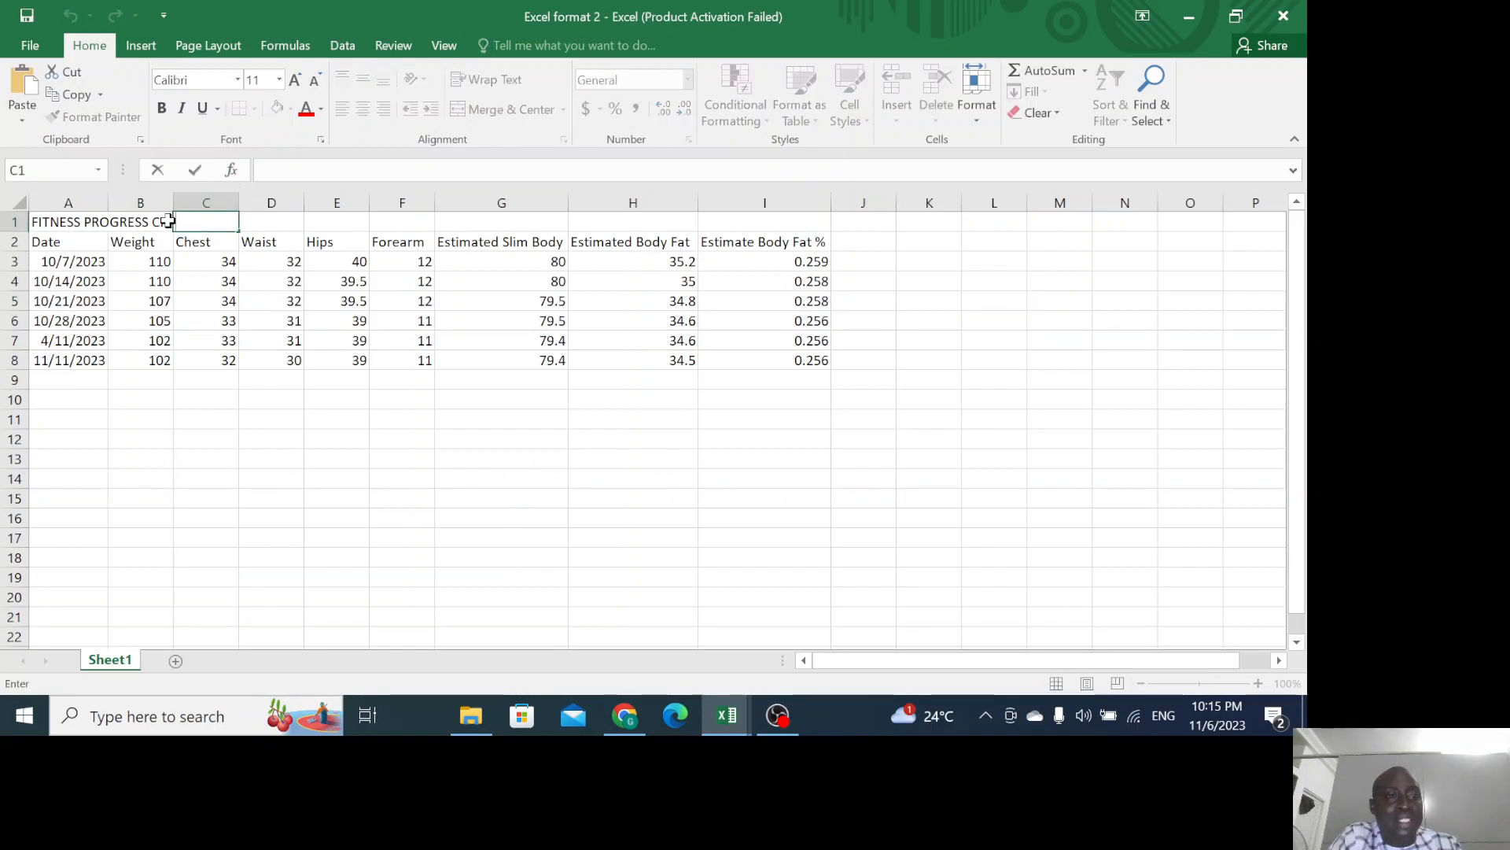
double_click(168, 222)
left_click(93, 221)
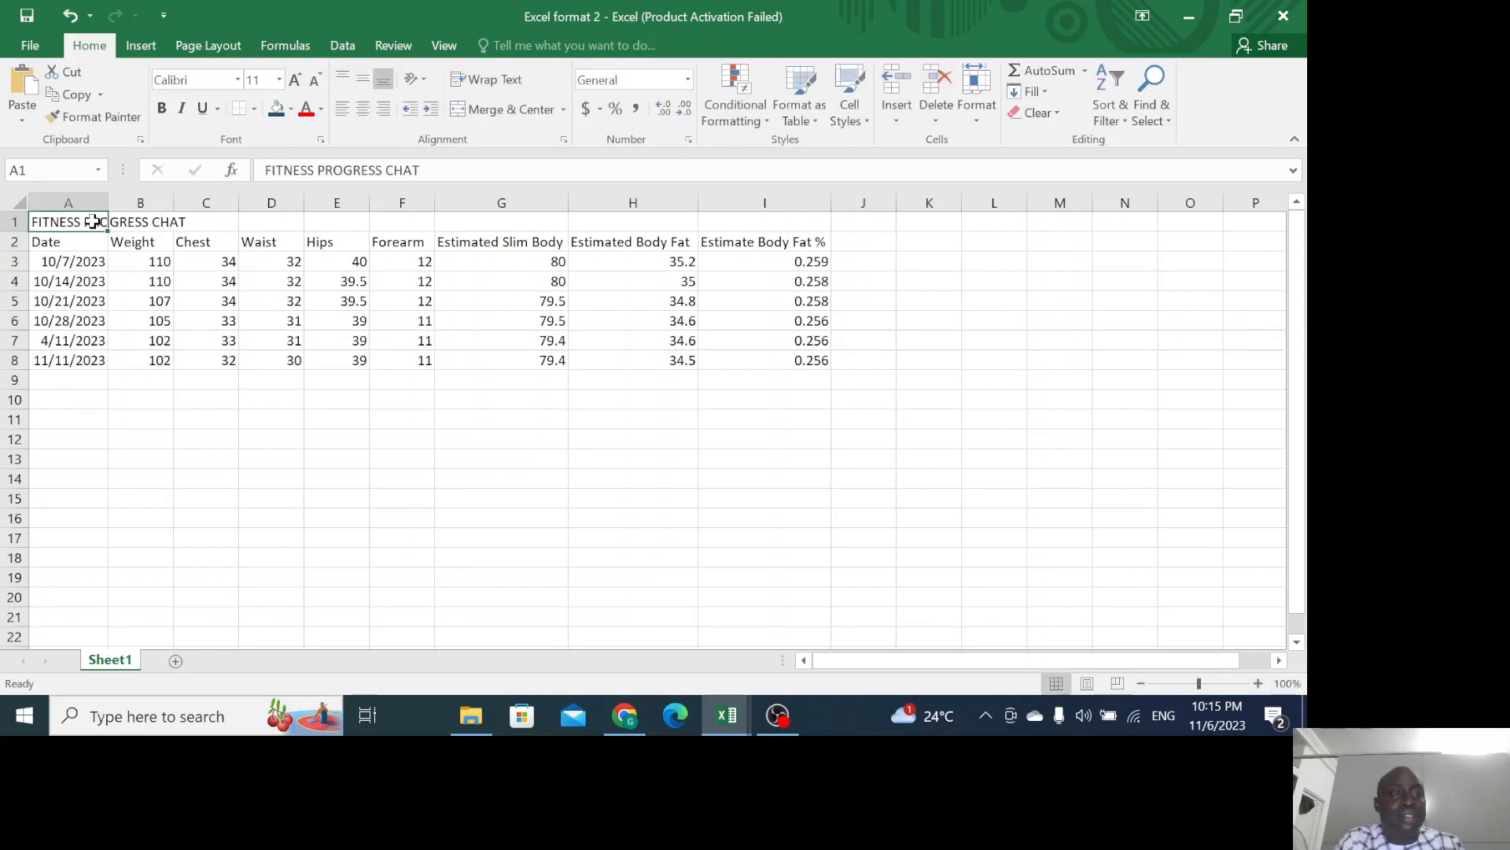
double_click(86, 222)
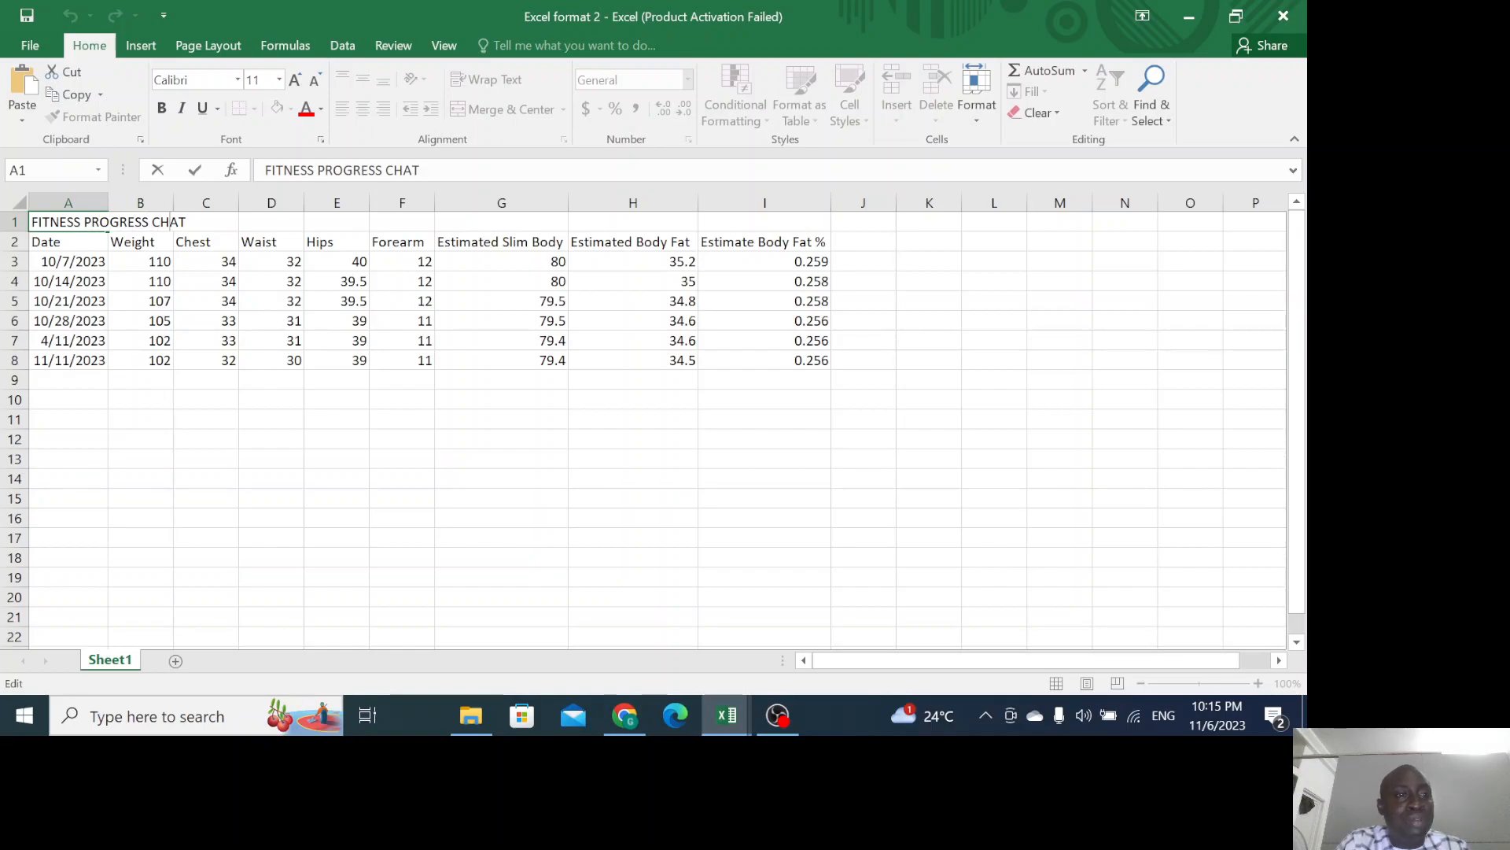
left_click(179, 222)
type("R")
left_click(122, 267)
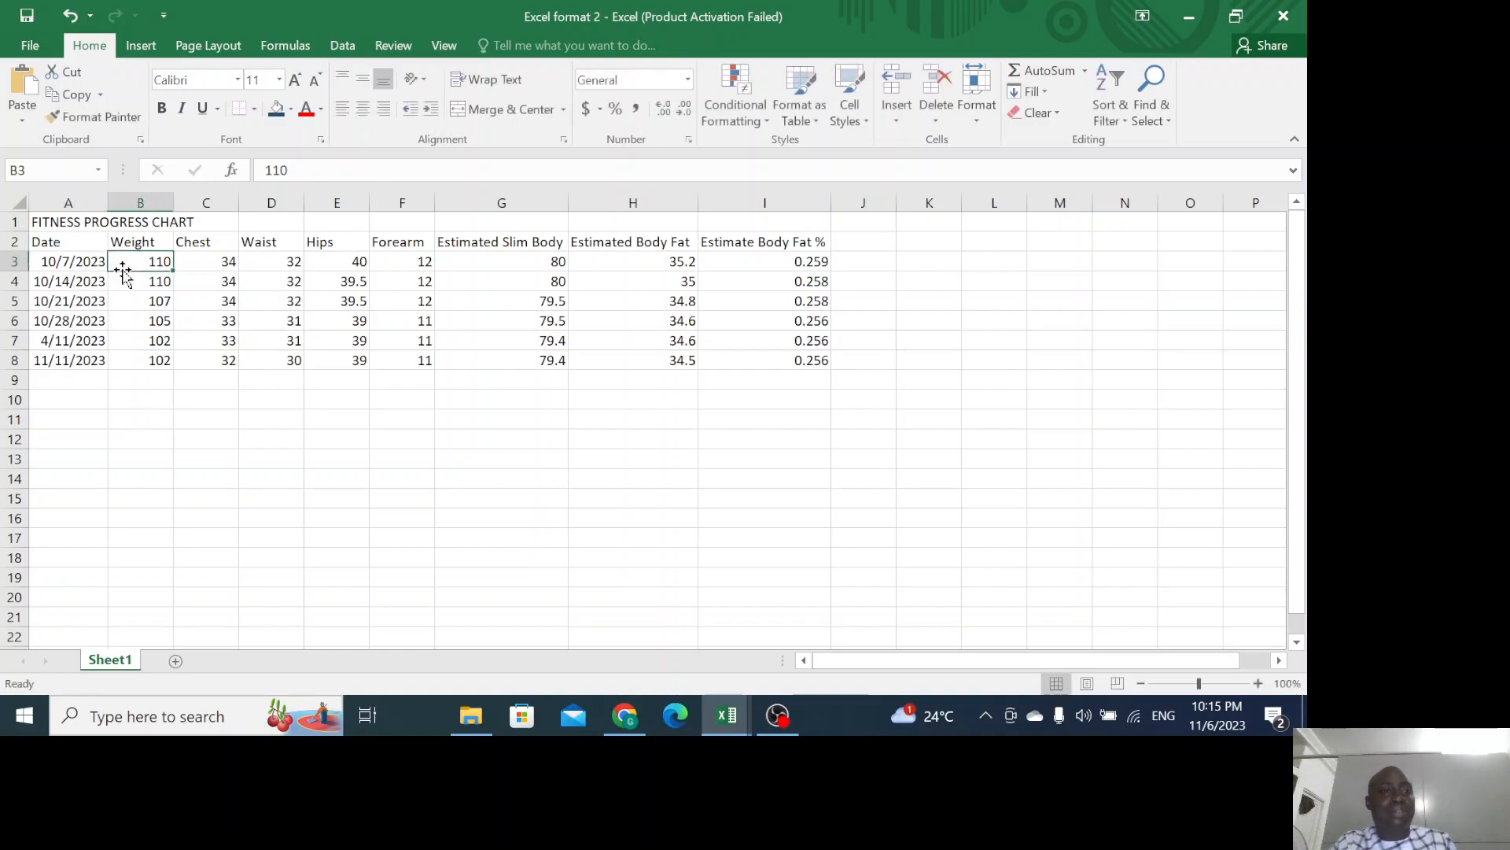
Make the title in A1 bold at font size 24 and widen column A to fit it.
left_click(98, 223)
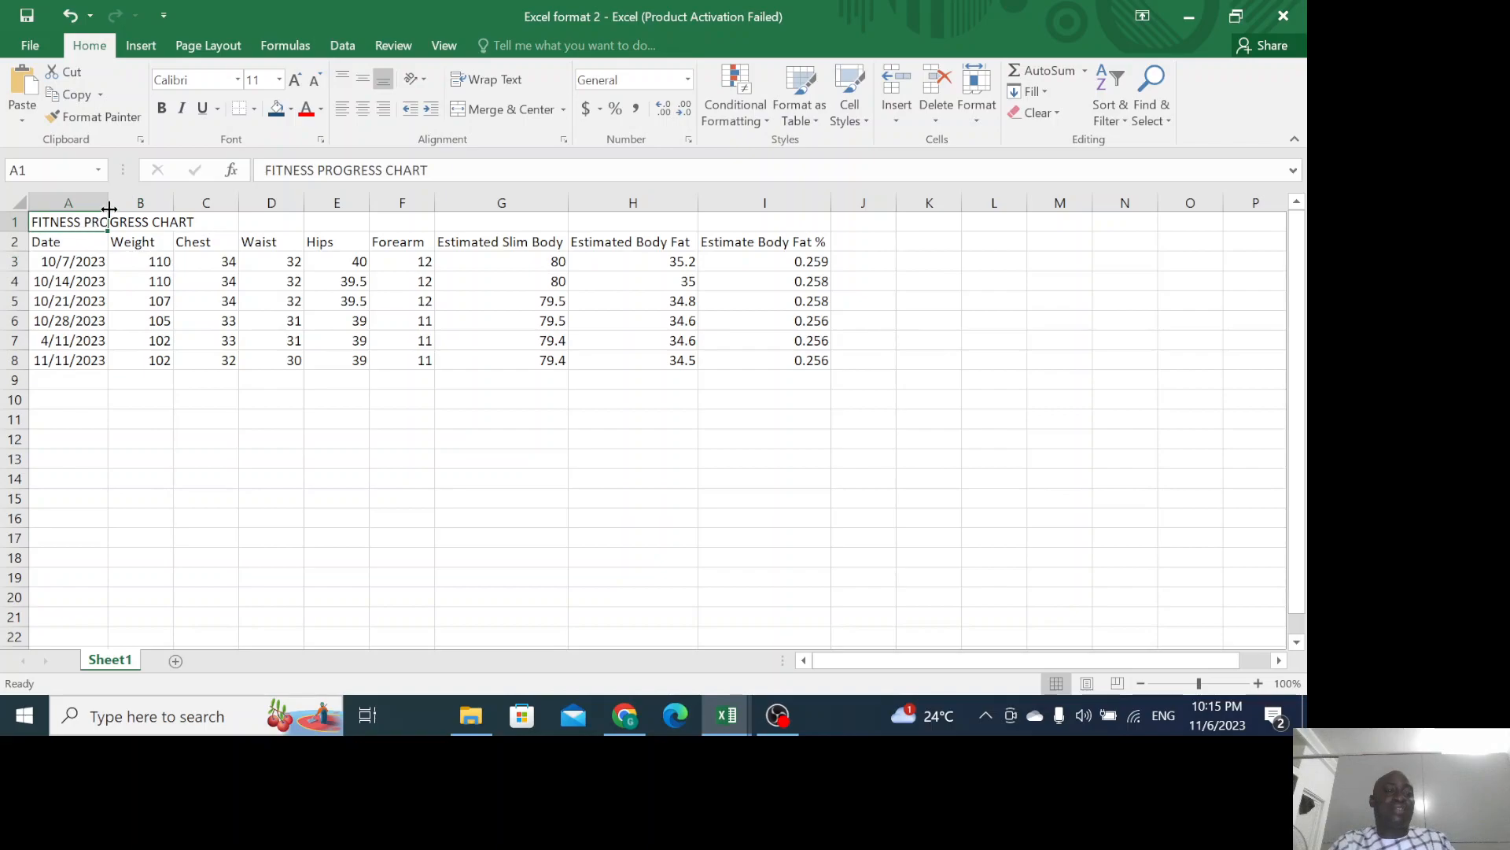
left_click_drag(108, 202, 212, 210)
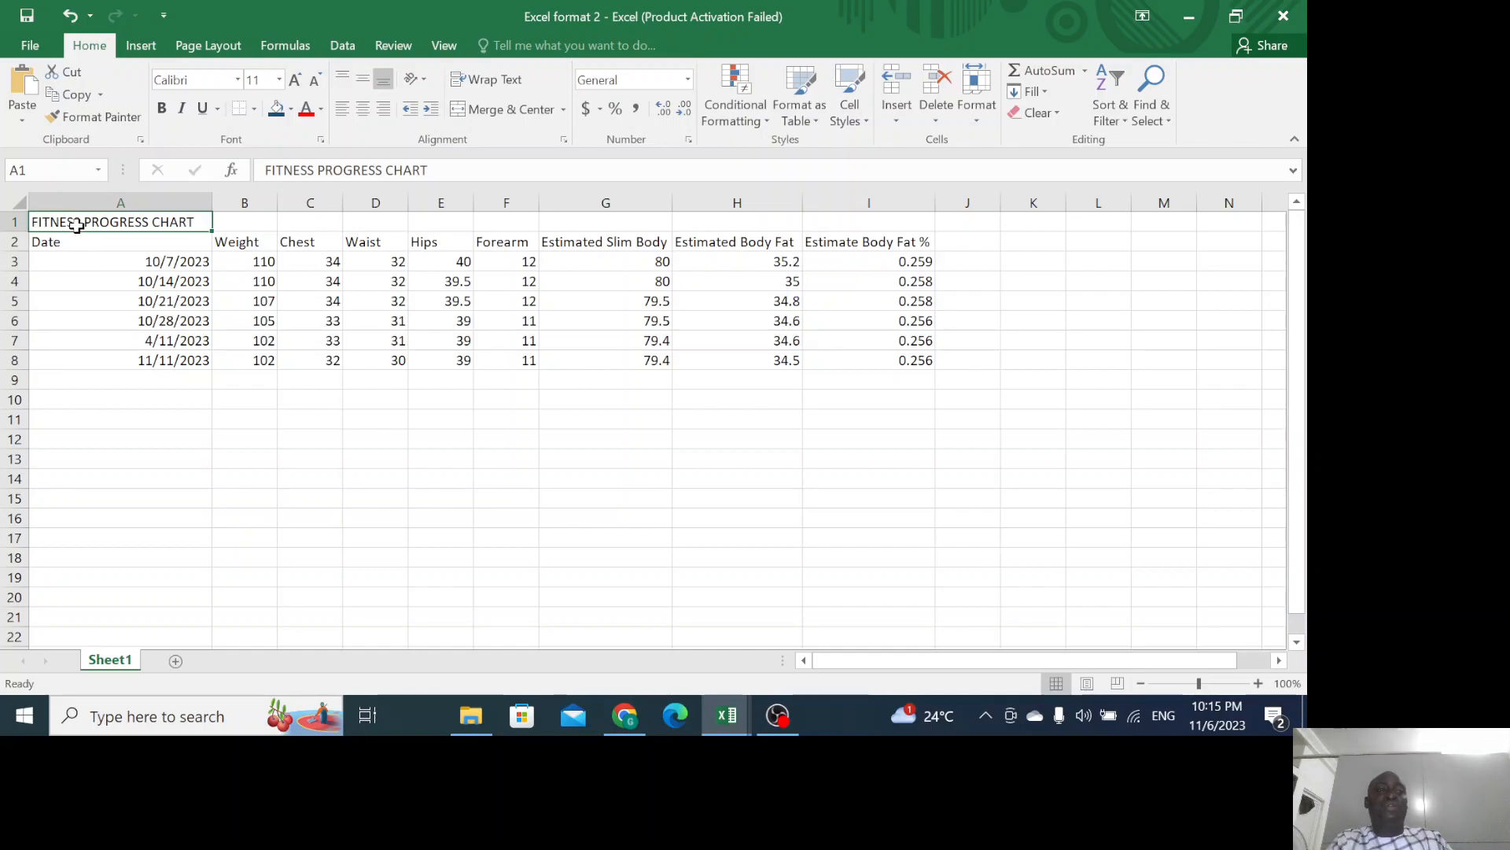
double_click(161, 222)
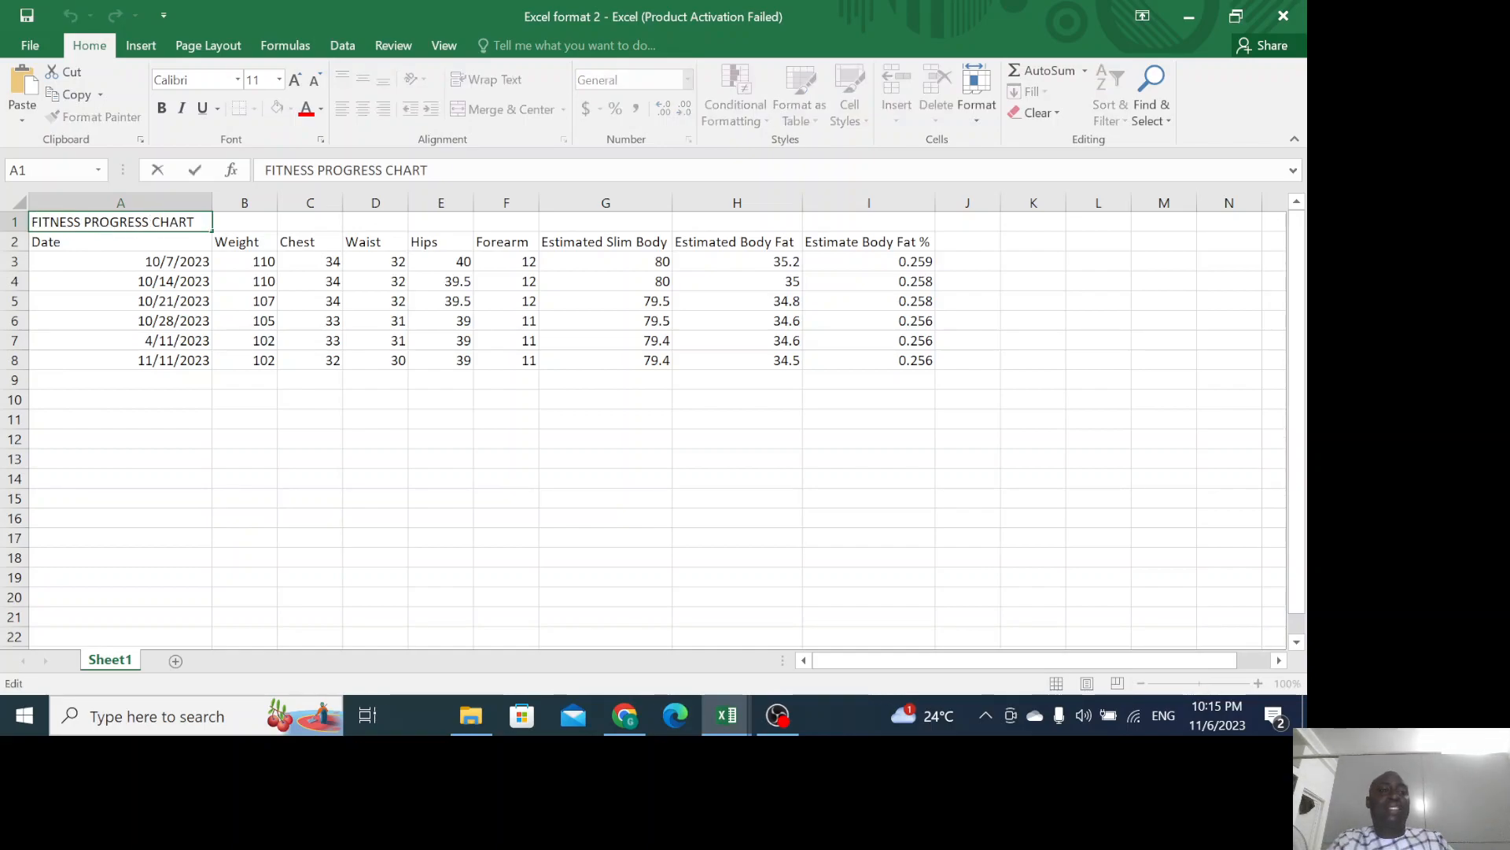
left_click_drag(195, 222, 32, 222)
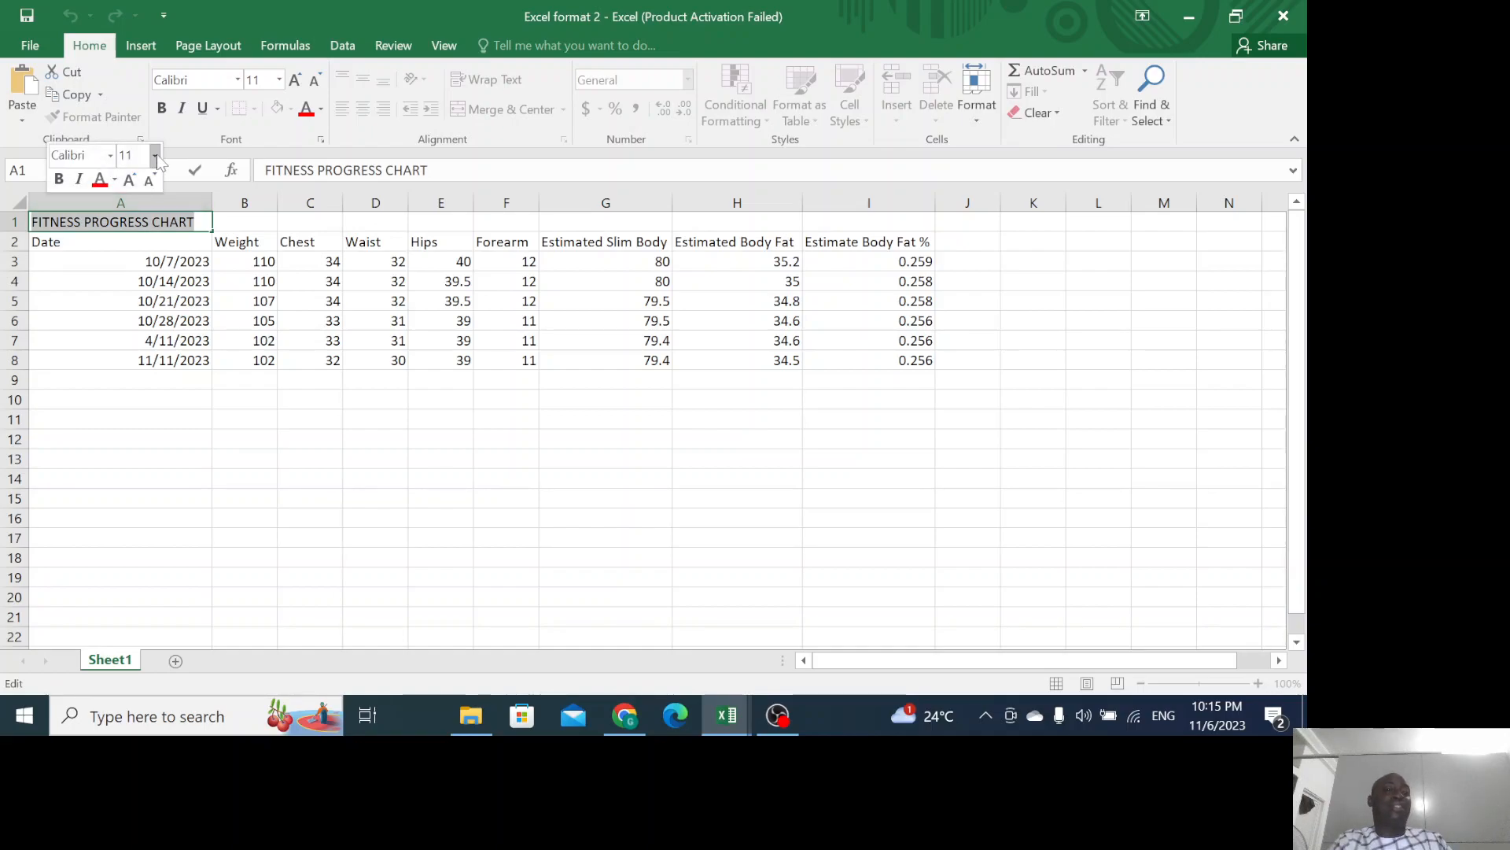
left_click(163, 108)
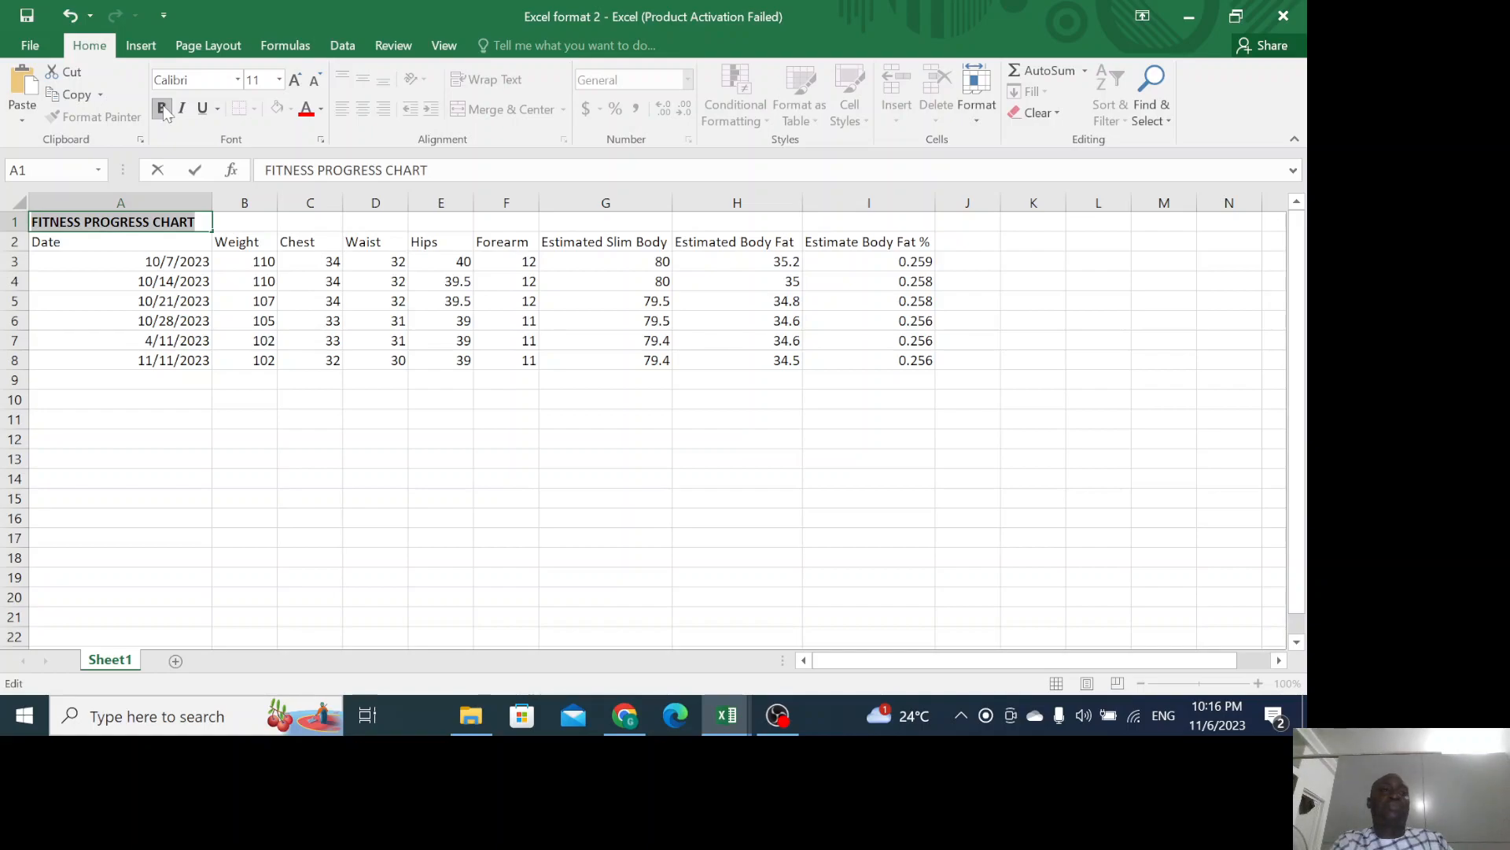
left_click(279, 80)
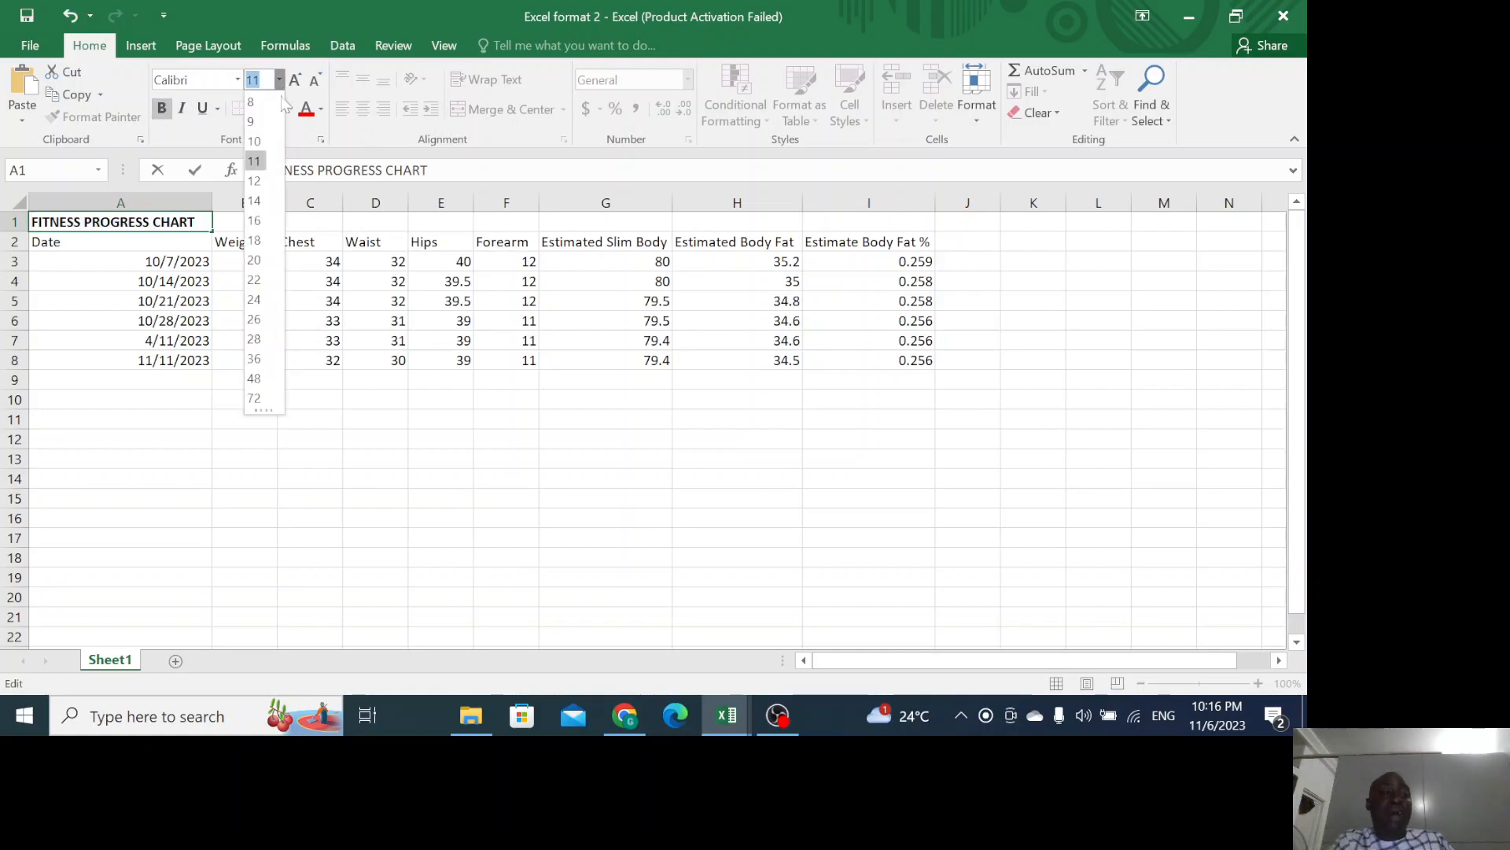
left_click(258, 300)
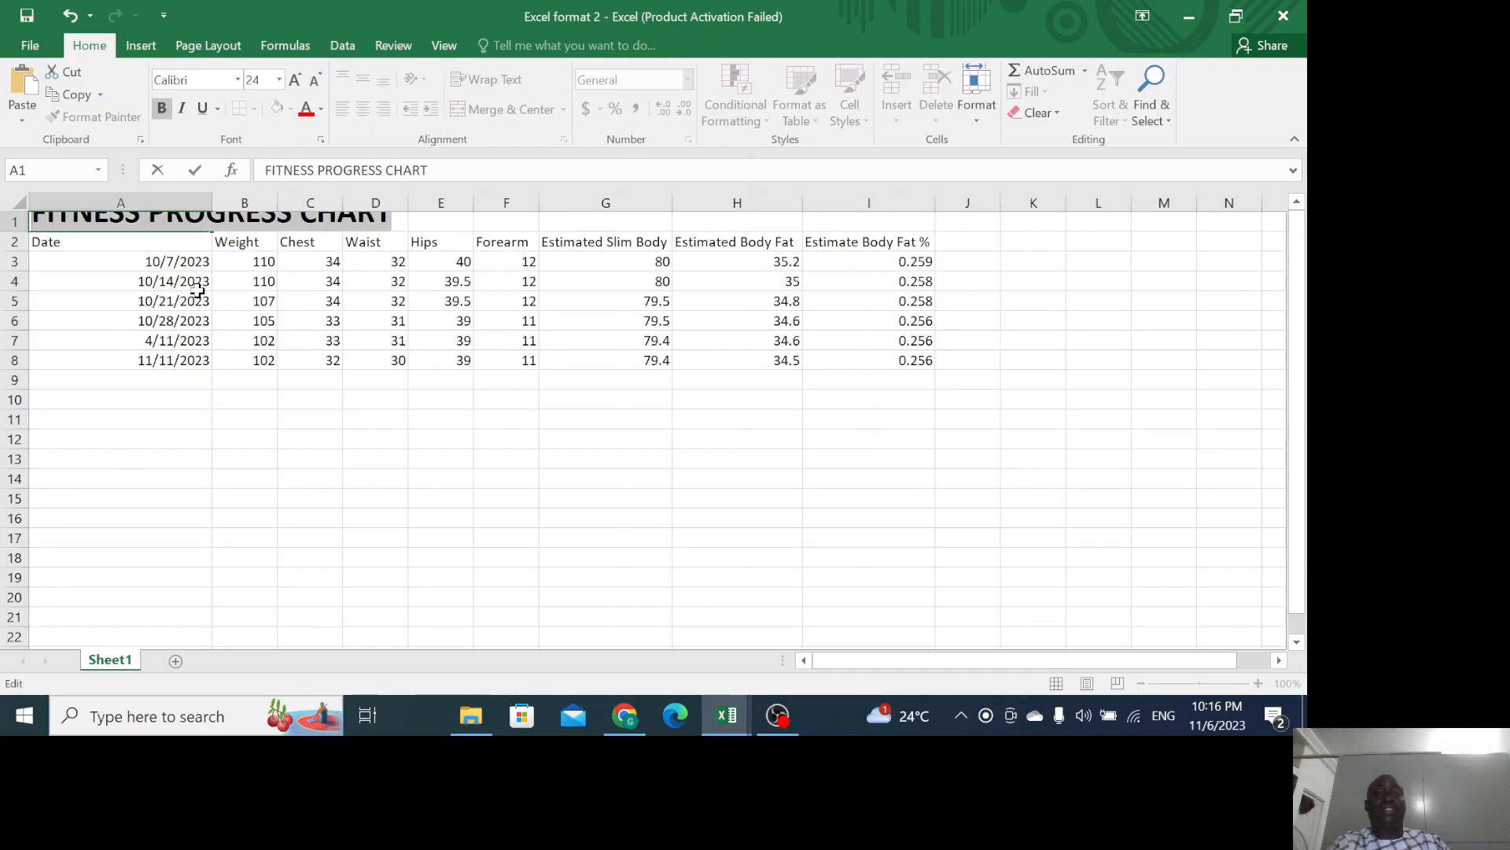
double_click(211, 199)
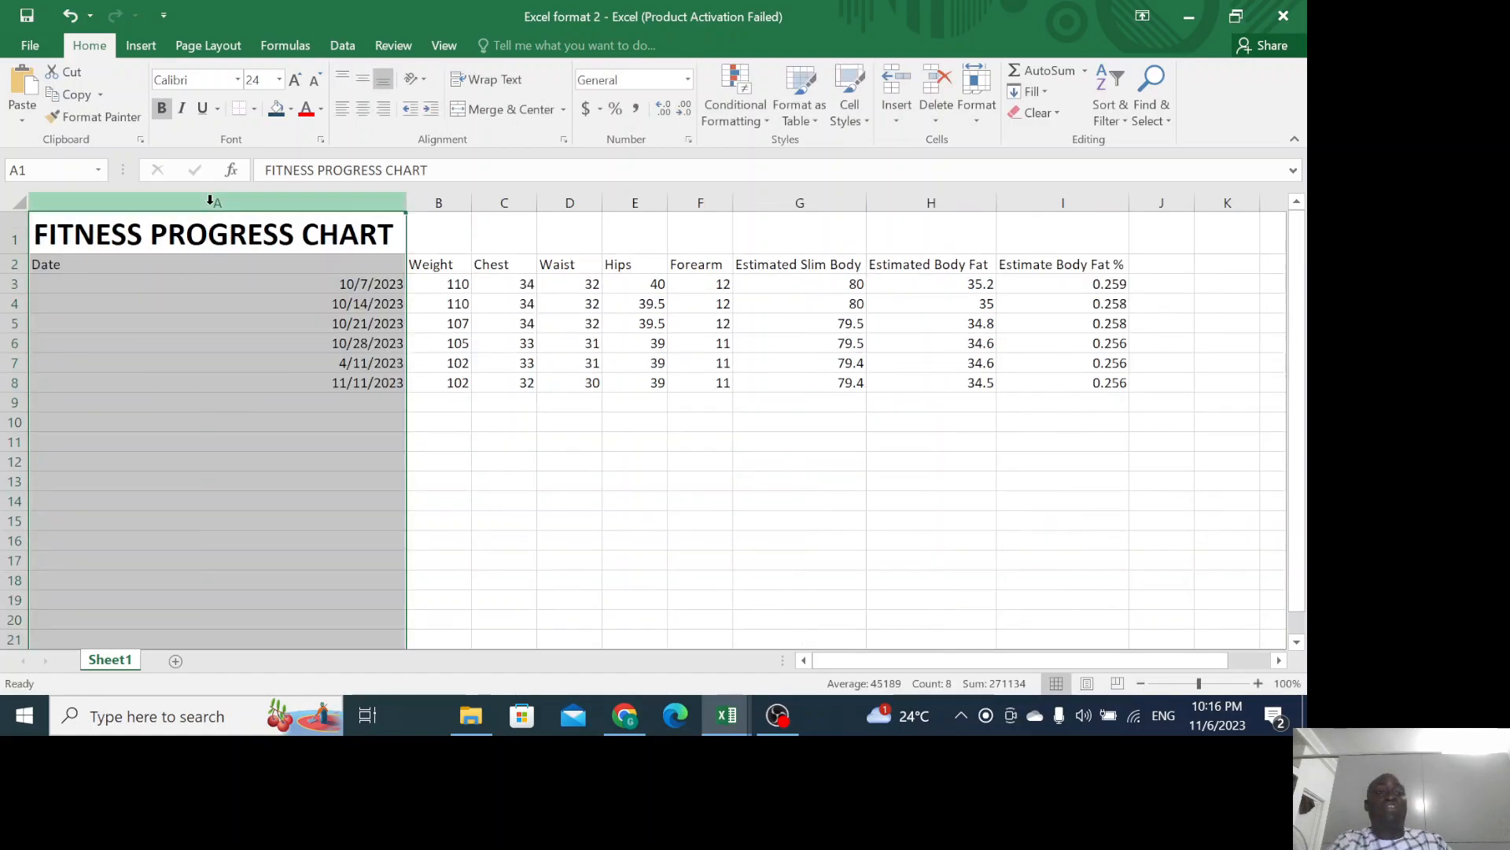
left_click(497, 478)
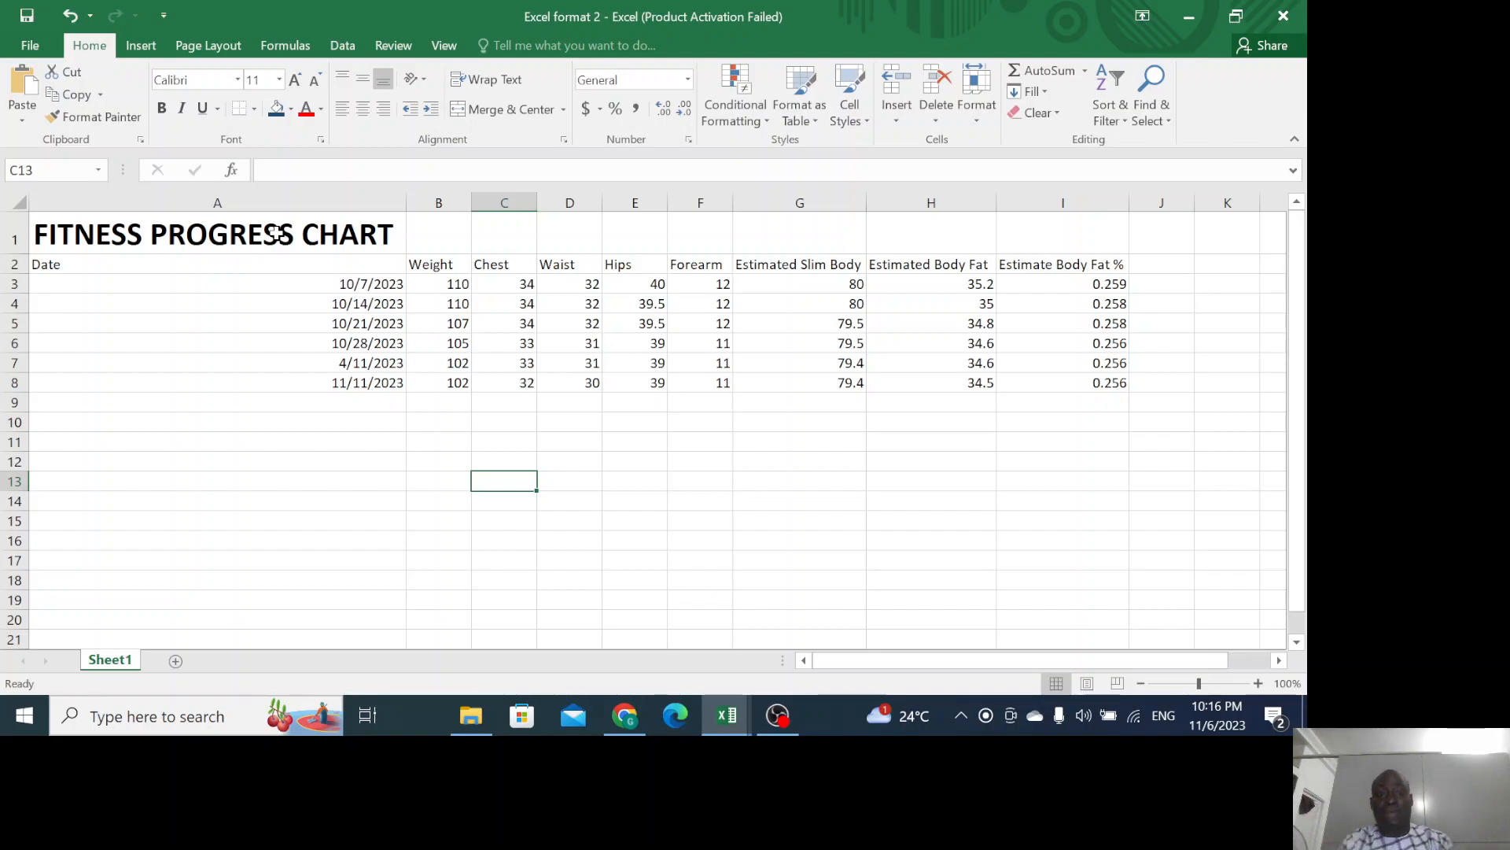
Undo the title's bold and size formatting together with the widening of column A.
key("ctrl+z")
key("ctrl+z")
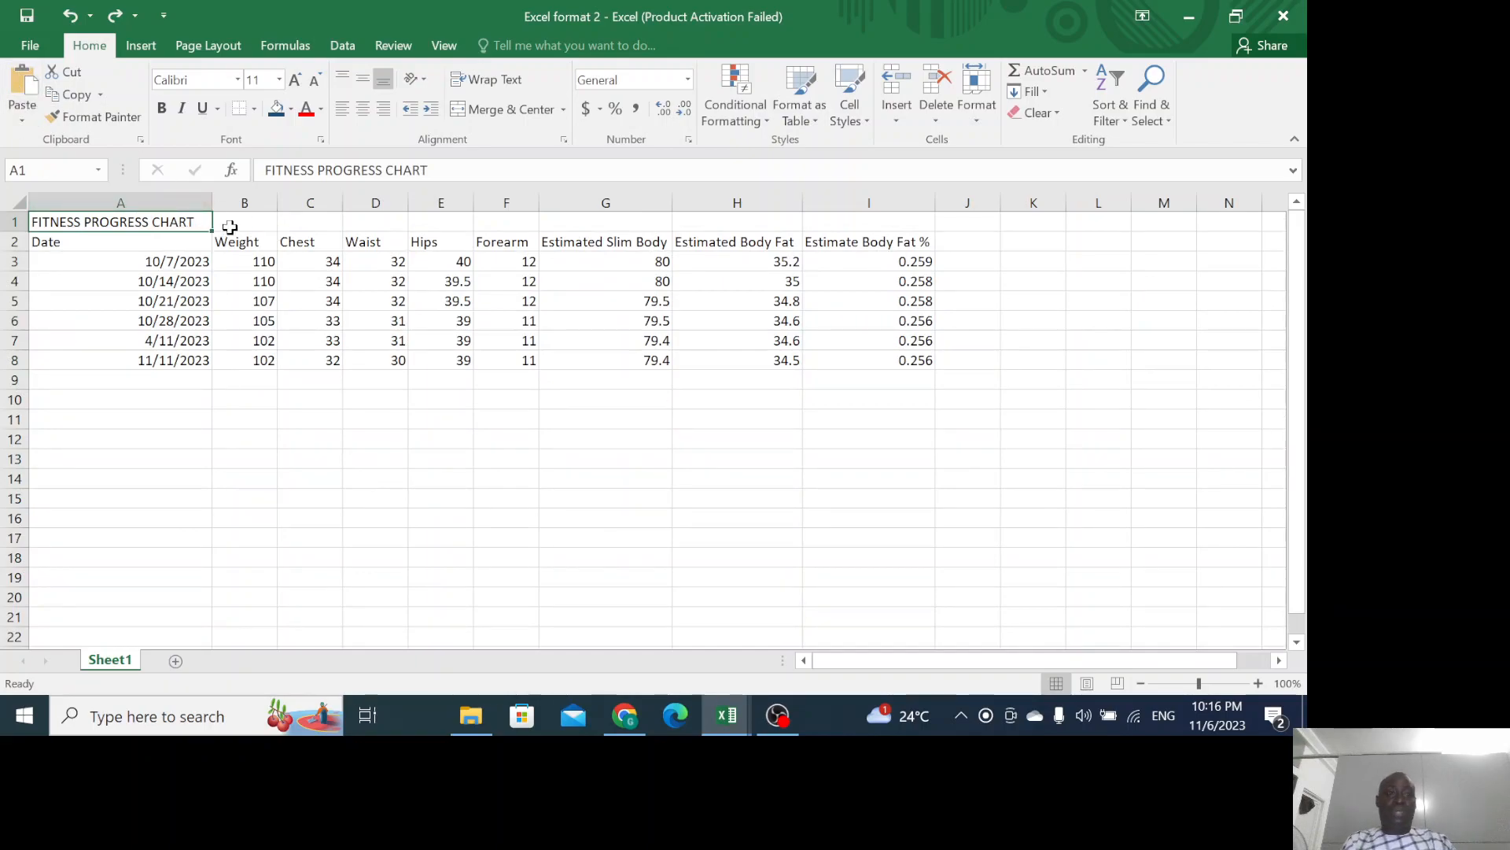
key("ctrl+y")
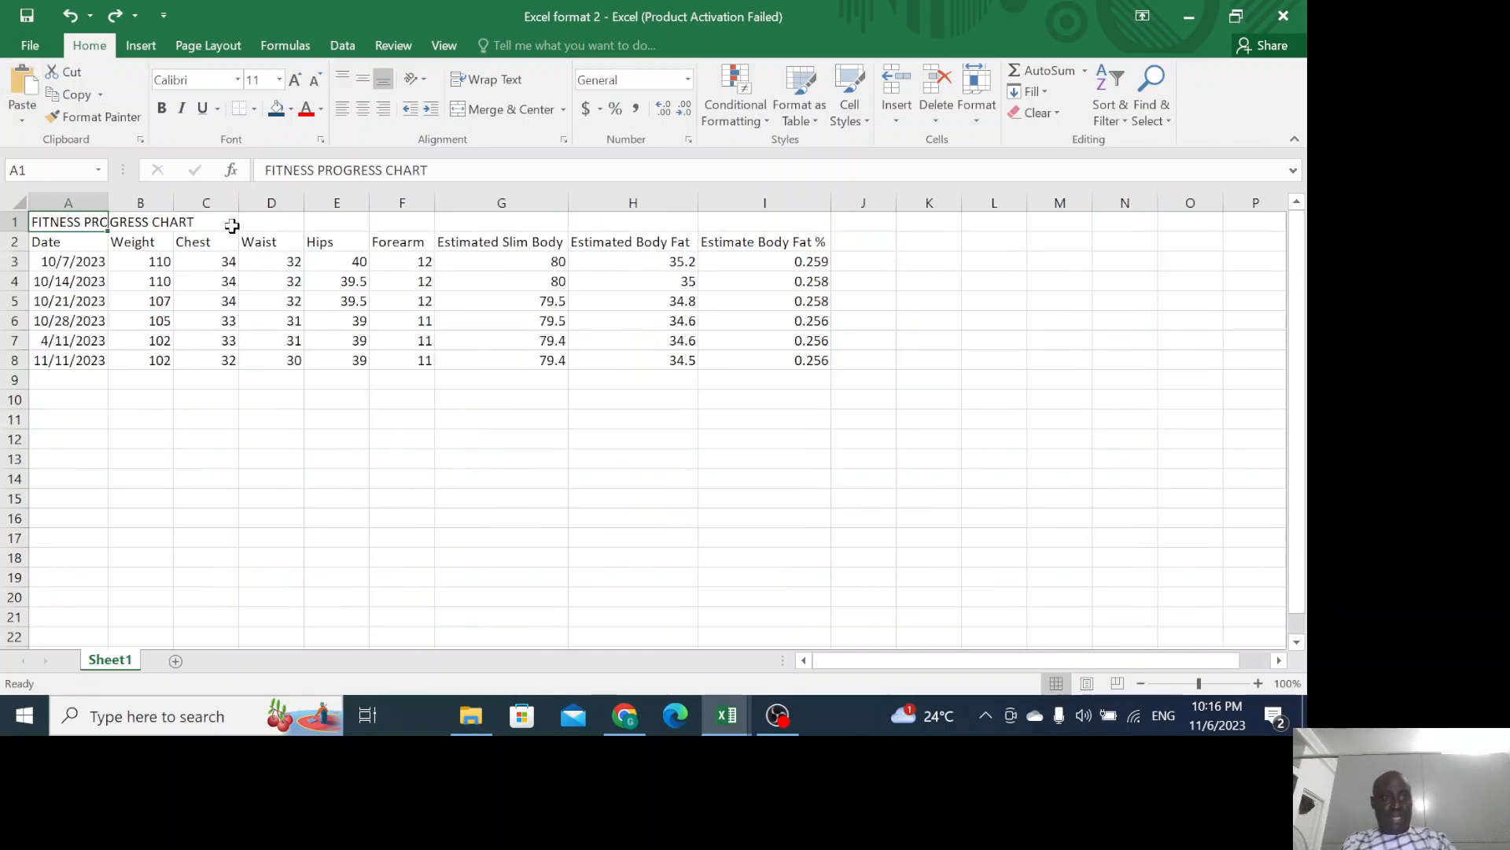
left_click(130, 415)
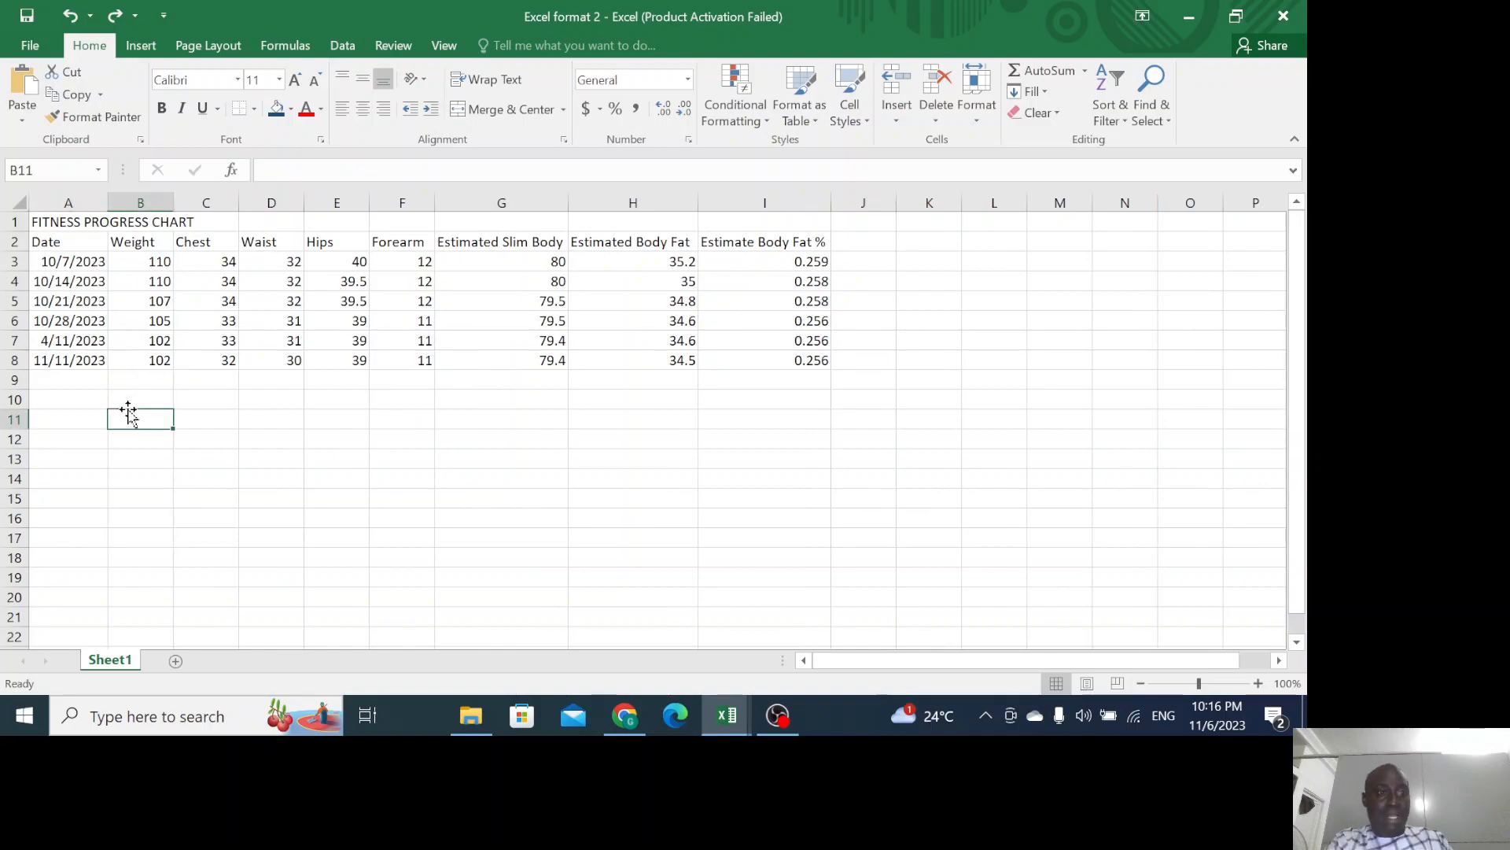
Merge and center the title across cells A1 to I1.
left_click(73, 222)
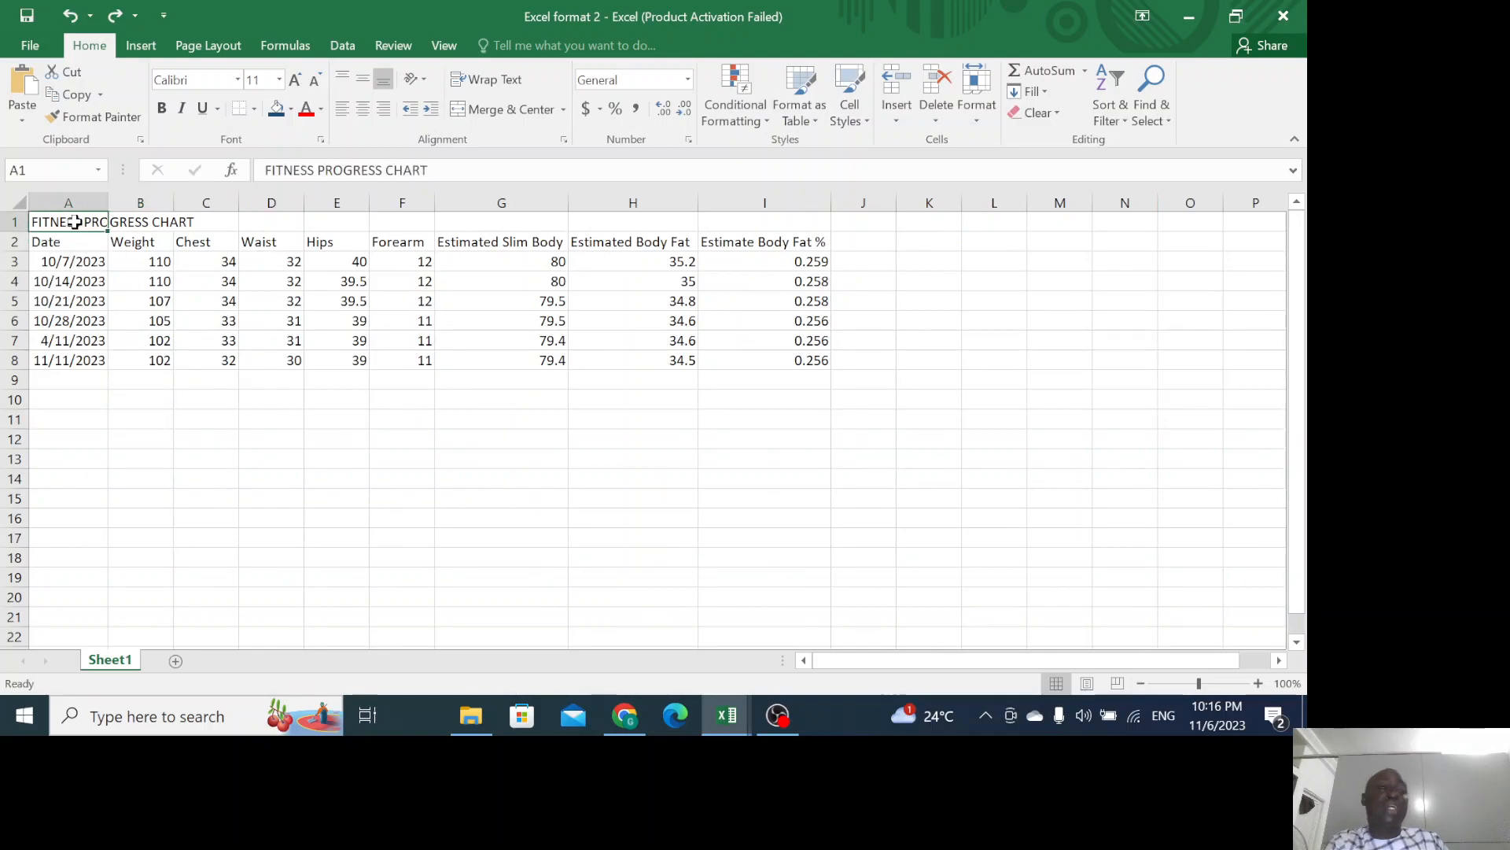
left_click_drag(73, 221, 766, 217)
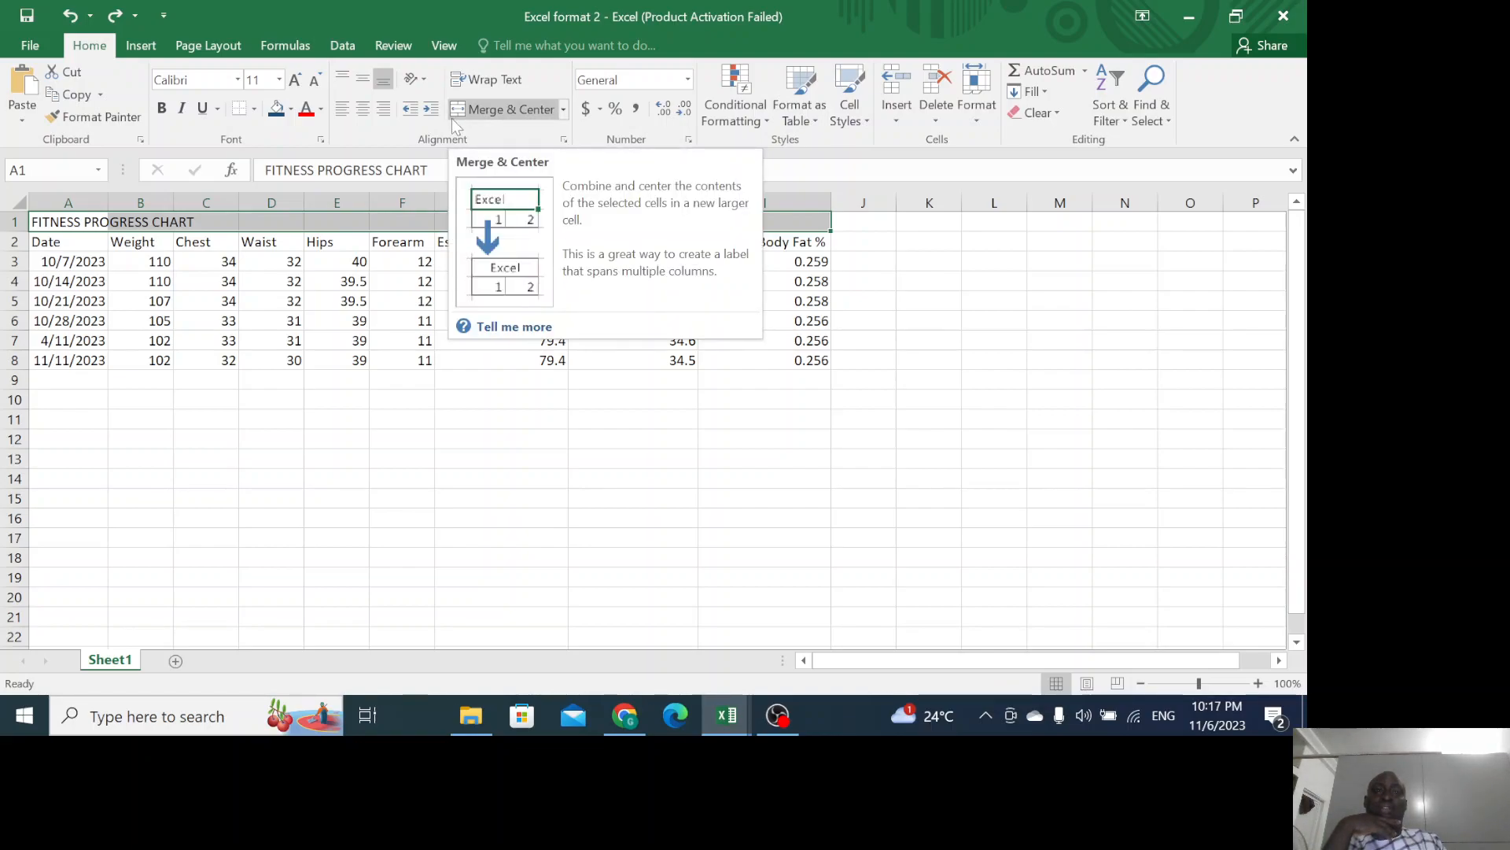
left_click(492, 110)
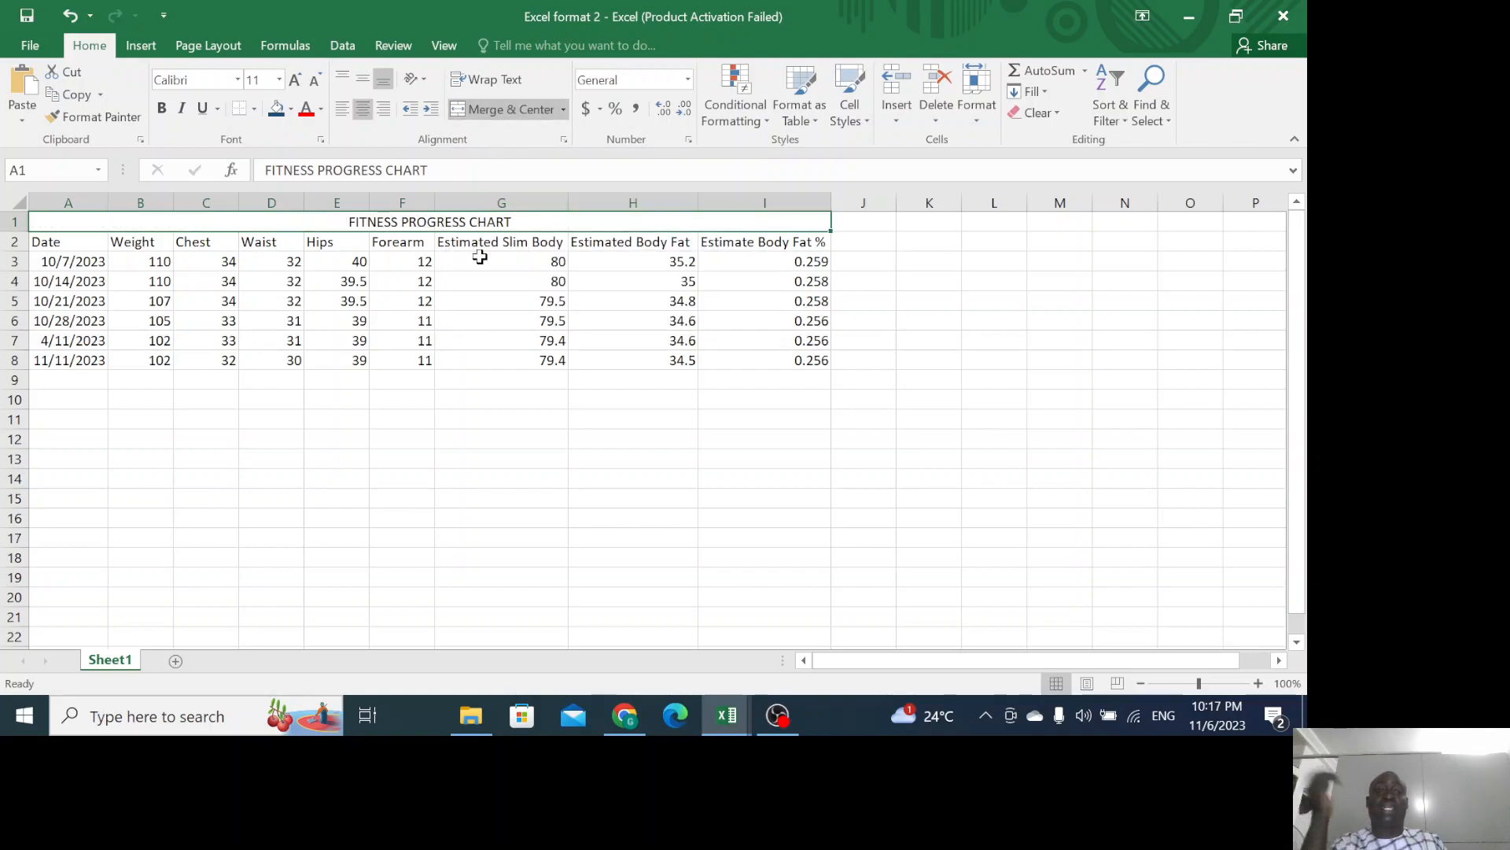
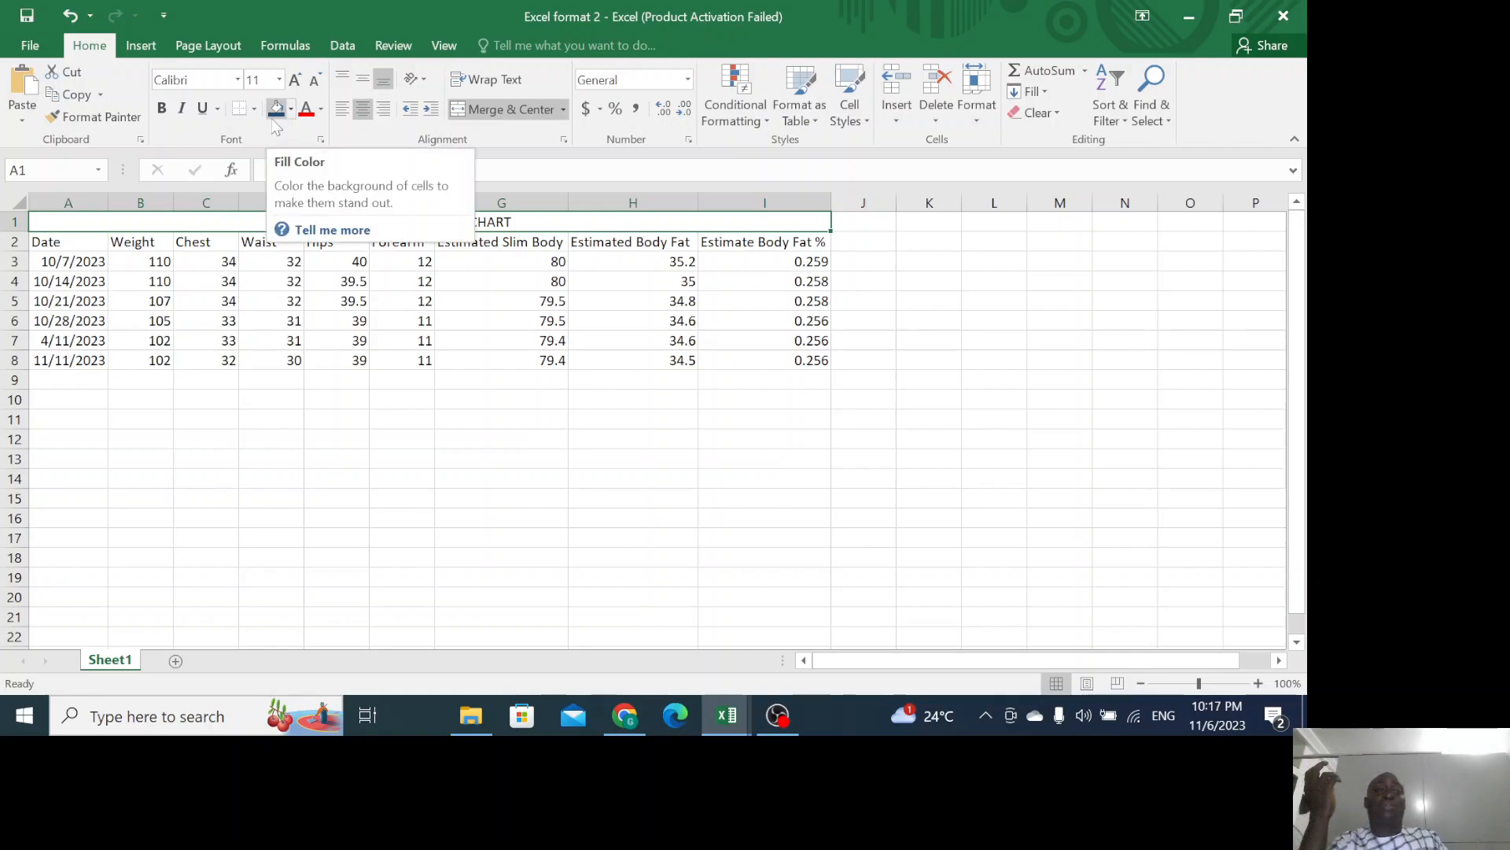
Fill the merged title cell with dark blue and set its font color to white.
left_click(275, 122)
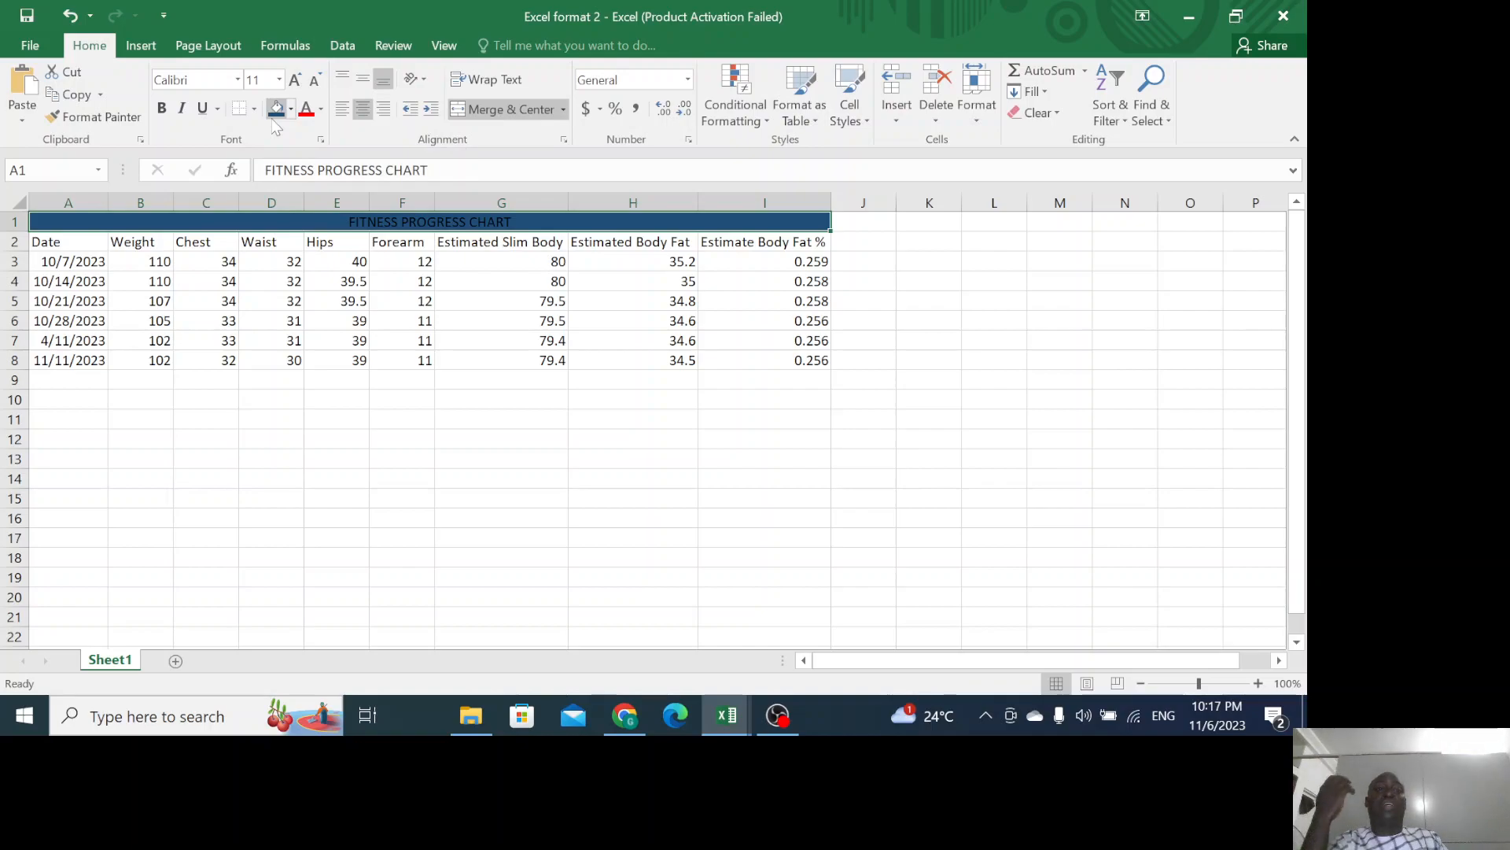
left_click(321, 110)
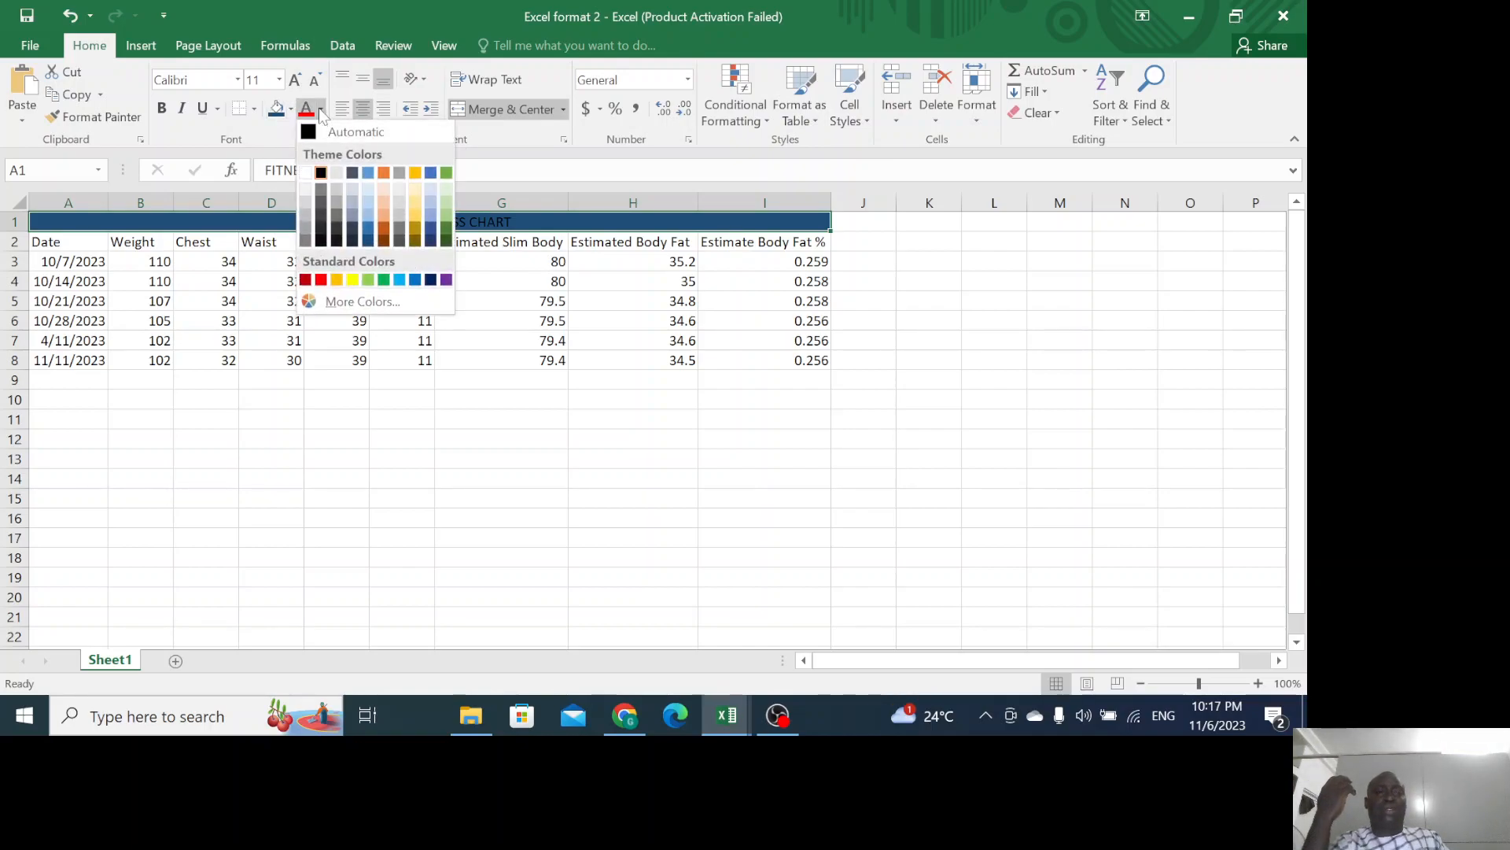
left_click(305, 173)
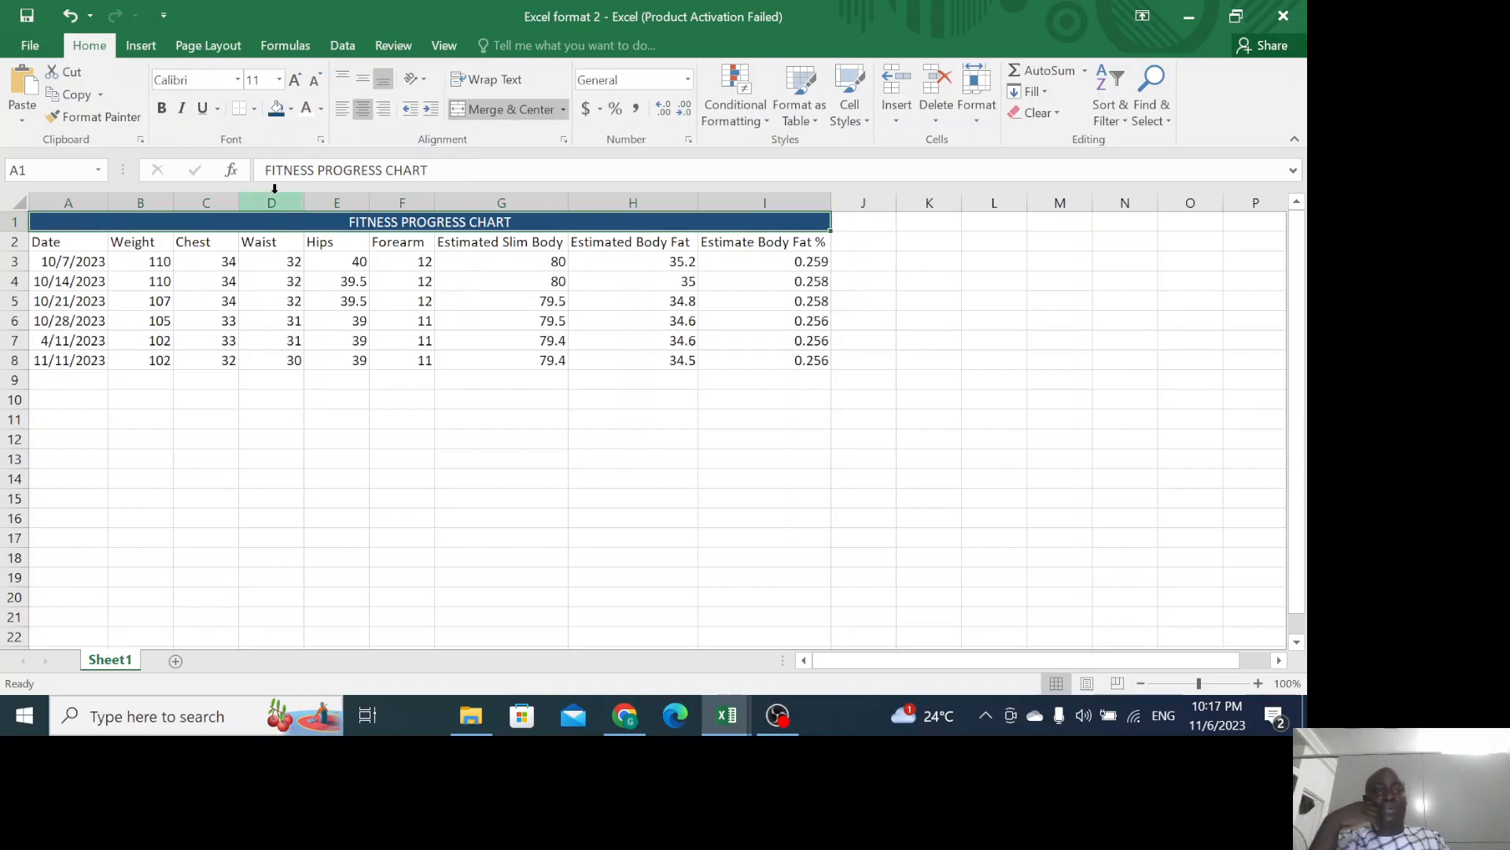
Make the FITNESS PROGRESS CHART title bold and increase its font size to 28.
left_click(161, 108)
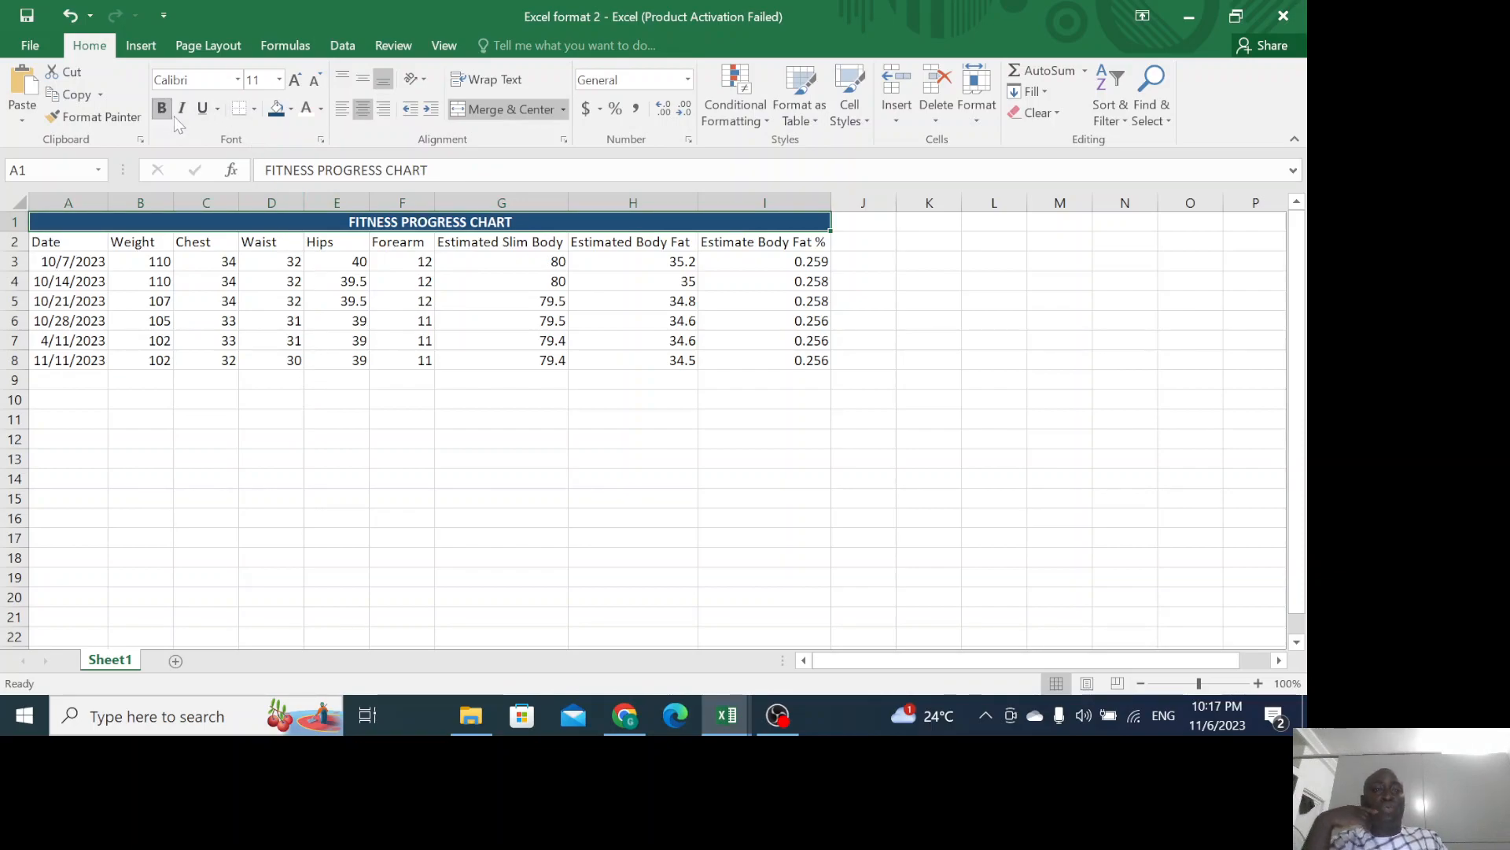
left_click(295, 81)
left_click(297, 82)
left_click(298, 82)
left_click(299, 82)
left_click(300, 81)
left_click(299, 81)
left_click(300, 84)
left_click(301, 85)
left_click(300, 82)
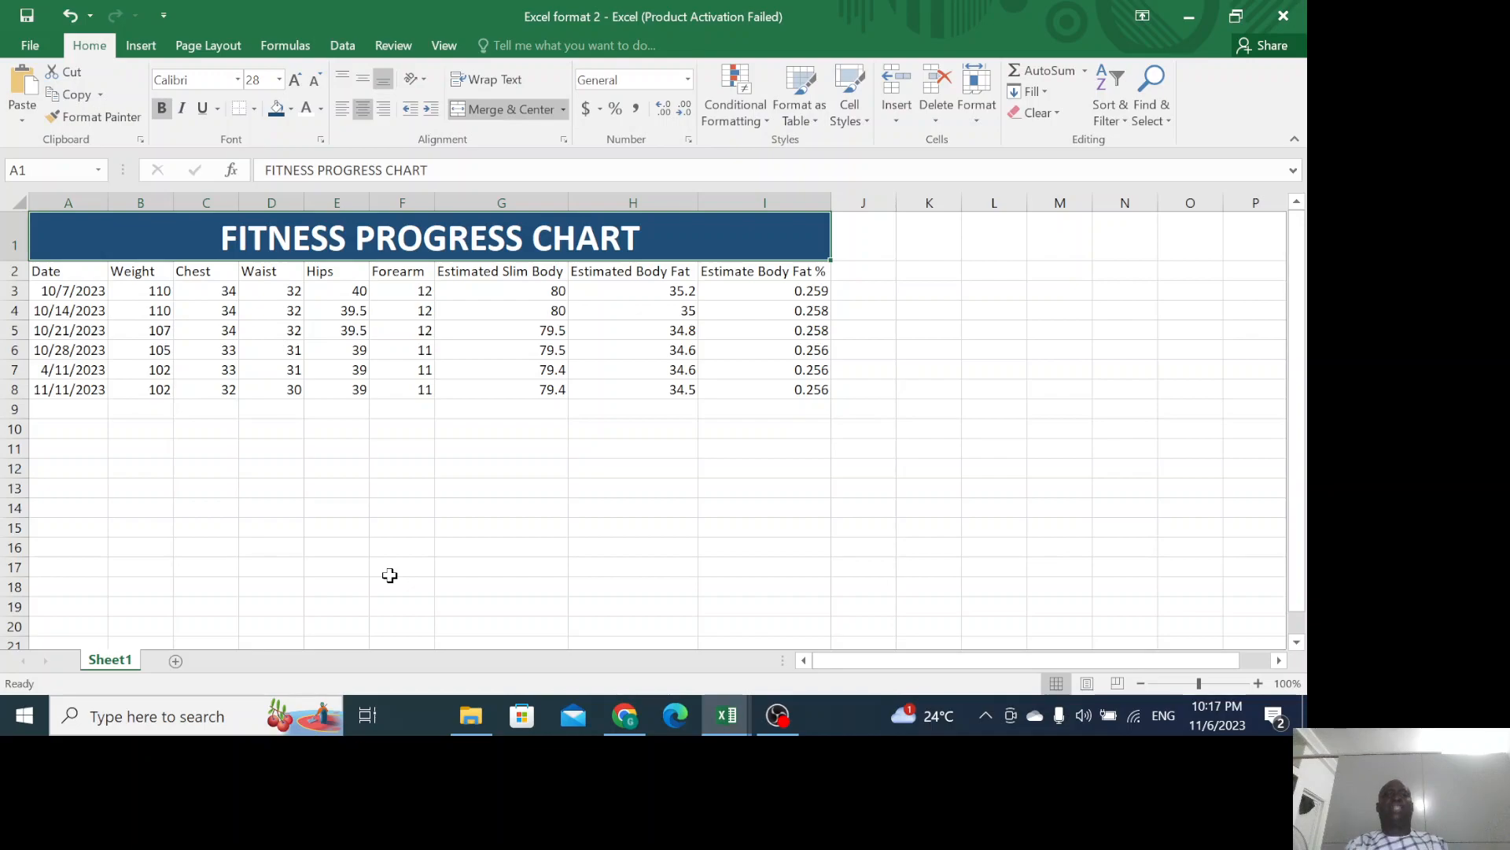
left_click(168, 358)
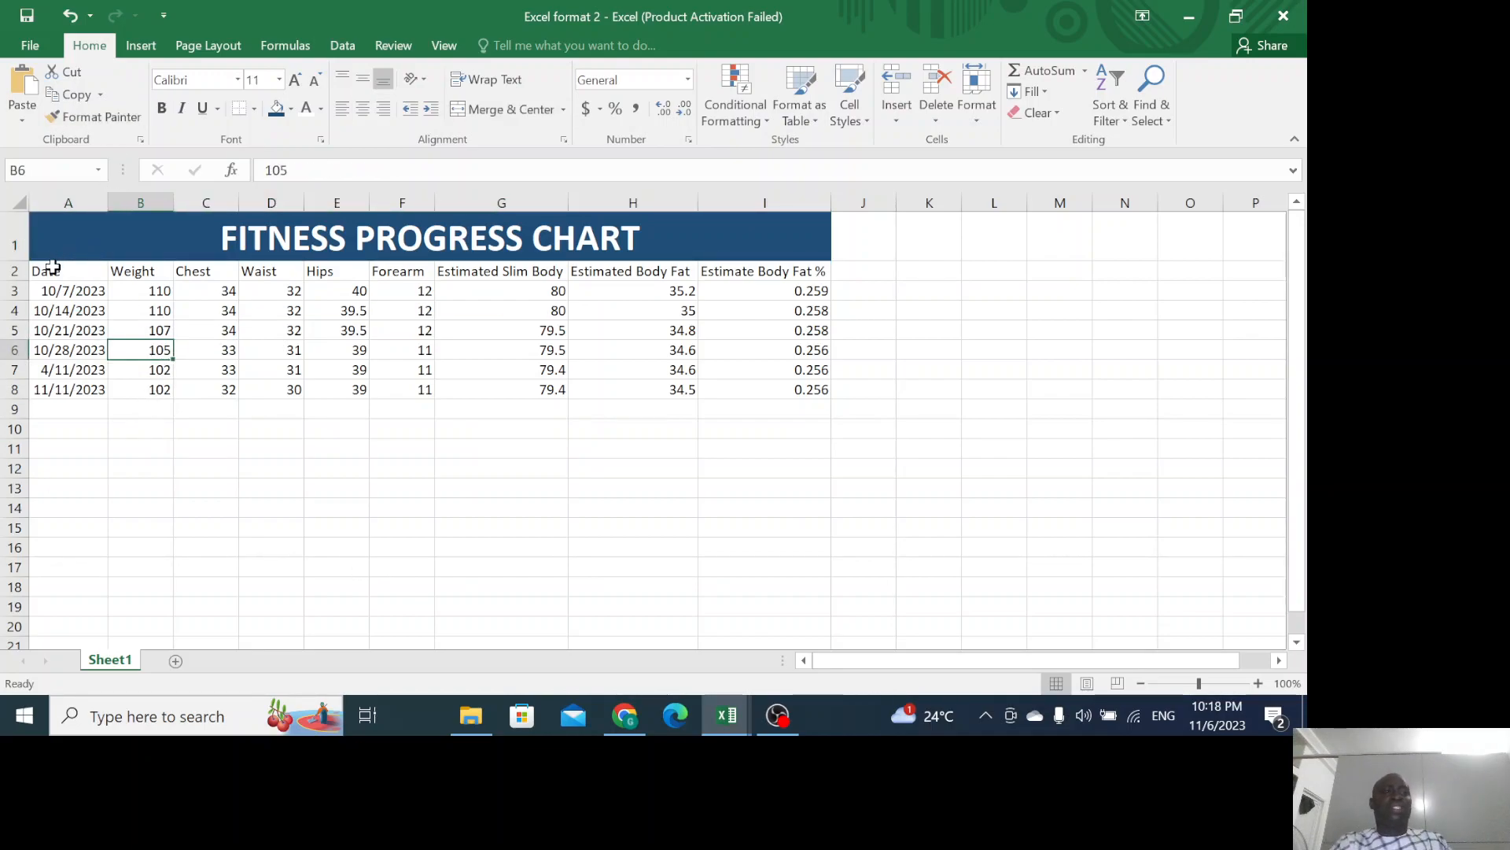
left_click(52, 268)
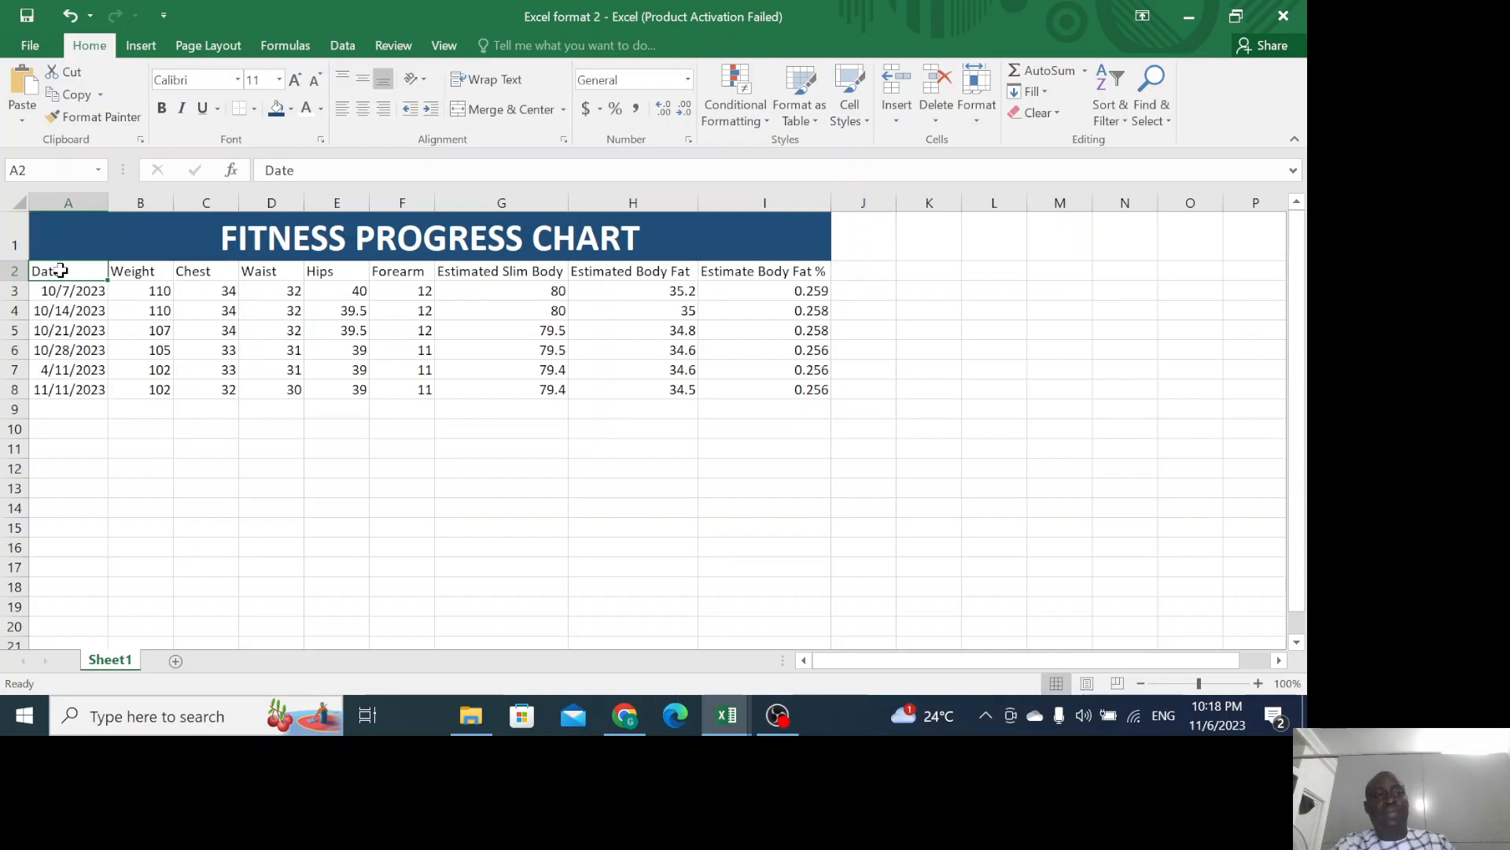
left_click_drag(55, 271, 796, 265)
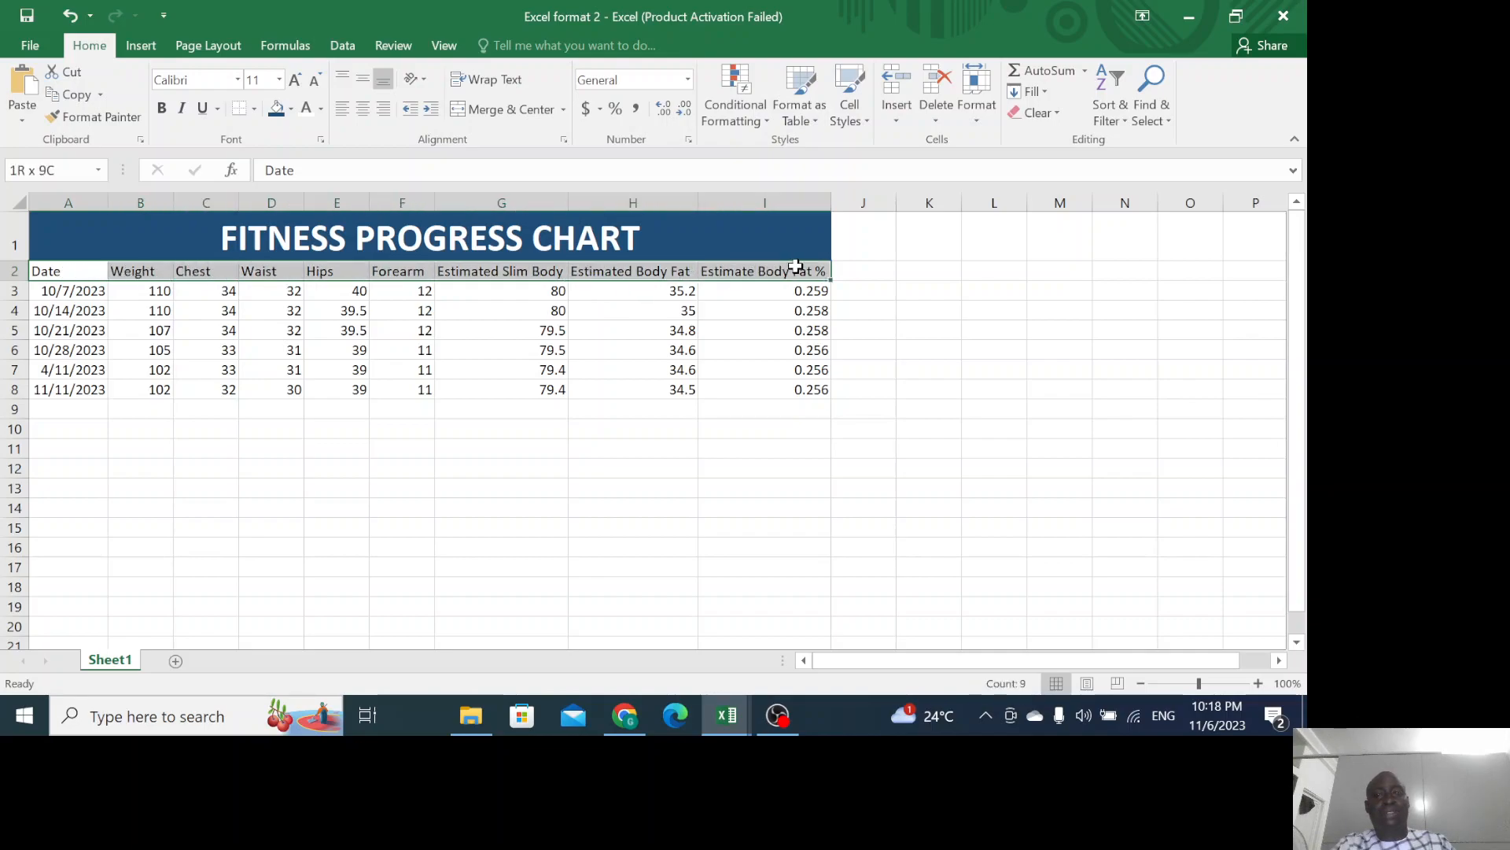
Make the column headers in cells A2 to I2 bold and set their font size to 12.
left_click(84, 272)
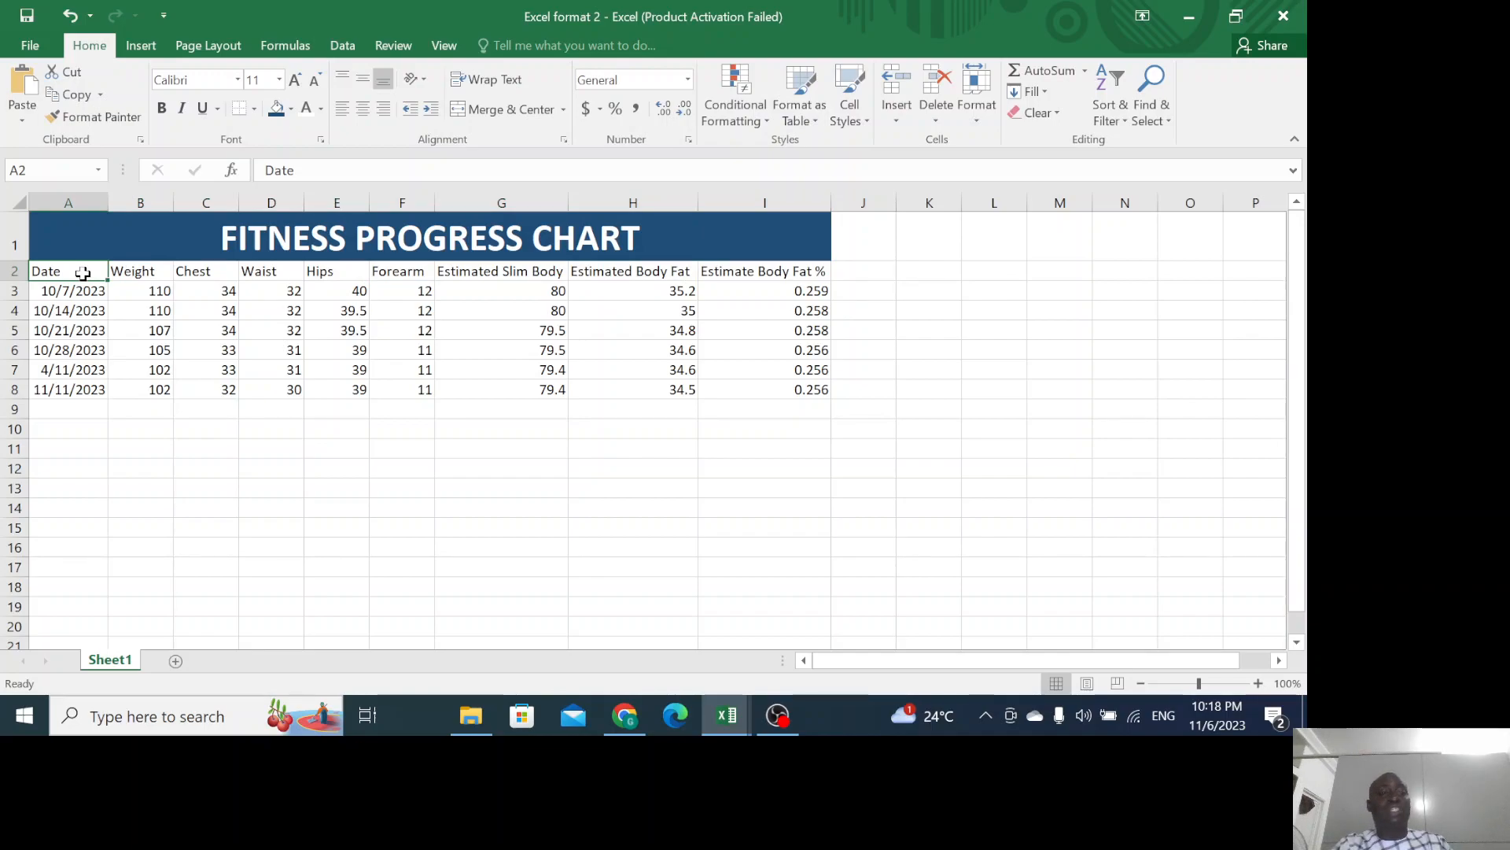
key("shift+Right")
key("shift+Right")
key("shift+Right")
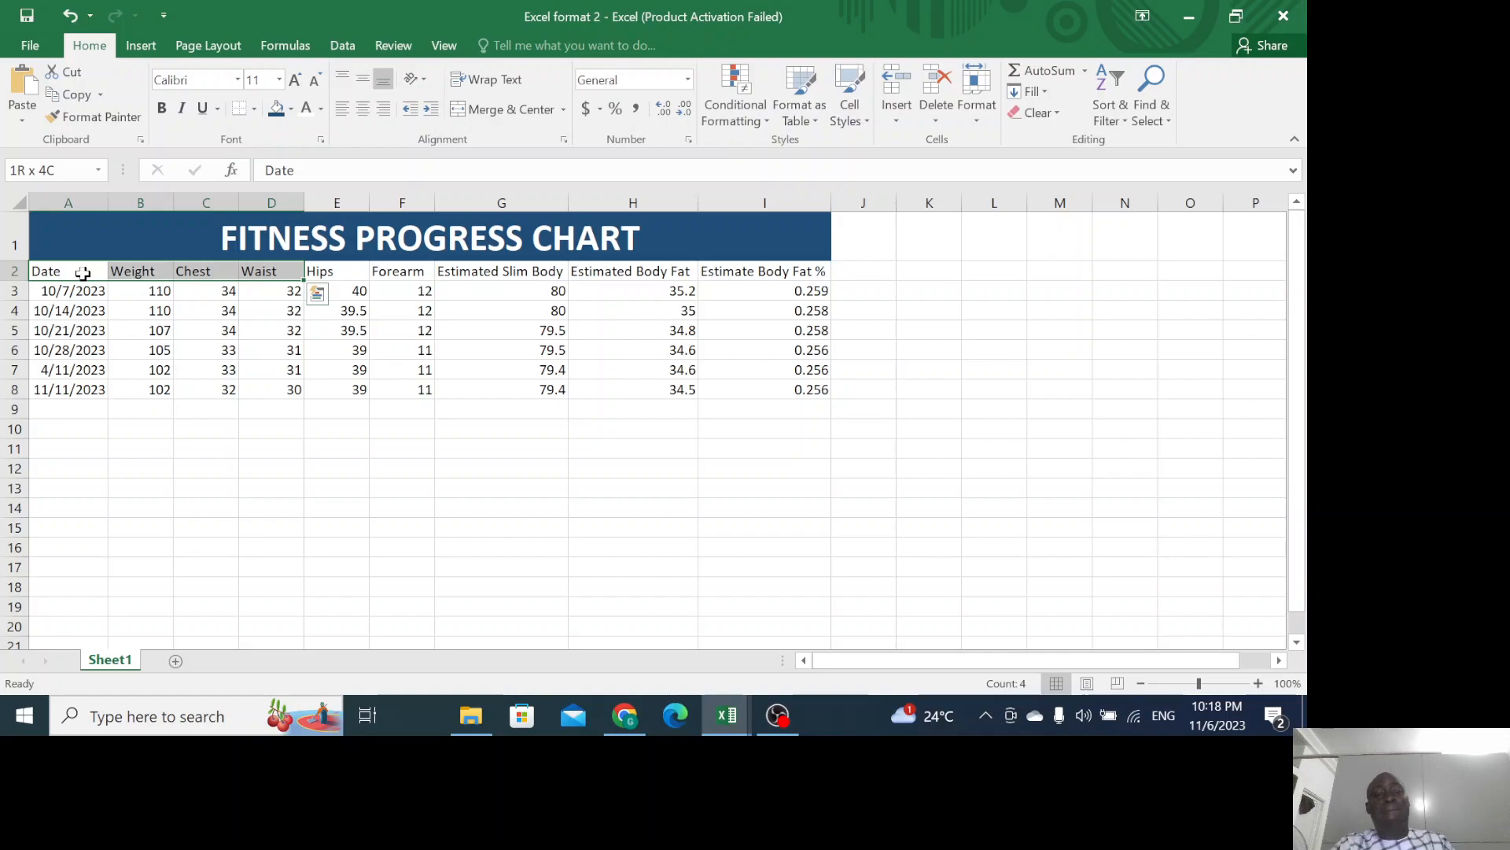
key("shift+Right")
key("shift+Right")
key("shift+Right")
key("shift+Right")
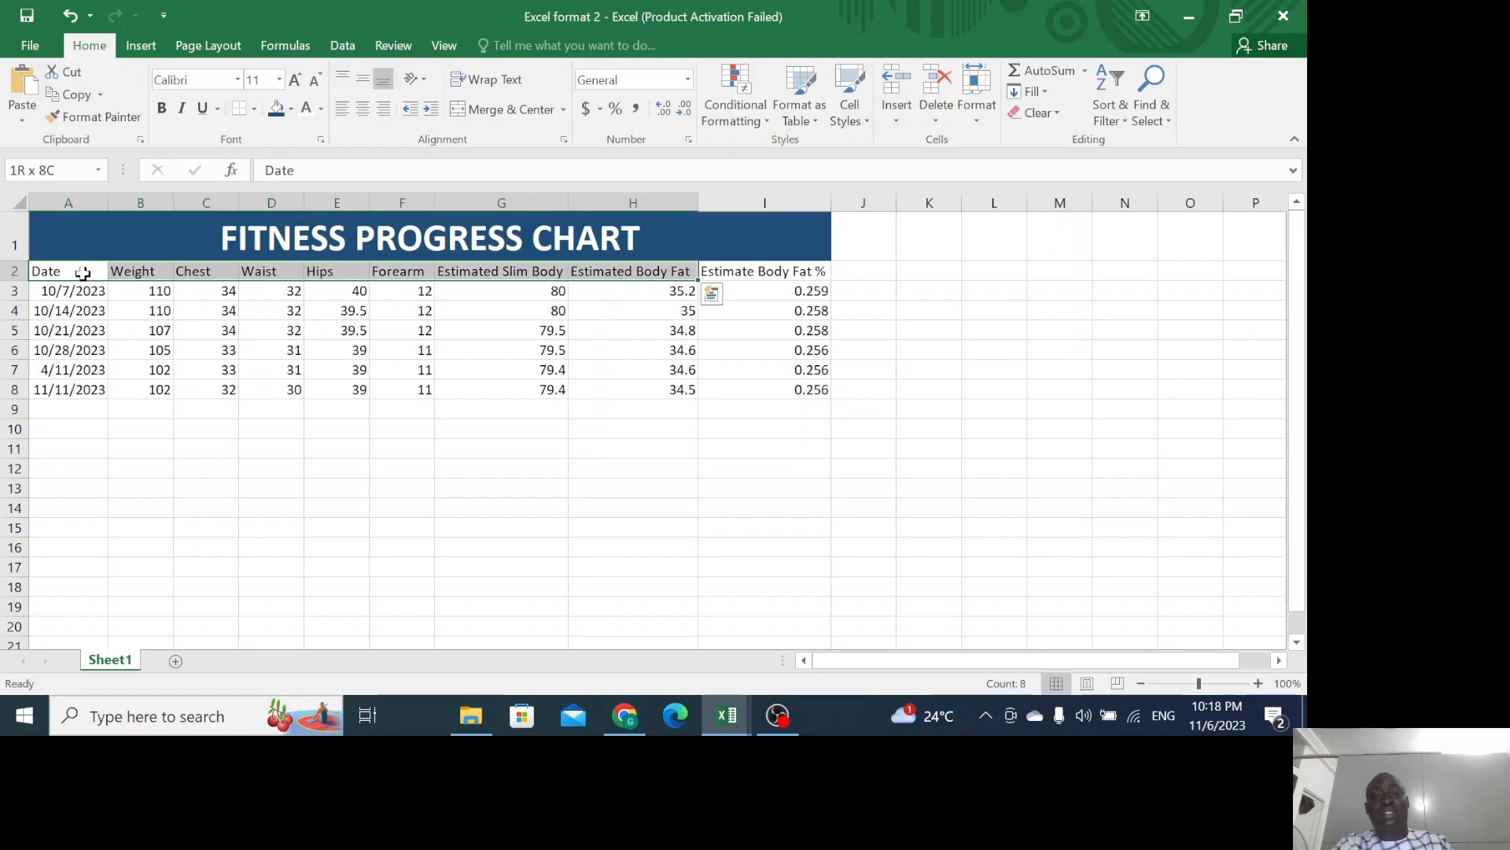
key("shift+Right")
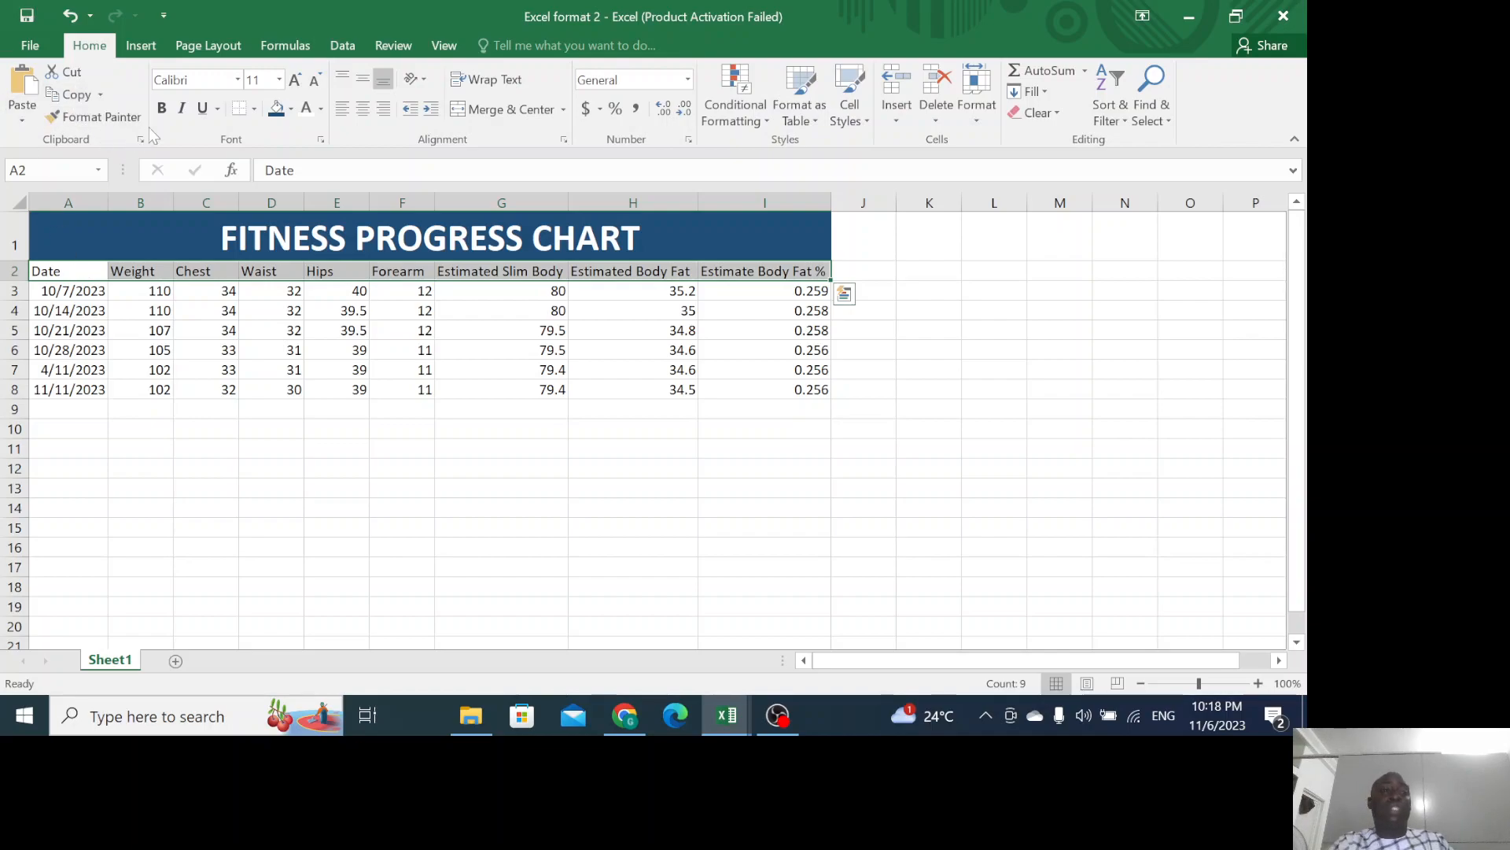
left_click(161, 109)
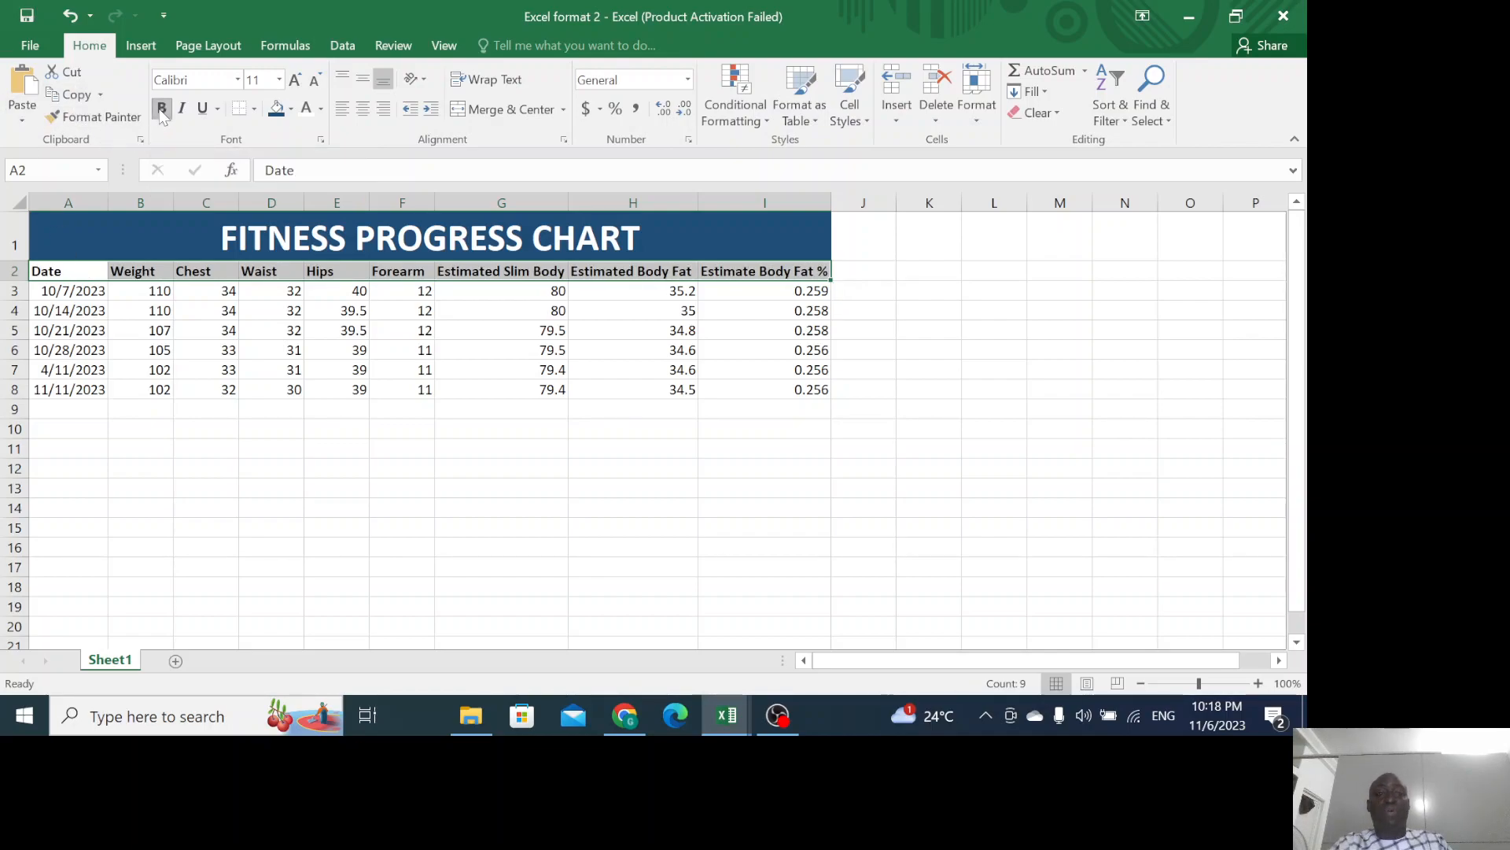
left_click(279, 80)
left_click(260, 183)
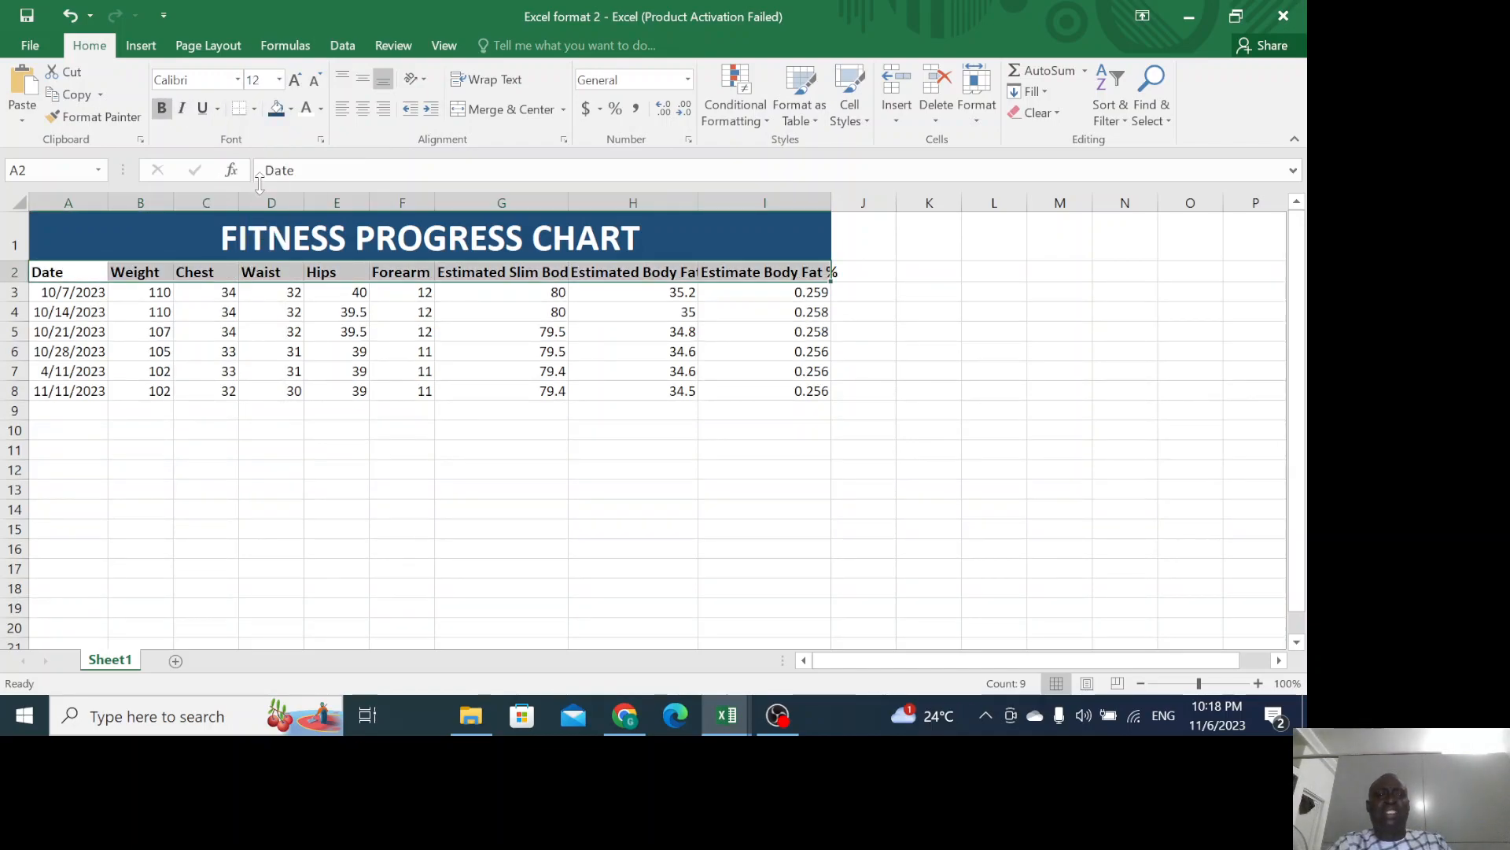
Try the dark blue fill on the header row A2 to I2 and change it to a light grey shade.
left_click(273, 117)
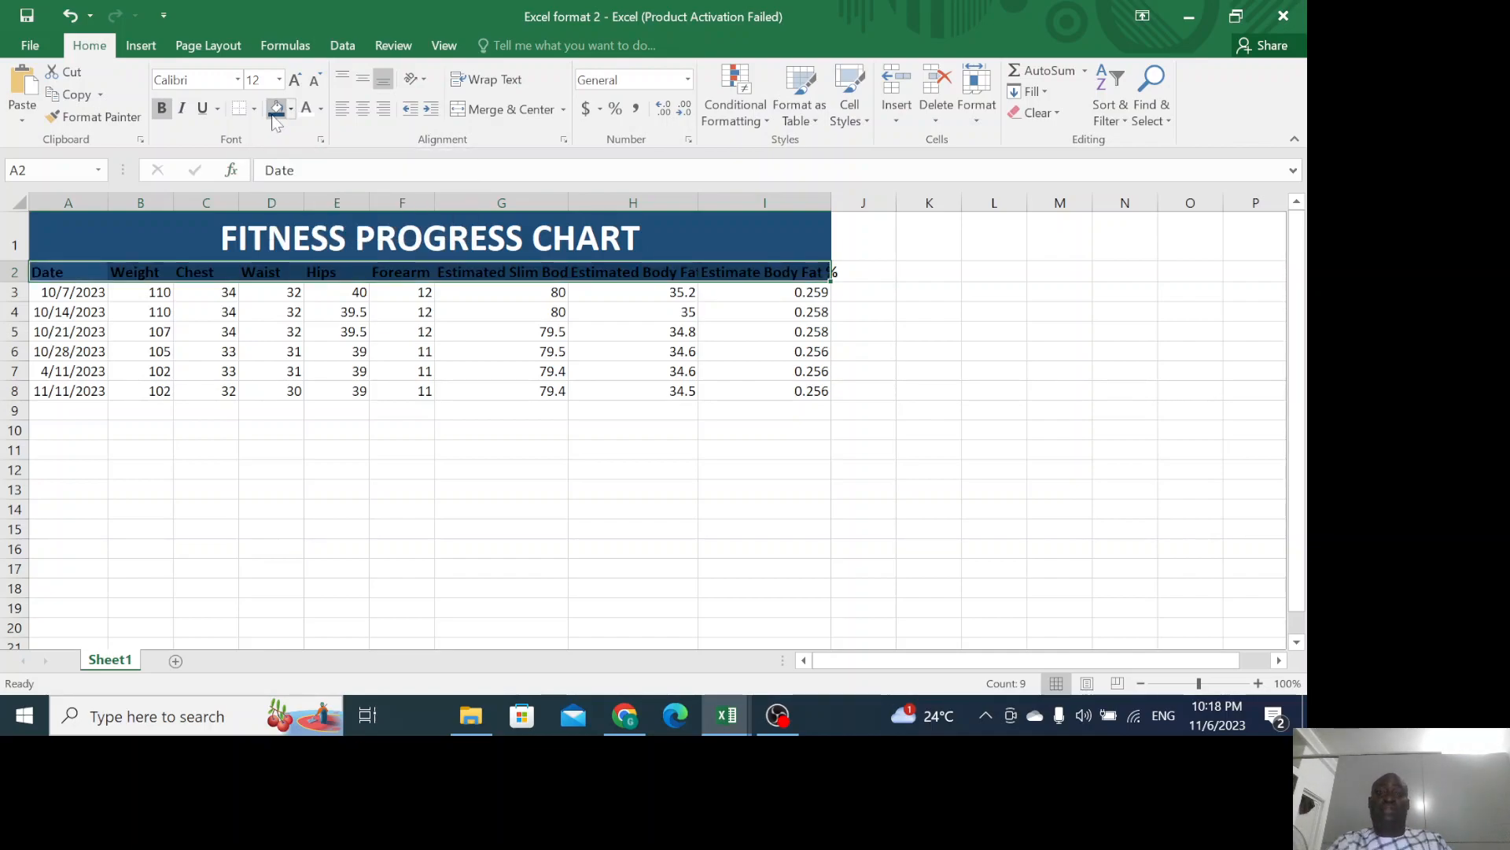
left_click(291, 111)
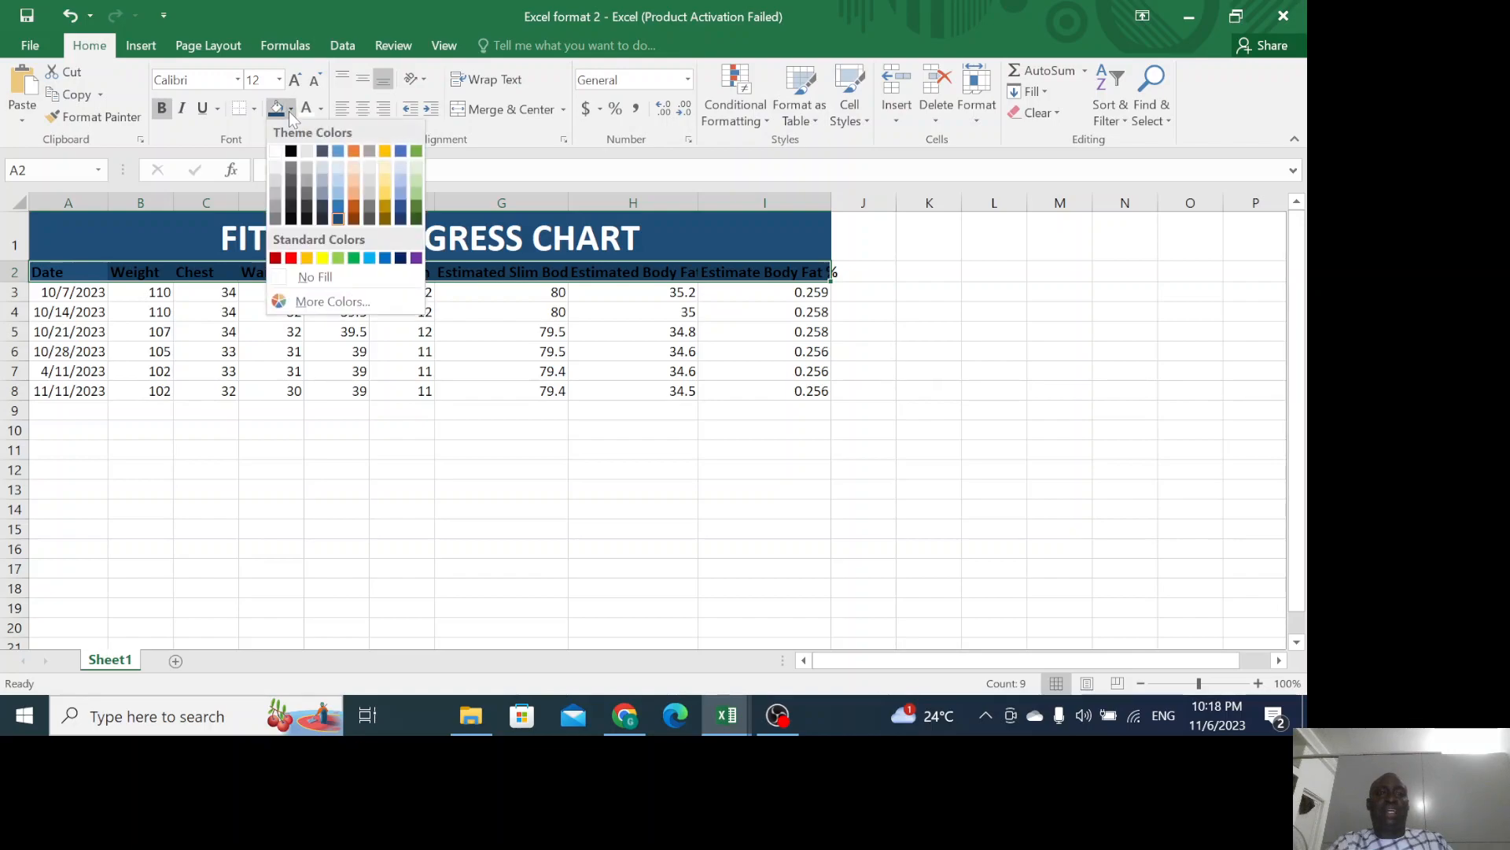
left_click(274, 194)
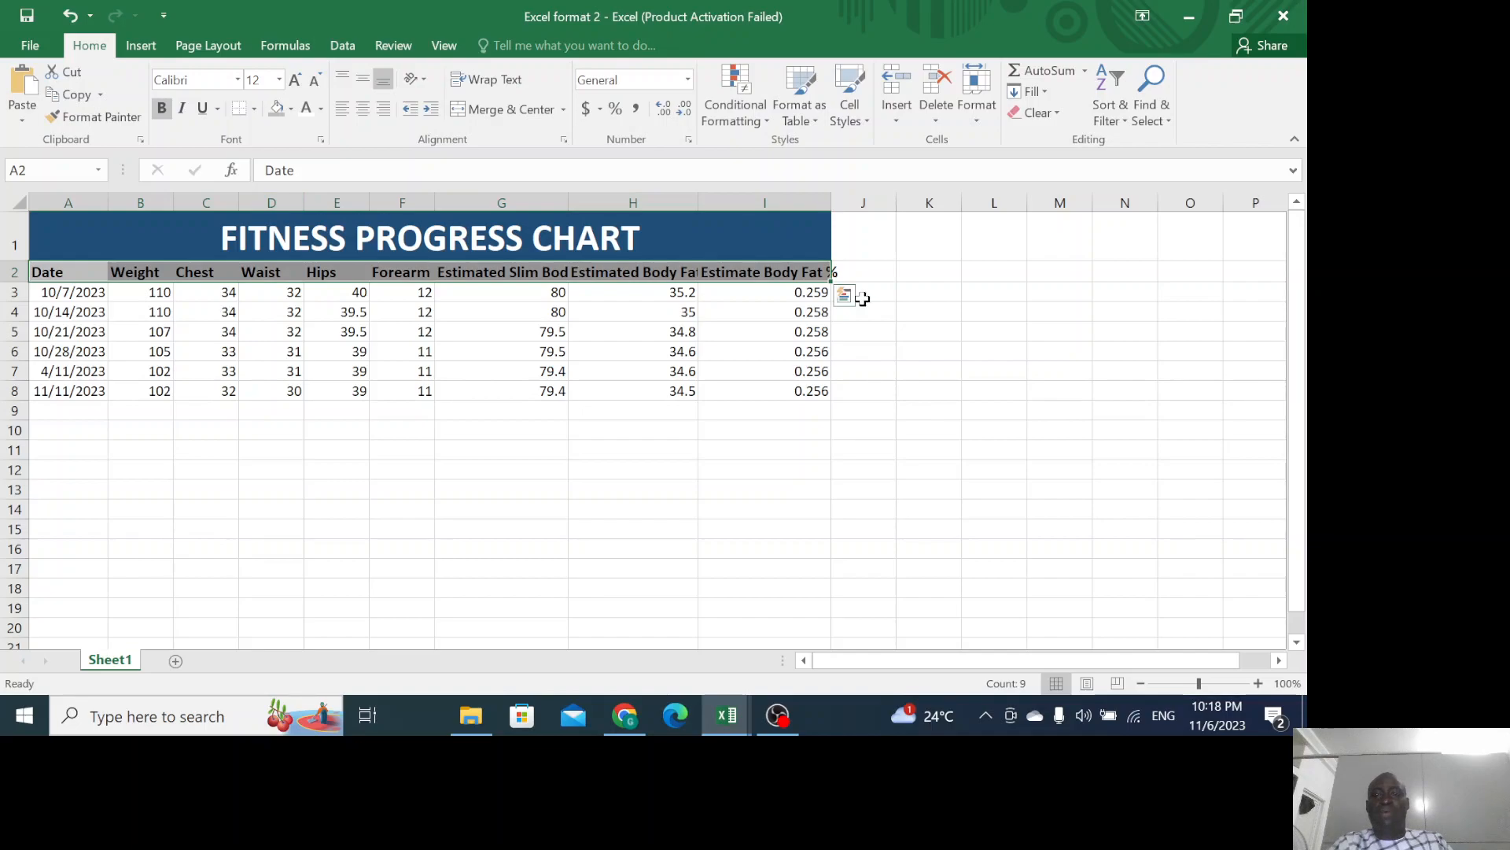
Fit the widths of columns F to I to their header text and widen the Hips column.
left_click(810, 272)
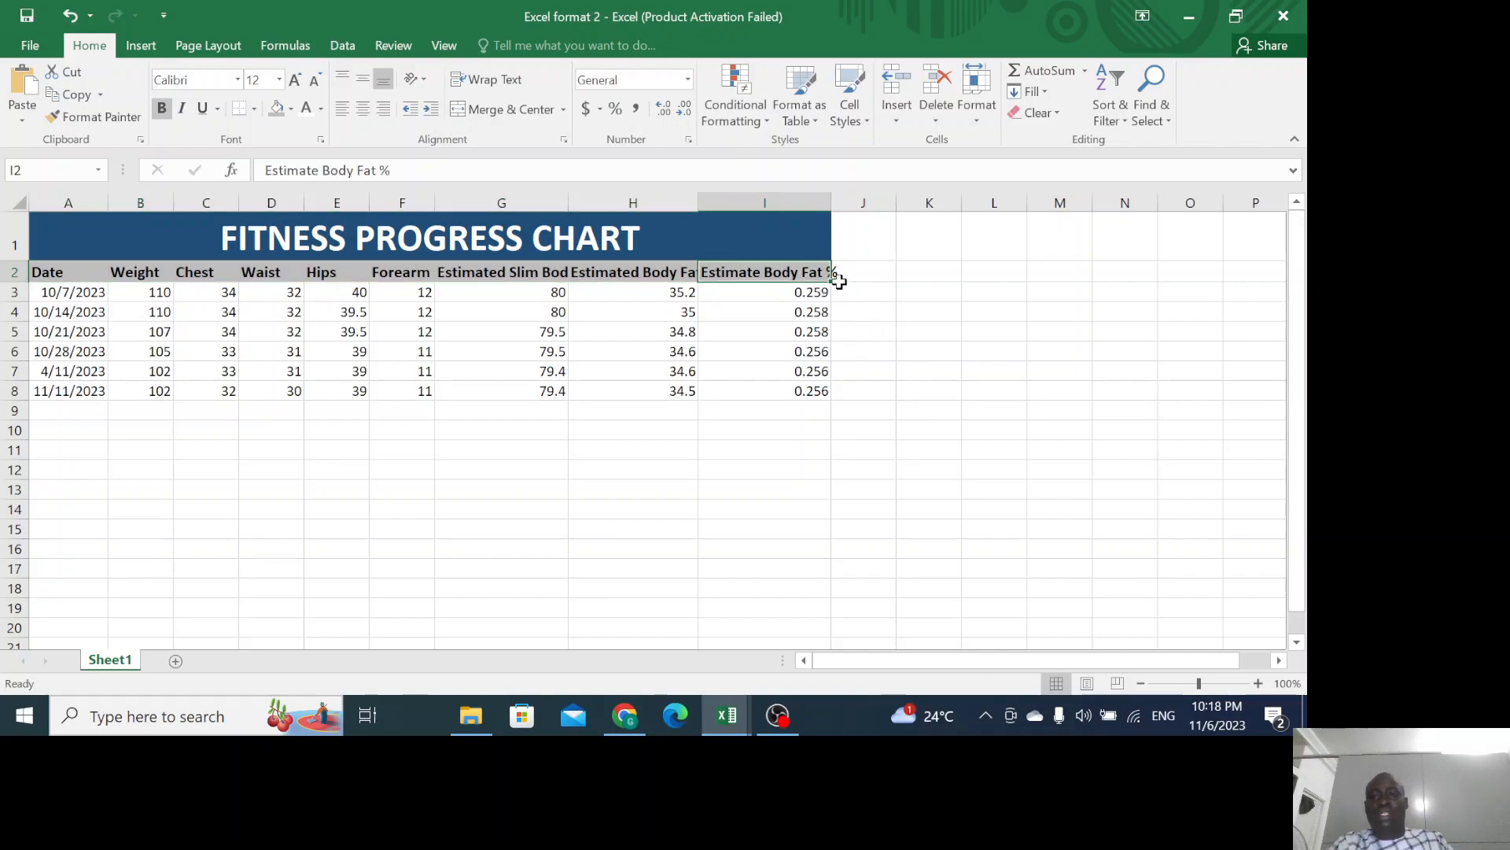
double_click(830, 202)
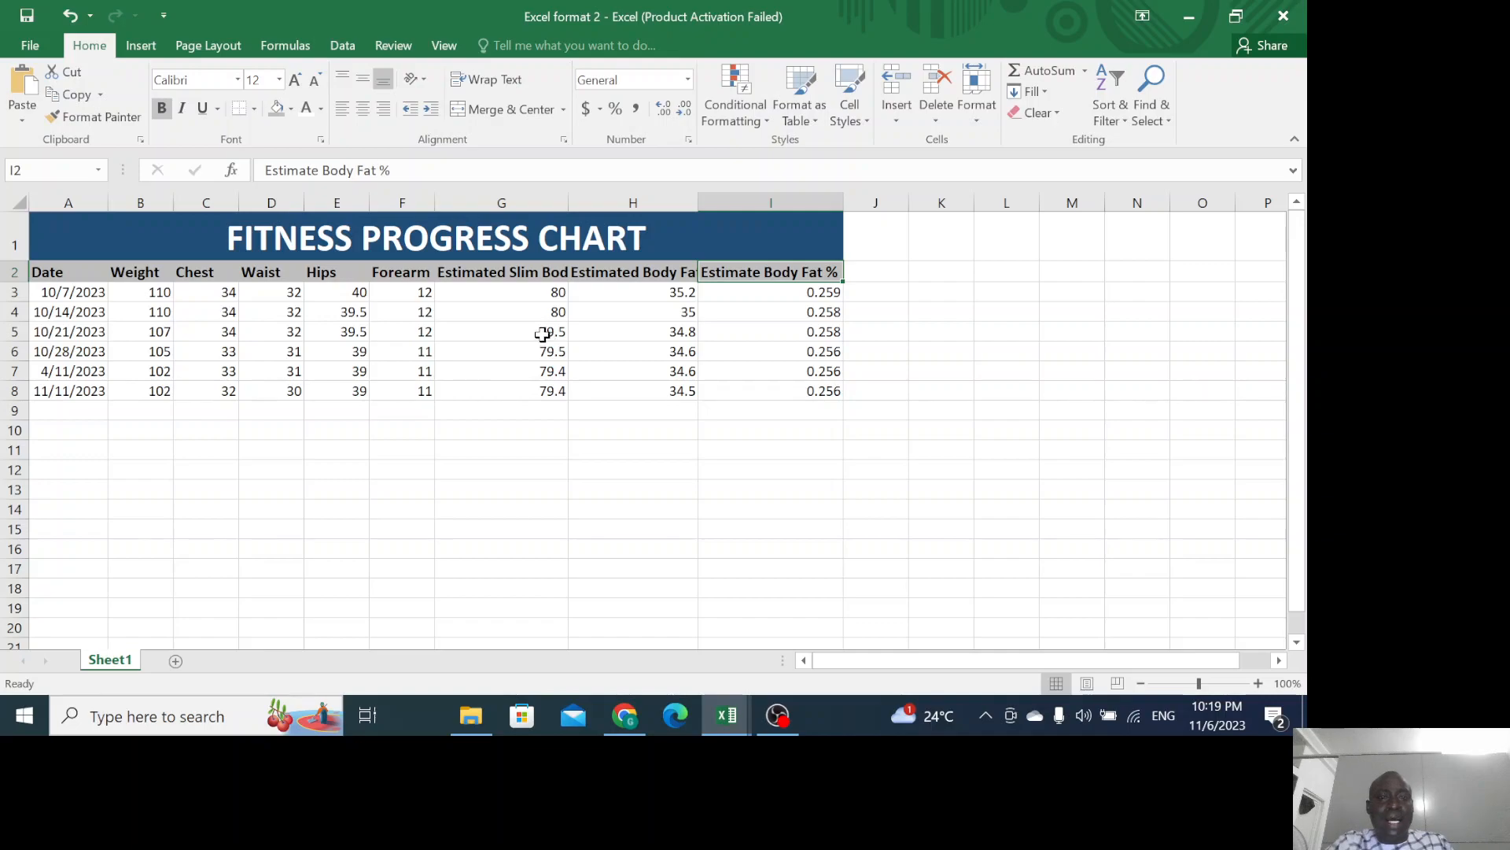
double_click(568, 201)
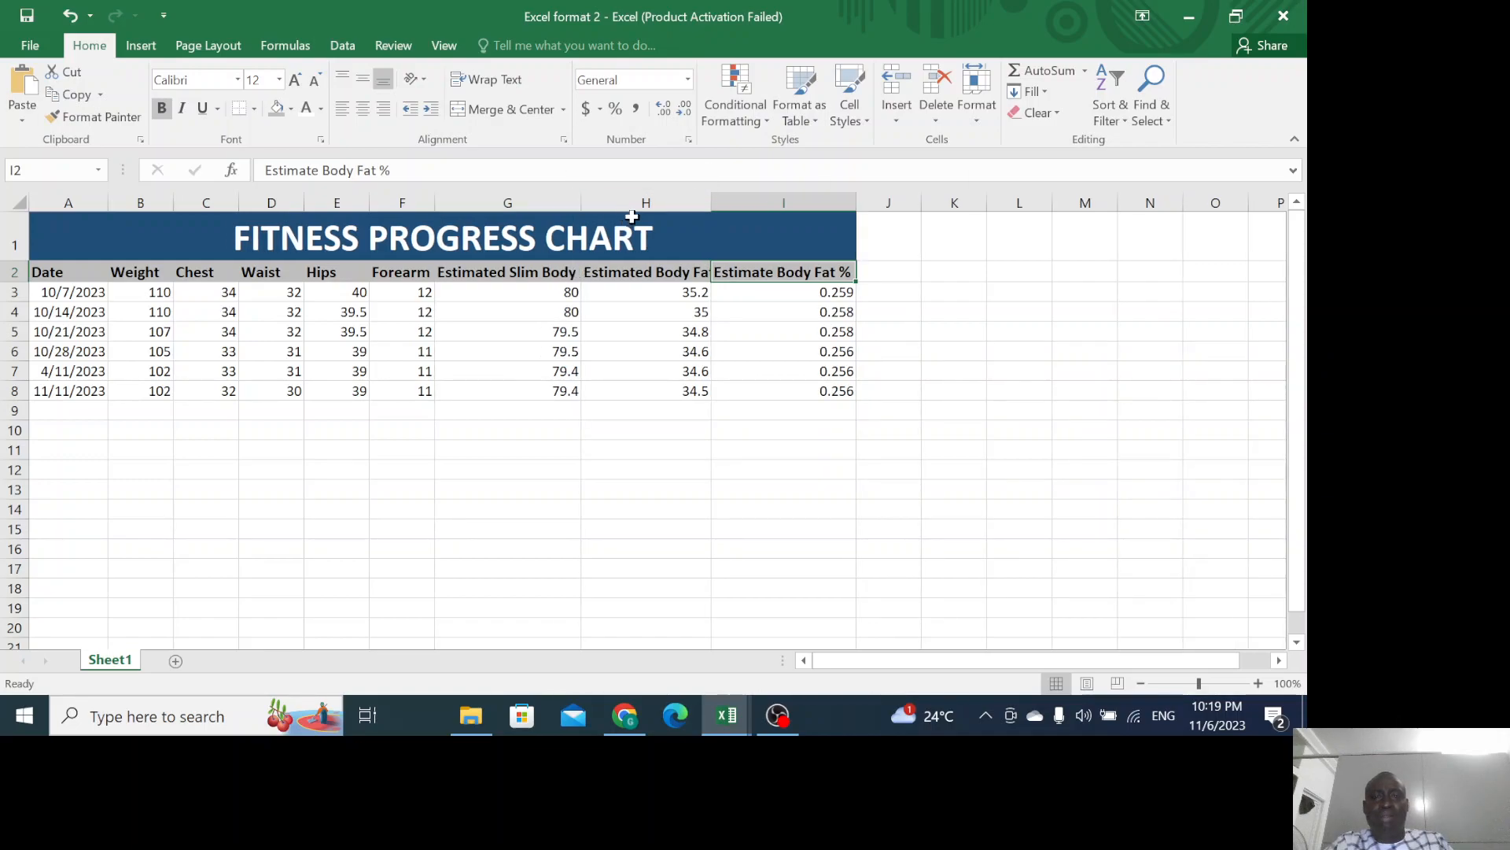
double_click(710, 203)
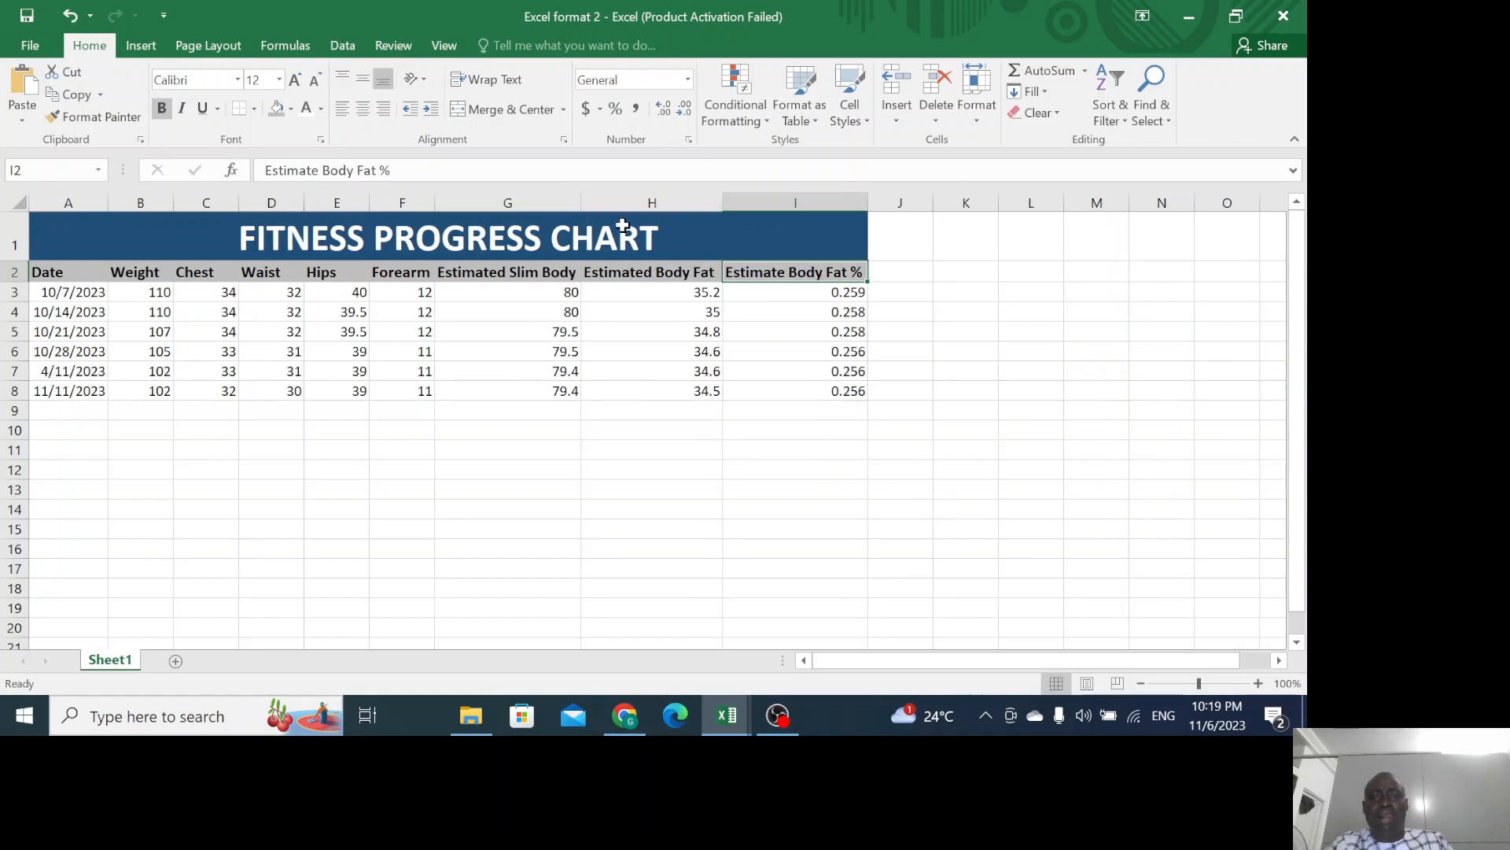
double_click(434, 202)
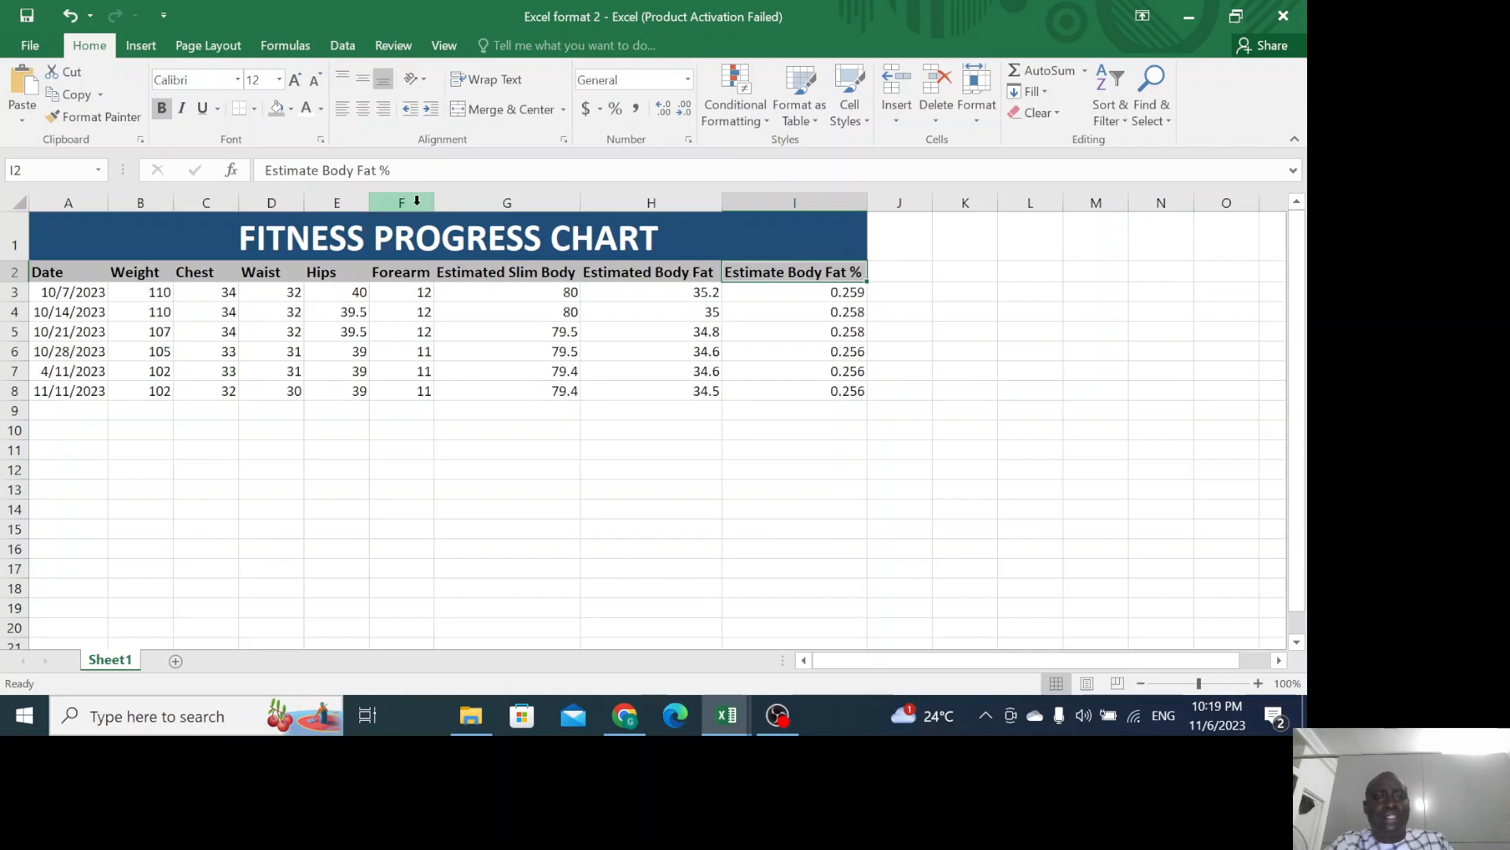
double_click(370, 203)
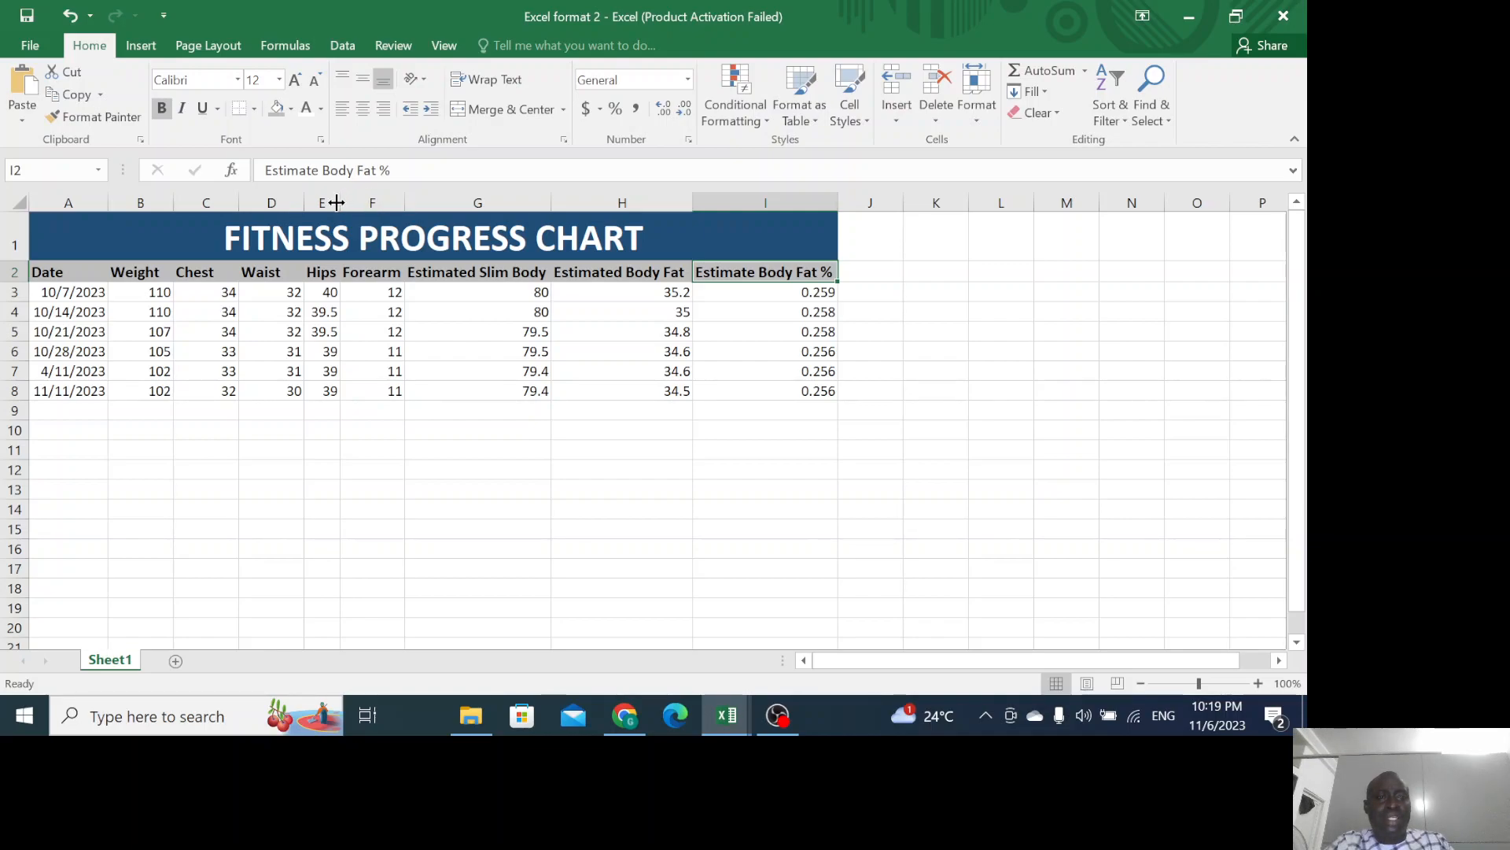
left_click_drag(342, 203, 399, 202)
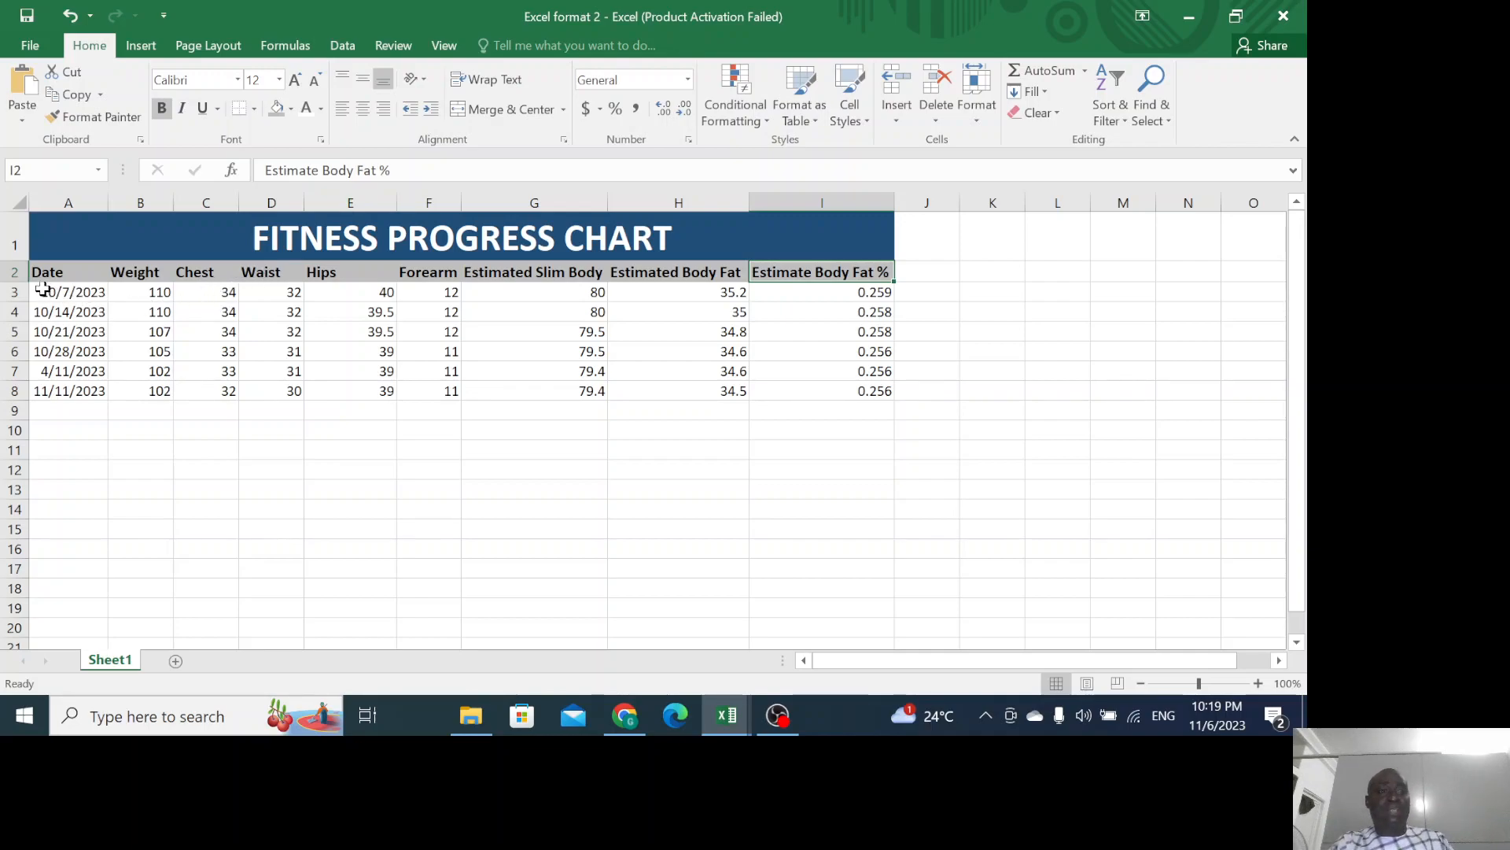
Format the dates in cells A3 to A8 with the 14-Mar-2012 date type.
left_click(65, 298)
left_click_drag(65, 298, 65, 389)
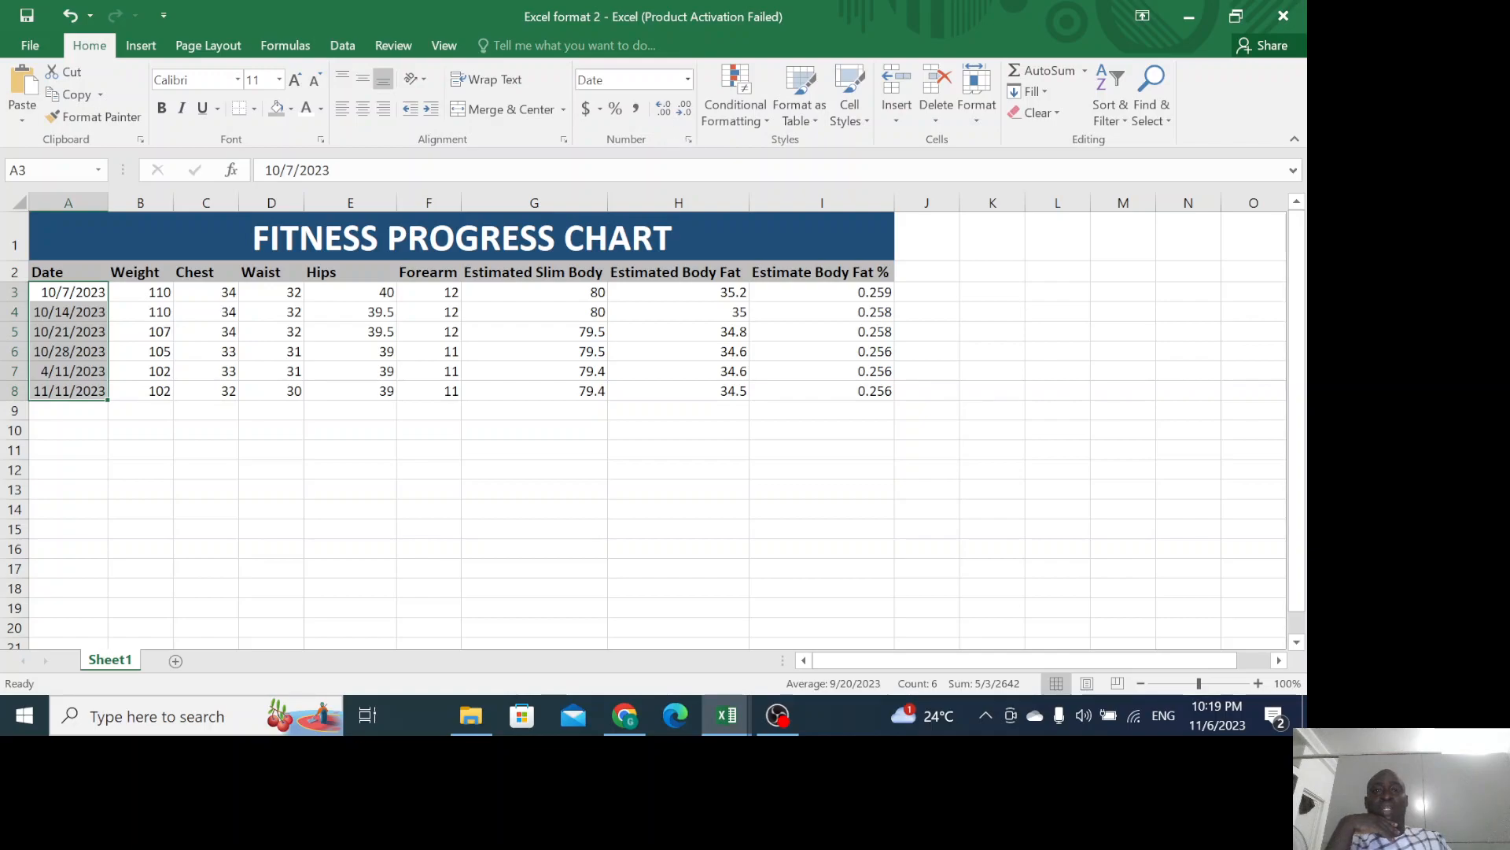
left_click(688, 140)
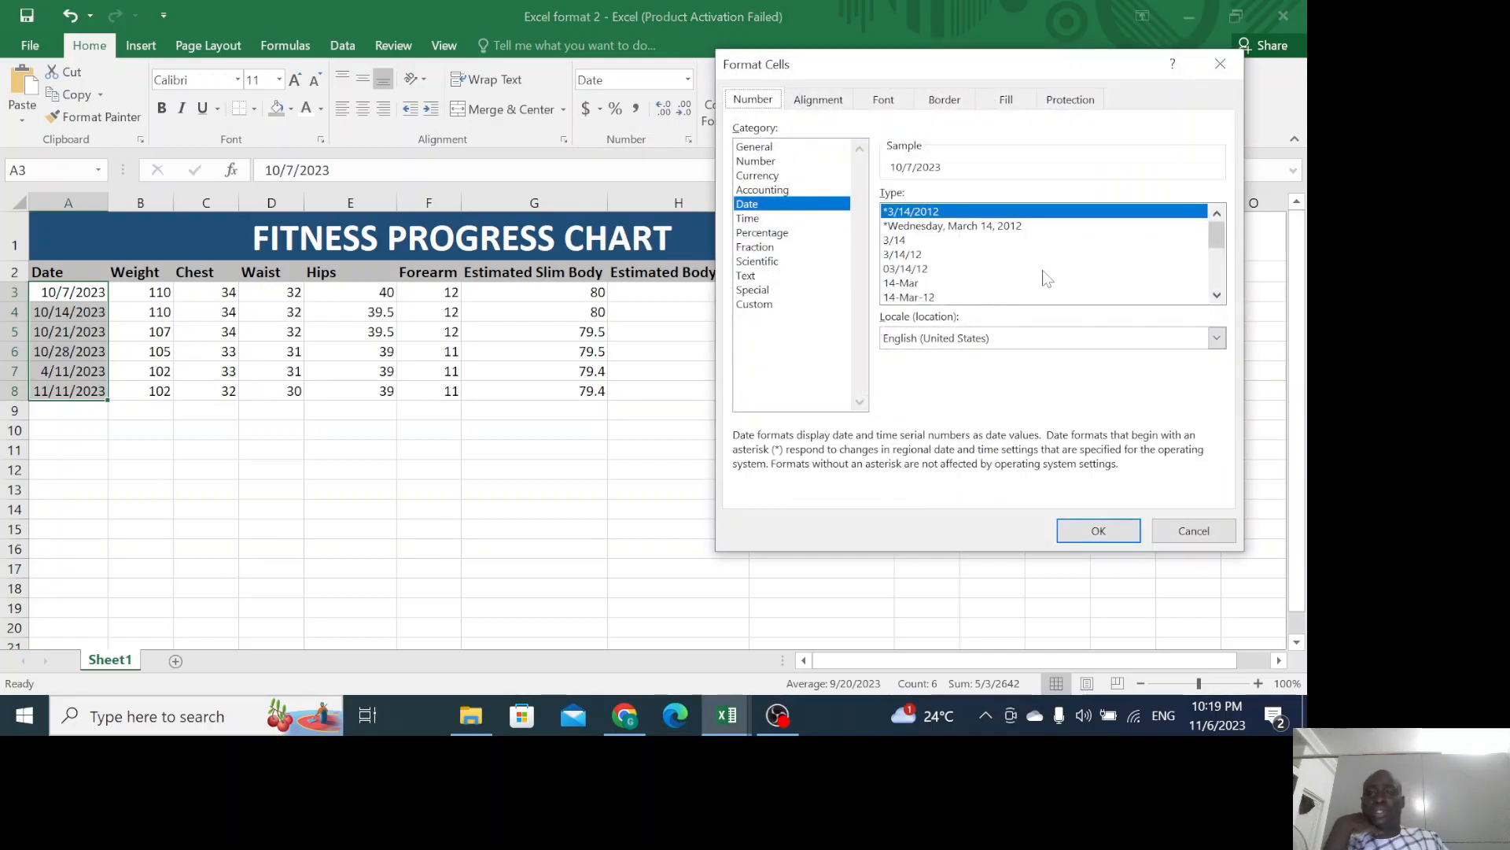
left_click(1216, 294)
left_click(1217, 295)
left_click(1217, 296)
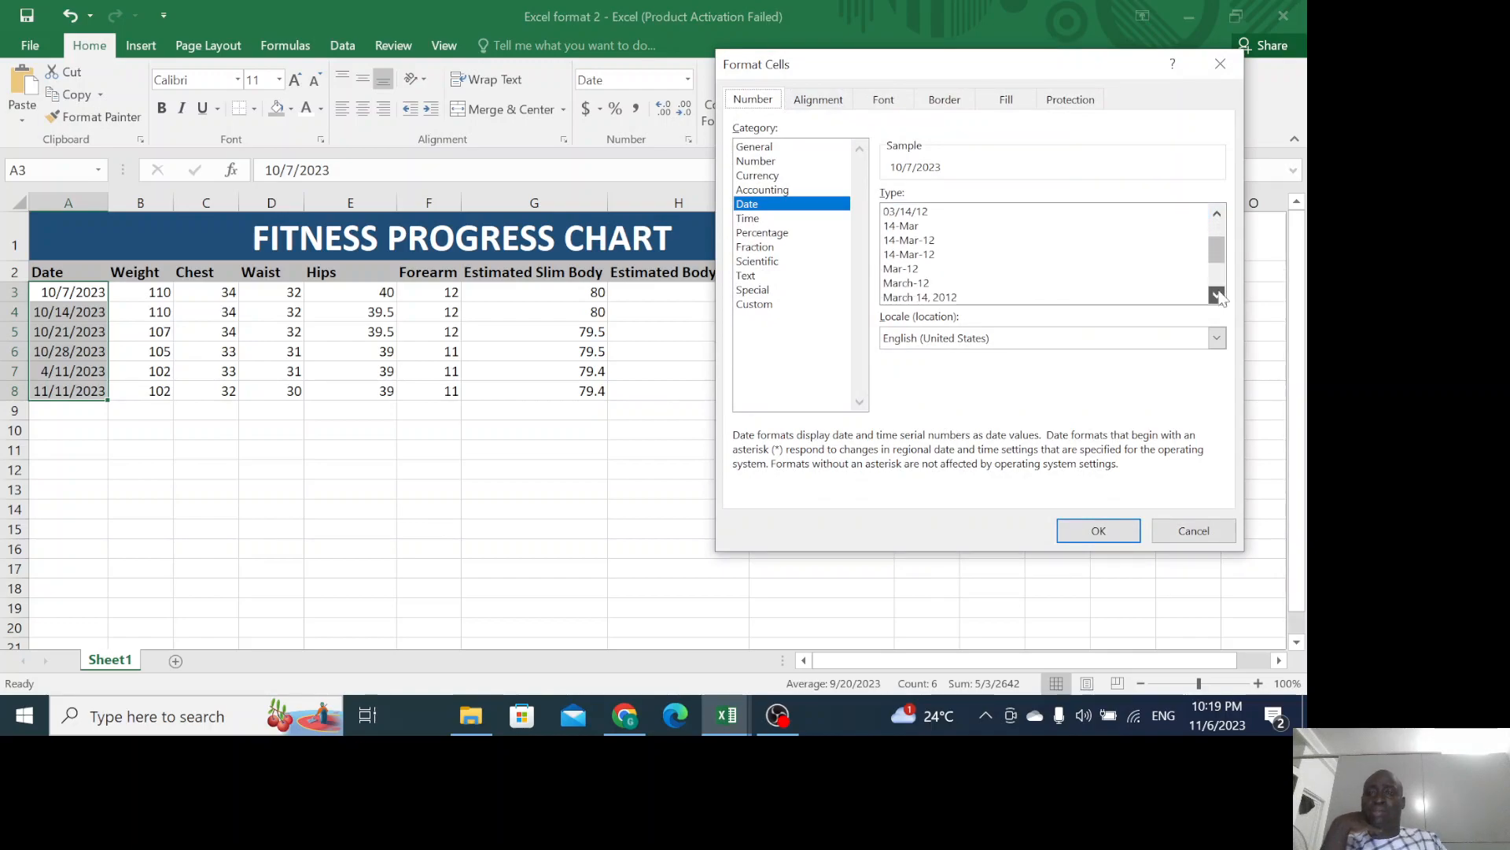
left_click(1217, 296)
left_click(1217, 296)
left_click(1217, 296)
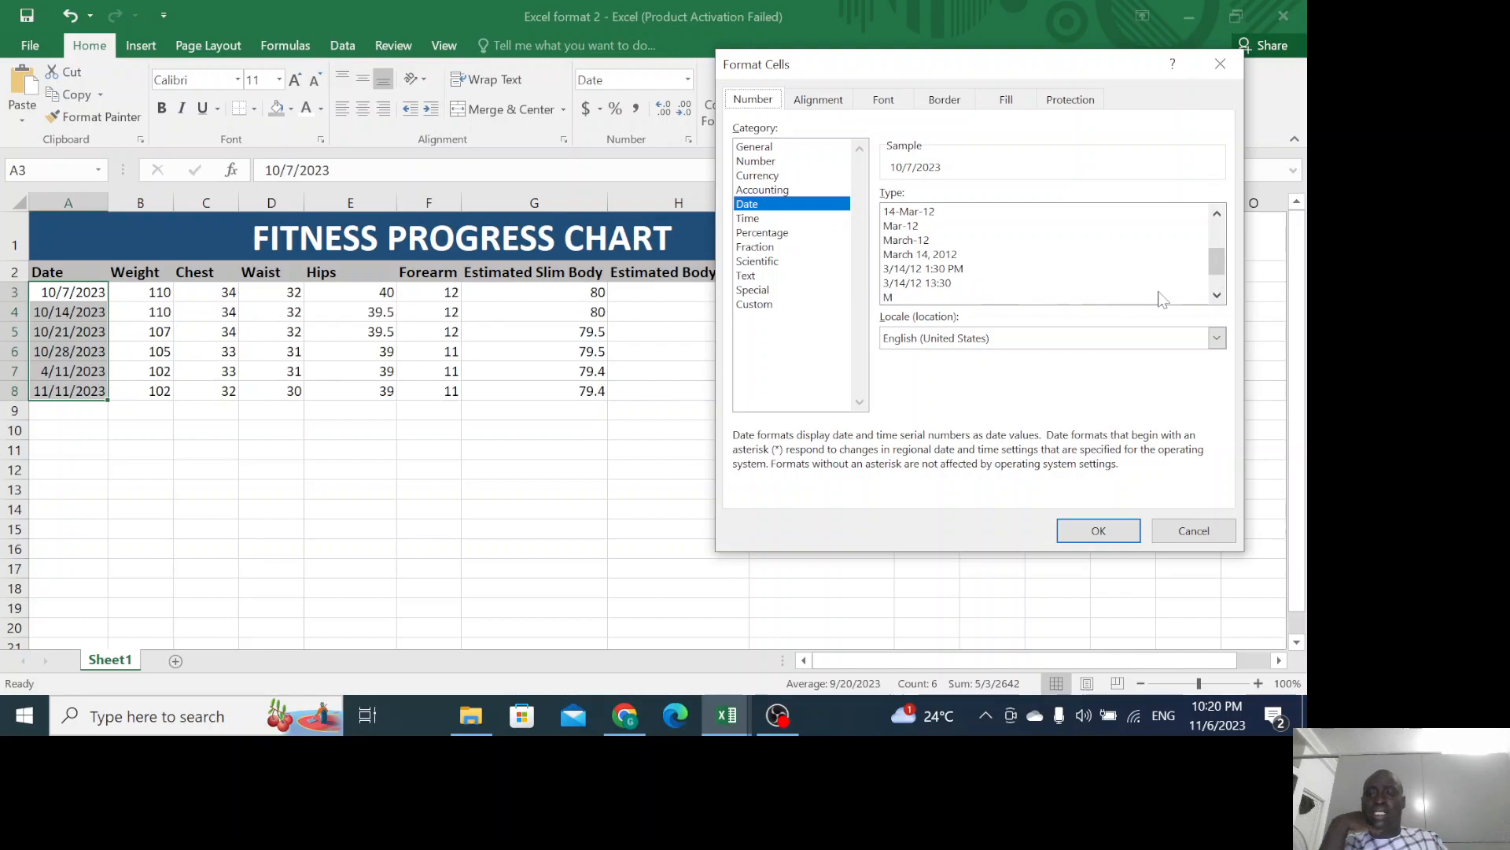
left_click(1217, 296)
left_click(1217, 295)
left_click(1217, 296)
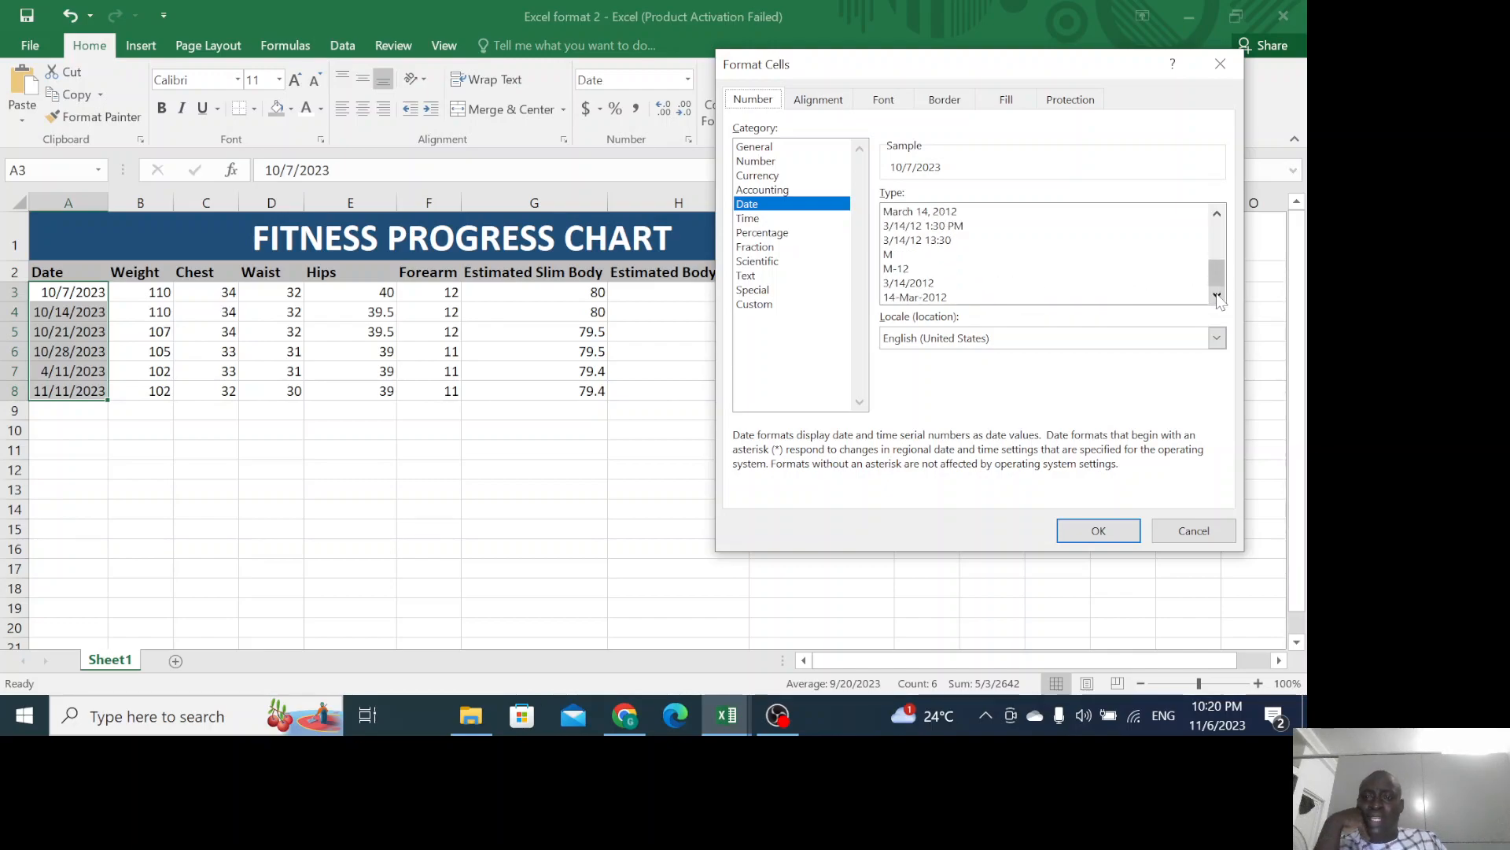
left_click(922, 298)
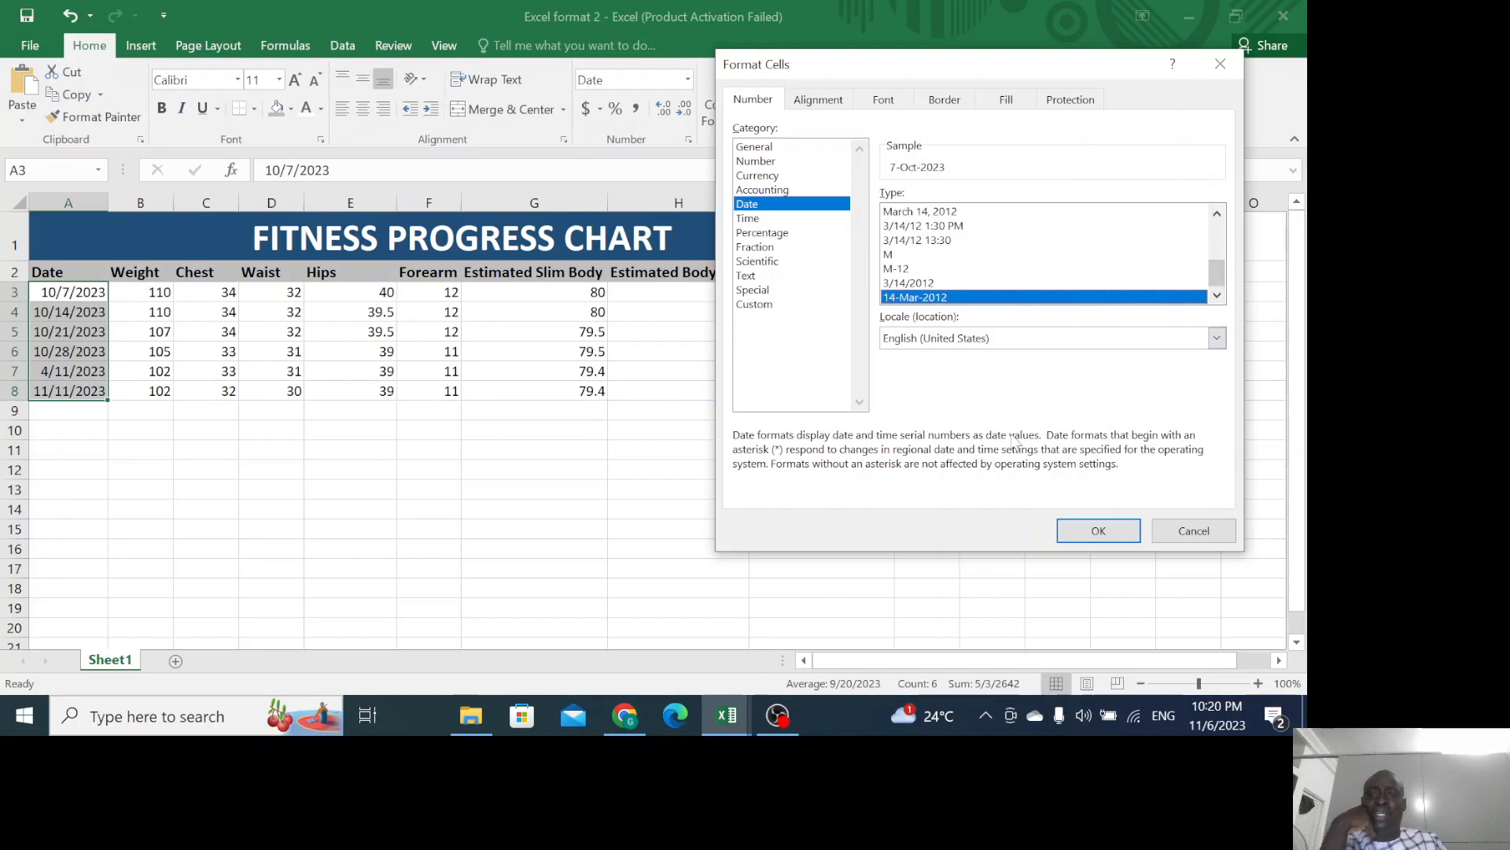
left_click(1098, 531)
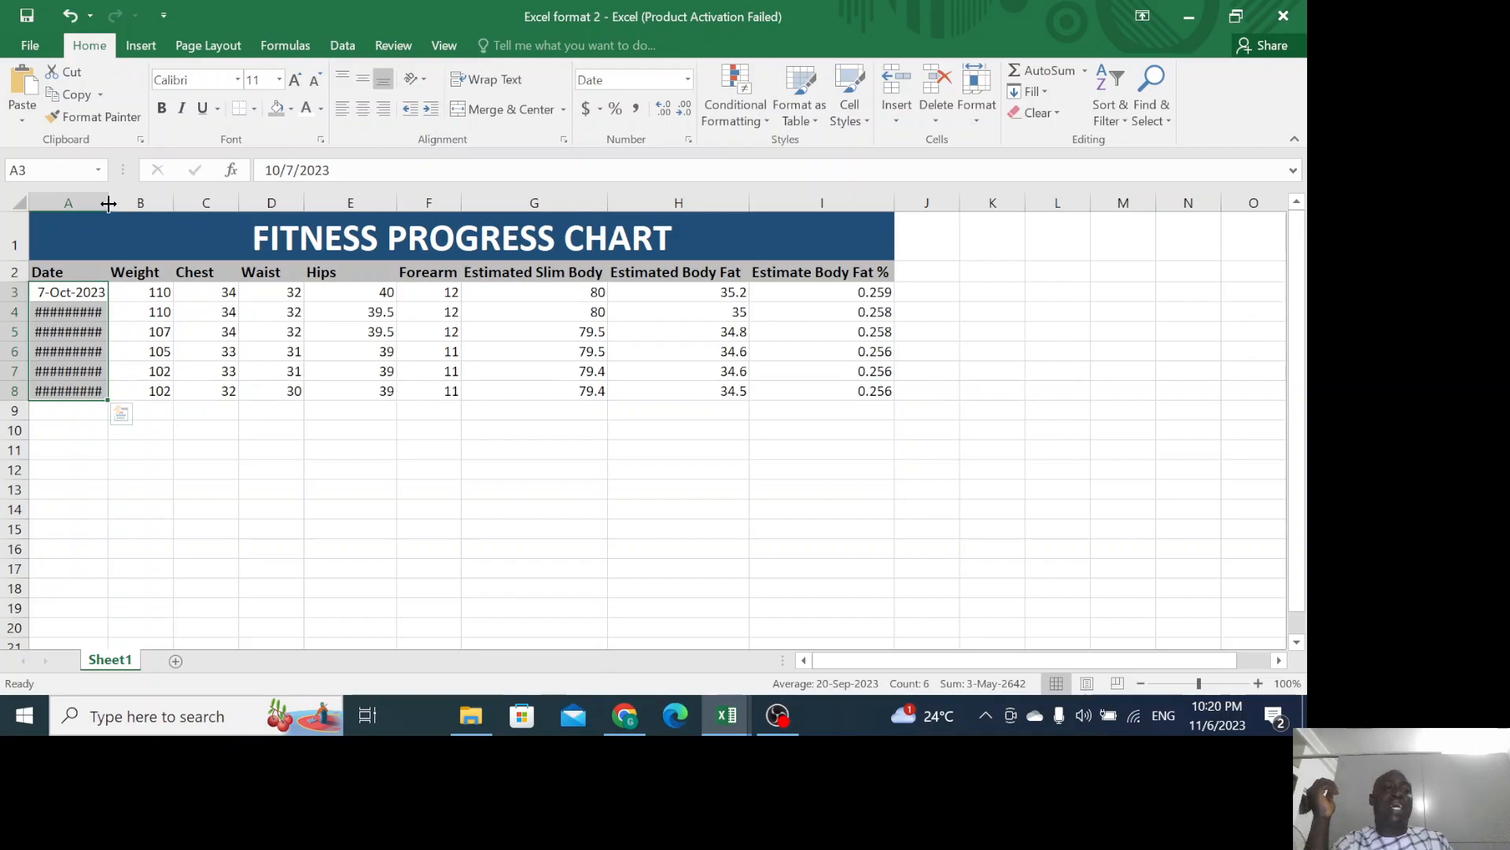
Try a wider and a narrower Date column, and auto-fit column A to its contents.
left_click_drag(109, 204, 173, 207)
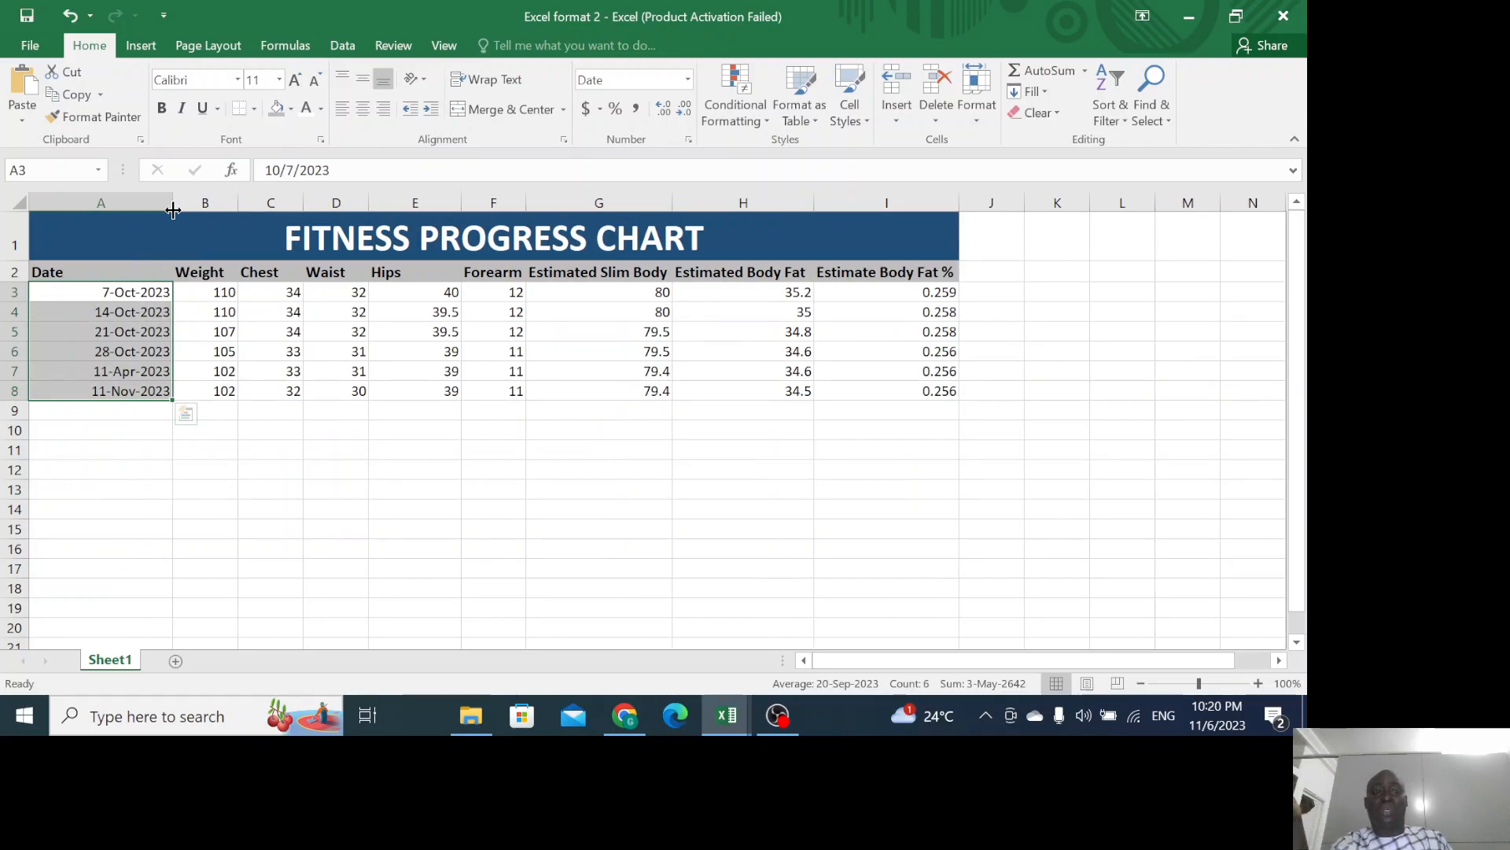
left_click_drag(173, 209, 88, 204)
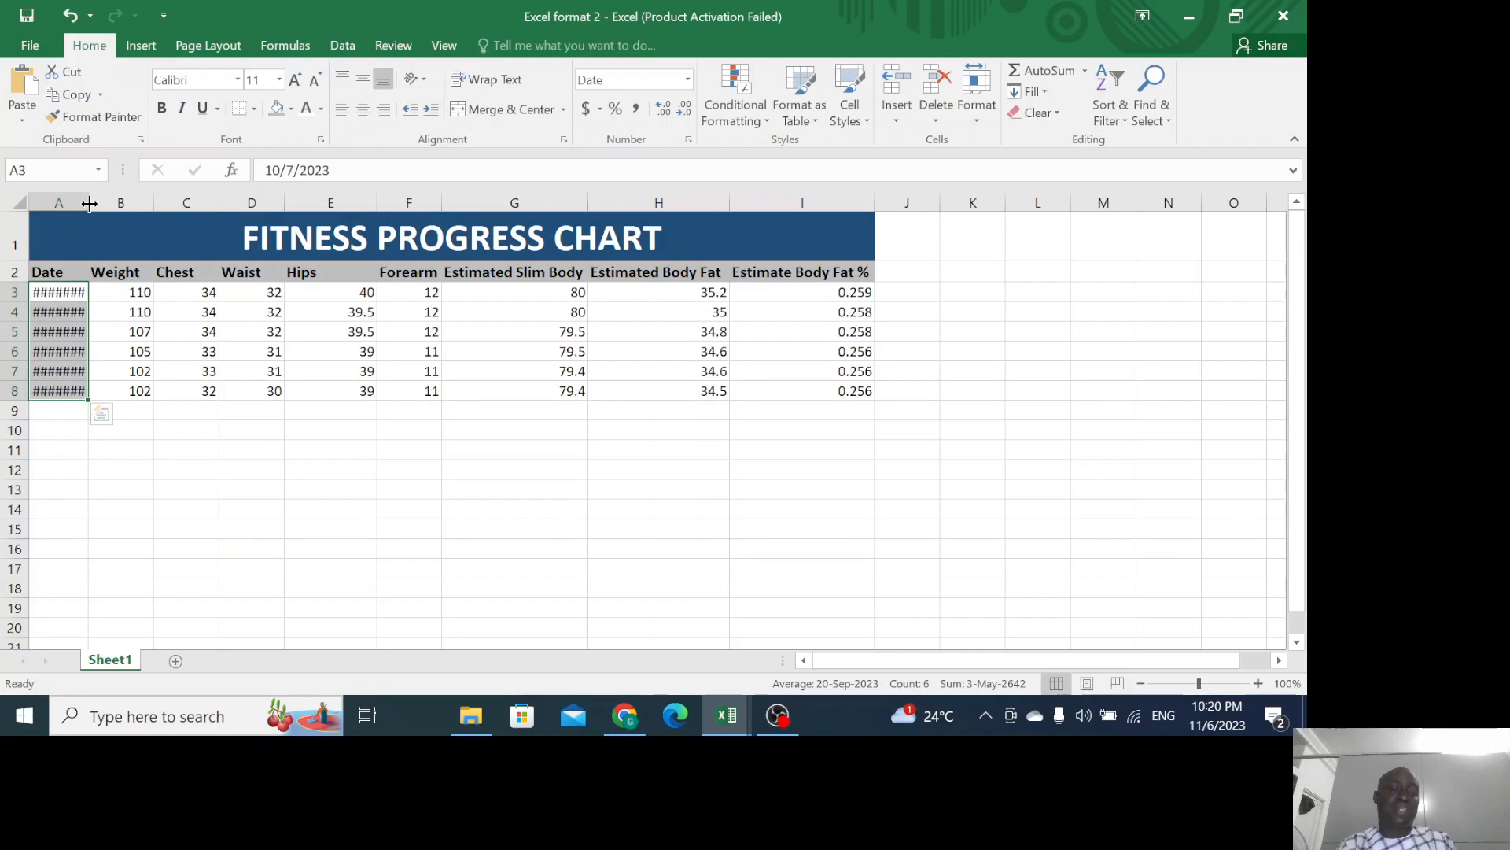
double_click(89, 203)
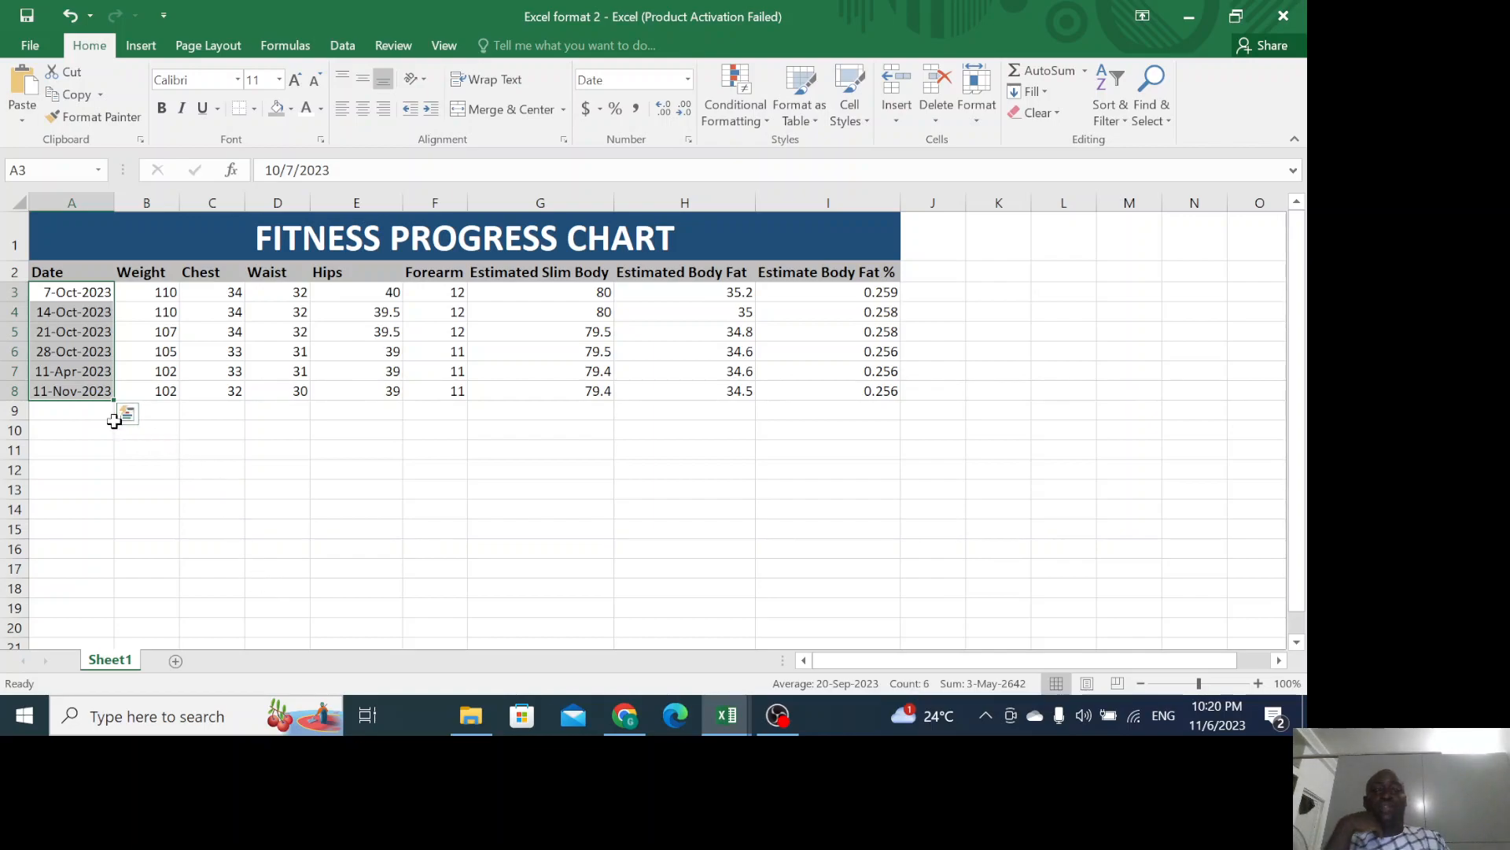
left_click(206, 416)
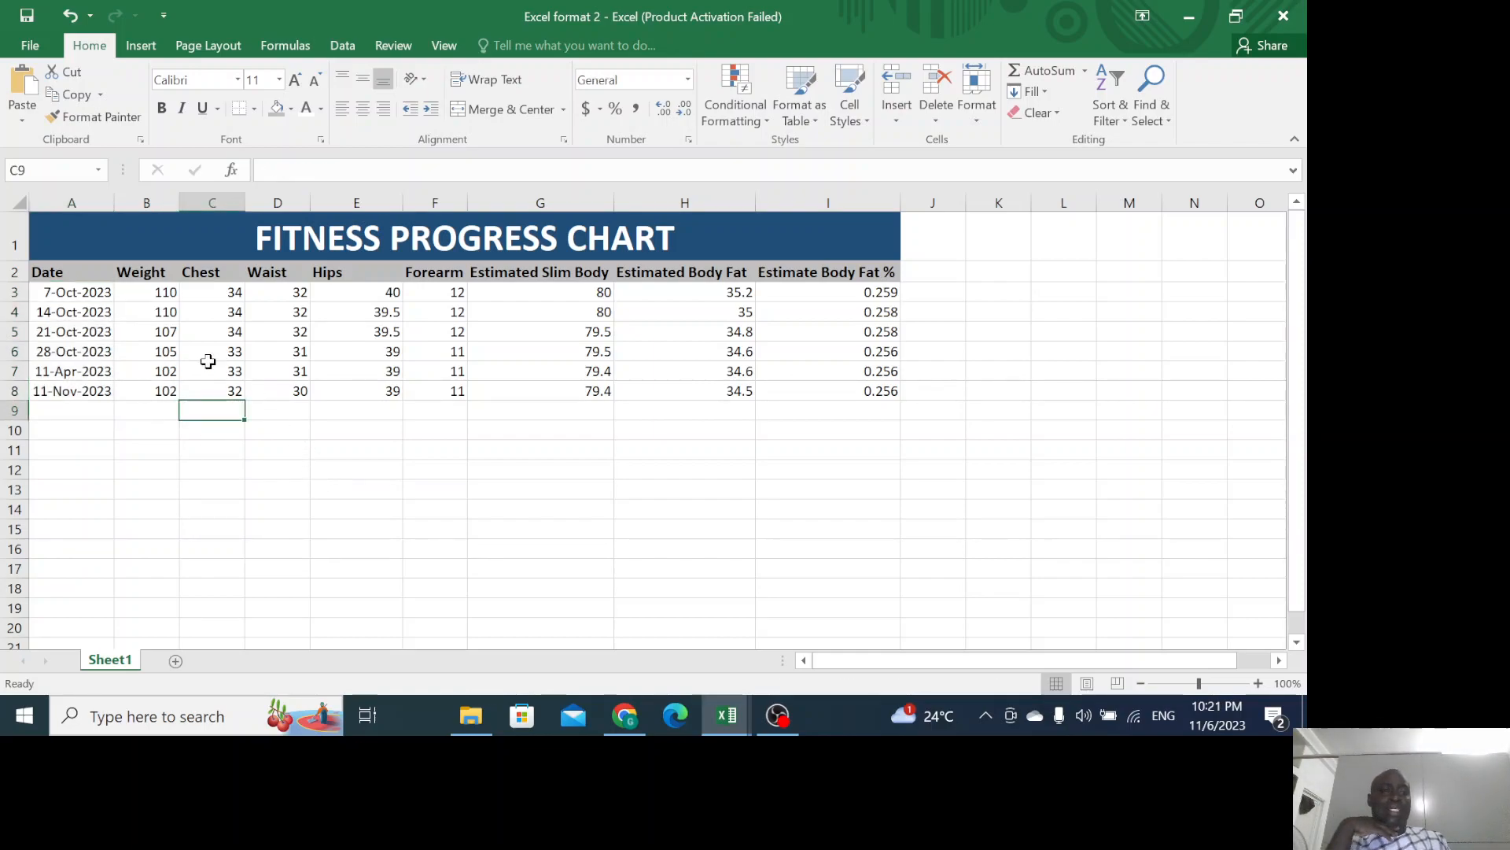
Apply the 20% - Accent6 cell style to the data in cells A3 to I8 and center it horizontally.
left_click_drag(54, 292, 862, 387)
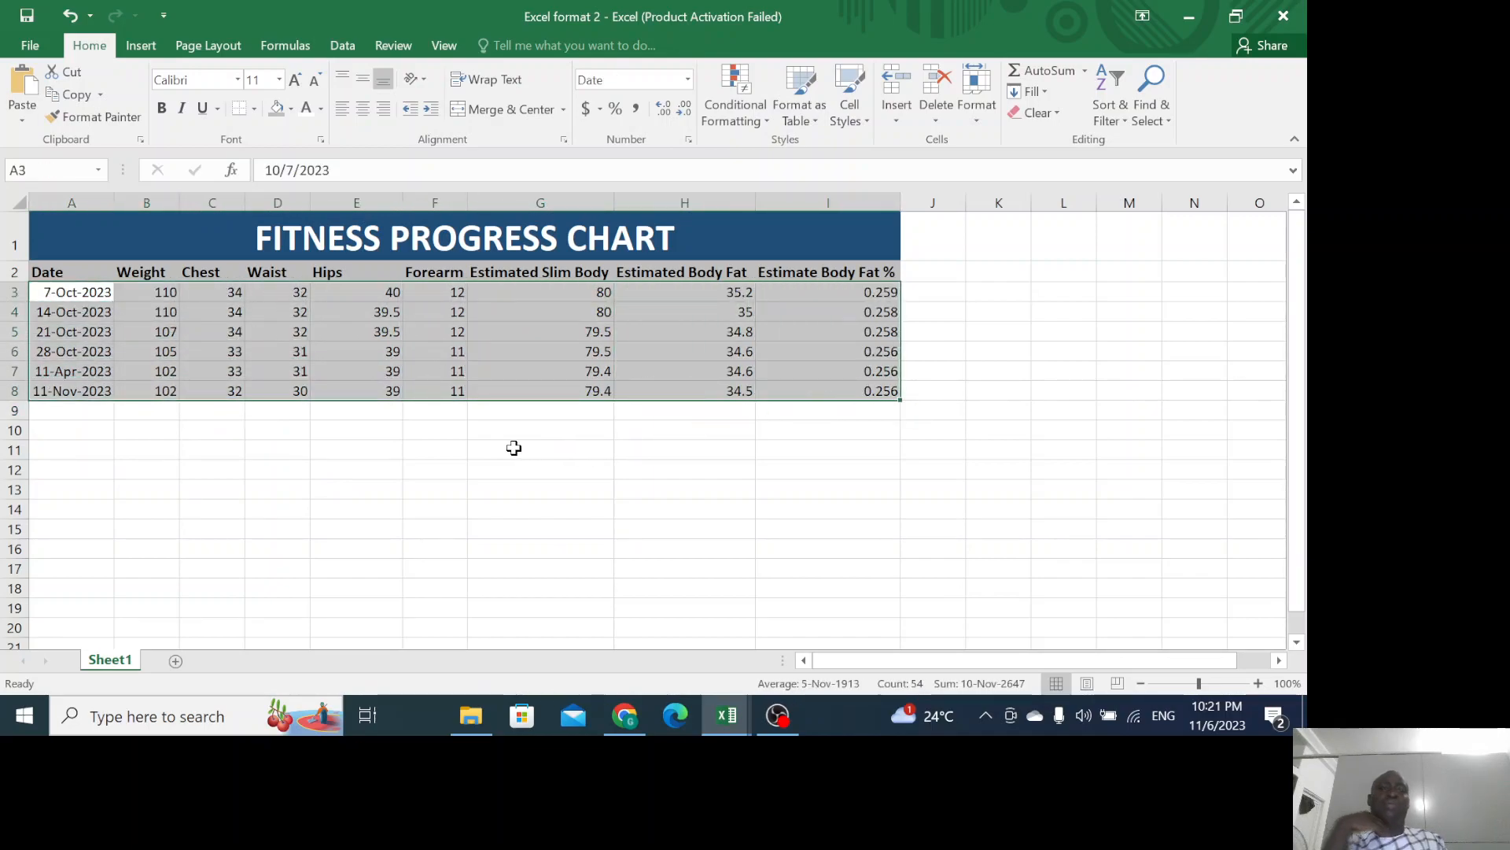
left_click(224, 429)
left_click_drag(41, 299, 889, 391)
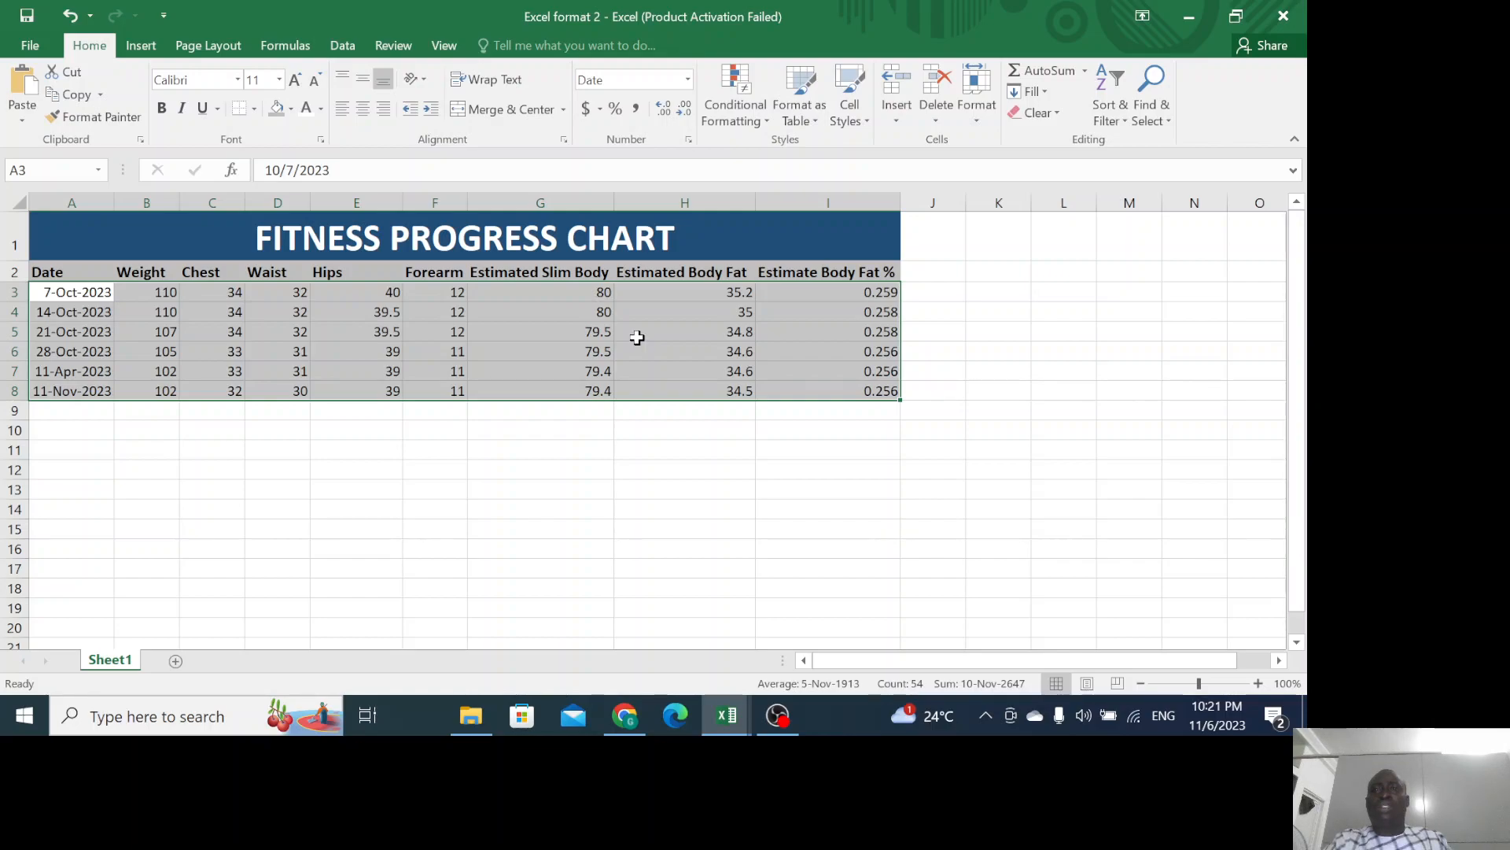
left_click(866, 121)
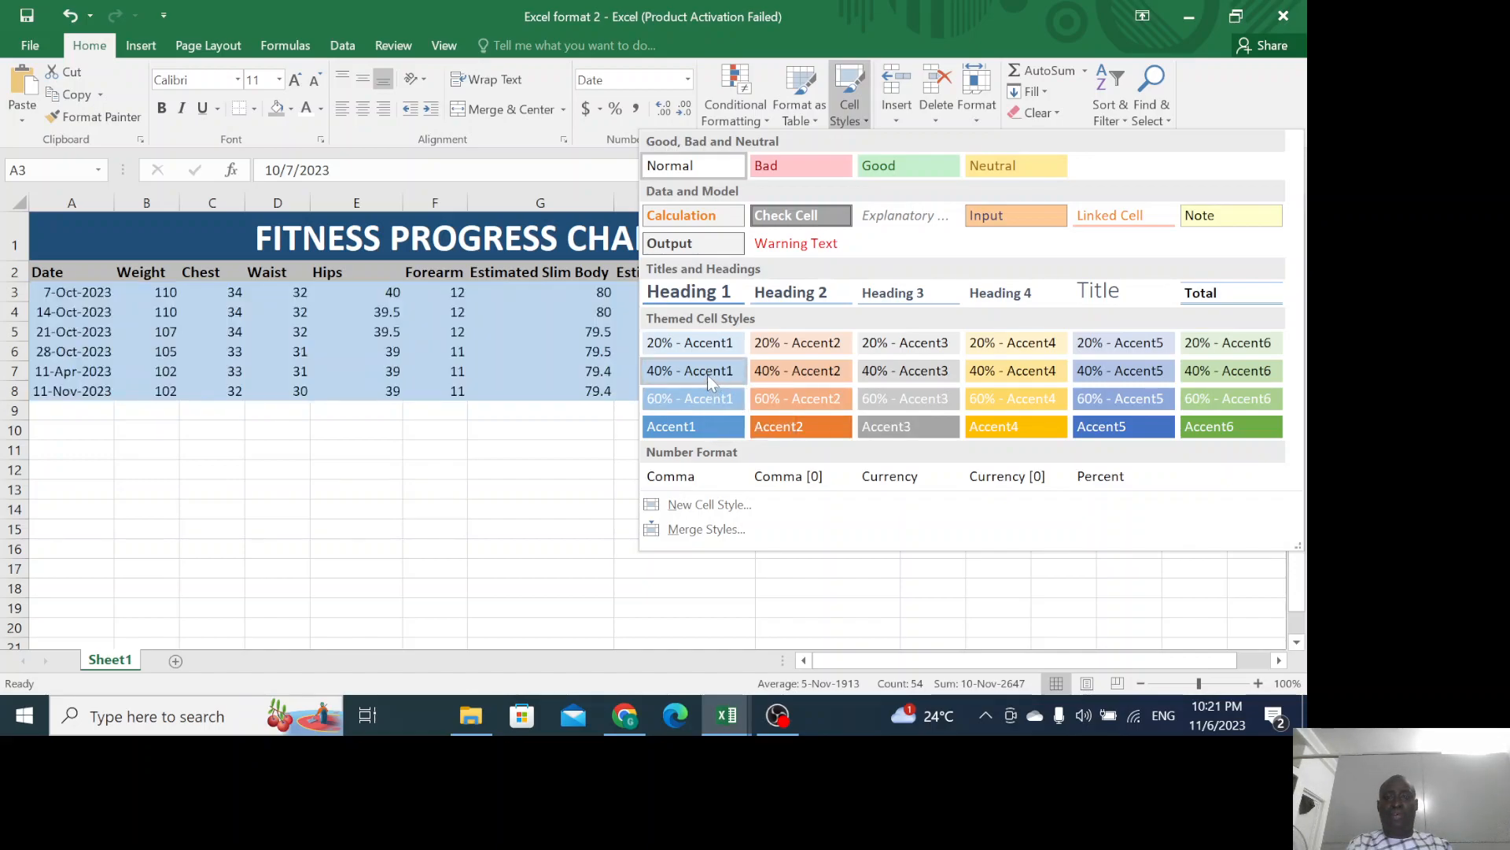
left_click(1214, 343)
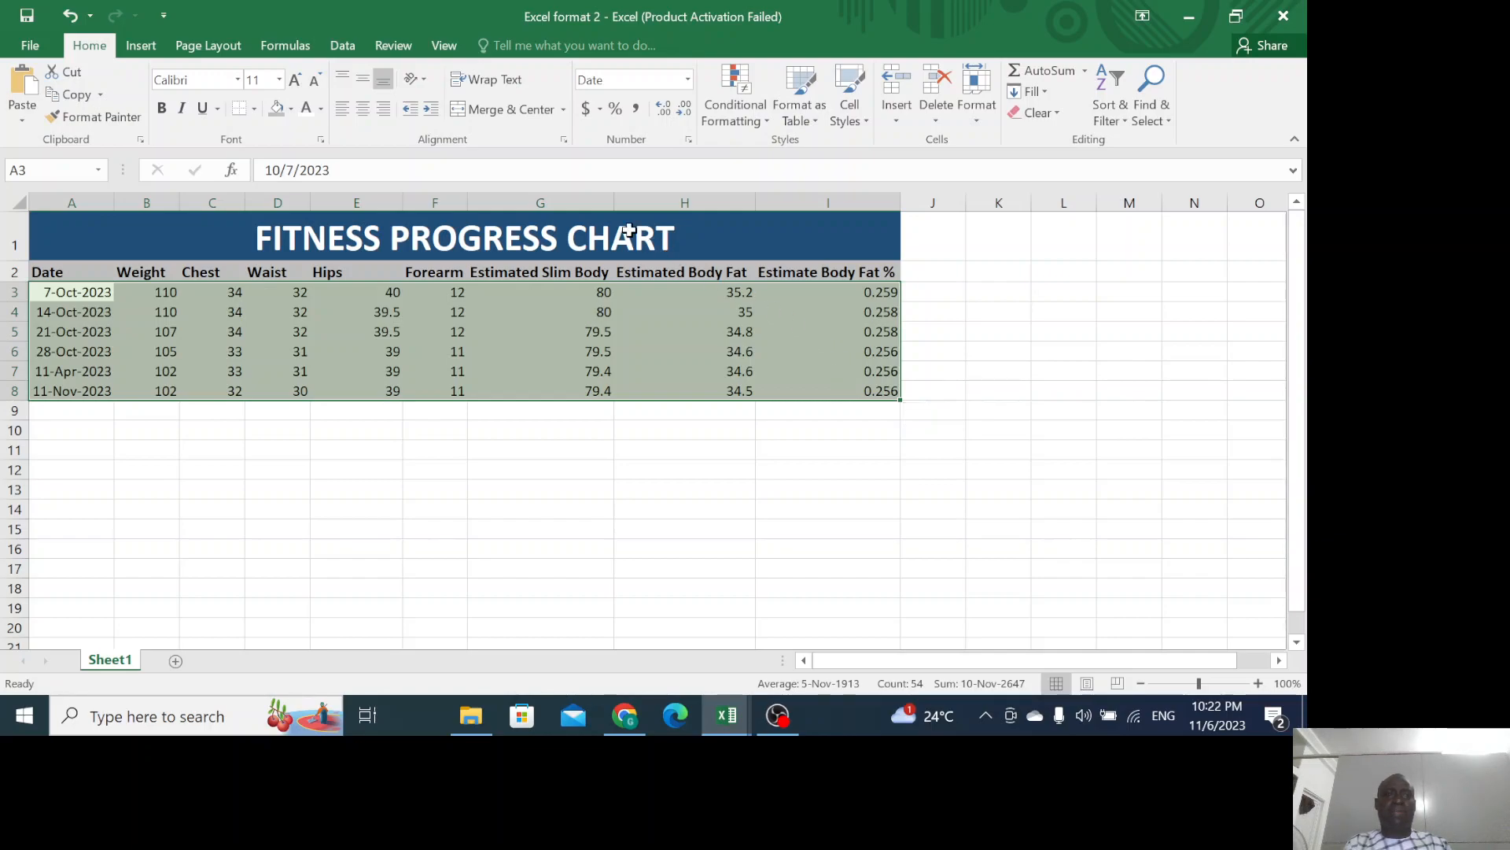
left_click(364, 114)
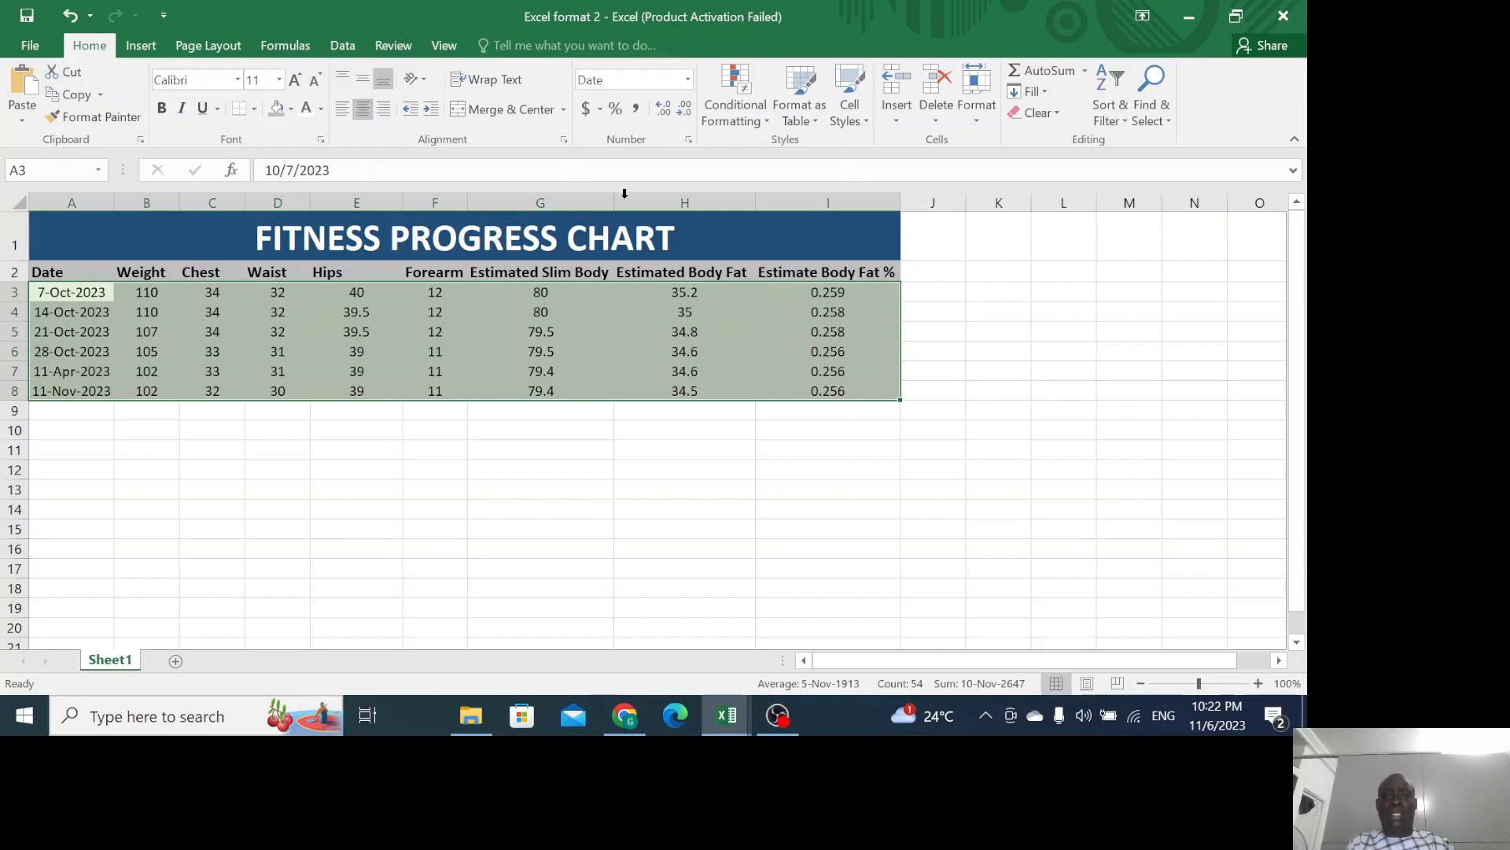
Format the Estimate Body Fat % values in I3 to I8 as percentages with 0 decimal places.
left_click(716, 311)
left_click_drag(815, 296, 840, 386)
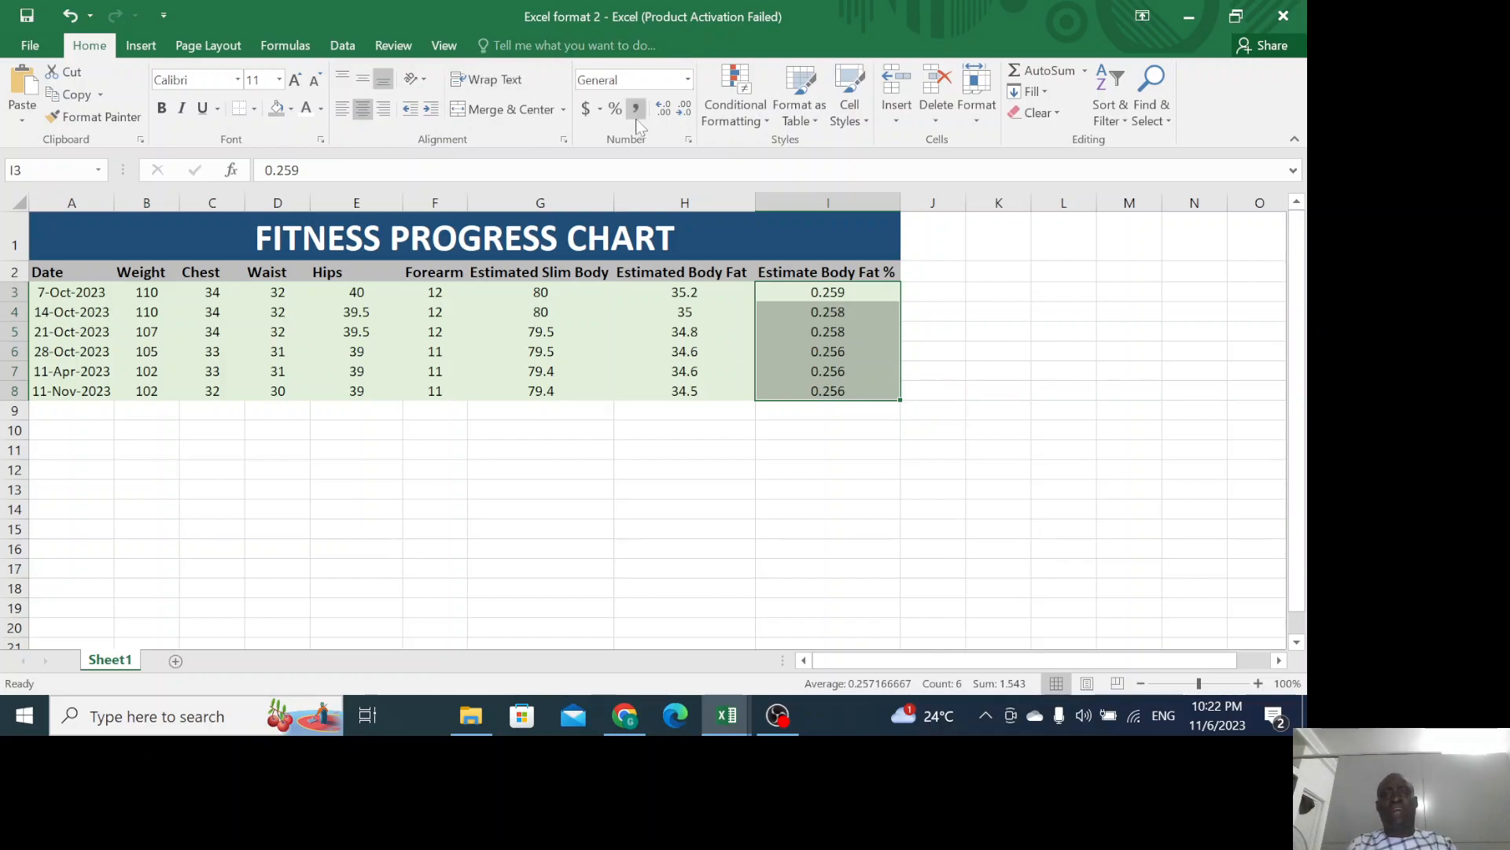
left_click(616, 112)
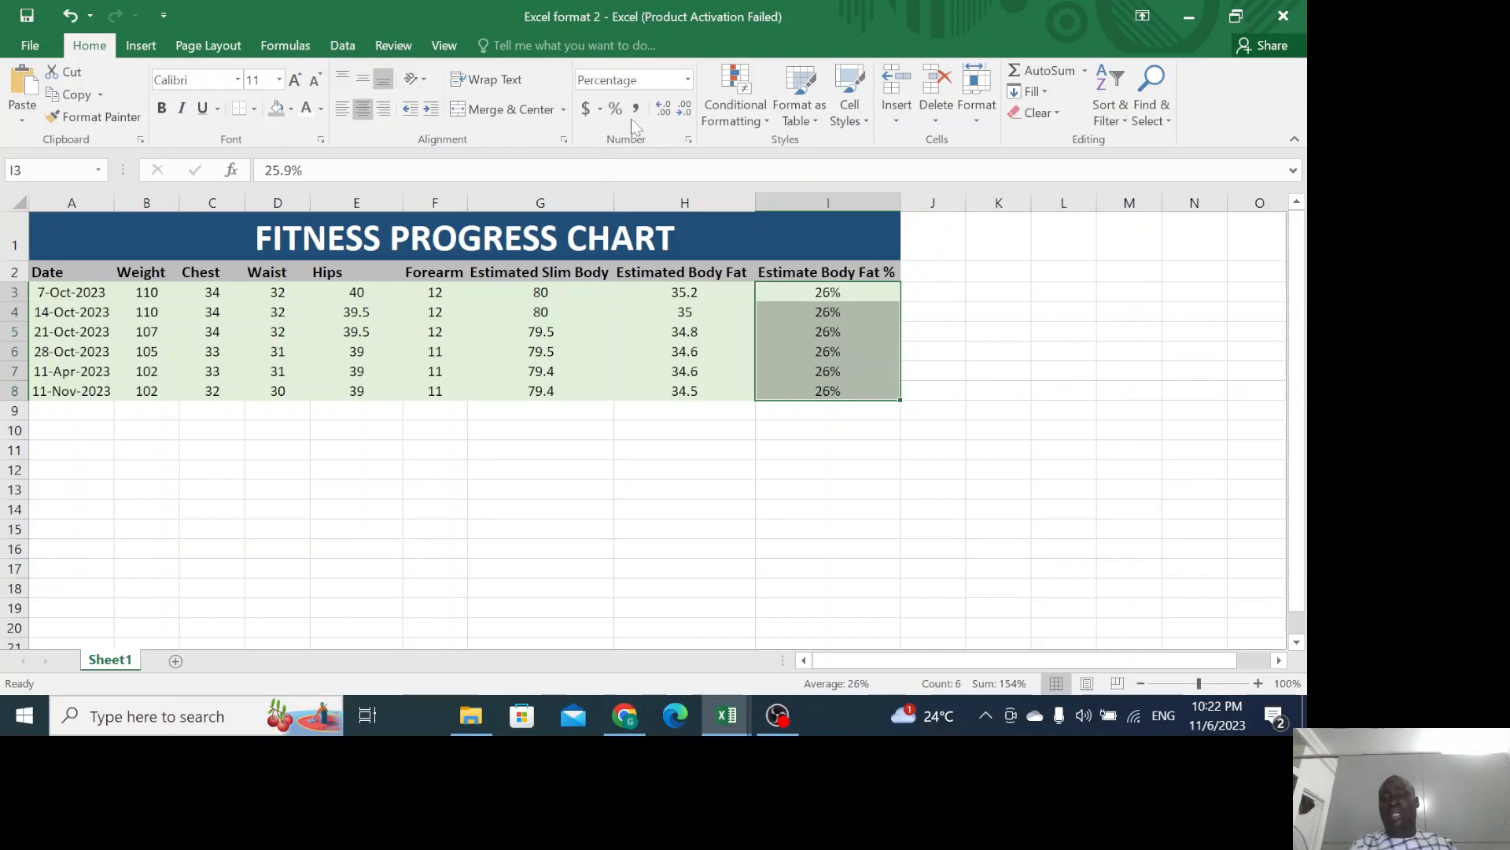
left_click(689, 146)
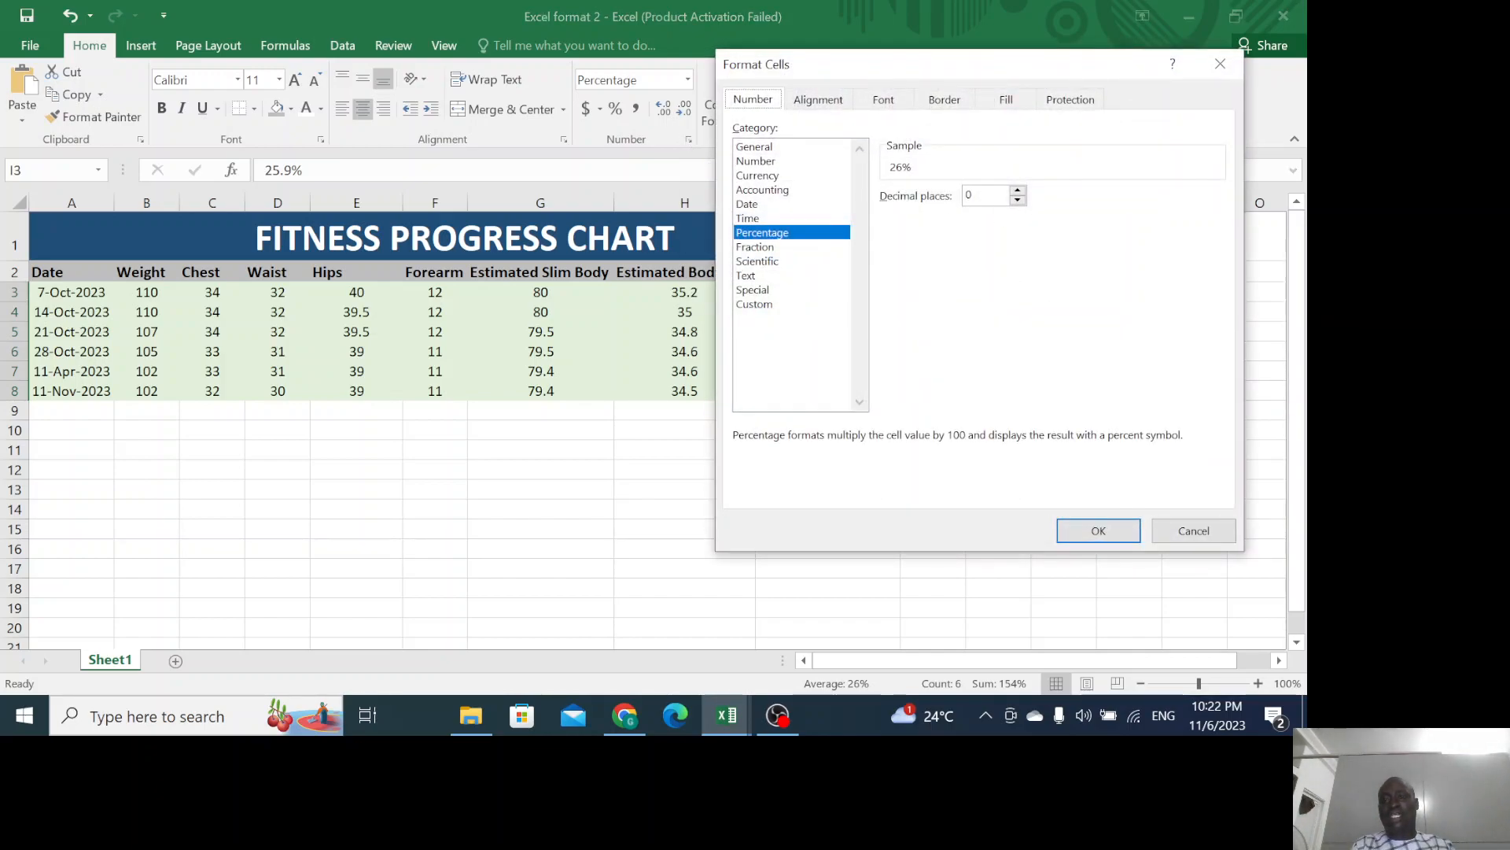
left_click(1018, 191)
left_click(1018, 192)
left_click(1018, 201)
left_click(1017, 202)
left_click(1018, 202)
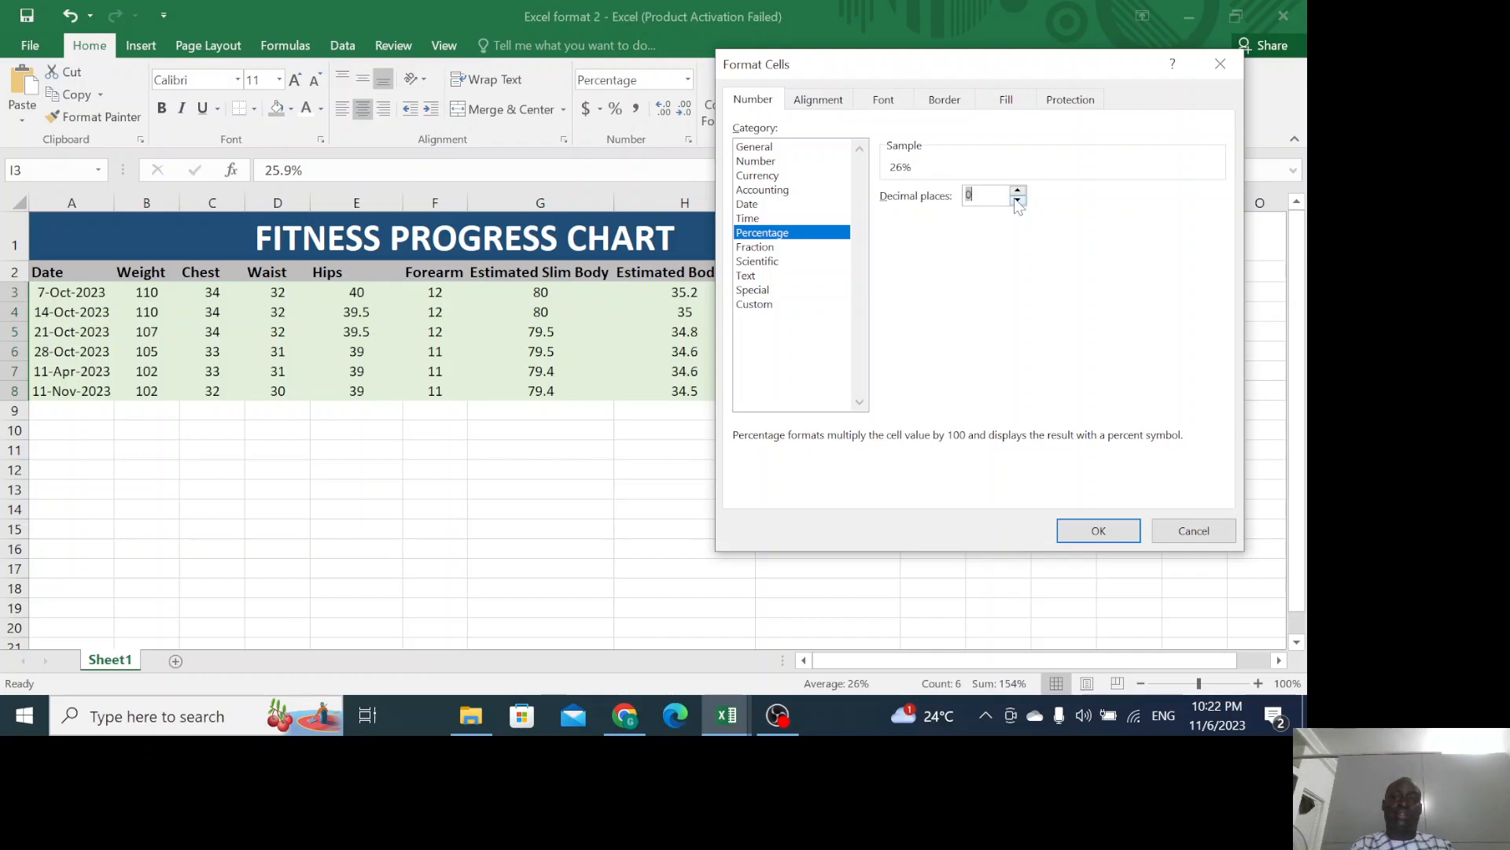
left_click(1100, 532)
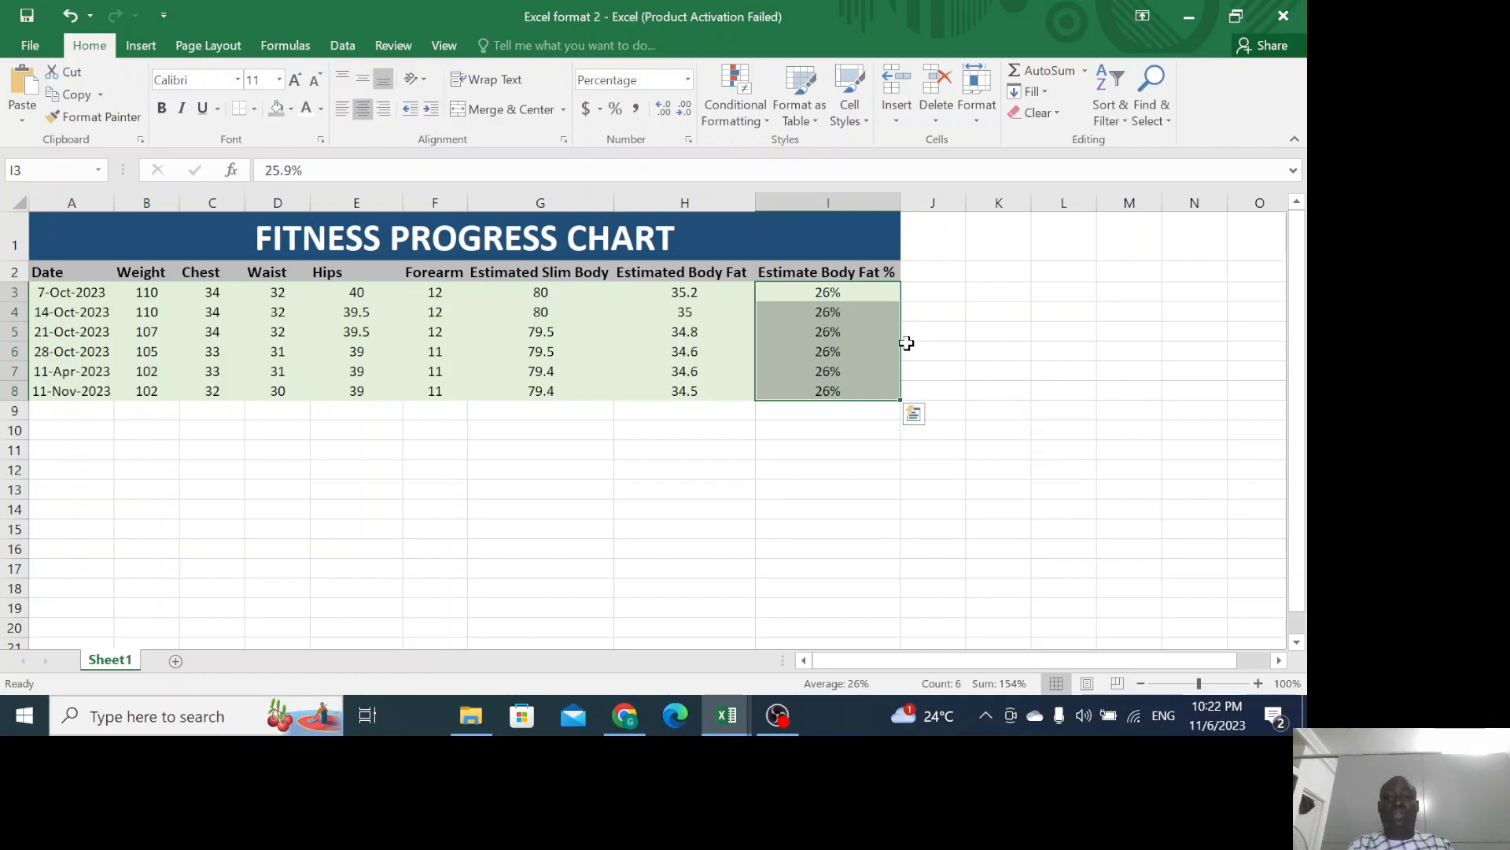
Set the percentages in cells I3 to I8 to 4 decimal places.
left_click(689, 140)
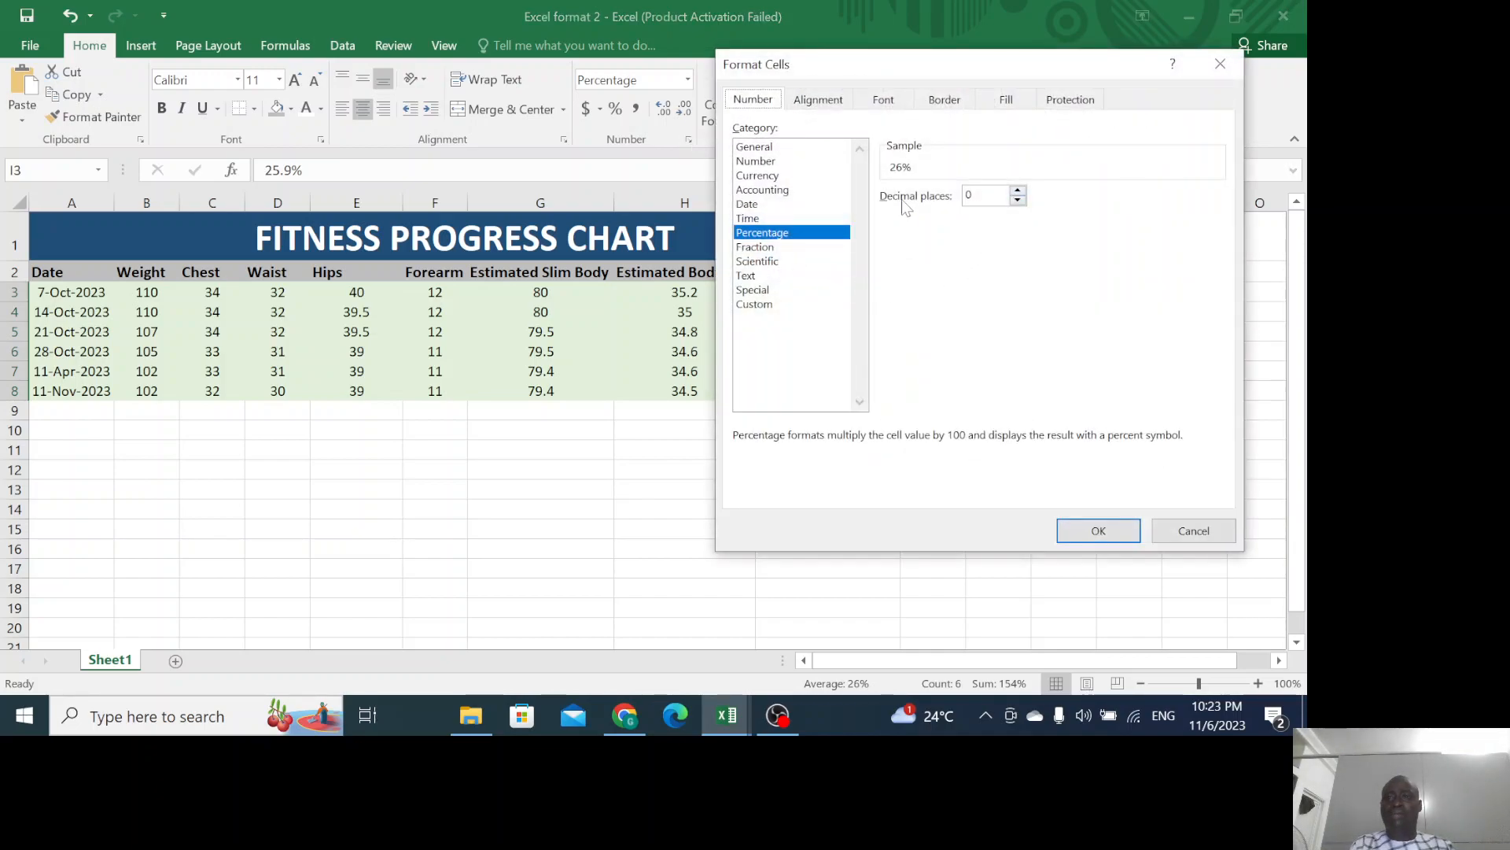
left_click(1017, 193)
left_click(1017, 193)
left_click(1017, 193)
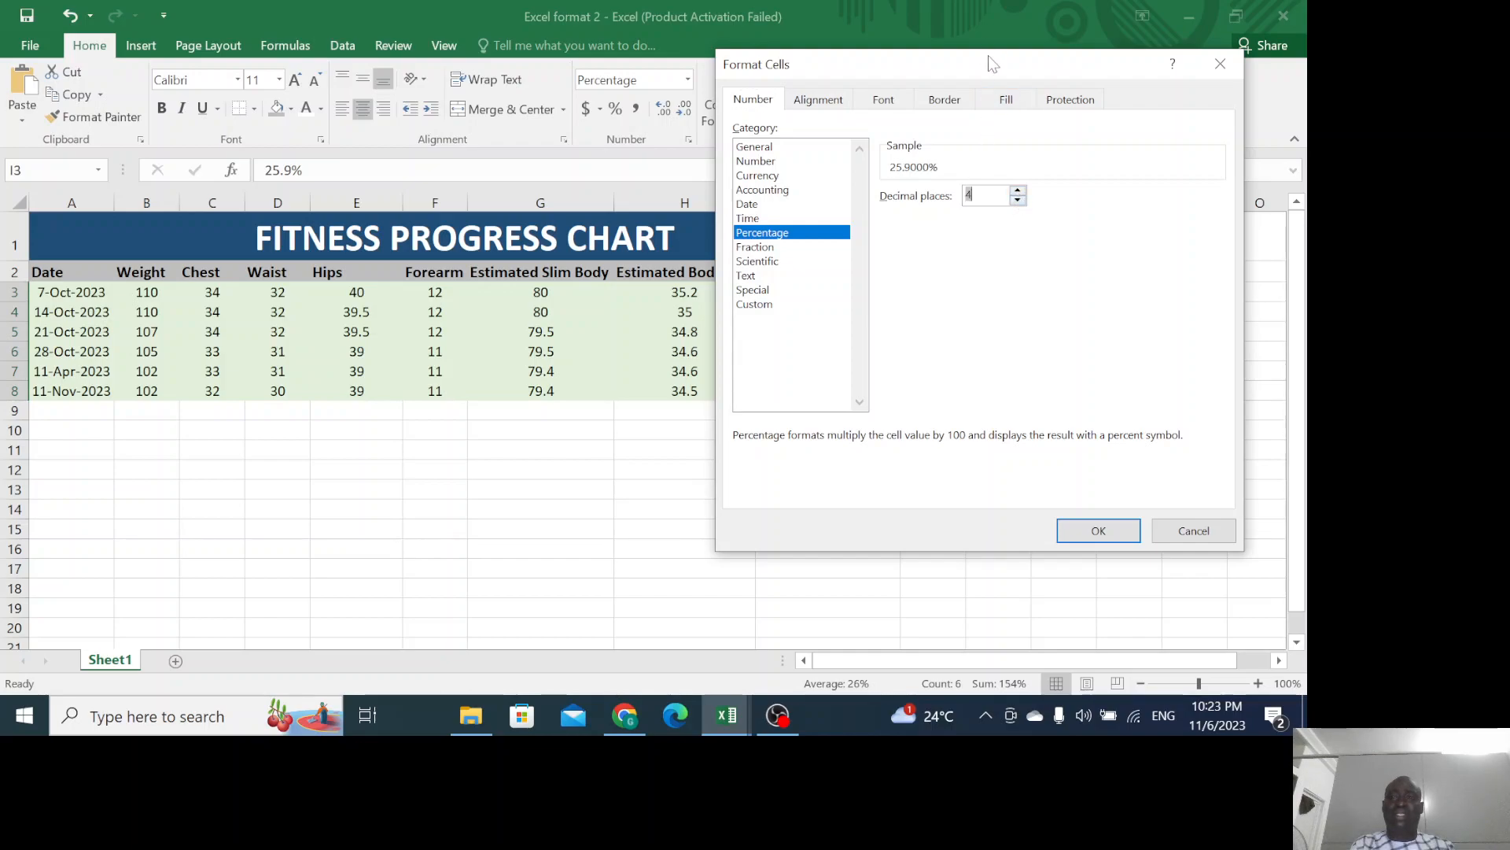
left_click_drag(932, 53, 1134, 105)
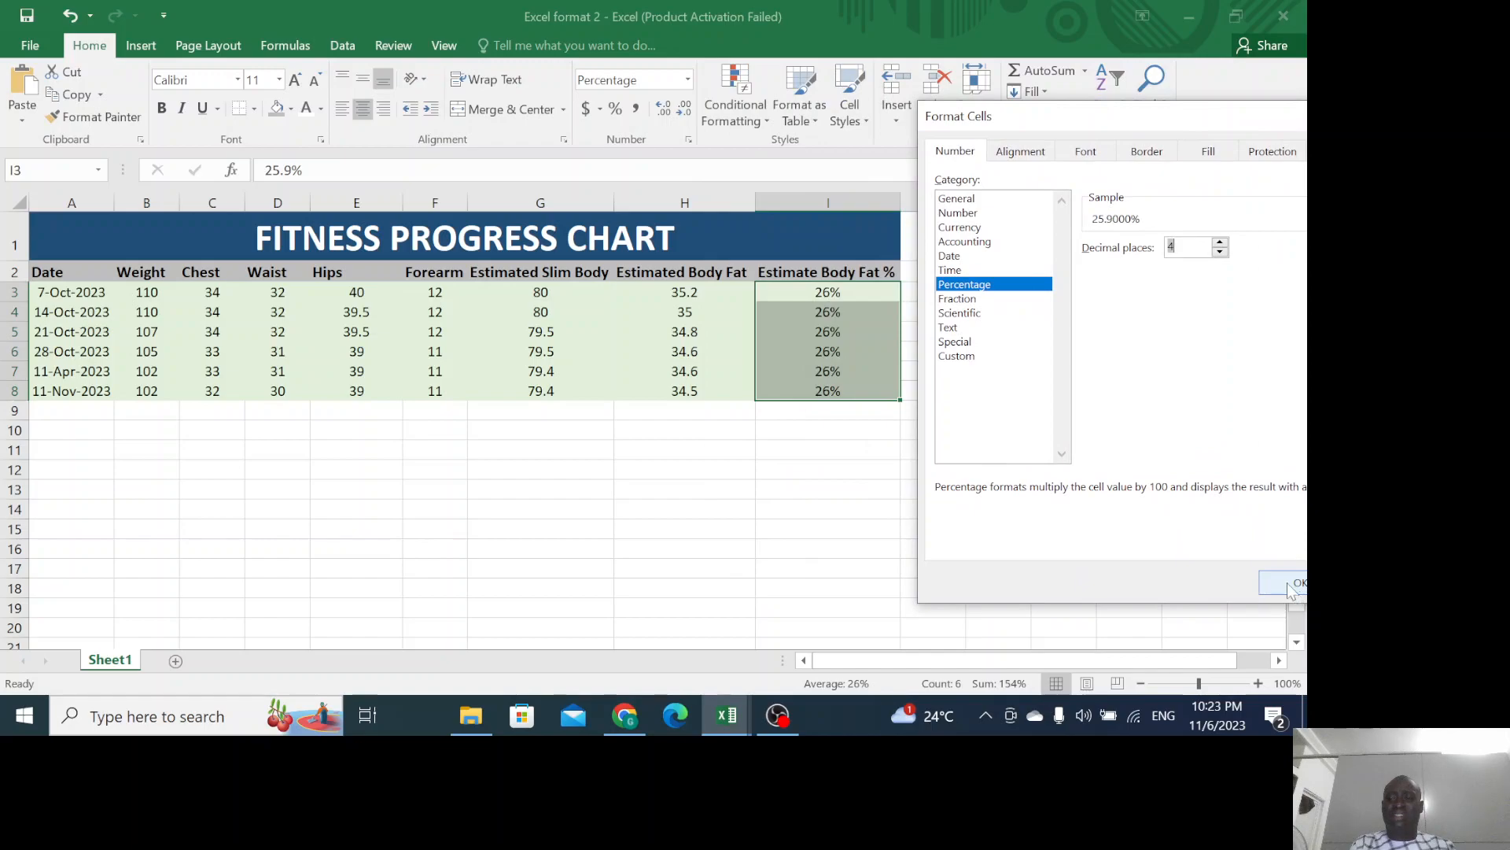
left_click(1290, 582)
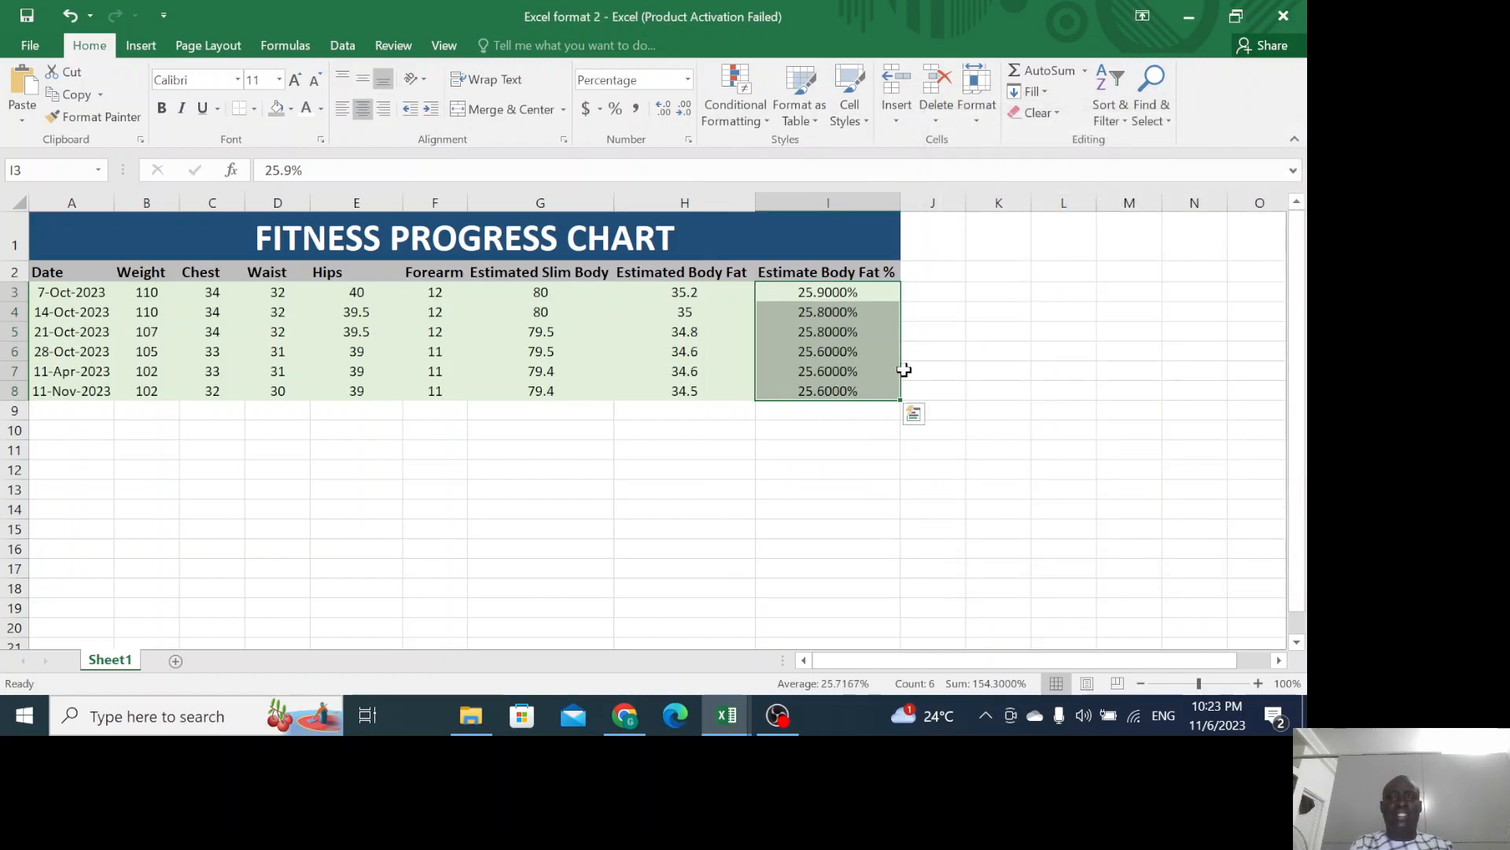
Decrease the decimals of the percentages in I3 to I8 until only whole percentages are shown.
left_click(666, 108)
left_click(685, 110)
left_click(685, 110)
left_click(685, 110)
left_click(684, 110)
left_click(685, 110)
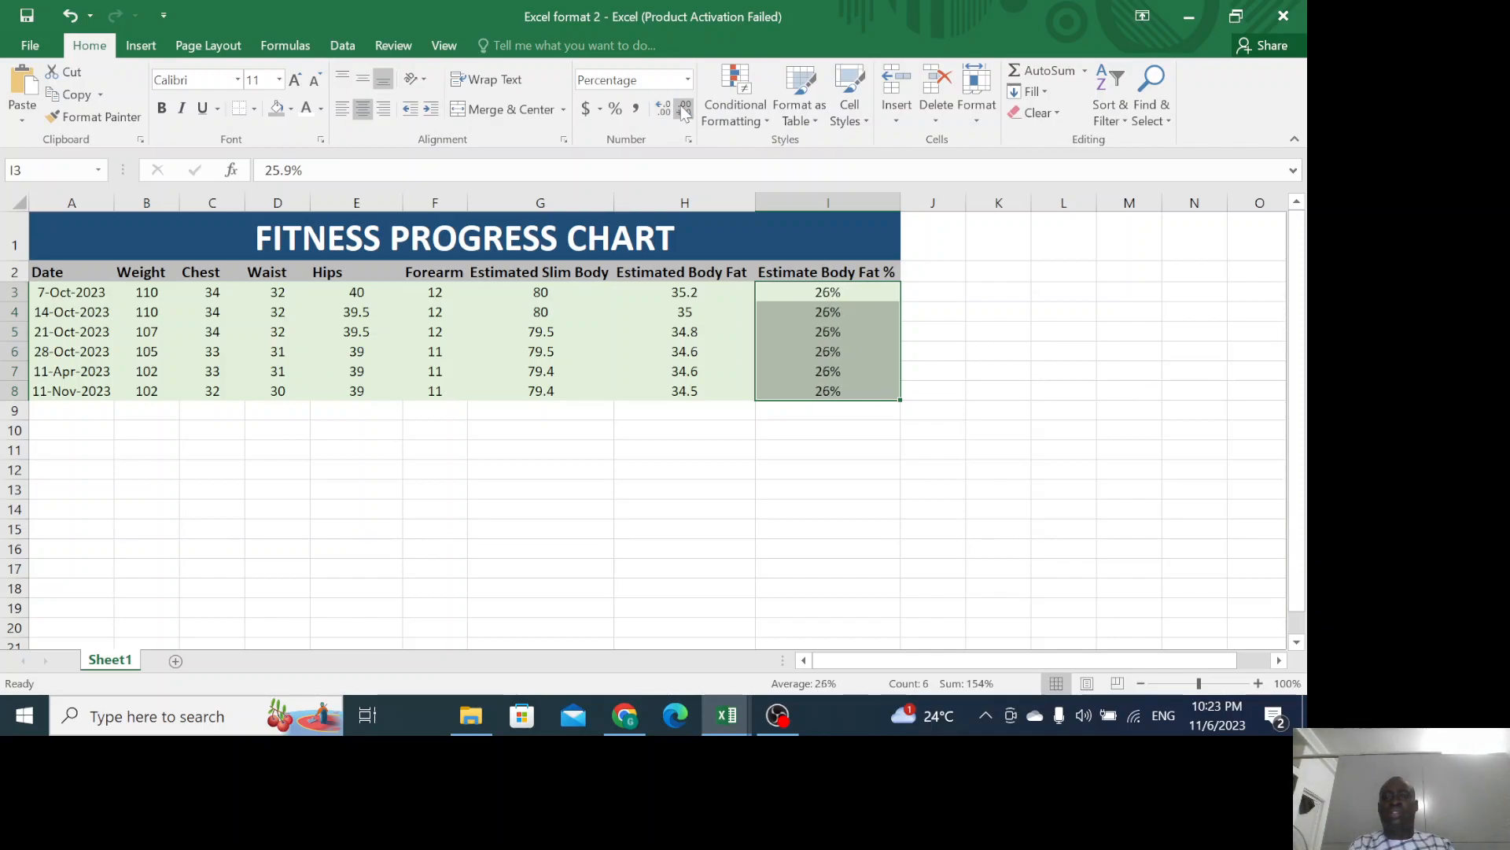
left_click(798, 415)
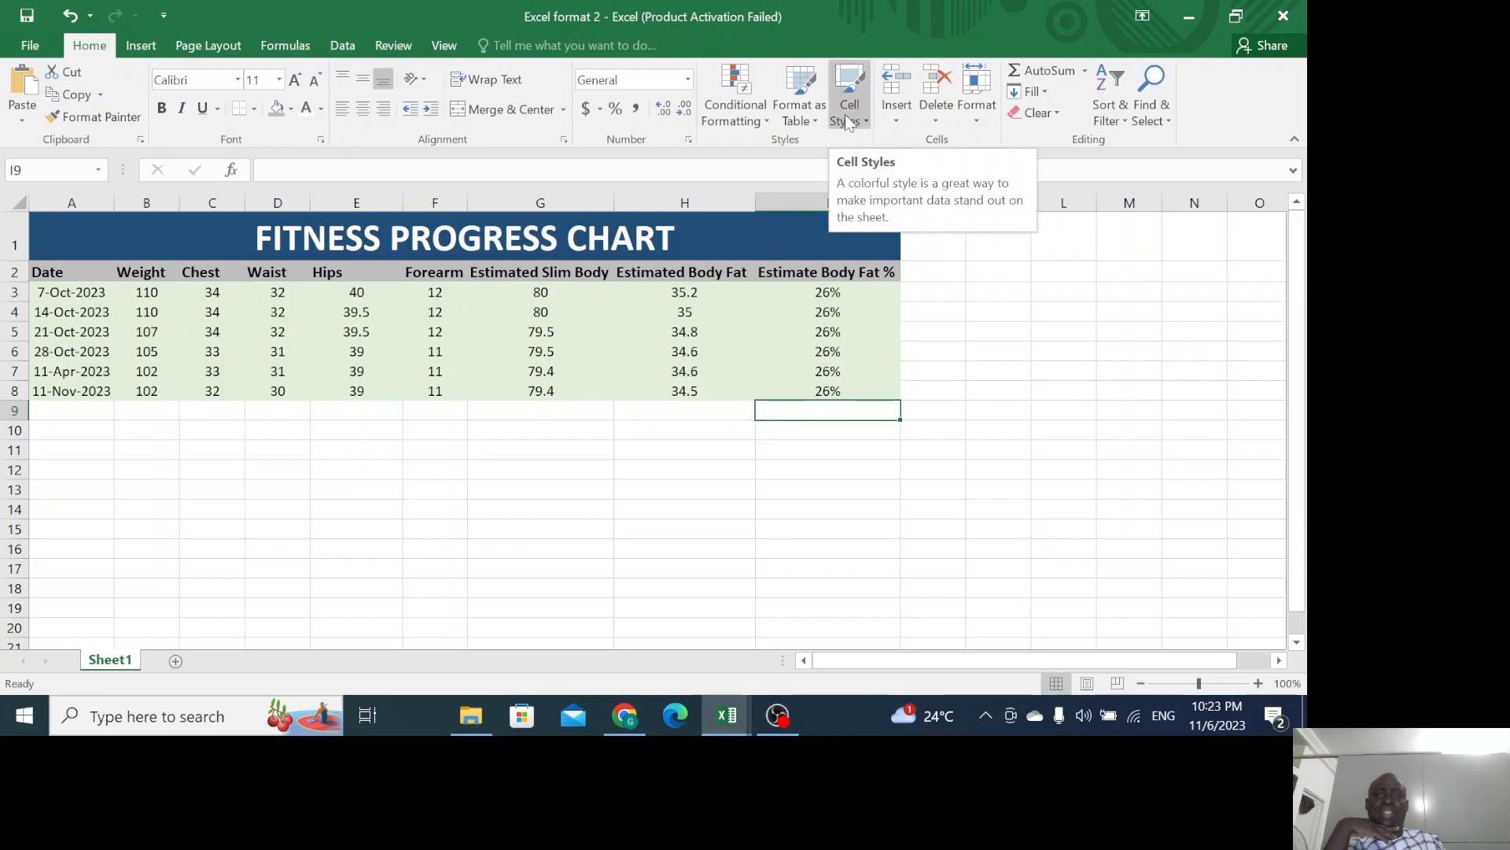
left_click(503, 331)
left_click(374, 329)
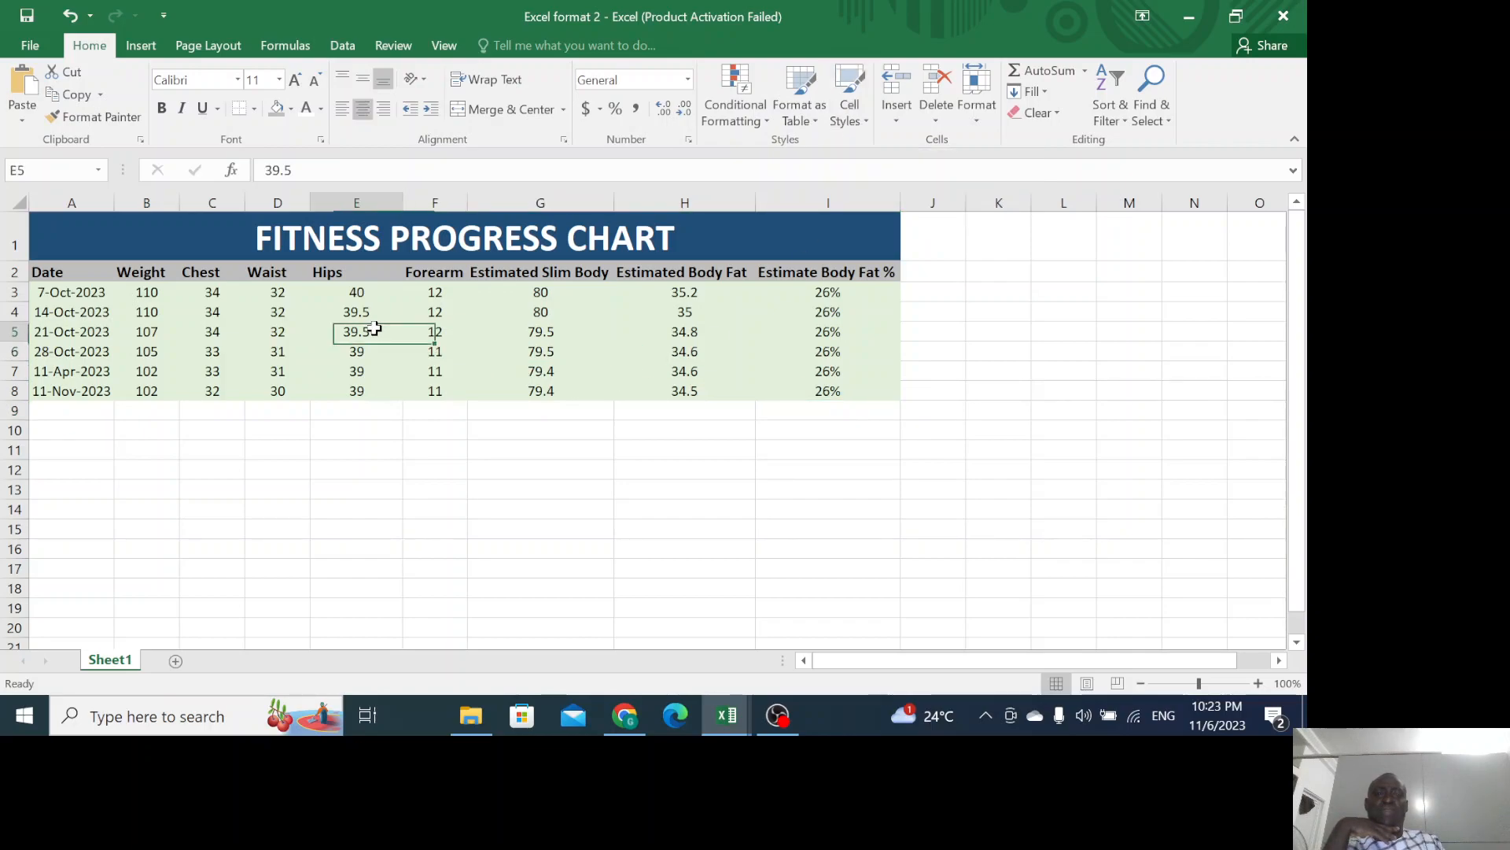
left_click(253, 314)
left_click(197, 313)
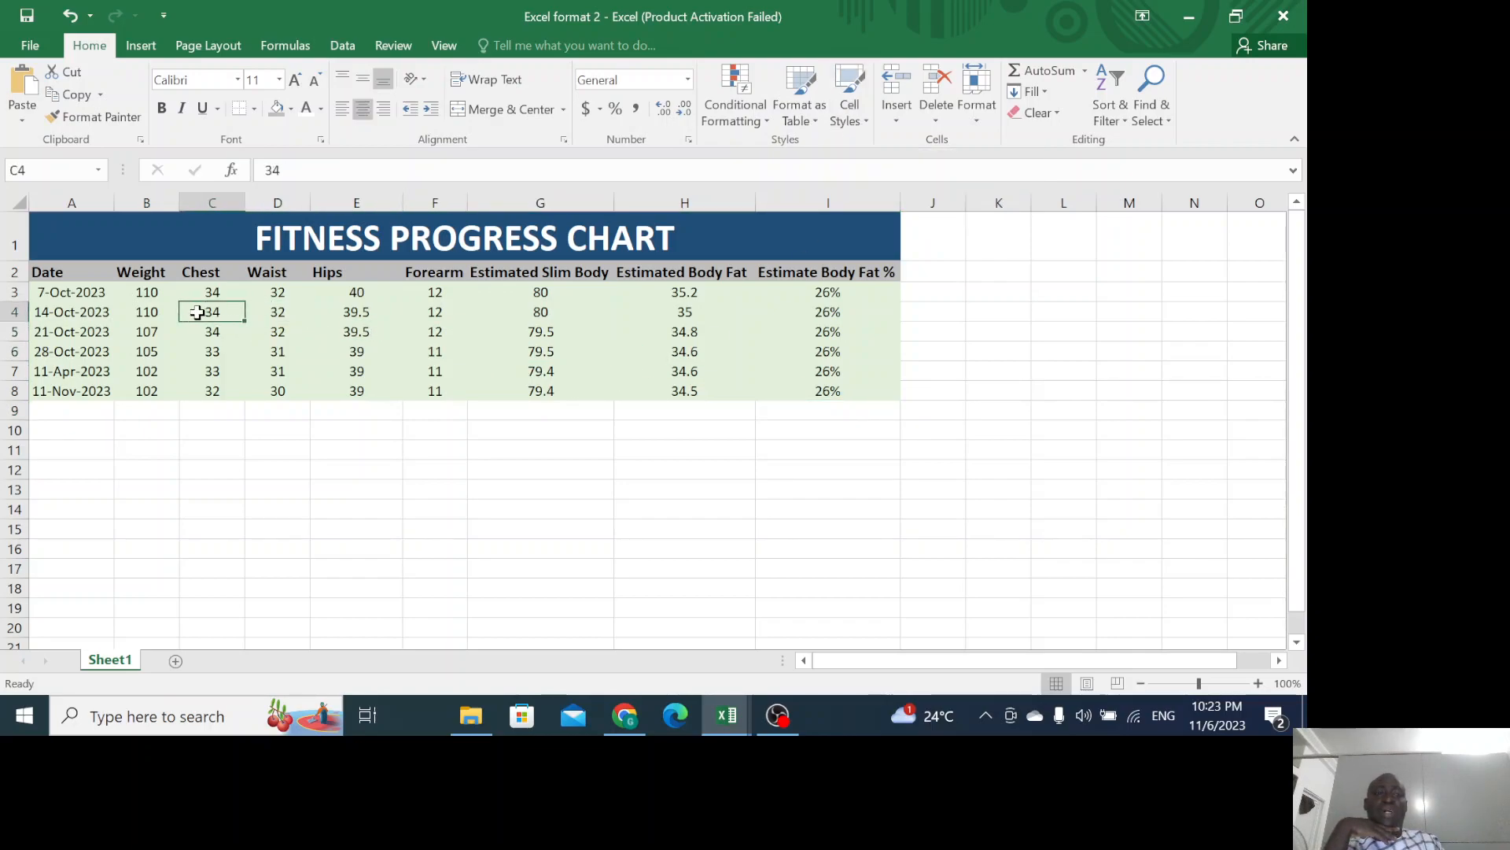
left_click(142, 330)
left_click(141, 370)
left_click(167, 390)
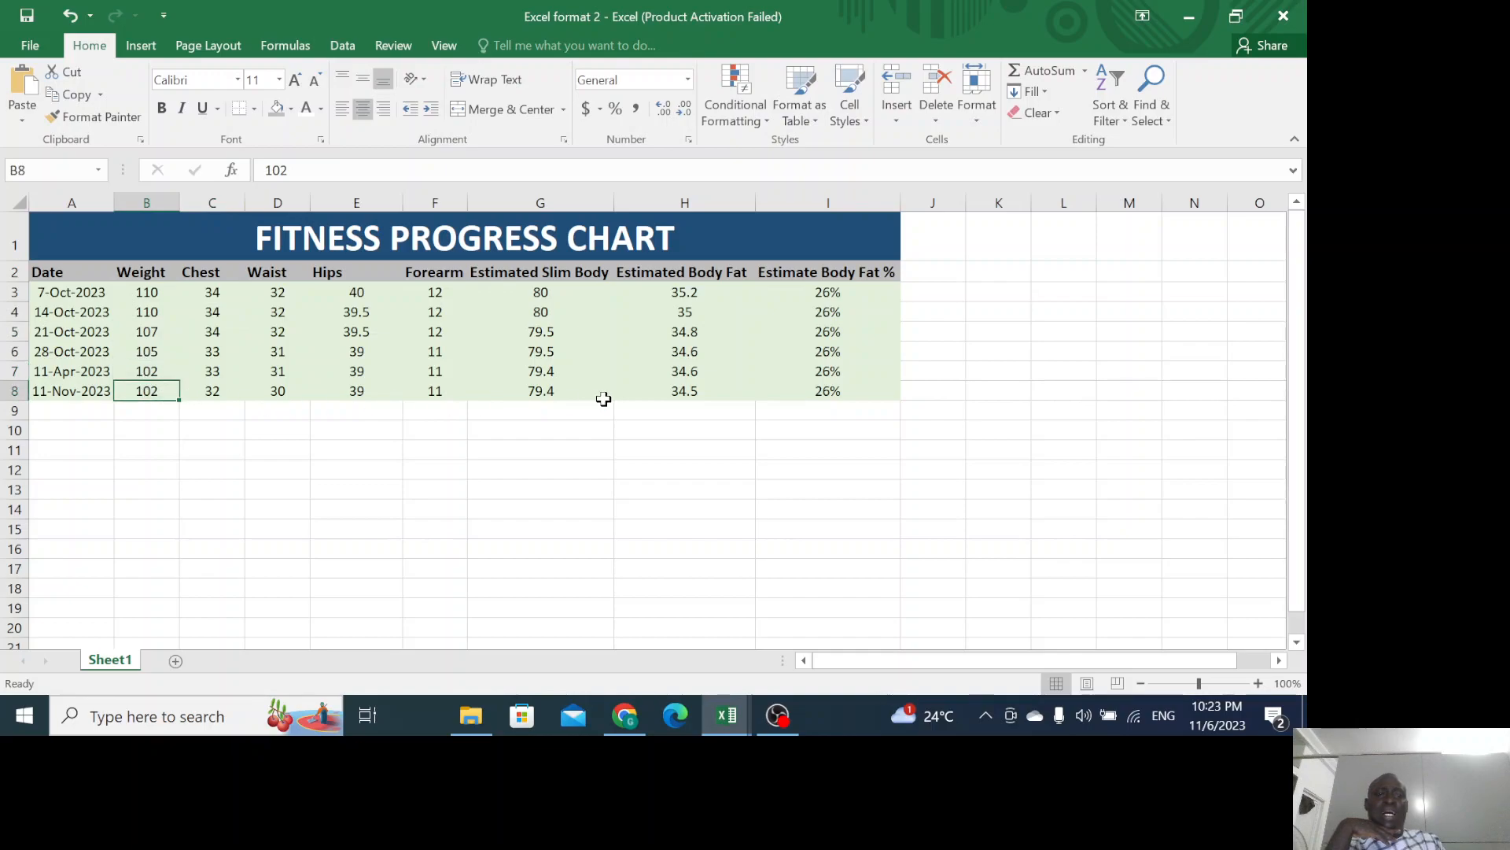
Apply all borders to the data cells A3 to I8 of the fitness chart.
left_click(55, 292)
left_click_drag(119, 305, 853, 390)
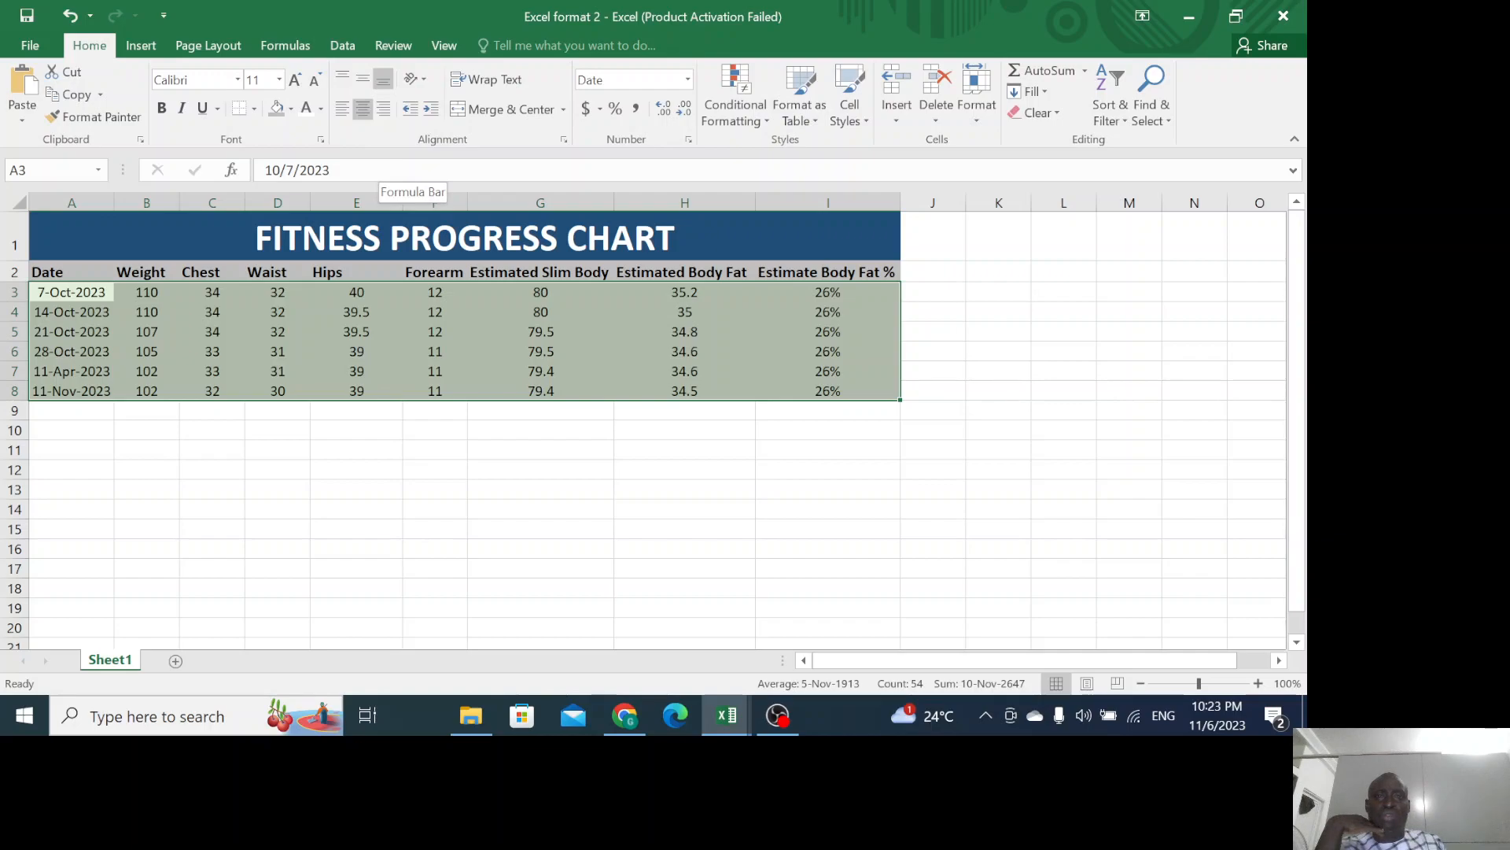
left_click(254, 109)
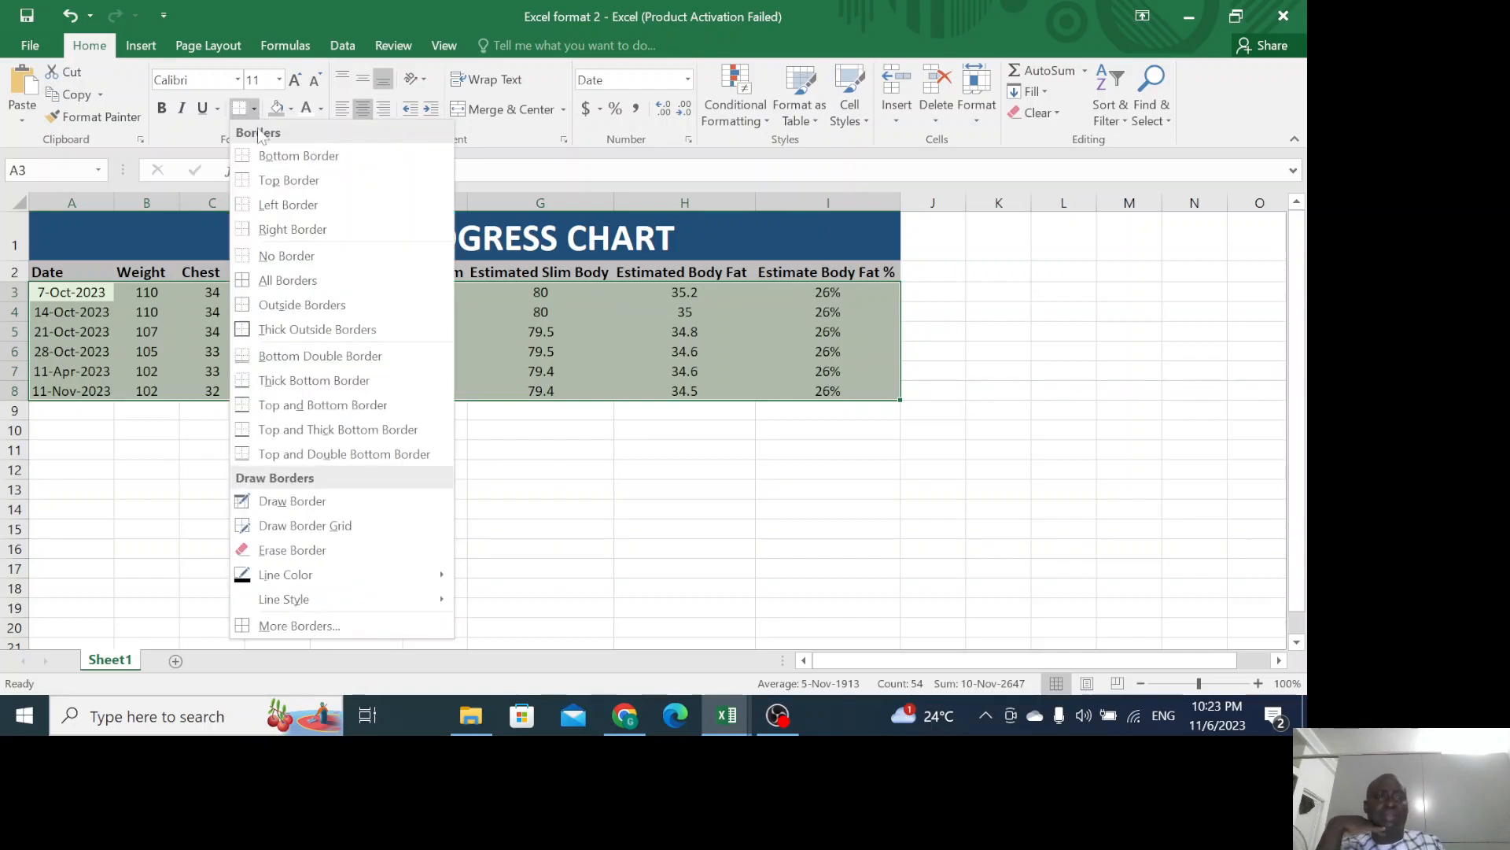
left_click(289, 280)
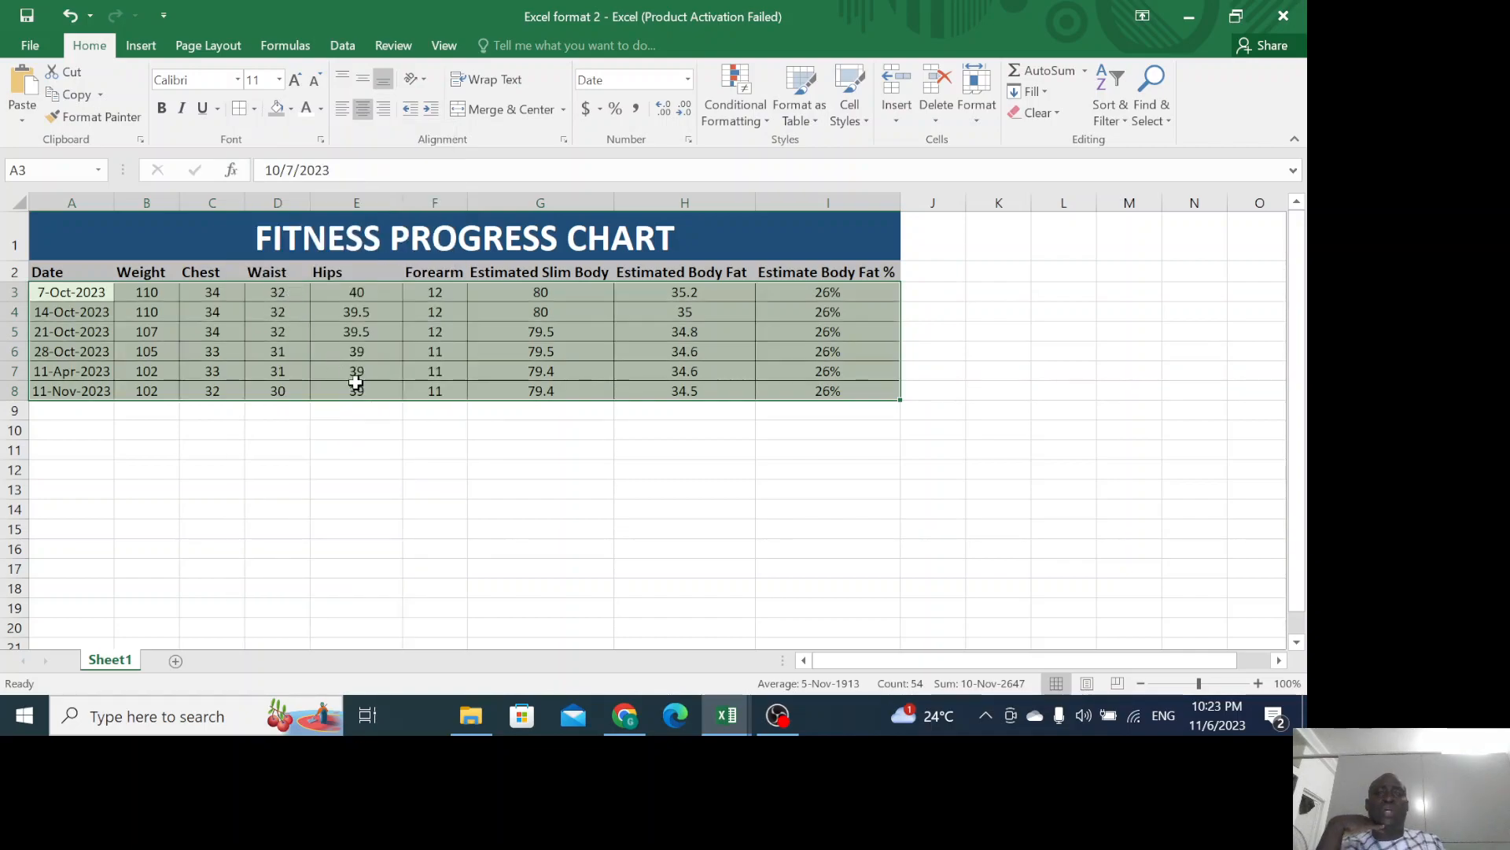
left_click(513, 418)
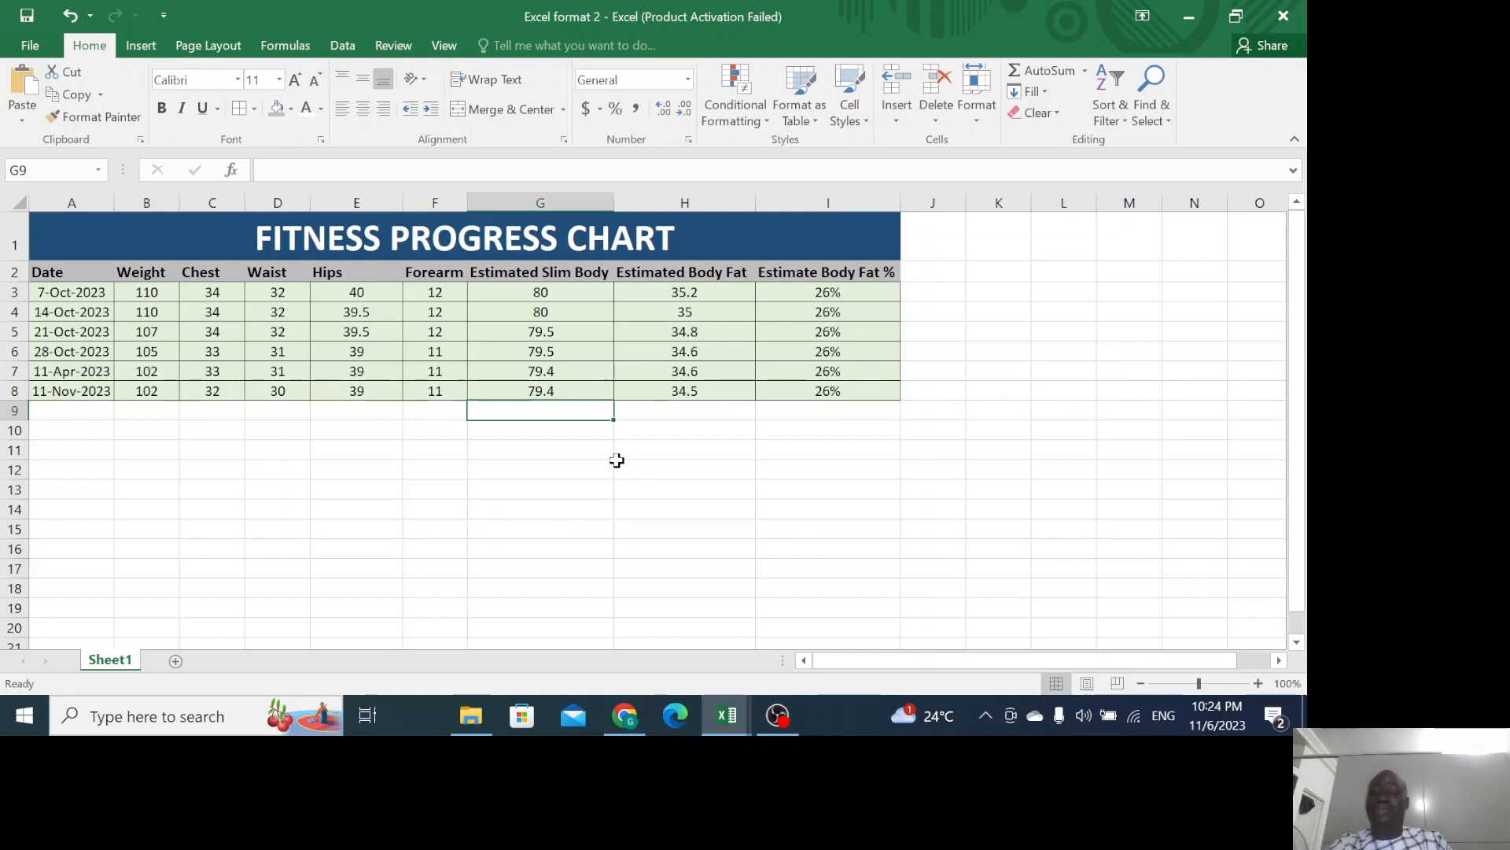
Switch to the Excel format 3 workbook with the invoice sales table.
left_click(718, 717)
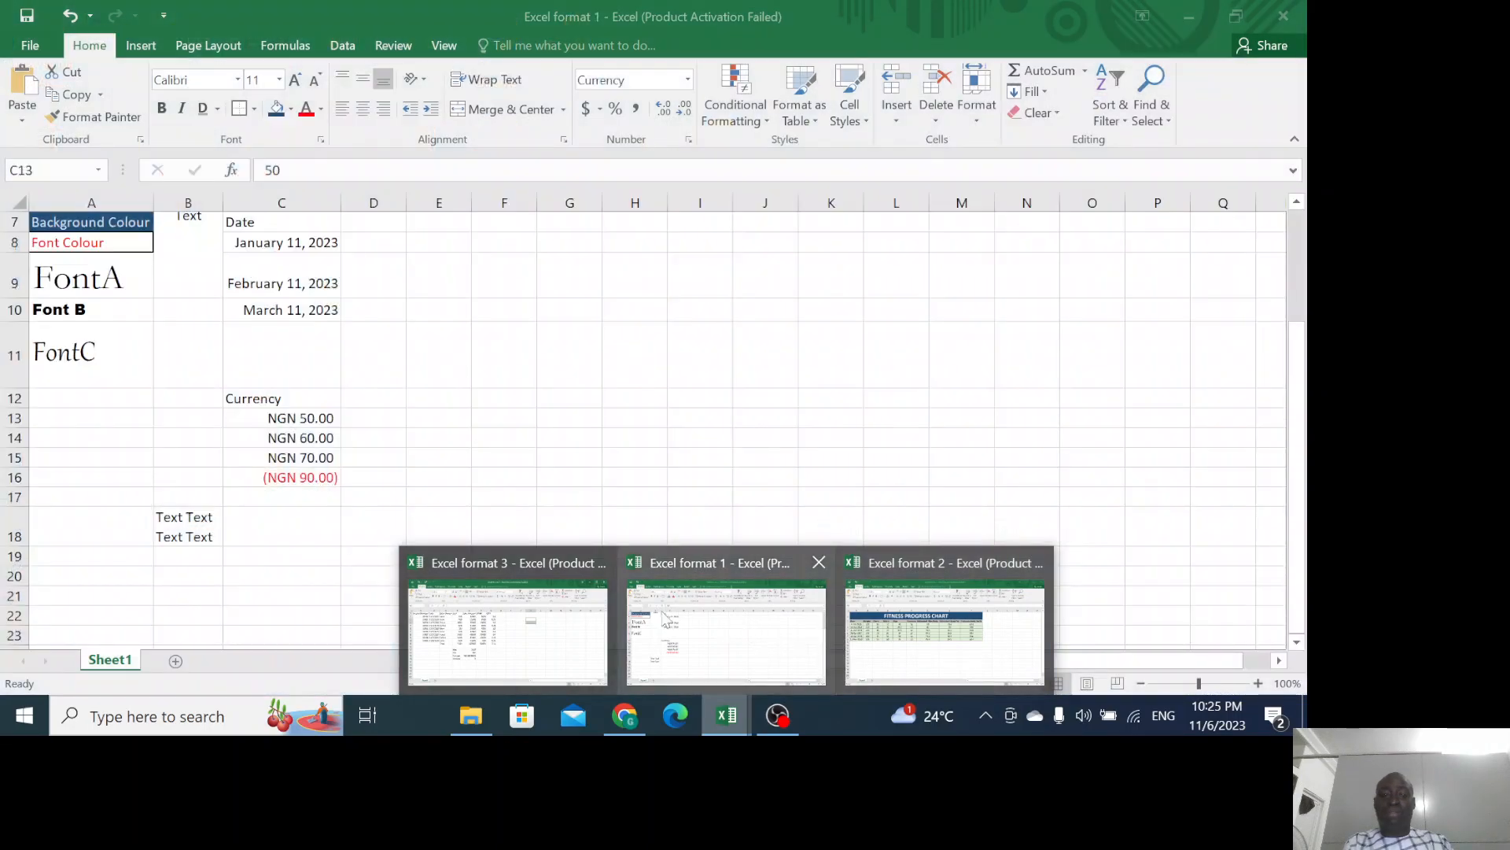
left_click(494, 606)
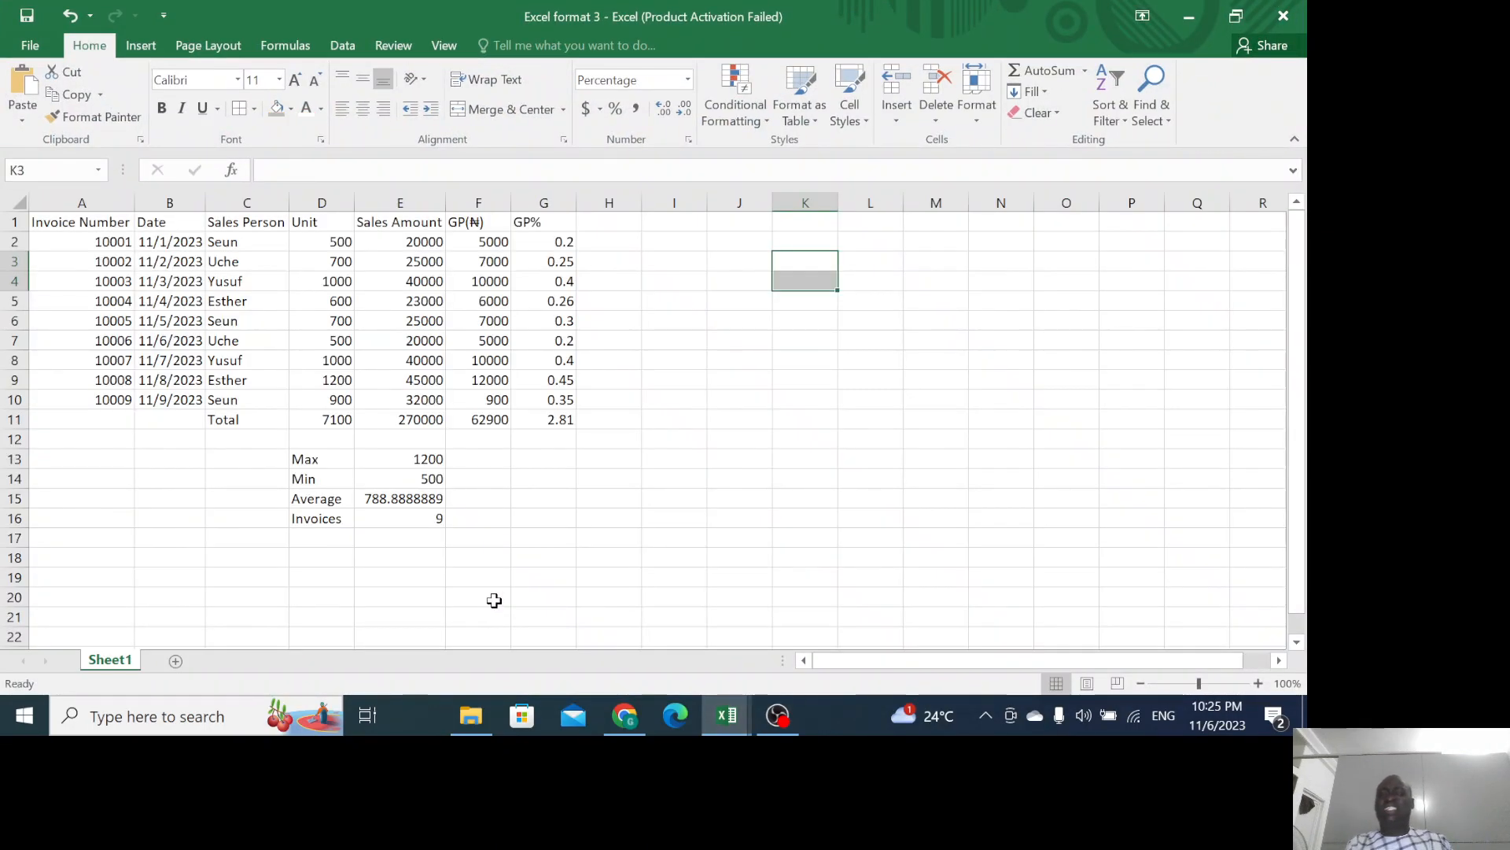
left_click(225, 457)
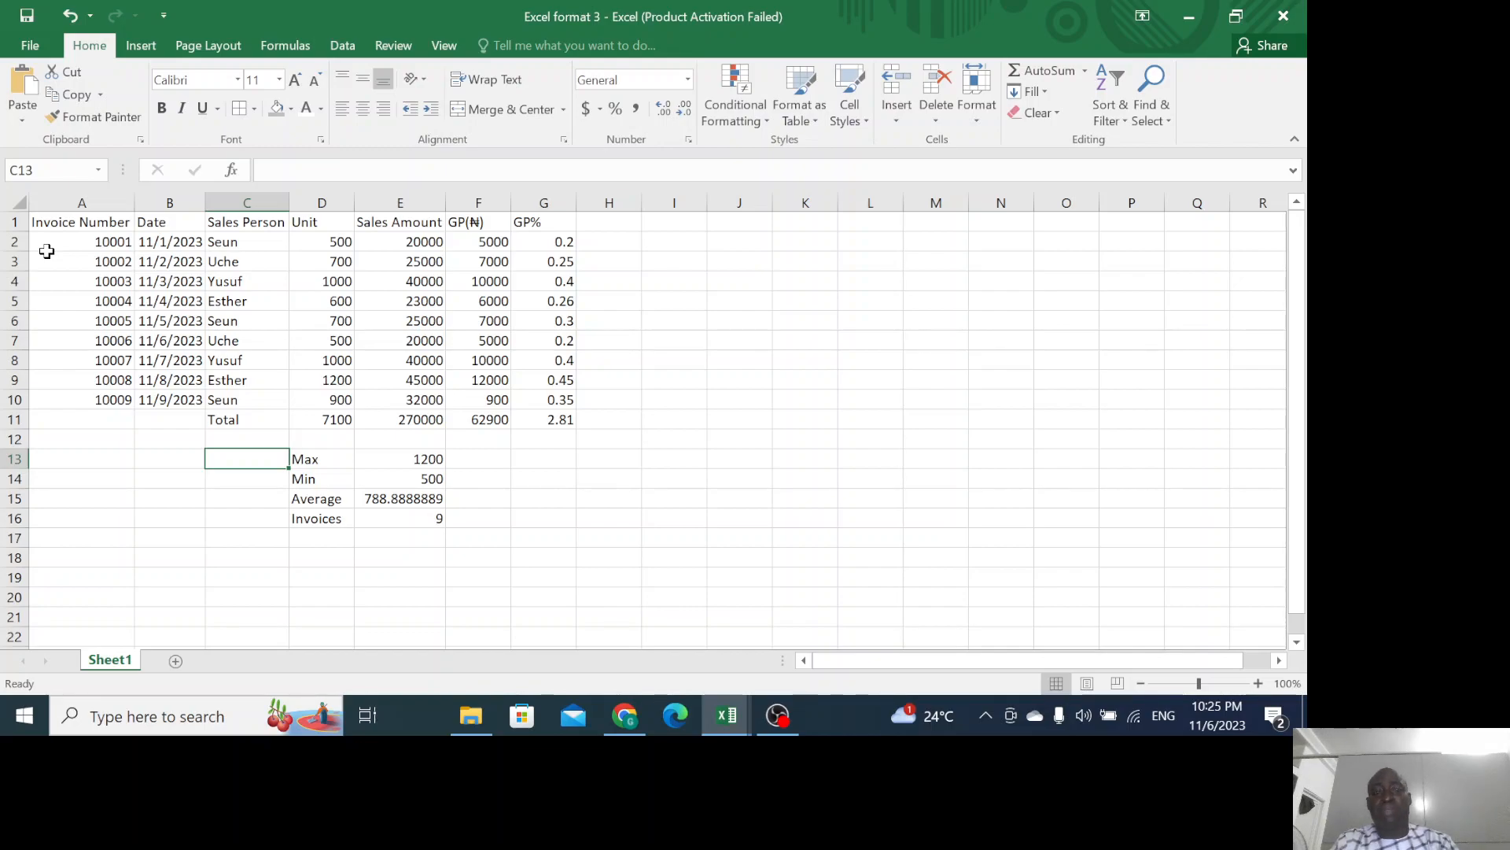
Change the header in D1 to "Unit Sold" and auto-fit the width of column D.
left_click(323, 227)
double_click(323, 227)
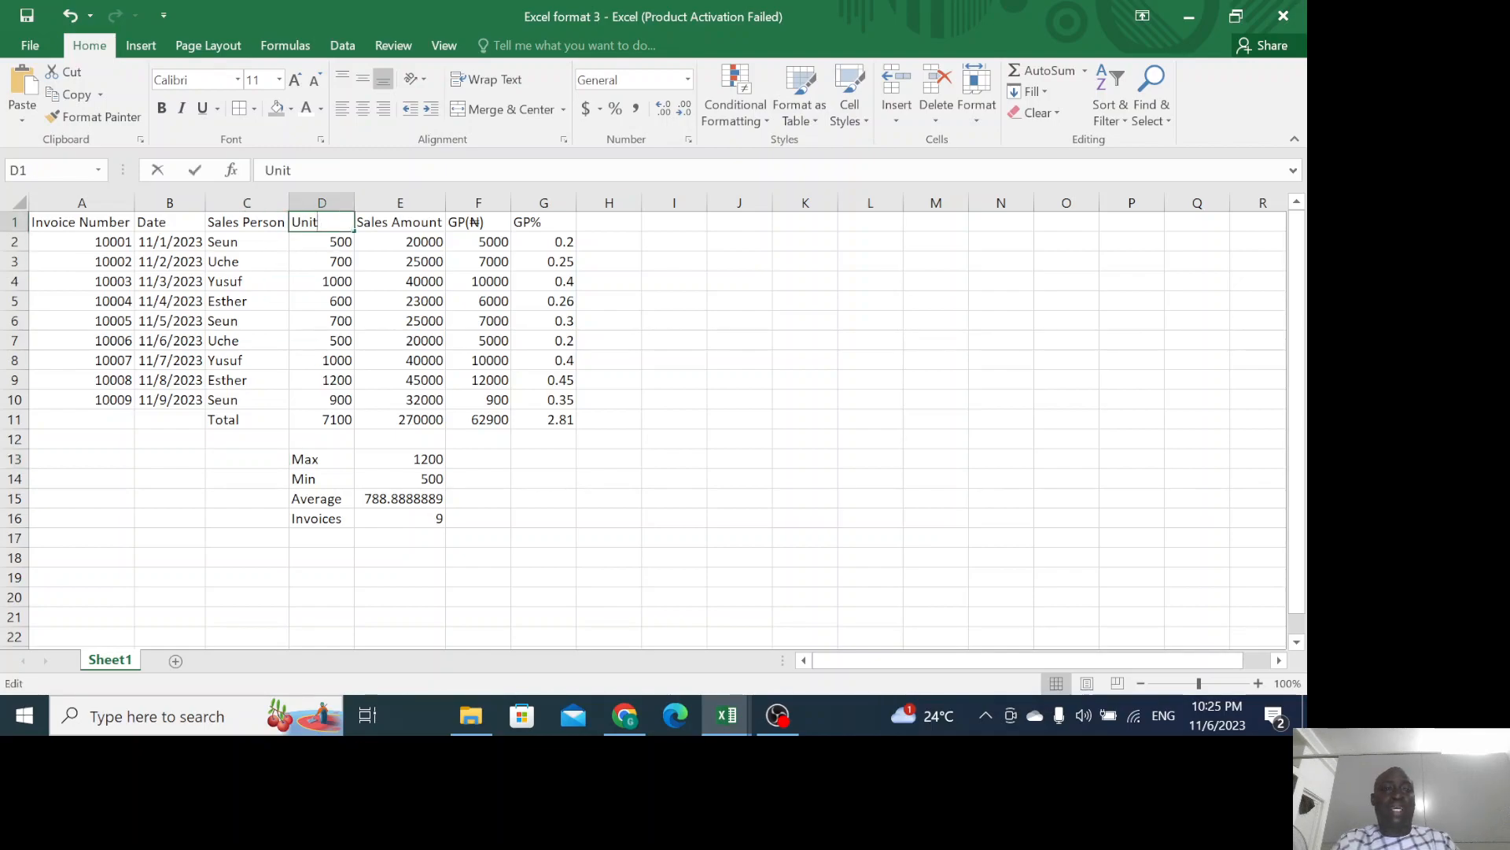
type("sAL")
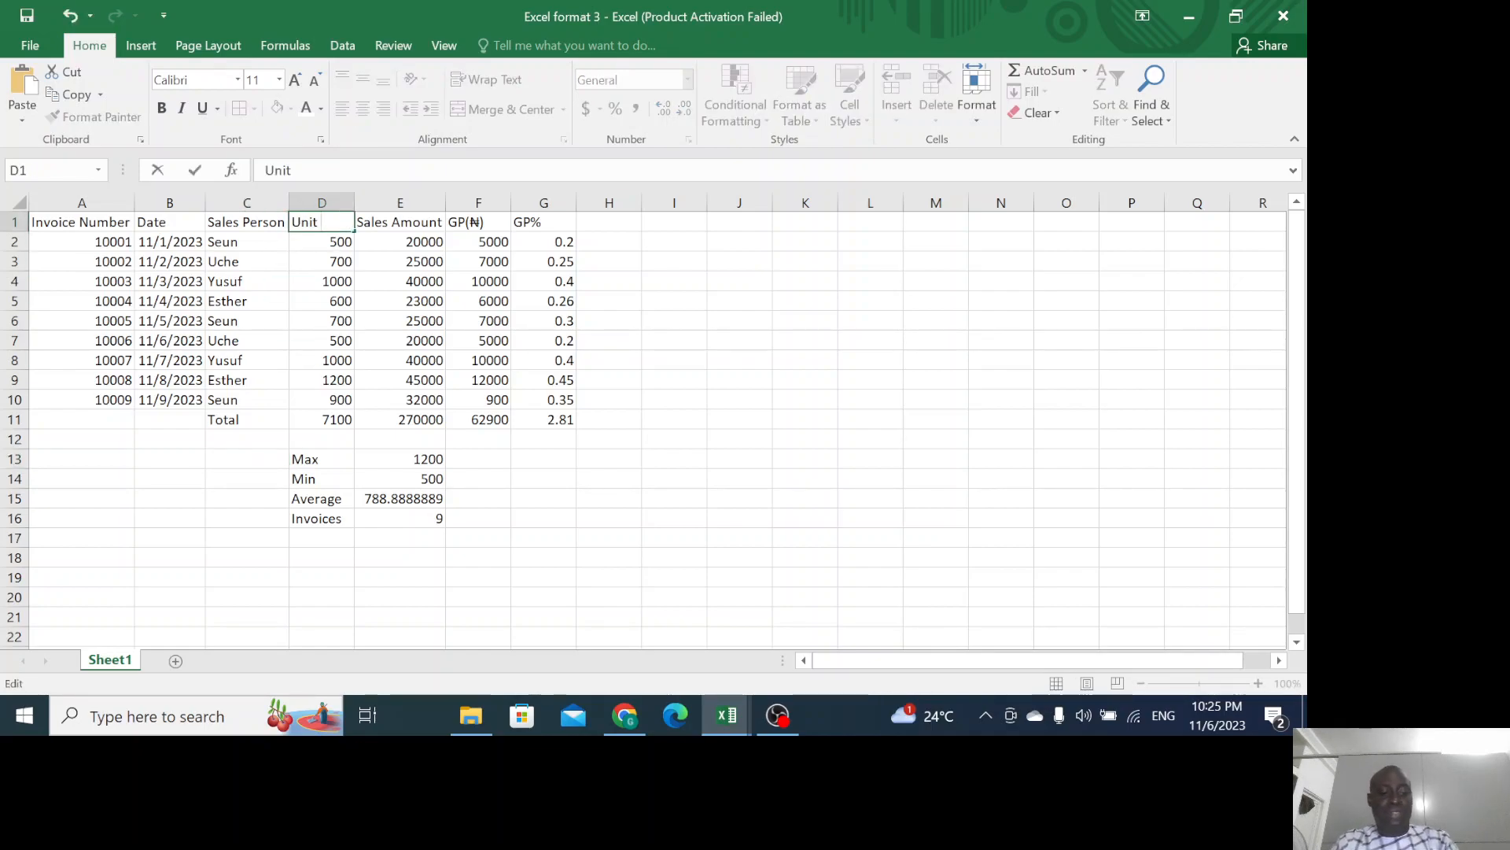
type("ES")
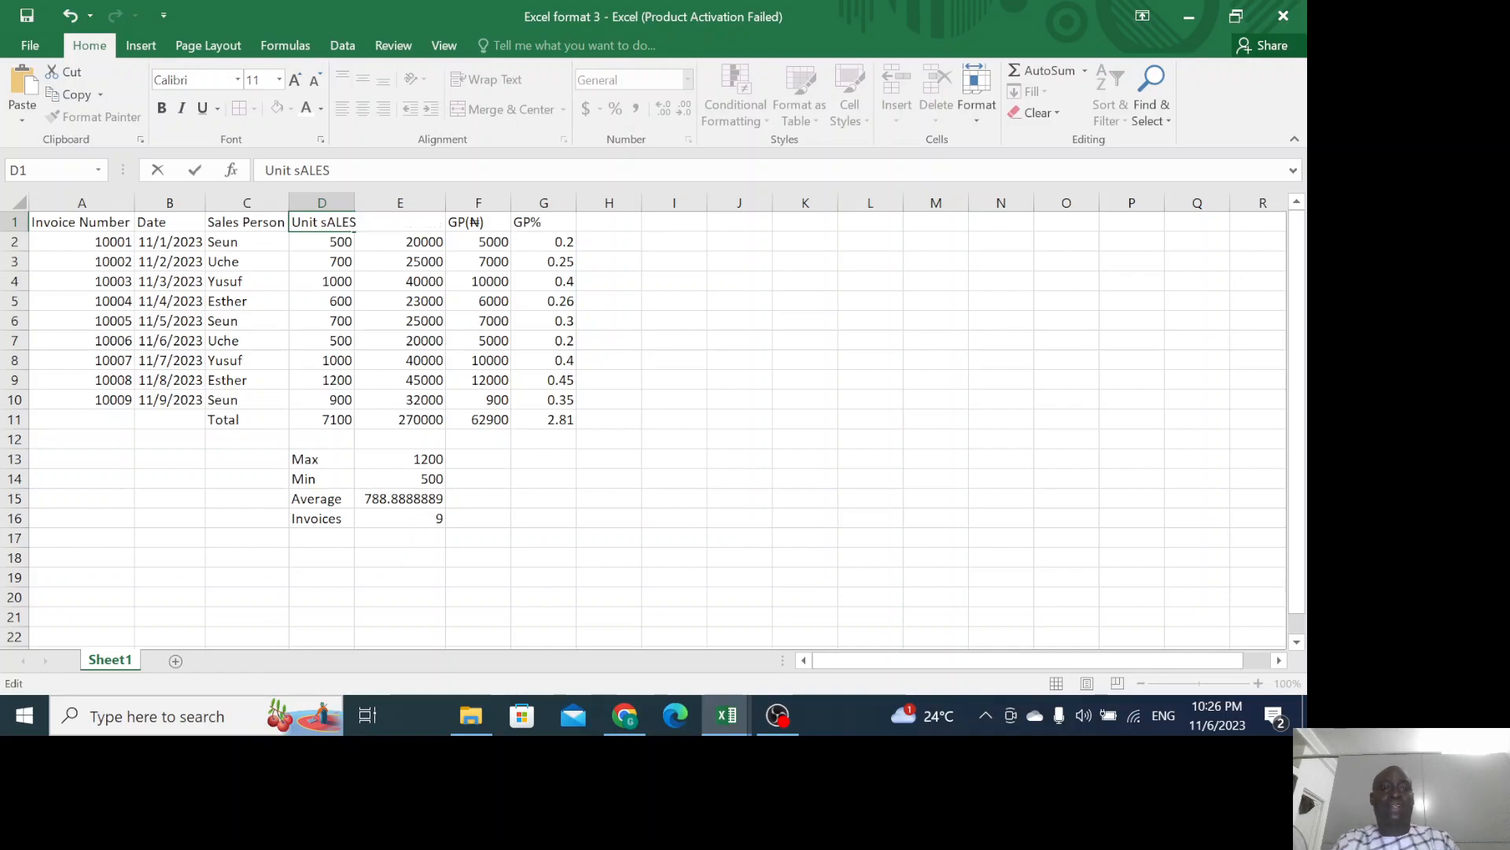
key("BackSpace")
key("BackSpace")
key("BackSpace")
key("BackSpace")
key("BackSpace")
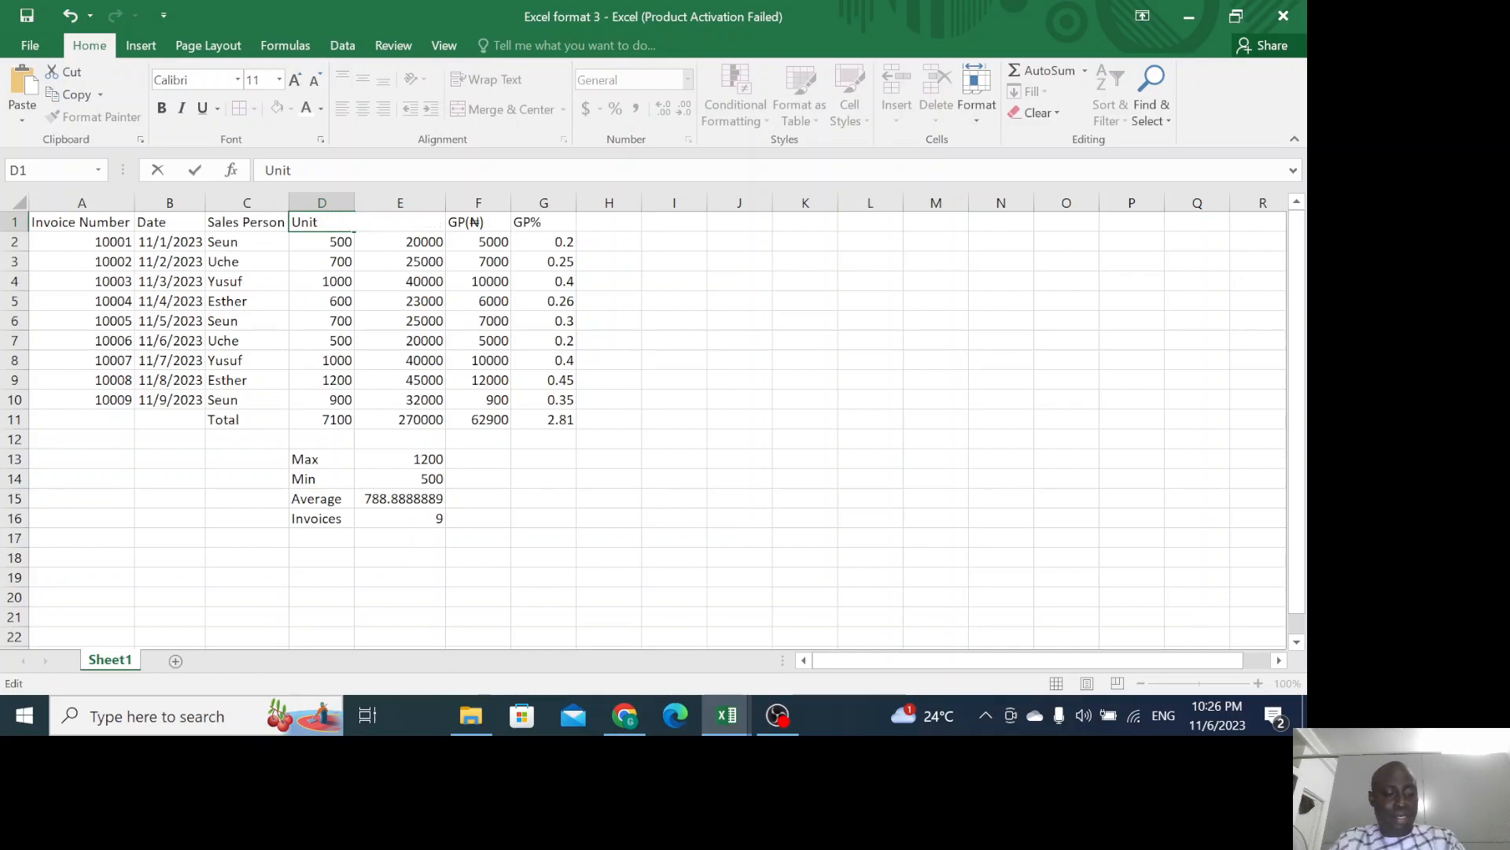
type("Sales")
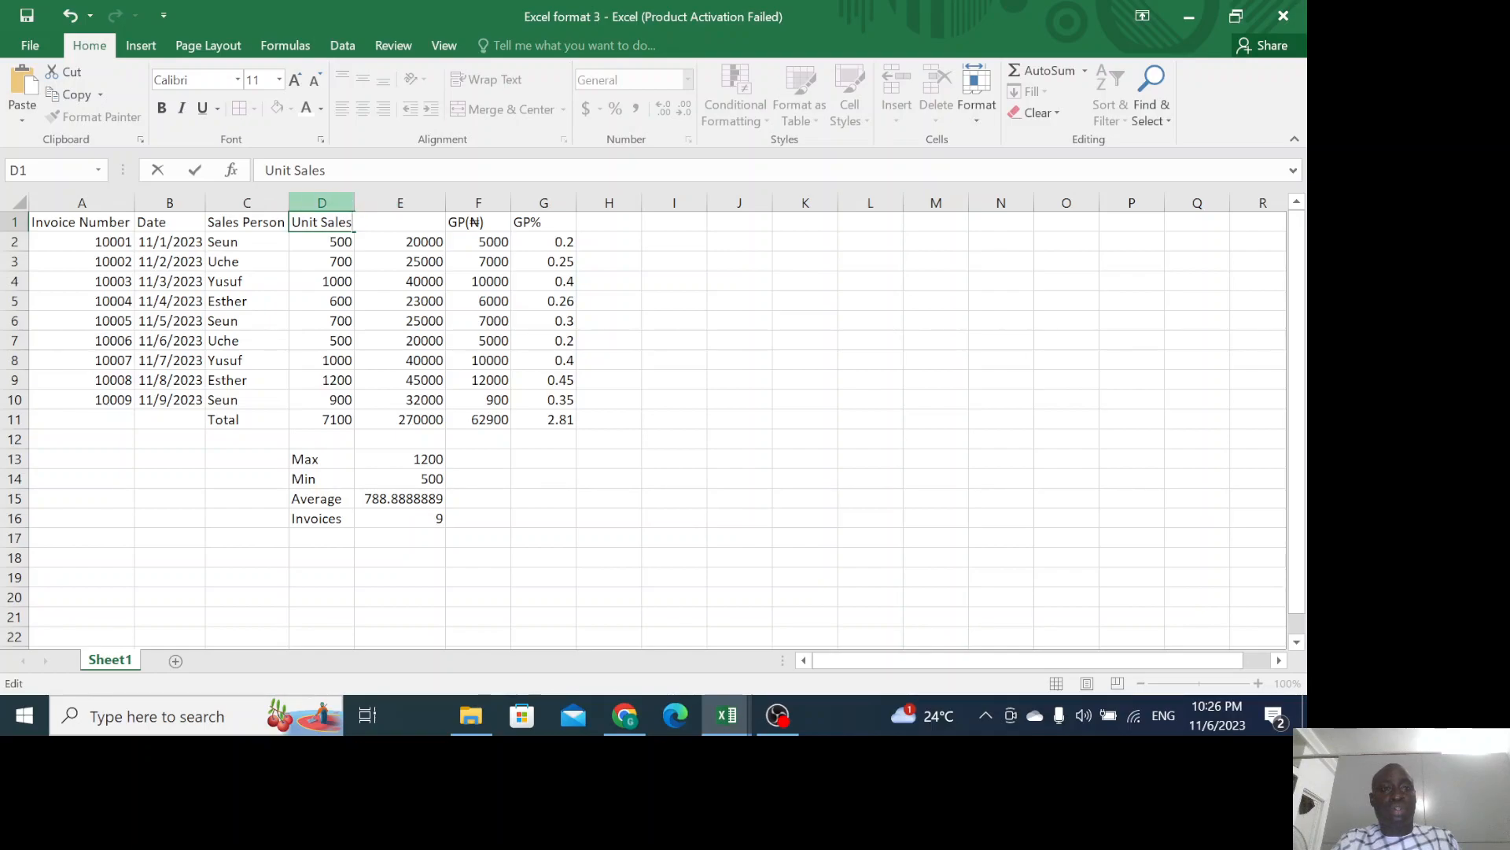
key("BackSpace")
key("BackSpace")
key("BackSpace")
key("BackSpace")
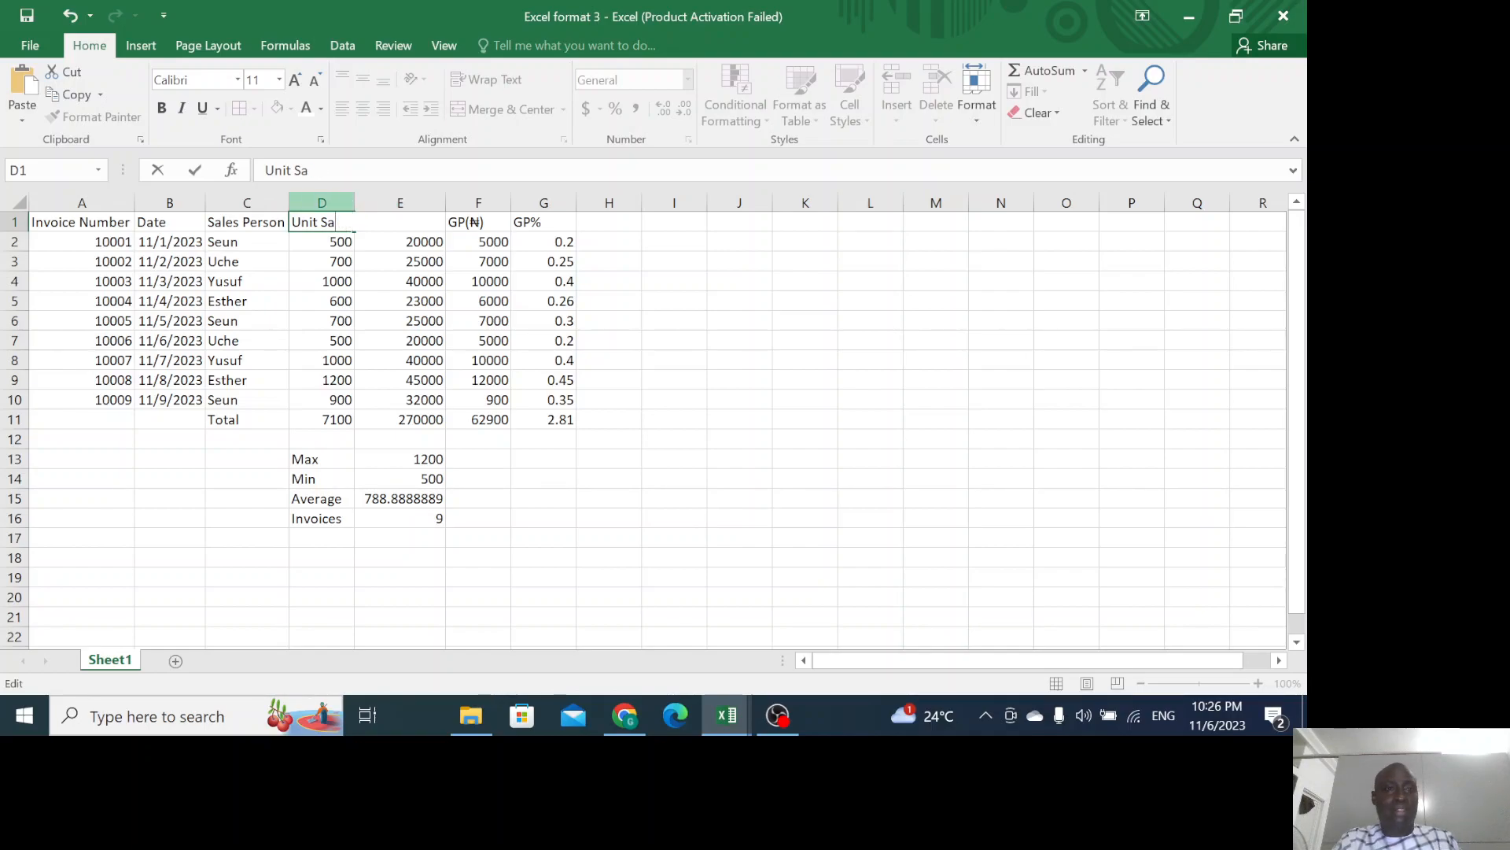
type("old")
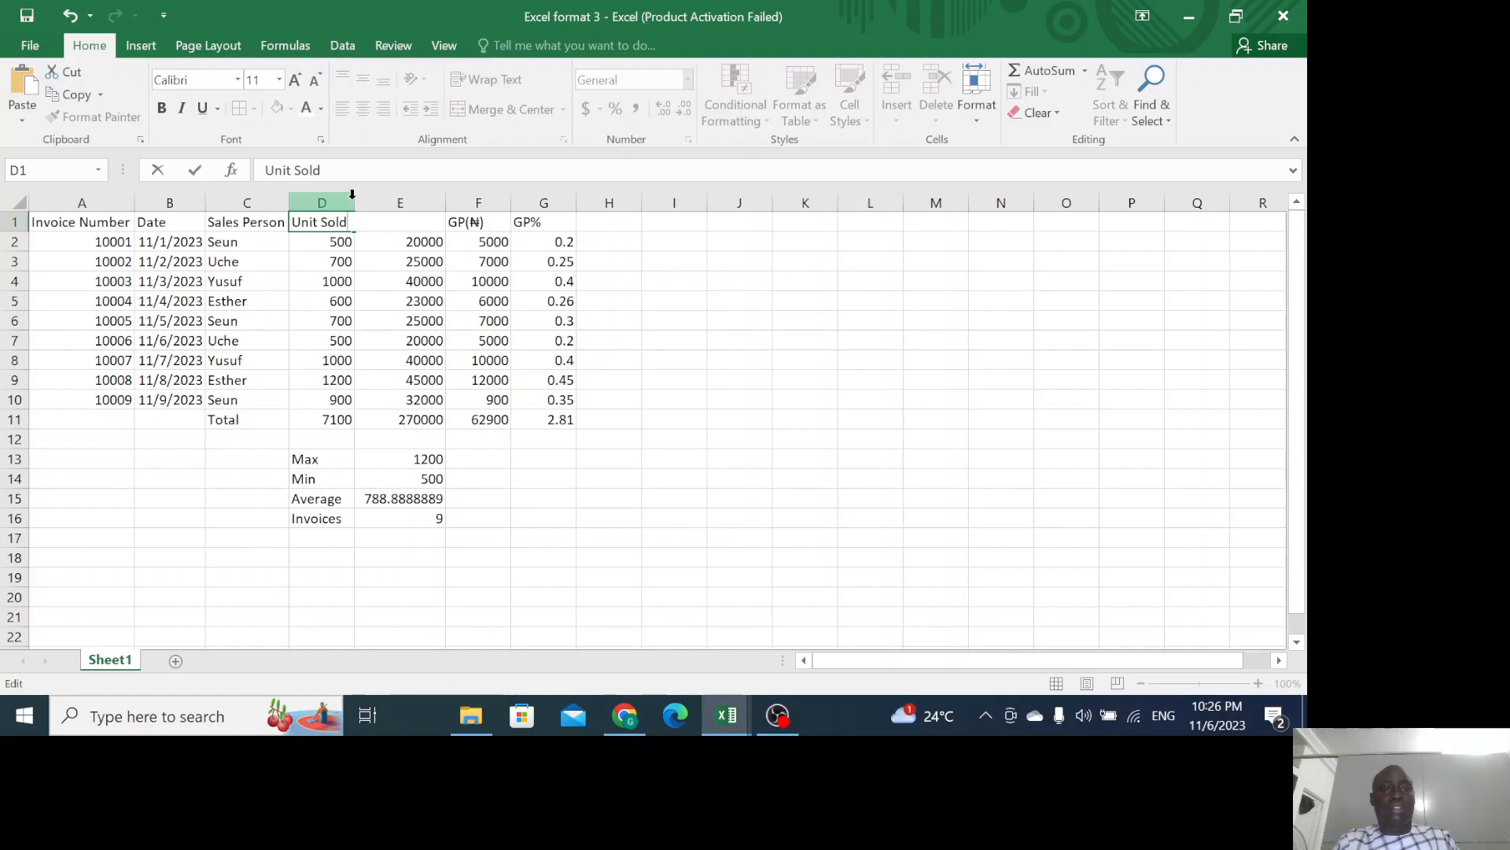
left_click(313, 320)
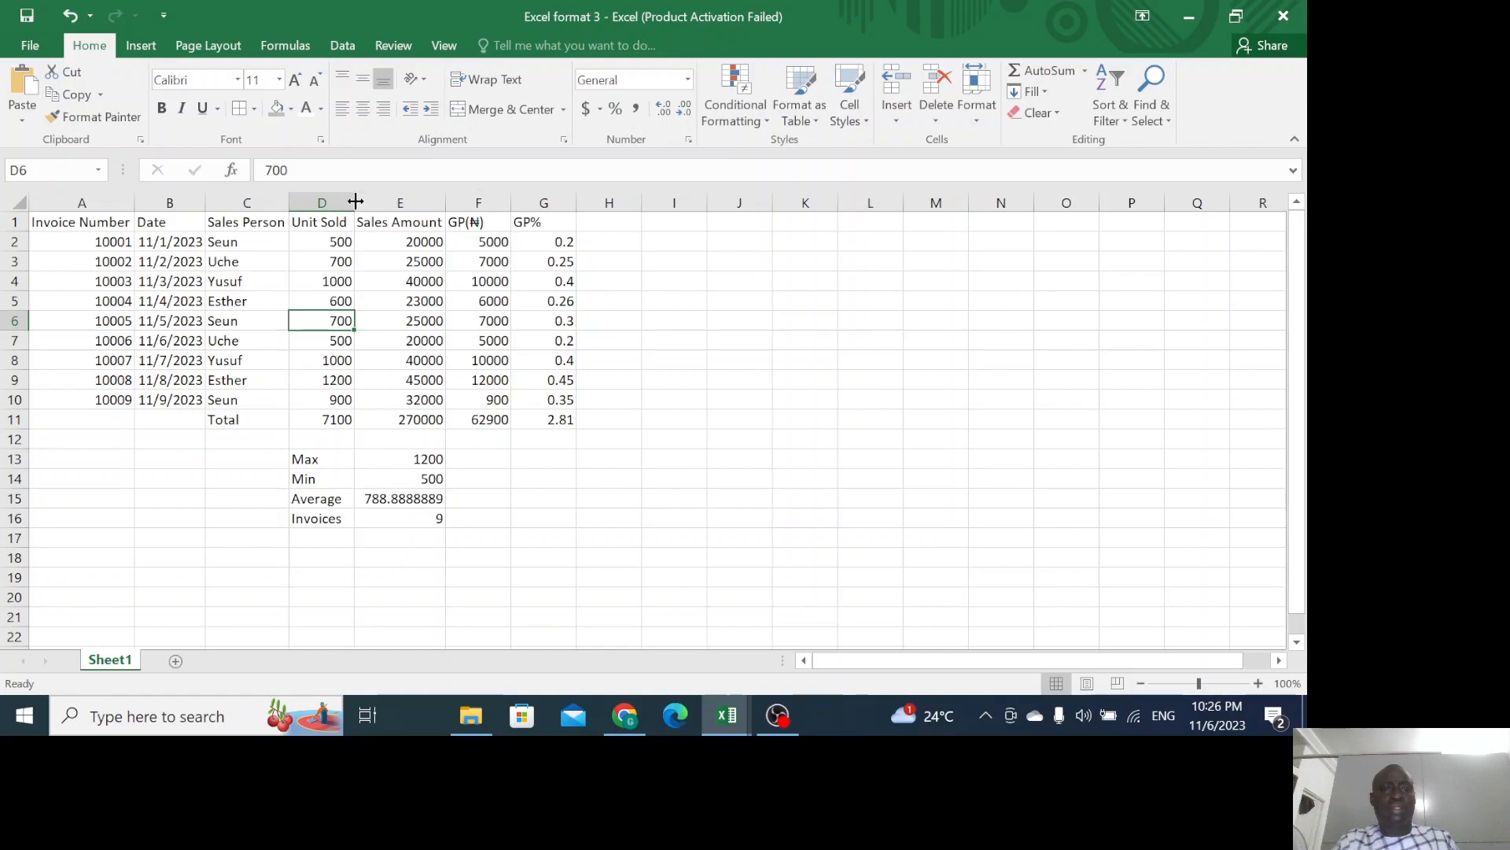
double_click(355, 201)
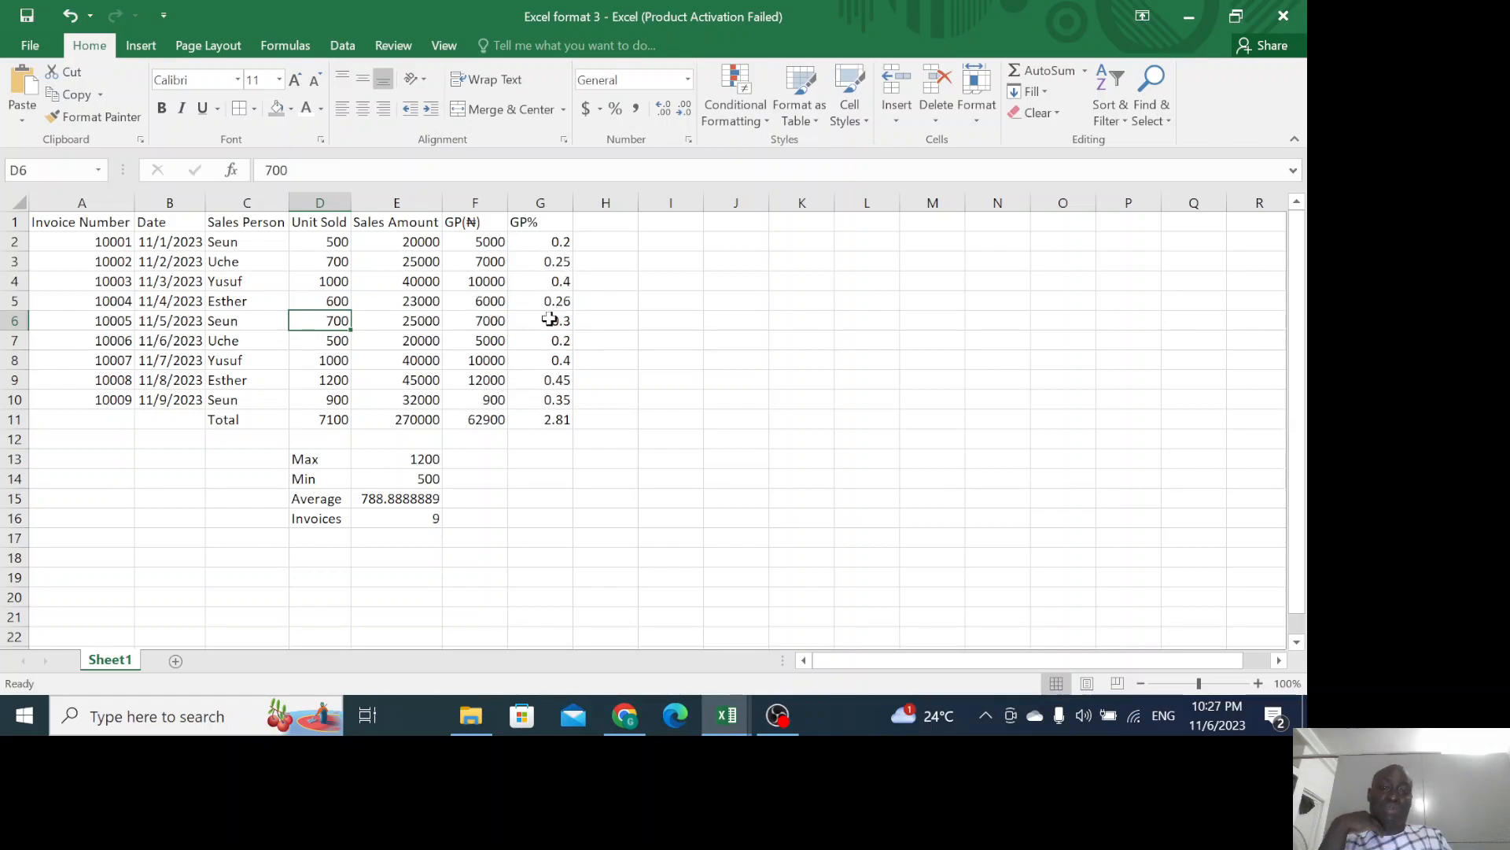
left_click(556, 423)
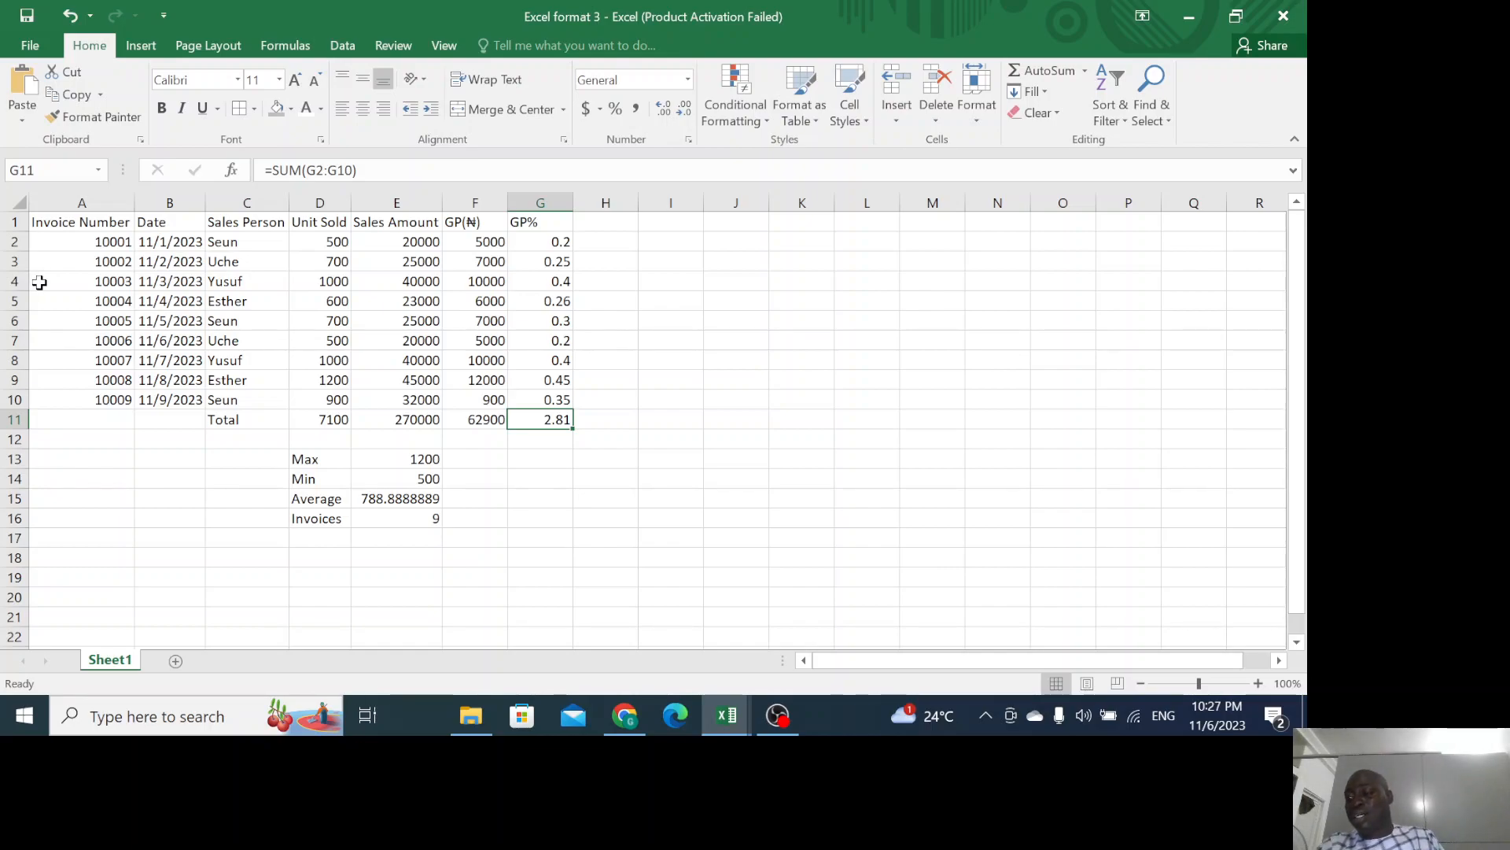
right_click(11, 222)
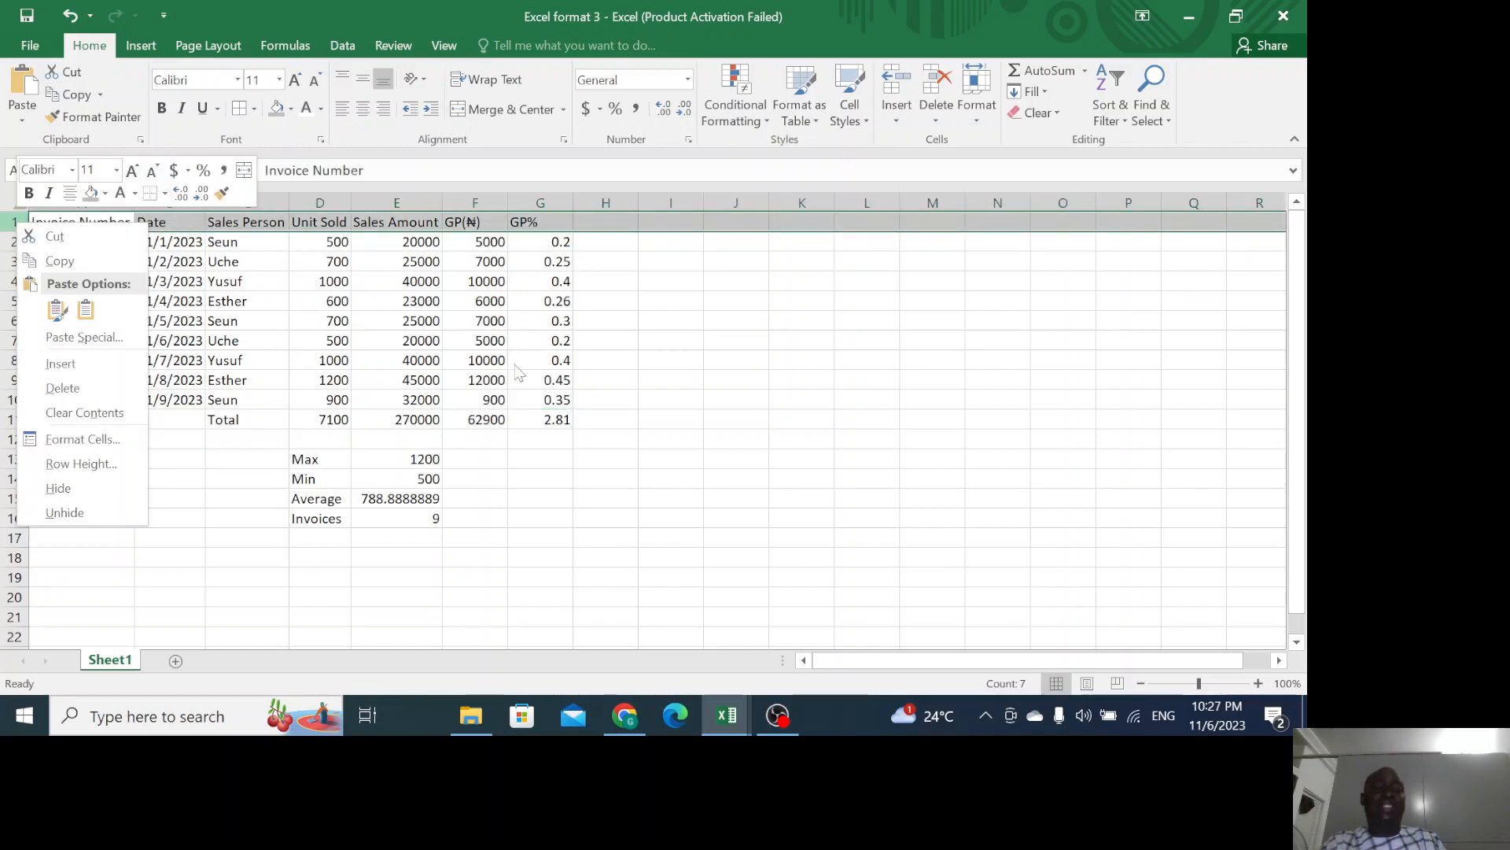
key("Escape")
left_click(183, 356)
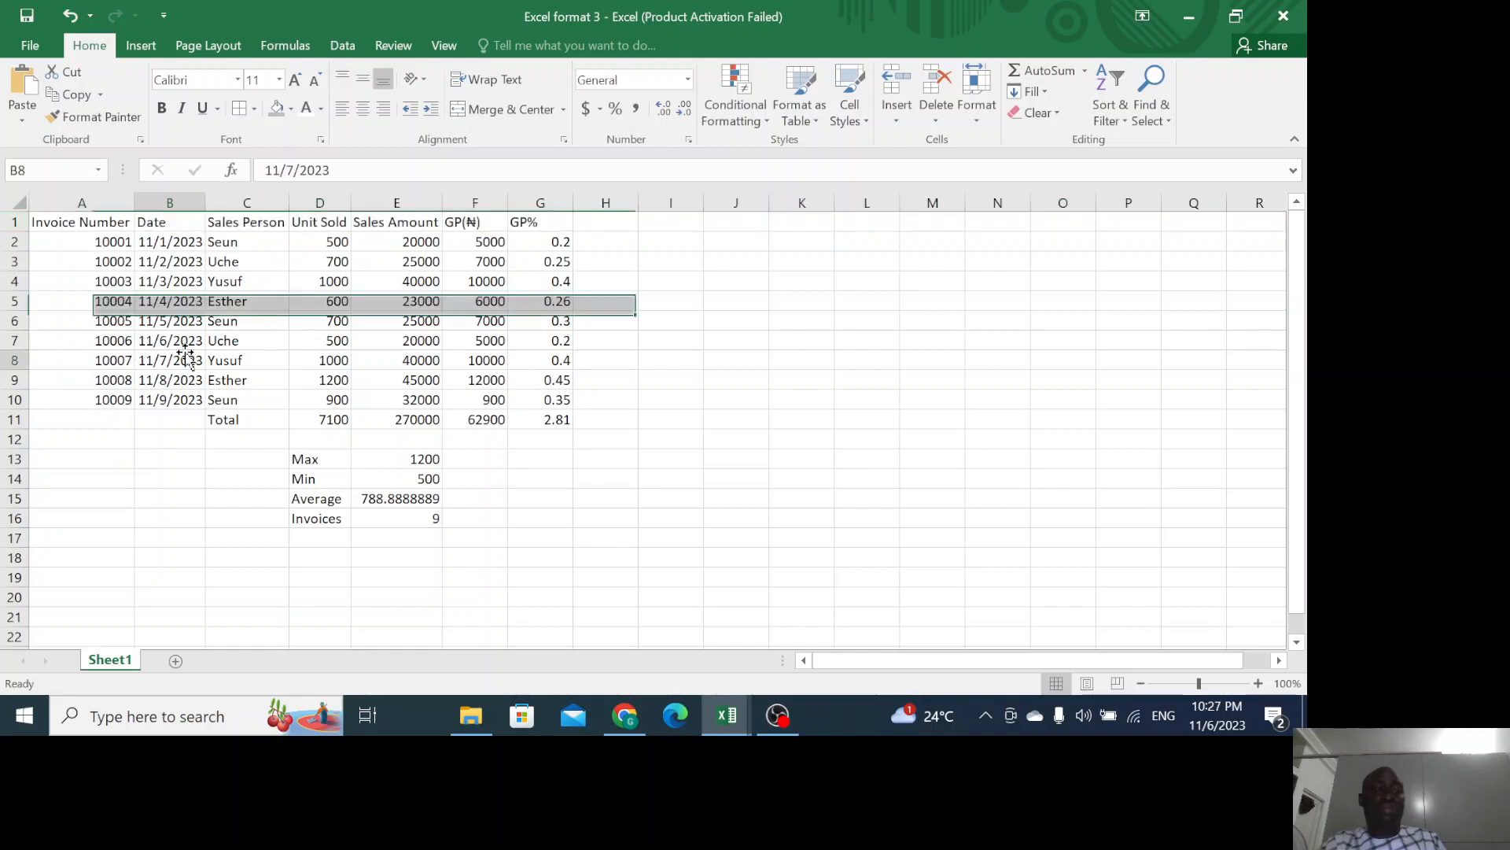
Insert a blank row above the header row of the invoice sales table.
left_click(8, 224)
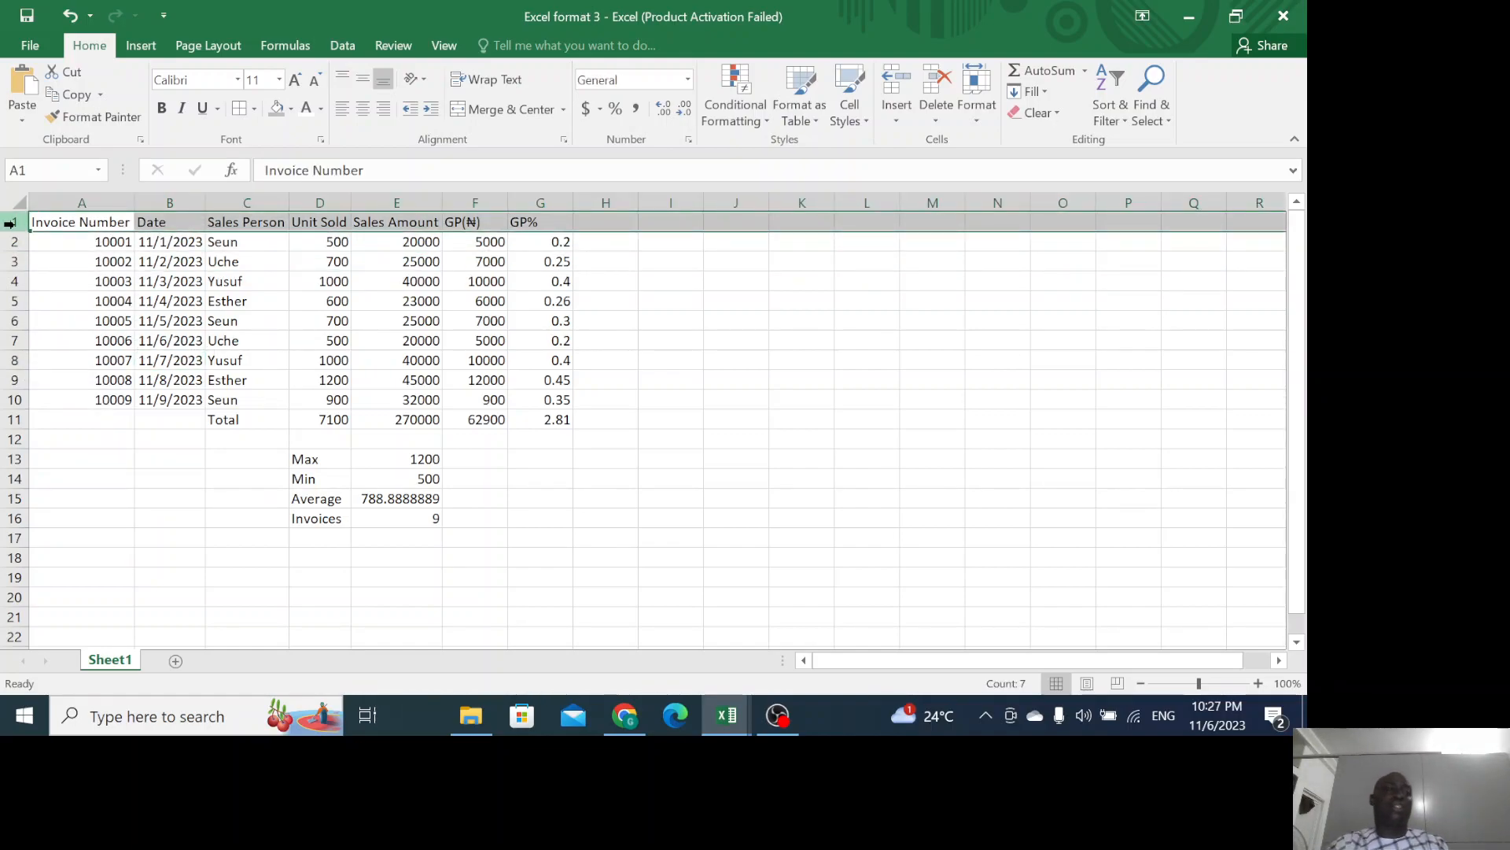
right_click(9, 223)
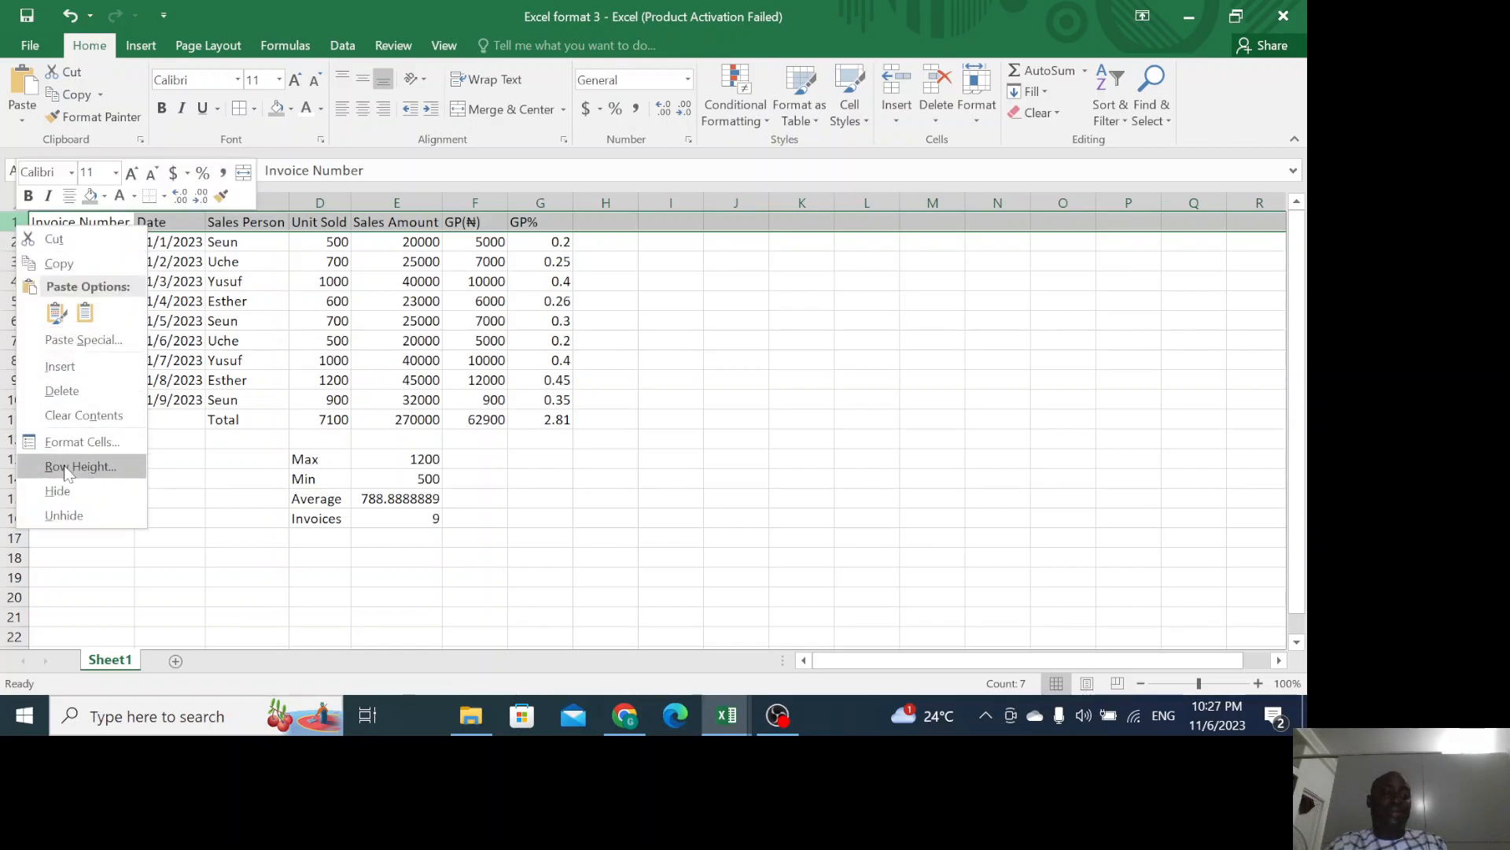
left_click(58, 365)
Enter the title "Nov 2023 Tebricom Sales Report" in cell A1.
left_click(93, 222)
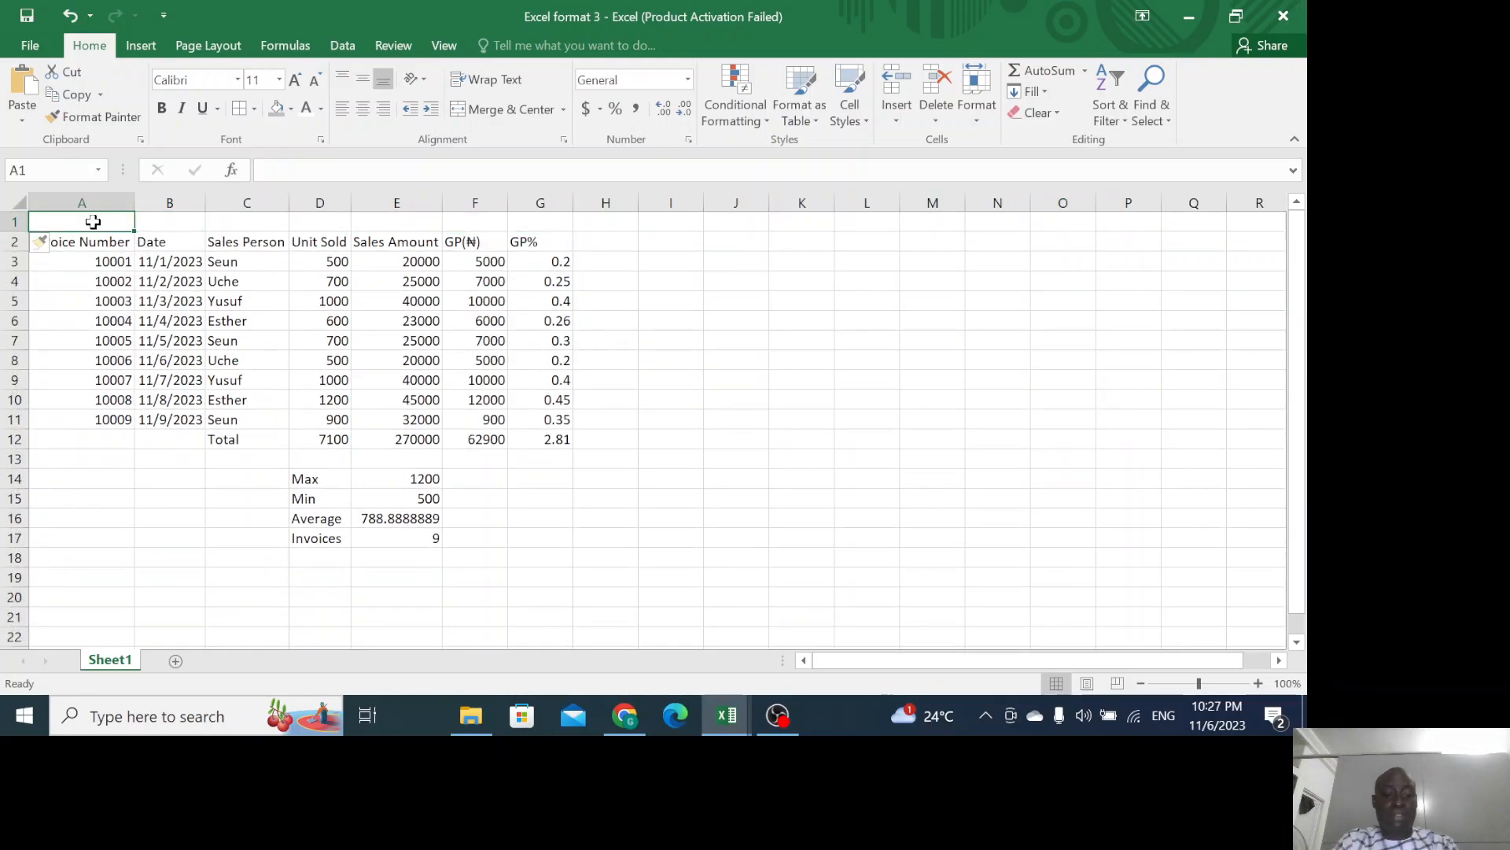
type("N")
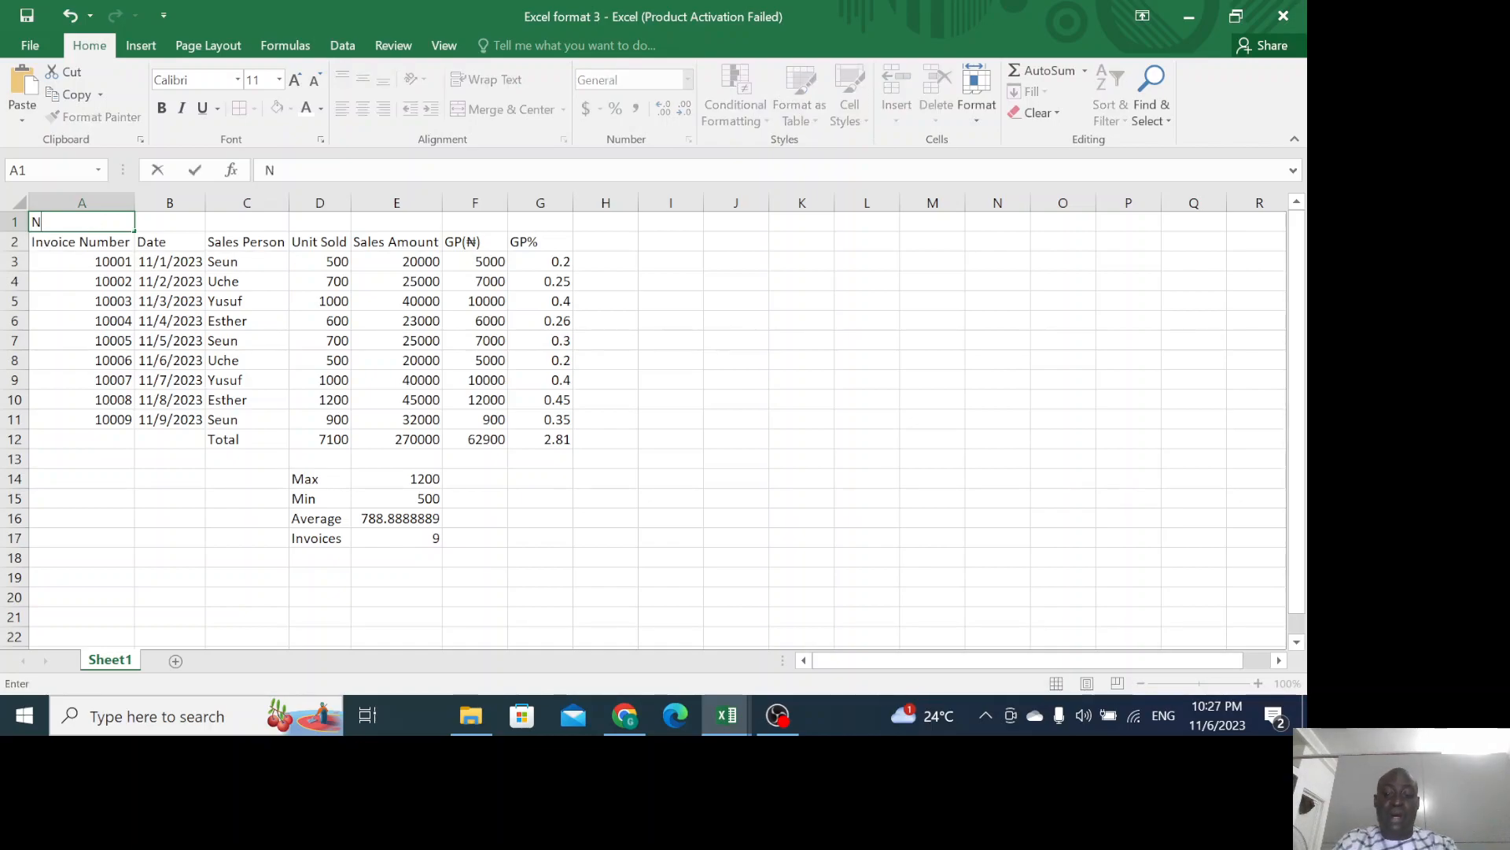
type("ov ")
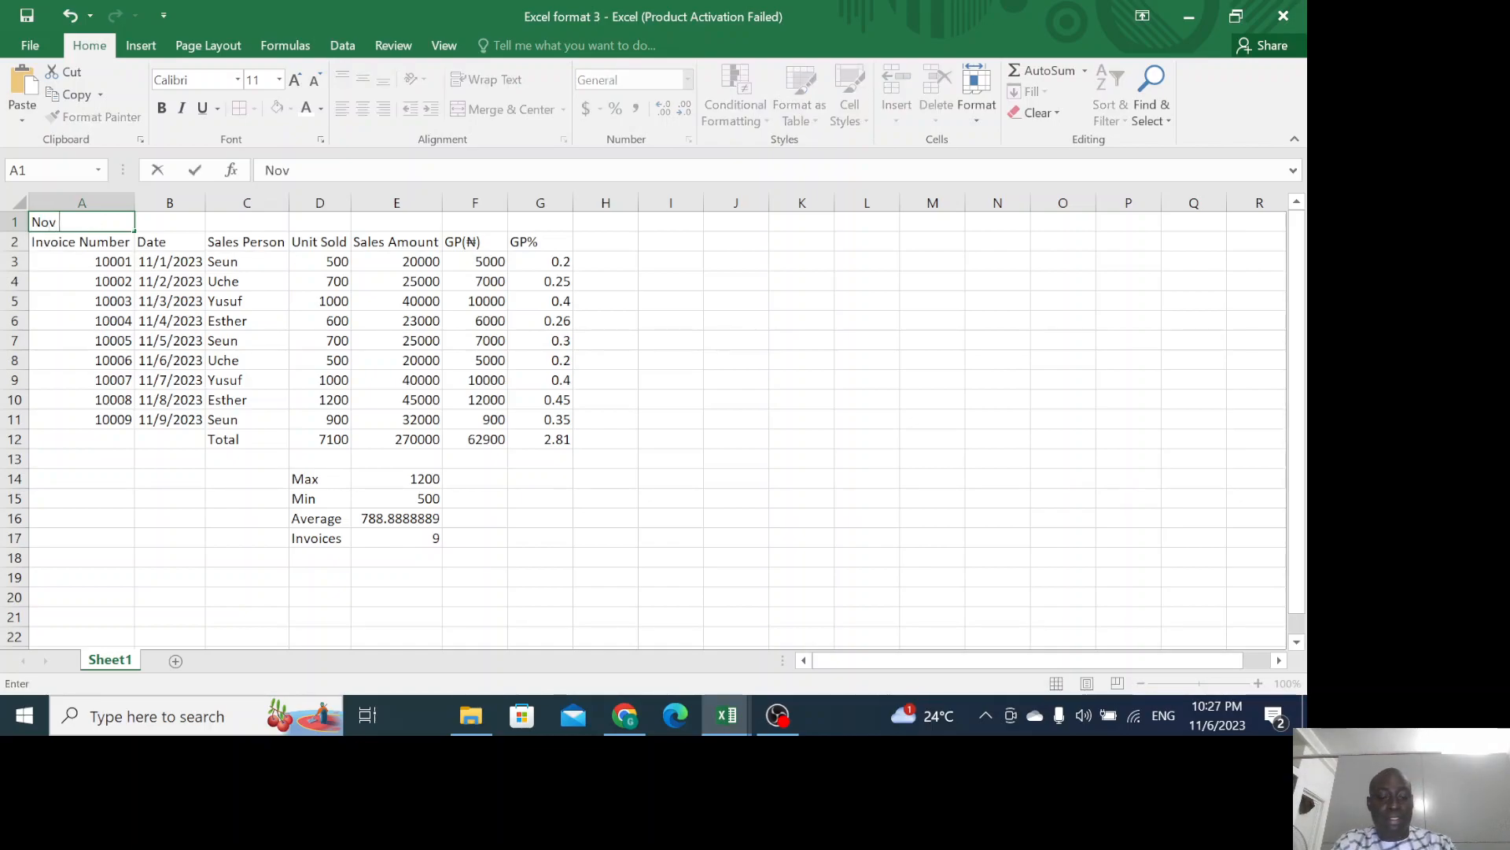
type("2023")
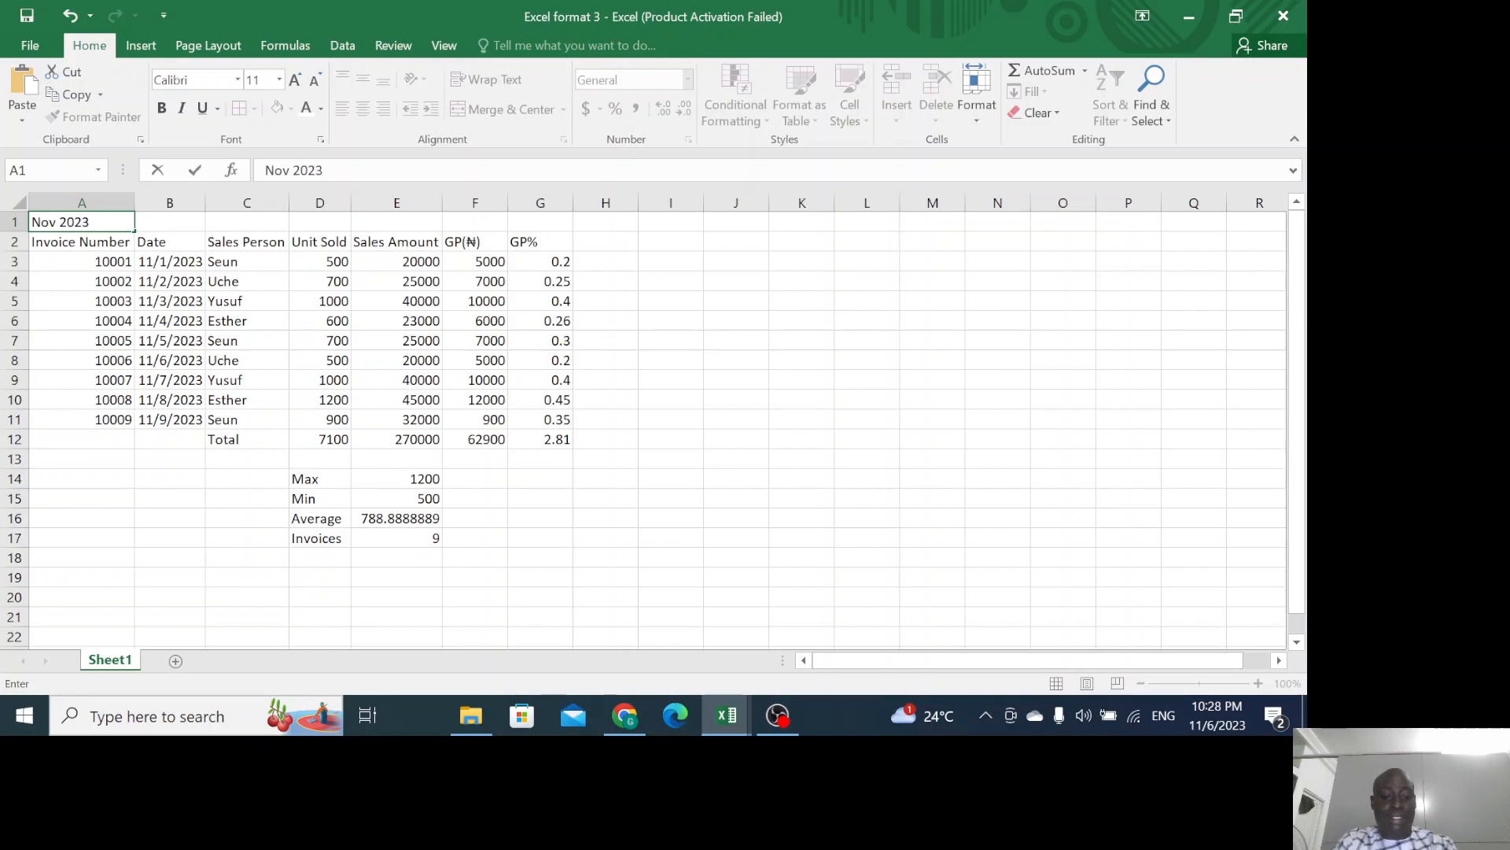
type("Tebri")
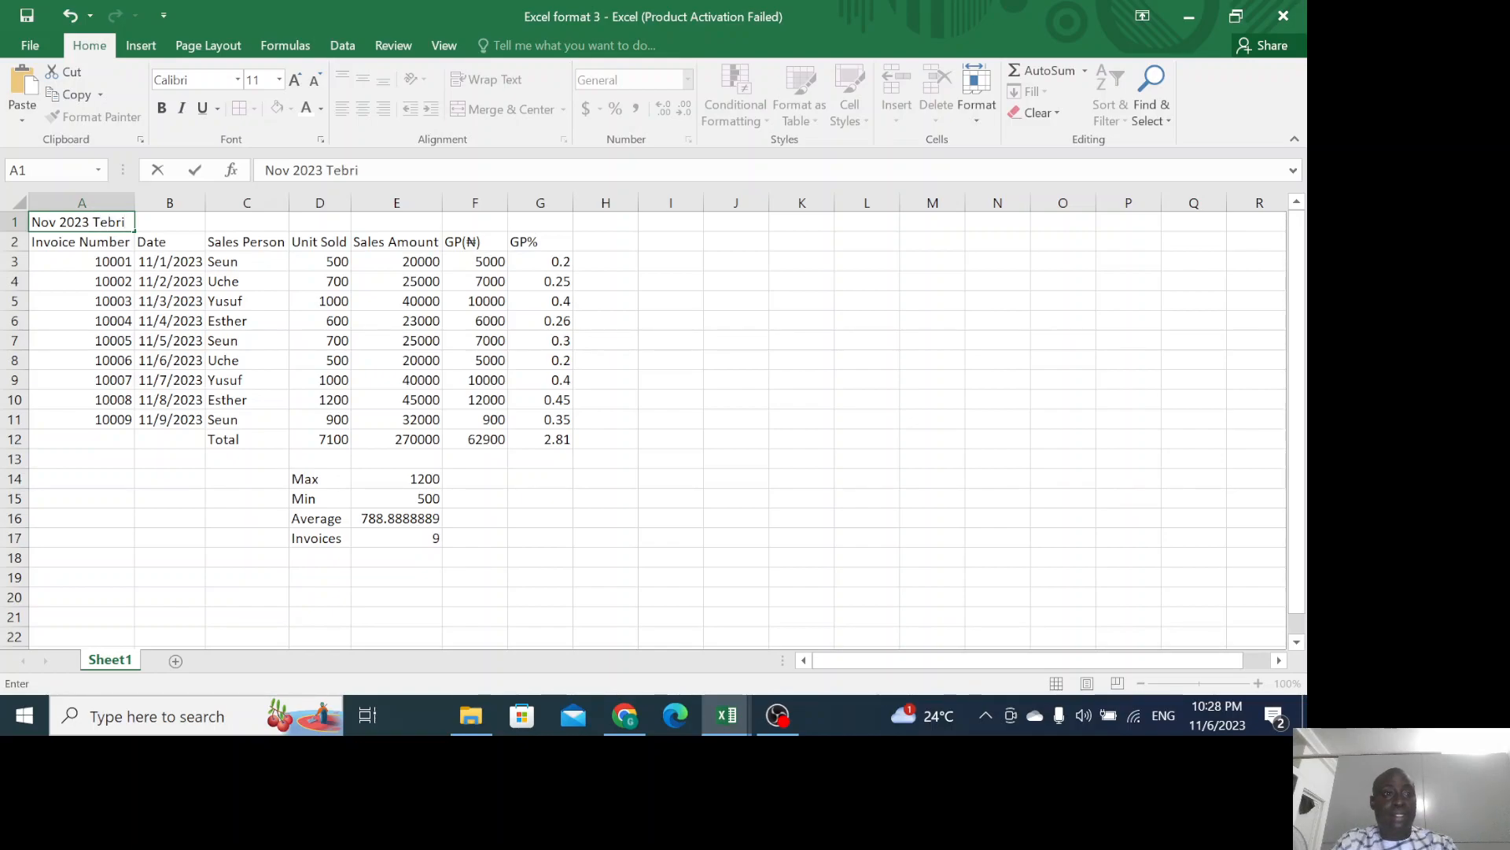
type("com Sa")
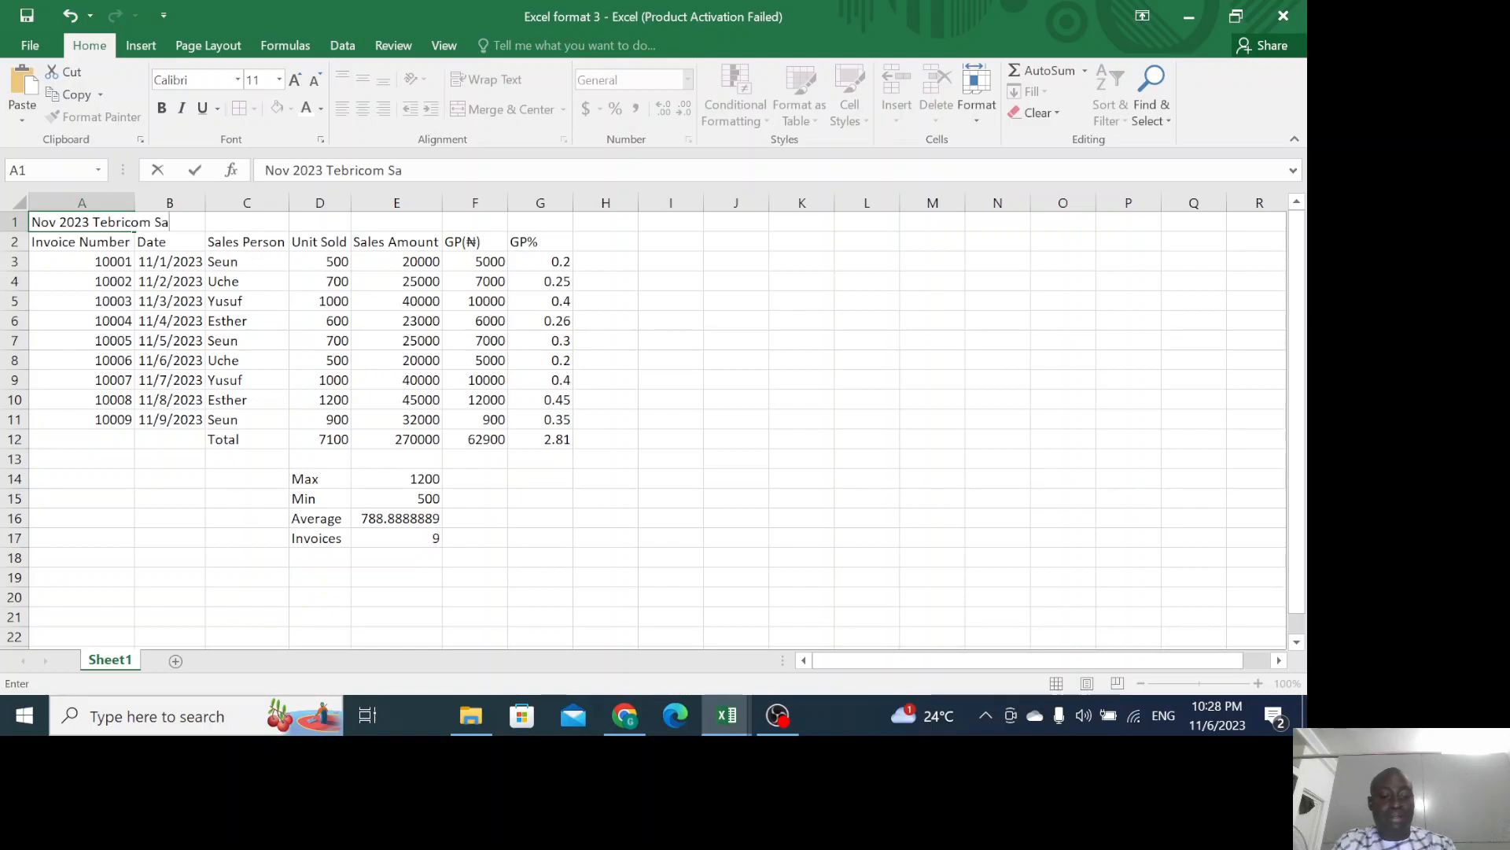
type("les Report")
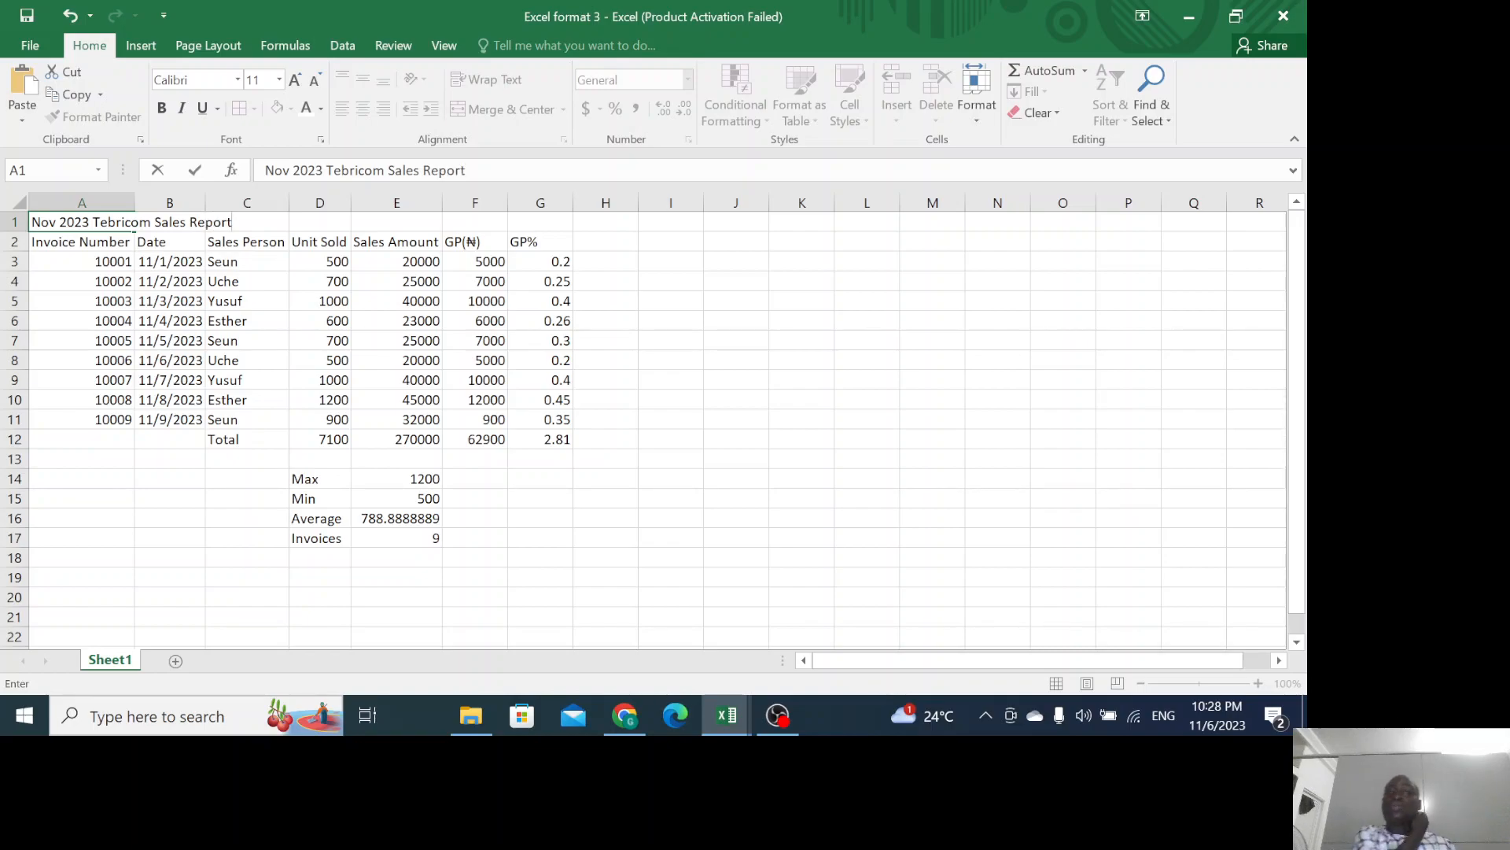
key("F2")
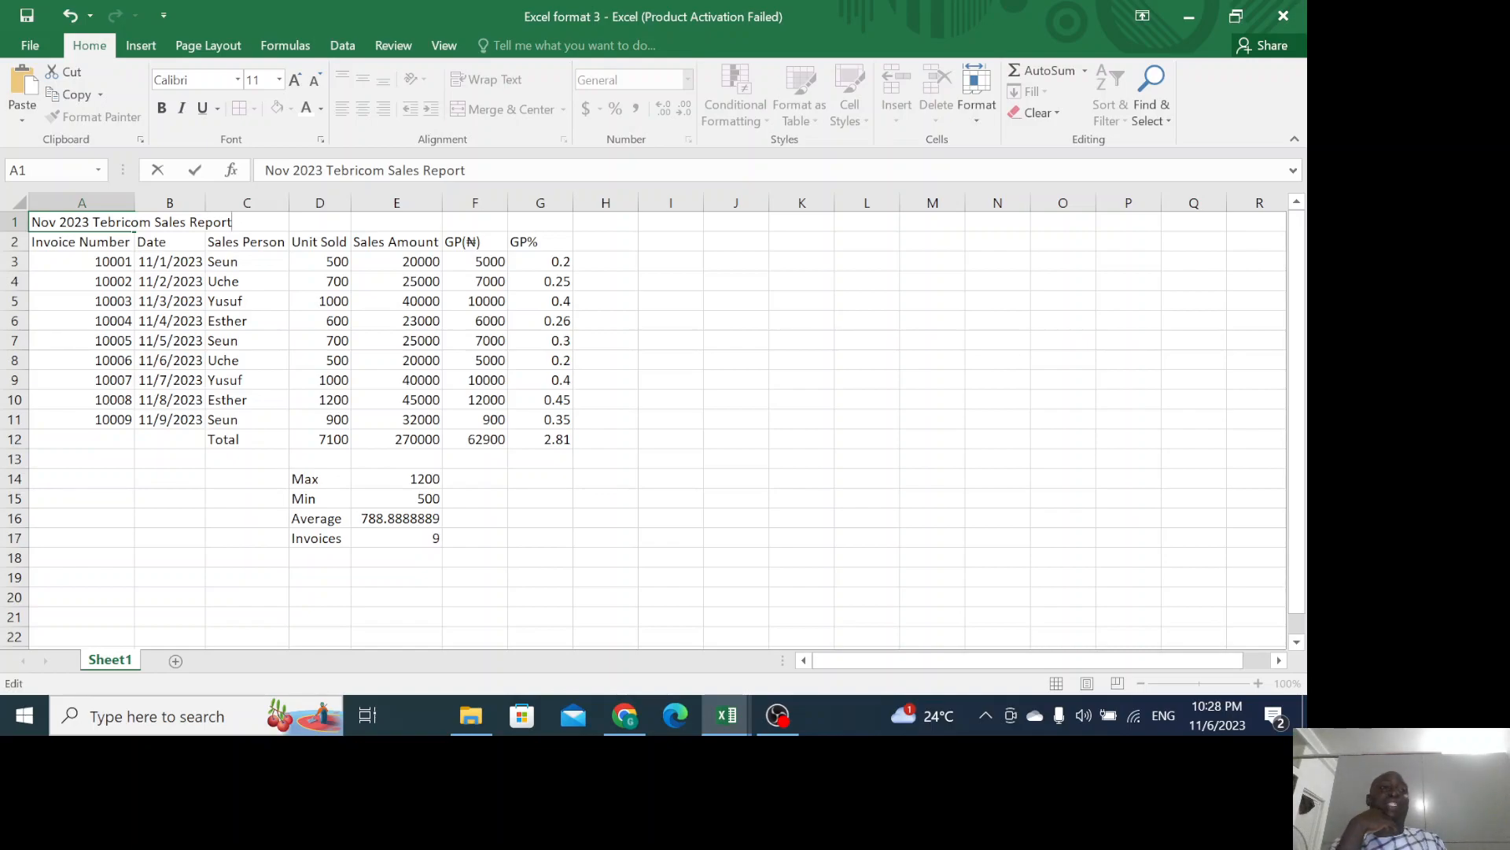
left_click(51, 261)
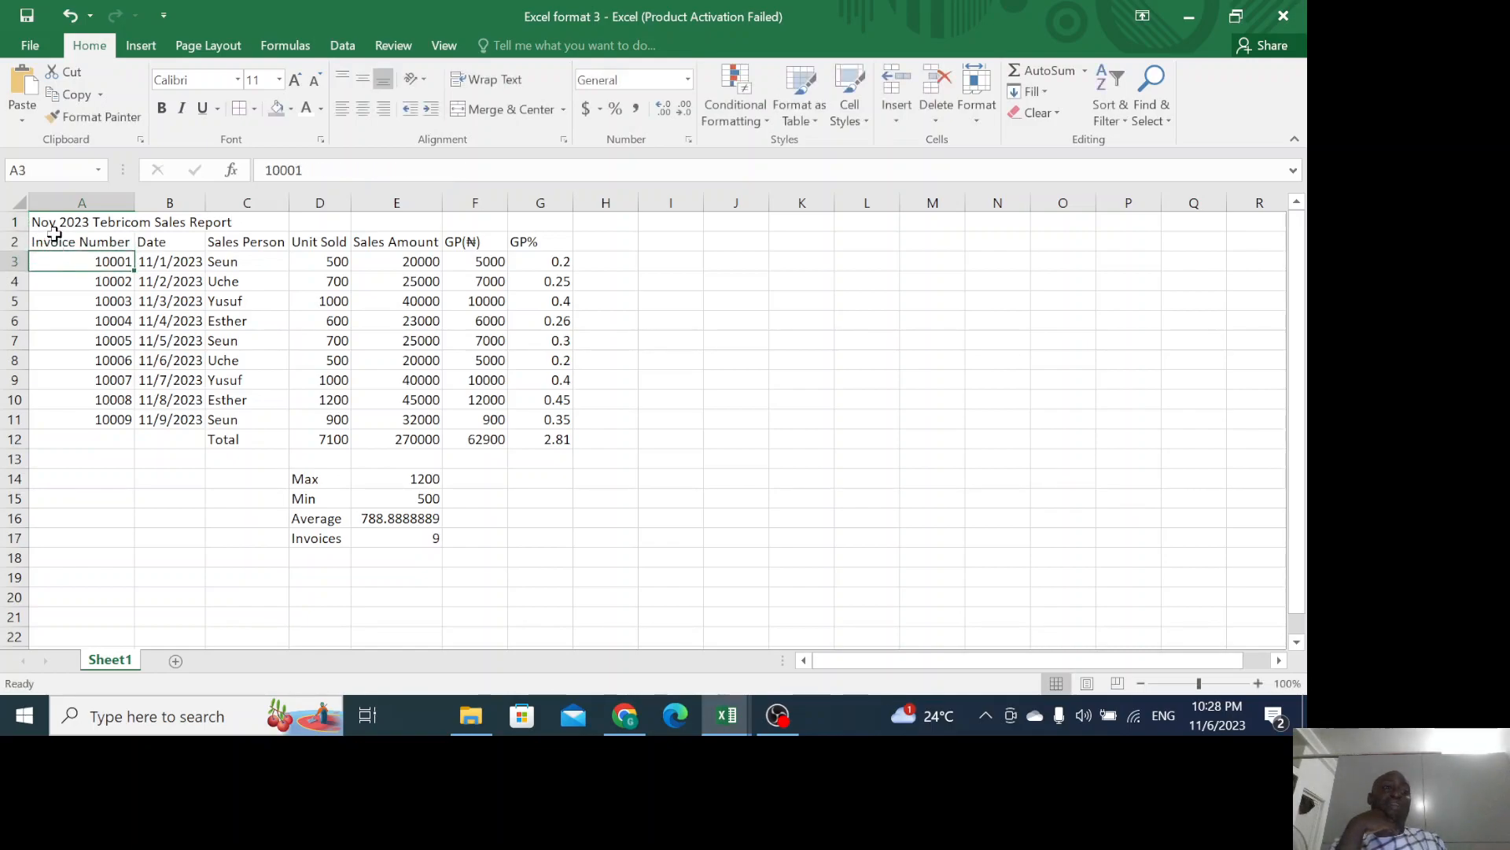
Merge and center the report title across cells A1 to G1.
left_click(51, 221)
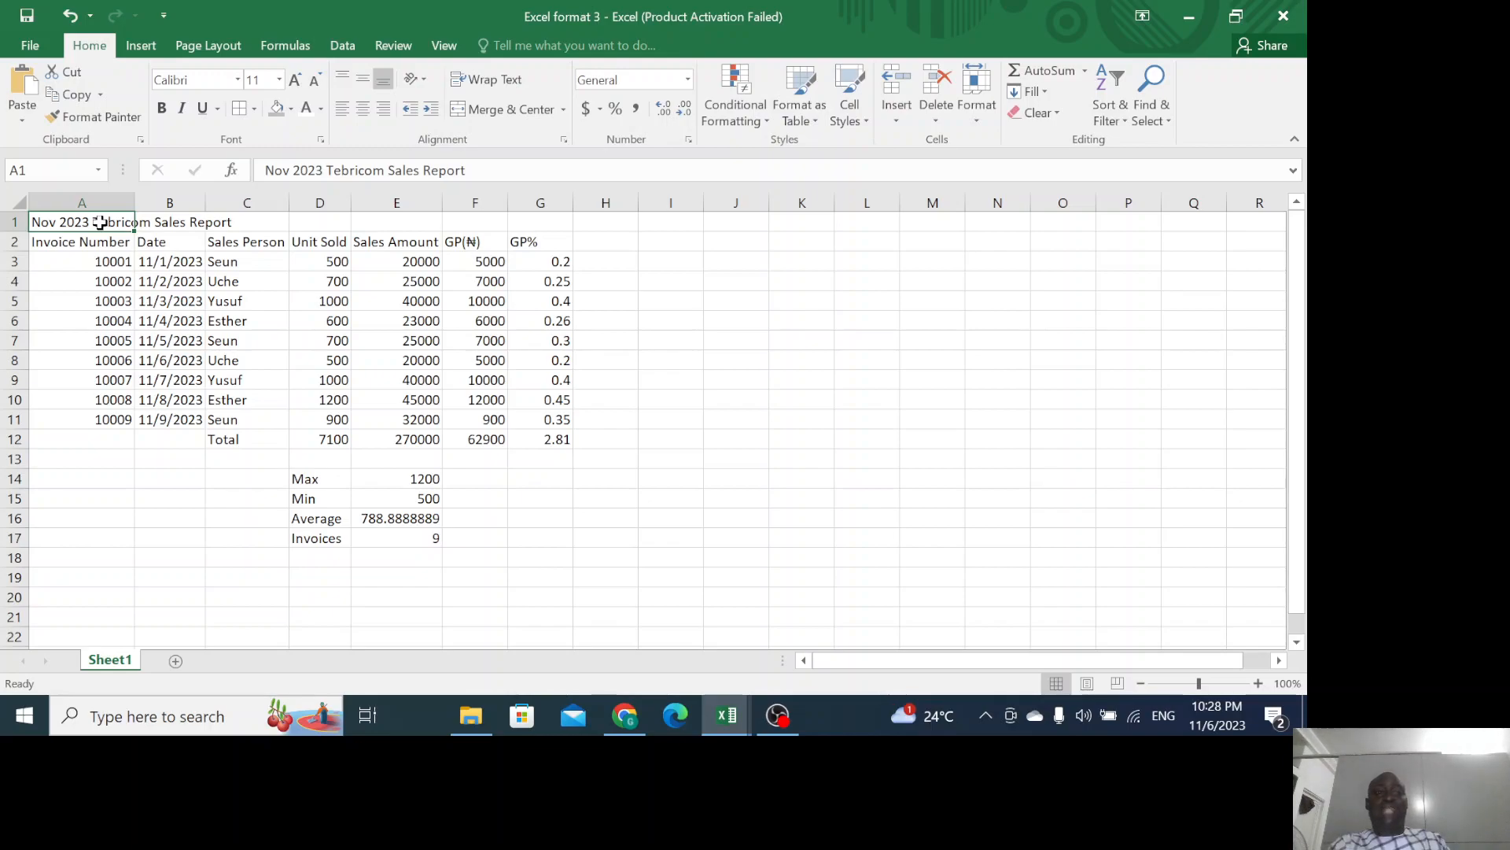
left_click_drag(100, 222, 551, 227)
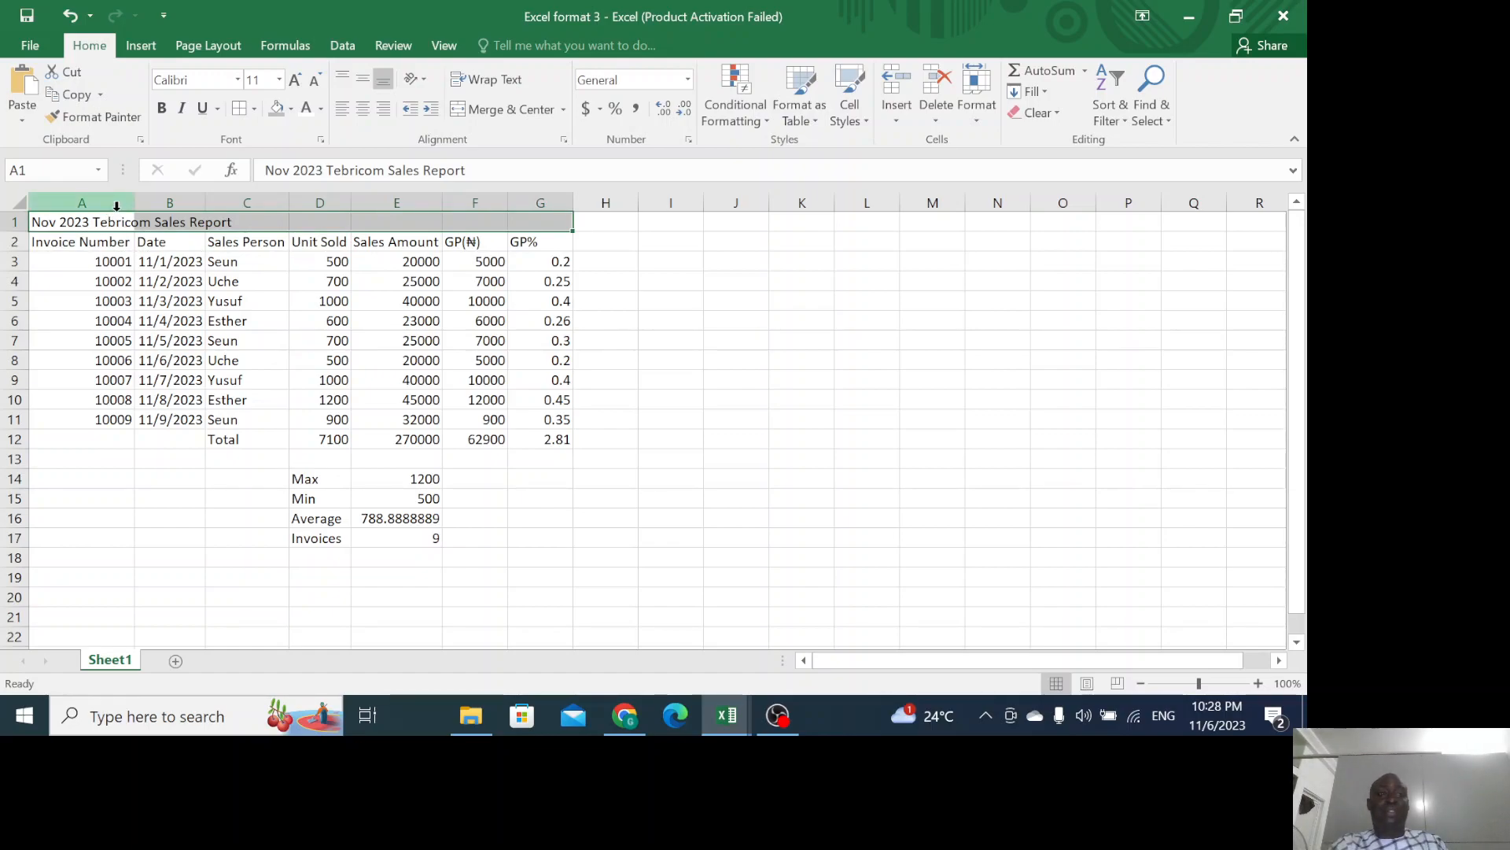
left_click(502, 109)
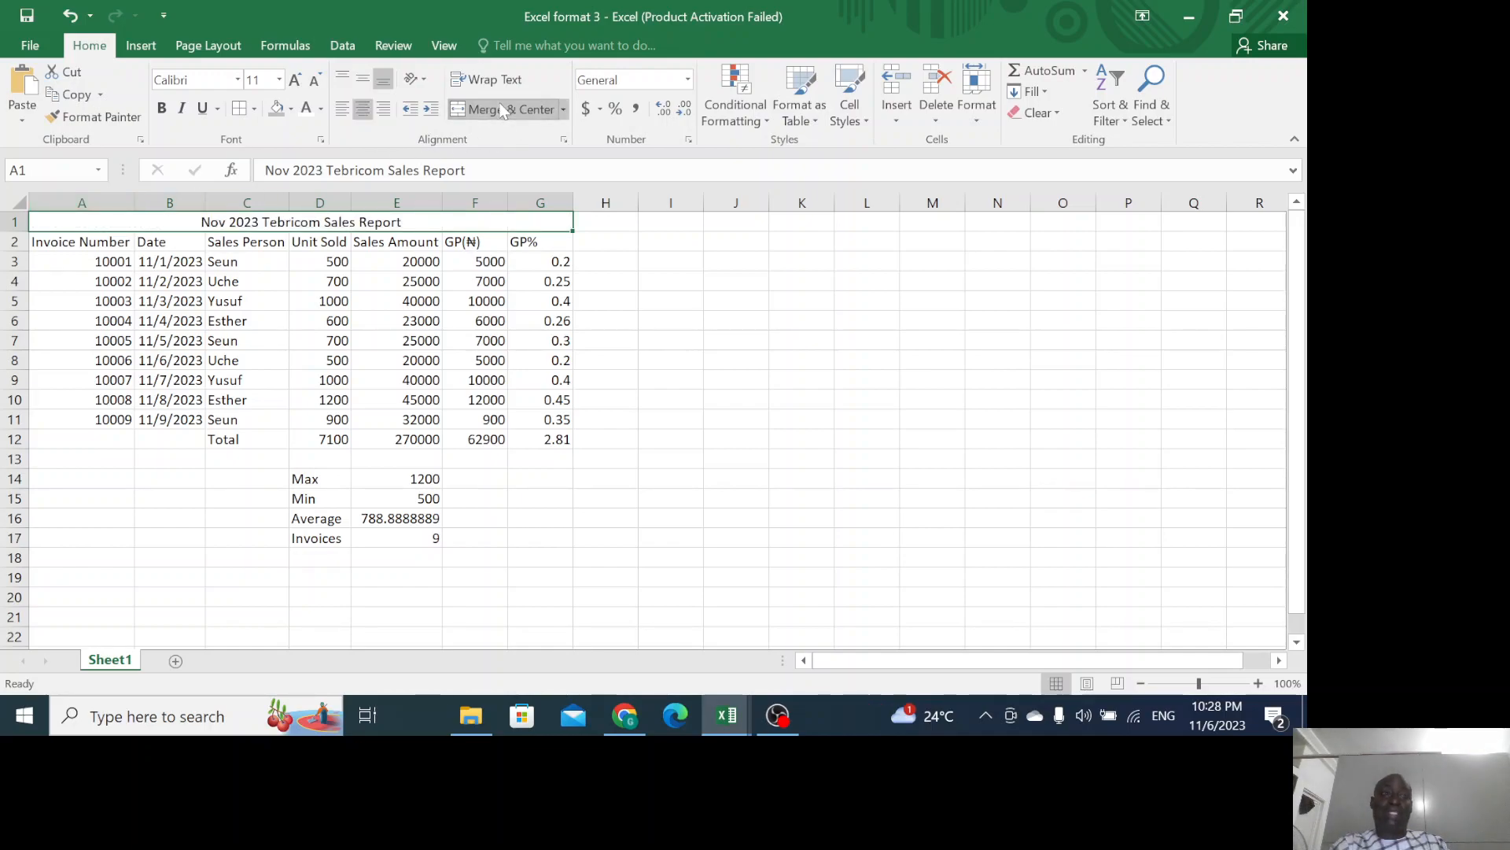
Try the Merge Cells and Merge Across options on title cells A1 to G1, unmerging them after each.
left_click(565, 111)
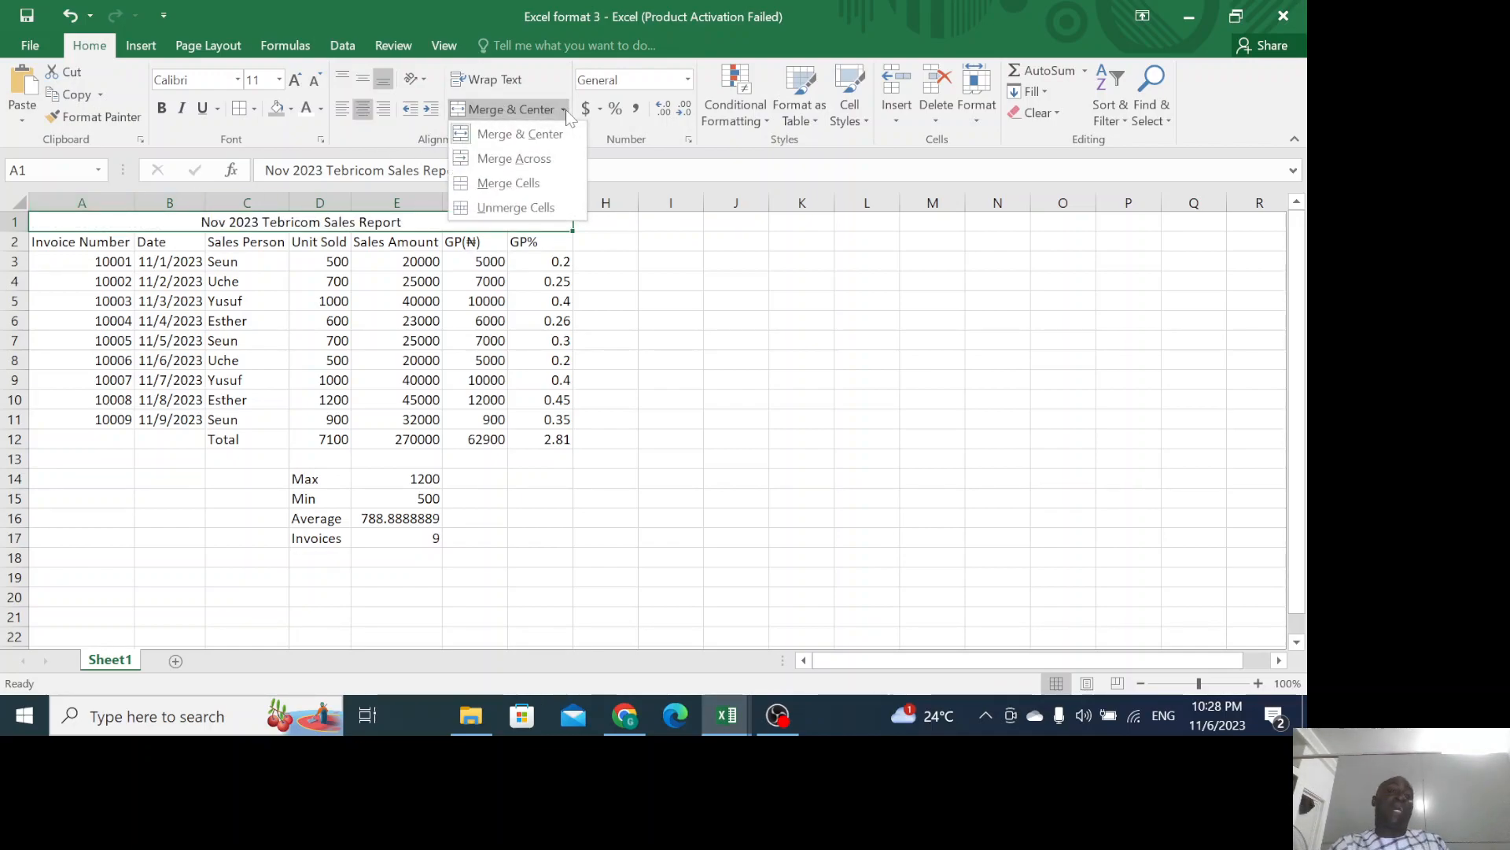
left_click(531, 182)
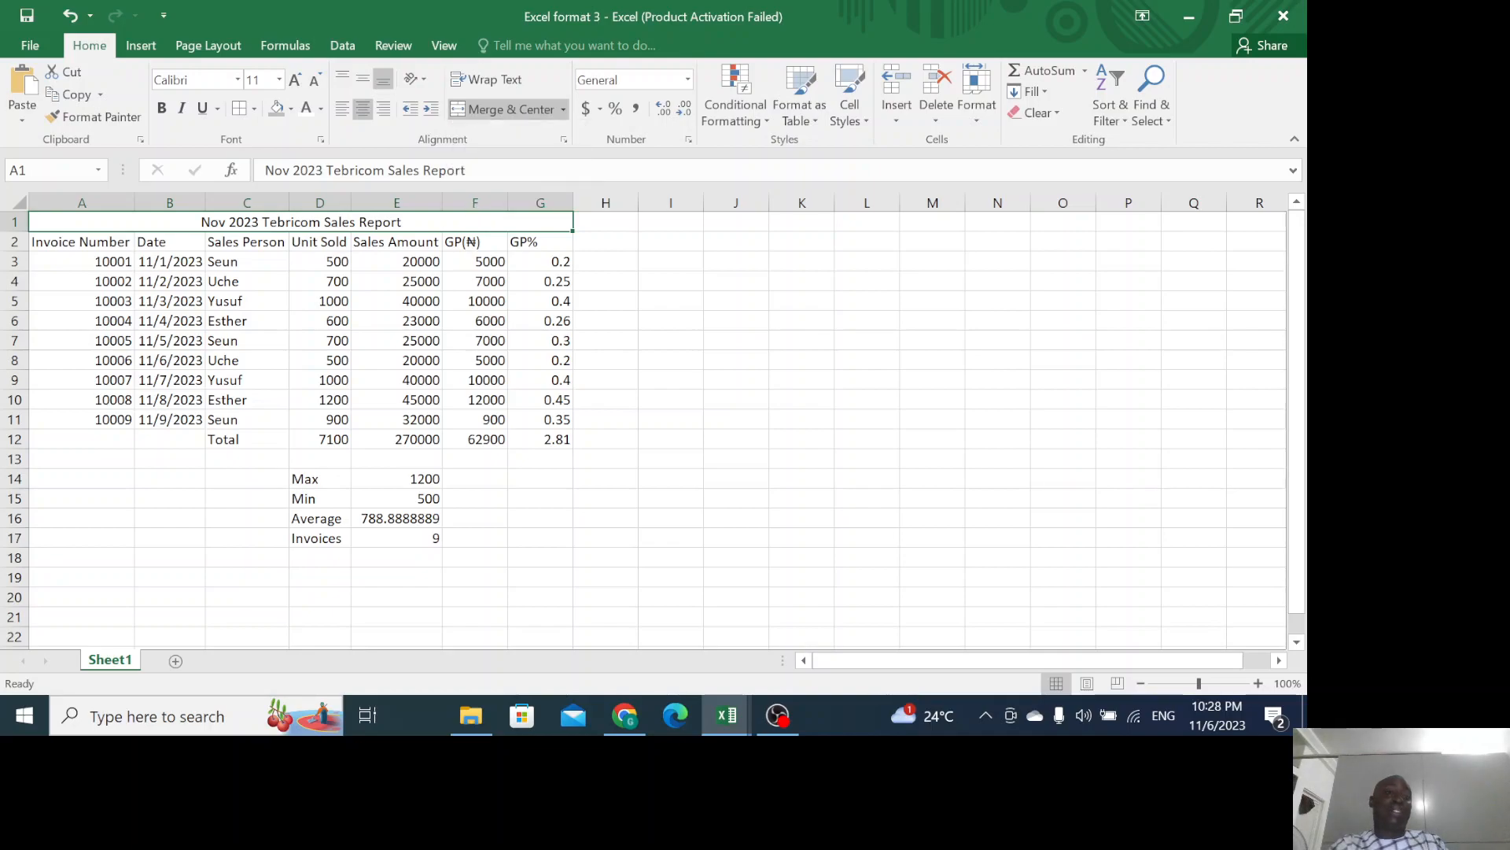
left_click(527, 110)
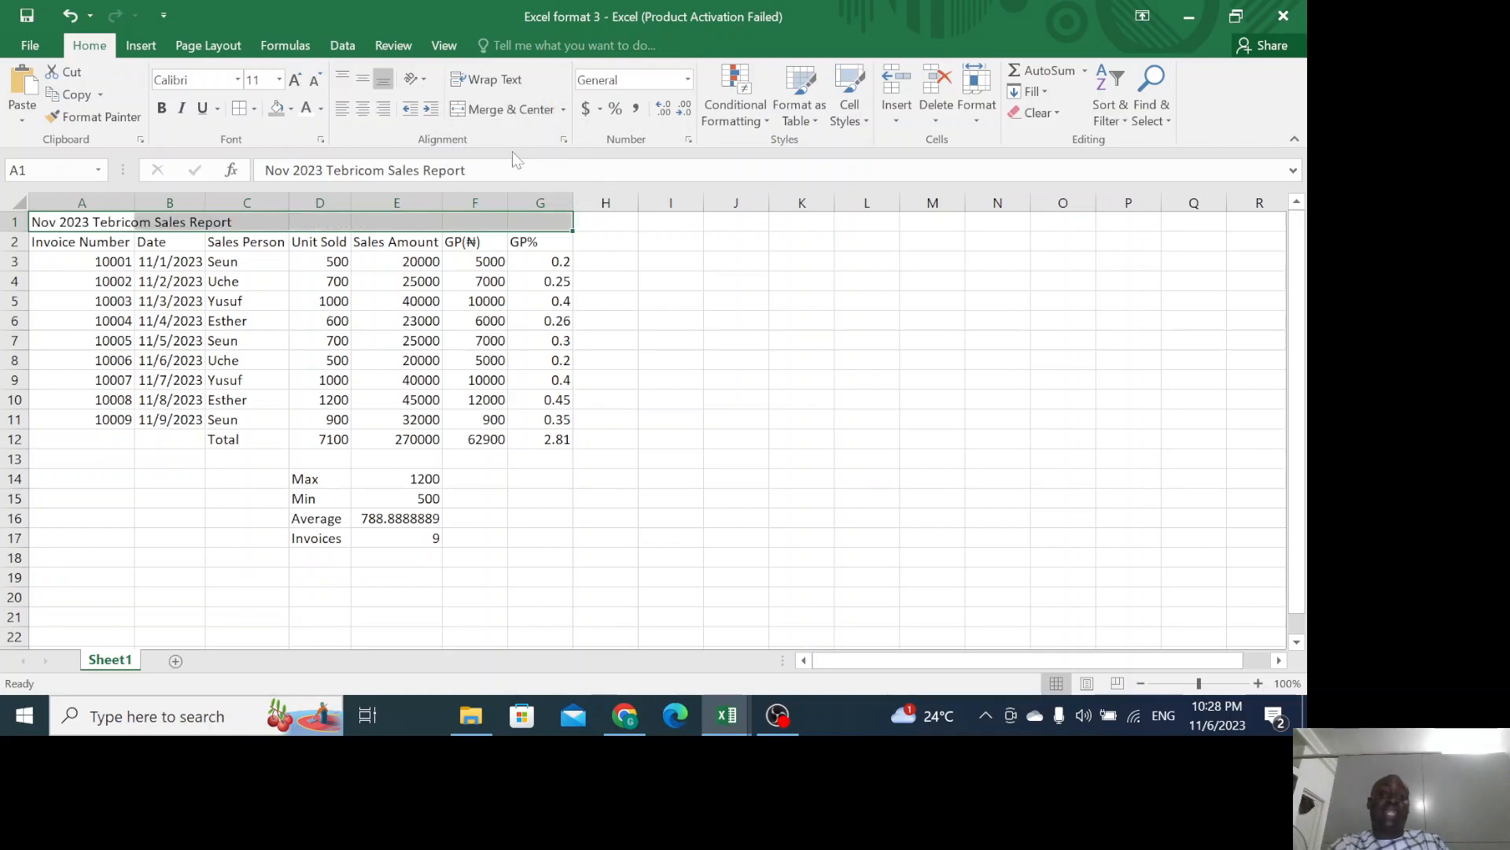
left_click(563, 109)
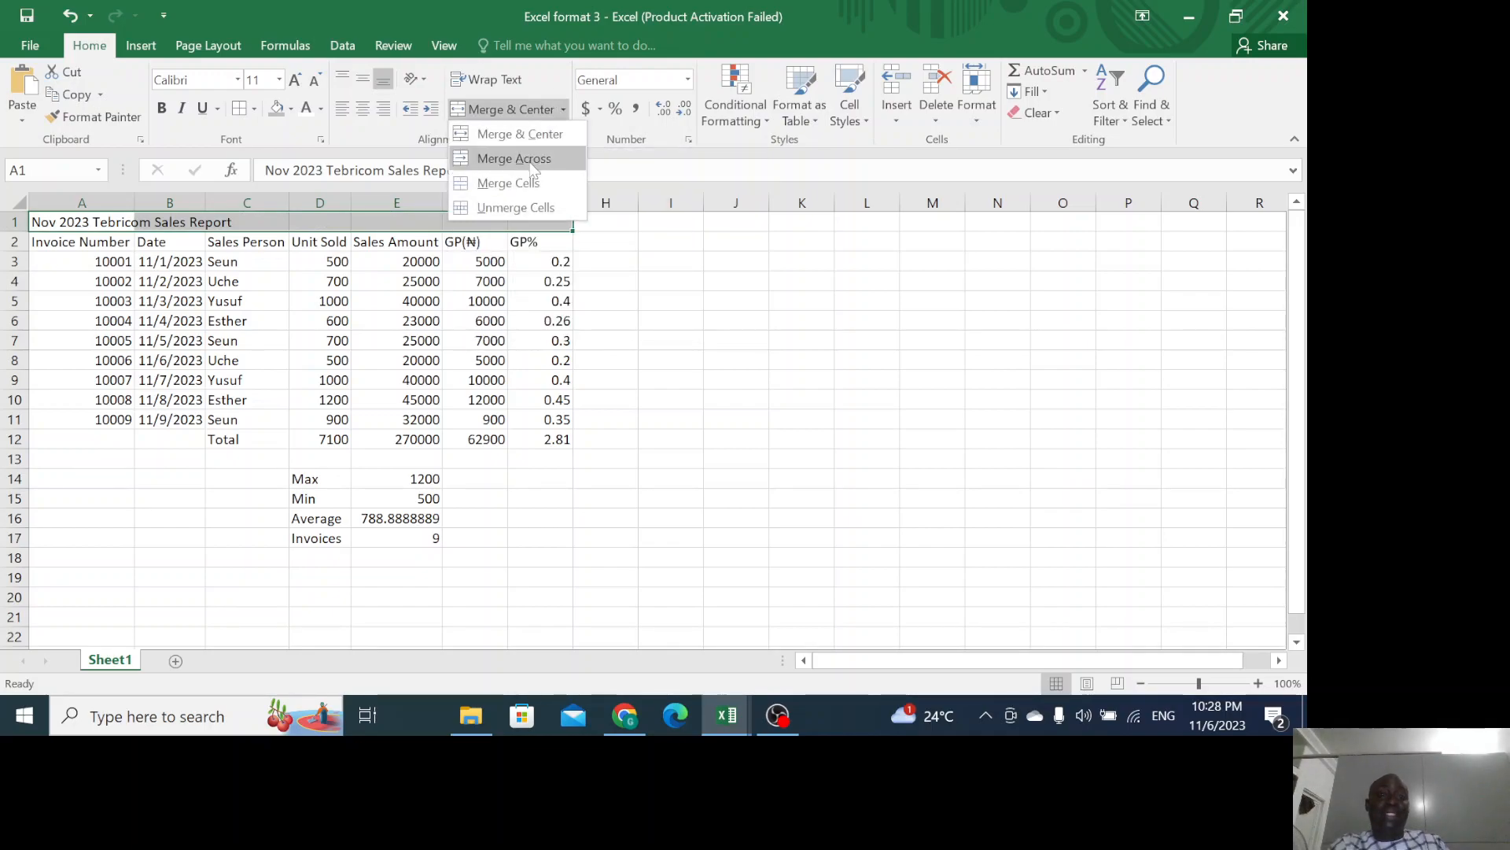
left_click(533, 166)
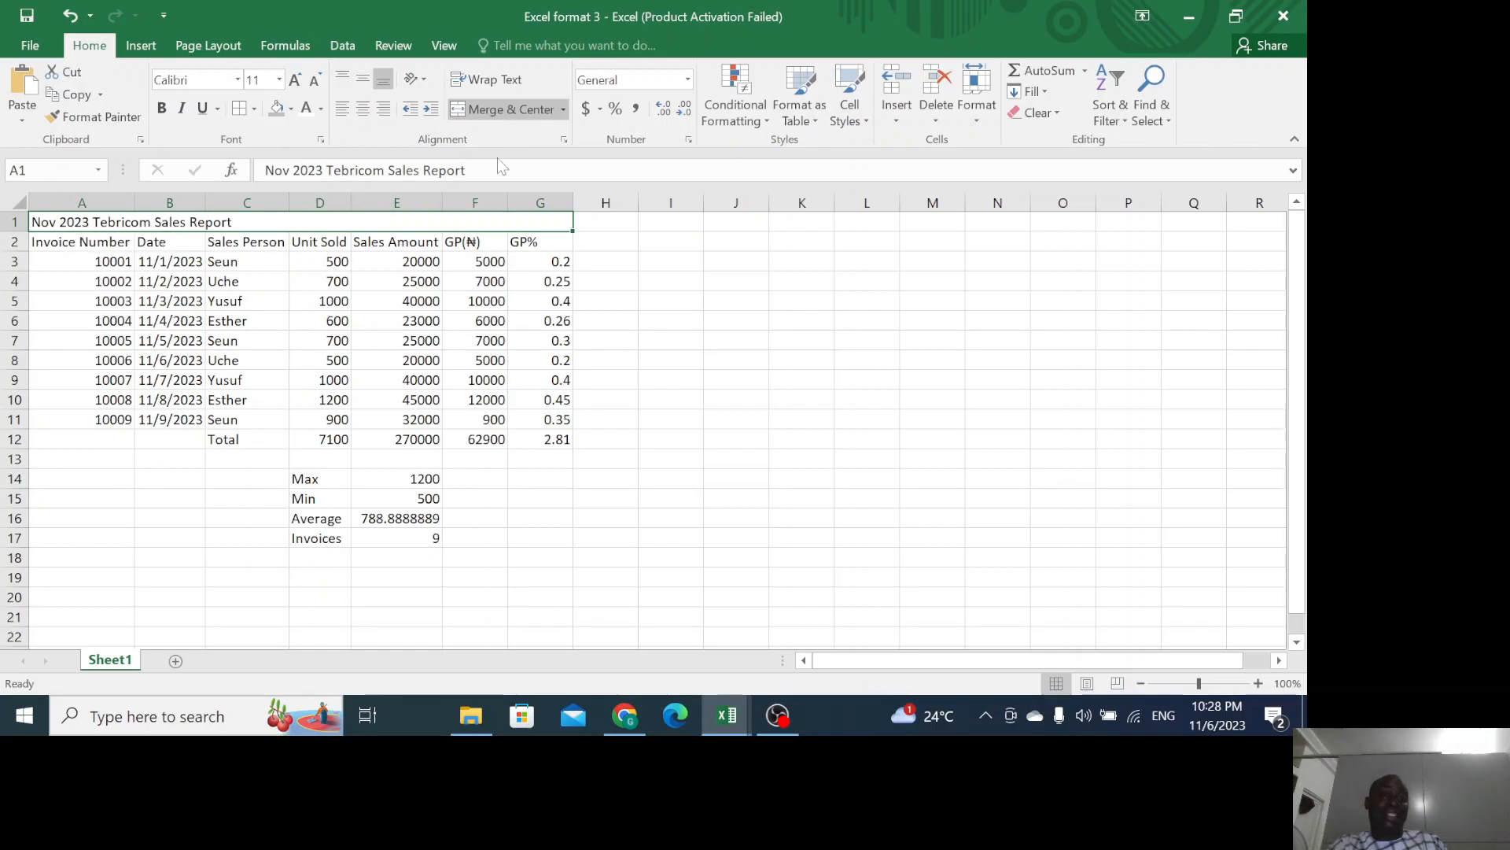
left_click(559, 110)
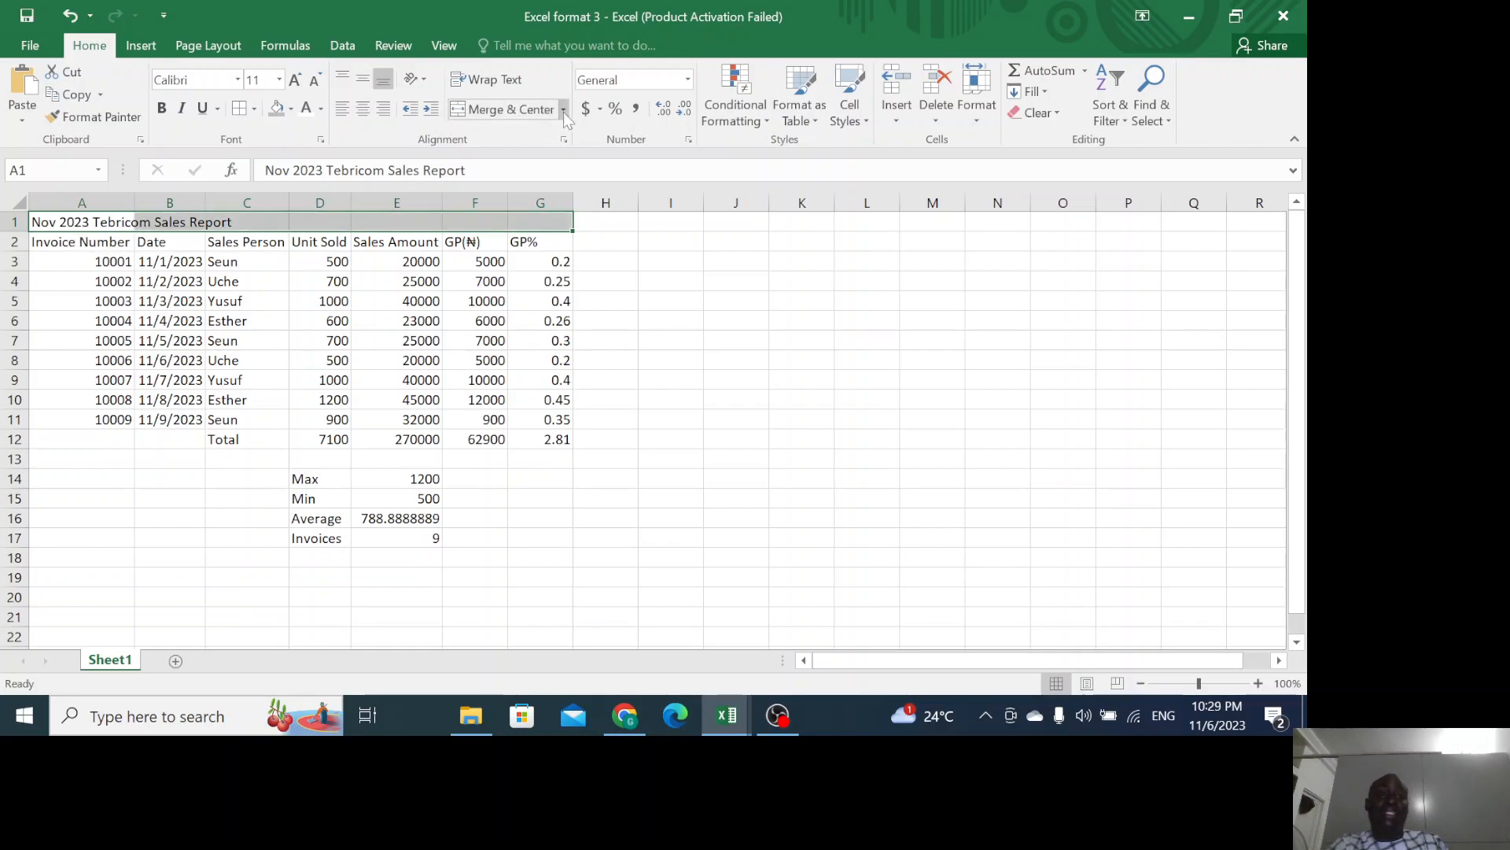
Try Merge & Center on the title cells A1 to G1 once more and unmerge them.
left_click(564, 111)
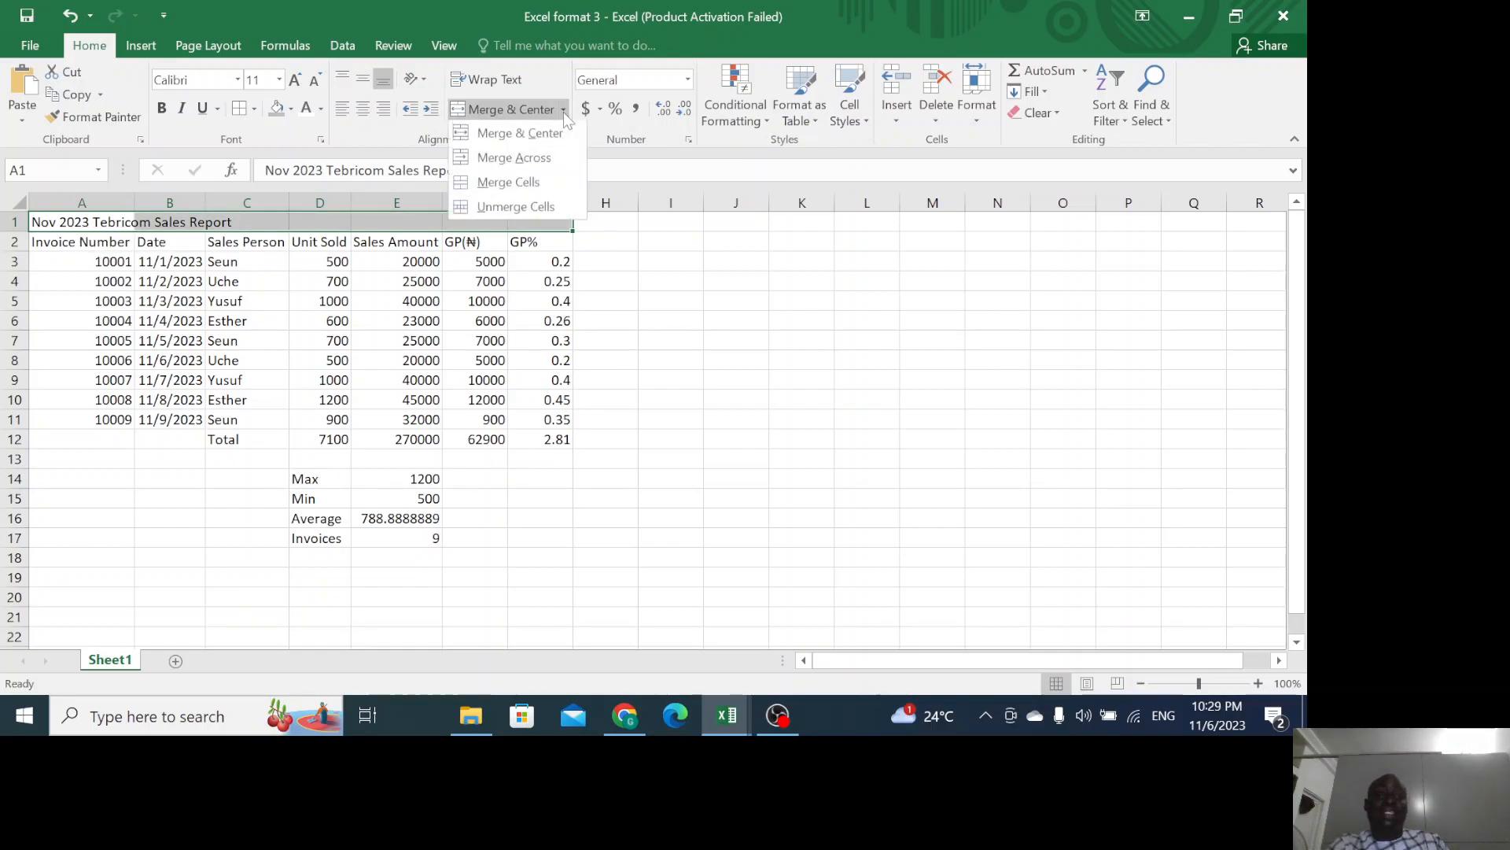
left_click(522, 109)
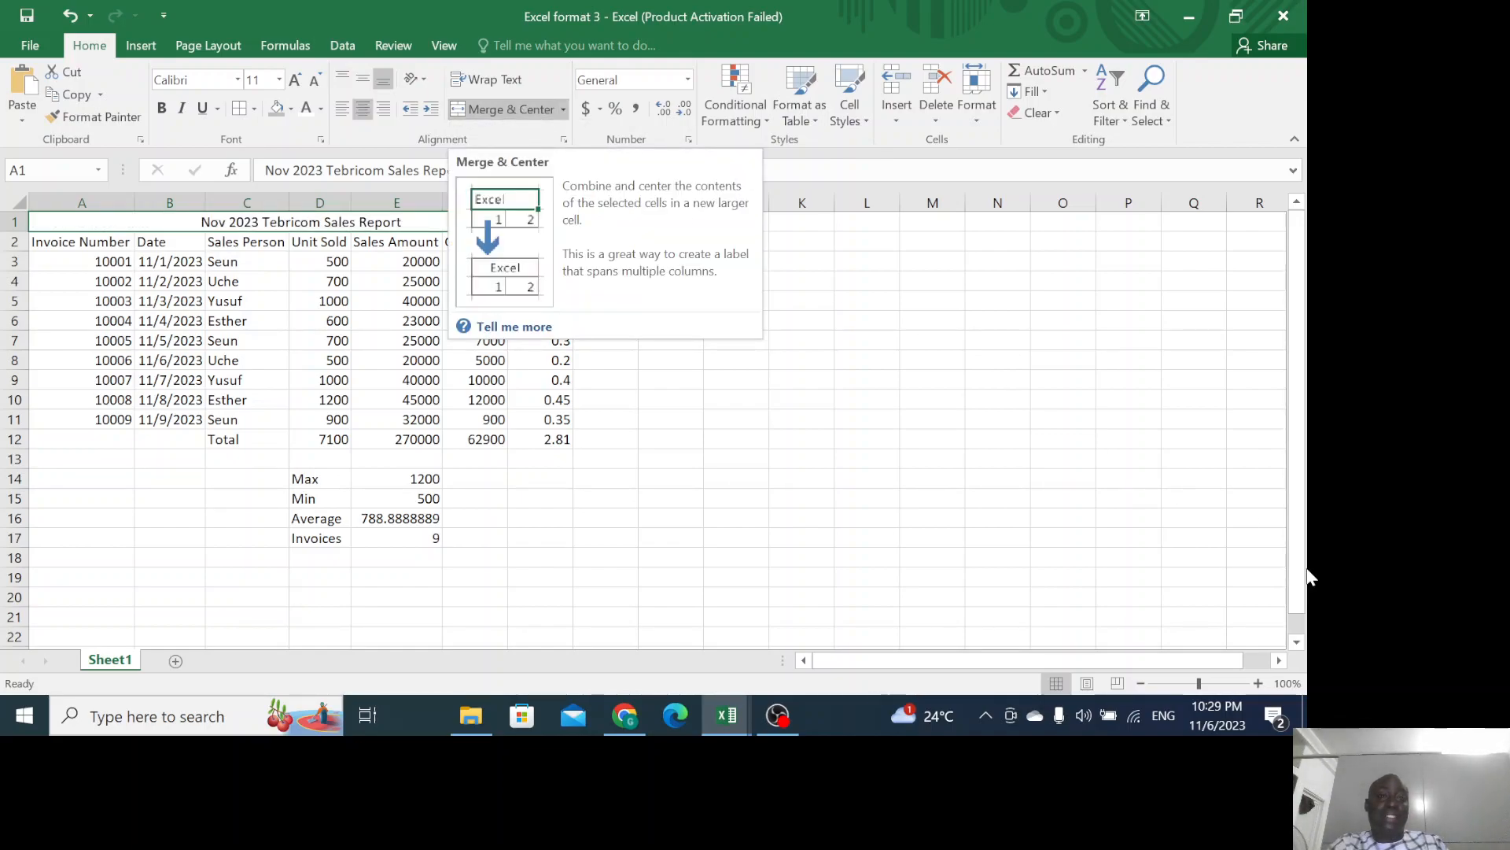
left_click(497, 111)
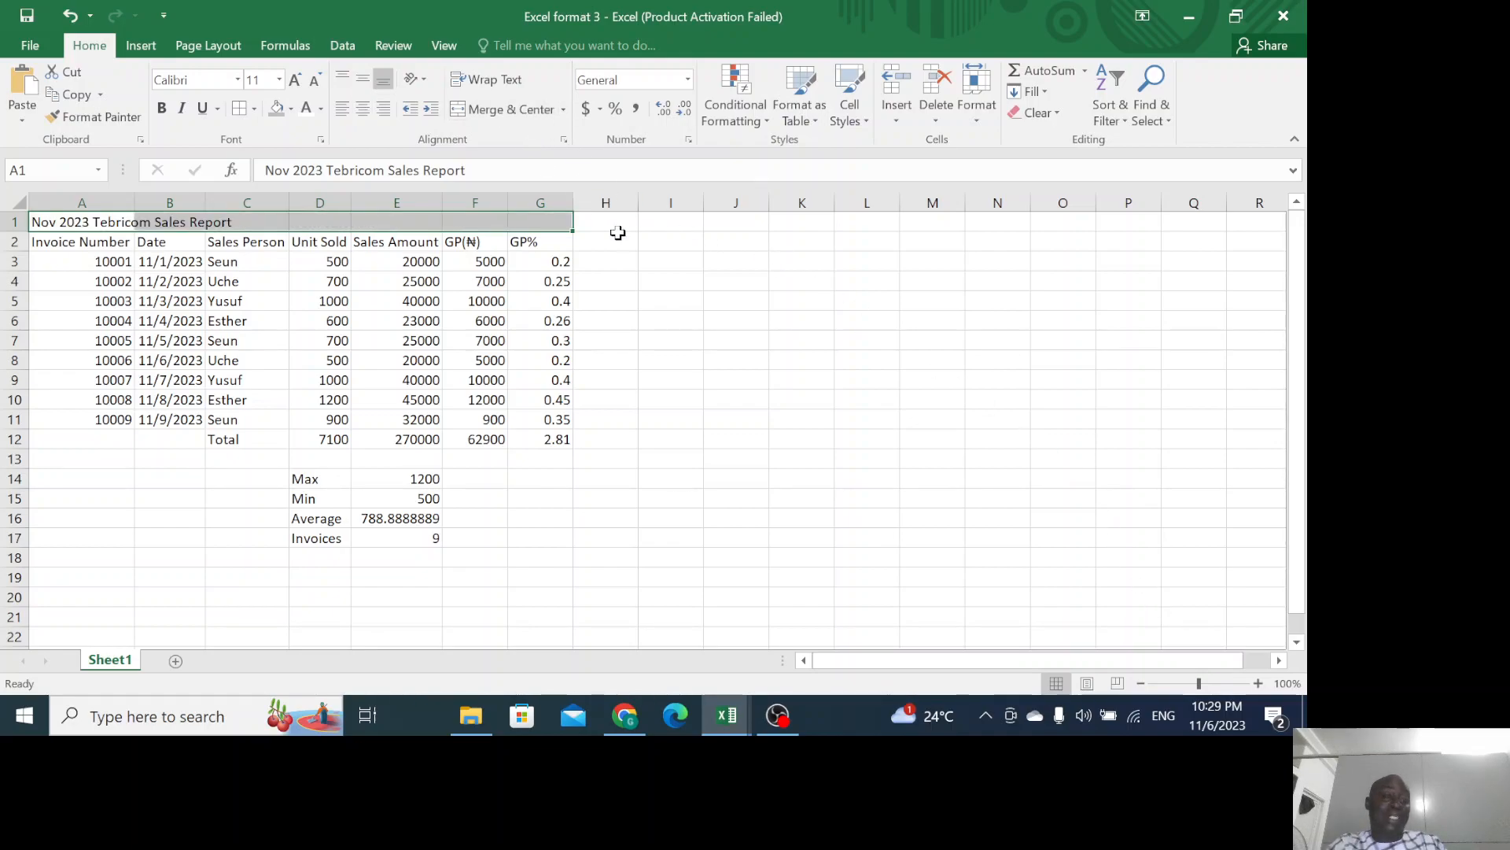
Try Merge Cells and Merge Across on A1 to G1 again, and restore the merged and centered title.
left_click(564, 111)
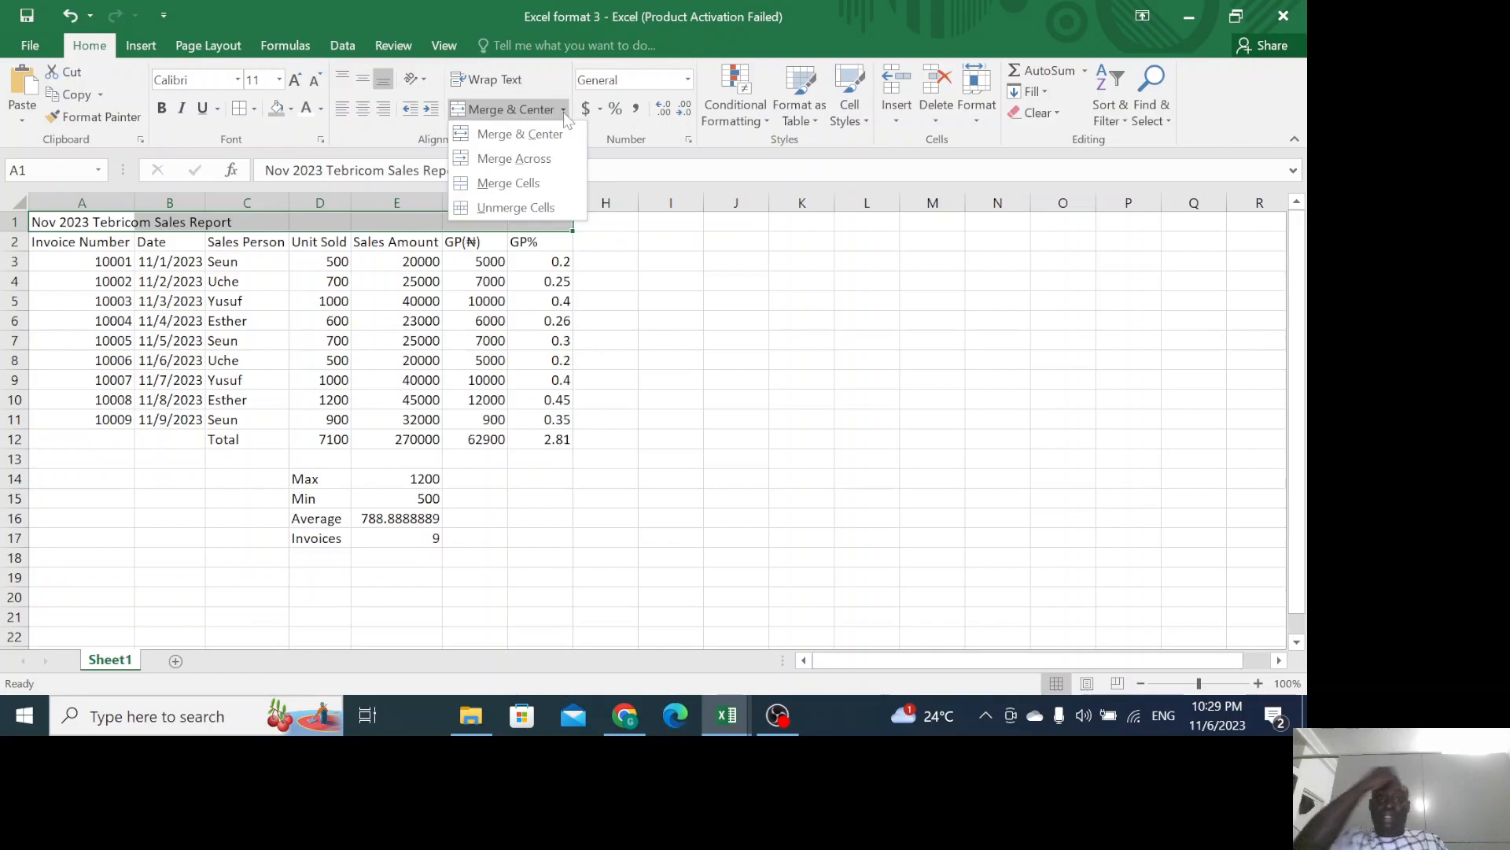
left_click(527, 186)
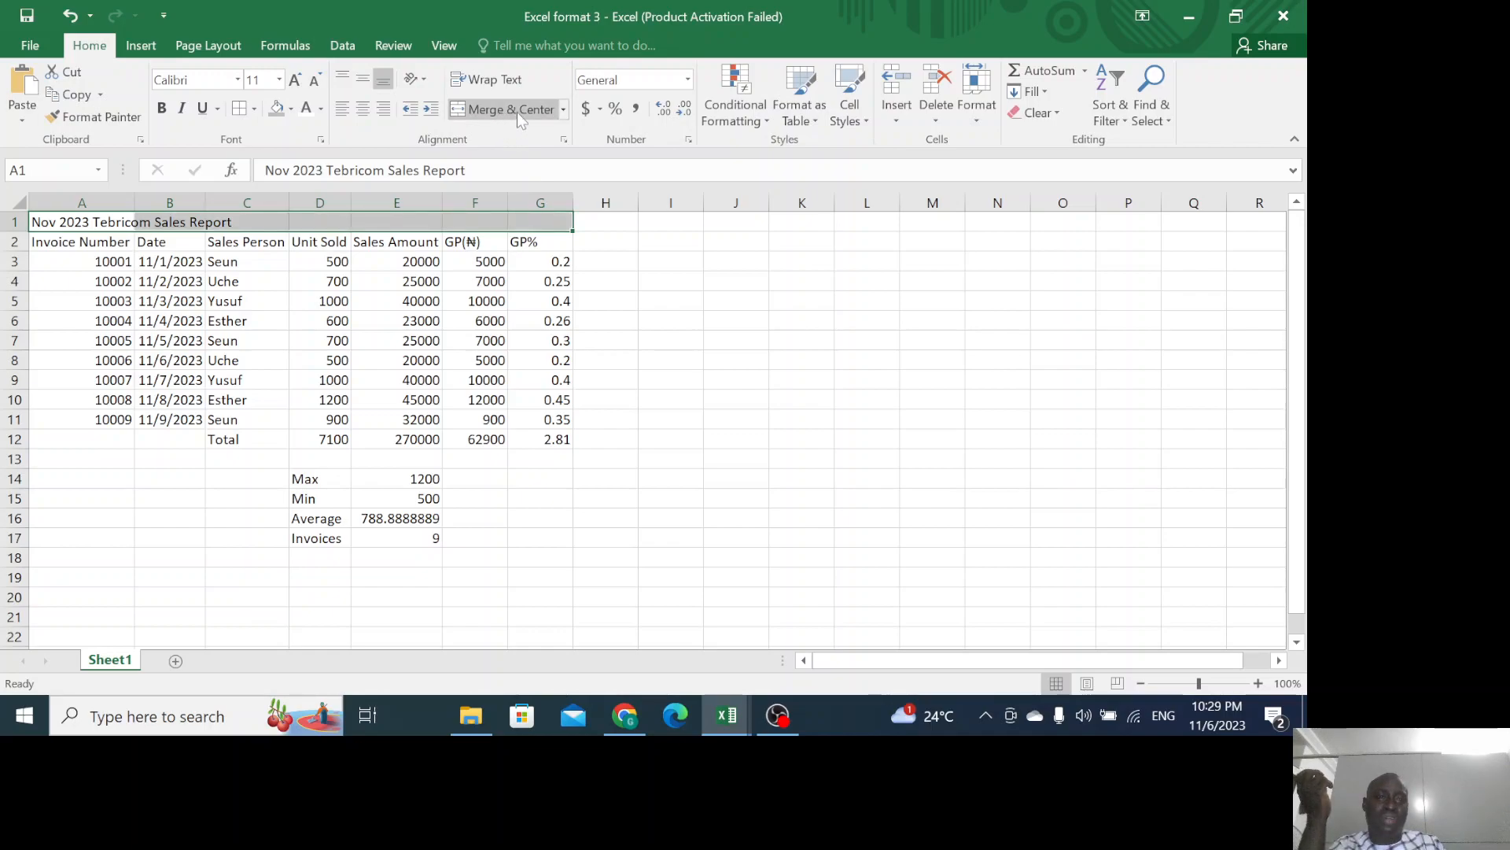
left_click(564, 107)
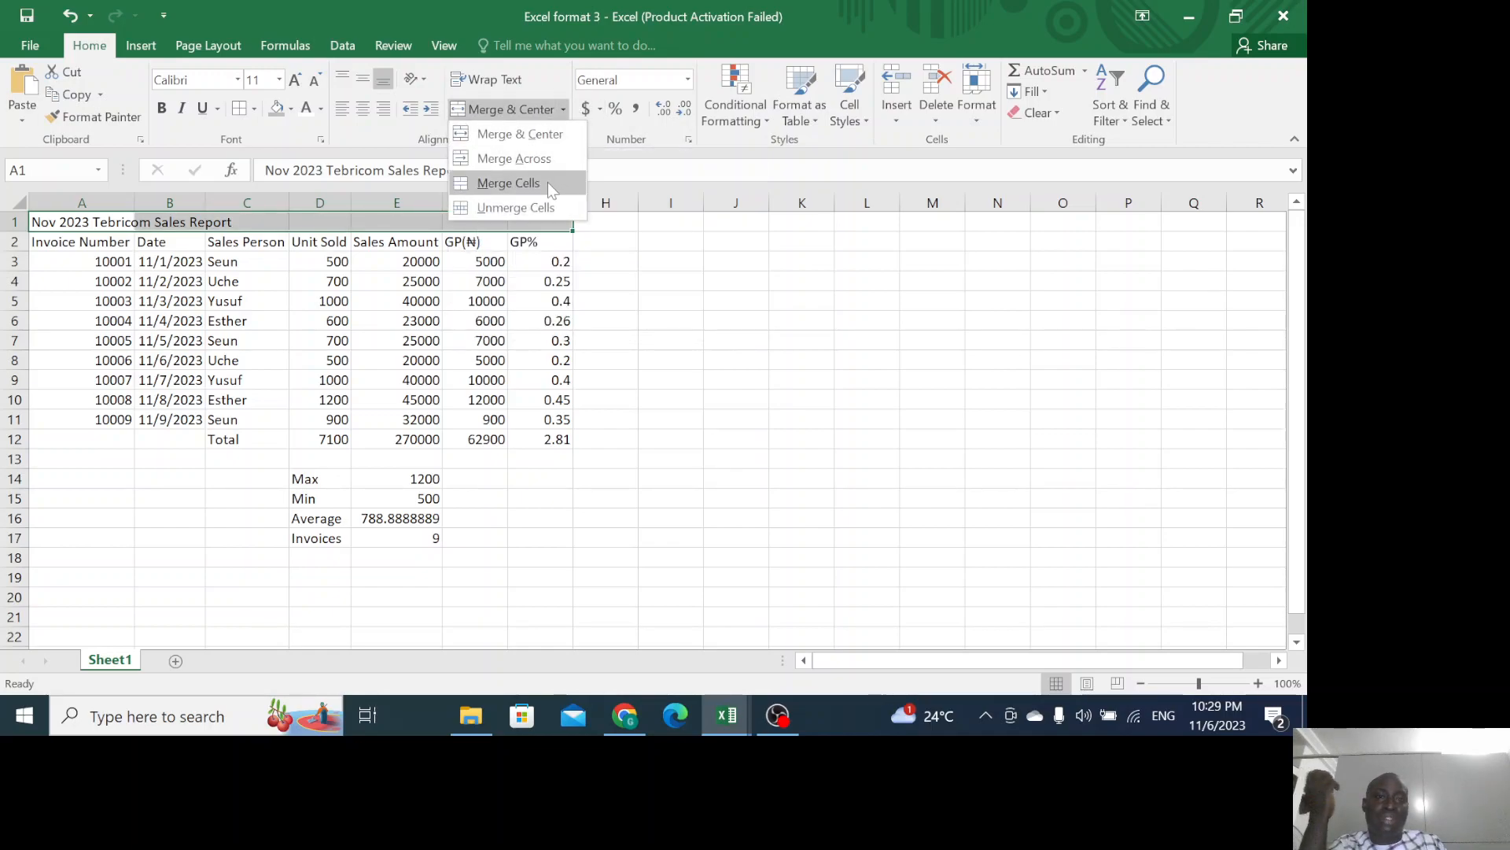
left_click(514, 159)
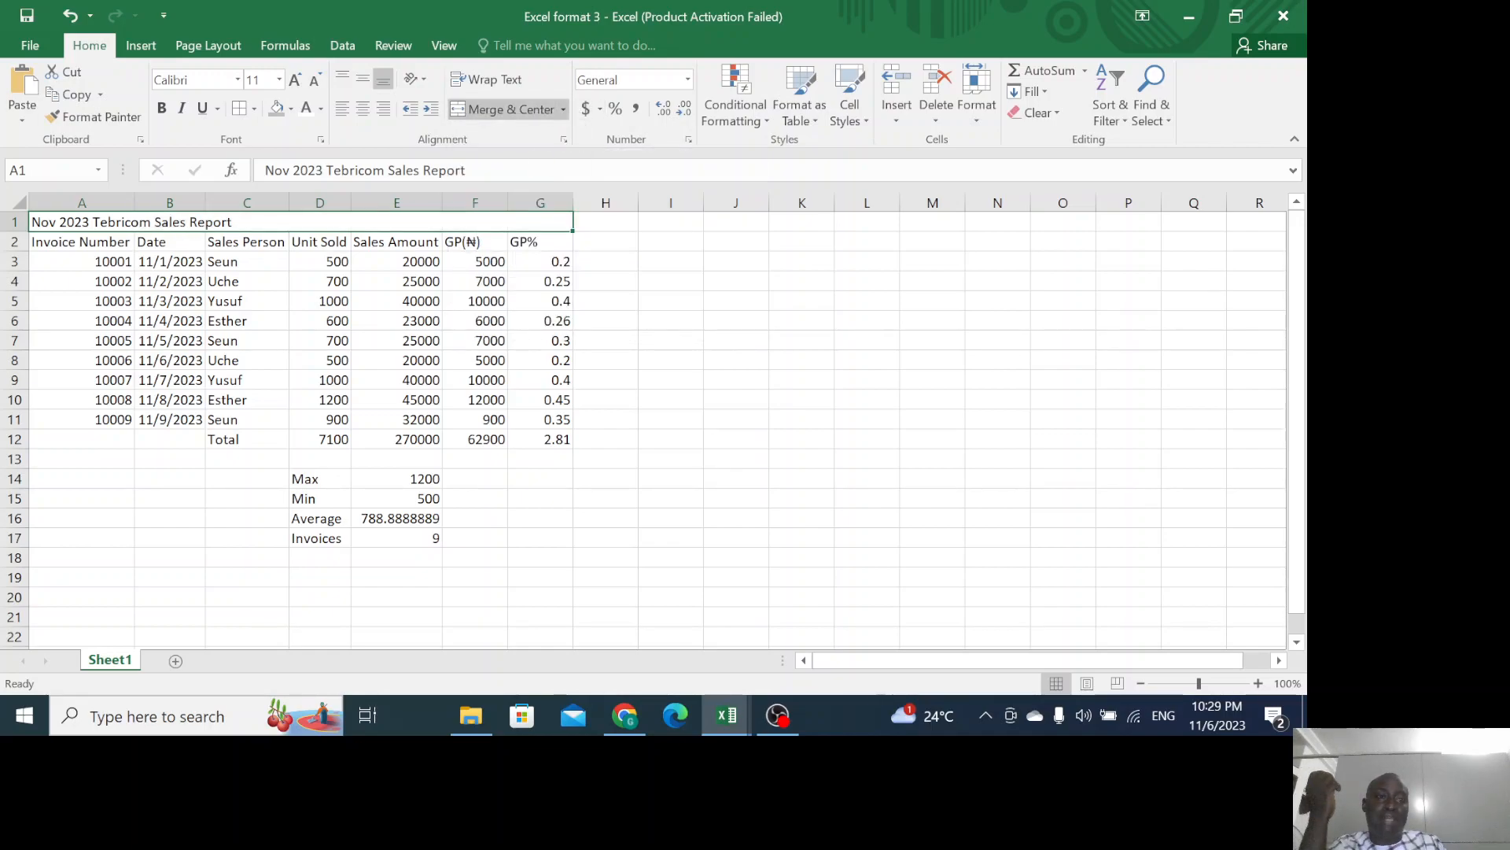
left_click(511, 111)
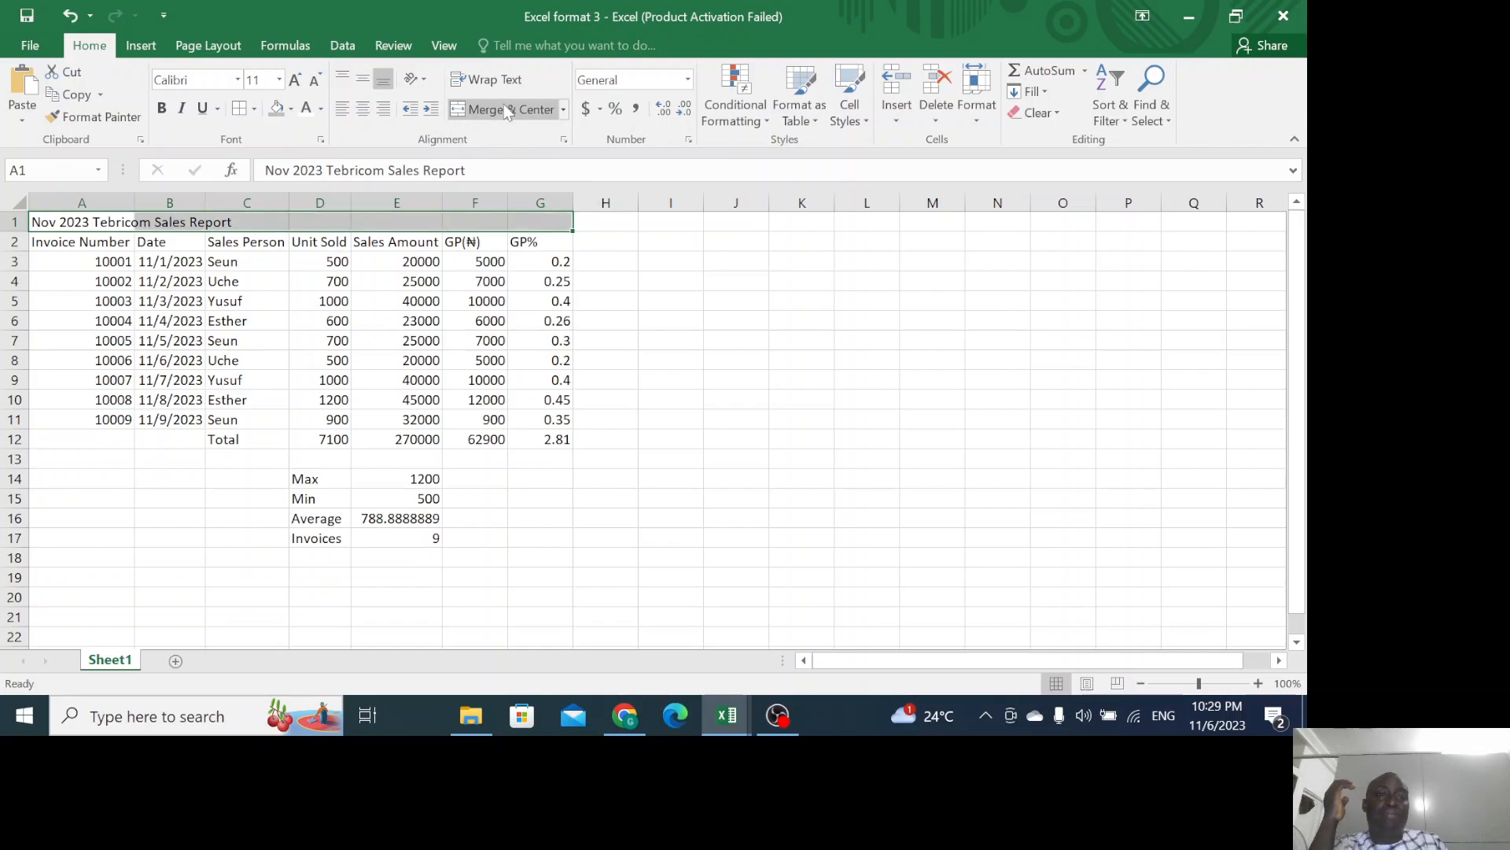
left_click(507, 109)
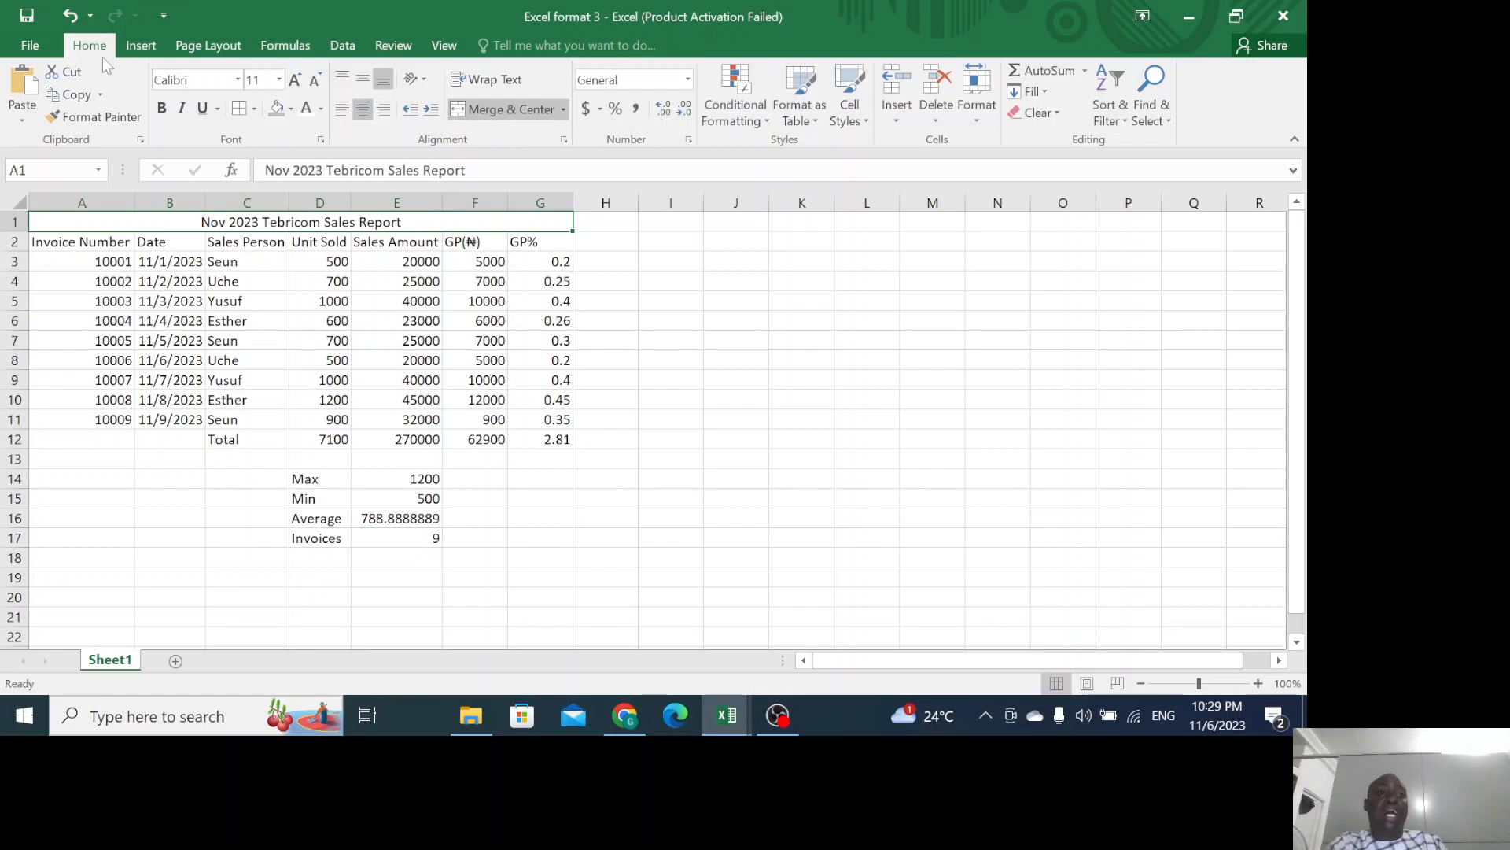
Make the report title bold and set its font size to 16.
left_click(162, 109)
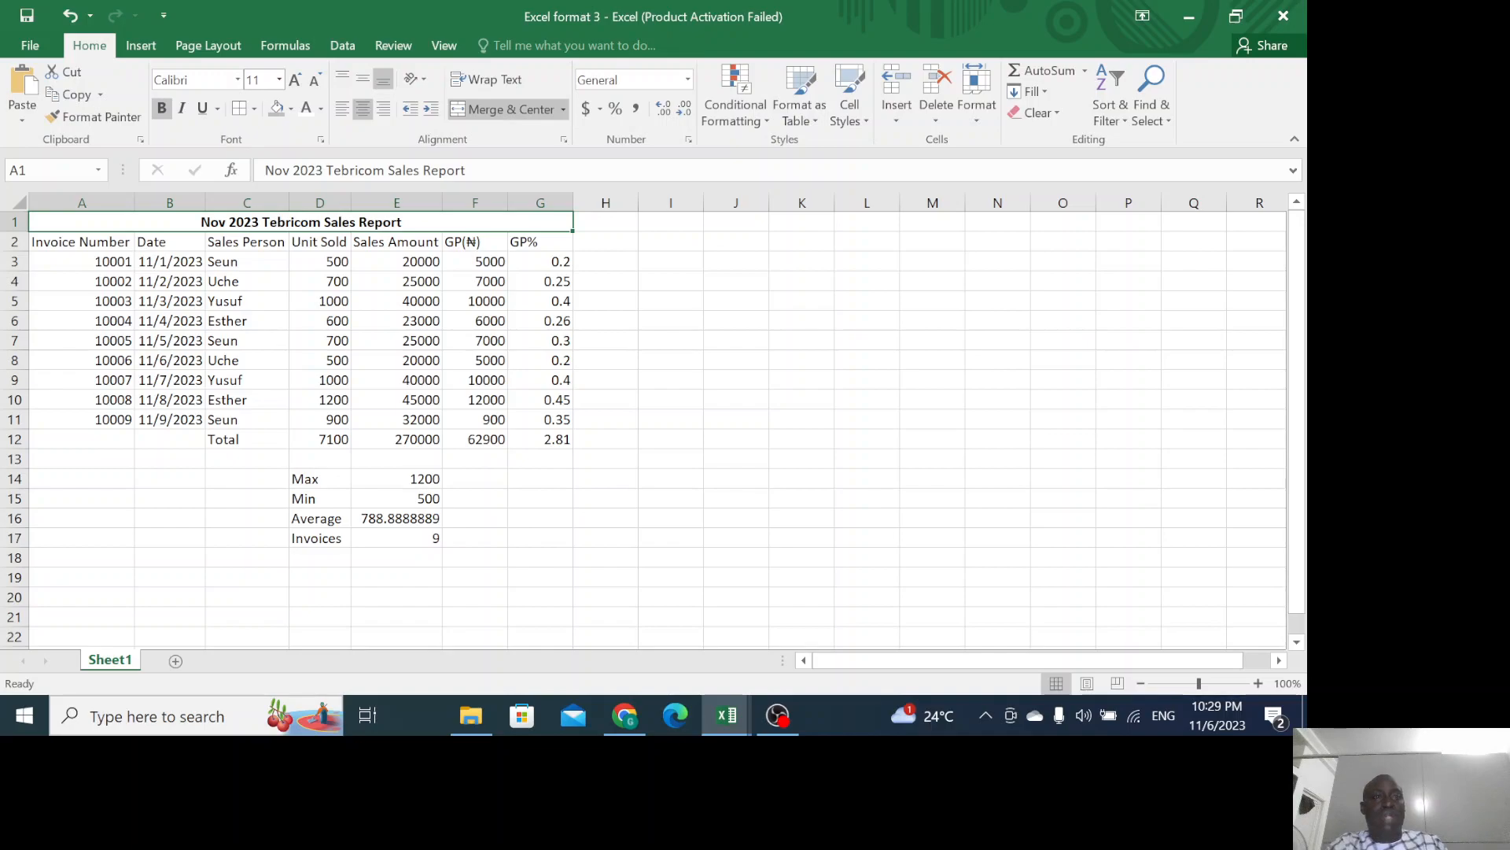
left_click(296, 81)
left_click(297, 80)
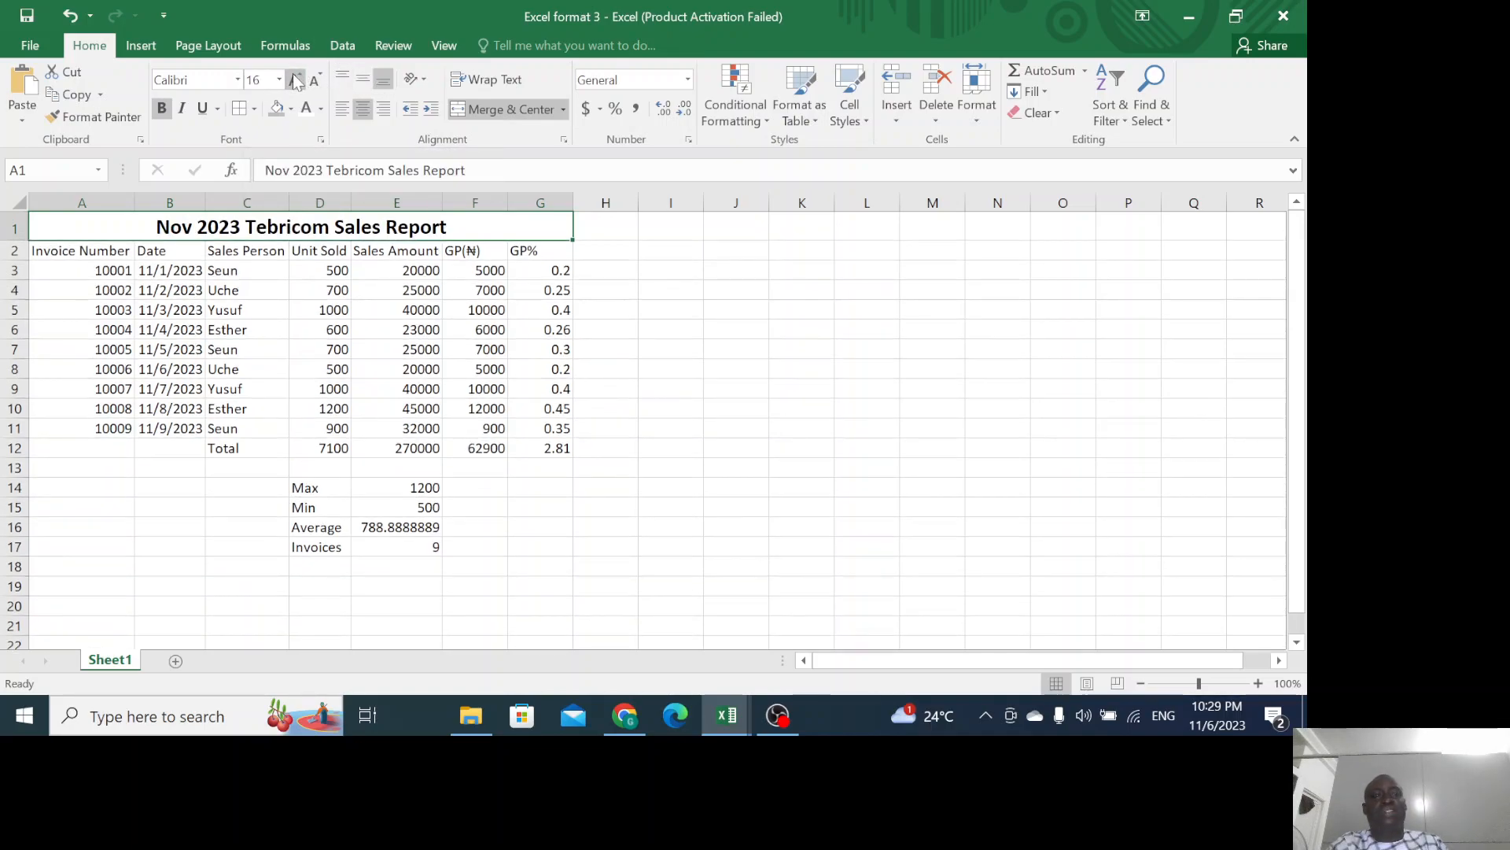
left_click(313, 80)
left_click(314, 80)
left_click(314, 80)
left_click(313, 80)
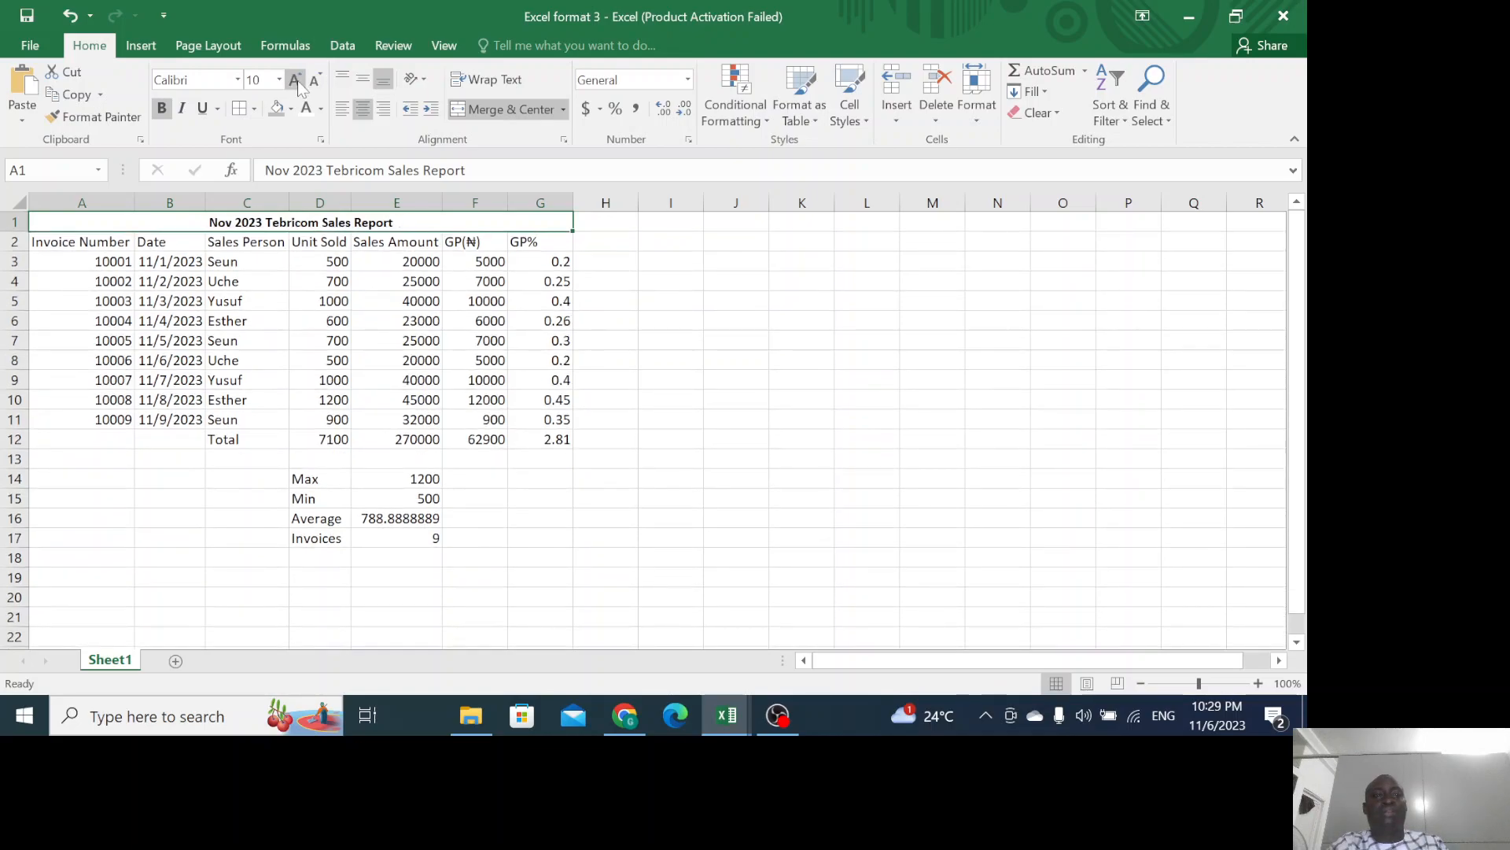
left_click(279, 79)
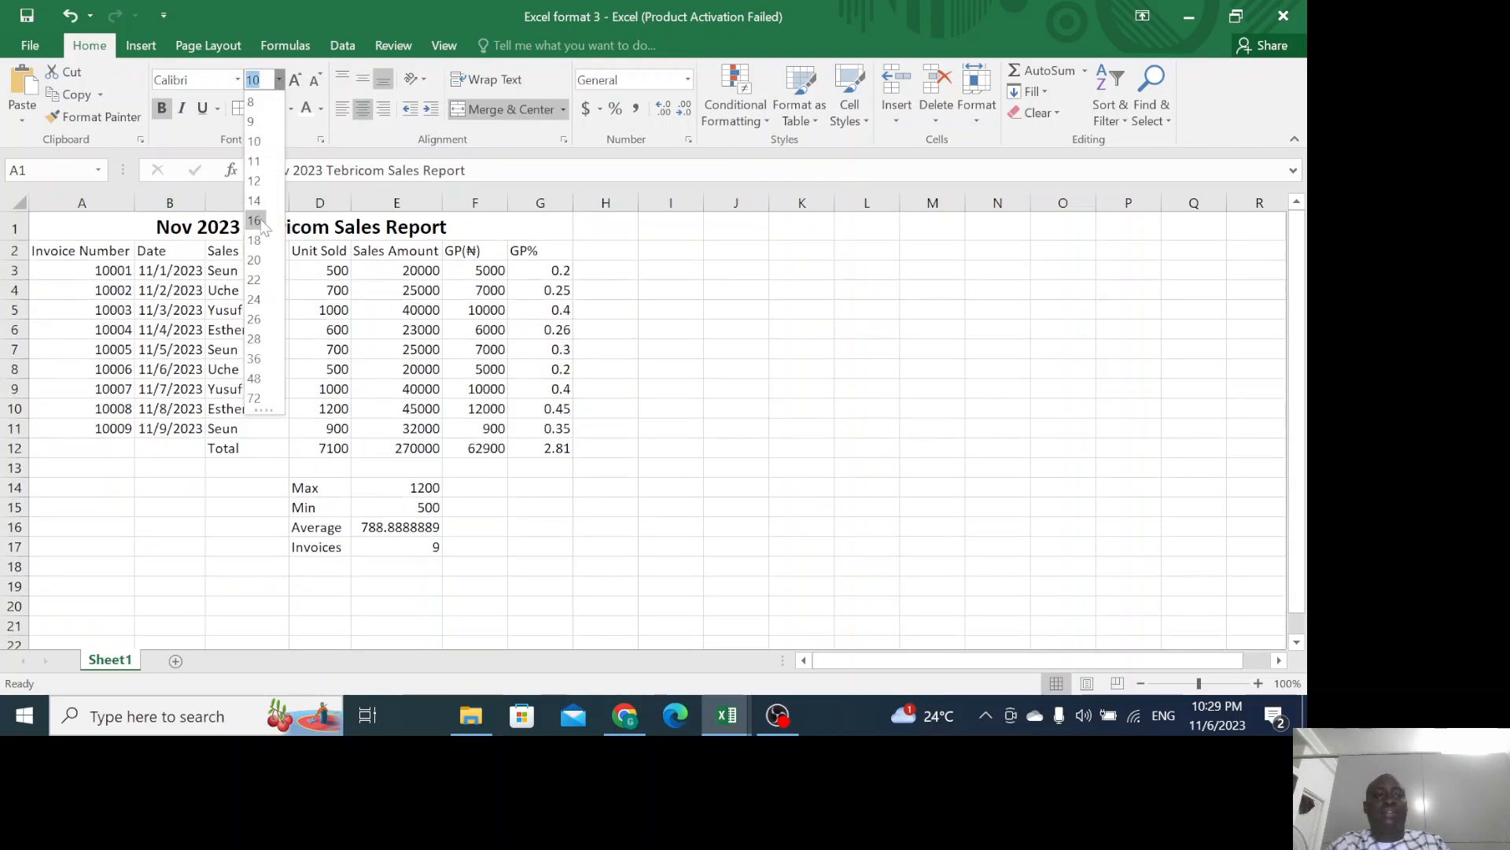
left_click(254, 221)
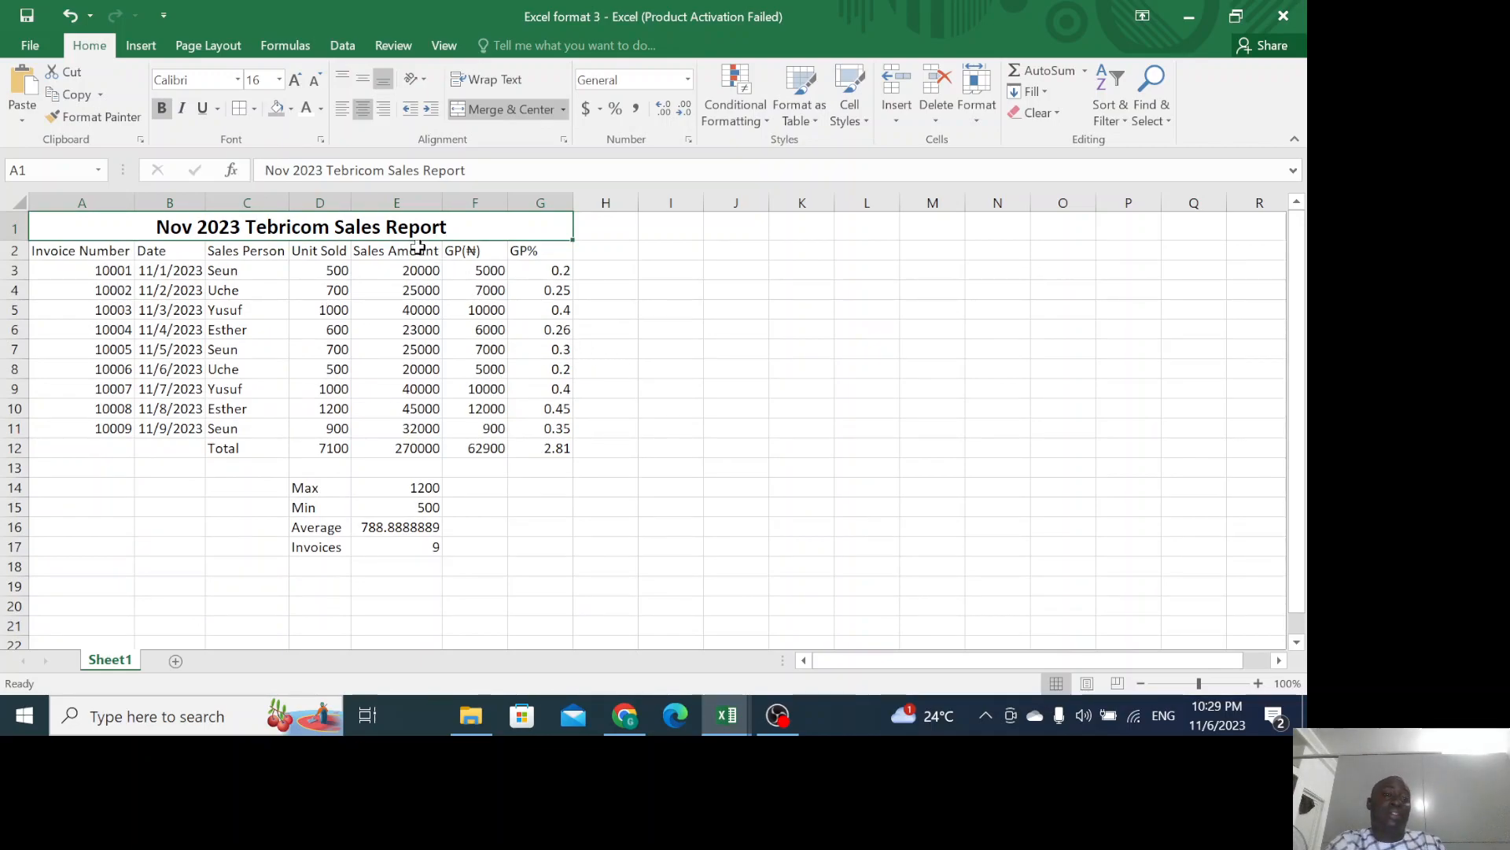
Set the font colour of the report title text in A1 to dark blue.
double_click(171, 224)
left_click_drag(158, 227, 447, 227)
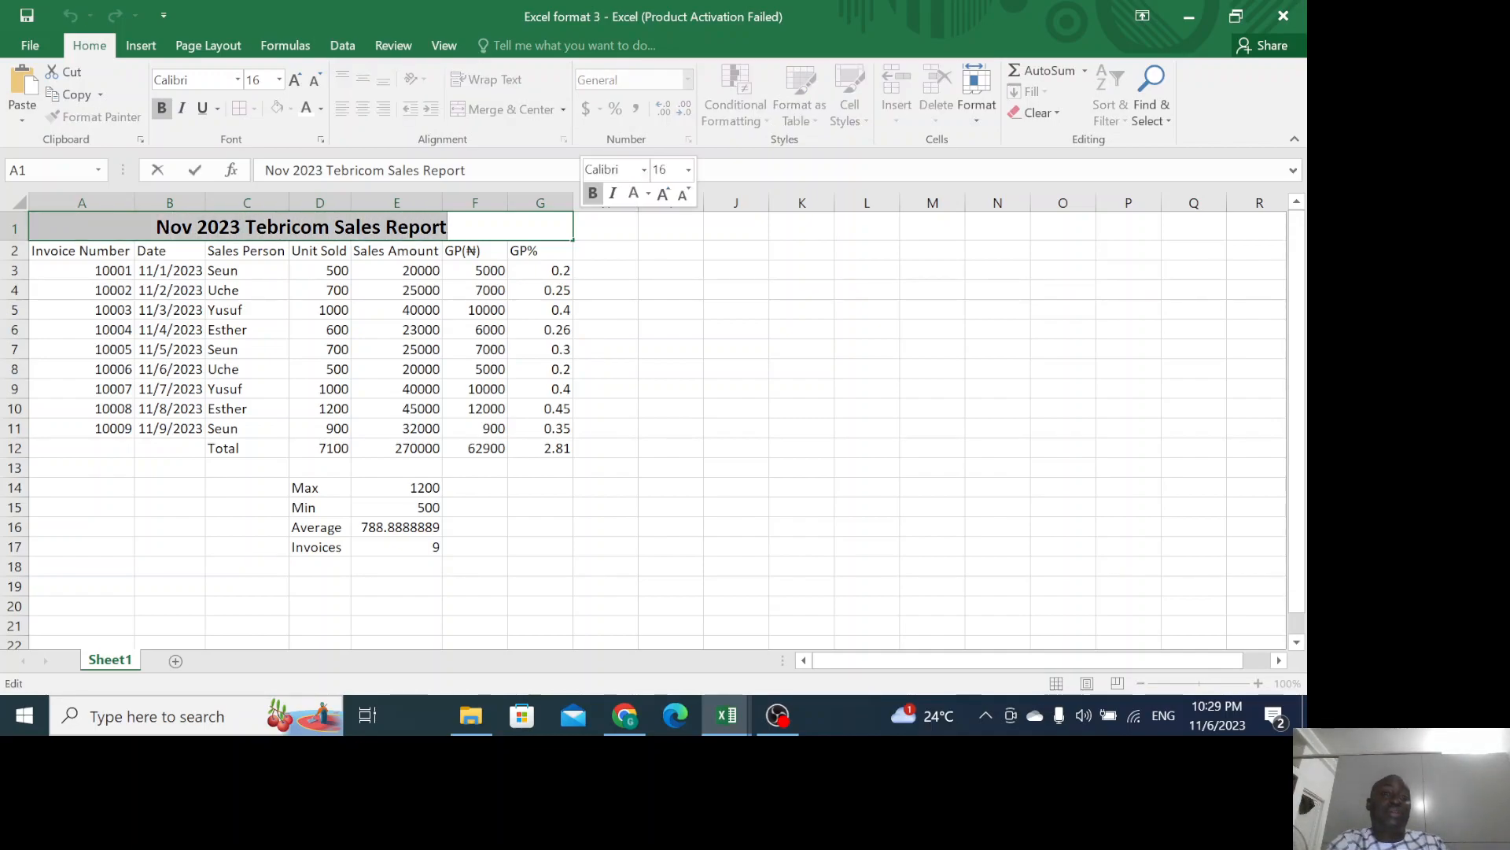
left_click(304, 118)
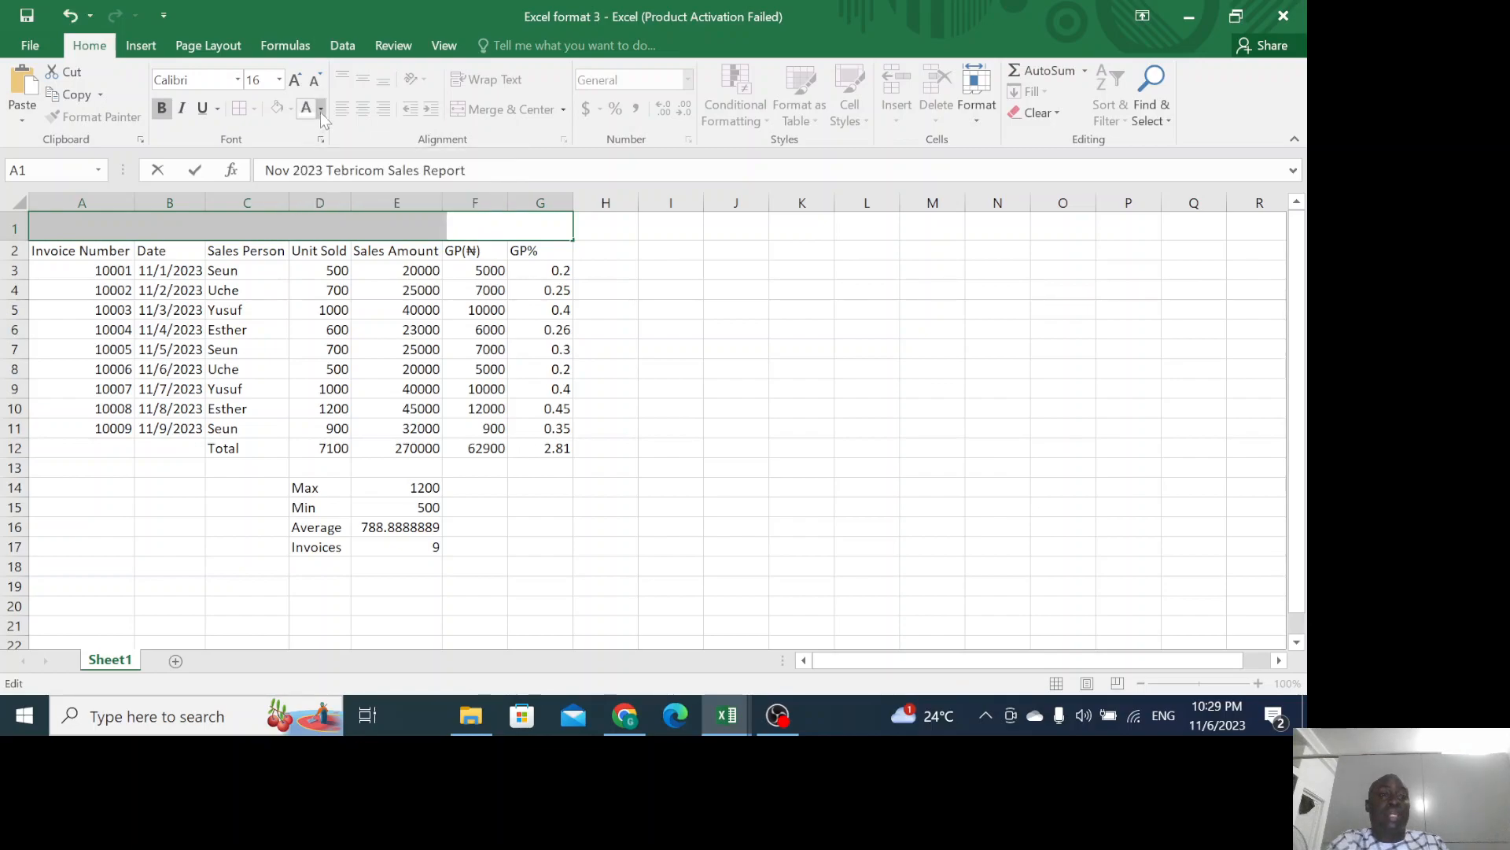
left_click(321, 110)
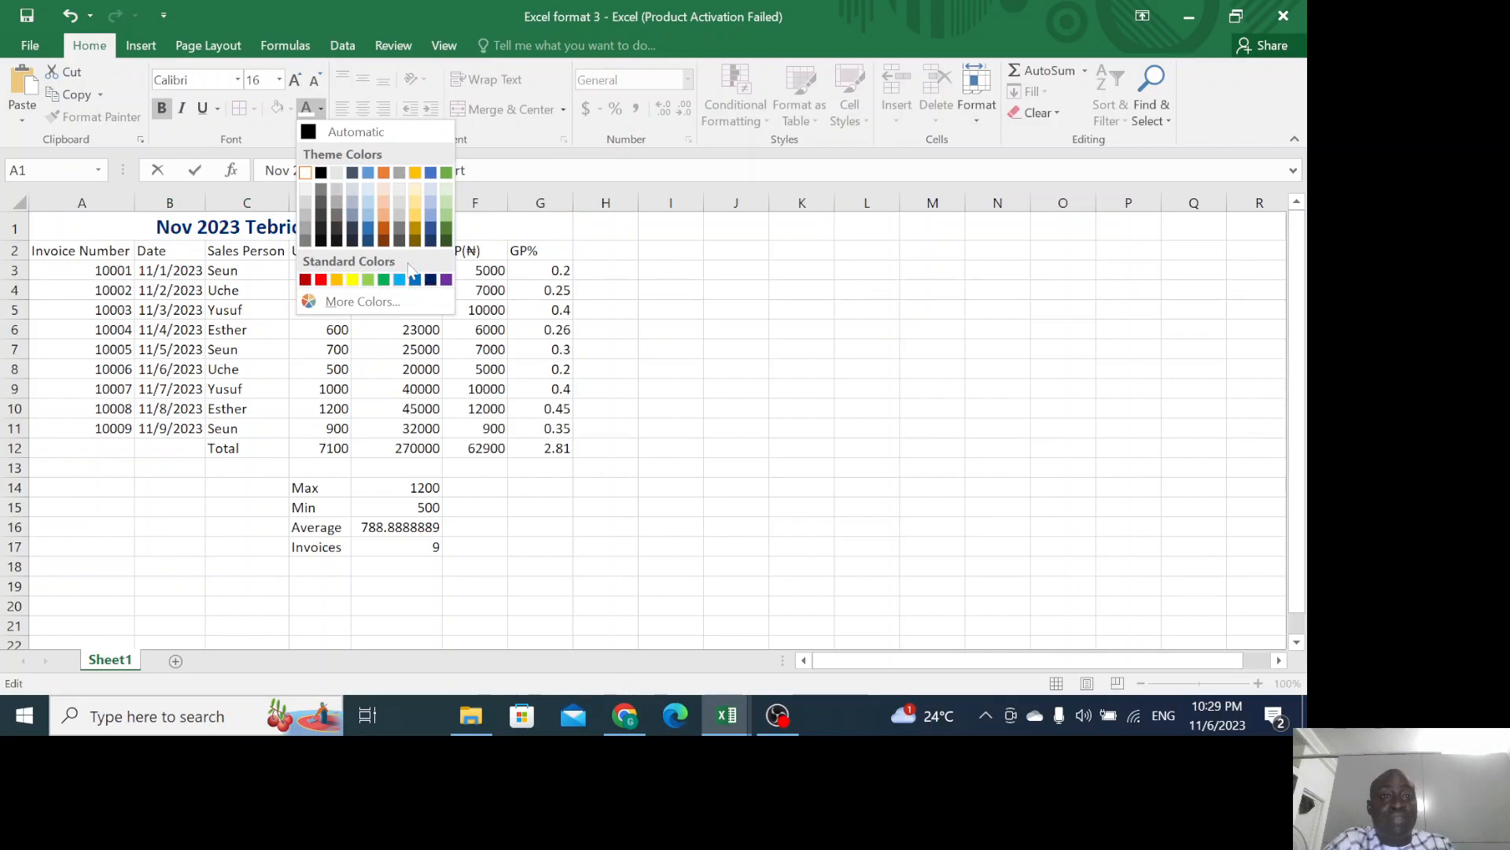
left_click(368, 240)
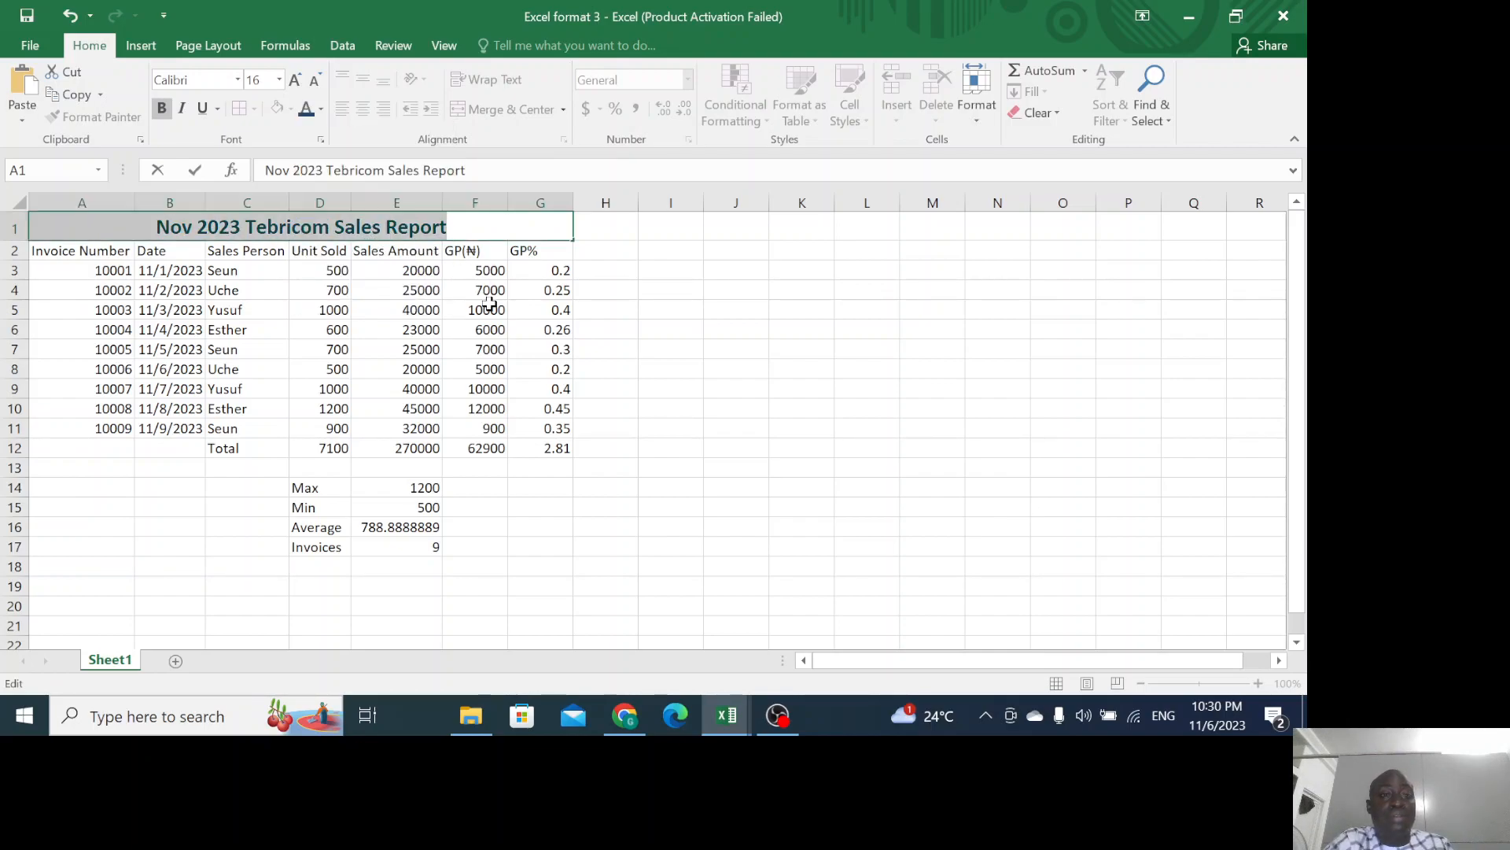
left_click(468, 327)
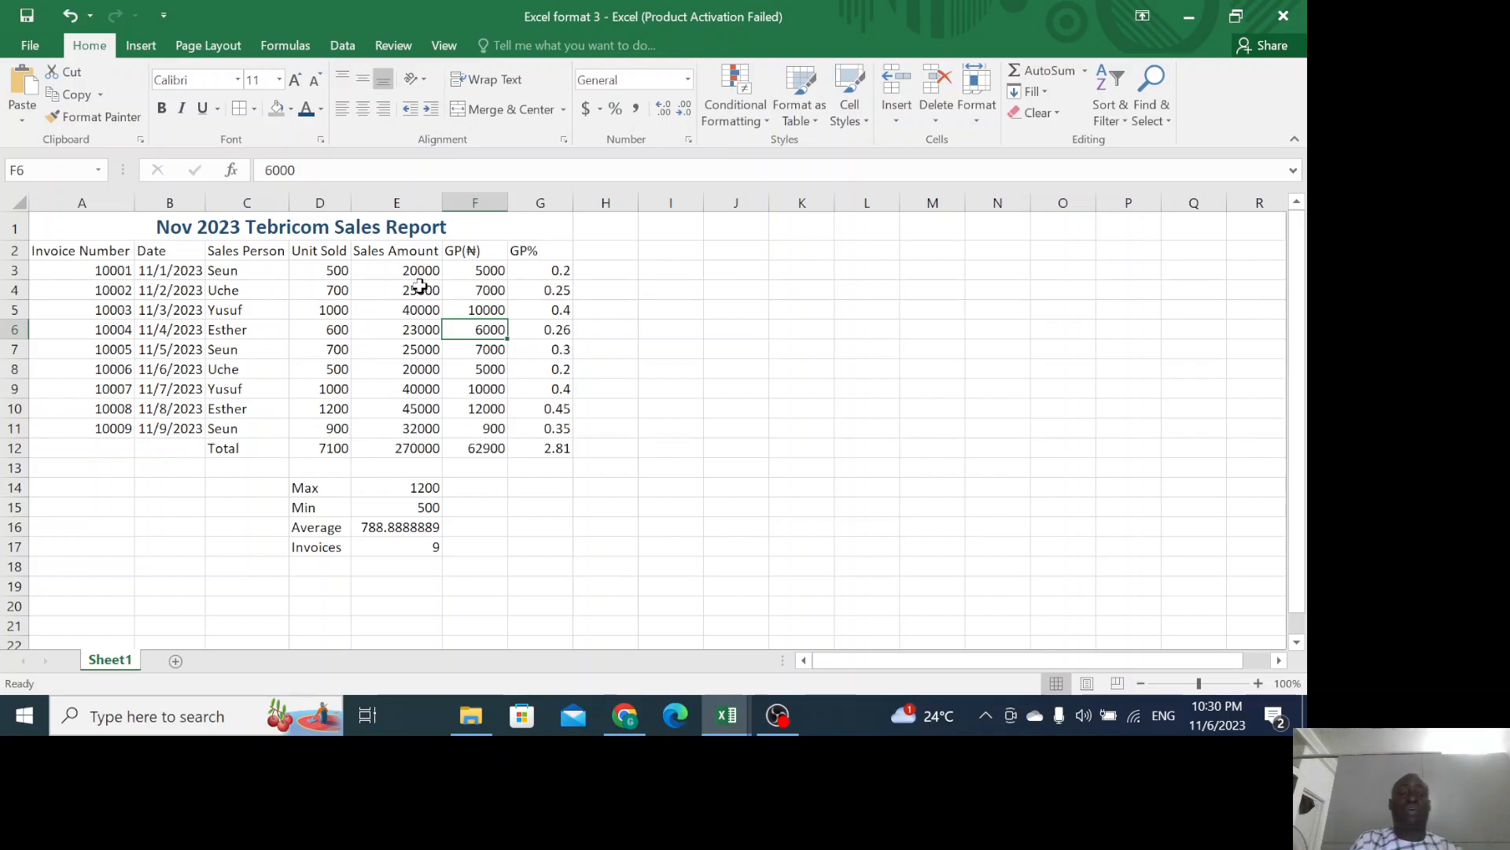
Change the report title in A1 to "Oct/Nov 2023 Tebricom Sales Report".
double_click(161, 224)
type("/")
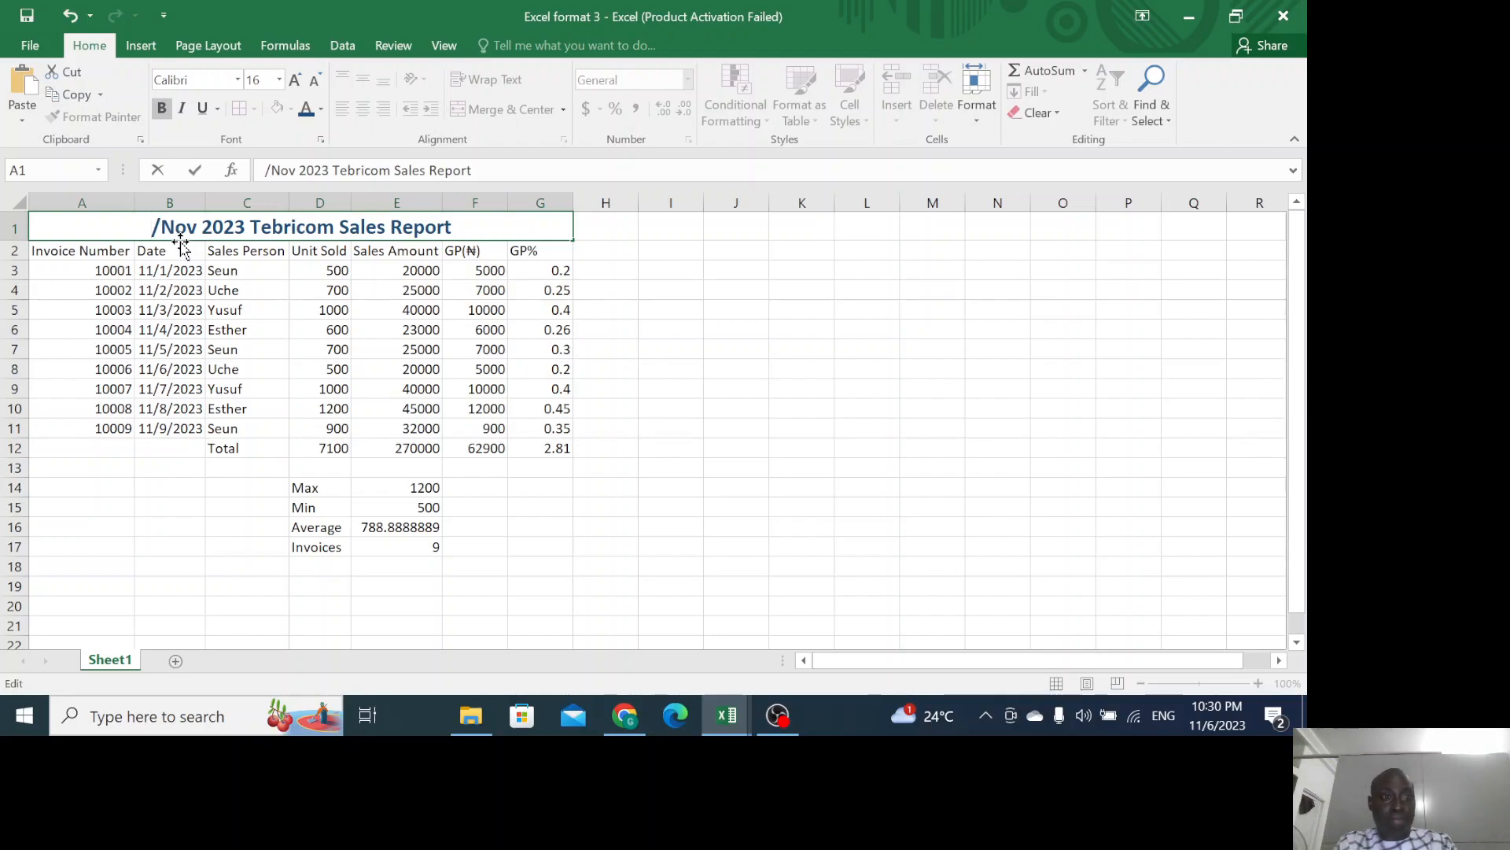
type("Oct")
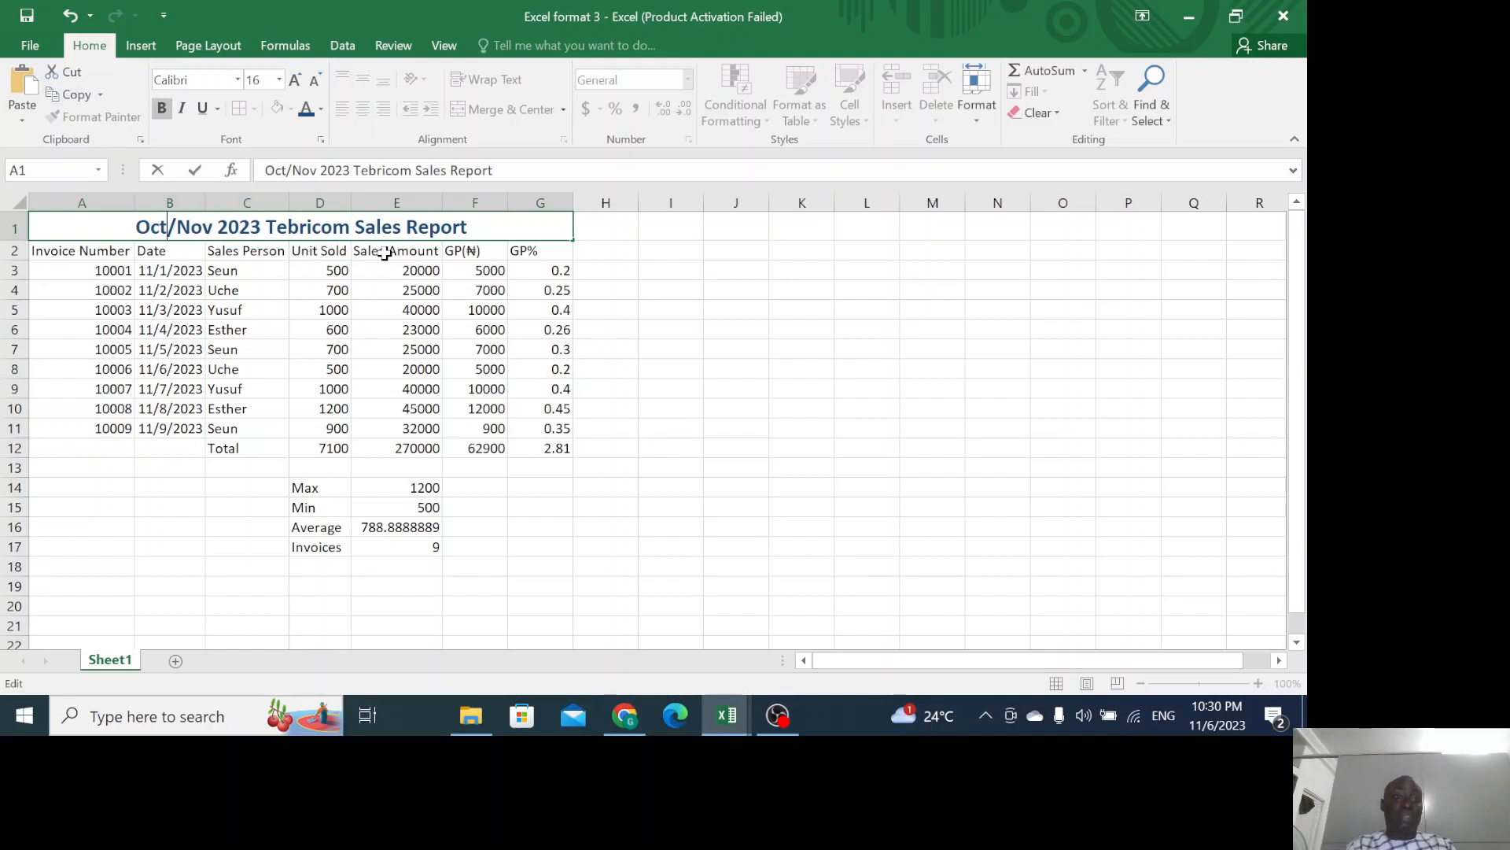
left_click(450, 485)
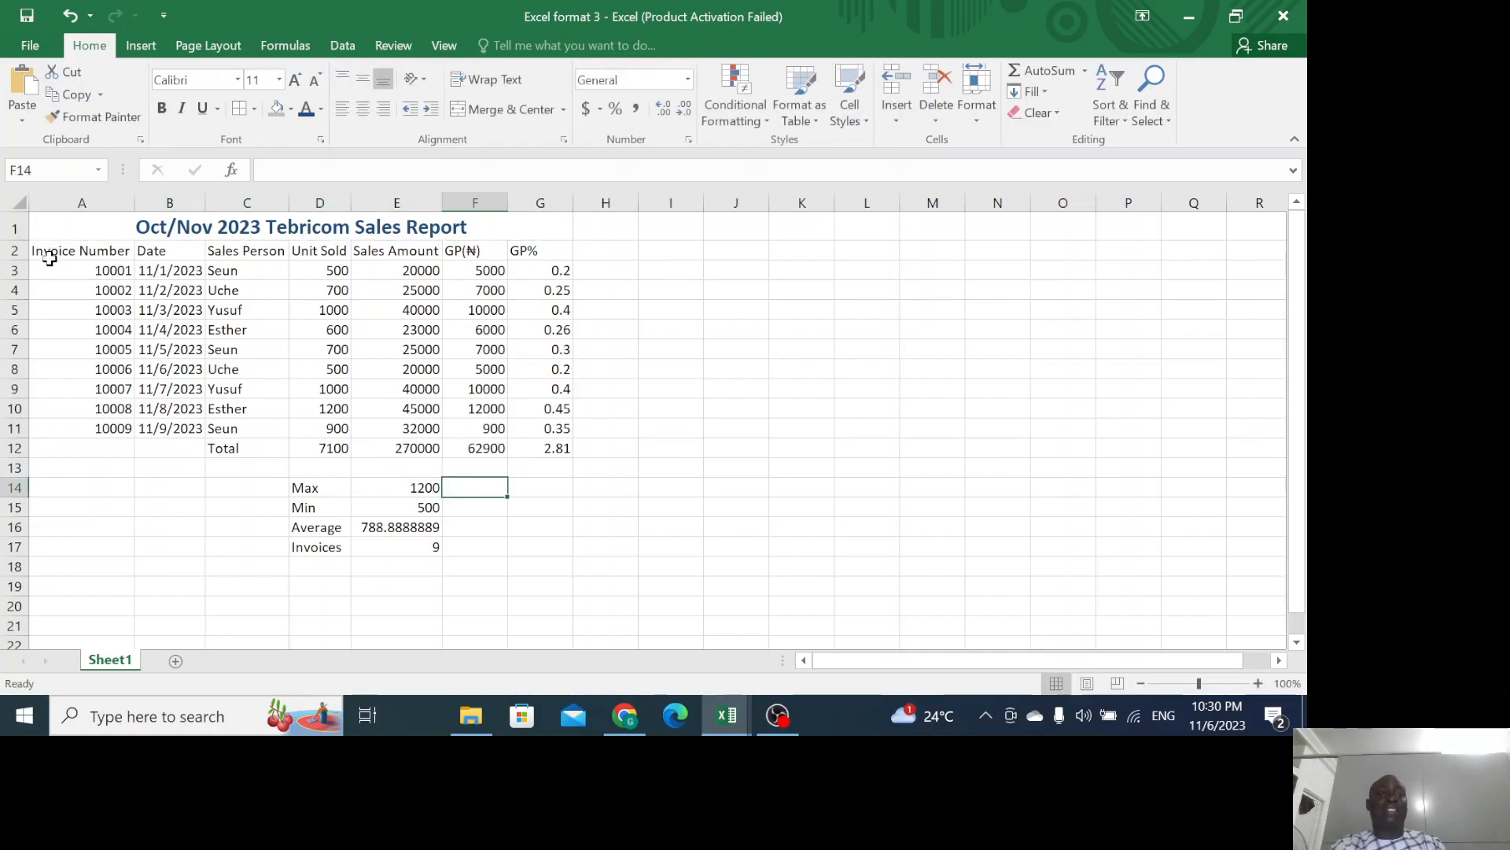
Give the table's header row A2 to G2 a dark blue fill and white text.
left_click_drag(49, 256, 550, 270)
left_click(100, 250)
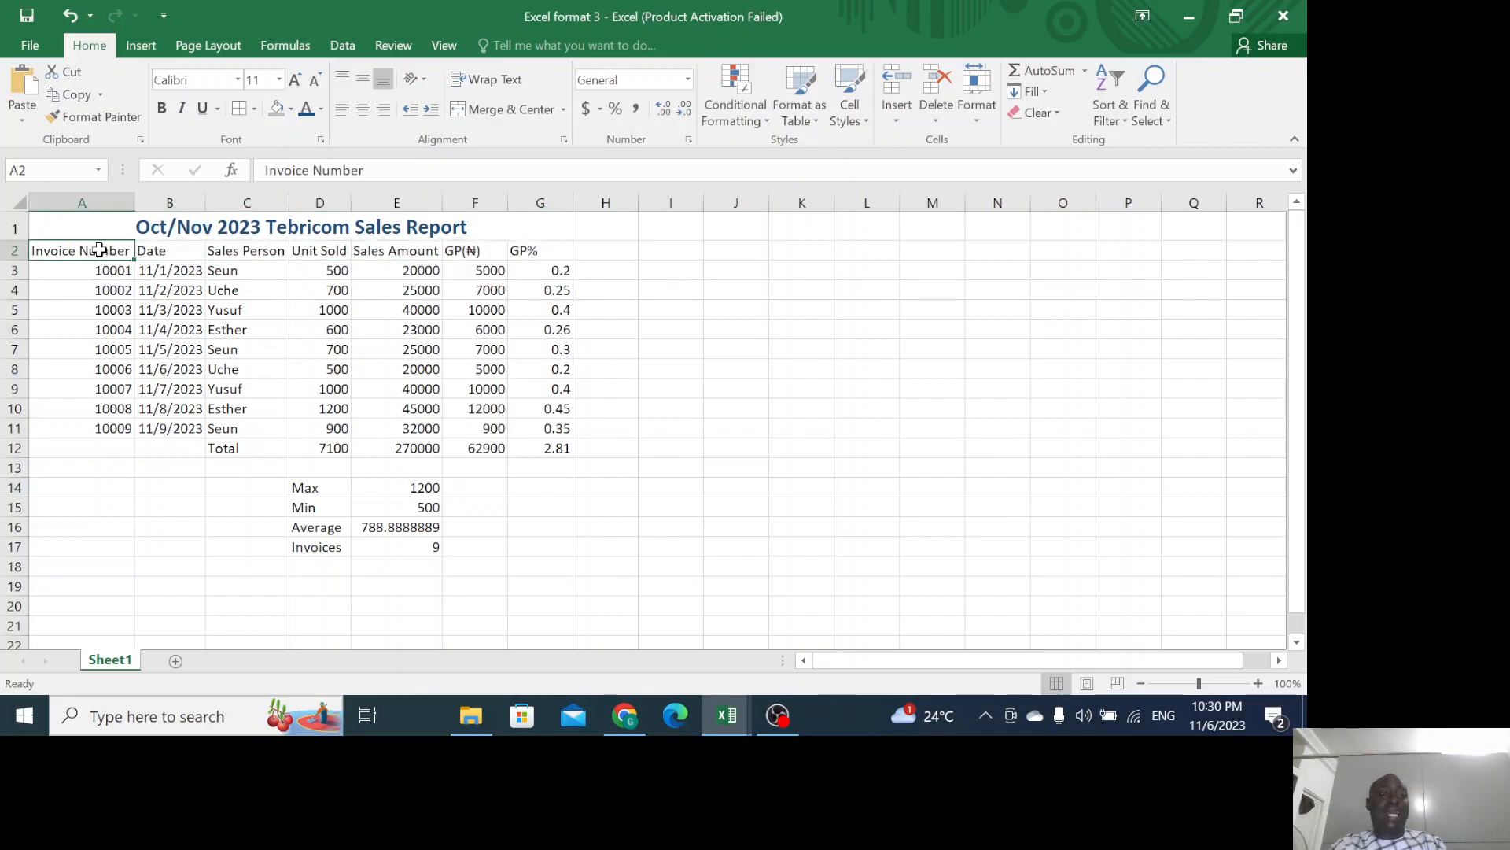
left_click_drag(87, 250, 550, 251)
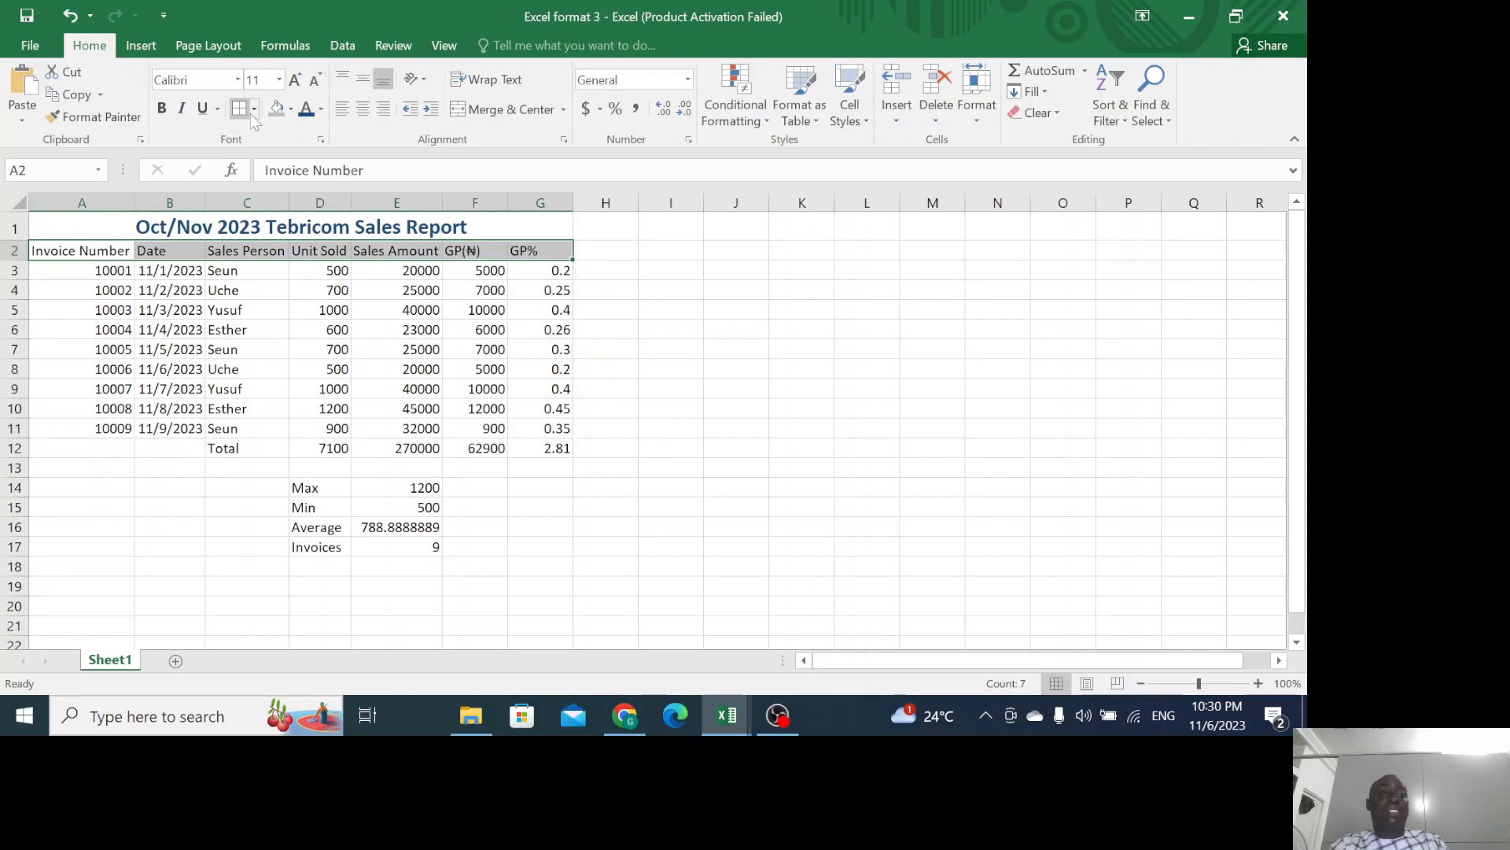
left_click(290, 110)
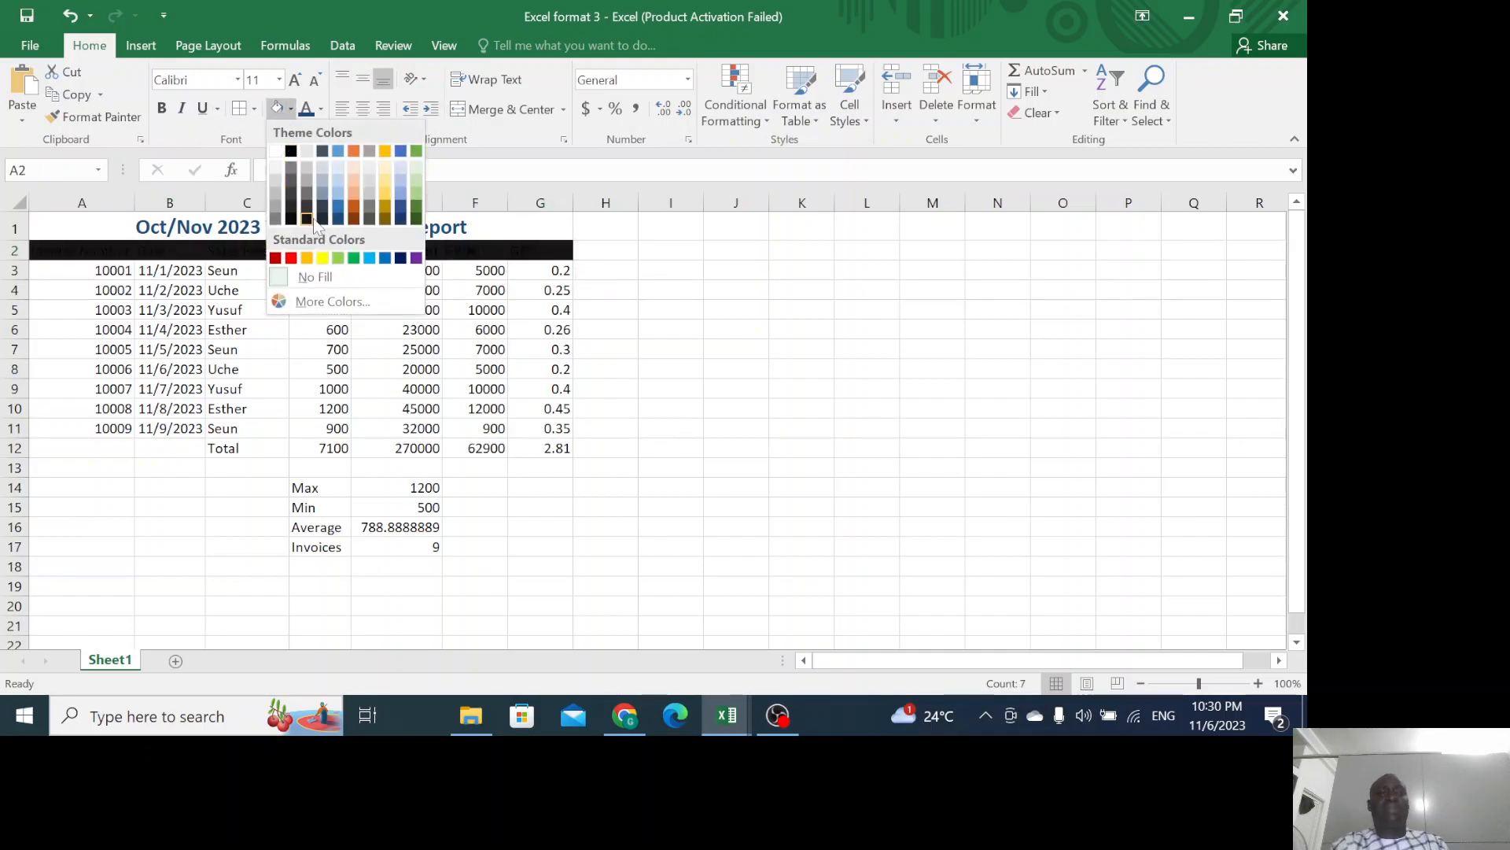
left_click(338, 218)
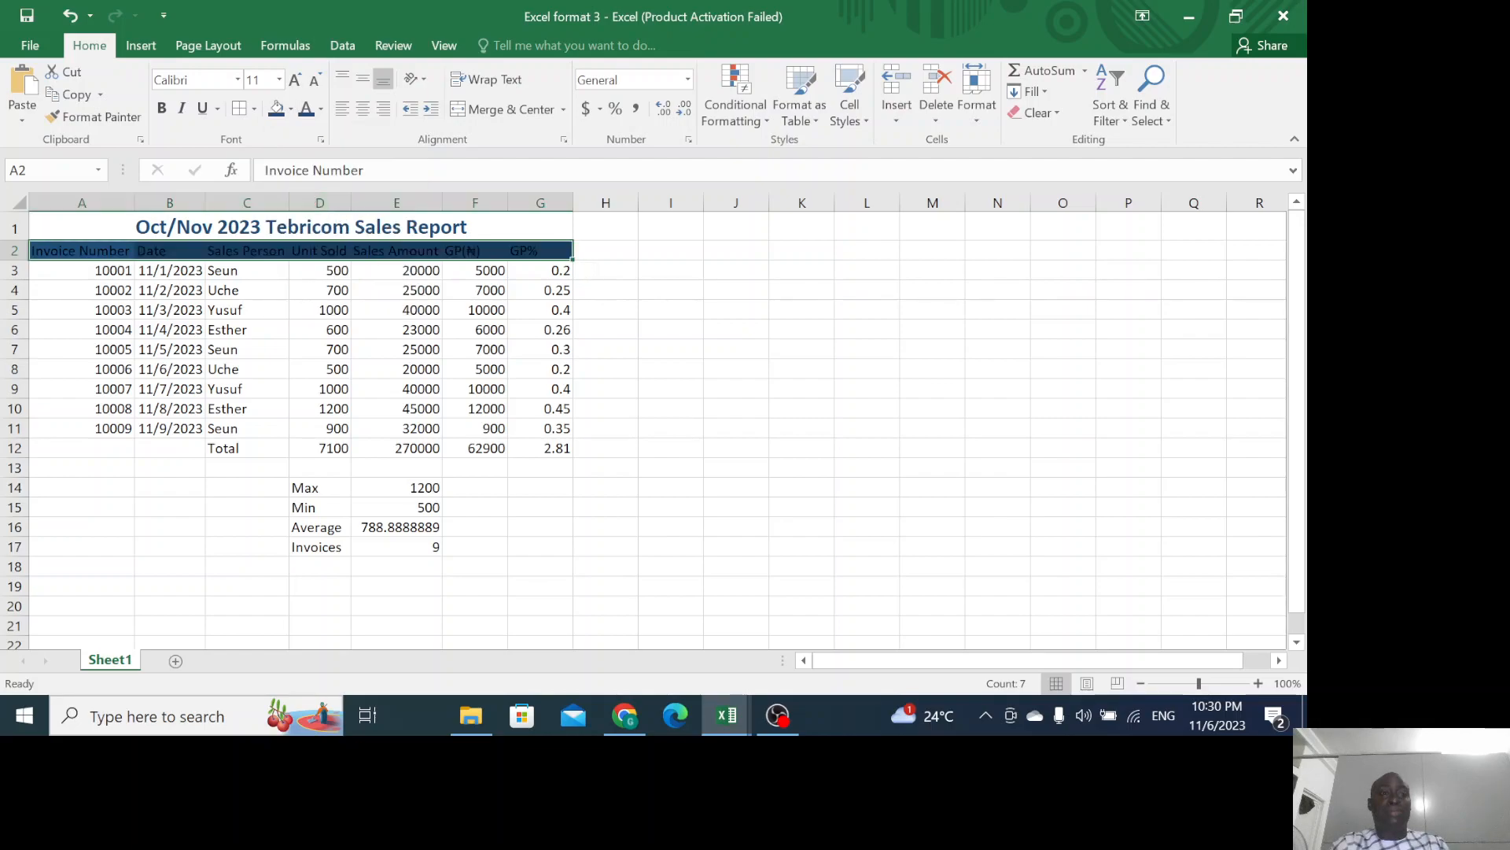
left_click(320, 111)
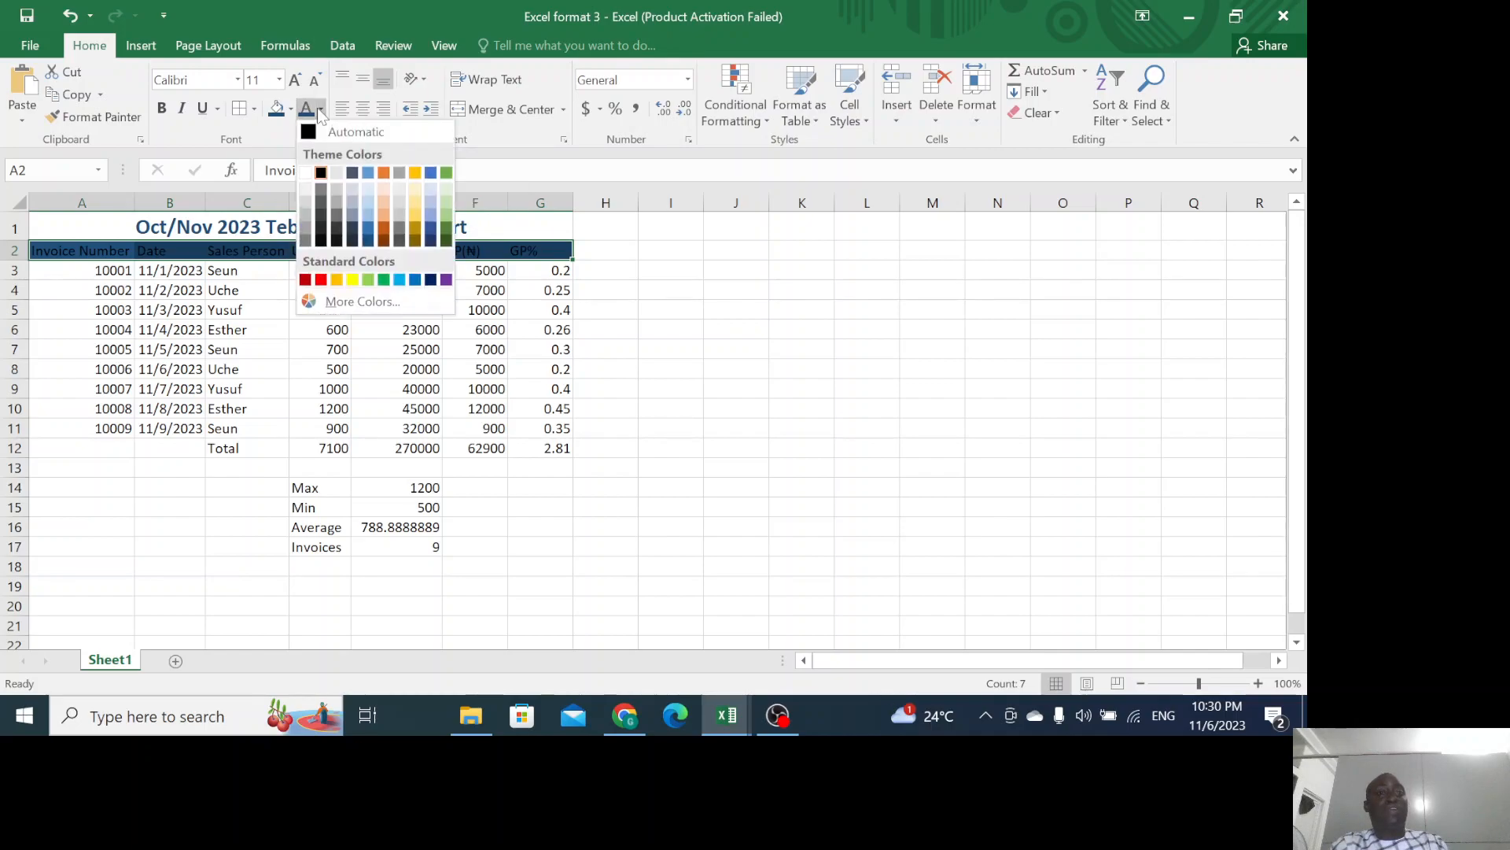
left_click(306, 174)
left_click(329, 330)
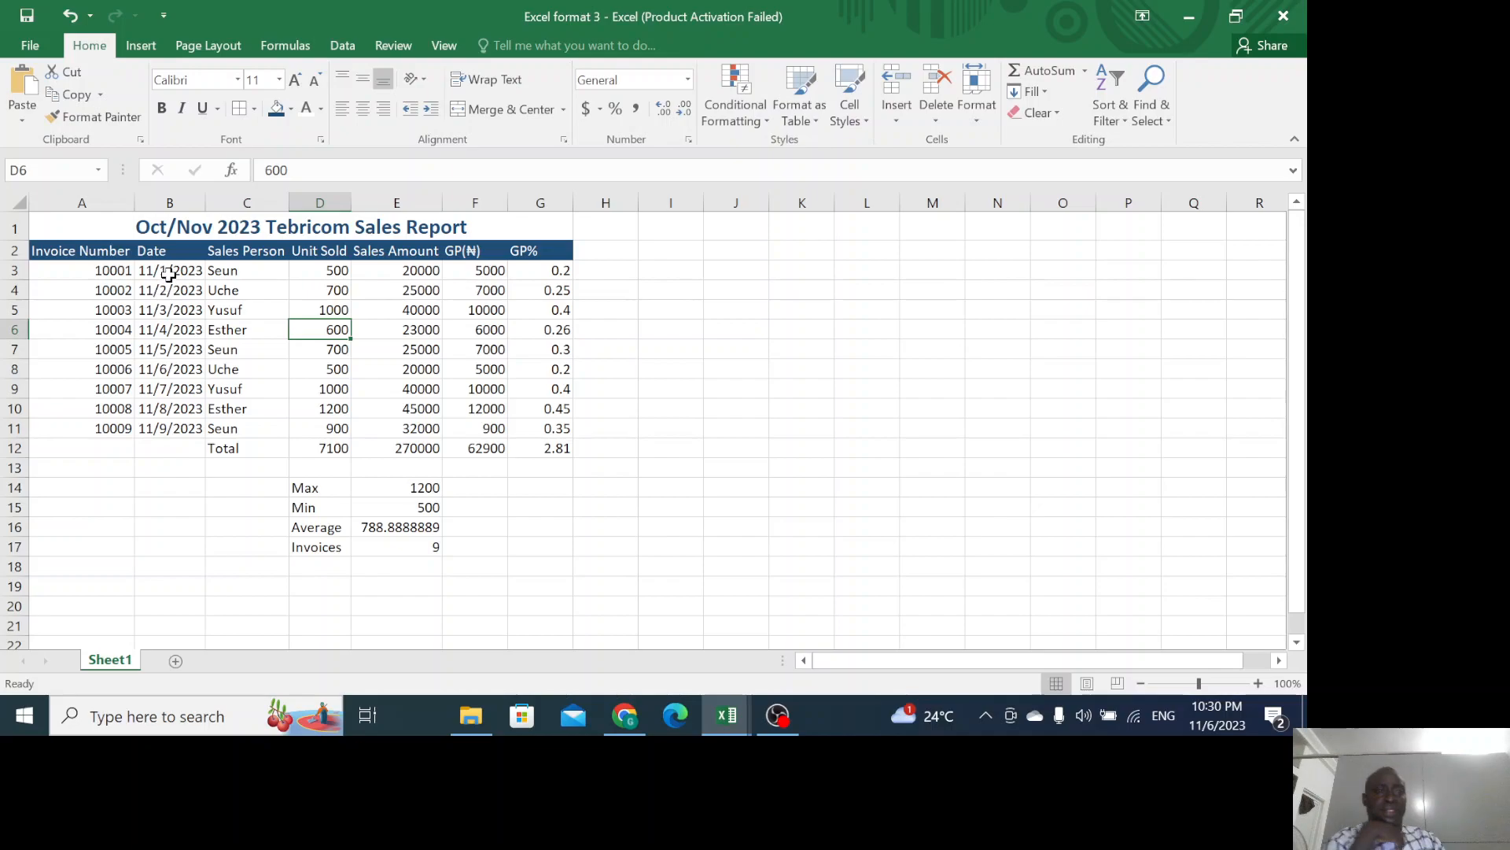
Format the dates in B3 to B11 with the 03/14/12 date type.
left_click_drag(142, 270, 175, 428)
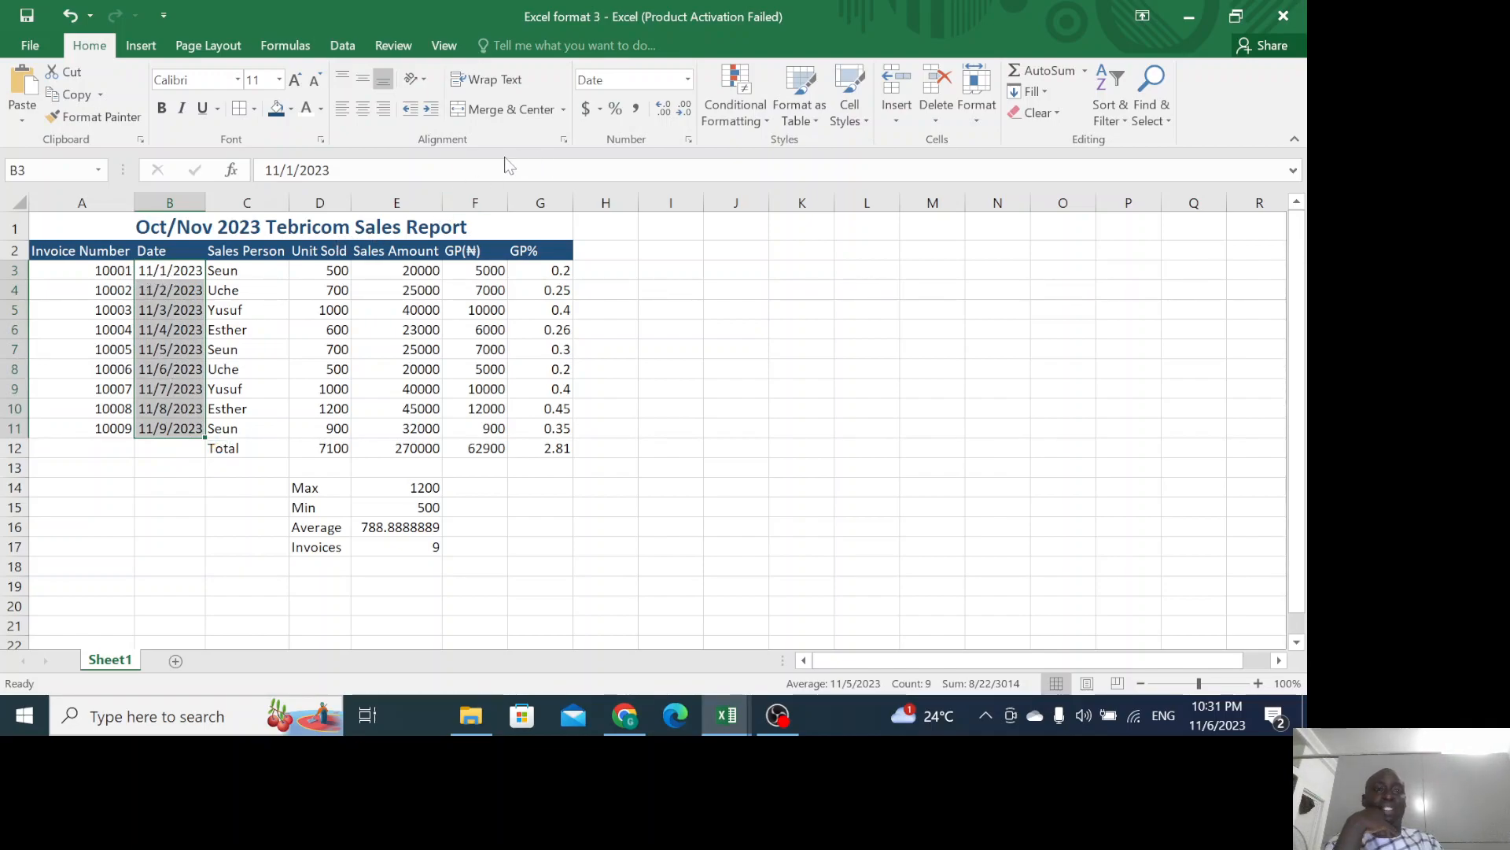
left_click(686, 139)
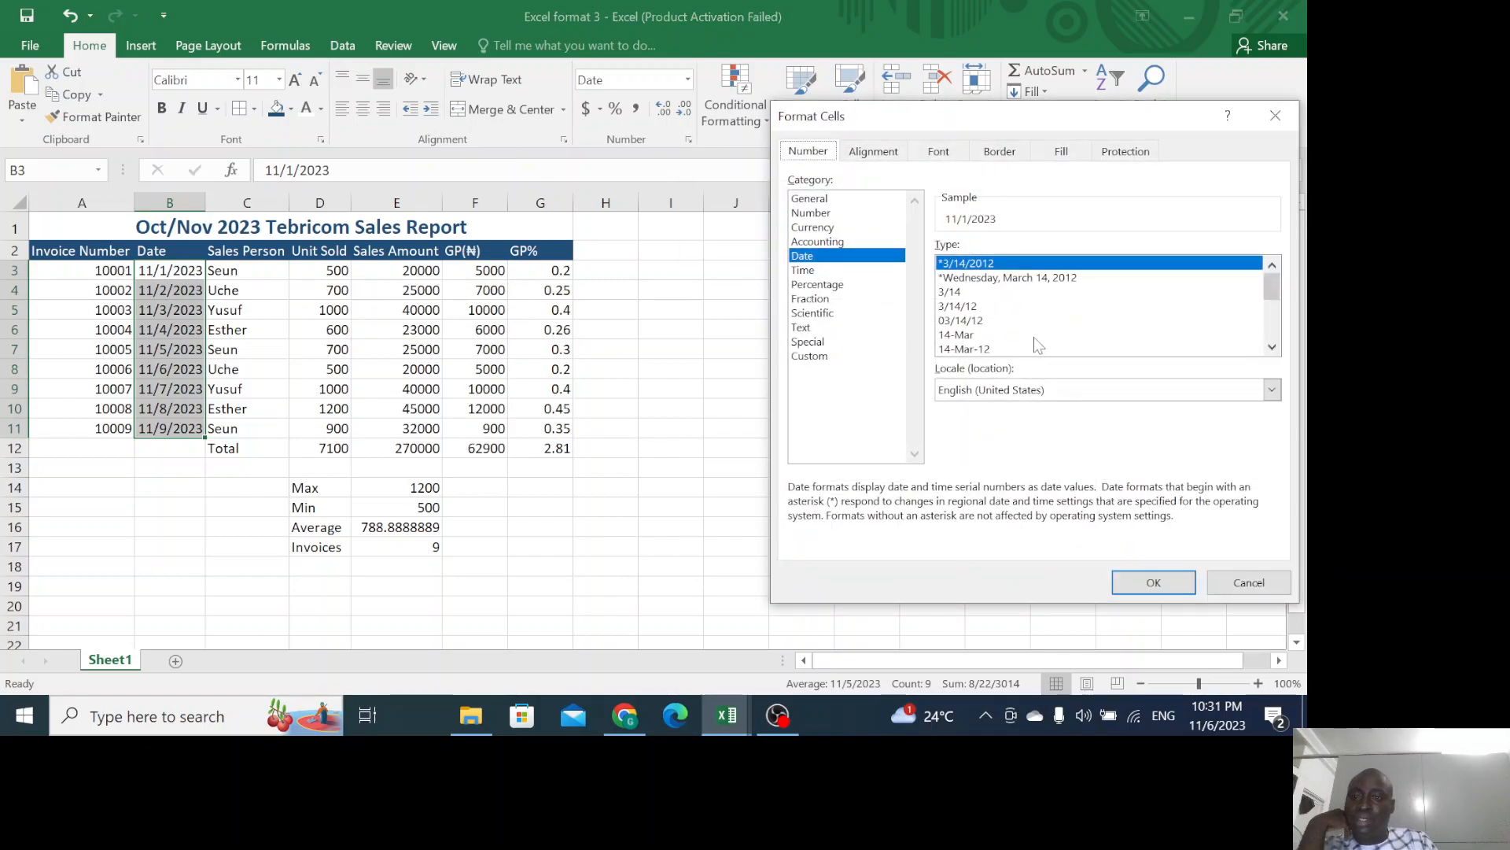
left_click(967, 321)
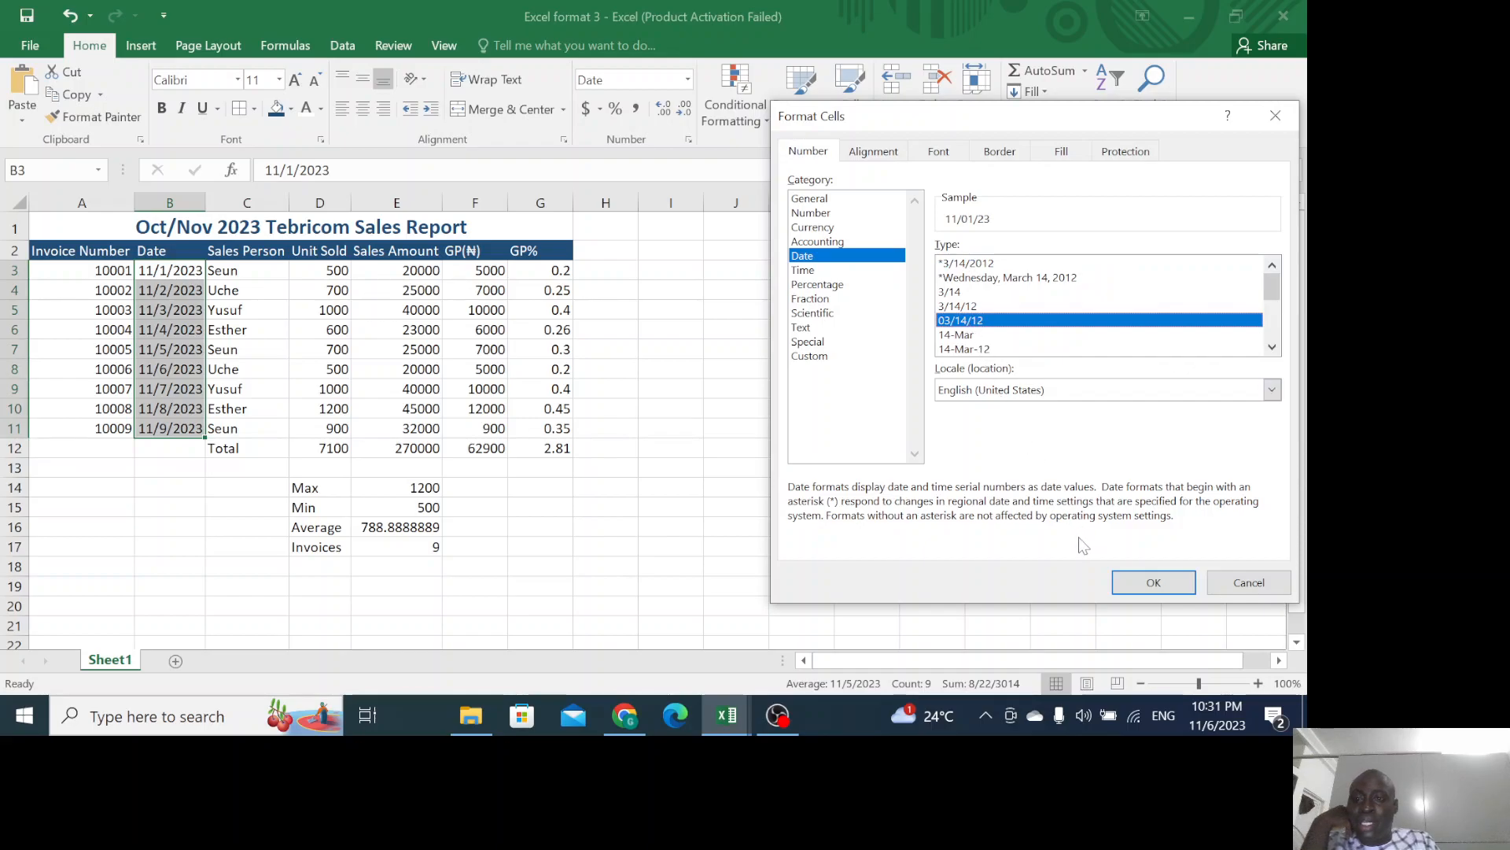
left_click(1124, 583)
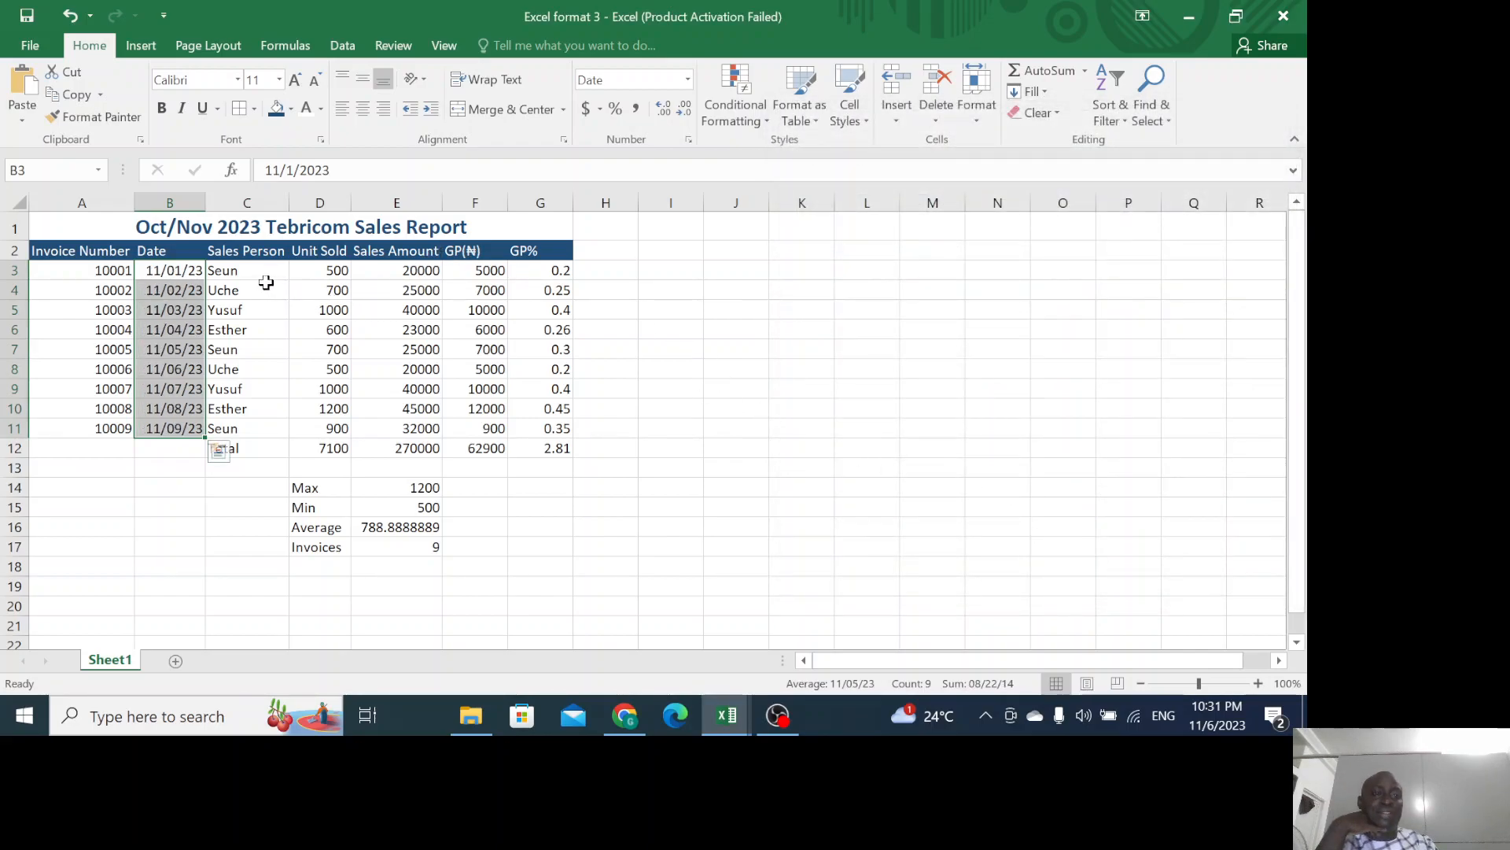
Apply the Number format without decimal places to the Unit Sold values in D3 to D11.
left_click(318, 444)
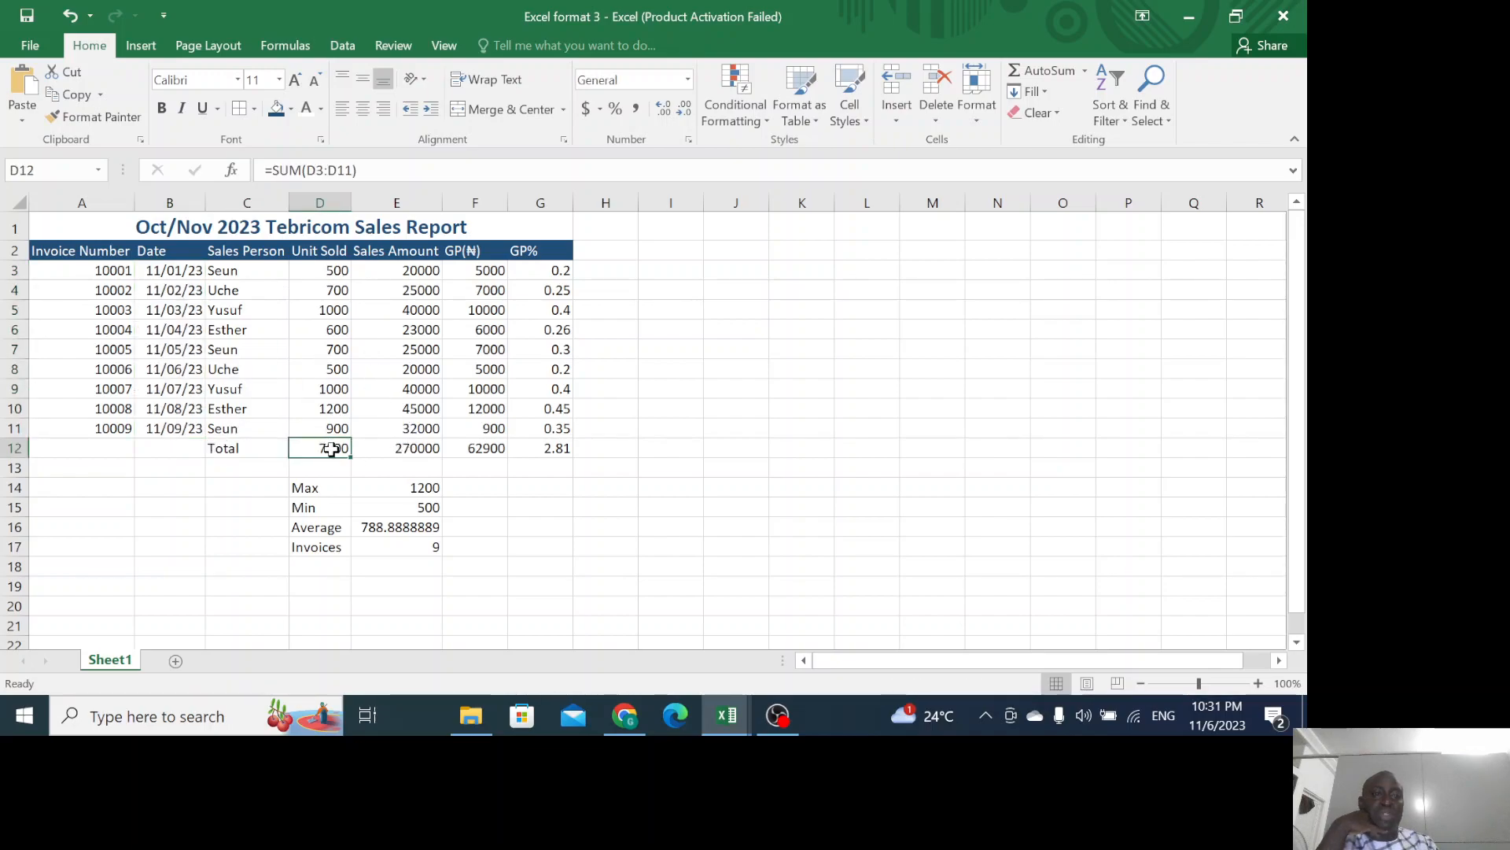
left_click_drag(315, 275, 333, 426)
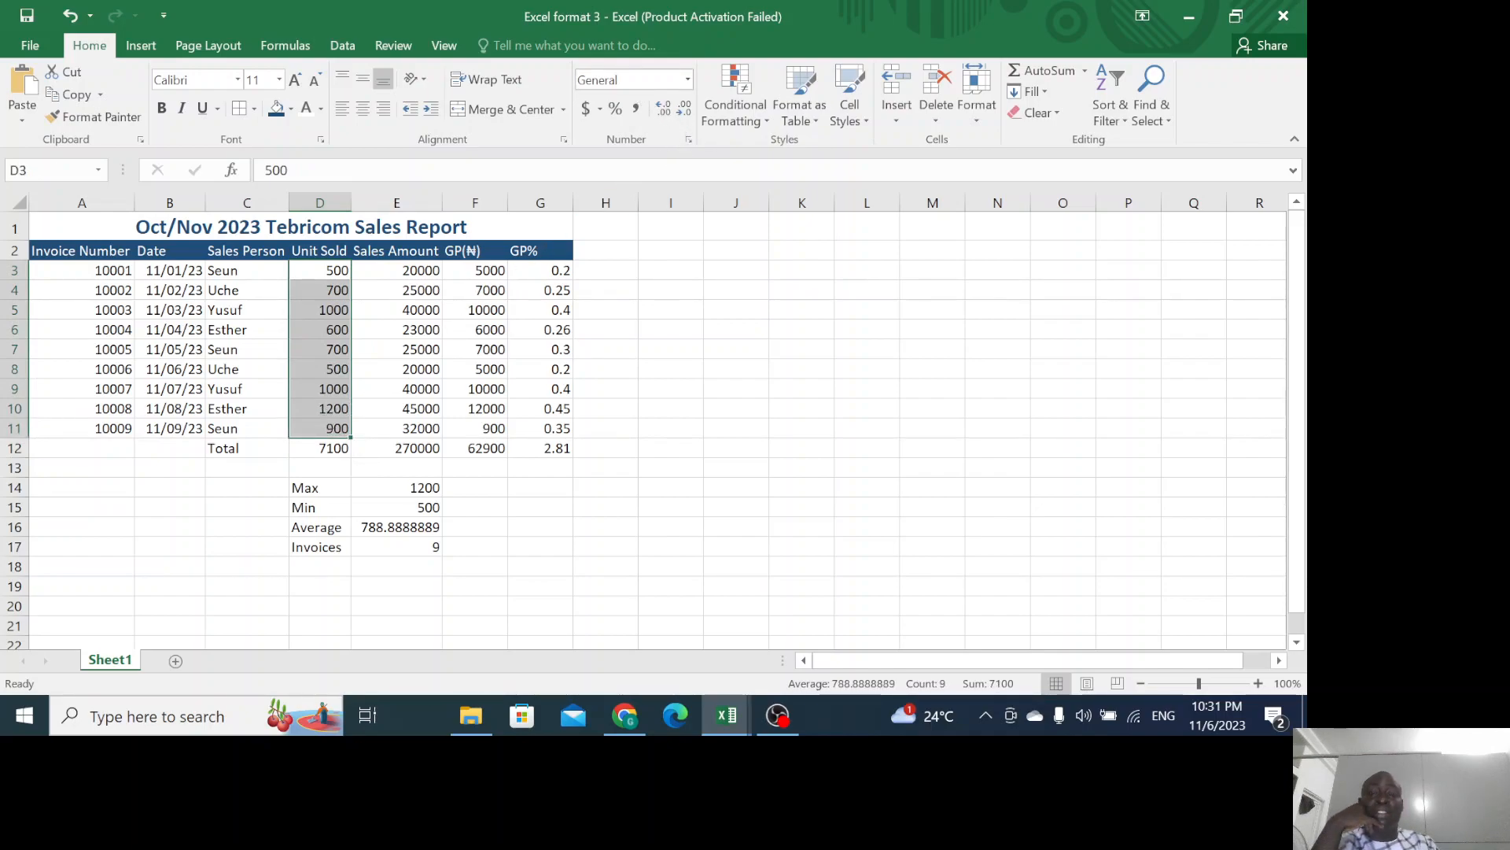
left_click(685, 139)
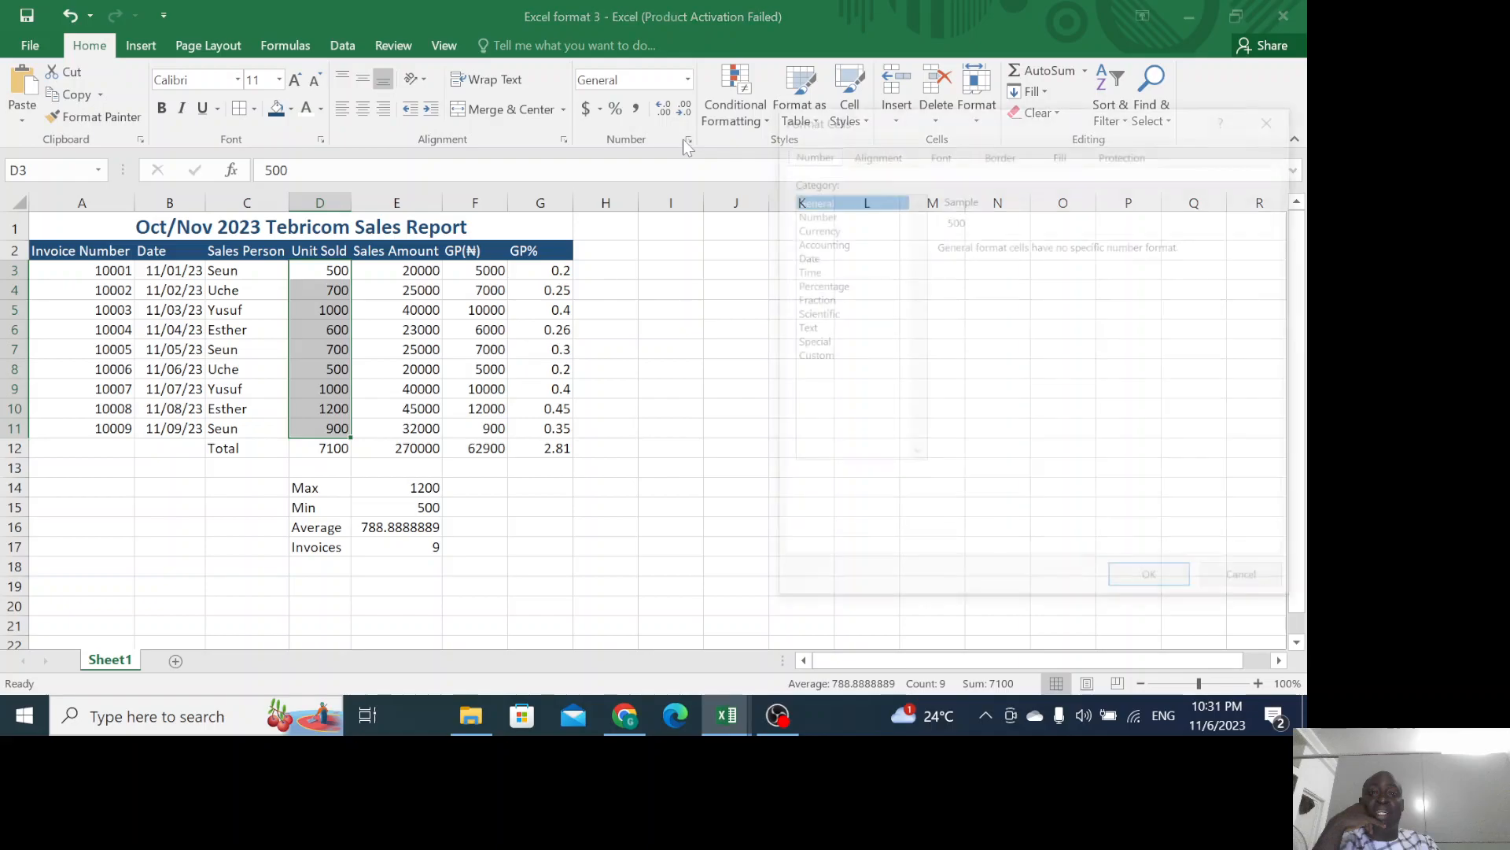
left_click(817, 214)
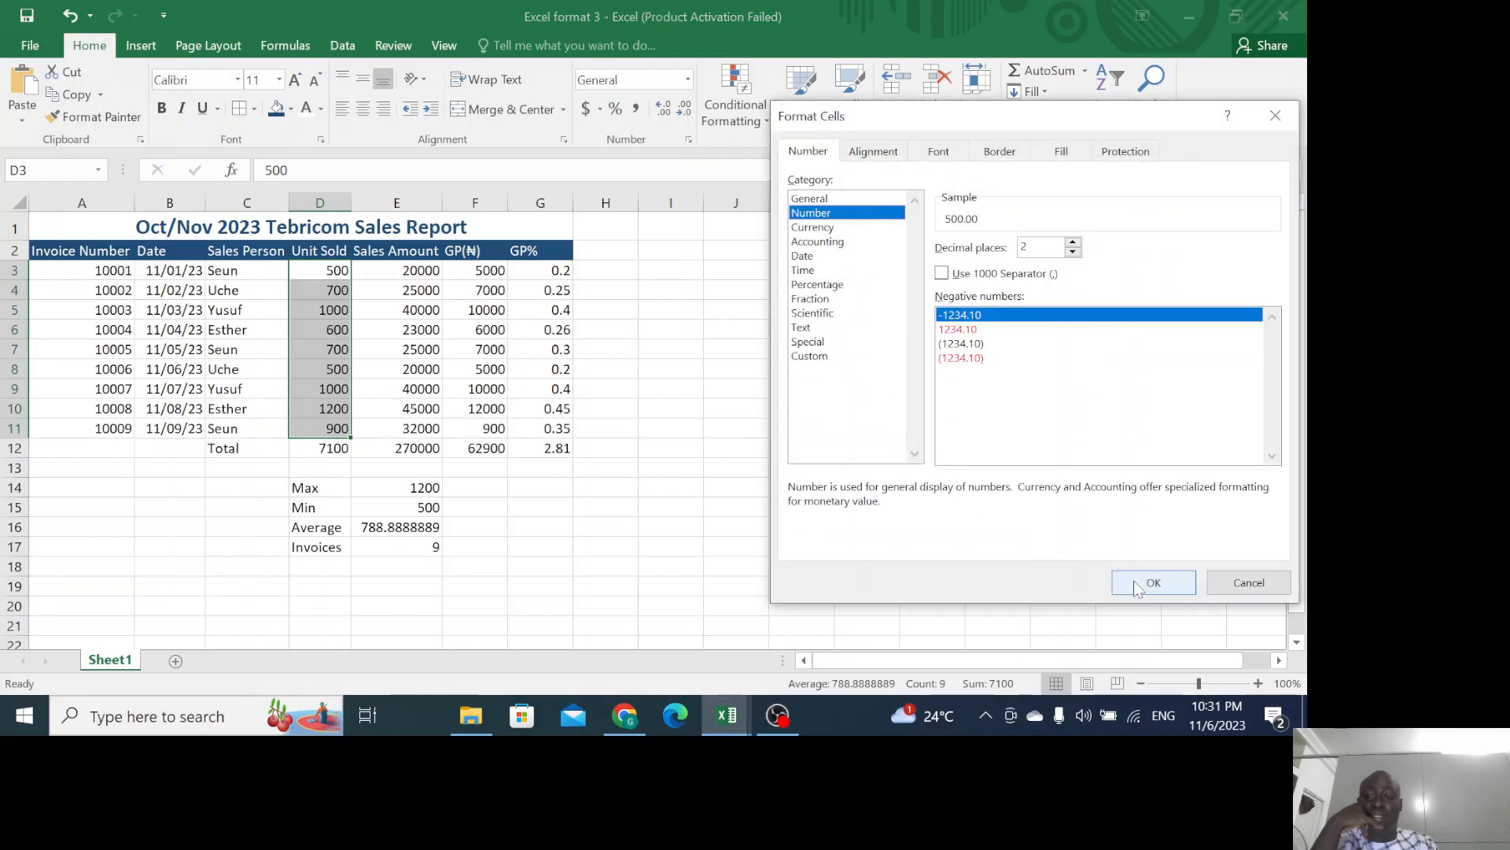
left_click(1153, 583)
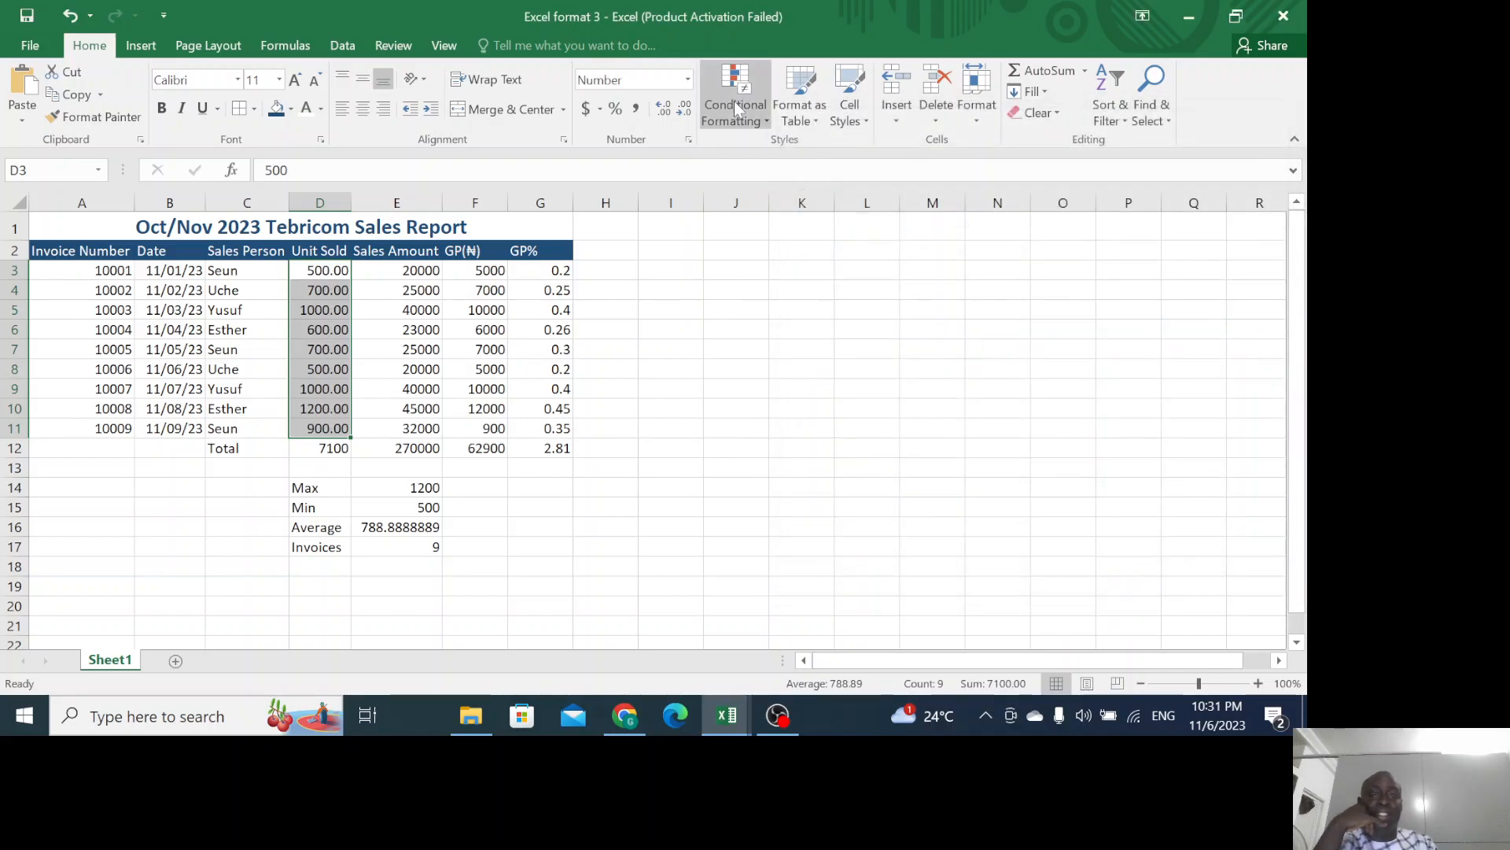
left_click(665, 109)
left_click(684, 108)
left_click(684, 108)
left_click(684, 108)
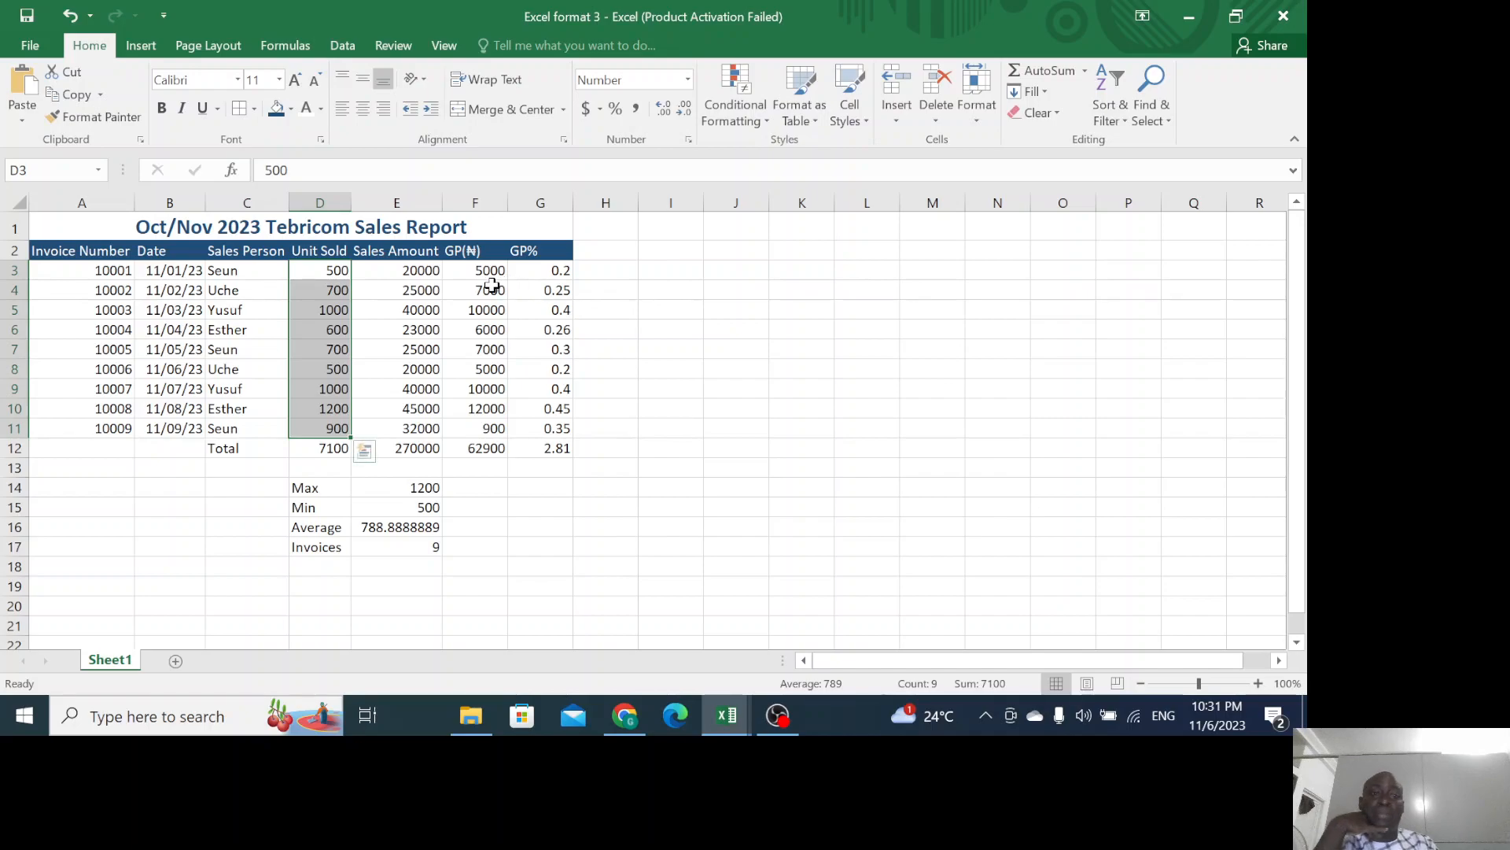
Apply the dollar Accounting format without decimal places to the Sales Amount values in E3 to E11.
left_click(403, 273)
left_click_drag(402, 273, 408, 423)
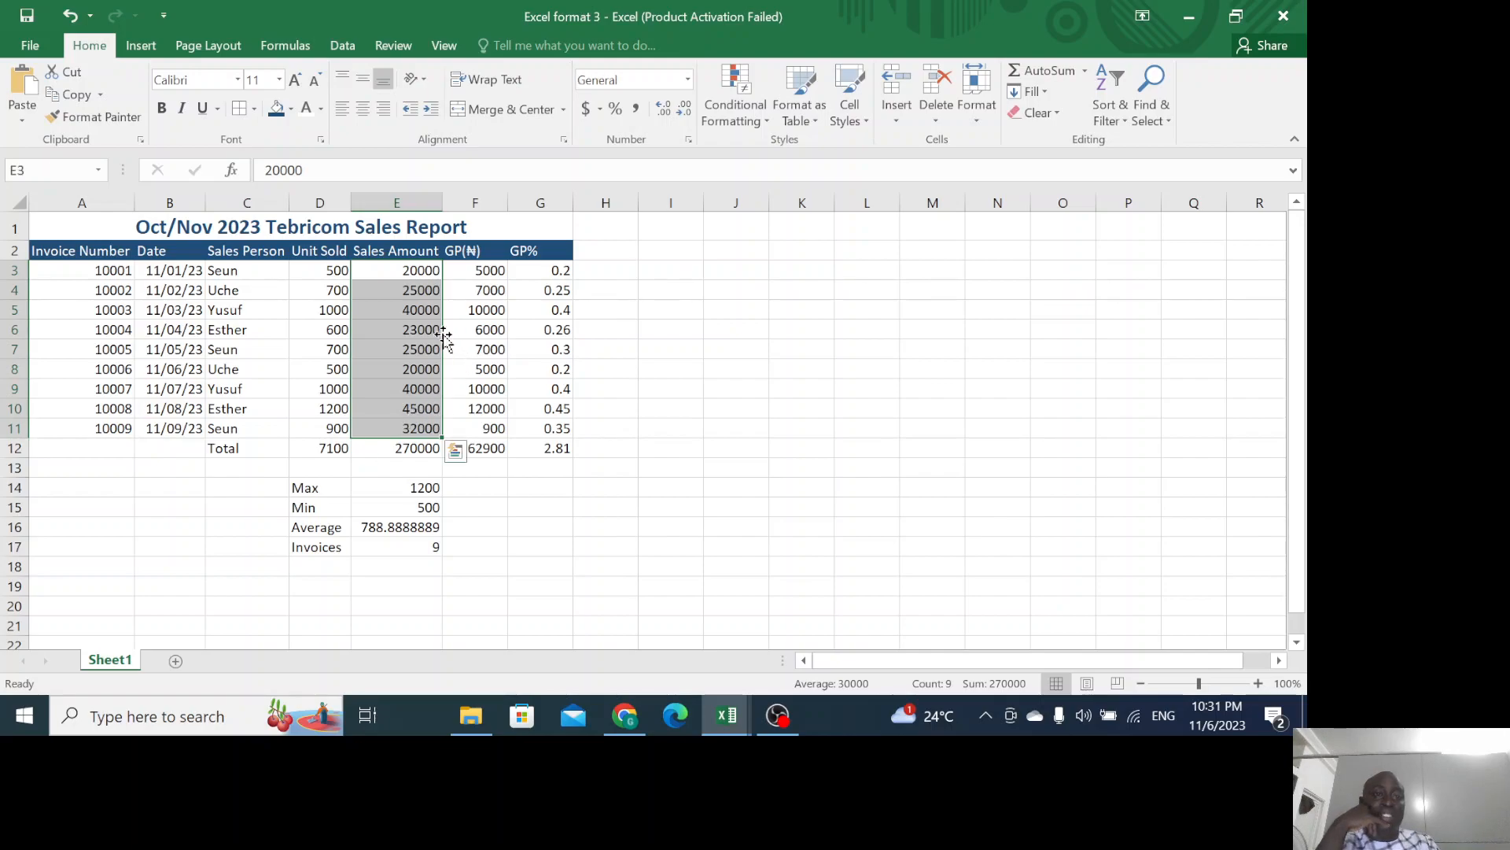
left_click(586, 111)
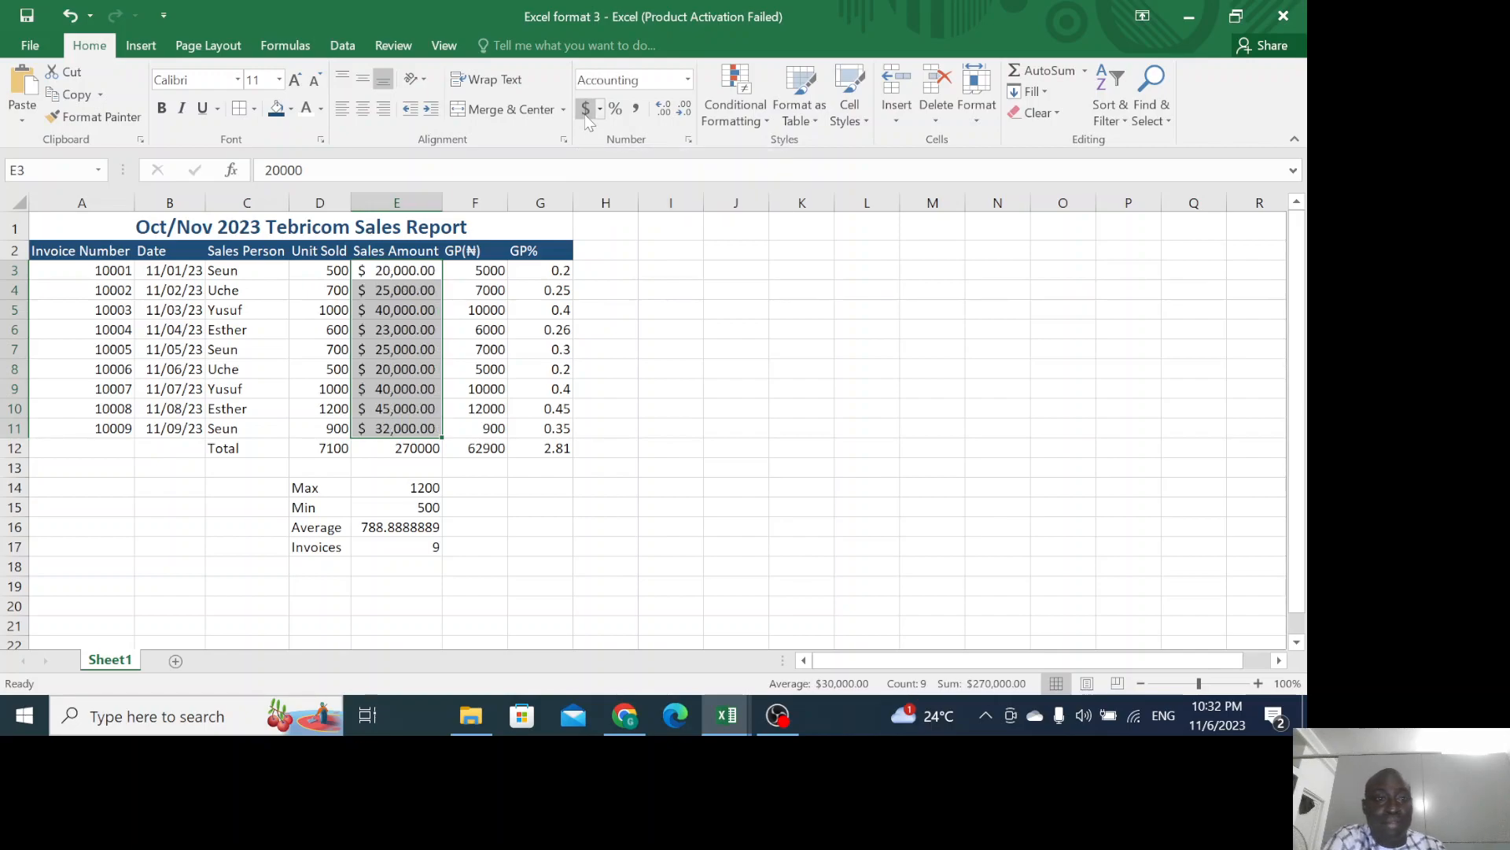
left_click(683, 110)
left_click(683, 111)
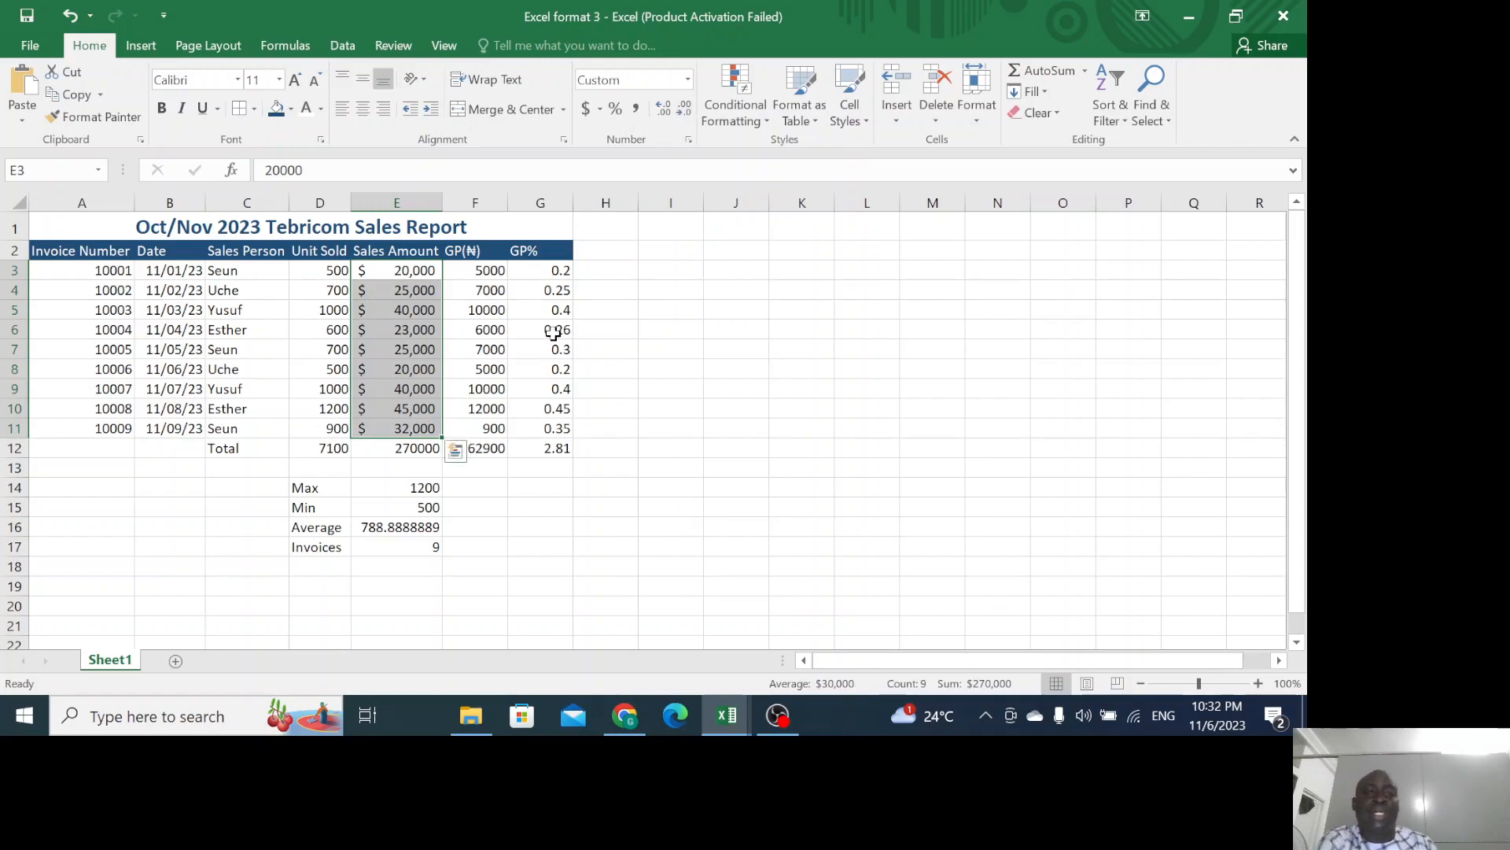
Format the Sales Amount total in E12 as dollar Accounting without decimal places.
left_click_drag(486, 270, 490, 447)
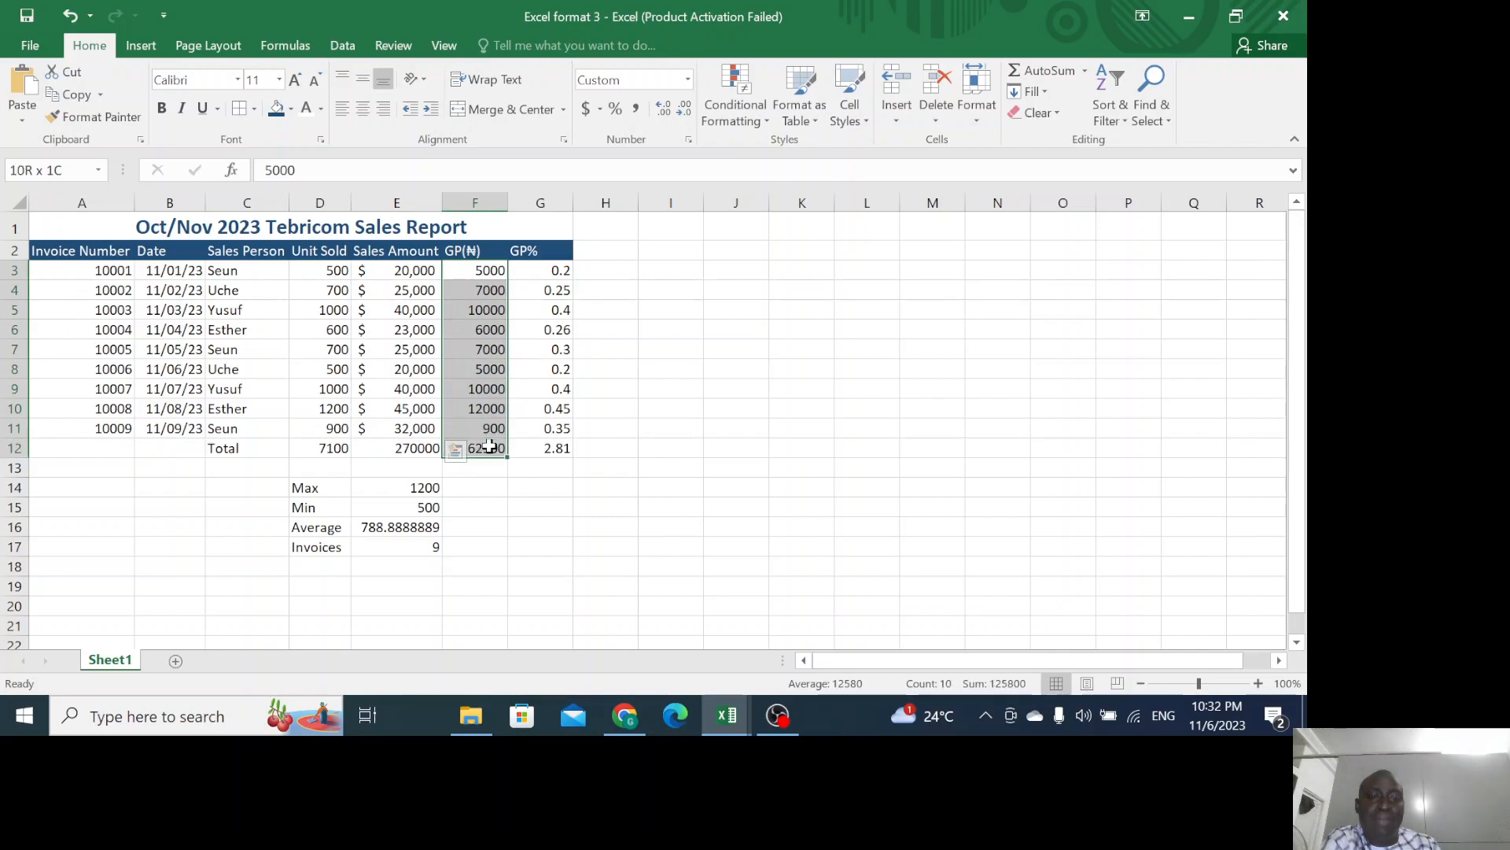
left_click(398, 269)
left_click(387, 446)
left_click(585, 114)
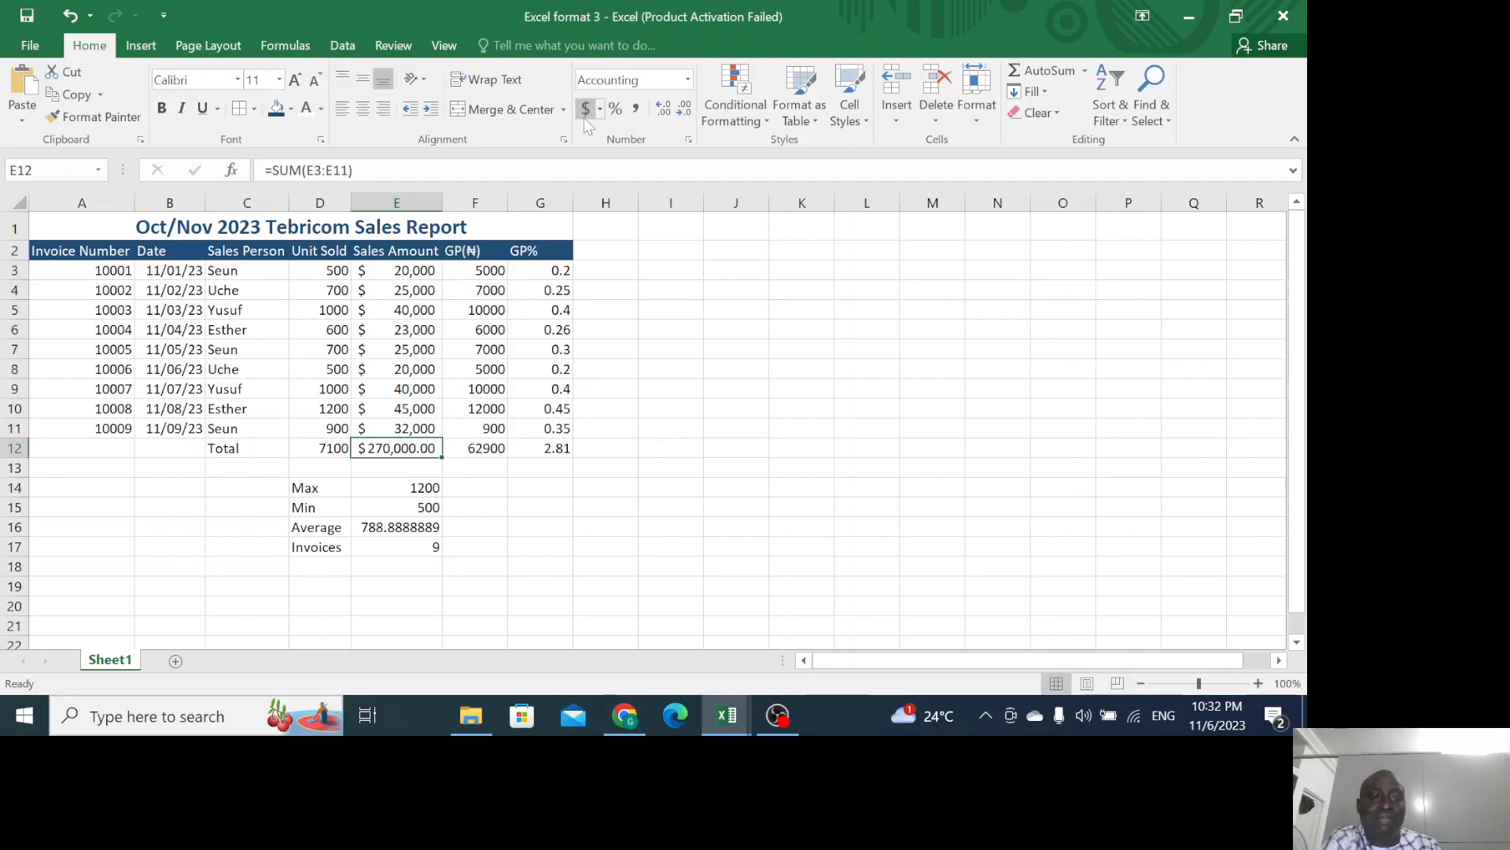
left_click(681, 111)
left_click(681, 112)
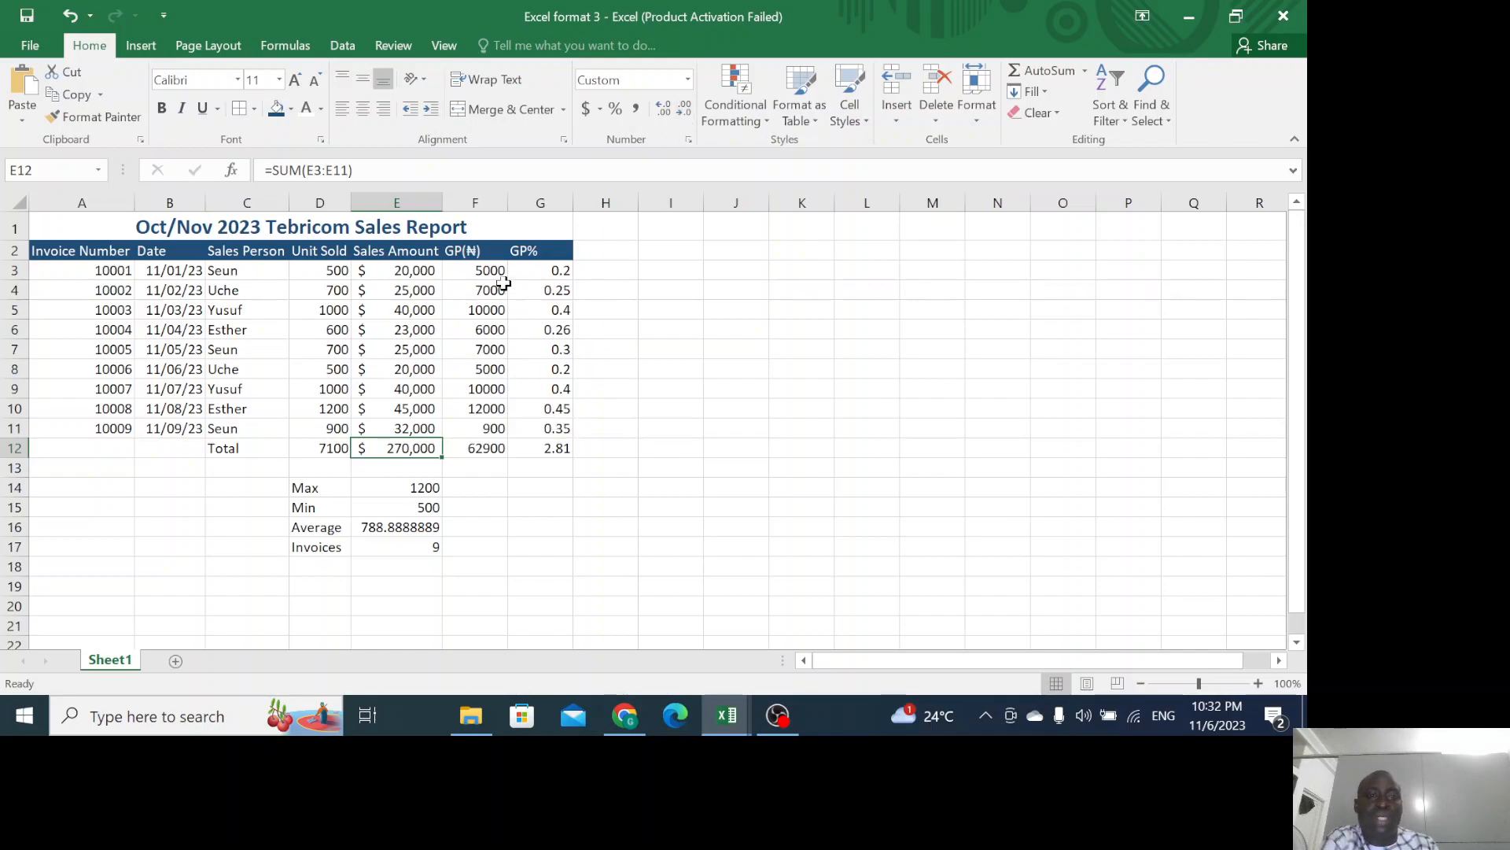
Format the GP(₦) values and their total in F3 to F12 as dollar Accounting without decimal places.
left_click_drag(472, 269, 497, 448)
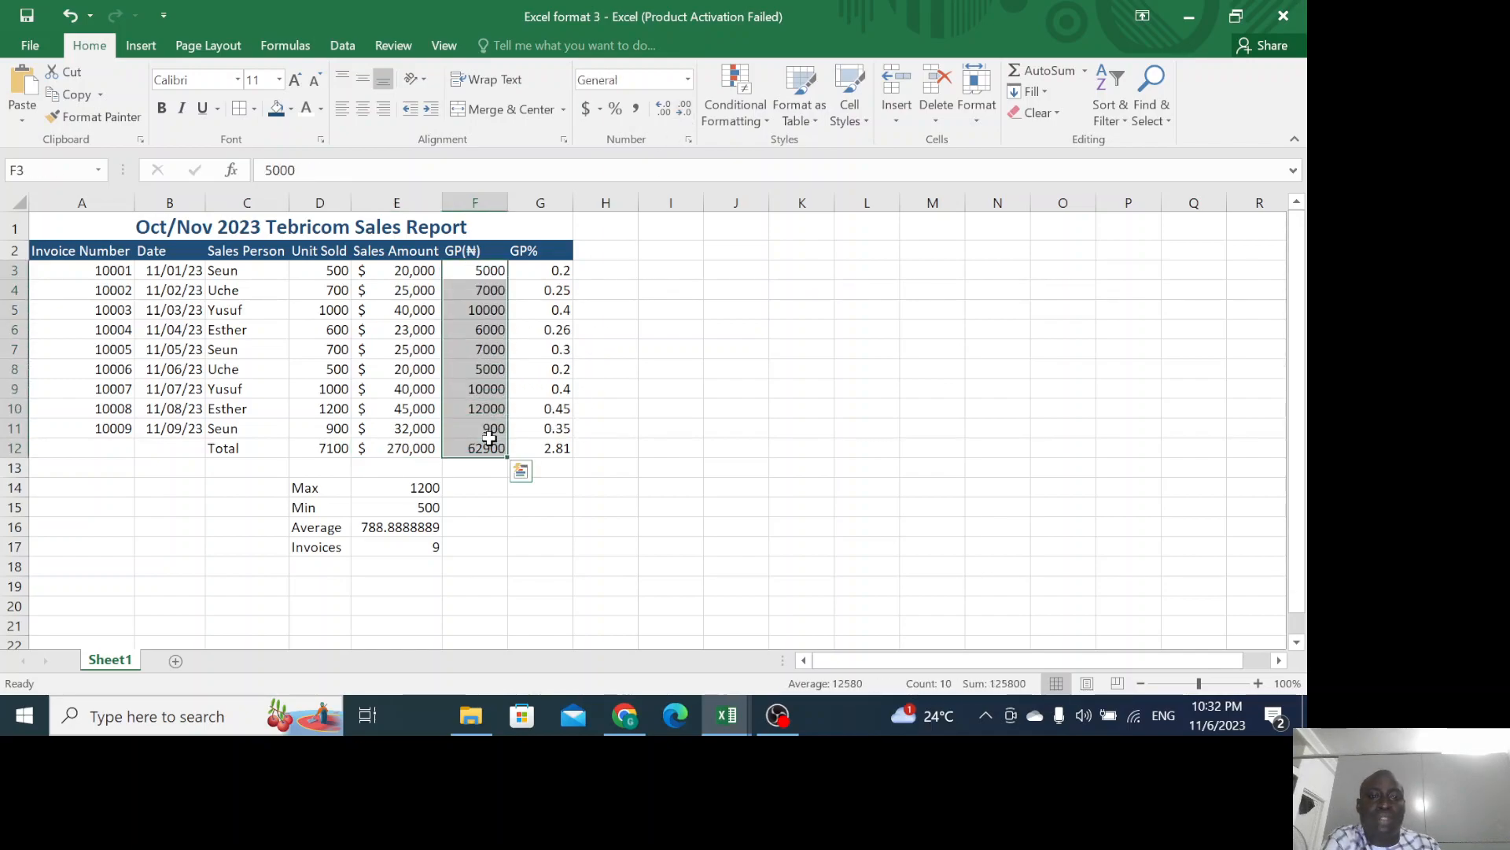
left_click(588, 109)
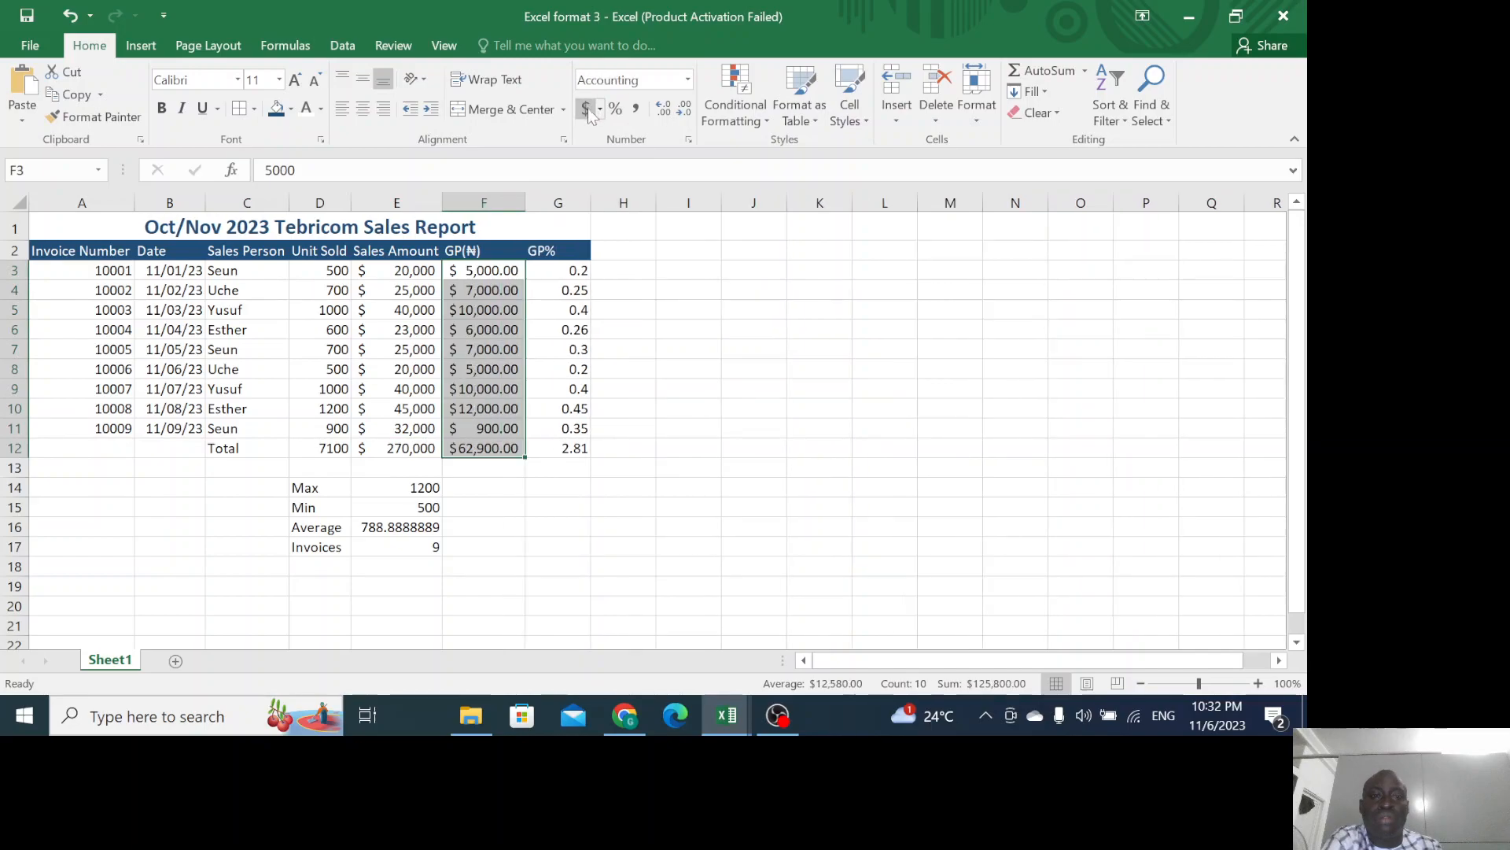
left_click(682, 113)
left_click(681, 112)
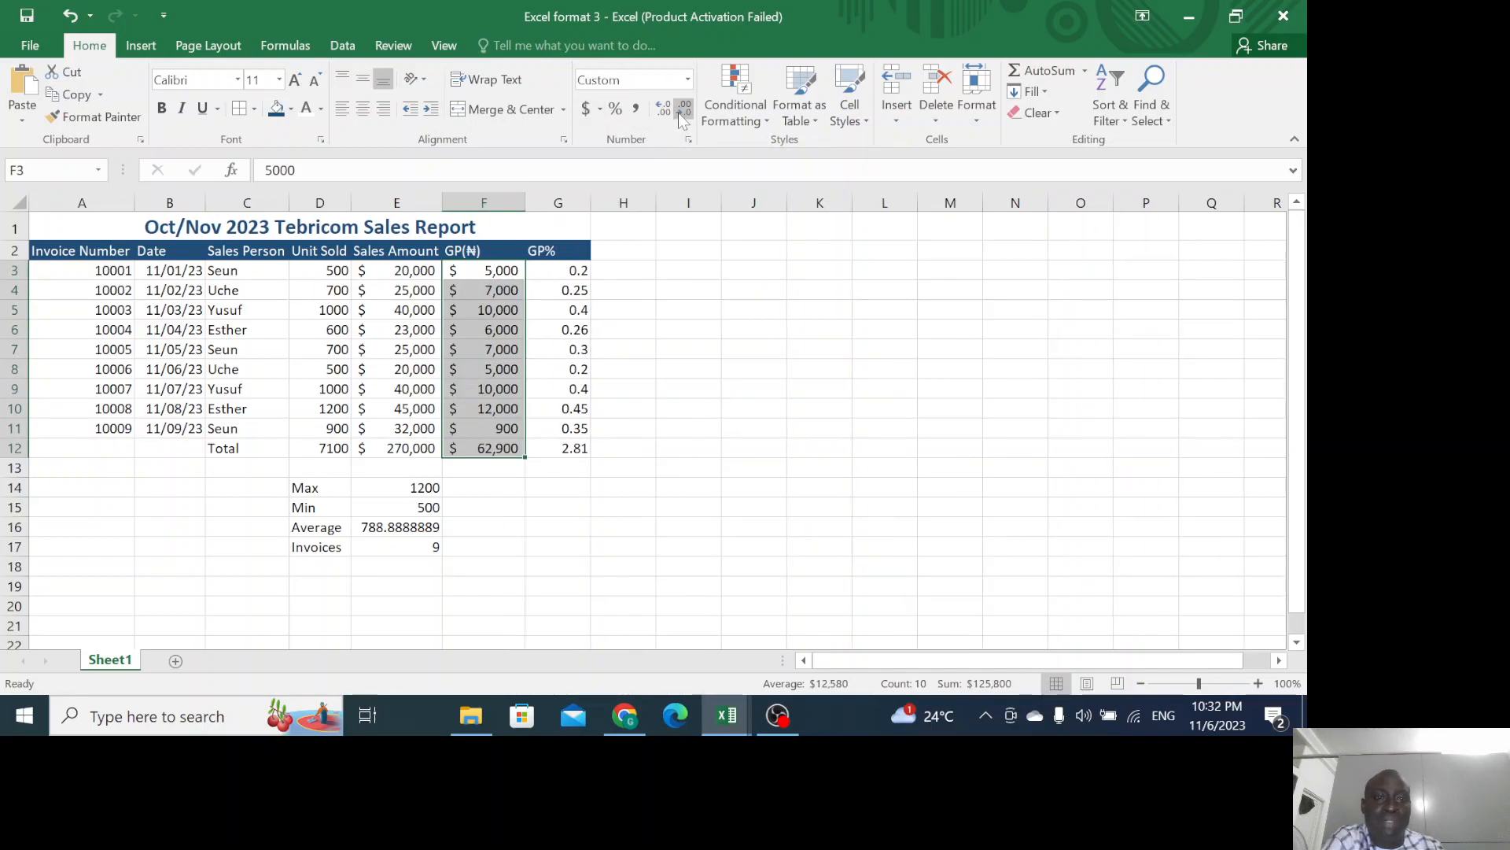
Apply the Percentage format to the GP% values and total in G3 to G12.
left_click(570, 272)
left_click_drag(582, 293, 577, 445)
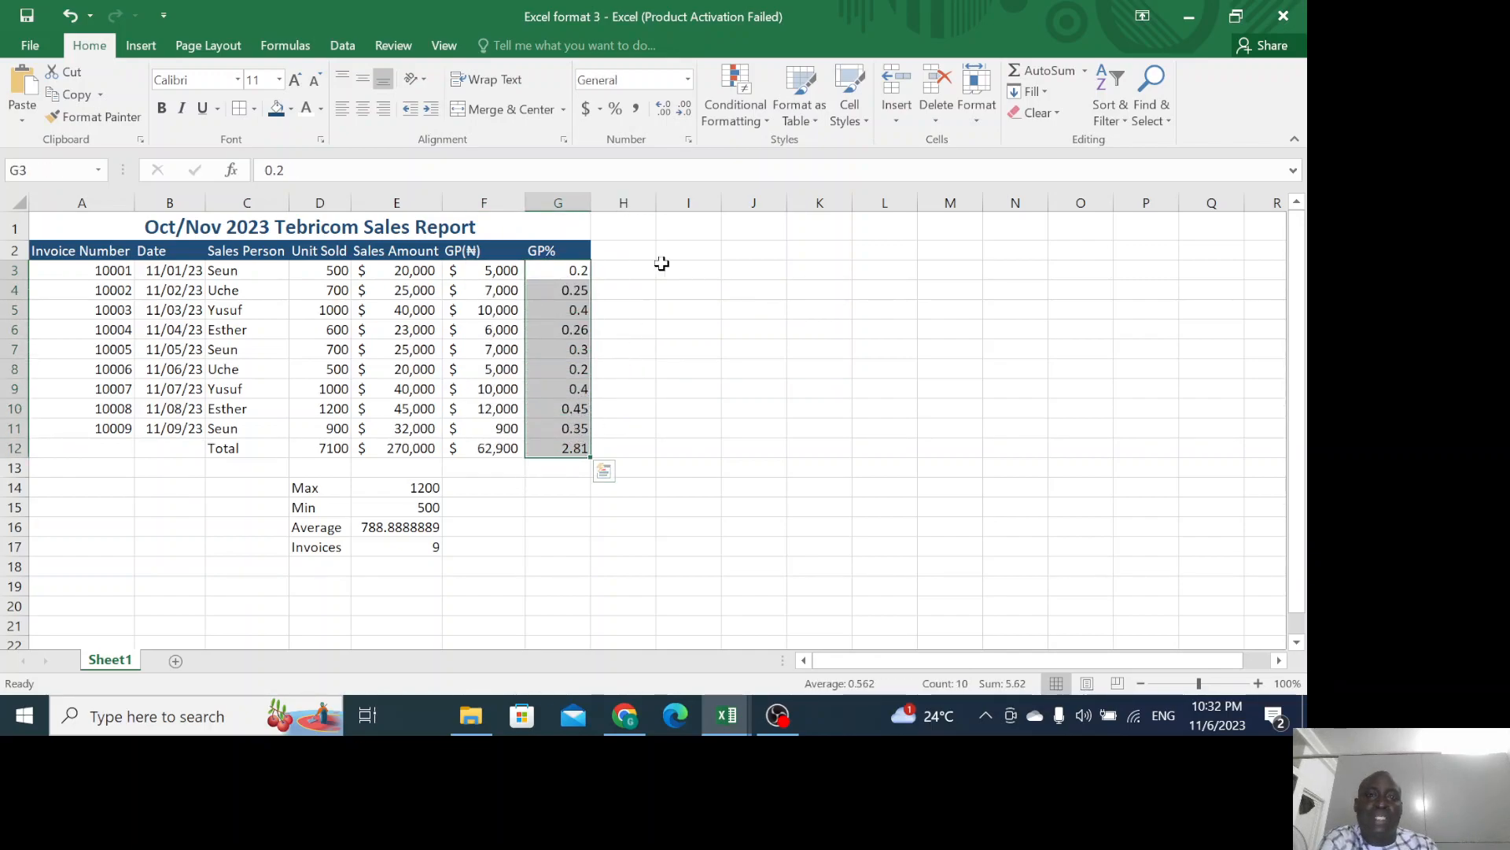
left_click(615, 108)
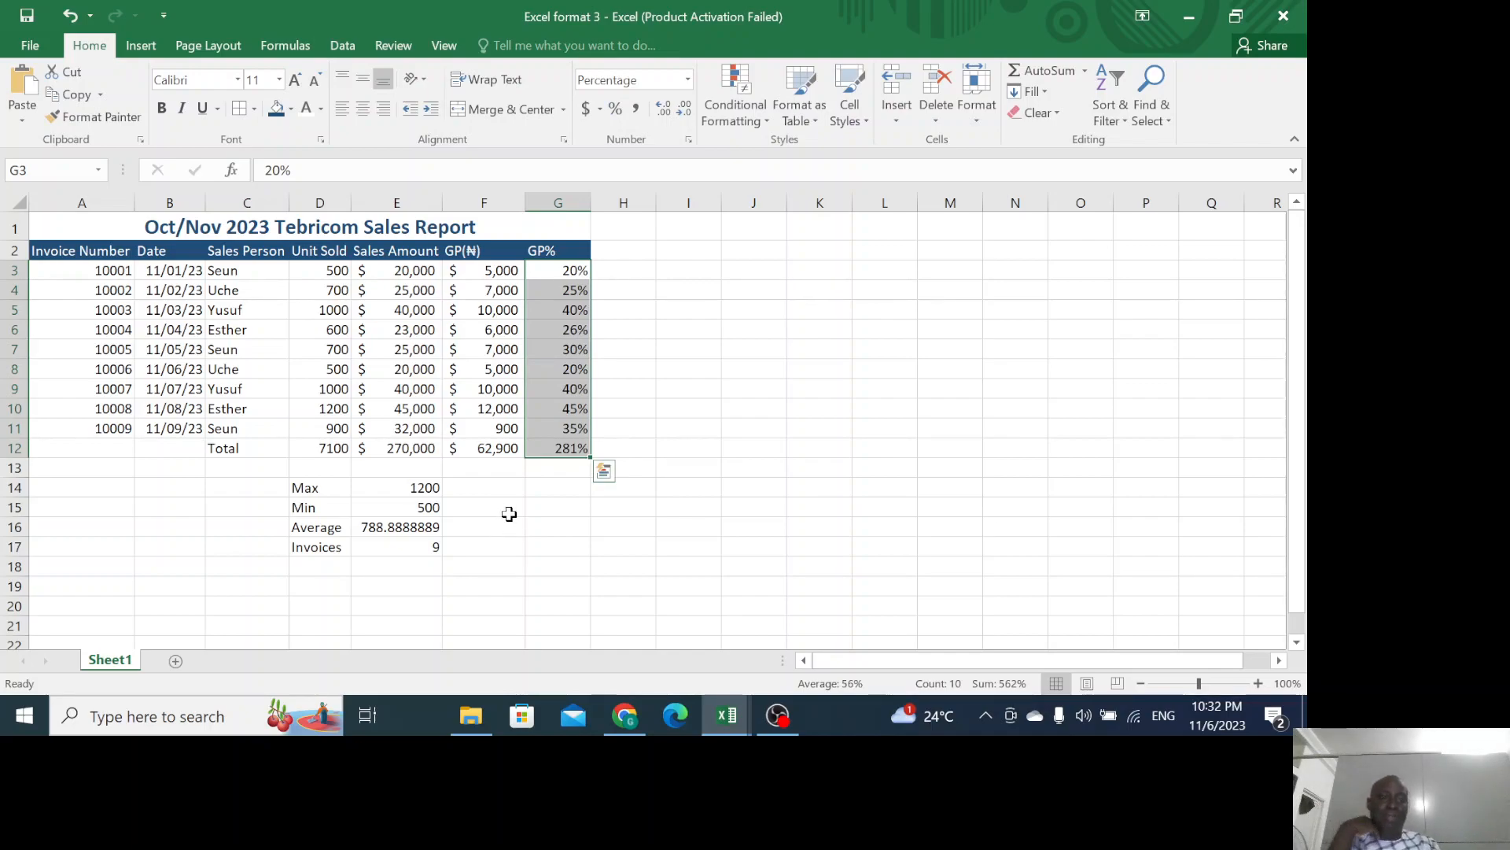
Format the Max, Min and Average values in E14 to E16 as dollar Accounting without decimal places.
left_click(505, 508)
left_click_drag(384, 487, 415, 527)
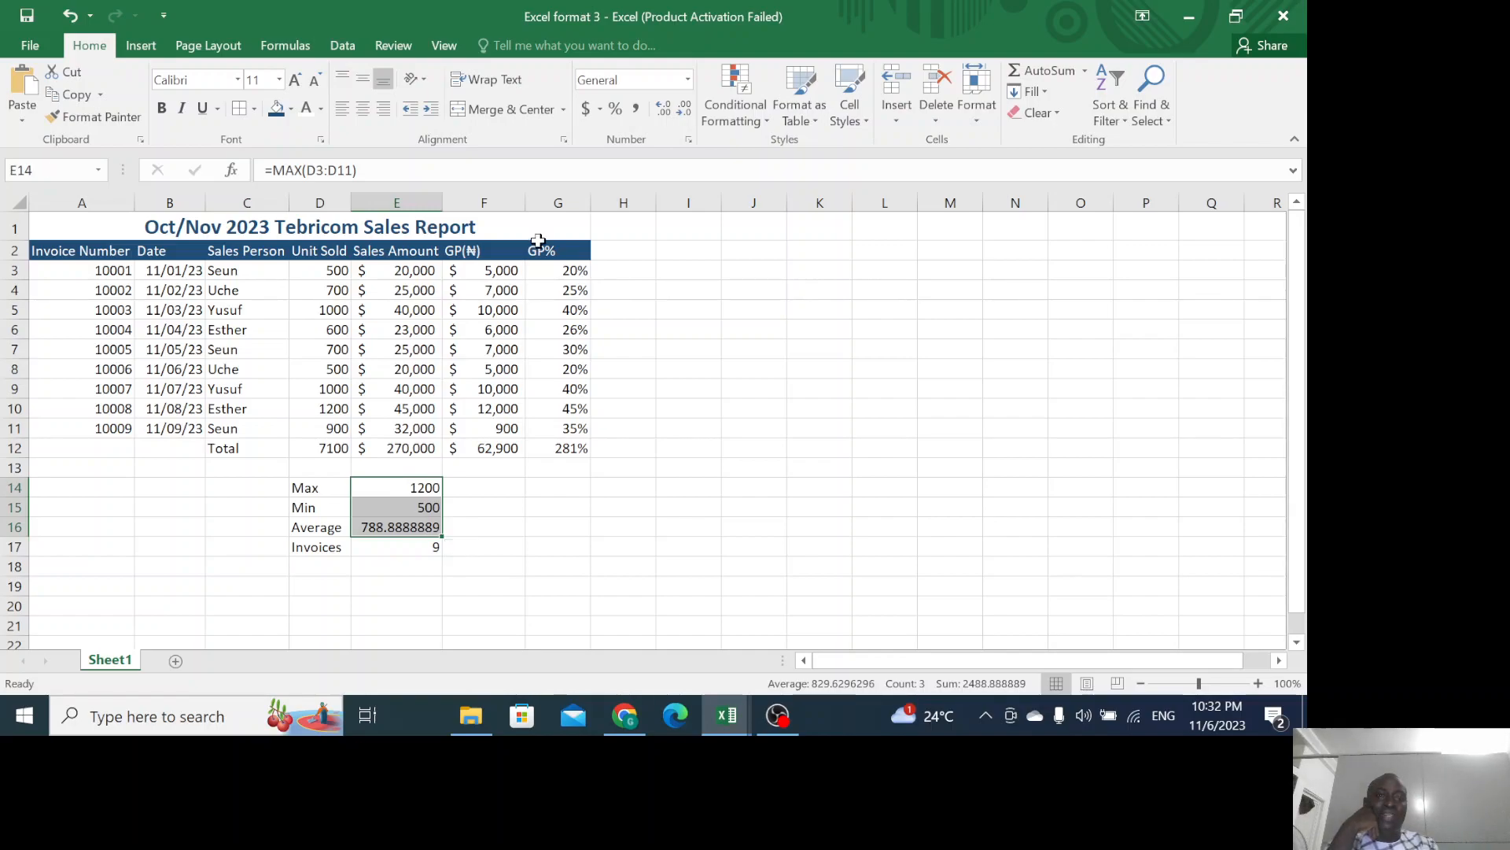
left_click(585, 111)
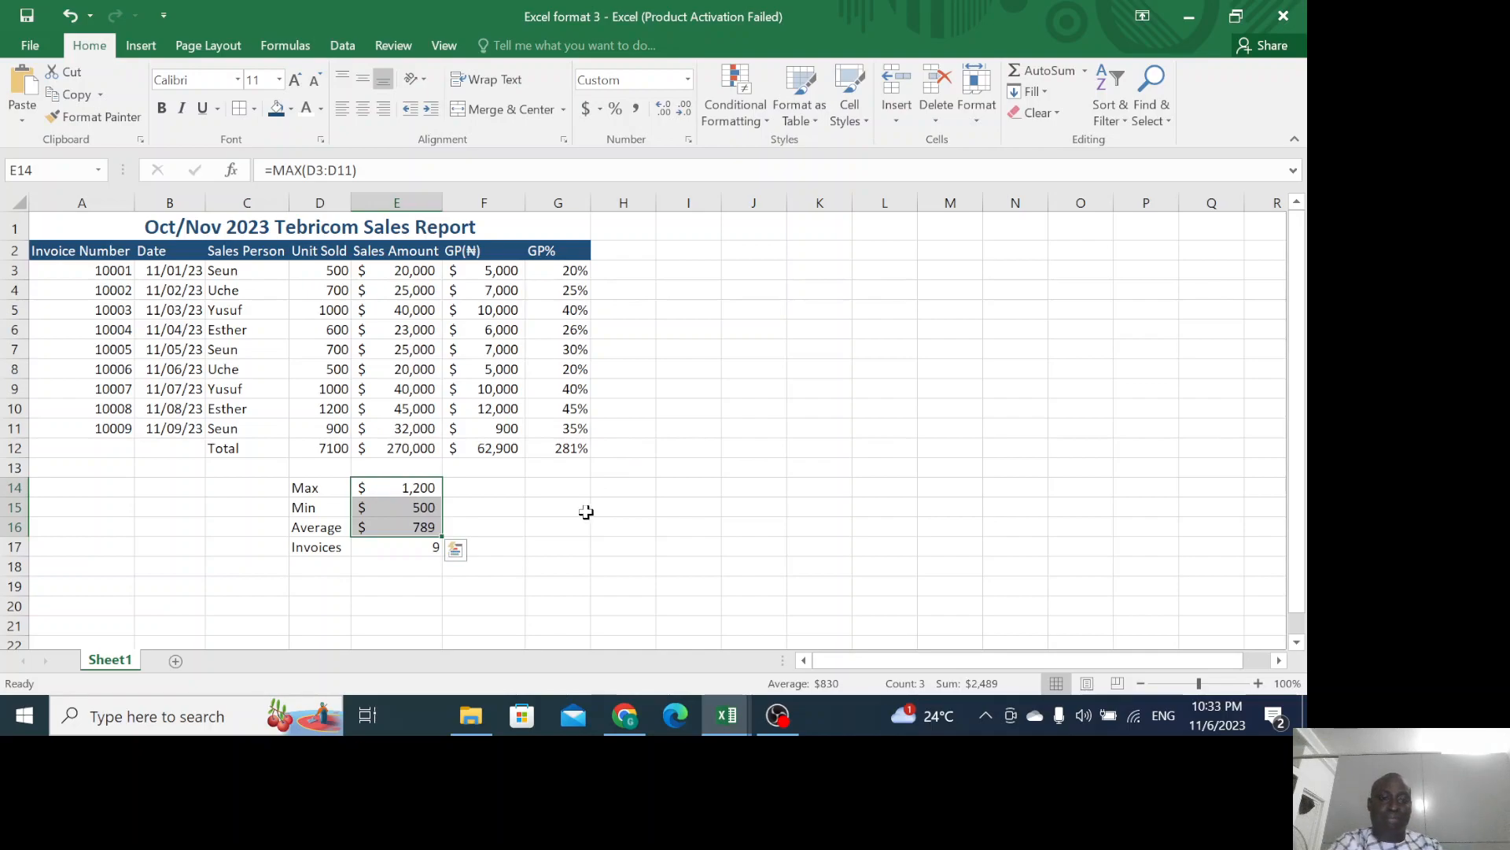
Apply the Number format without decimal places to the Invoices count in E17.
left_click(386, 549)
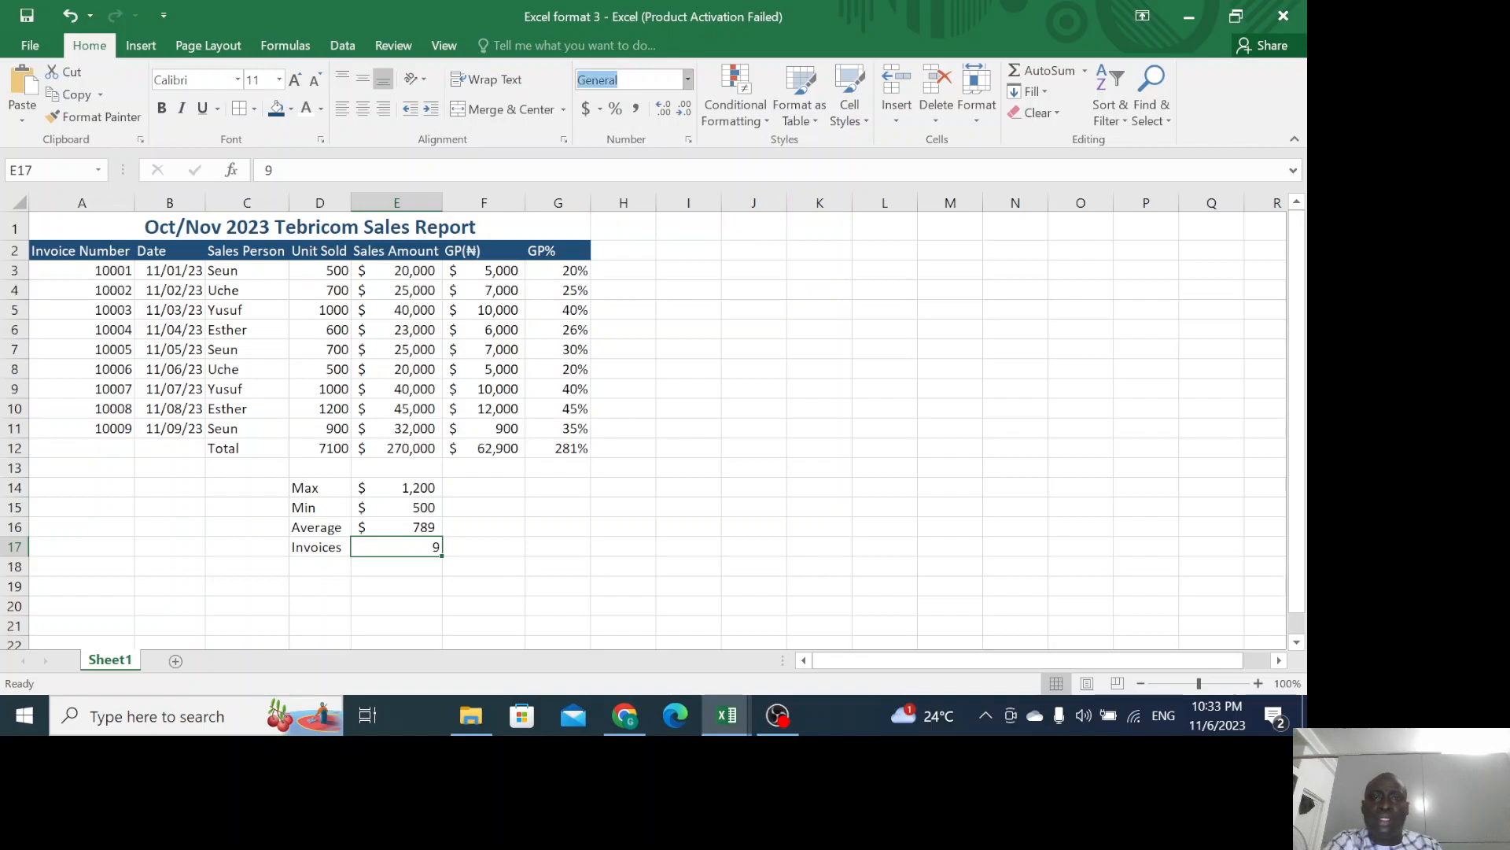
left_click(687, 80)
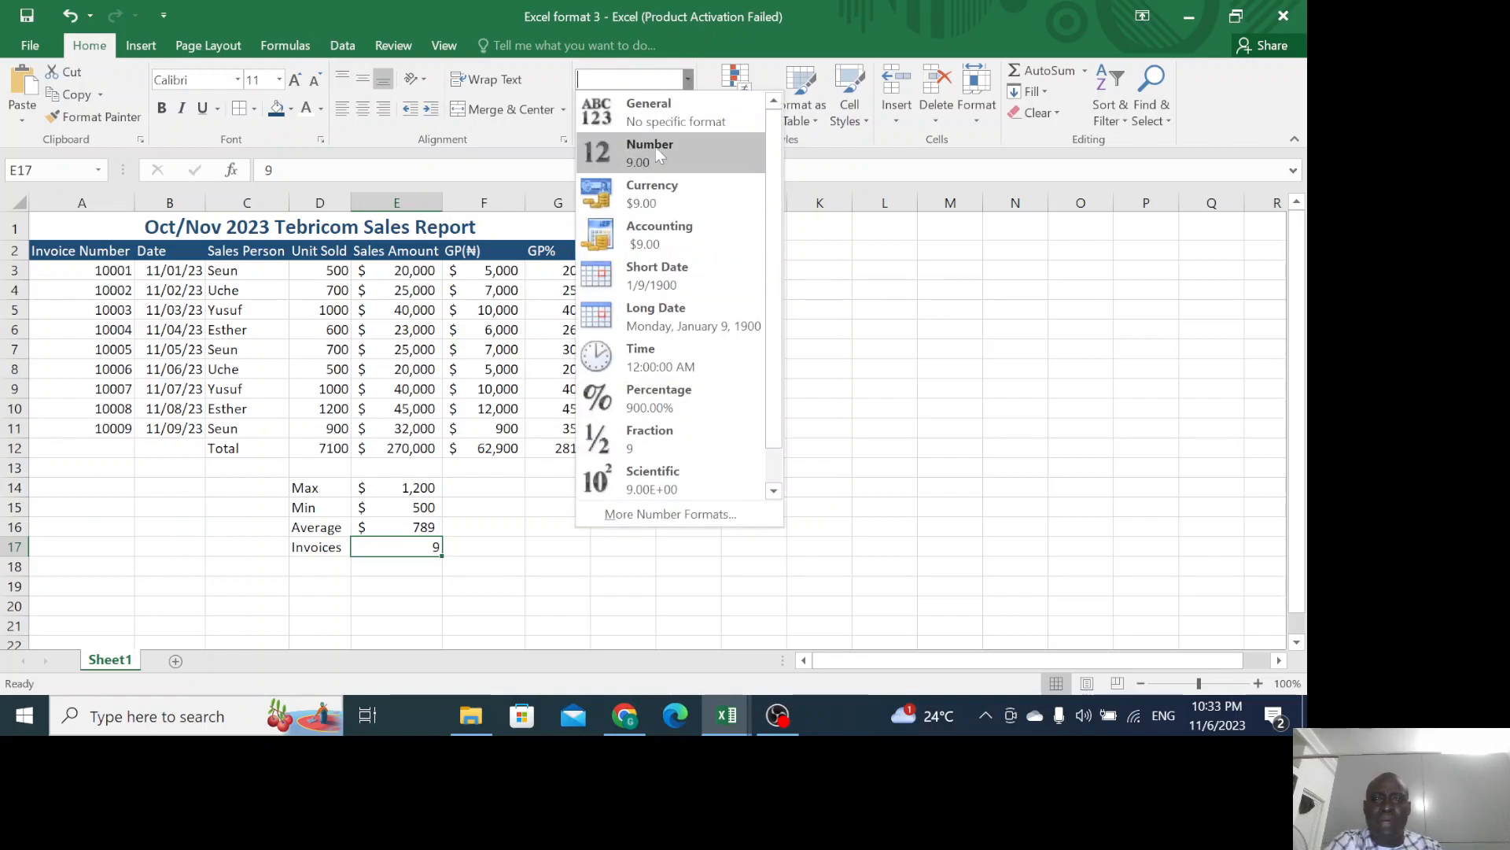
left_click(655, 148)
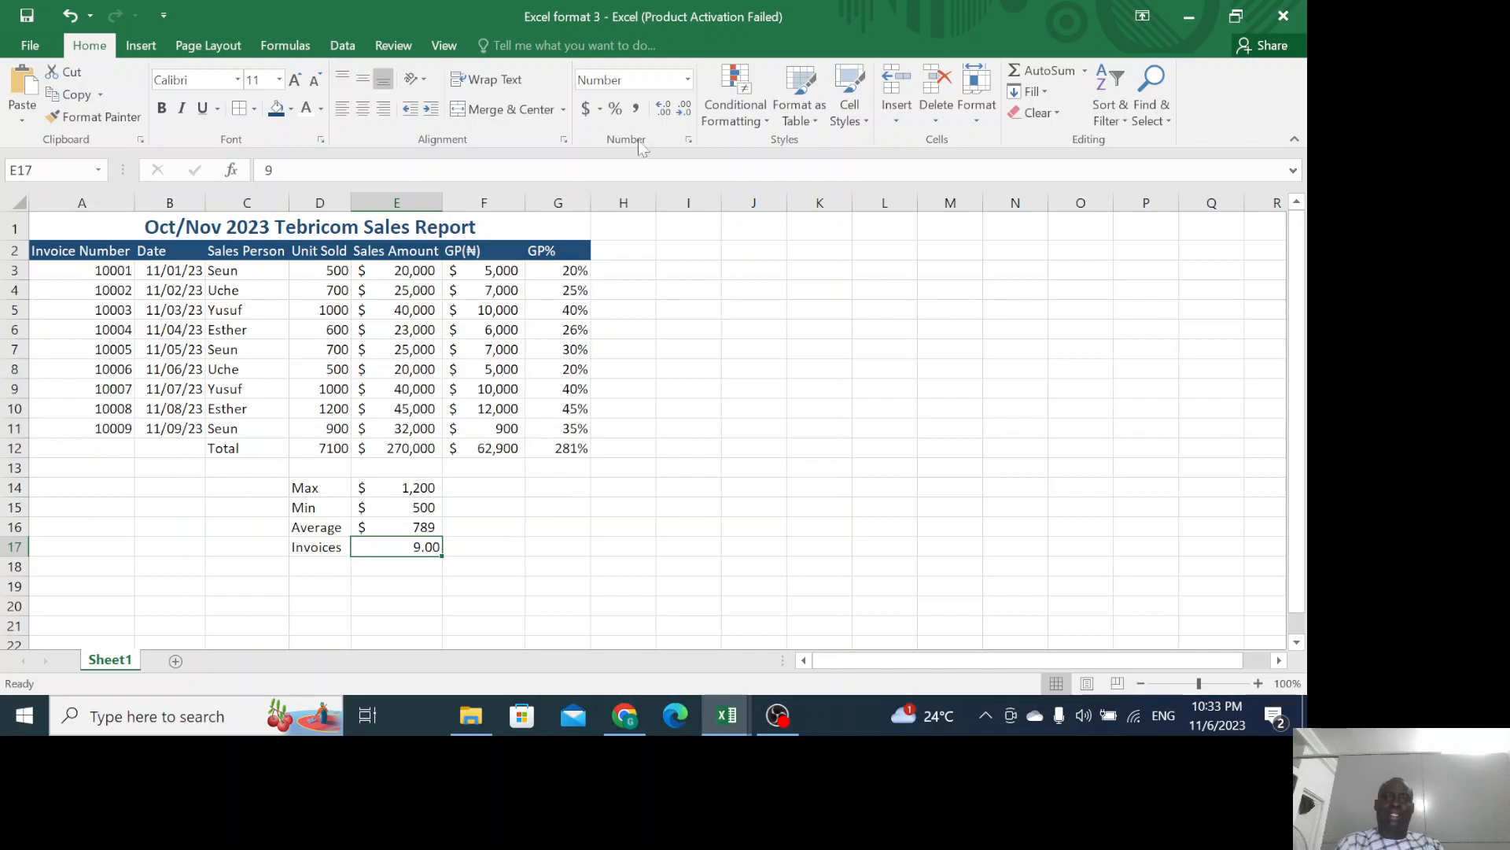
left_click(682, 108)
left_click(682, 108)
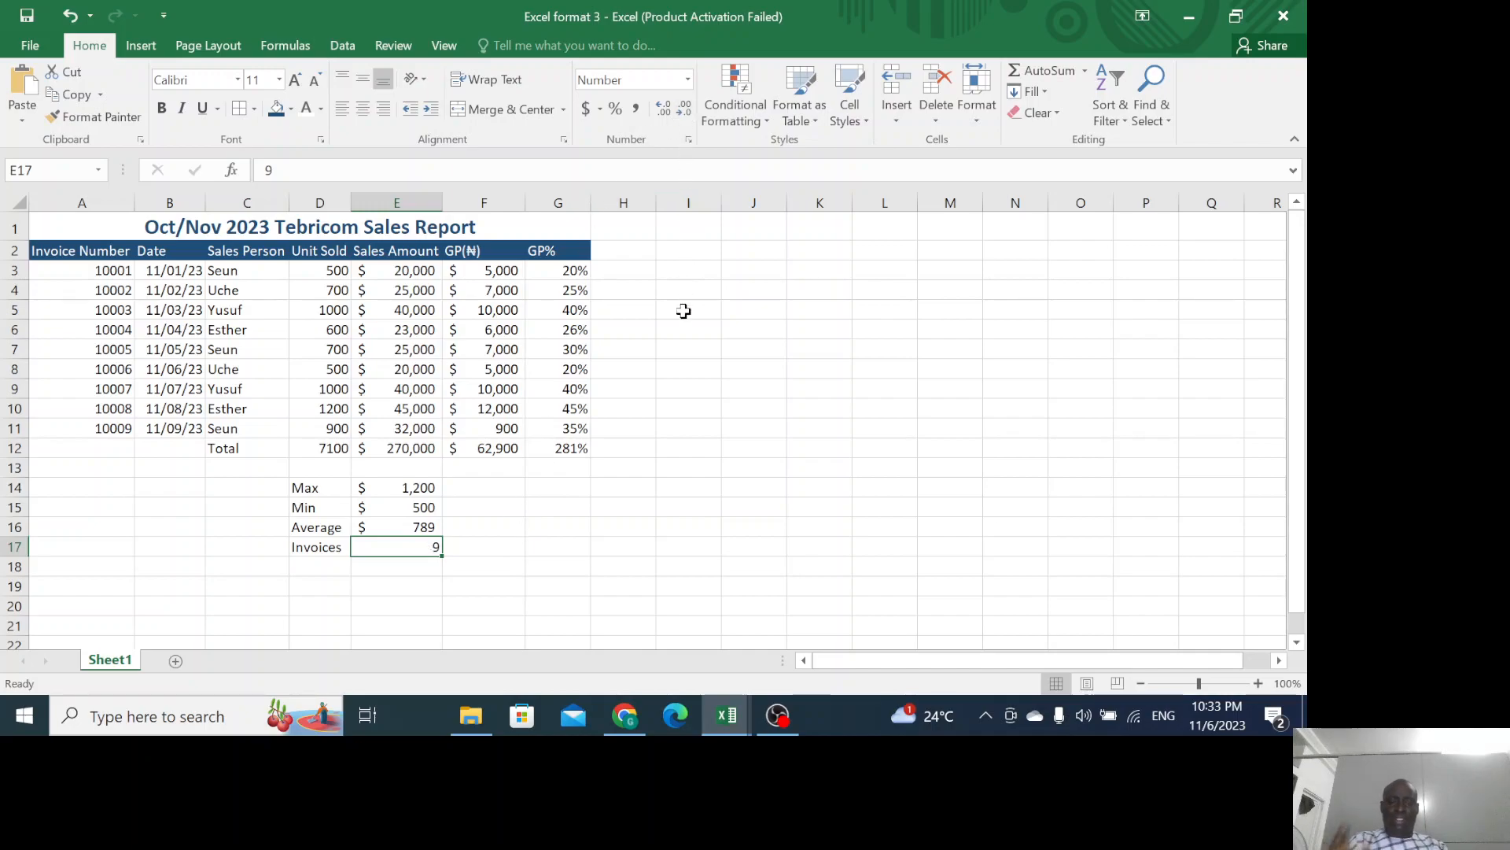
left_click(582, 527)
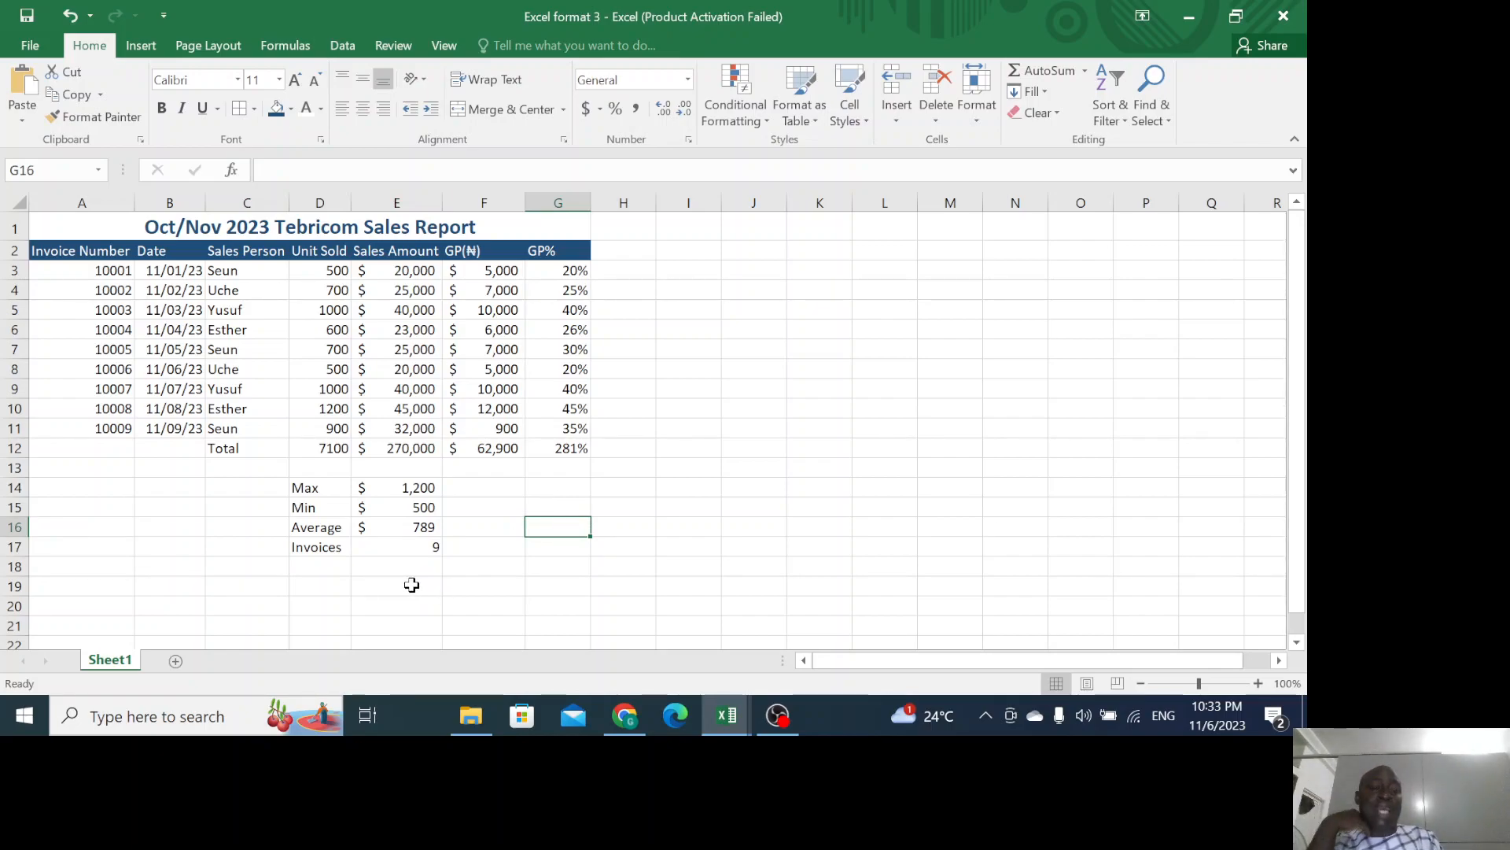
Fill the summary block D14 to E17 with dark blue and make its text white.
left_click(340, 494)
left_click_drag(343, 499, 395, 539)
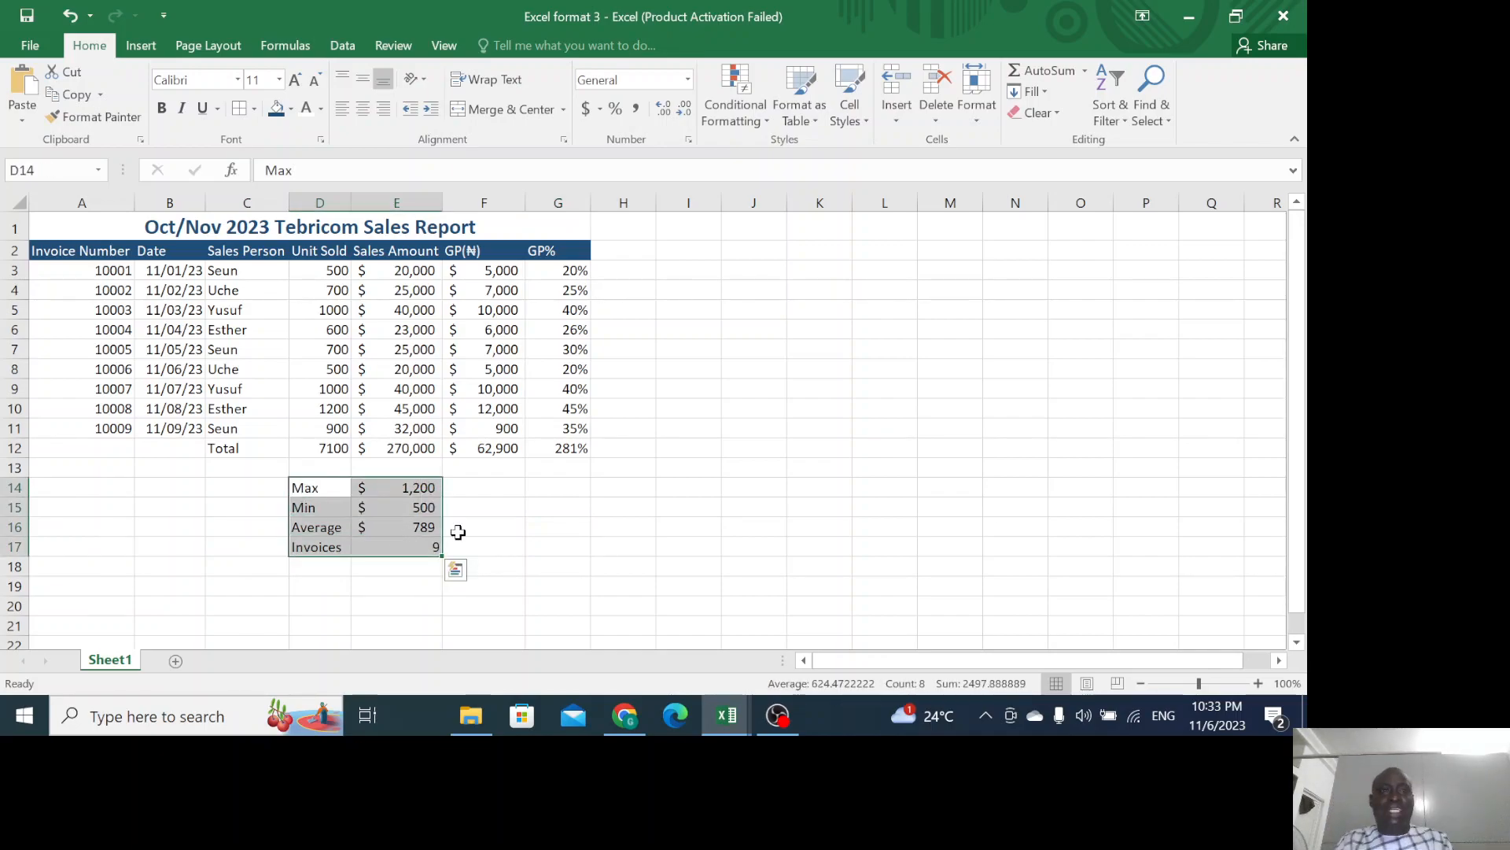
left_click(275, 110)
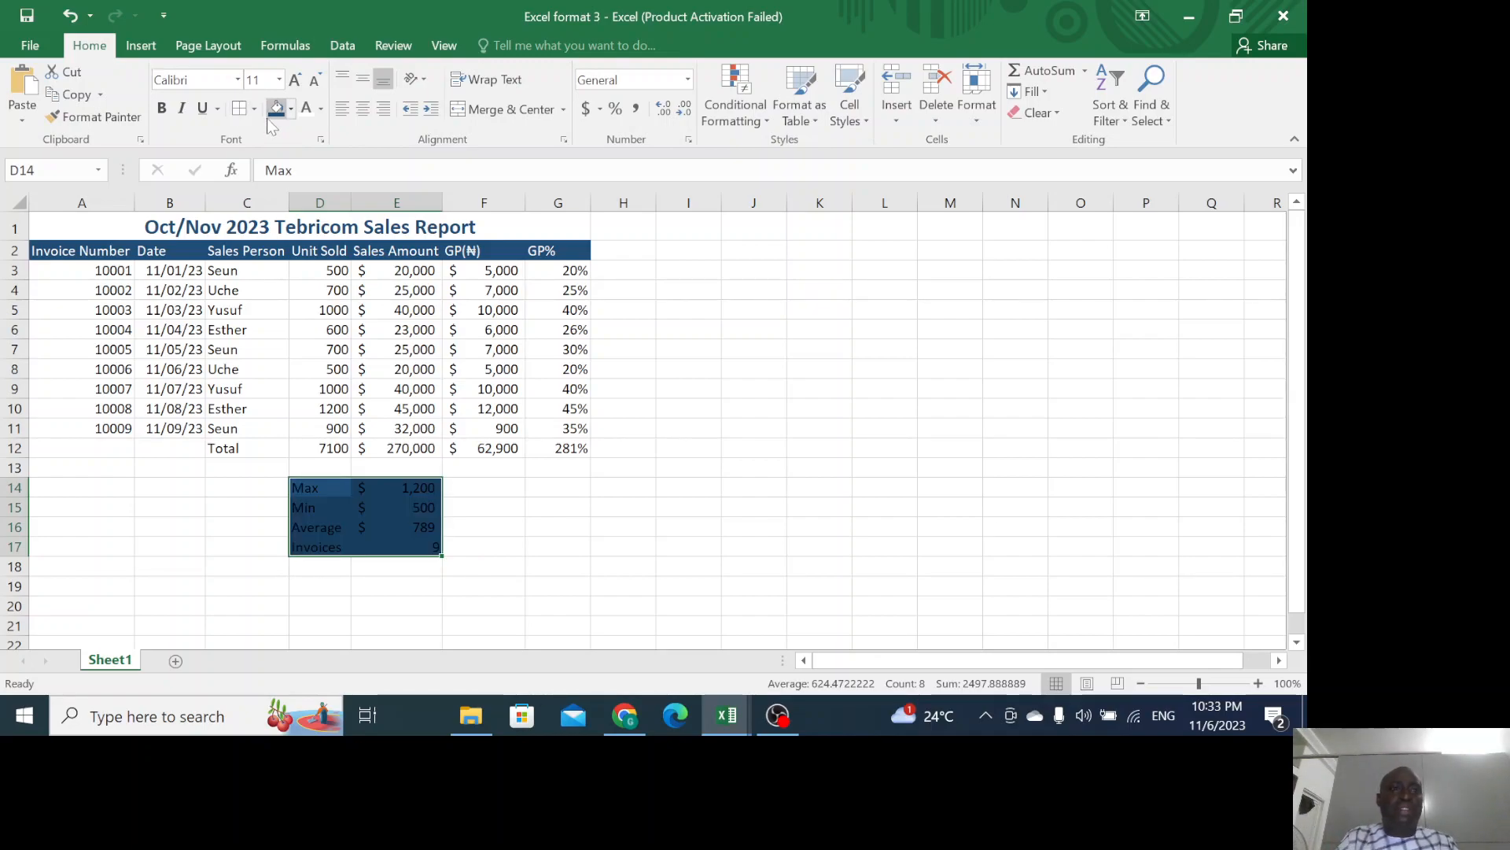
left_click(305, 117)
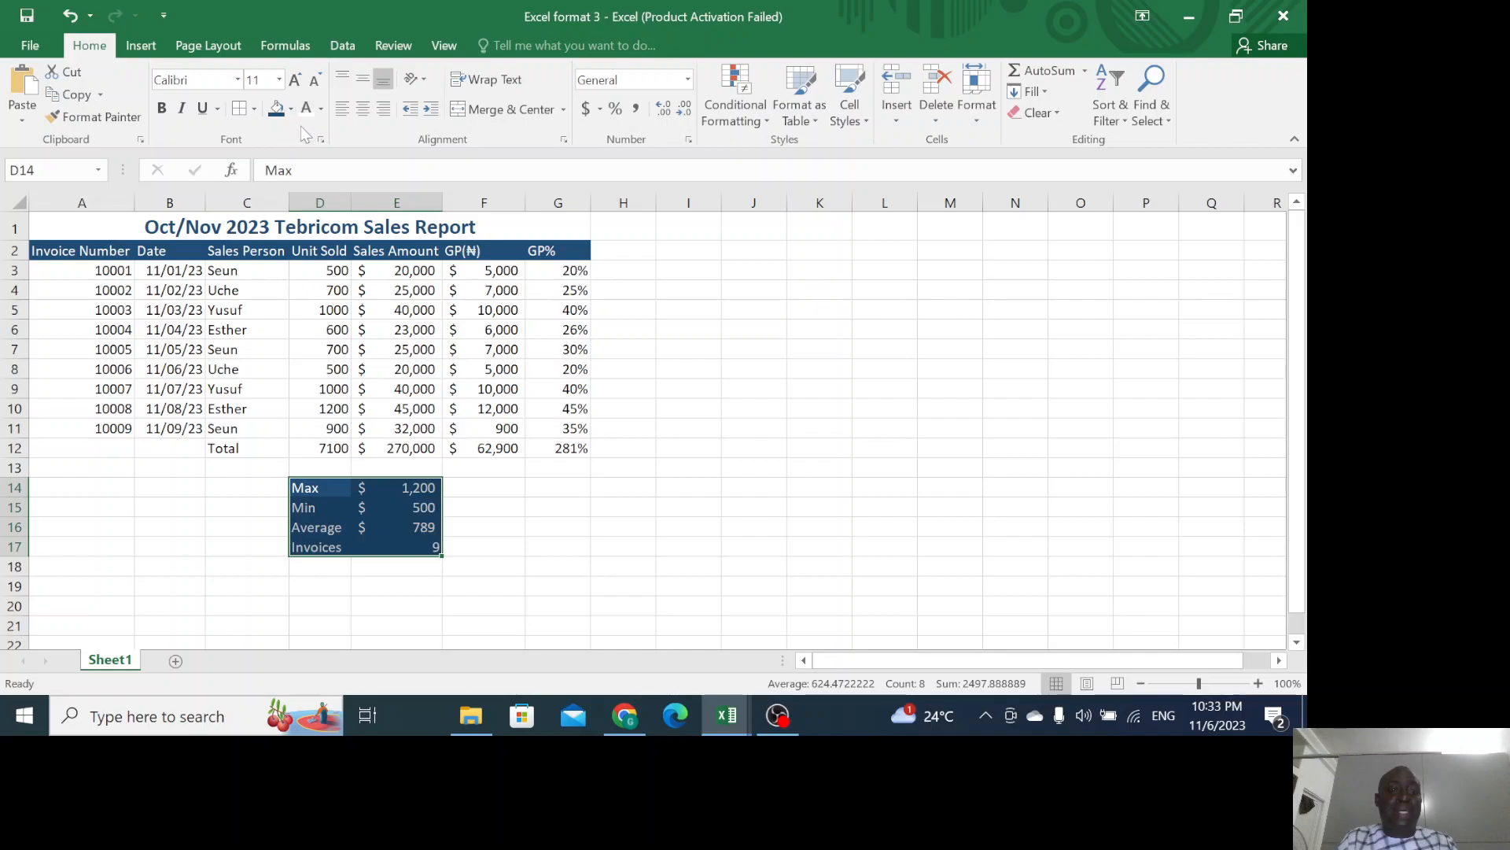
left_click(519, 524)
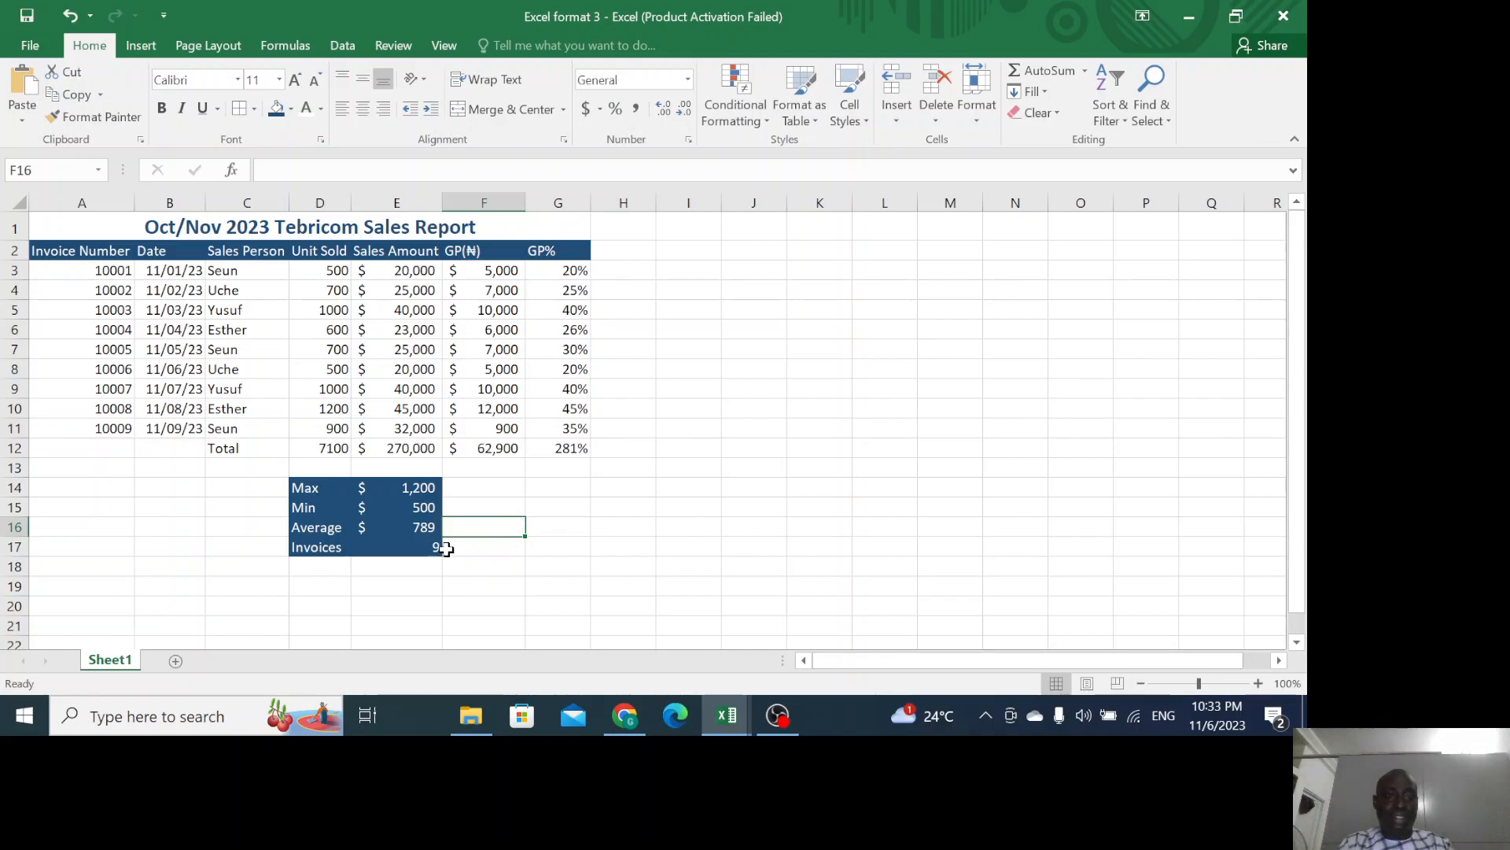
Try thick outside borders on the summary block D14 to E17, then replace them with all borders.
left_click_drag(304, 487, 395, 541)
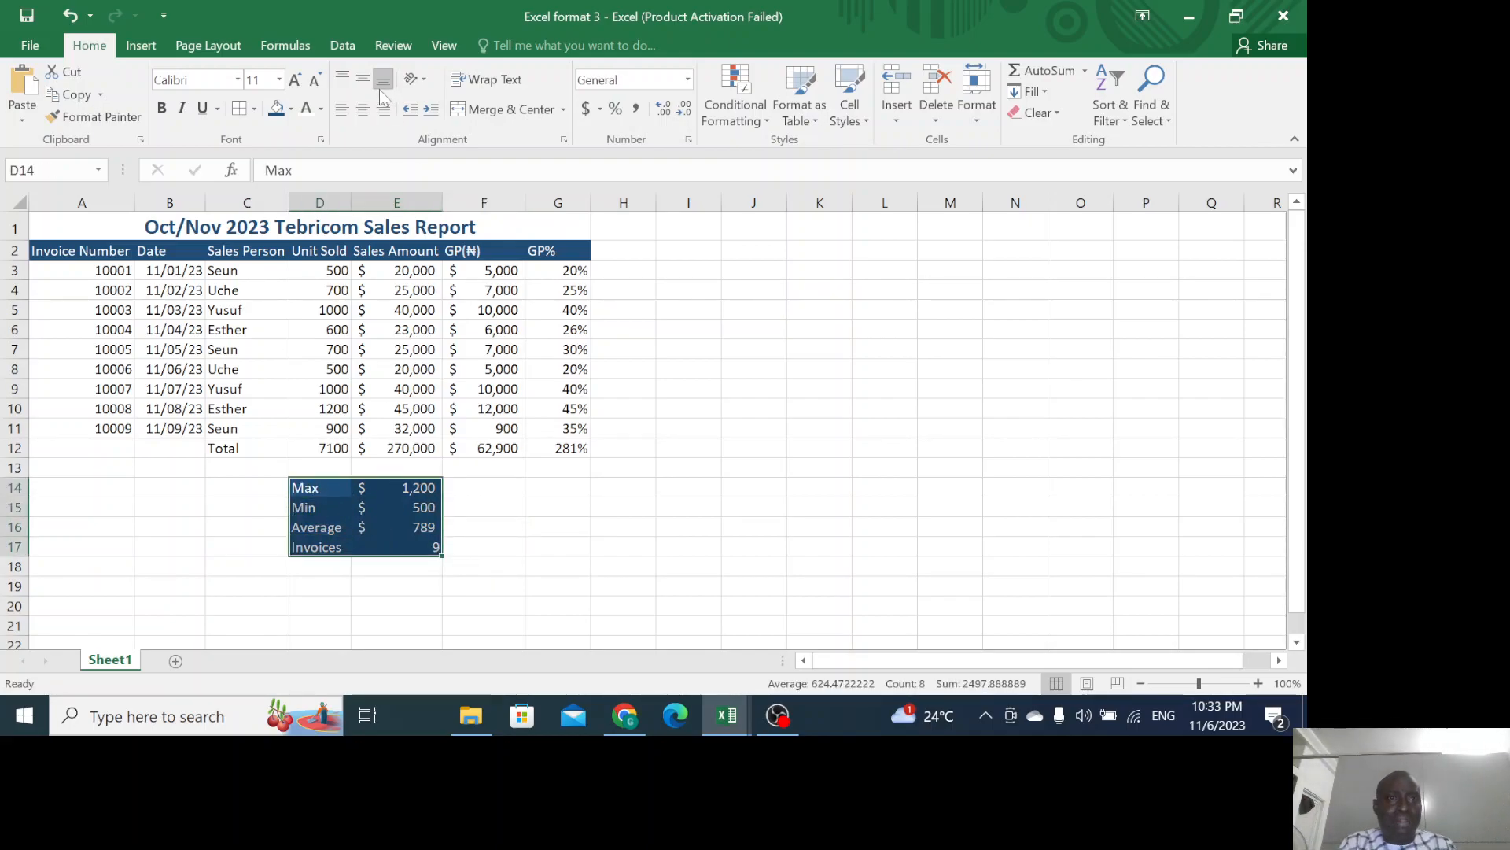
left_click(254, 108)
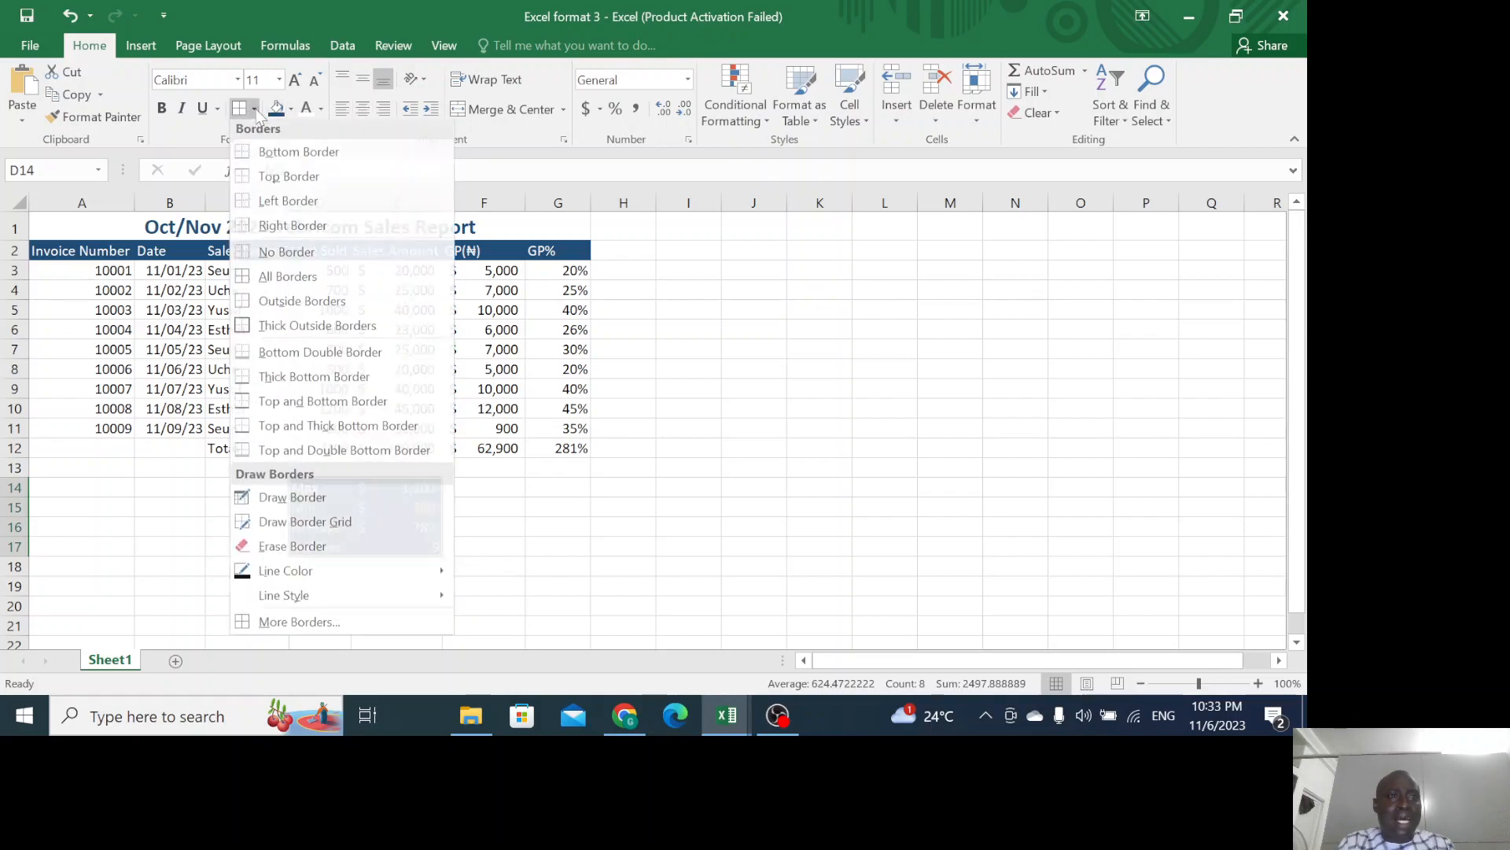
left_click(282, 327)
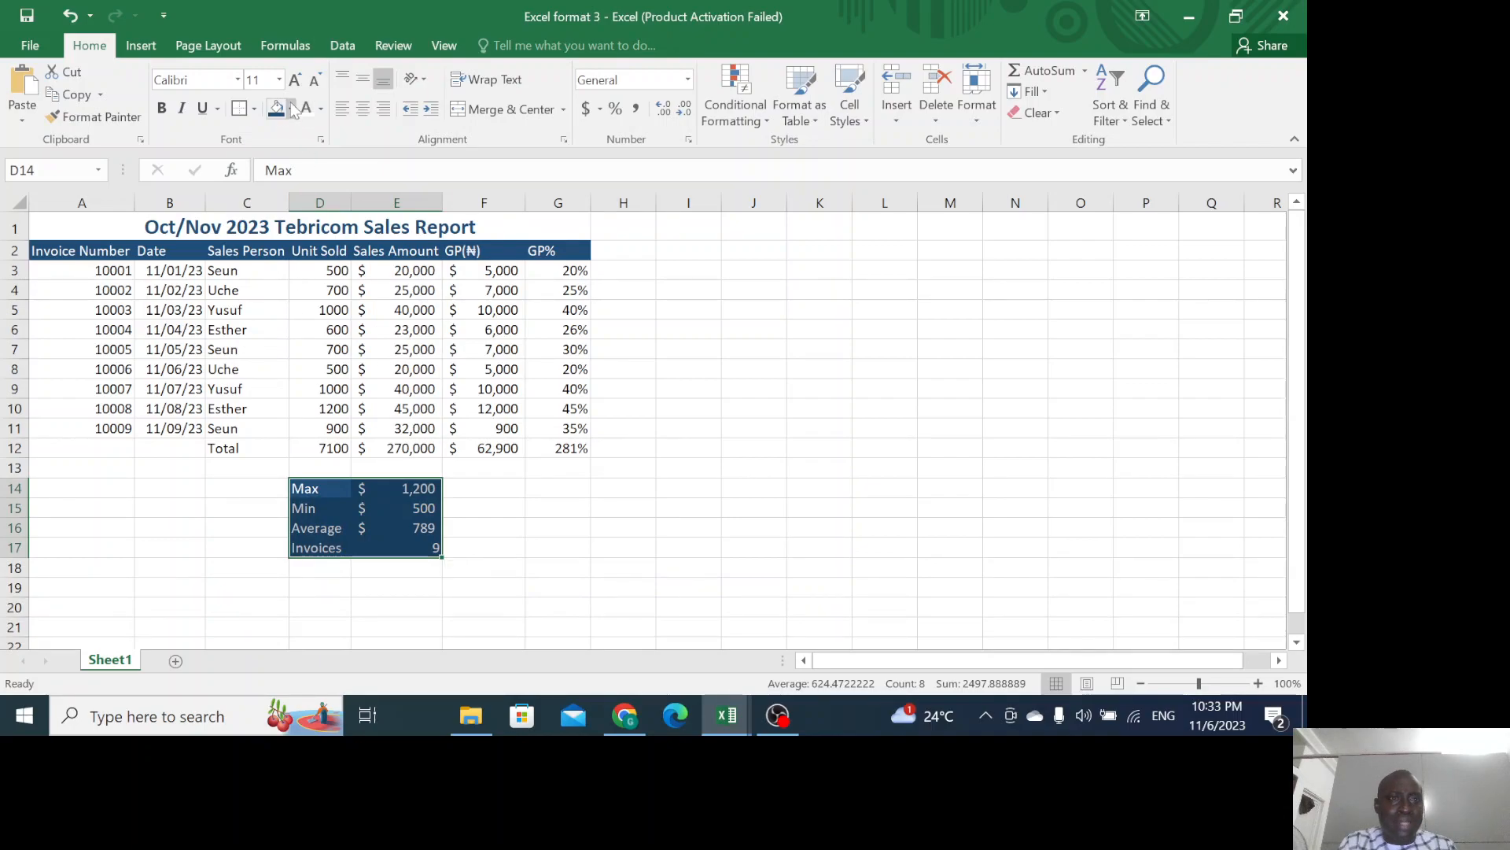
left_click(254, 108)
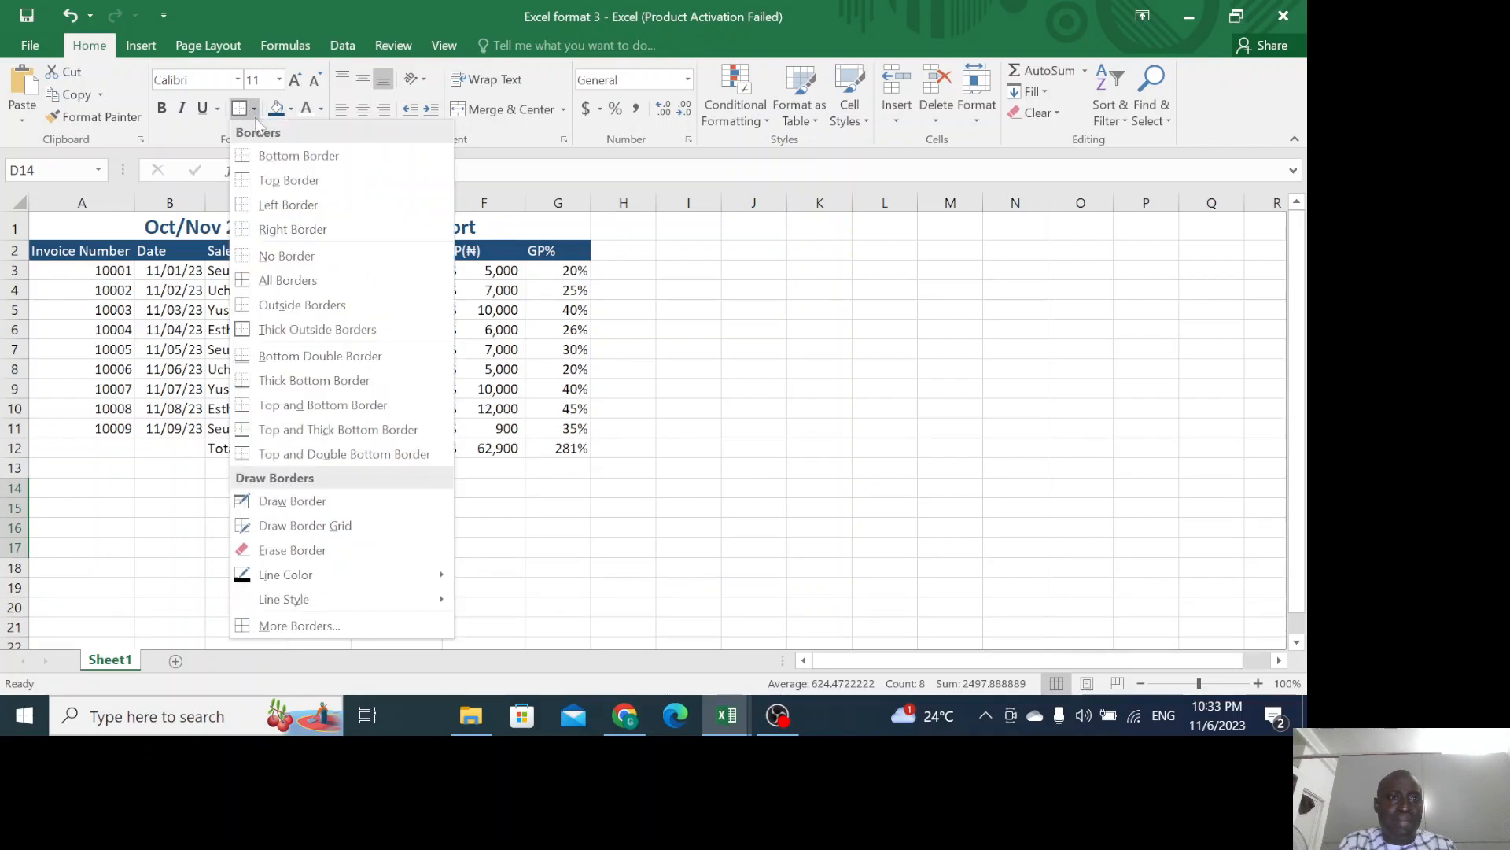
left_click(282, 282)
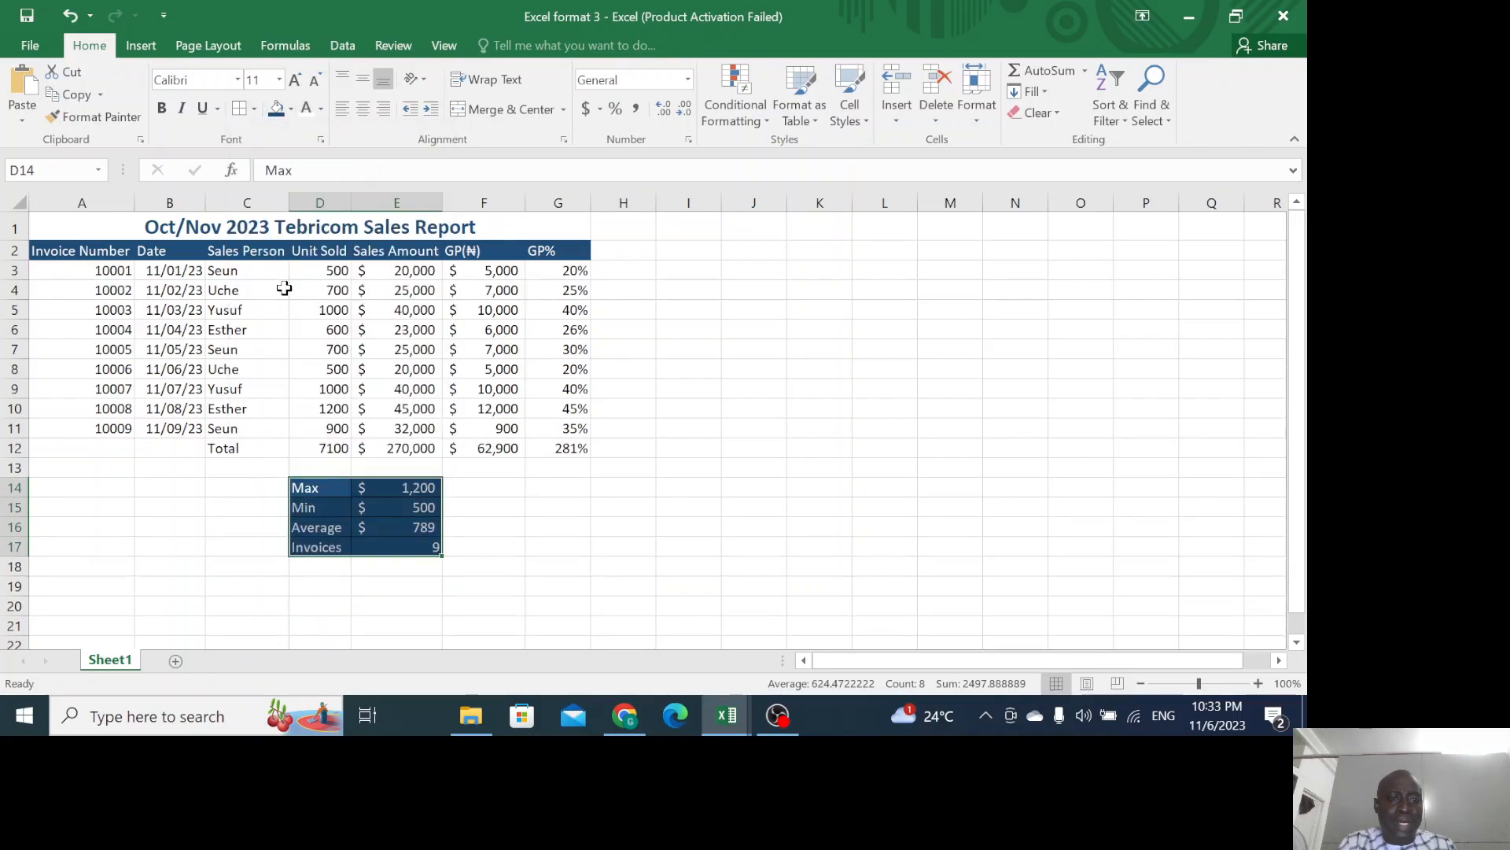
left_click(516, 581)
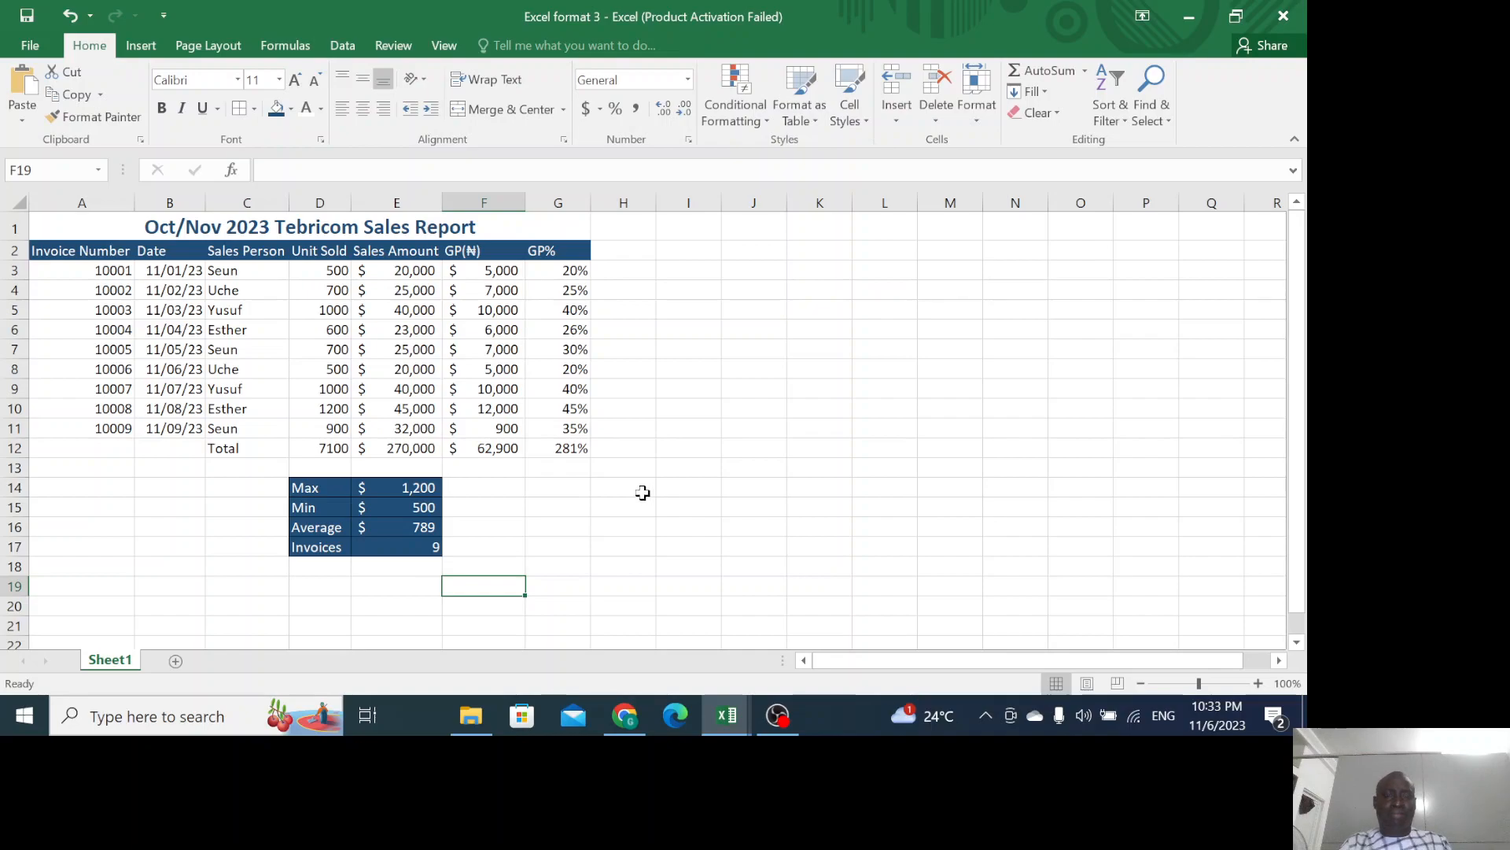
Rotate the header text in A2 to G2 to a 45-degree orientation.
left_click(87, 247)
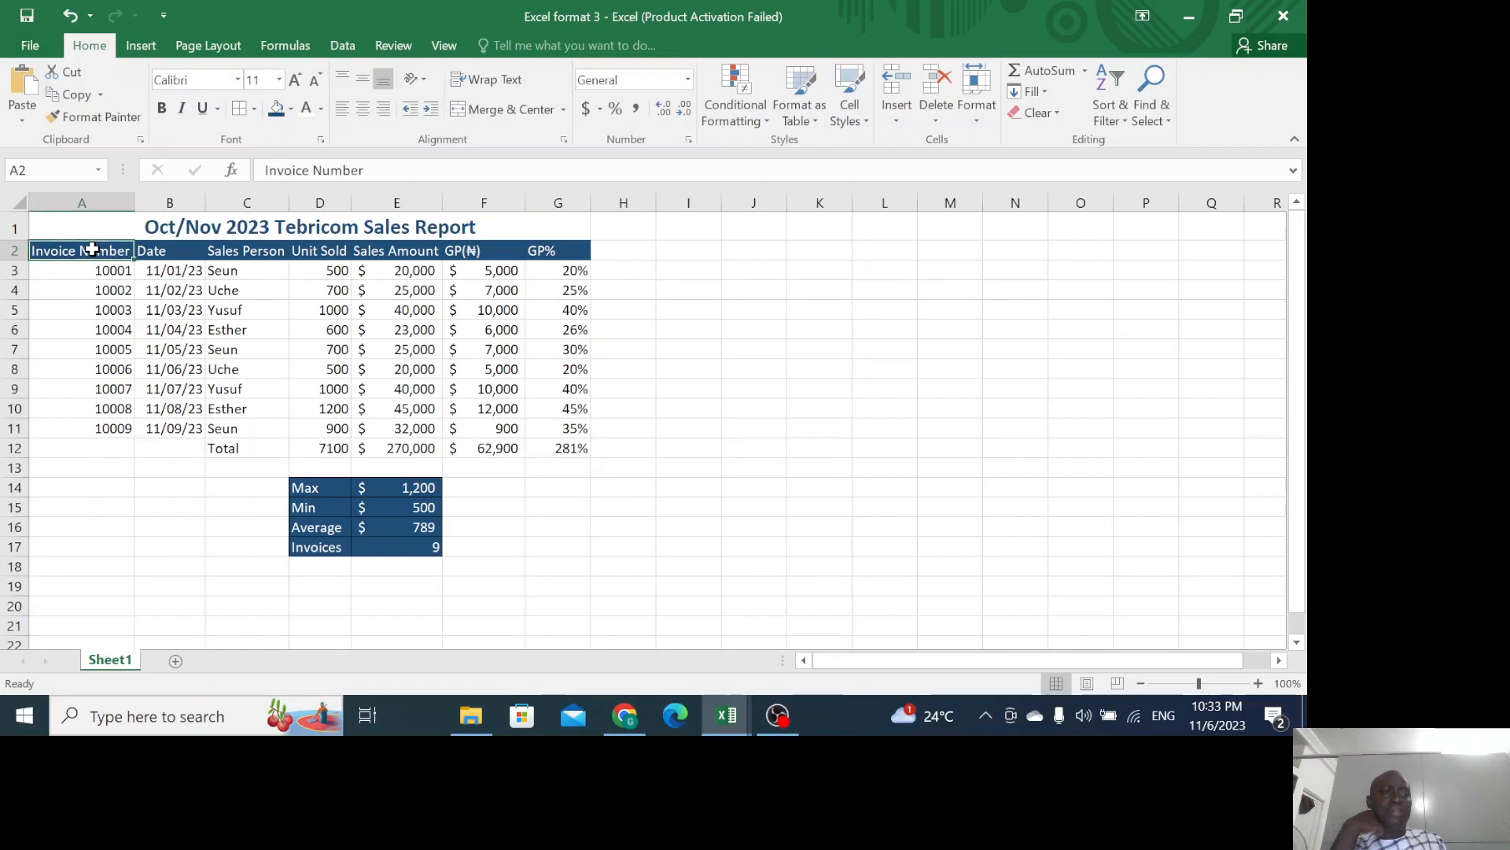
left_click_drag(79, 244, 586, 276)
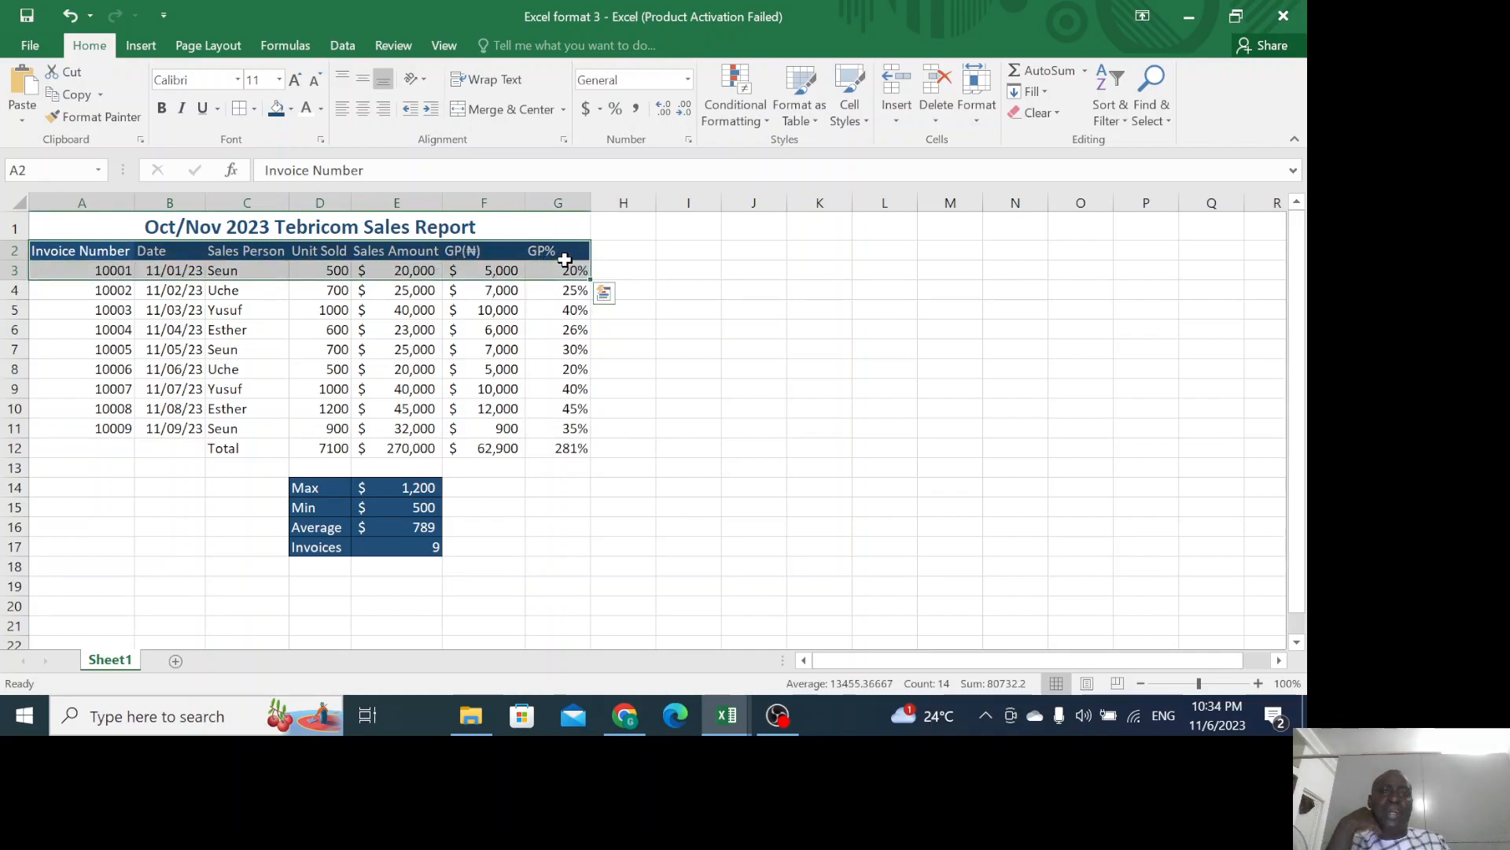
left_click(101, 247)
left_click_drag(101, 247, 537, 250)
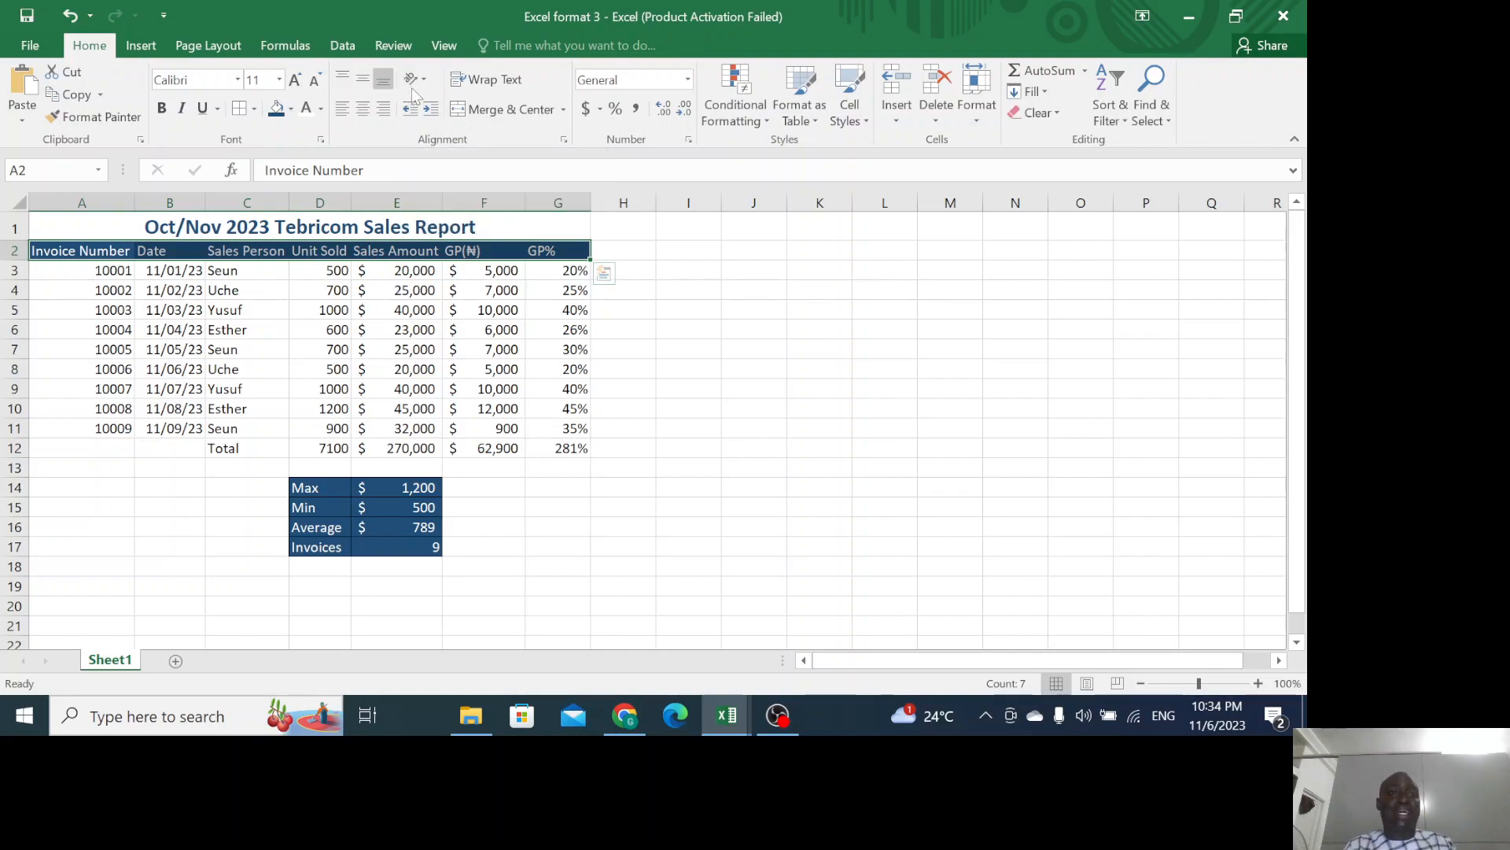
left_click(563, 140)
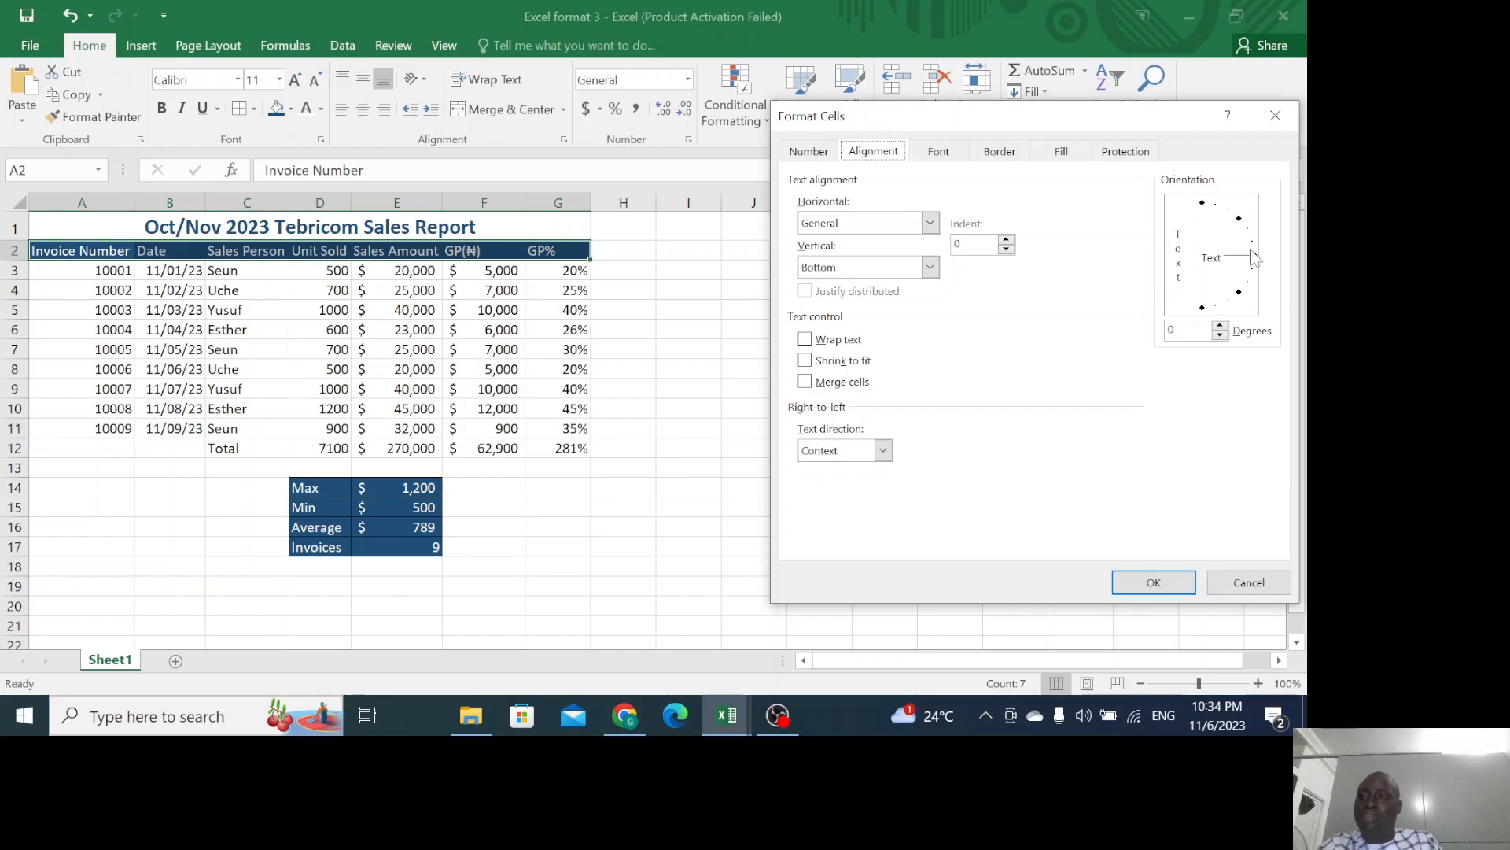
left_click(1240, 222)
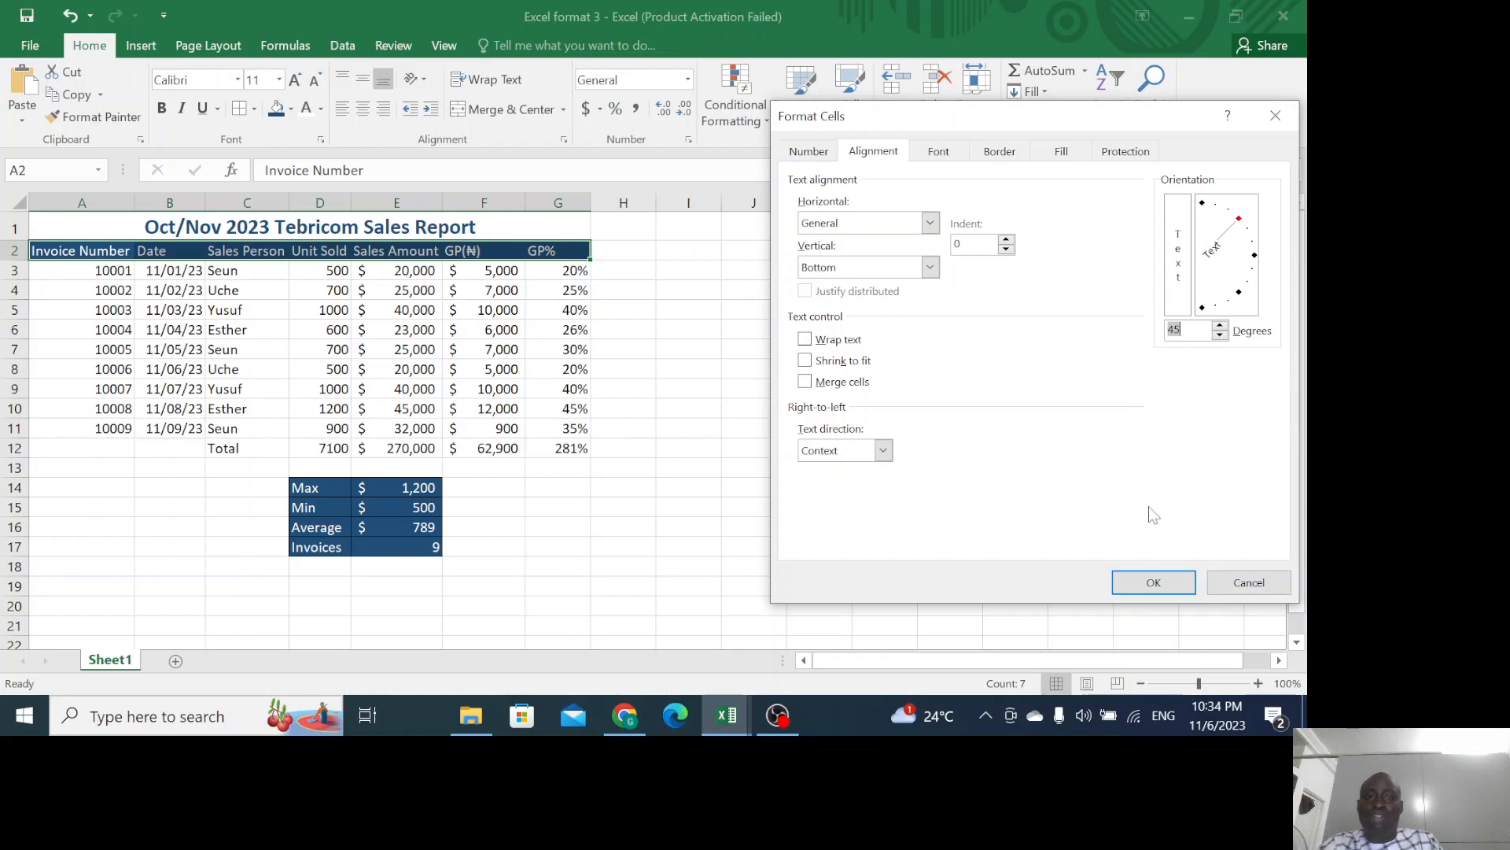
left_click(1159, 581)
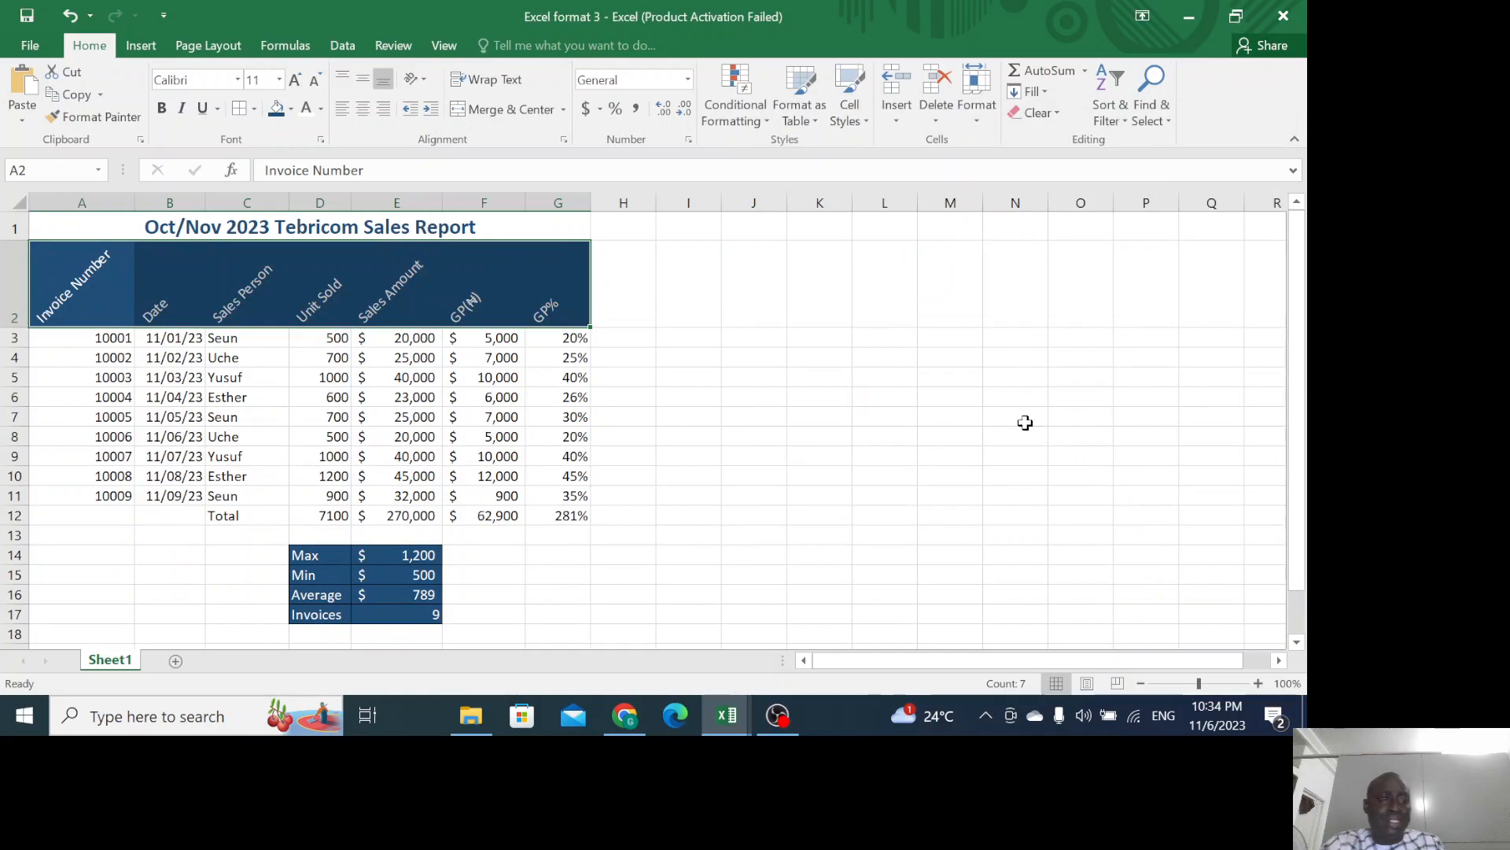
Apply all borders to the rotated header row A2 to G2.
left_click(254, 110)
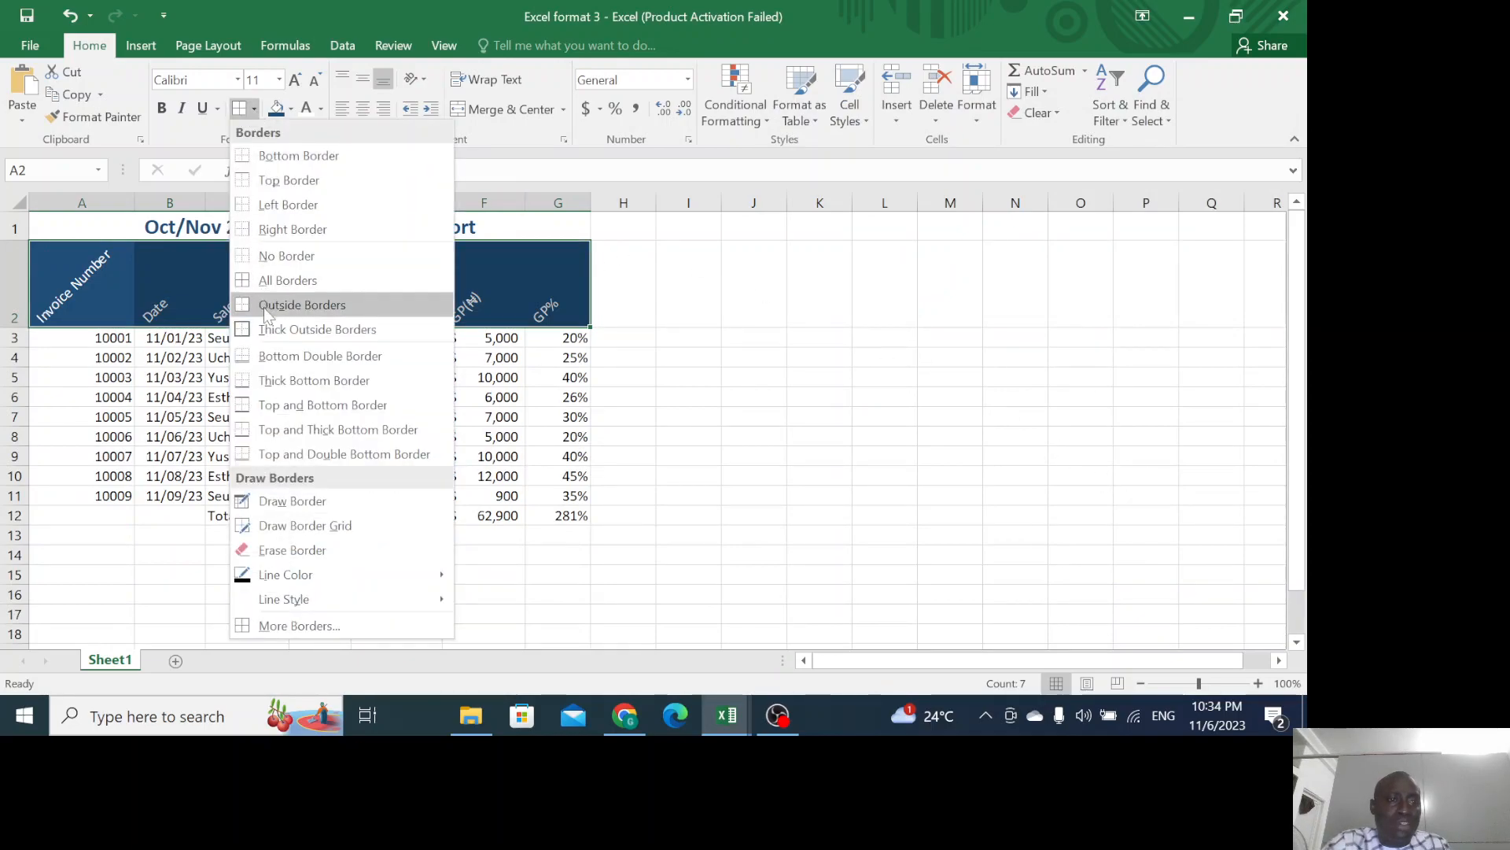
left_click(276, 281)
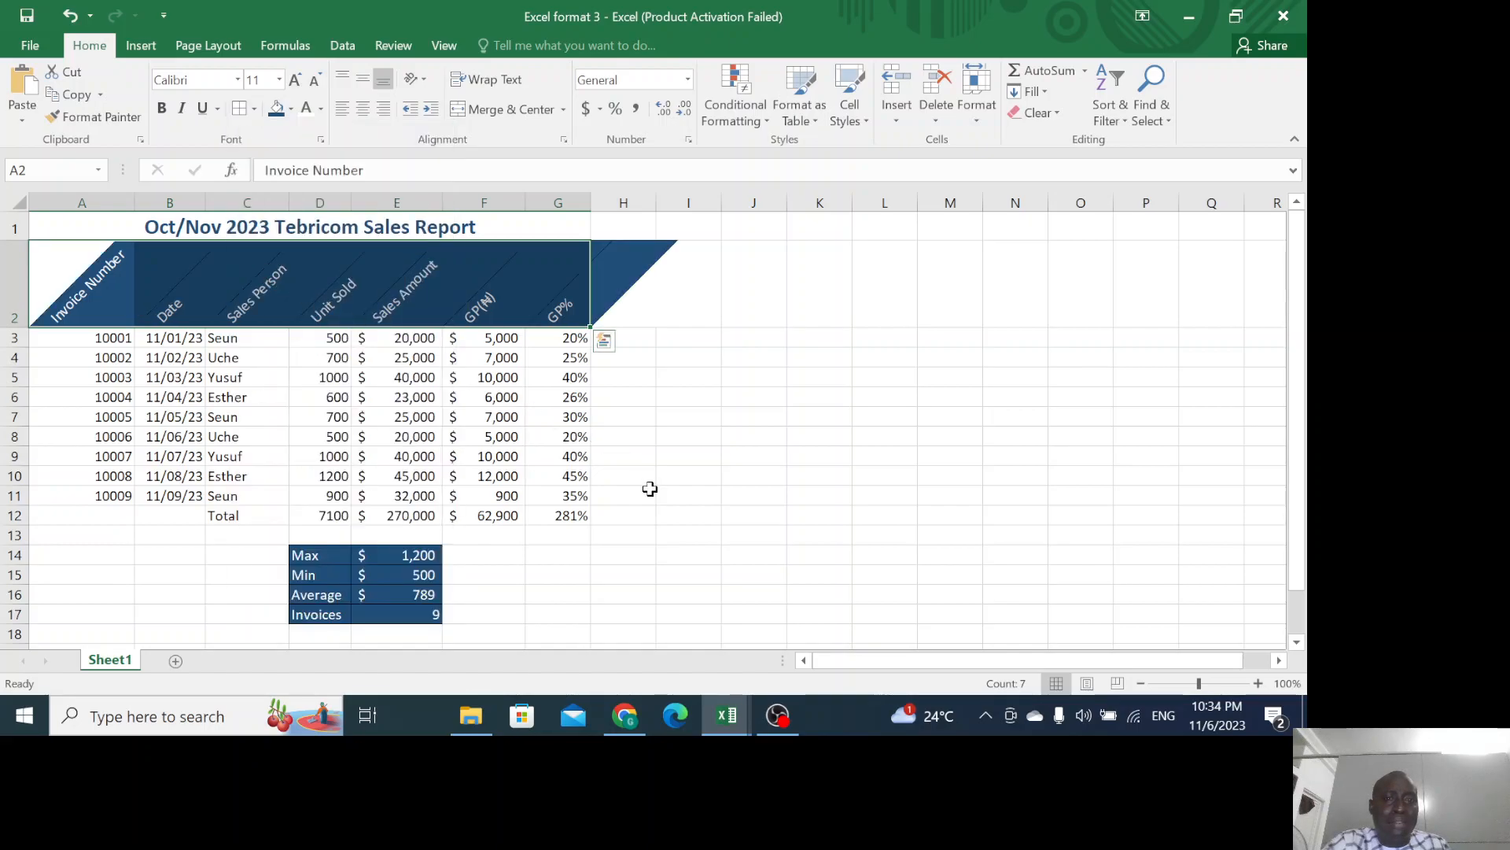
scroll(621, 582, "down", 2)
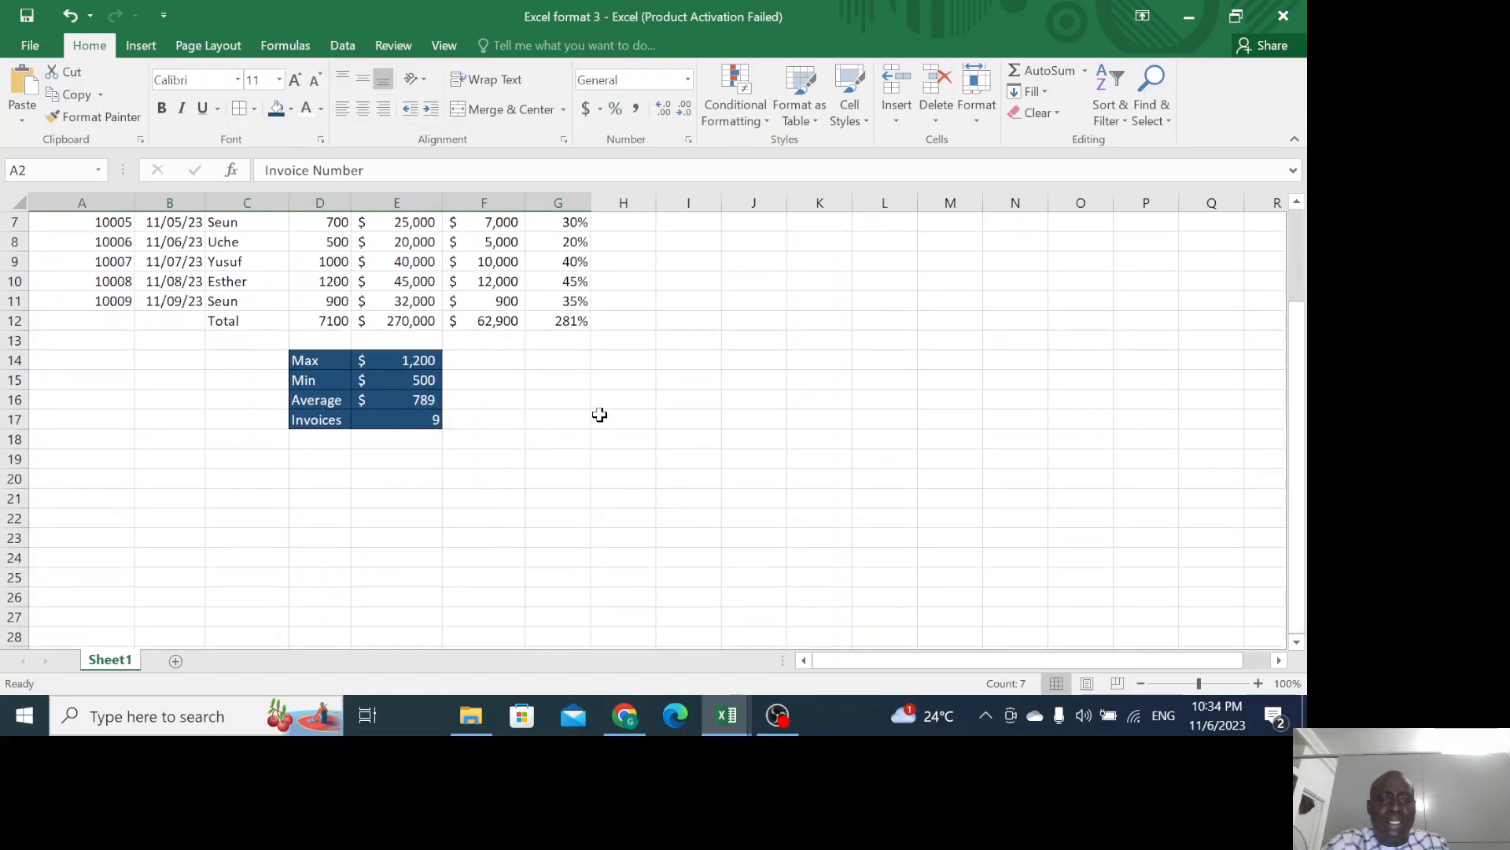
left_click(604, 456)
scroll(621, 456, "up", 2)
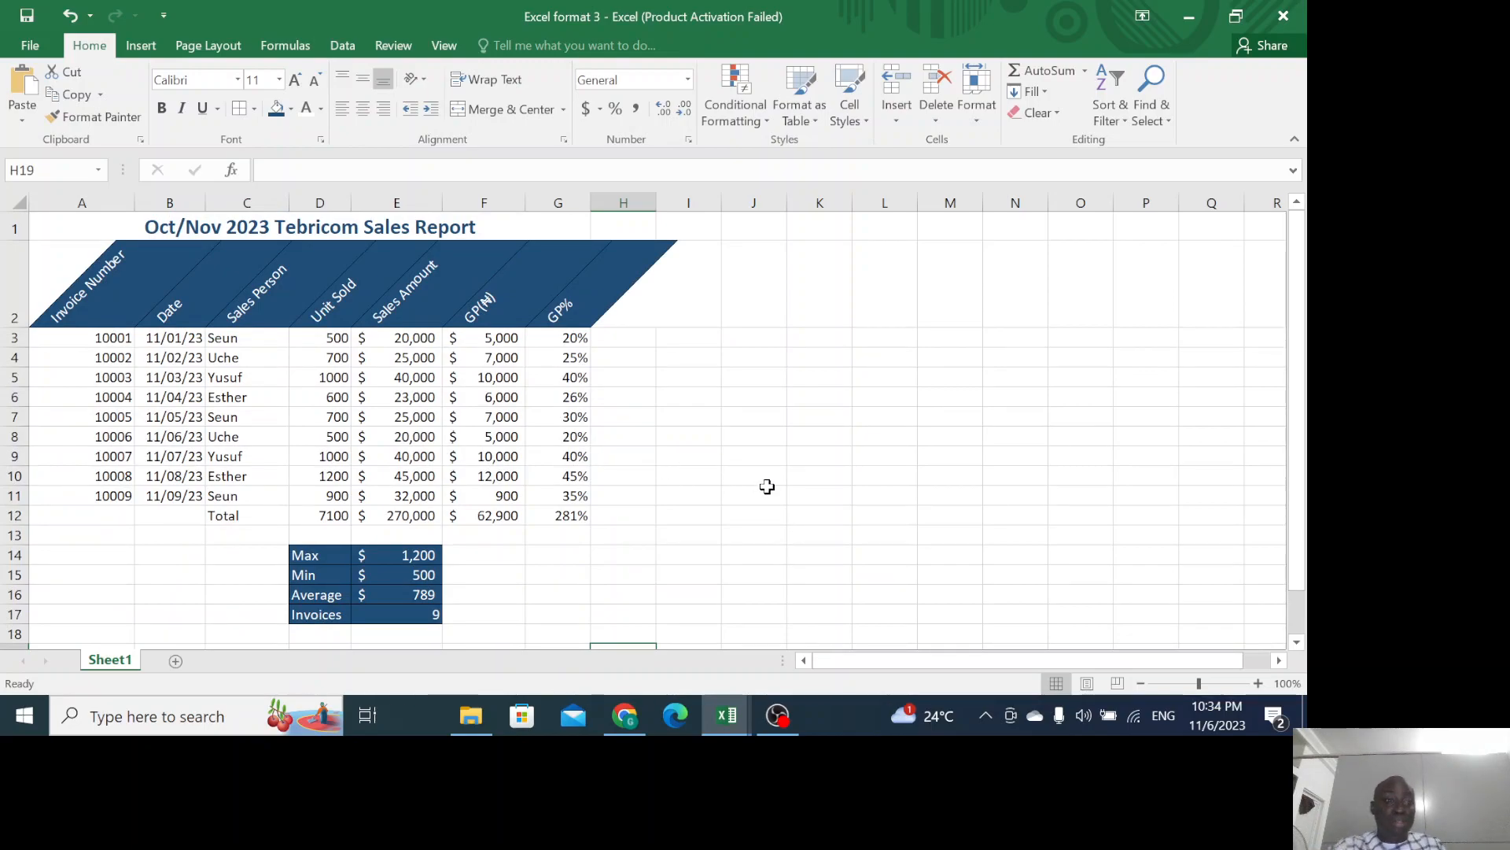
Fill the total row C12 to G12 with dark green and make its text white.
left_click_drag(236, 515, 582, 515)
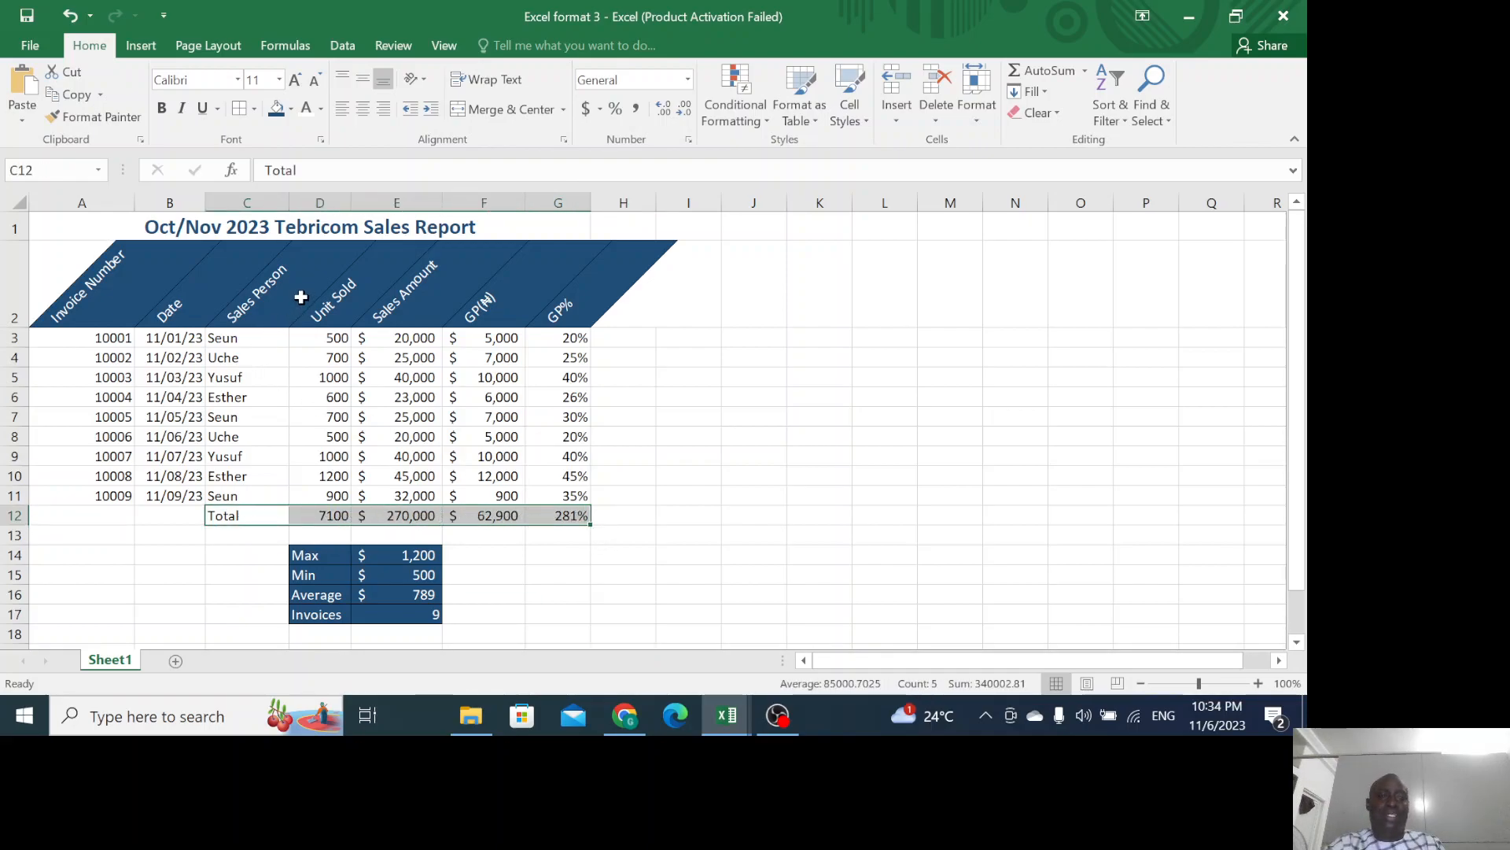
left_click(292, 109)
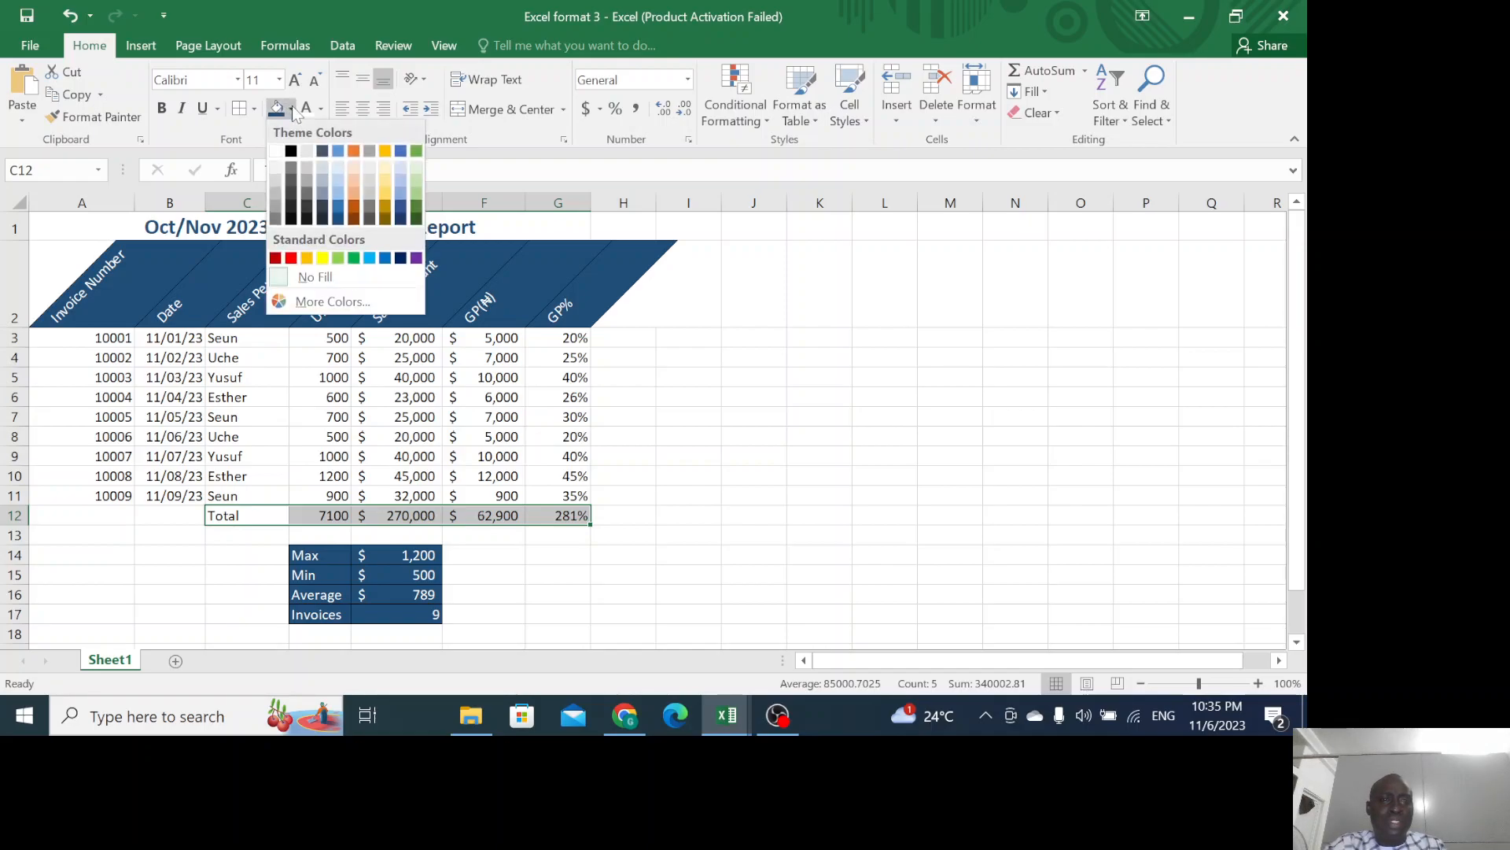
left_click(417, 221)
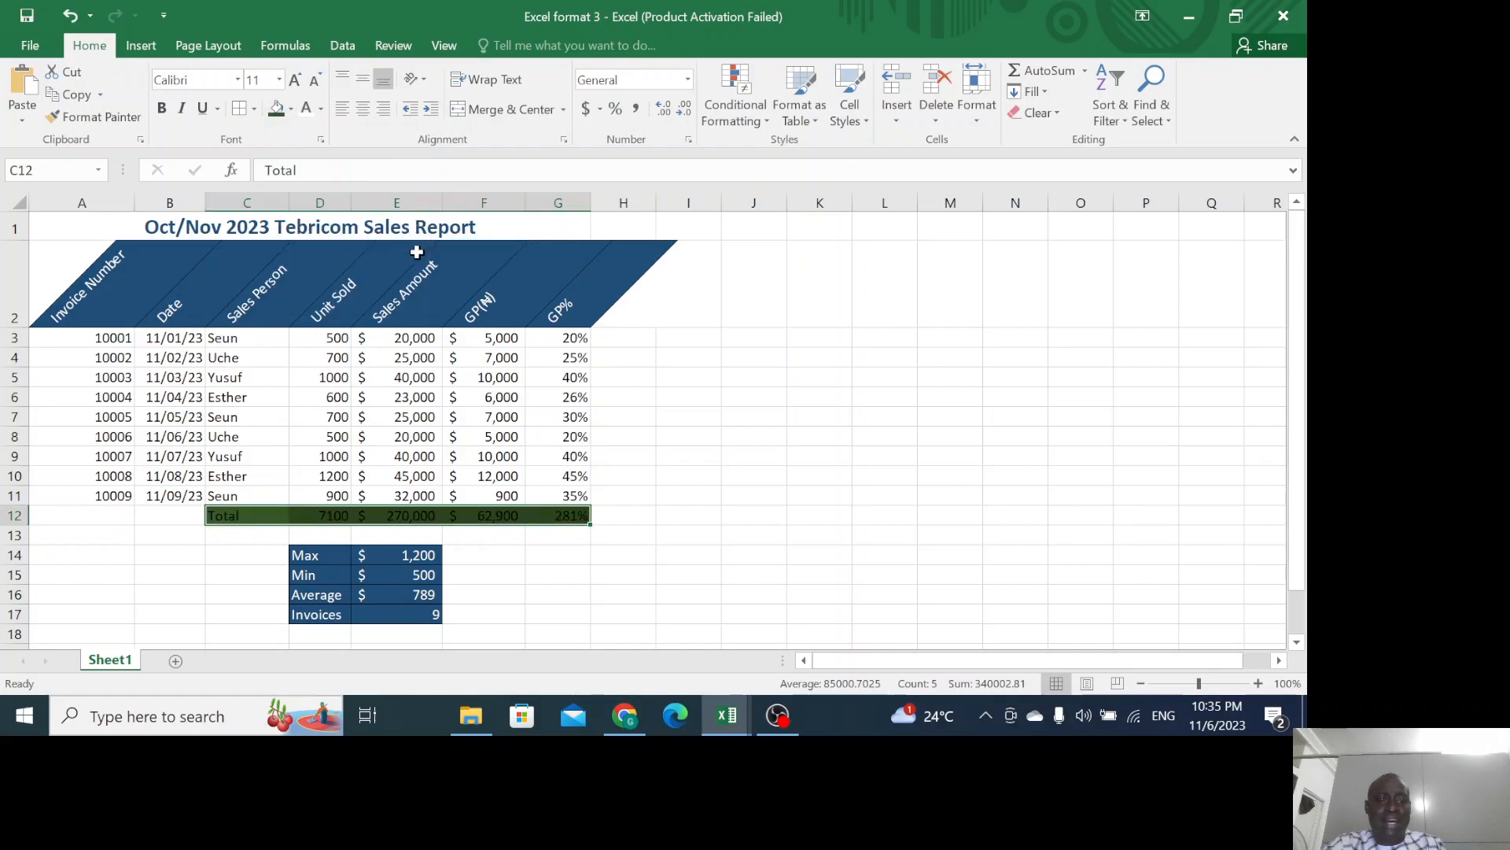
left_click(305, 108)
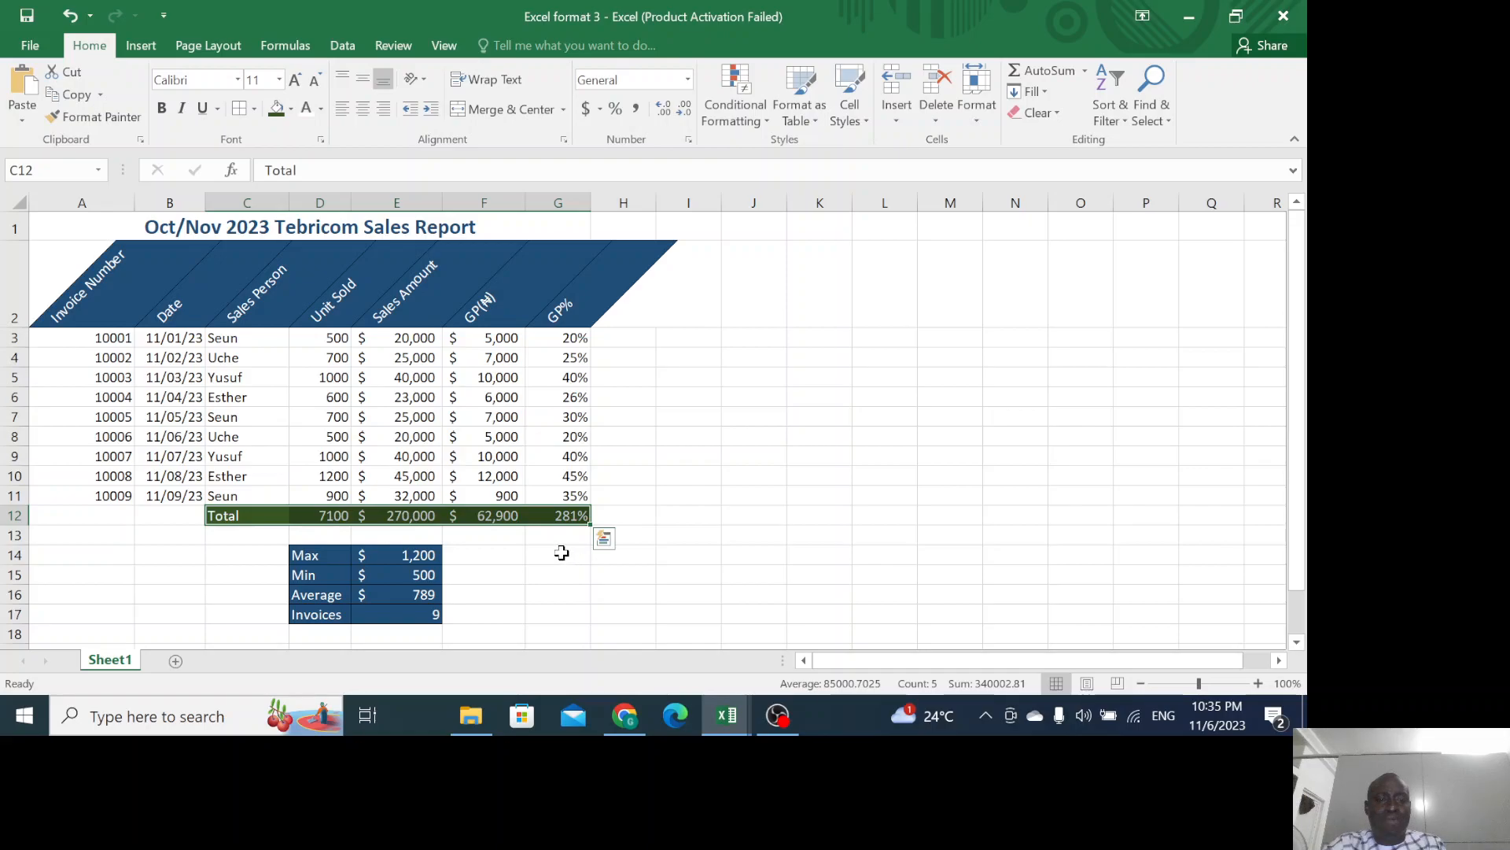
left_click(682, 575)
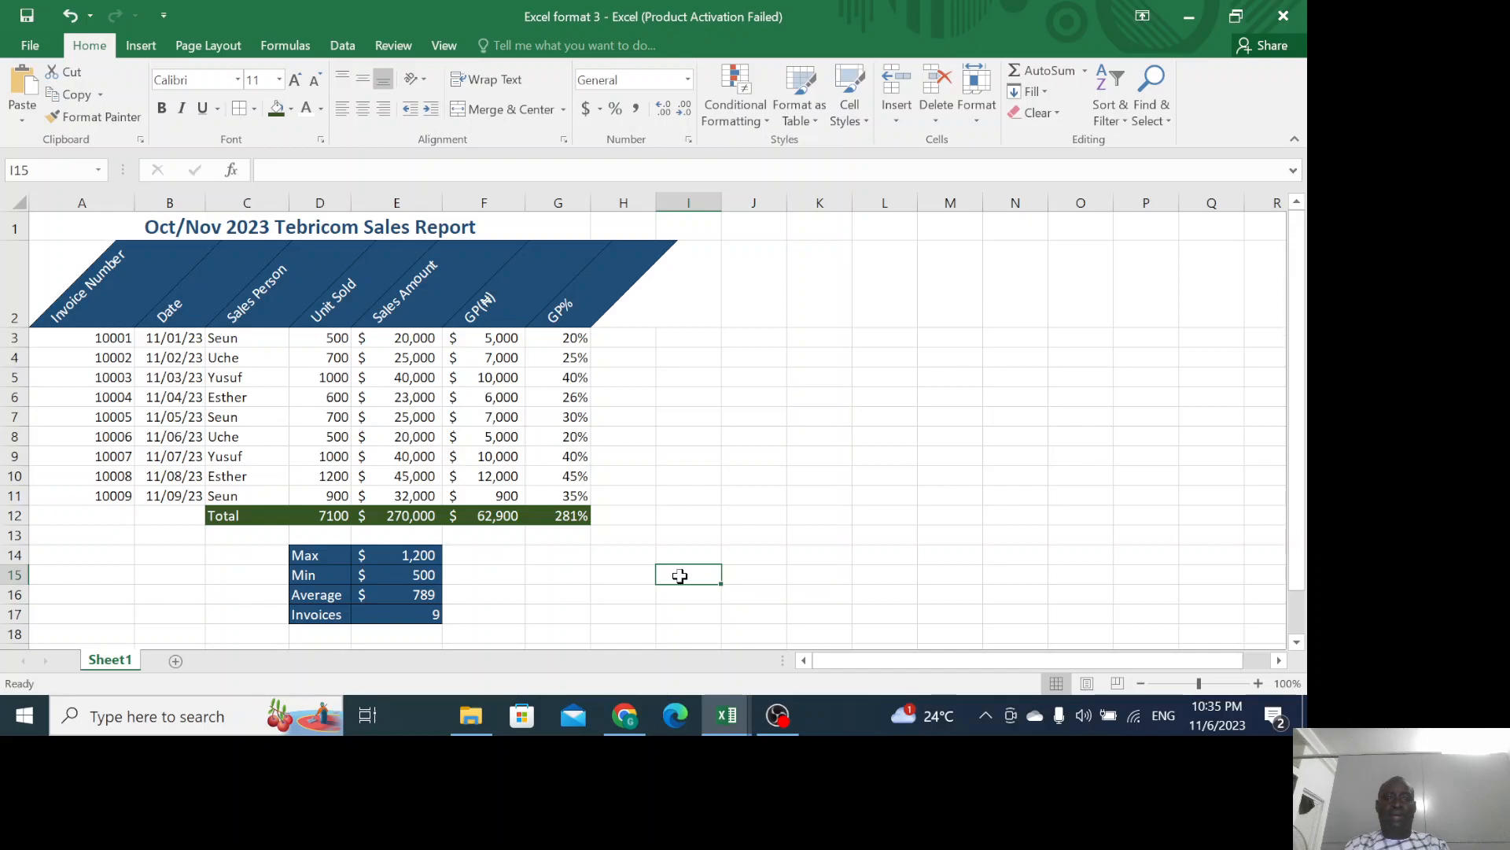
Change the currency symbol in the F2 header so that it reads GP($).
double_click(487, 312)
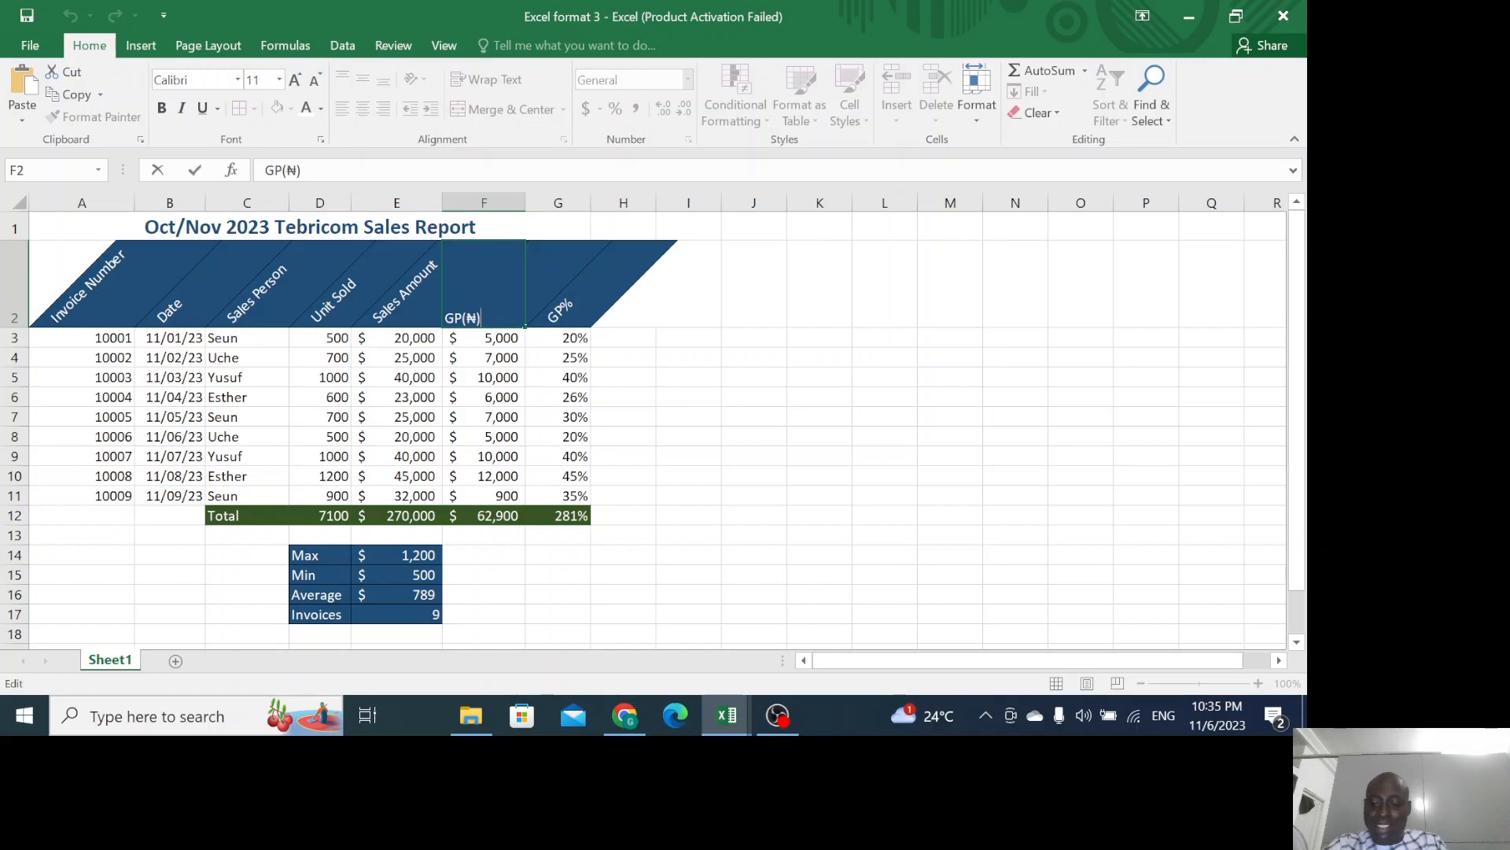
key("BackSpace")
key("BackSpace")
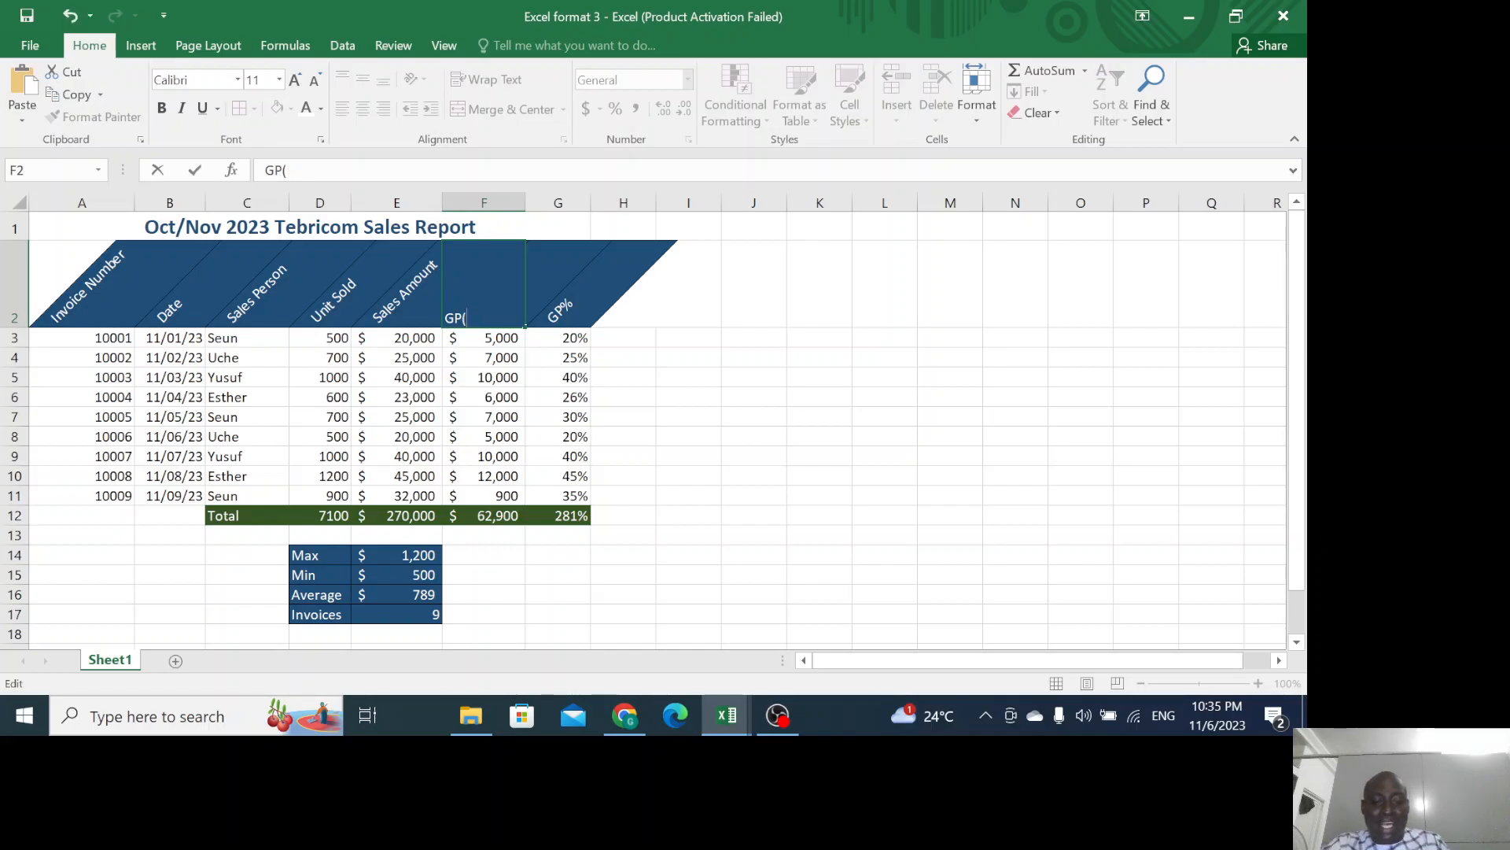
type("$")
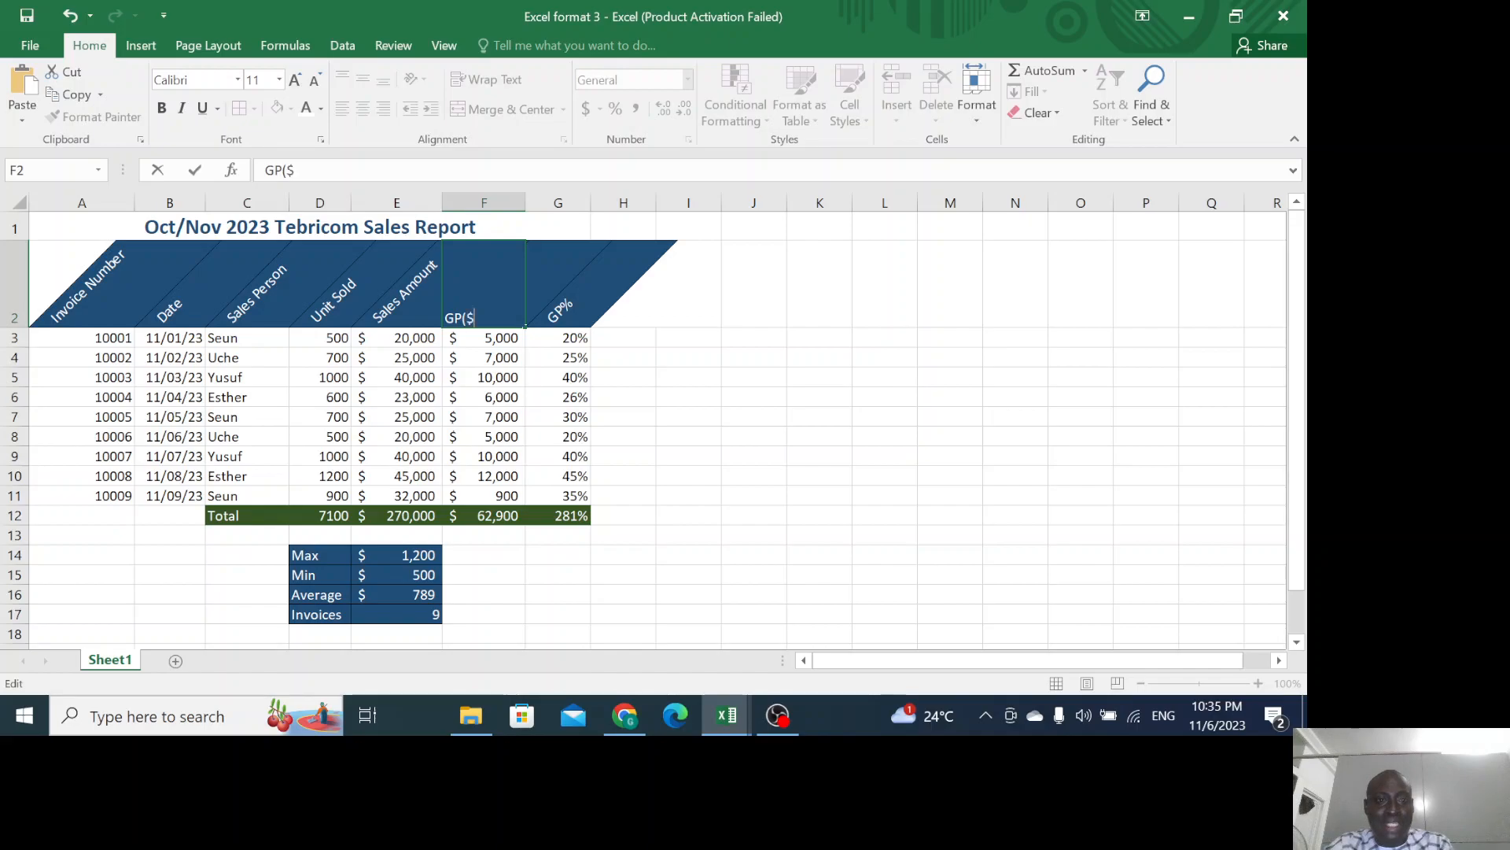
type(")")
left_click(488, 361)
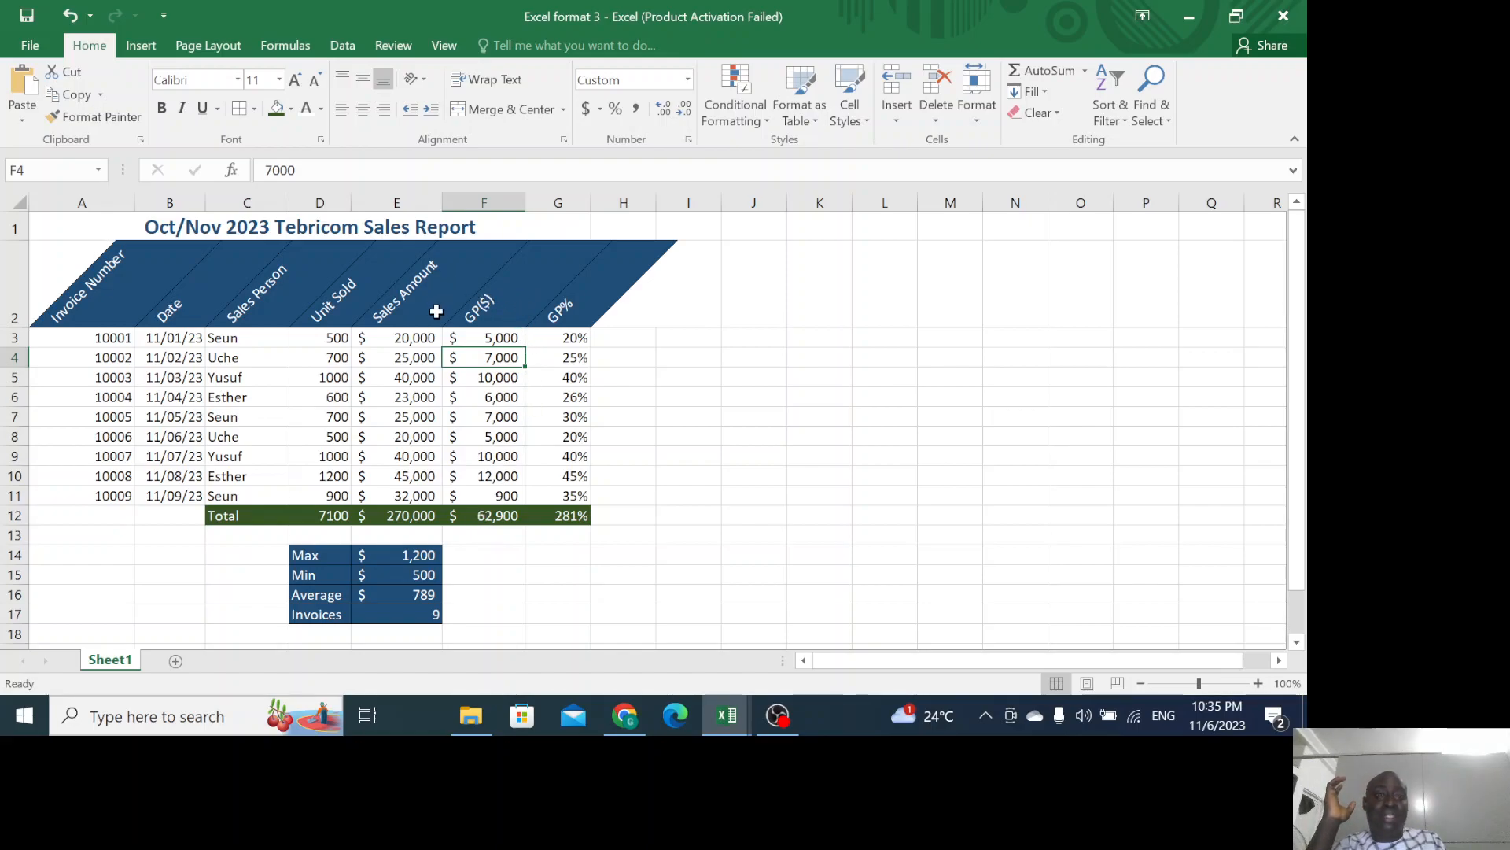
double_click(448, 257)
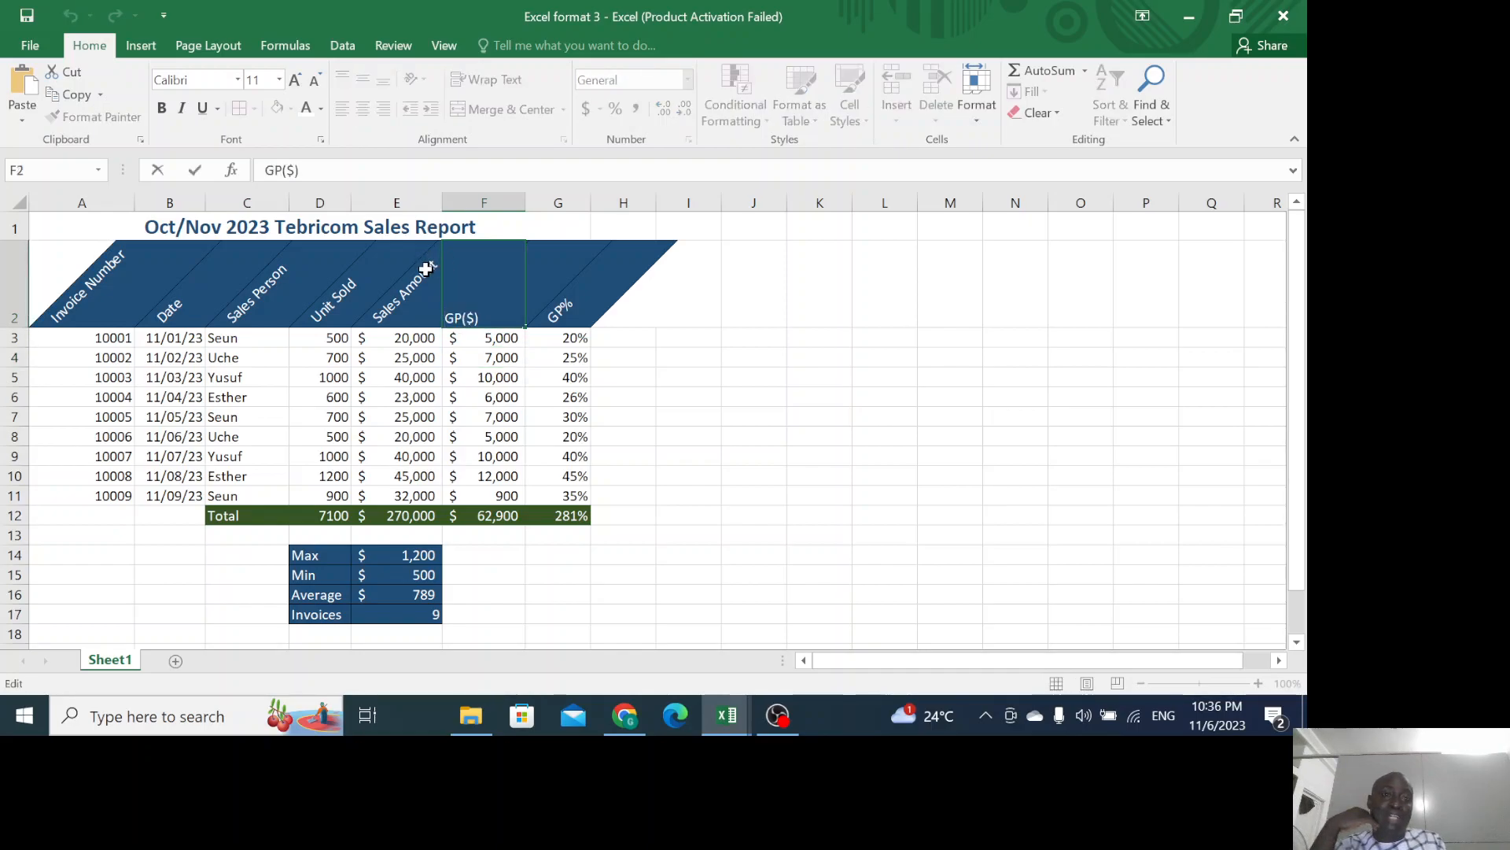
double_click(425, 265)
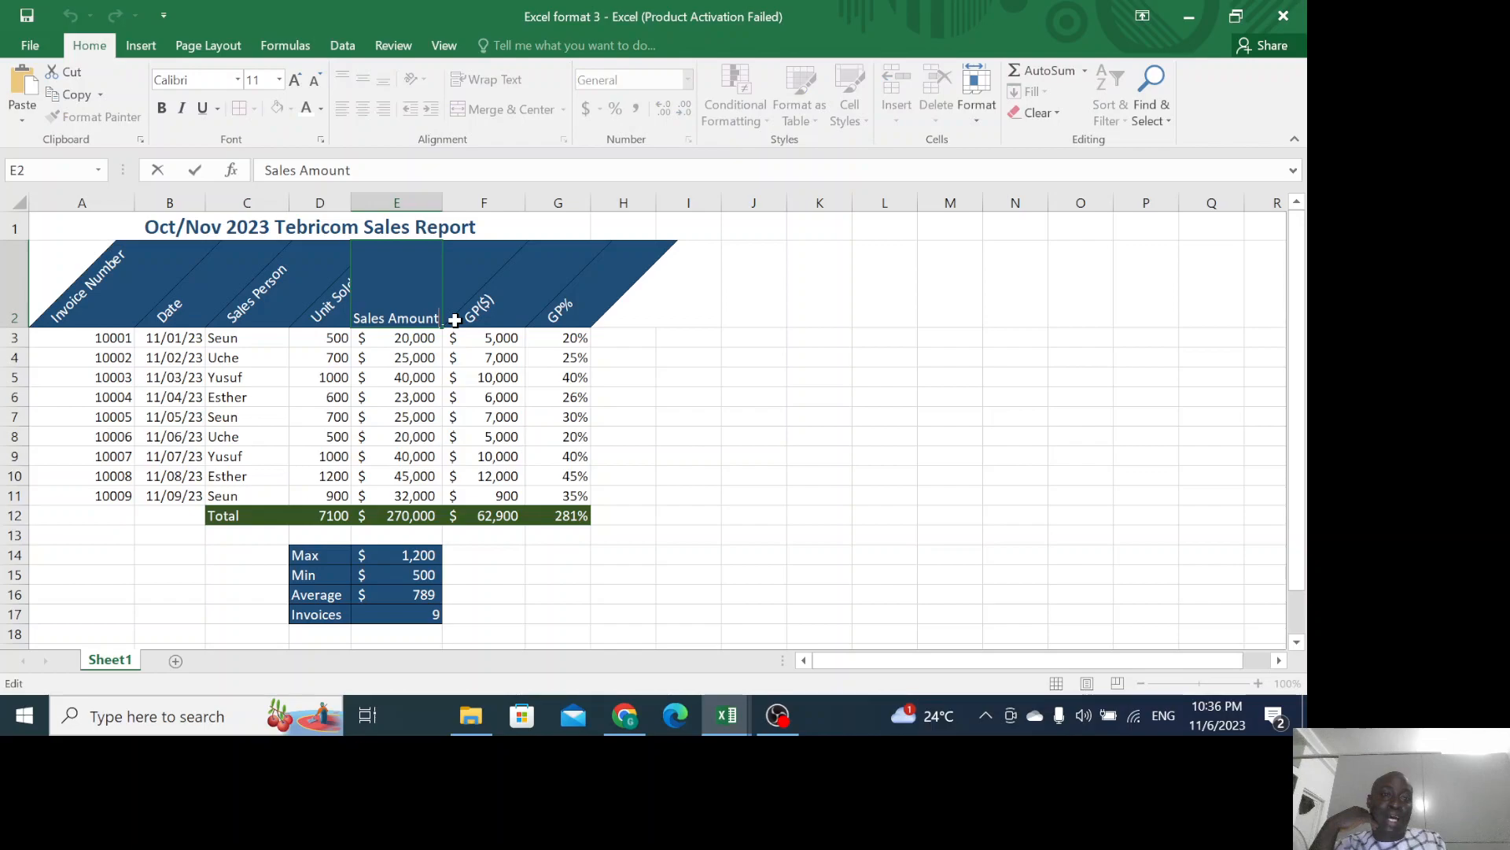
left_click(517, 443)
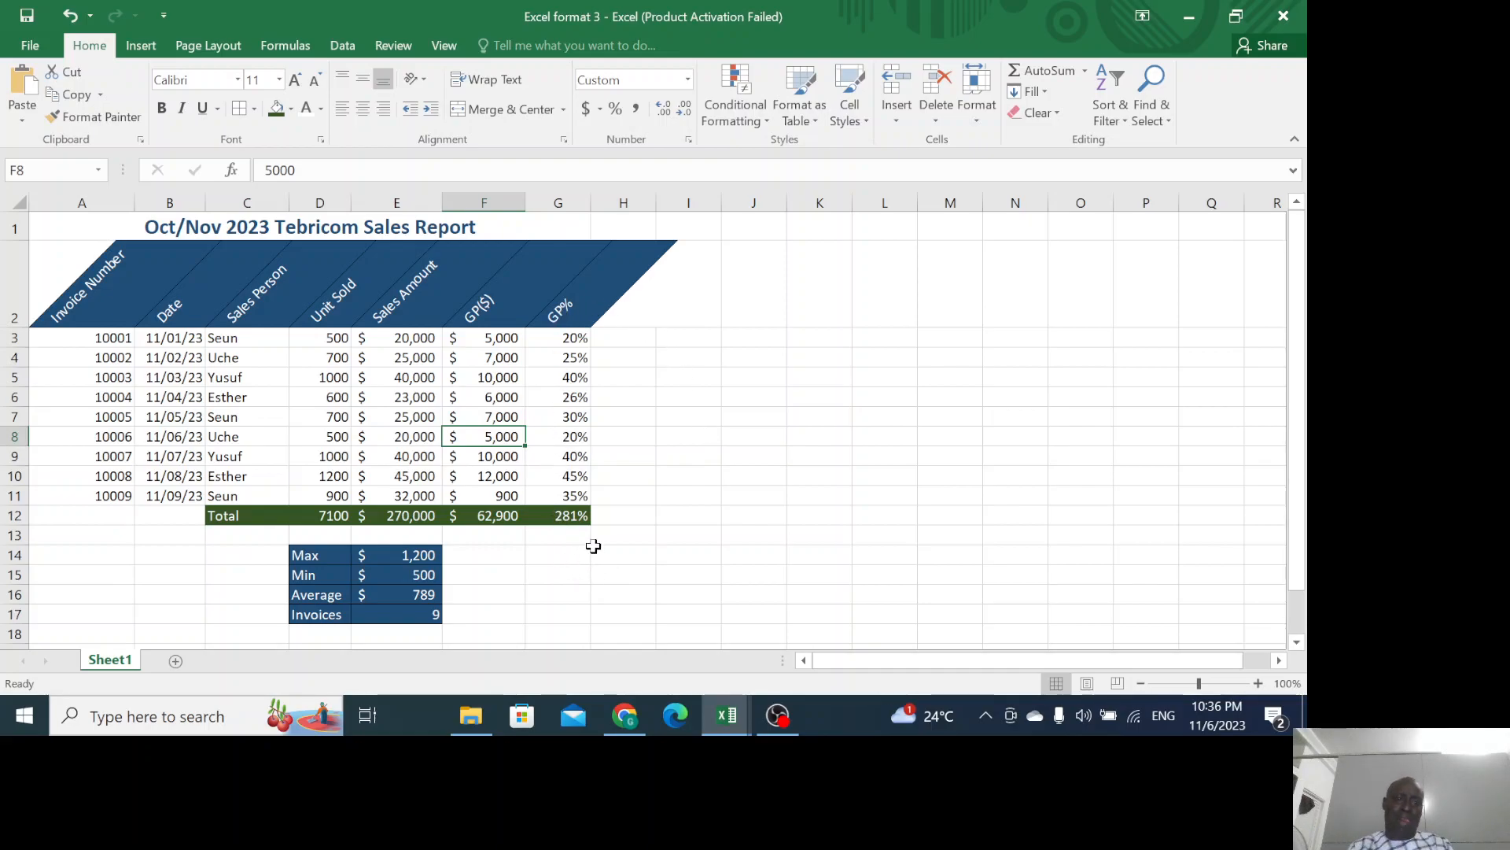
left_click(778, 534)
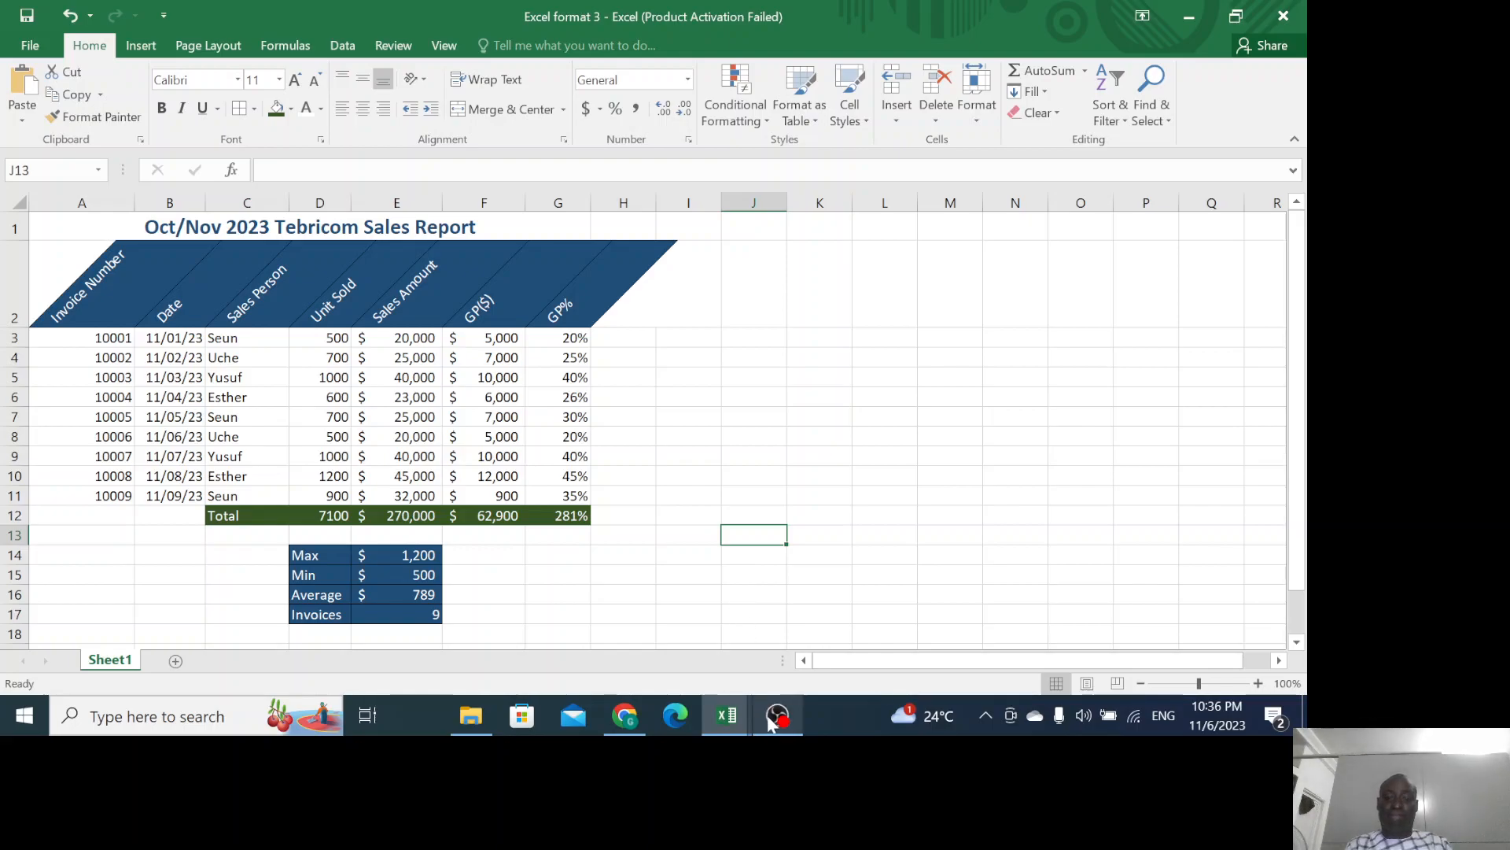
mouse_move(771, 722)
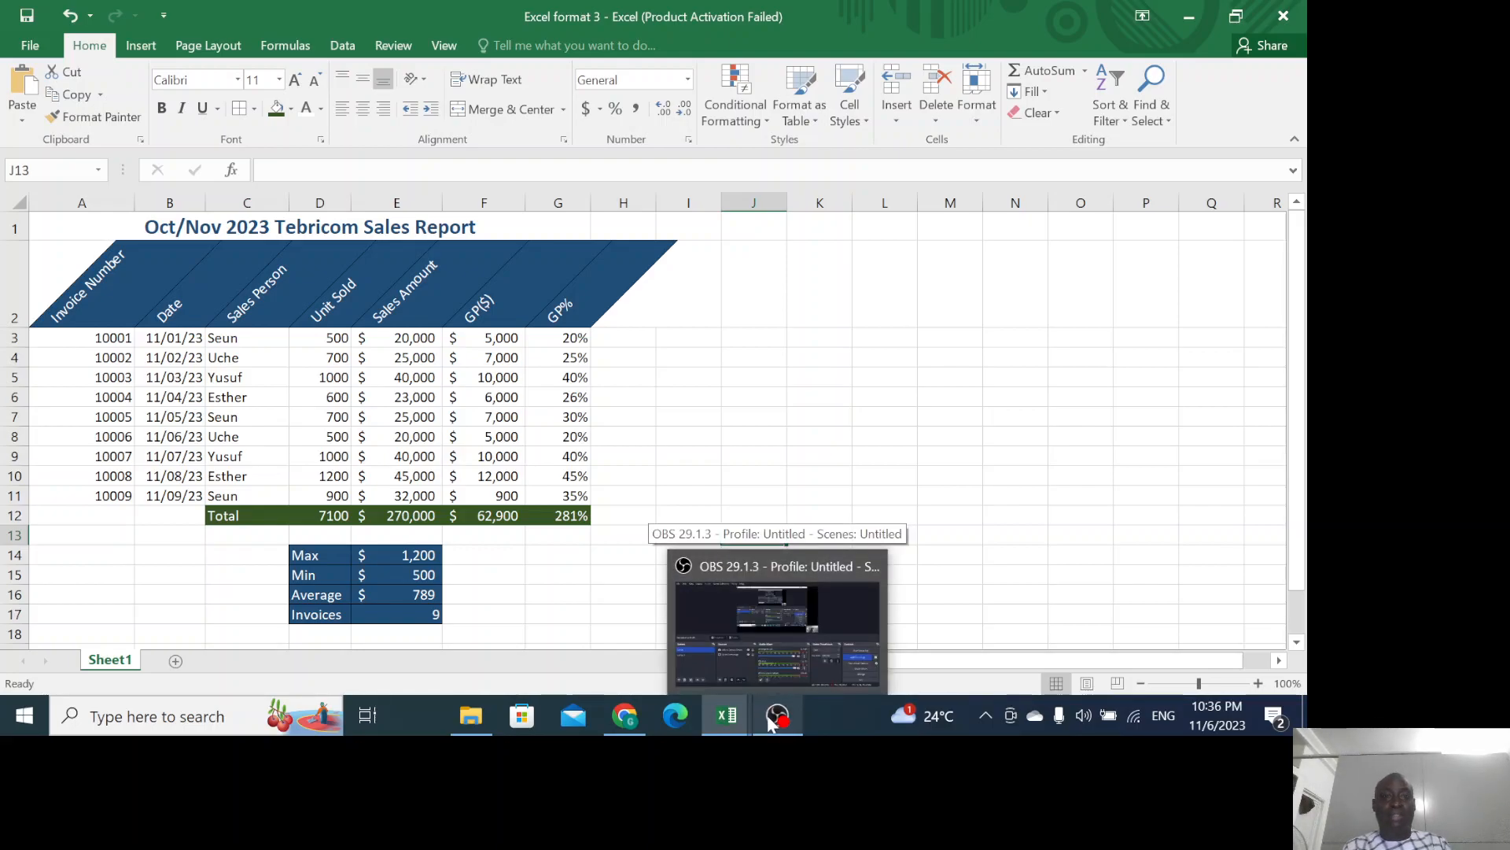